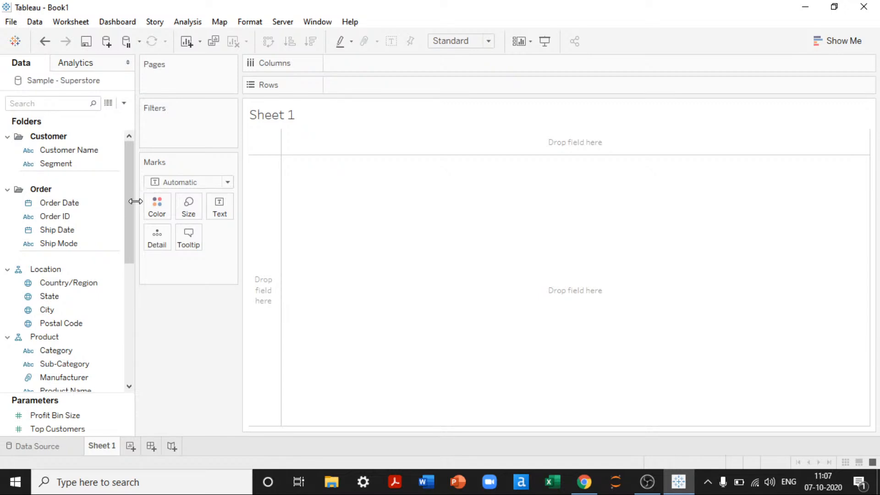
{"action": "left_click", "coordinate": [123, 103]}
{"action": "left_click", "coordinate": [94, 117]}
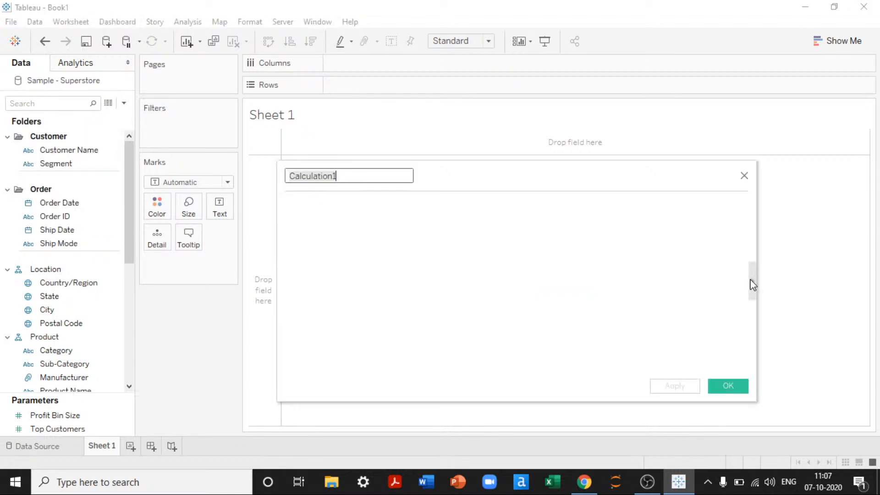
{"action": "left_click_drag", "start_coordinate": [570, 183], "coordinate": [375, 144]}
{"action": "mouse_move", "coordinate": [671, 175]}
{"action": "left_mouse_down"}
{"action": "mouse_move", "coordinate": [666, 351]}
{"action": "mouse_move", "coordinate": [670, 174]}
{"action": "left_mouse_up"}
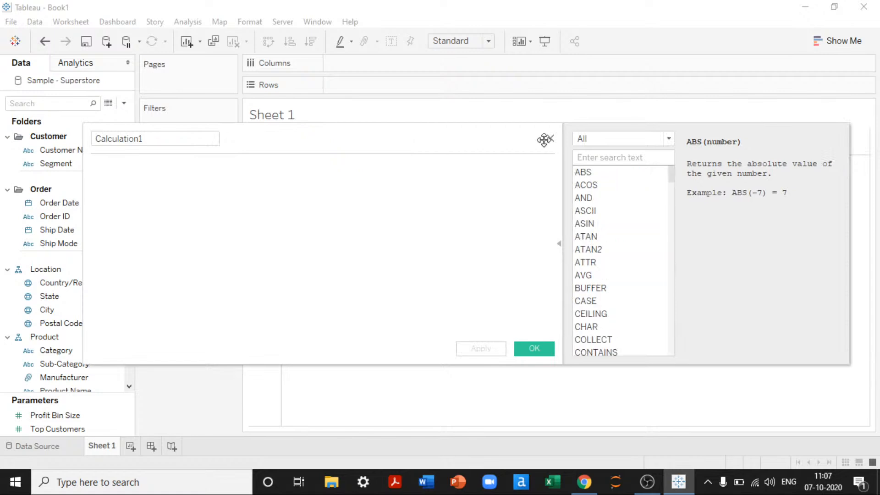
{"action": "left_click", "coordinate": [549, 138]}
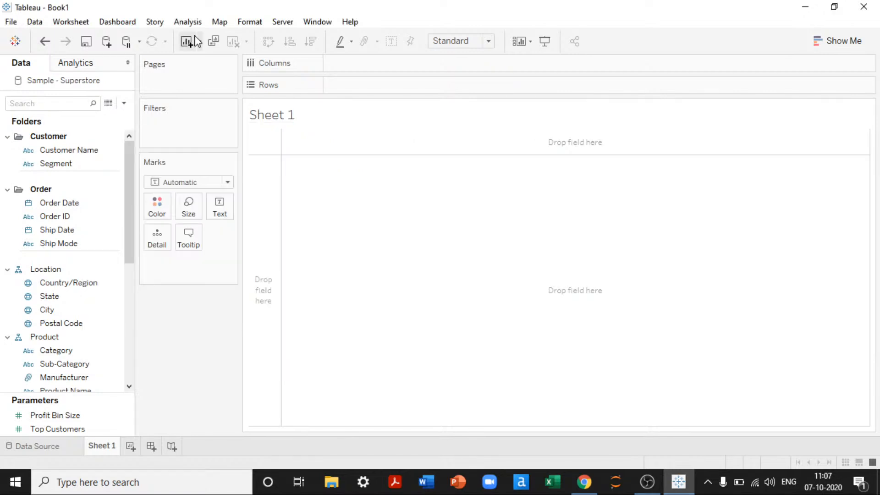
{"action": "left_click", "coordinate": [187, 21]}
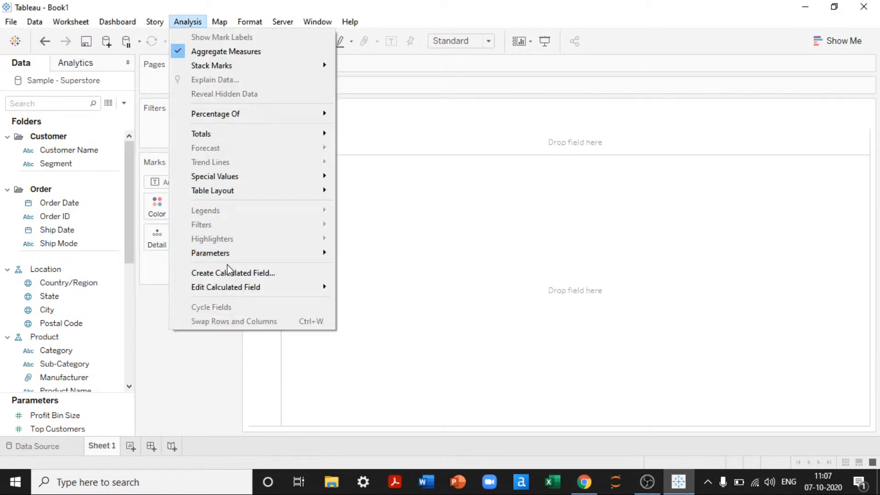
{"action": "left_click", "coordinate": [229, 273]}
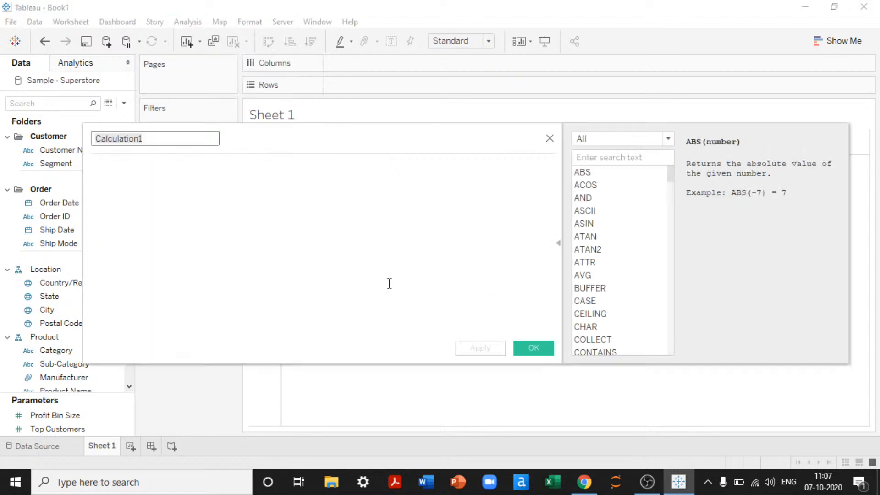
{"action": "left_click", "coordinate": [550, 139]}
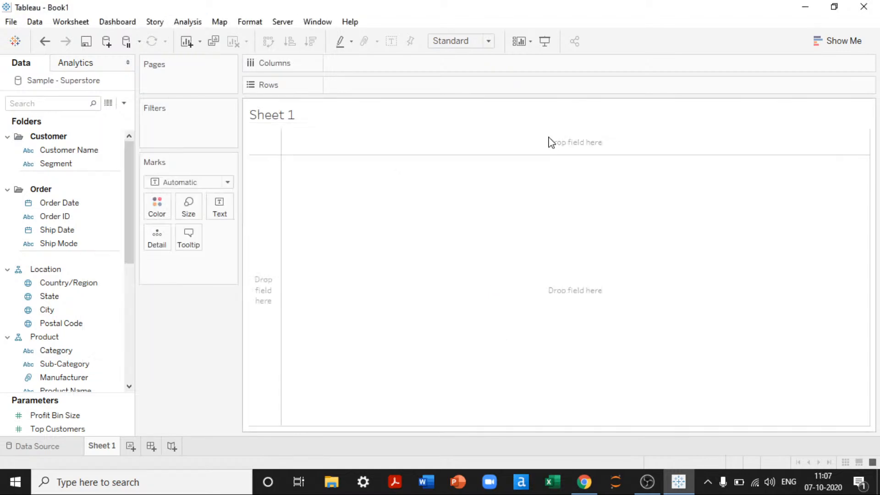
{"action": "left_click", "coordinate": [90, 152]}
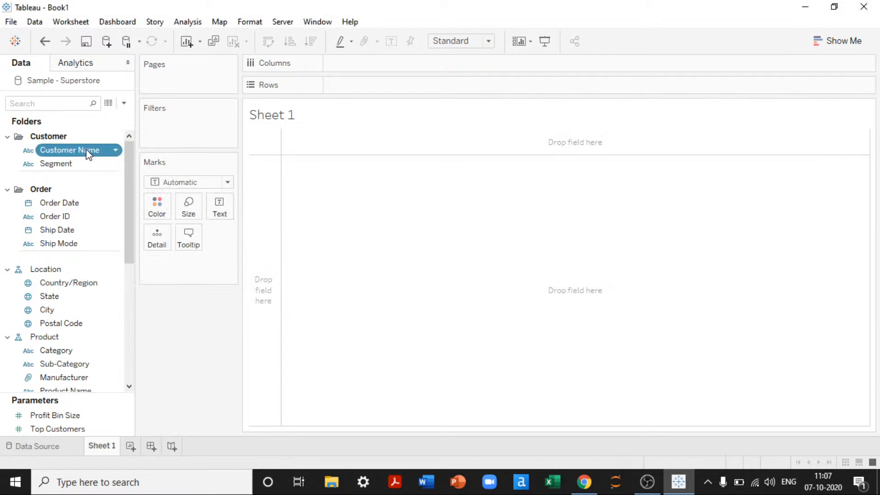
{"action": "right_click", "coordinate": [88, 151]}
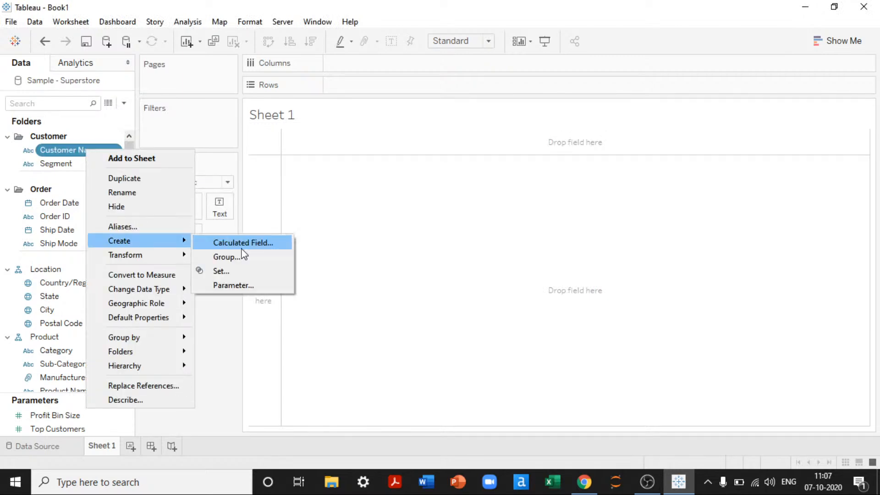
{"action": "left_click", "coordinate": [371, 251]}
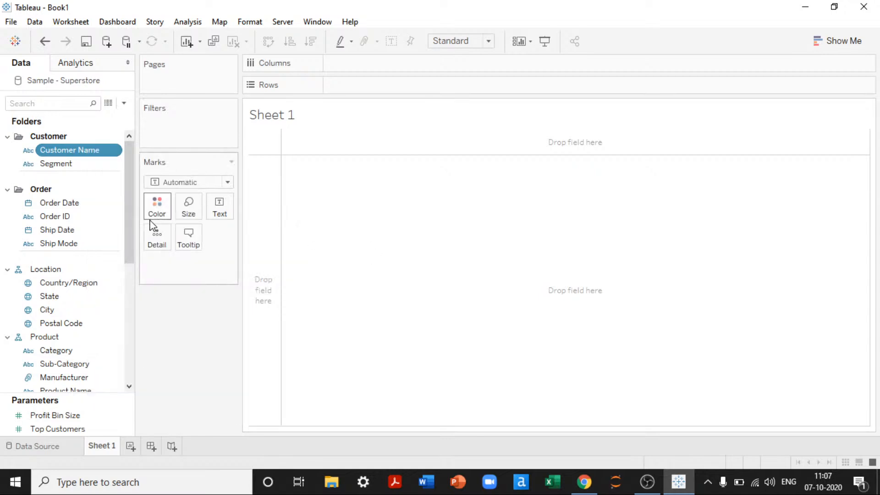
Build a text table with Sub-Category as rows and Quantity and Sales as its measures
{"action": "scroll", "coordinate": [136, 288], "scroll_direction": "down", "scroll_amount": 4}
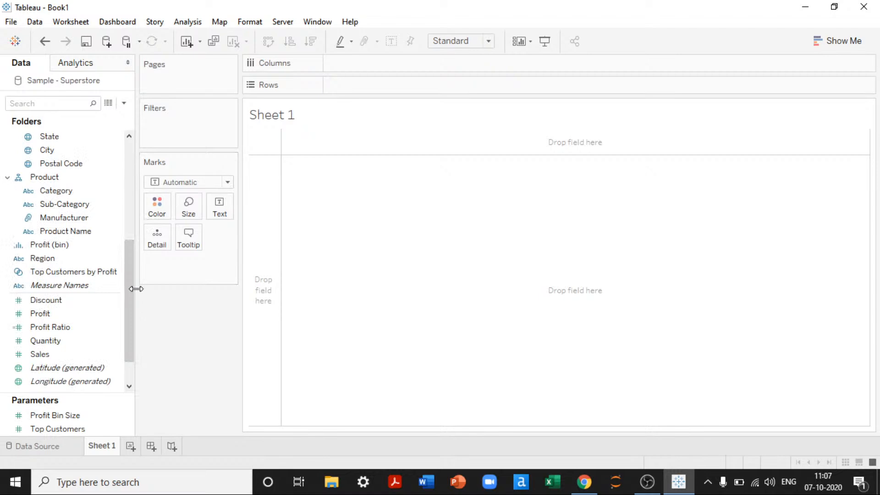
{"action": "scroll", "coordinate": [130, 345], "scroll_direction": "down", "scroll_amount": 1}
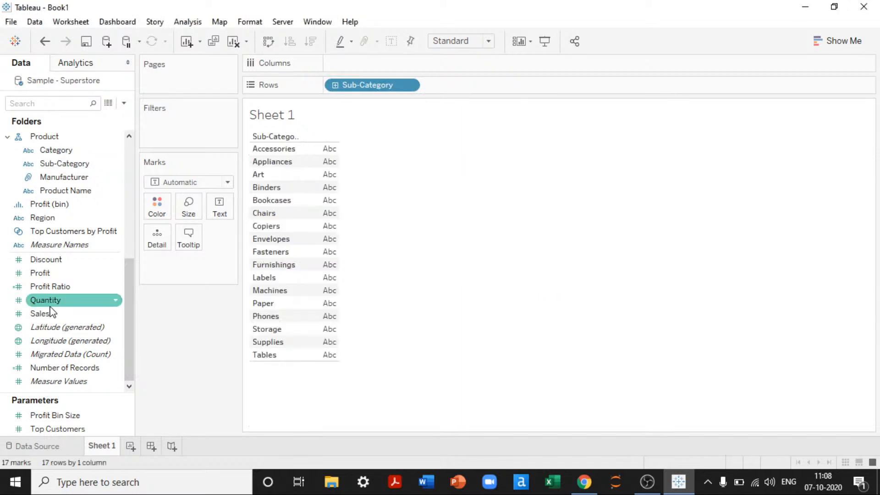
{"action": "left_click", "coordinate": [53, 304]}
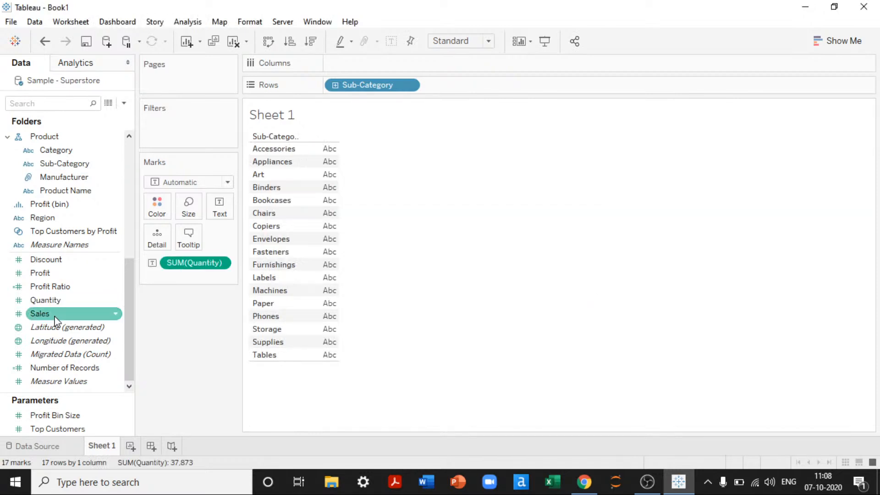
{"action": "left_click", "coordinate": [54, 315]}
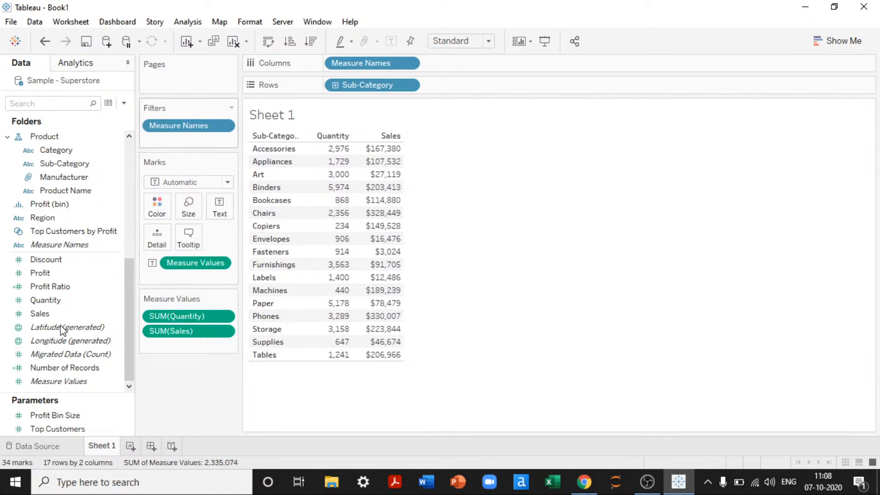
Start a new calculated field named Price Per Product, hiding the function list and shrinking the editor to uncover the table
{"action": "left_click", "coordinate": [124, 103]}
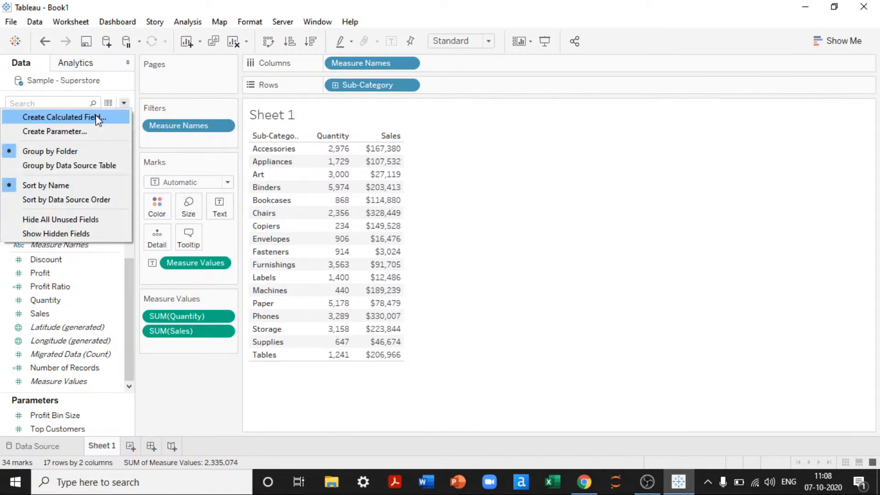
{"action": "left_click", "coordinate": [96, 117]}
{"action": "type", "text": "Price "}
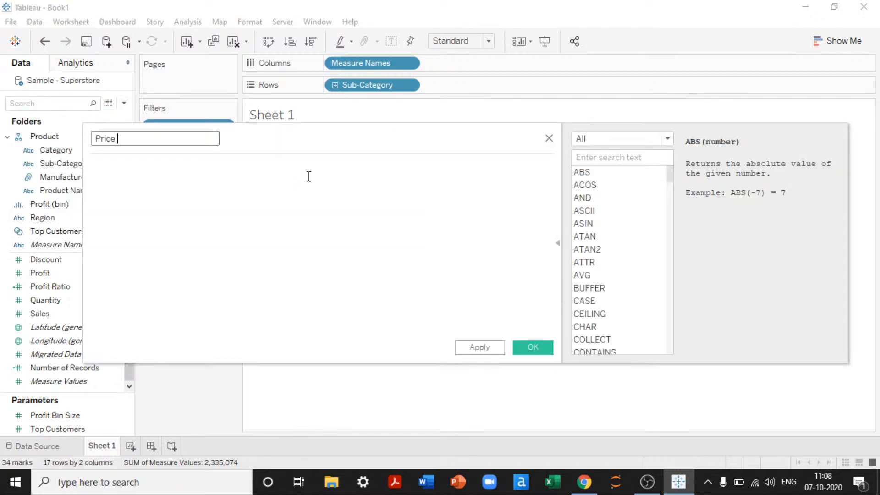
{"action": "type", "text": "Per Product"}
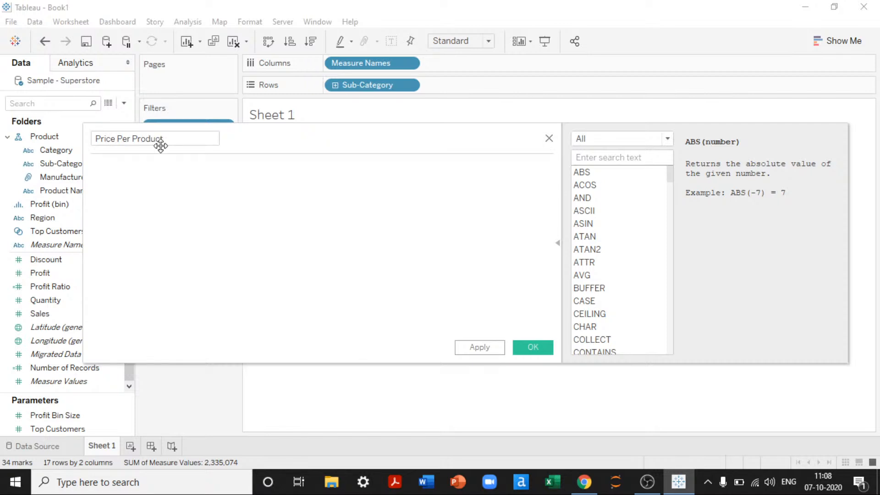
{"action": "left_click", "coordinate": [558, 243]}
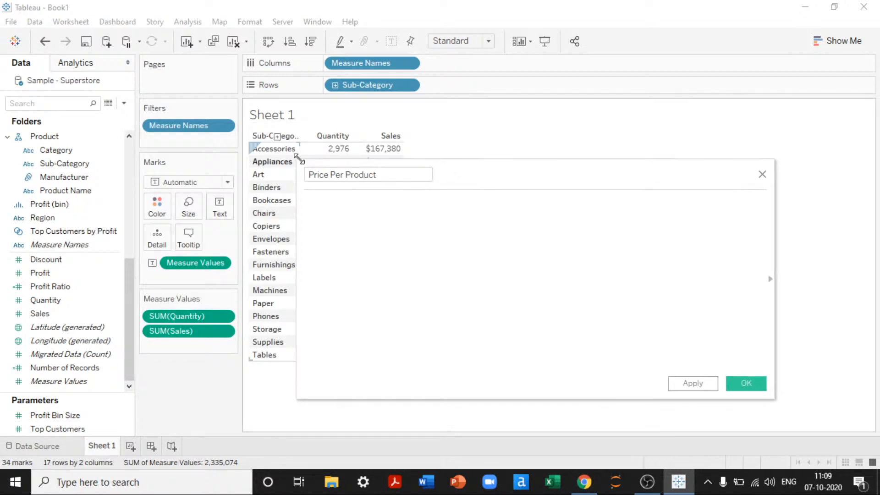
{"action": "left_click_drag", "start_coordinate": [299, 159], "coordinate": [371, 209]}
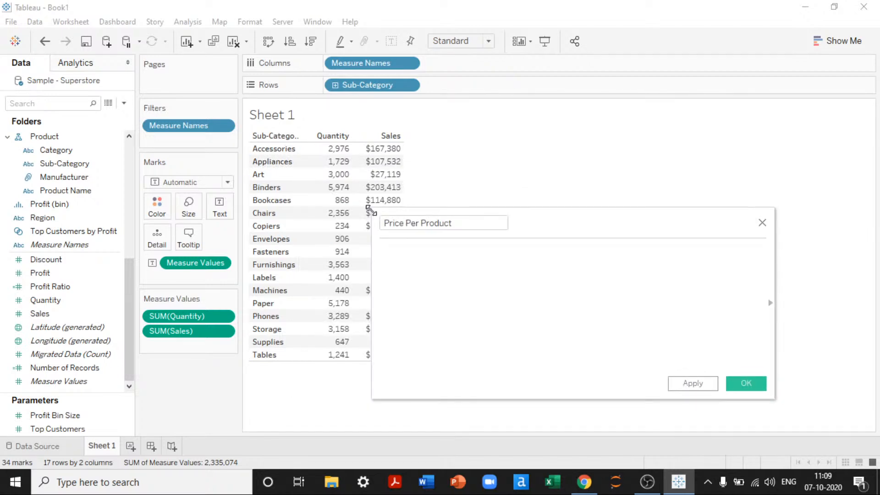
Save the calculated field with the formula [Sales]/[Quantity] and add it to the table's measure values below Sales
{"action": "left_click", "coordinate": [468, 247]}
{"action": "type", "text": "sal"}
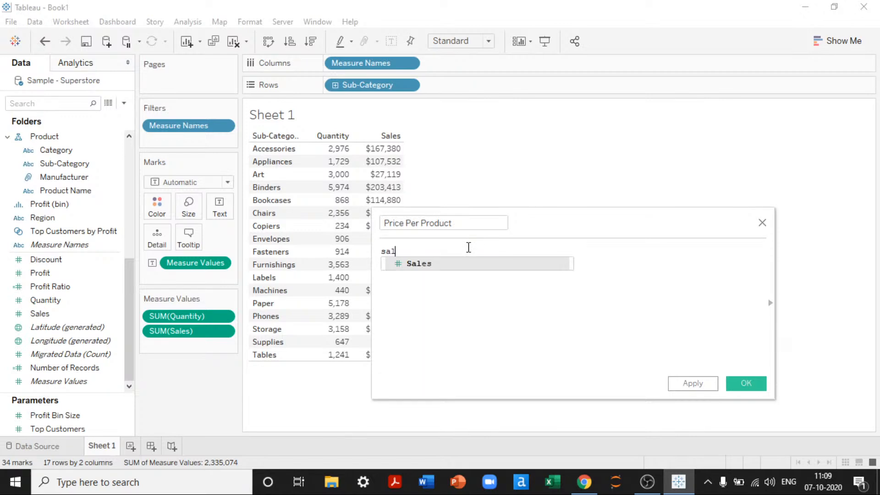
{"action": "key", "text": "Return"}
{"action": "type", "text": "/"}
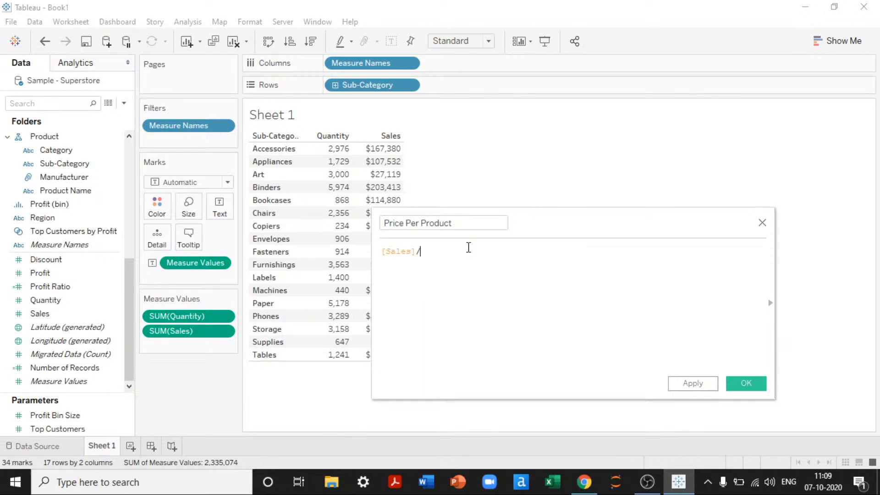
{"action": "type", "text": "[Quantity]"}
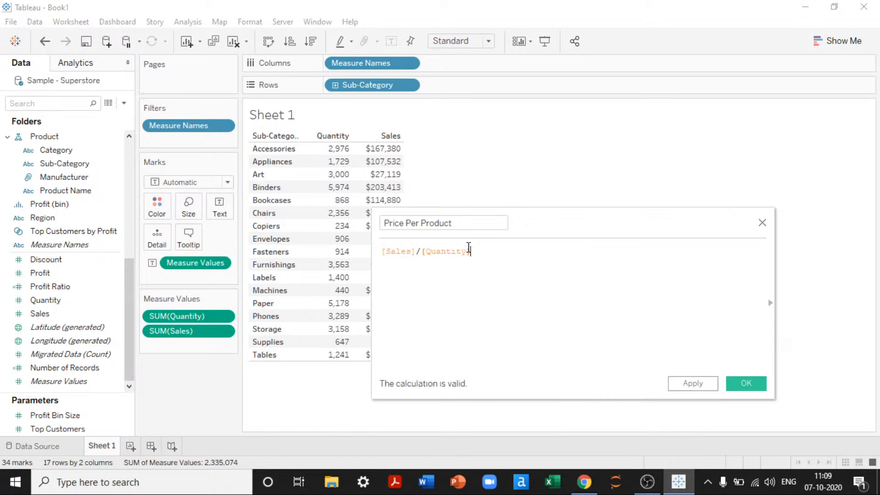
{"action": "left_click", "coordinate": [697, 389]}
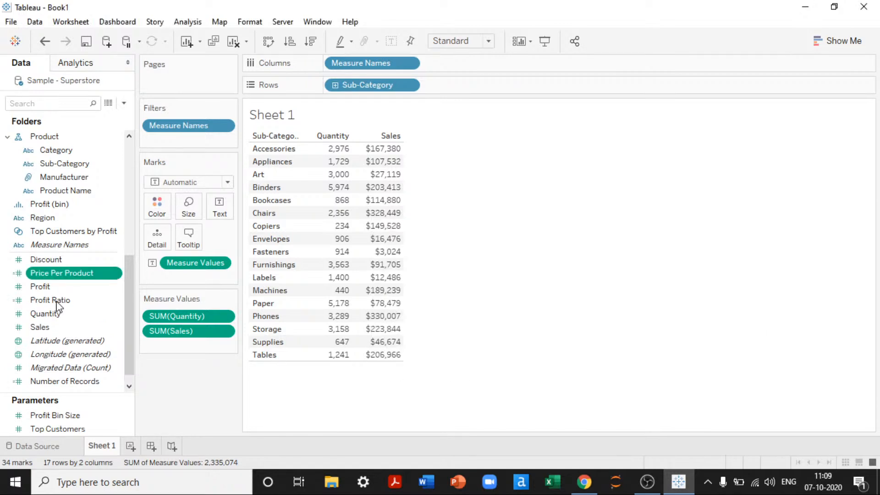
{"action": "left_click_drag", "start_coordinate": [57, 302], "coordinate": [163, 348]}
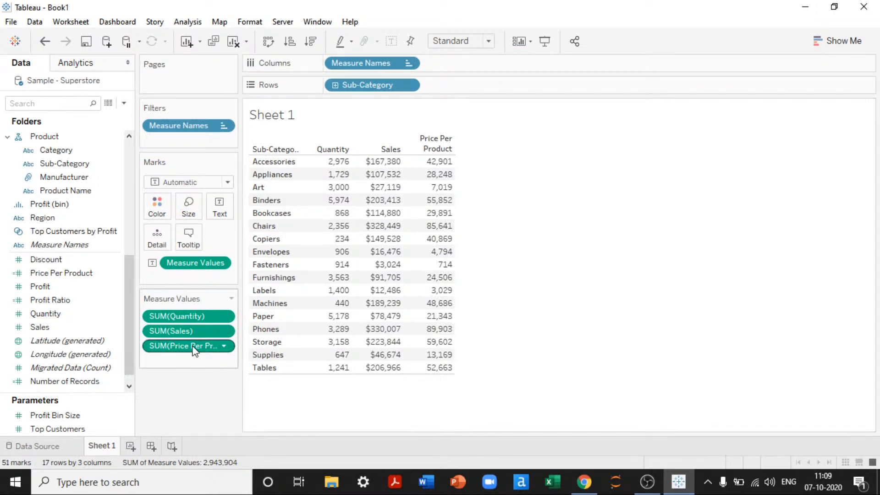
Change the Price Per Product formula to SUM([Sales])/SUM([Quantity]) and save it
{"action": "right_click", "coordinate": [59, 277]}
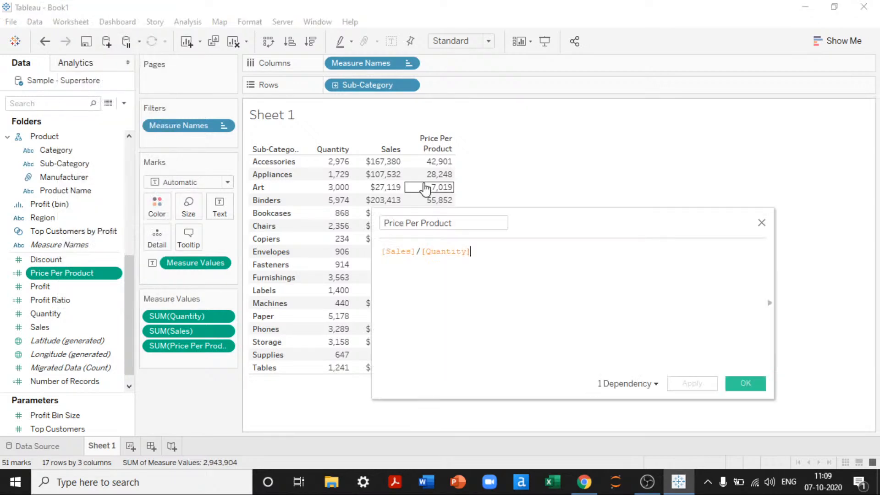
{"action": "key", "text": "Home"}
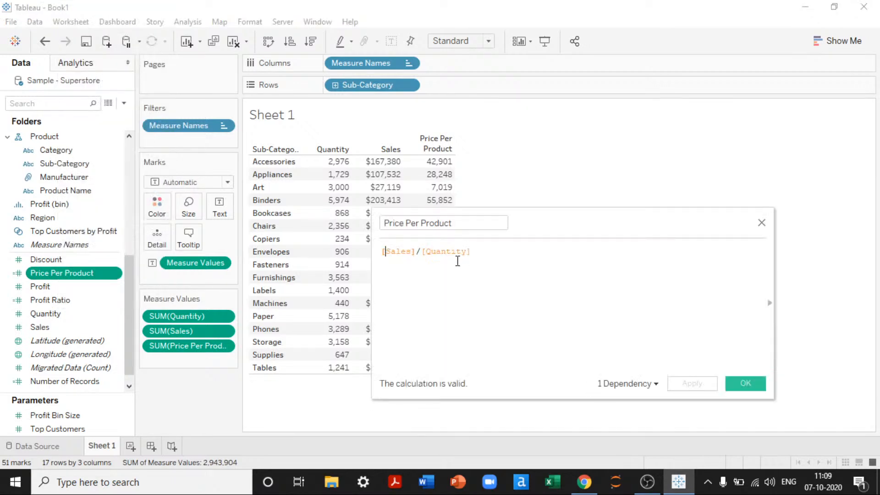
{"action": "type", "text": "SUM("}
{"action": "key", "text": "Right"}
{"action": "key", "text": "Right"}
{"action": "key", "text": "Right"}
{"action": "key", "text": "Right"}
{"action": "key", "text": "Right"}
{"action": "key", "text": "Right"}
{"action": "key", "text": "Right"}
{"action": "key", "text": "Right"}
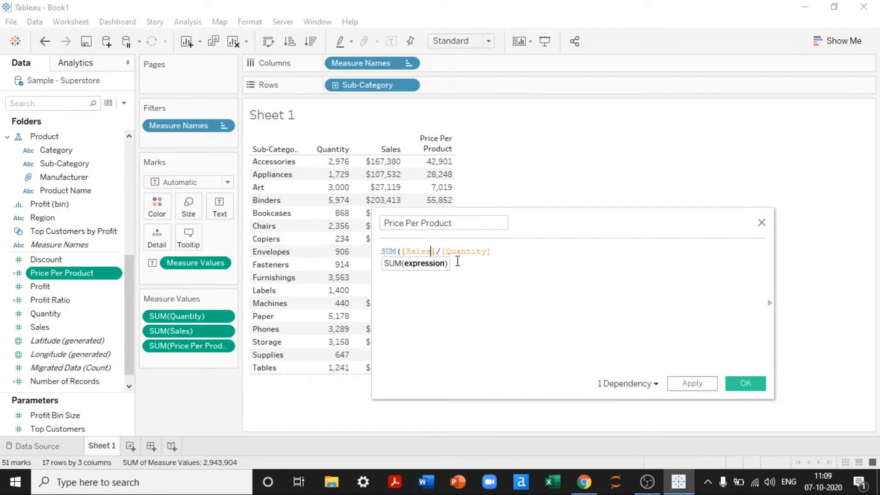
{"action": "key", "text": "Left"}
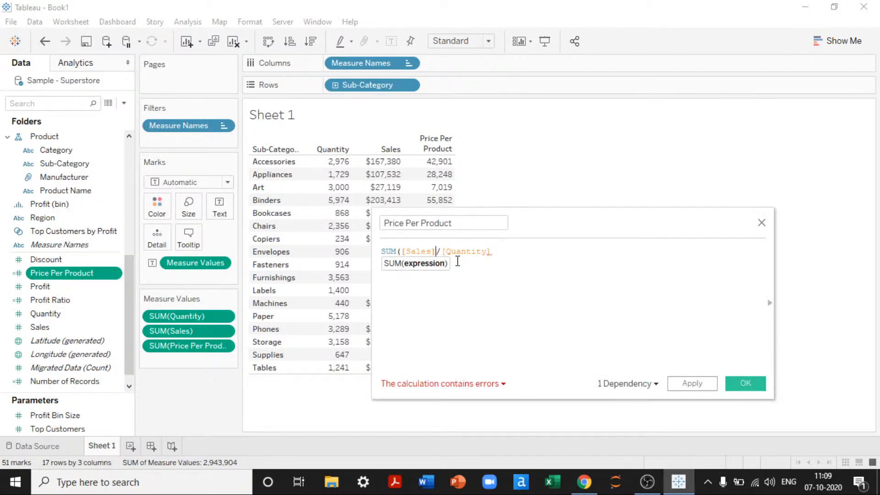
{"action": "type", "text": ")"}
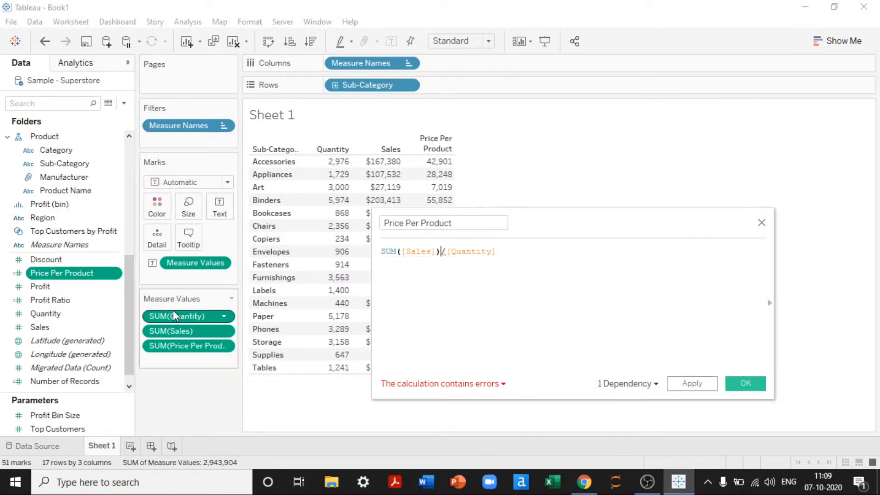
{"action": "key", "text": "Right"}
{"action": "type", "text": "SUM("}
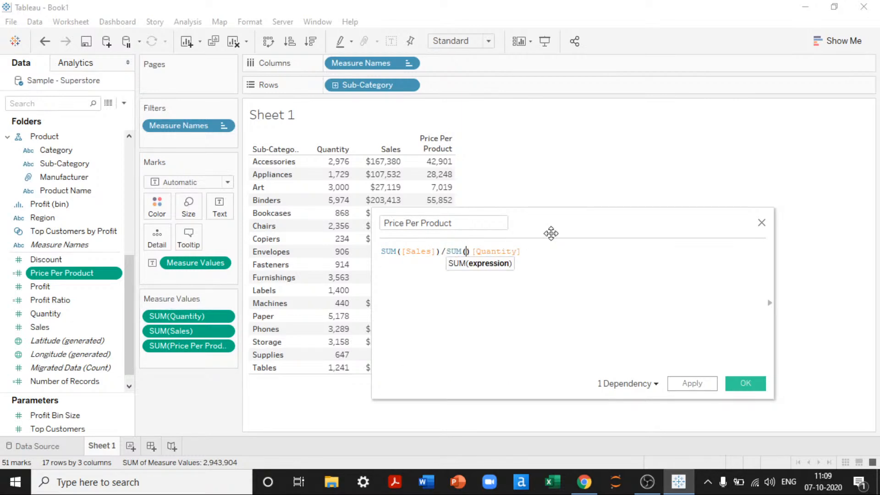
{"action": "key", "text": "Right"}
{"action": "key", "text": "Right"}
{"action": "key", "text": "Right"}
{"action": "key", "text": "Right"}
{"action": "key", "text": "Right"}
{"action": "key", "text": "Right"}
{"action": "key", "text": "Right"}
{"action": "key", "text": "Right"}
{"action": "key", "text": "Right"}
{"action": "key", "text": "Right"}
{"action": "type", "text": ")"}
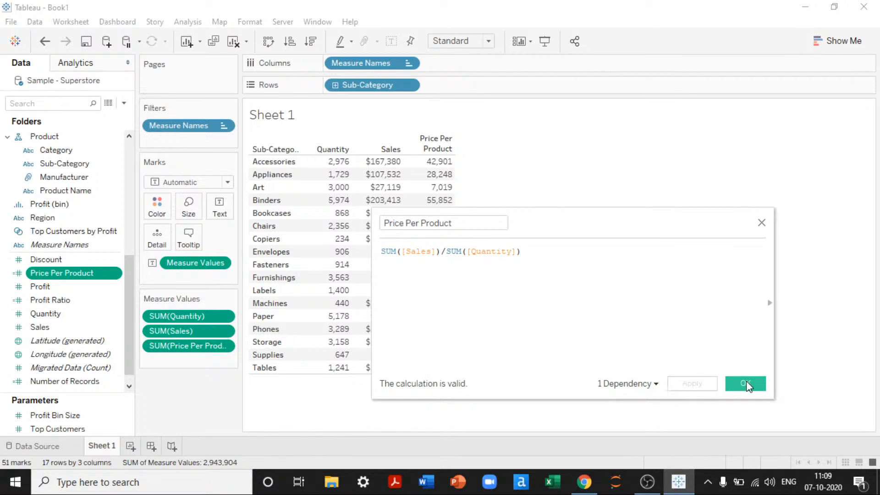
{"action": "left_click", "coordinate": [746, 382]}
Remove Price Per Product from the measure values and add the edited field back below Sales
{"action": "left_click_drag", "start_coordinate": [214, 349], "coordinate": [220, 389]}
{"action": "left_click_drag", "start_coordinate": [61, 273], "coordinate": [175, 342]}
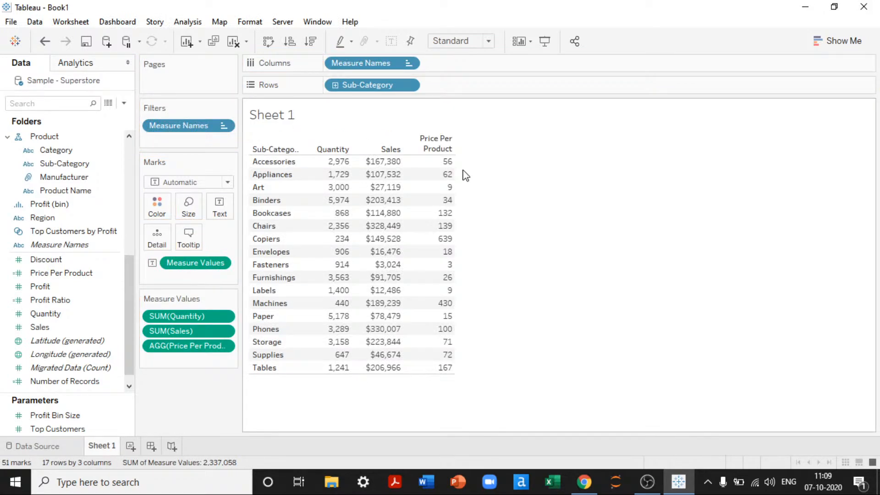
{"action": "mouse_move", "coordinate": [341, 170]}
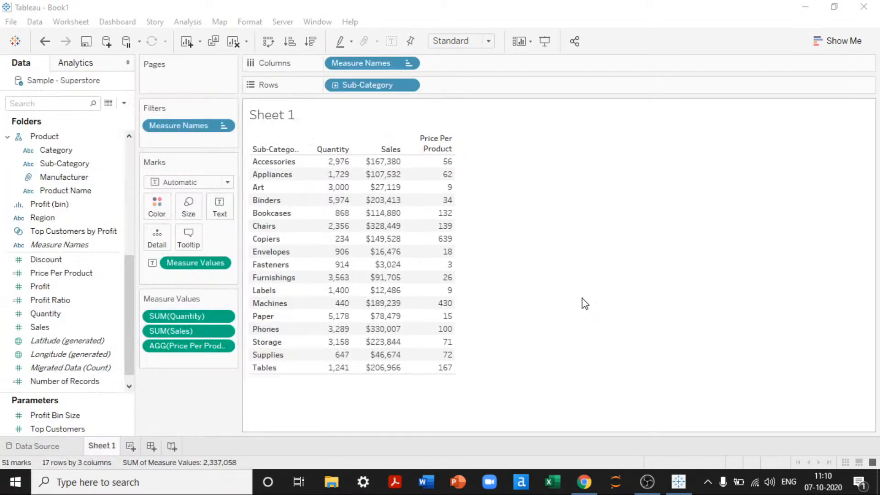
{"action": "key", "text": "super"}
{"action": "type", "text": "calc"}
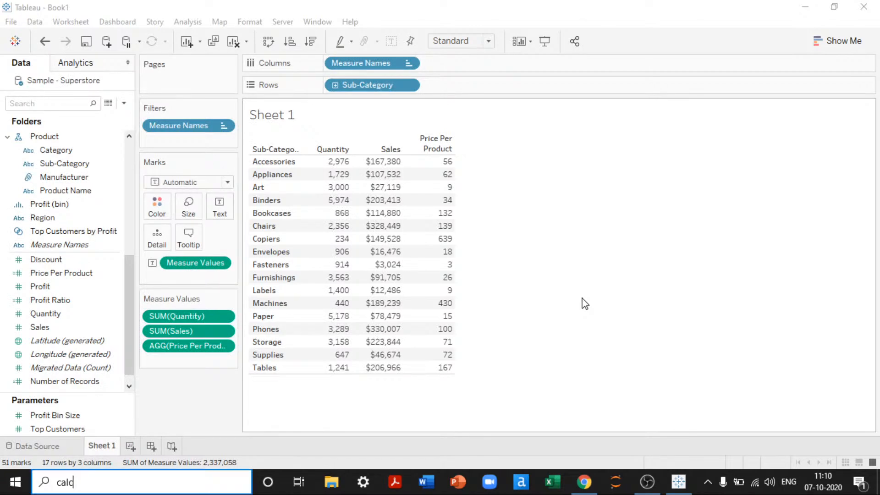
{"action": "type", "text": "ula"}
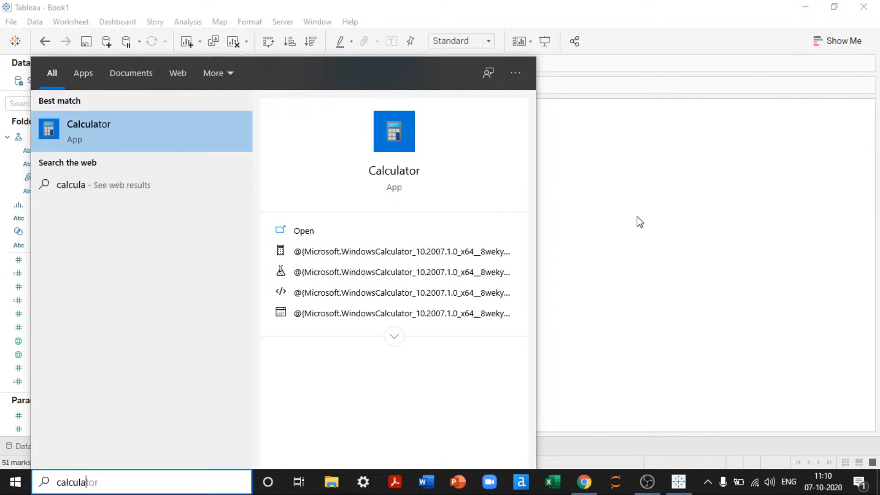
{"action": "left_click", "coordinate": [577, 200]}
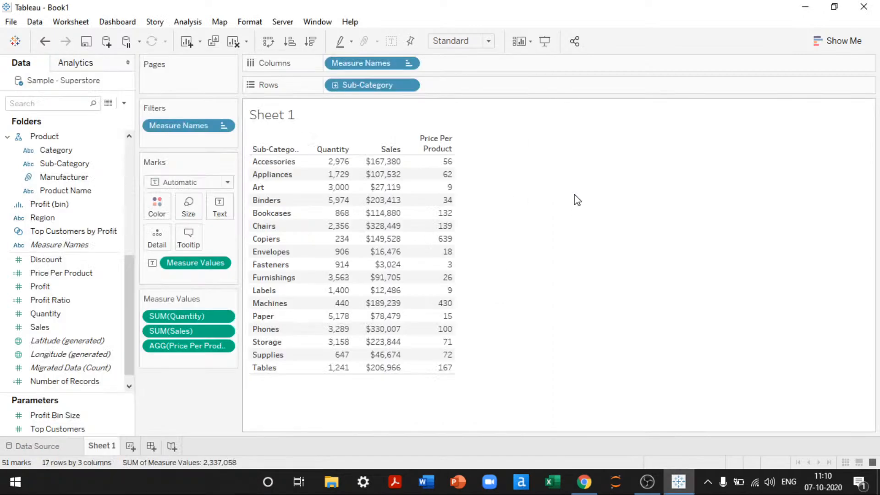
Check the Accessories row by multiplying 2976 by 56 in the Windows Calculator, and close the calculator
{"action": "mouse_move", "coordinate": [341, 169]}
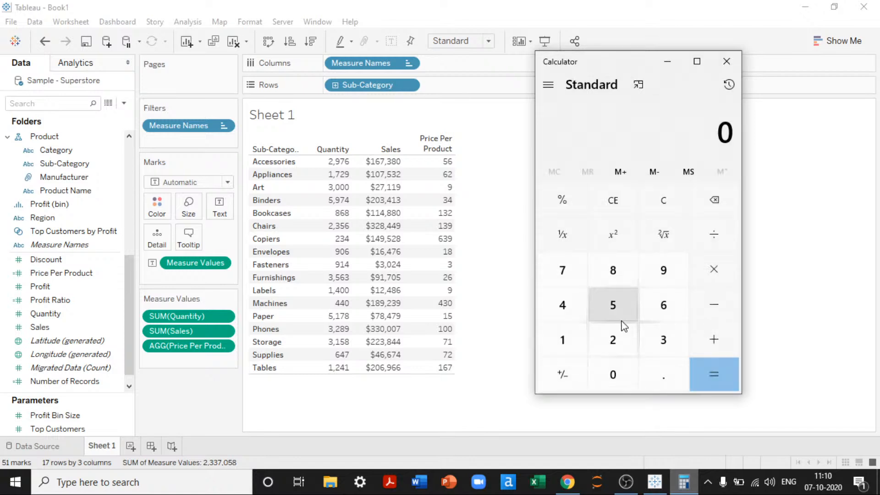
{"action": "left_click", "coordinate": [612, 340]}
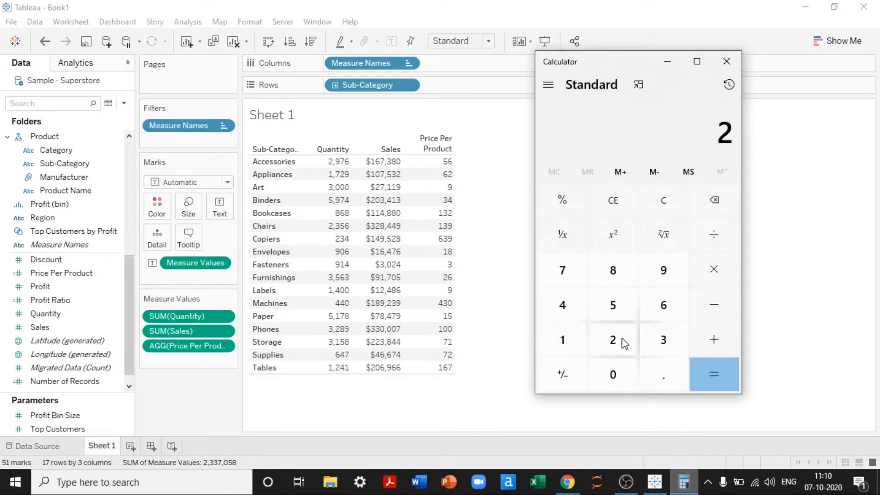
{"action": "type", "text": "976*56"}
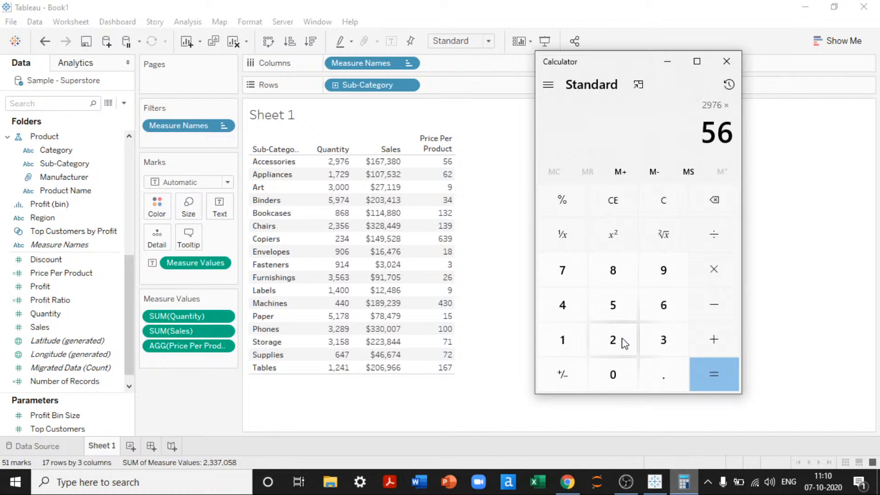
{"action": "key", "text": "Return"}
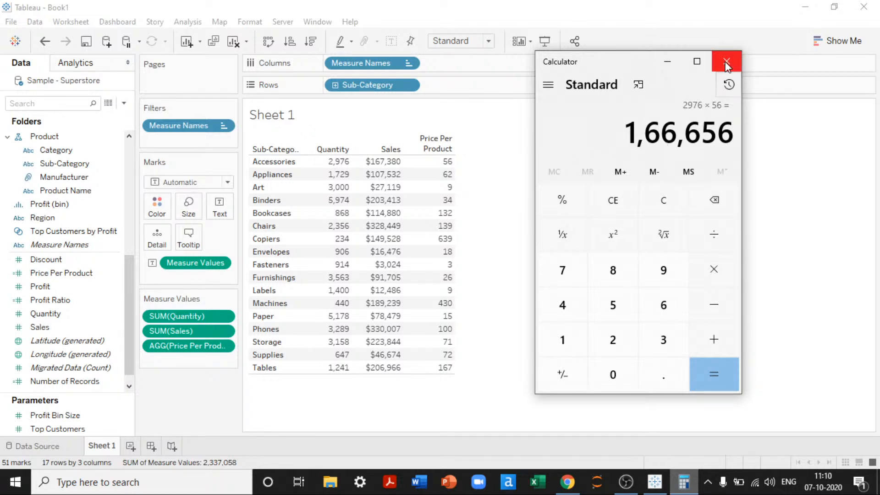
{"action": "left_click", "coordinate": [727, 61]}
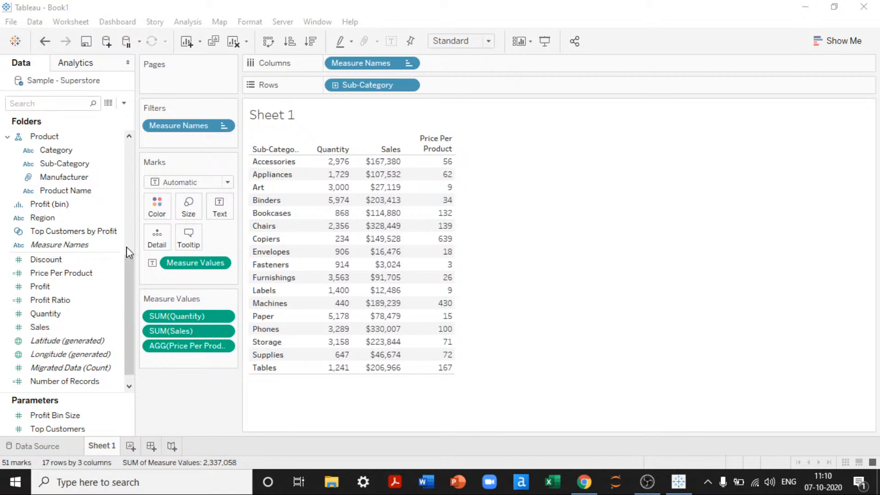
Create a new worksheet and build a table of Sales per Sub-Category
{"action": "scroll", "coordinate": [127, 284], "scroll_direction": "down", "scroll_amount": 1}
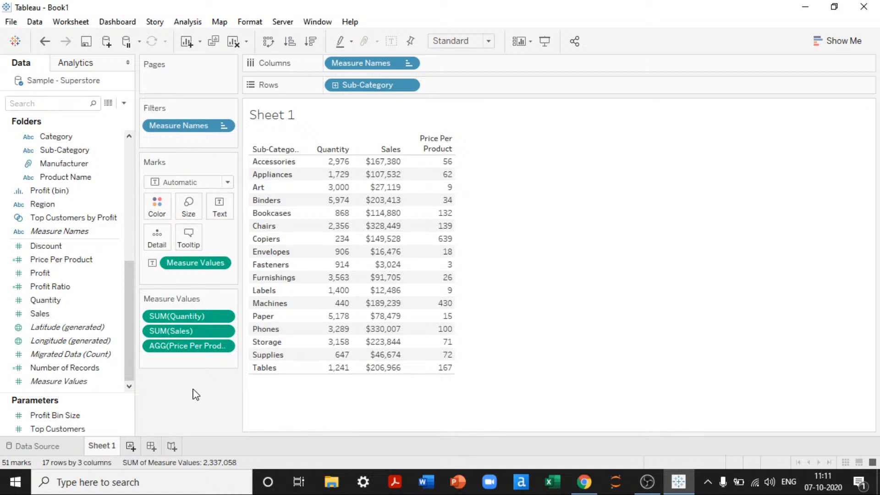
{"action": "key", "text": "ctrl+m"}
{"action": "scroll", "coordinate": [133, 318], "scroll_direction": "up", "scroll_amount": 5}
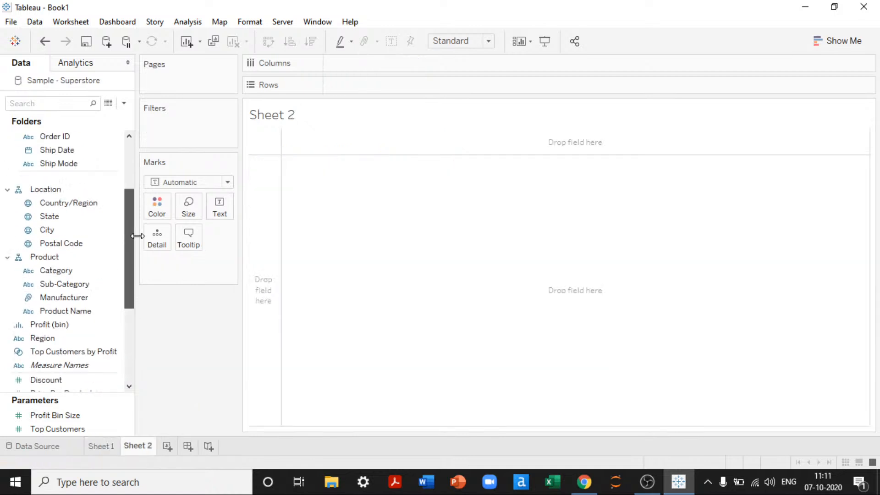
{"action": "left_click", "coordinate": [97, 272]}
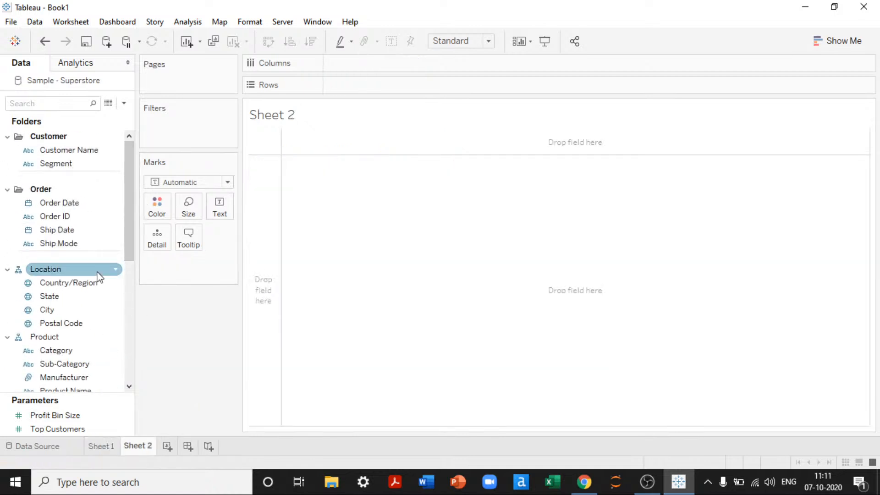
{"action": "scroll", "coordinate": [98, 275], "scroll_direction": "down", "scroll_amount": 2}
{"action": "left_click", "coordinate": [60, 323]}
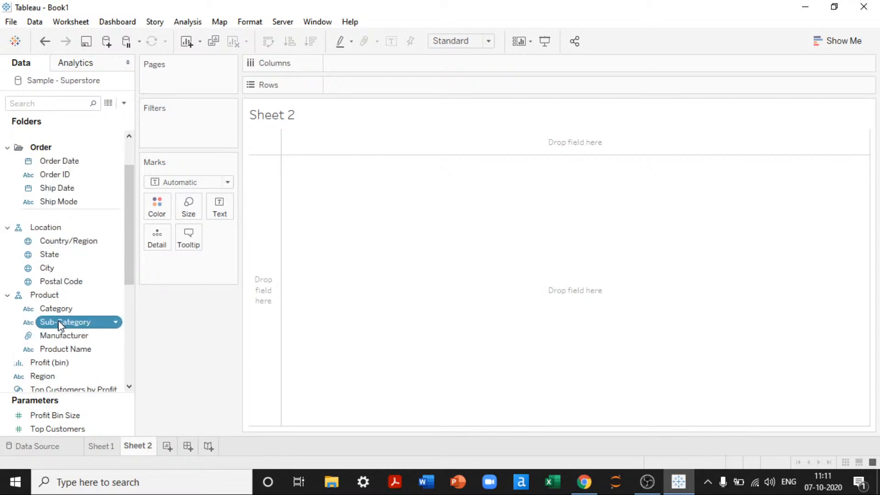
{"action": "double_click", "coordinate": [59, 323]}
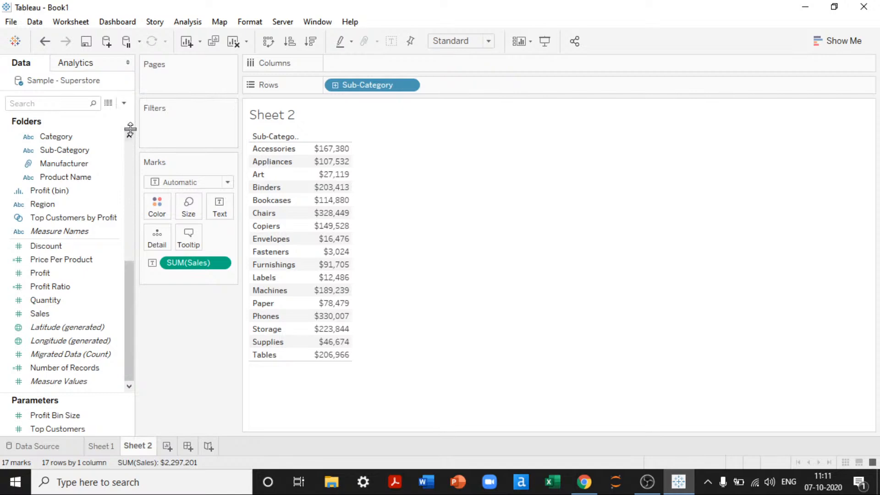
Start a new calculated field and show the function reference in its editor
{"action": "left_click", "coordinate": [124, 103]}
{"action": "left_click", "coordinate": [96, 116]}
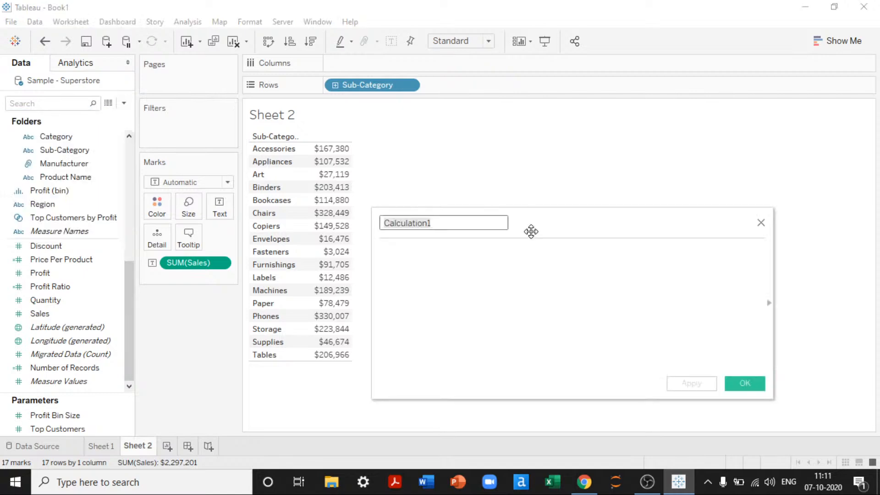
{"action": "left_click_drag", "start_coordinate": [532, 231], "coordinate": [242, 176]}
{"action": "left_click", "coordinate": [480, 244]}
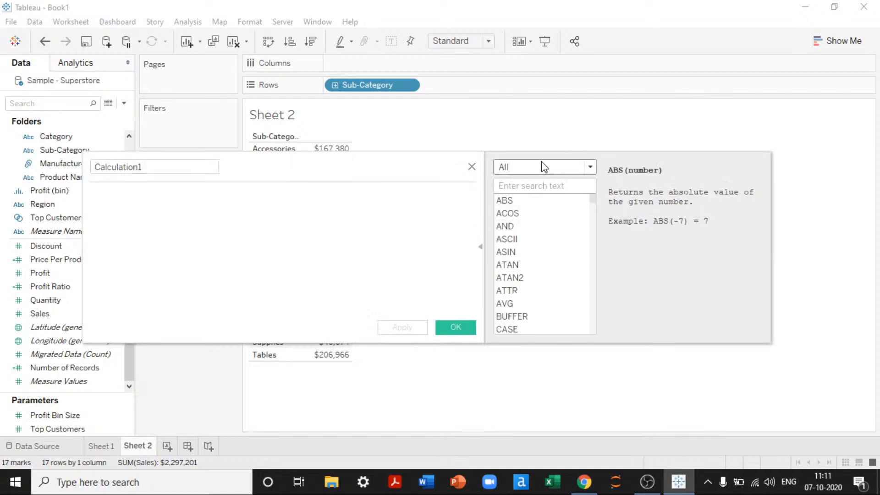
{"action": "left_click", "coordinate": [479, 247]}
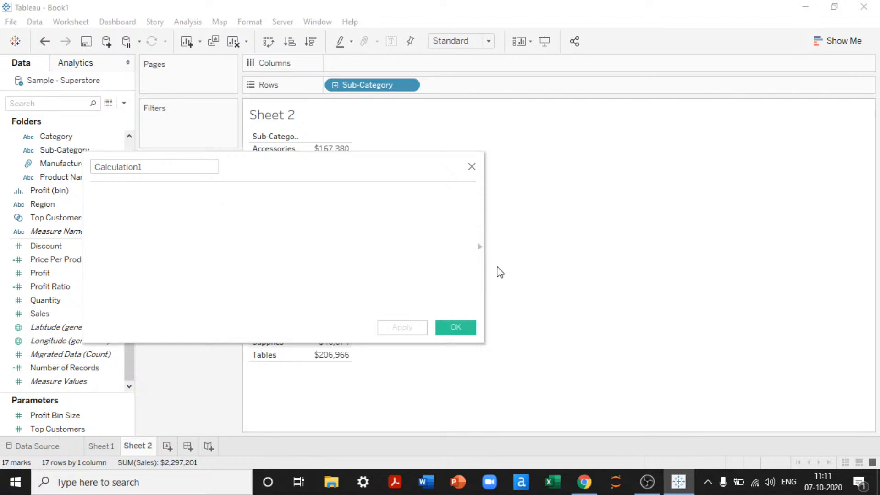
{"action": "left_click", "coordinate": [480, 246]}
Filter the function reference to Logical and examine the available functions and the syntax of IF and ELSEIF
{"action": "left_click", "coordinate": [556, 168]}
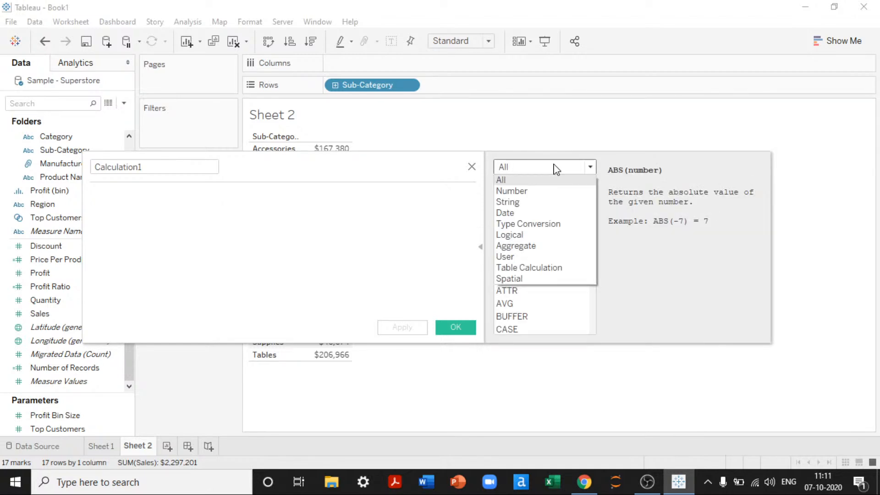
{"action": "left_click", "coordinate": [546, 238]}
{"action": "scroll", "coordinate": [546, 238], "scroll_direction": "down", "scroll_amount": 2}
{"action": "scroll", "coordinate": [547, 239], "scroll_direction": "up", "scroll_amount": 2}
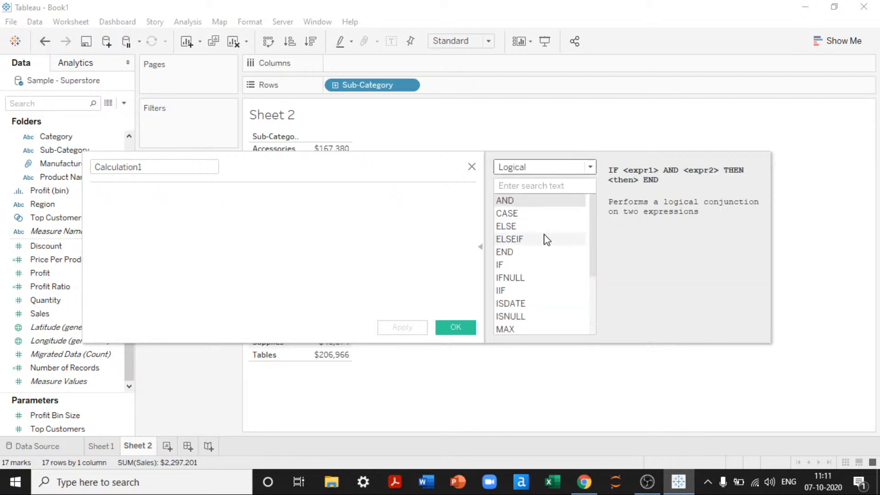
{"action": "left_click", "coordinate": [502, 265]}
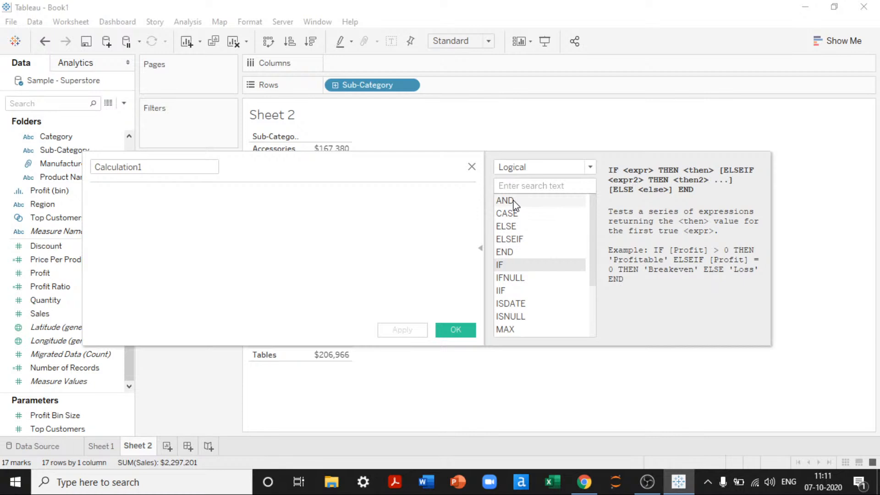
{"action": "left_click", "coordinate": [518, 240]}
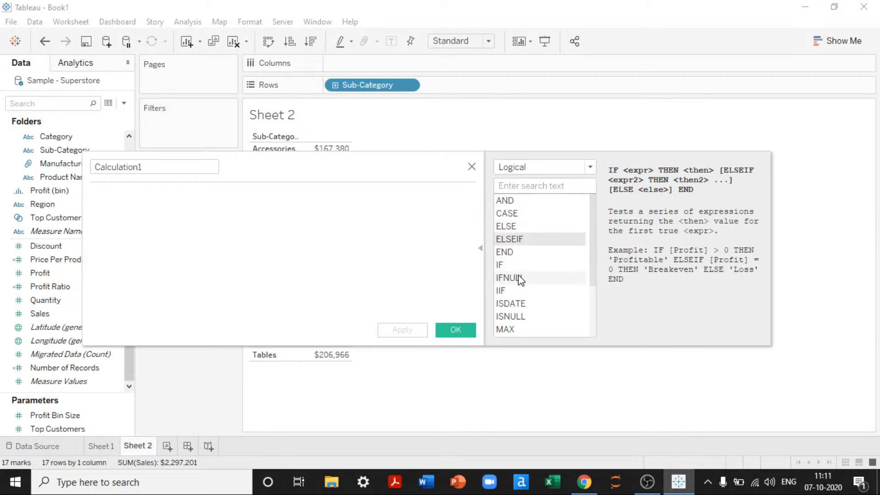
{"action": "scroll", "coordinate": [520, 281], "scroll_direction": "down", "scroll_amount": 2}
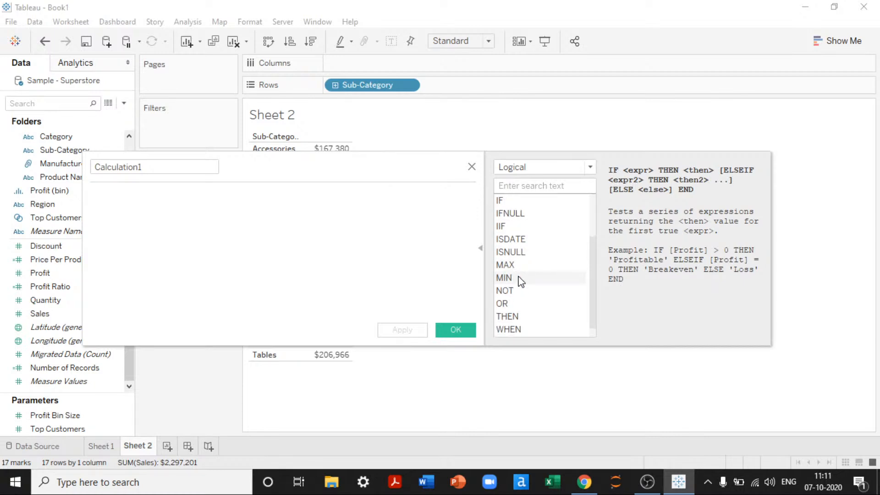
{"action": "scroll", "coordinate": [520, 280], "scroll_direction": "up", "scroll_amount": 2}
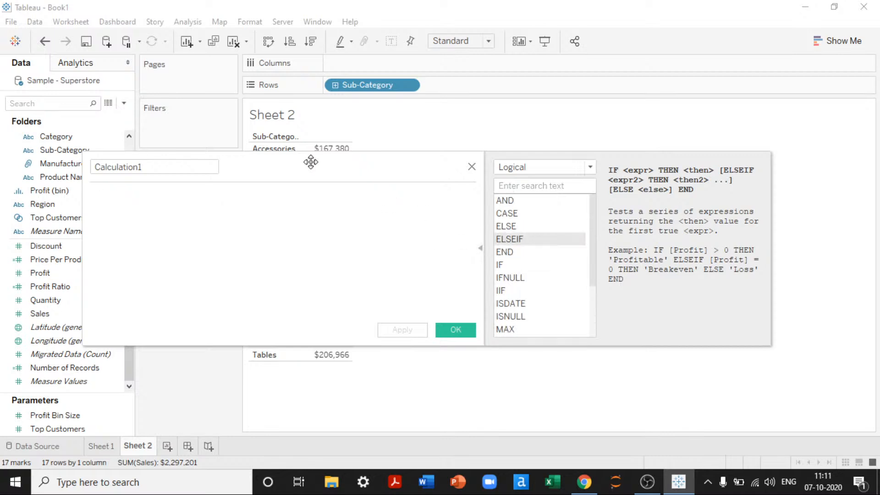
Uncover the table by hiding the function reference and moving the editor aside, and name the calculated field IF
{"action": "left_click_drag", "start_coordinate": [310, 162], "coordinate": [693, 198]}
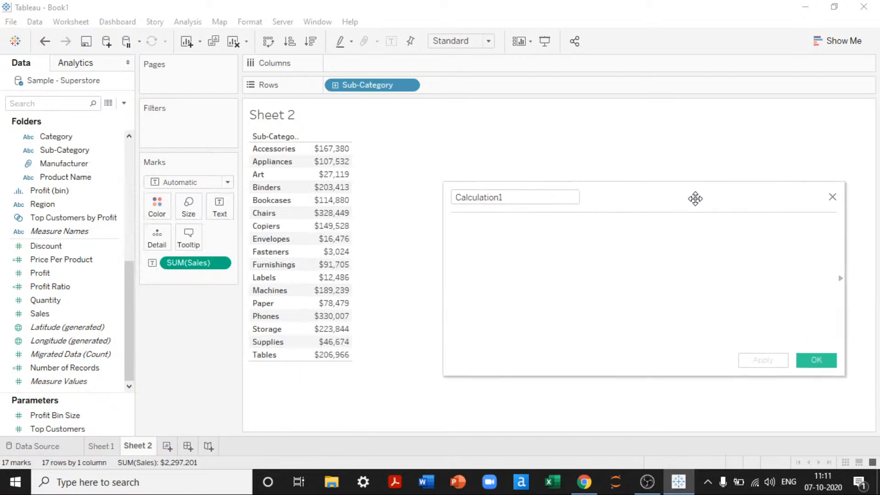
{"action": "left_click", "coordinate": [513, 199]}
{"action": "type", "text": "Logical"}
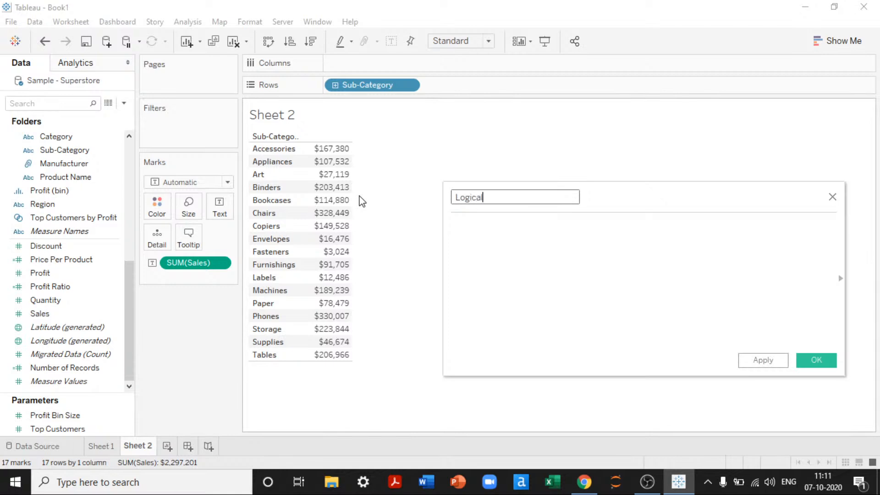
{"action": "key", "text": "ctrl+a"}
{"action": "type", "text": "IF"}
{"action": "key", "text": "Tab"}
Enter the condition IF SUM([Sales])> AVG([Sales]) as the start of the formula
{"action": "type", "text": "if"}
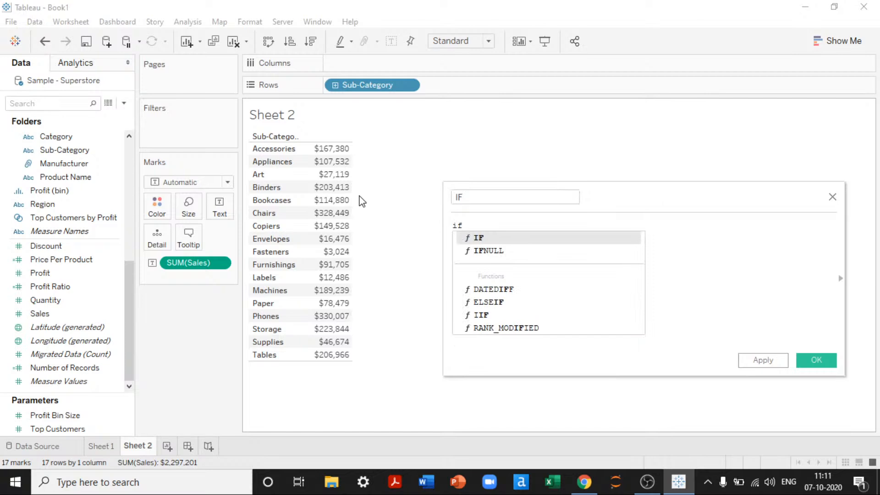
{"action": "key", "text": "Return"}
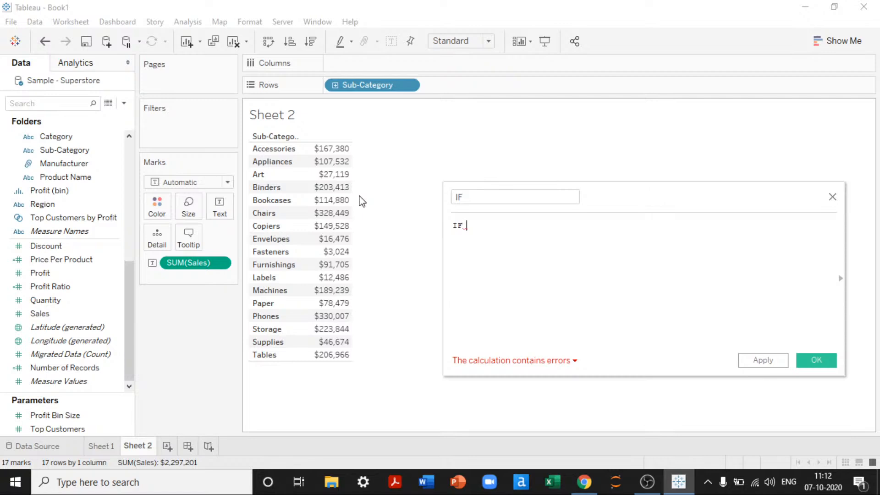
{"action": "type", "text": "s"}
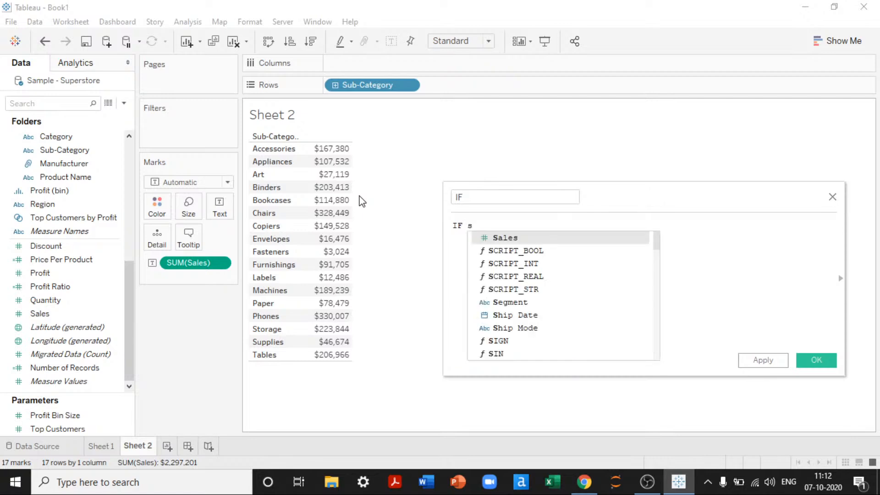
{"action": "key", "text": "Return"}
{"action": "type", "text": "> "}
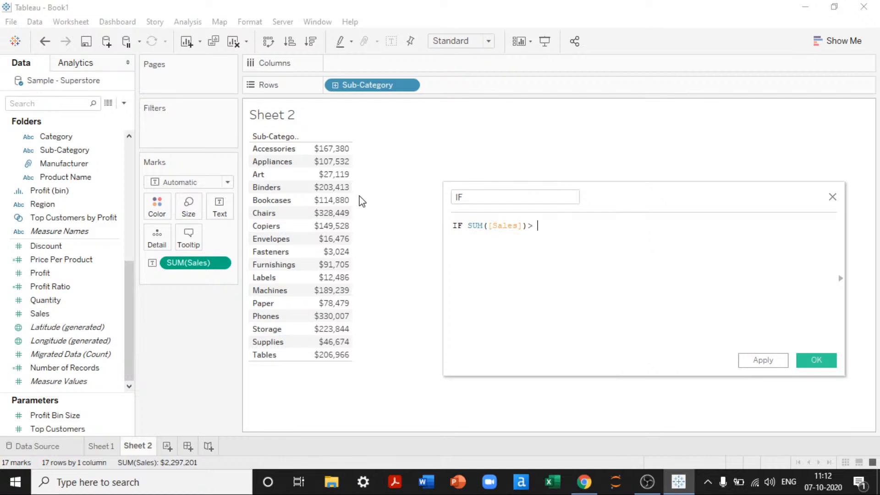
{"action": "type", "text": "AVG([Sales"}
{"action": "key", "text": "Return"}
{"action": "type", "text": ")"}
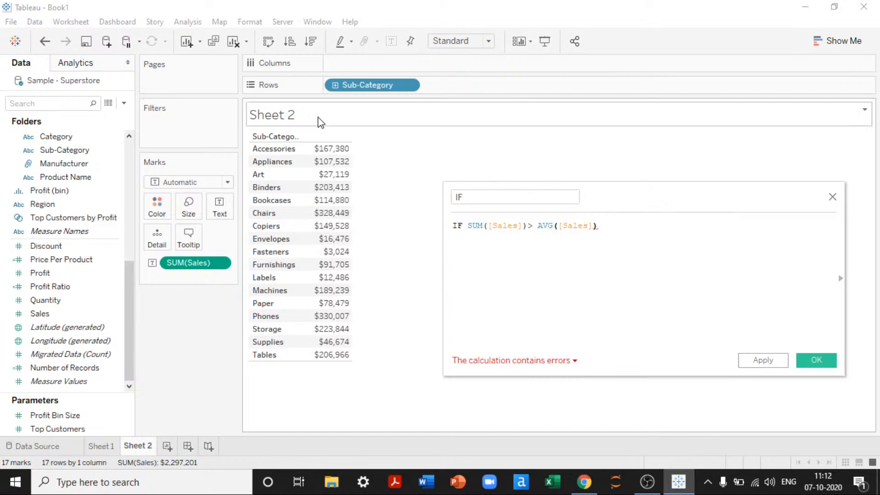
Complete the formula with THEN 'Above Average' and END on a new line, and apply it without closing the editor
{"action": "mouse_move", "coordinate": [326, 150]}
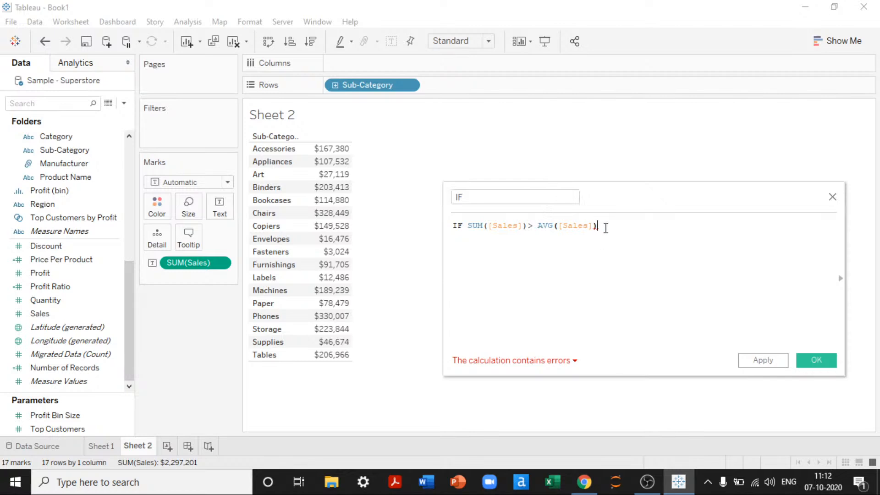
{"action": "type", "text": "THEN 'Ab"}
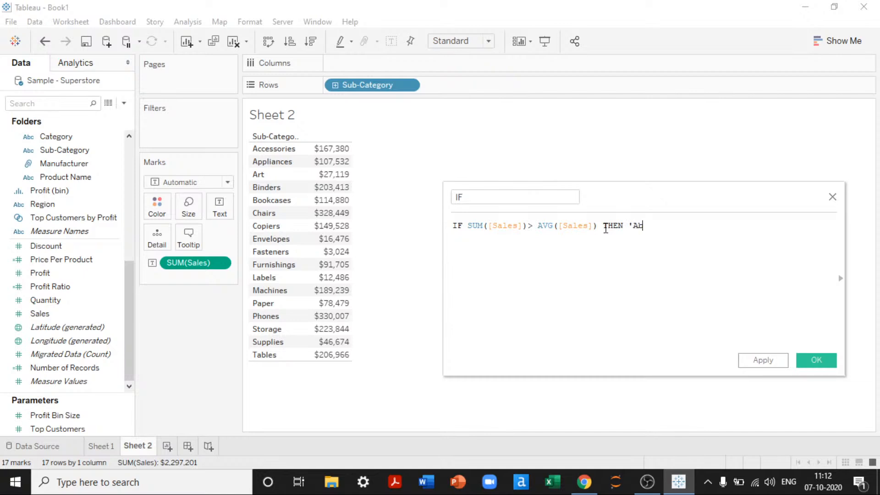
{"action": "type", "text": "ove Average'"}
{"action": "key", "text": "Return"}
{"action": "type", "text": "END"}
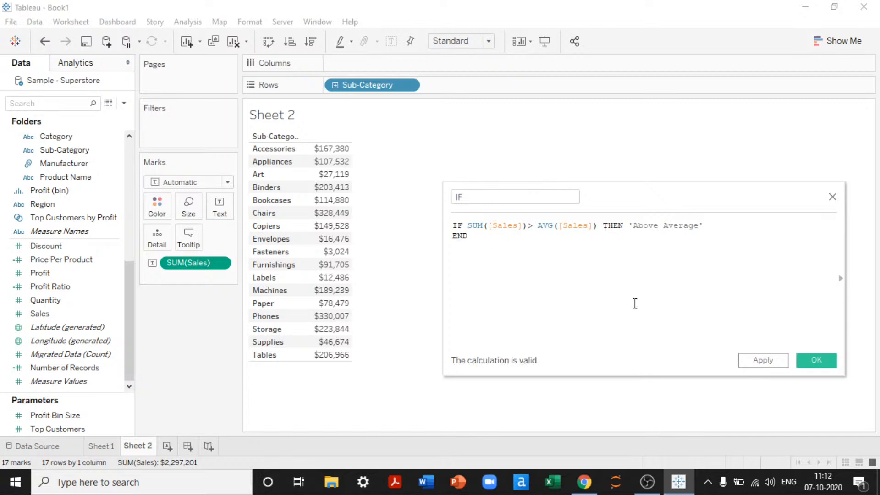
{"action": "left_click", "coordinate": [763, 361]}
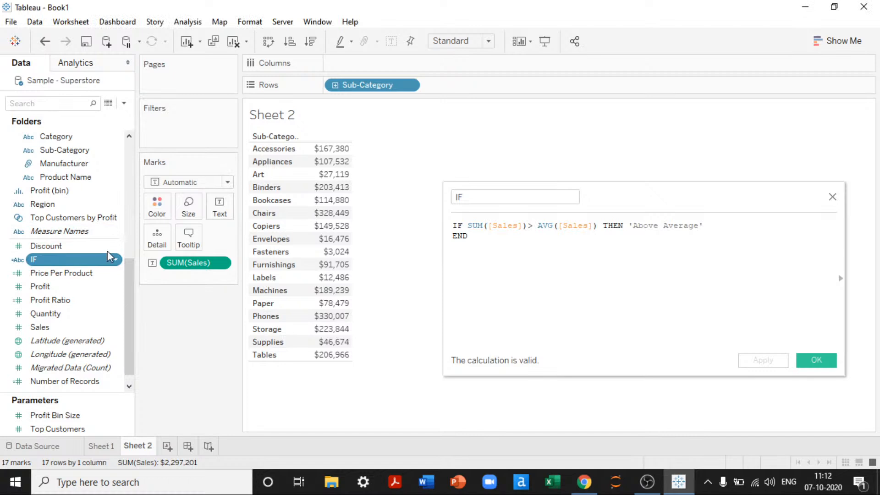
Add the IF field to the table rows after Sub-Category
{"action": "left_click_drag", "start_coordinate": [109, 257], "coordinate": [153, 277]}
{"action": "left_click", "coordinate": [152, 277]}
{"action": "left_click", "coordinate": [166, 308]}
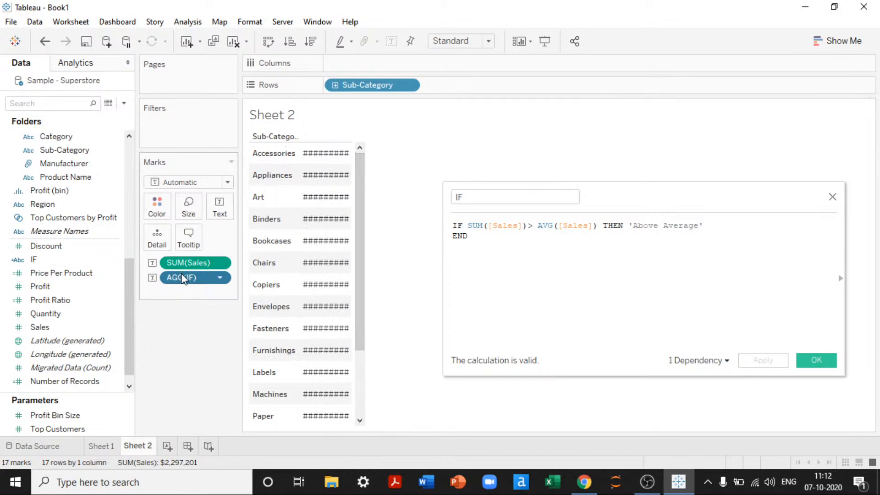
{"action": "left_click_drag", "start_coordinate": [183, 277], "coordinate": [457, 88]}
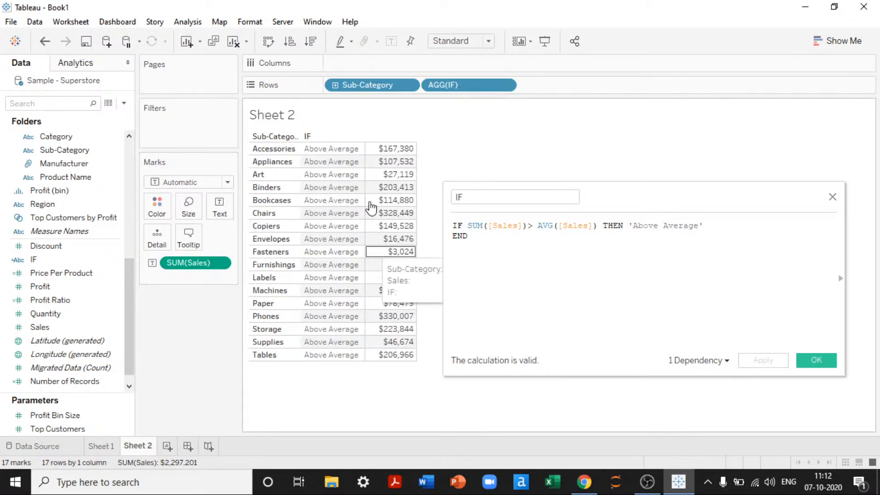
Wrap AVG([Sales]) in curly braces in the IF formula, giving {AVG([Sales])}
{"action": "mouse_move", "coordinate": [394, 154]}
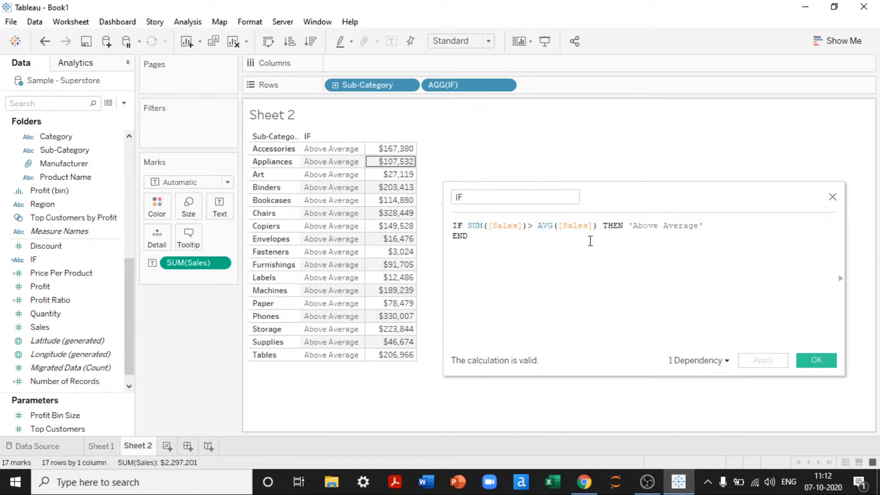
{"action": "left_click", "coordinate": [539, 225]}
{"action": "type", "text": "{"}
{"action": "key", "text": "Right"}
{"action": "key", "text": "Right"}
{"action": "key", "text": "Right"}
{"action": "key", "text": "Right"}
{"action": "key", "text": "Right"}
{"action": "key", "text": "Right"}
{"action": "key", "text": "Right"}
{"action": "key", "text": "Right"}
{"action": "key", "text": "Right"}
{"action": "key", "text": "Right"}
{"action": "key", "text": "Right"}
{"action": "key", "text": "Right"}
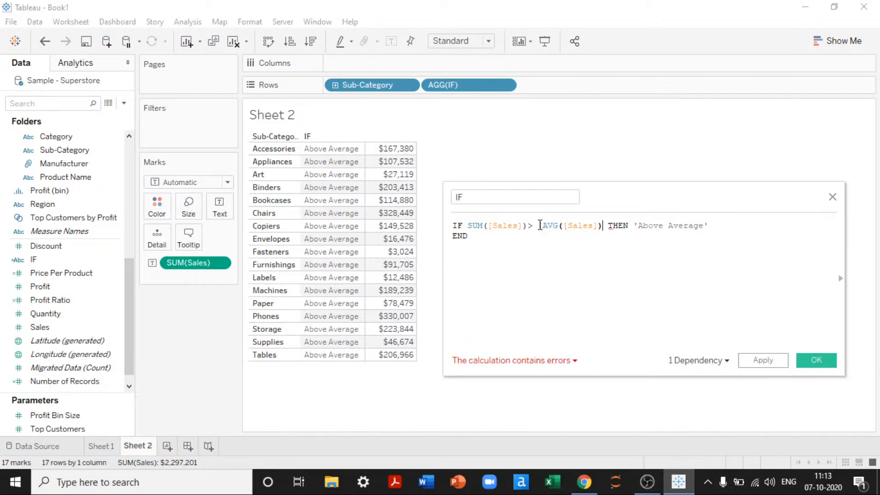
{"action": "type", "text": "{"}
{"action": "key", "text": "BackSpace"}
{"action": "type", "text": "}"}
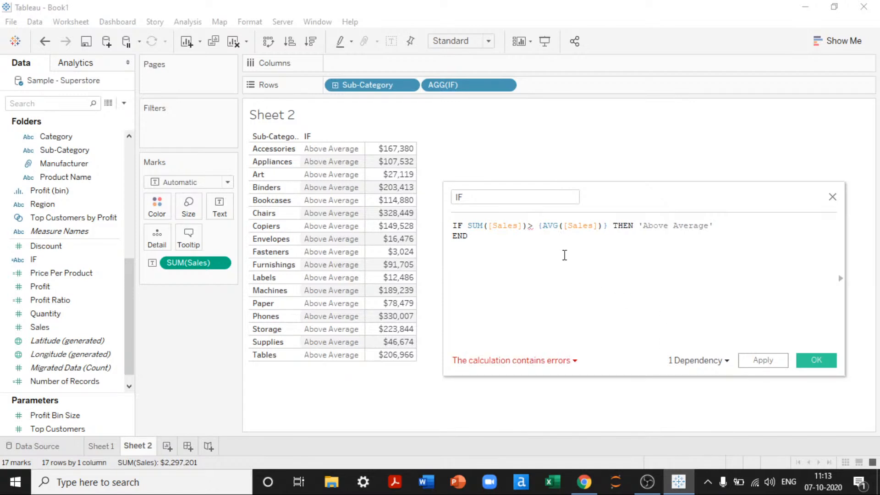
Turn the average in the IF formula into a level-of-detail expression, giving {FIXED : AVG([Sales])}
{"action": "left_click", "coordinate": [527, 225]}
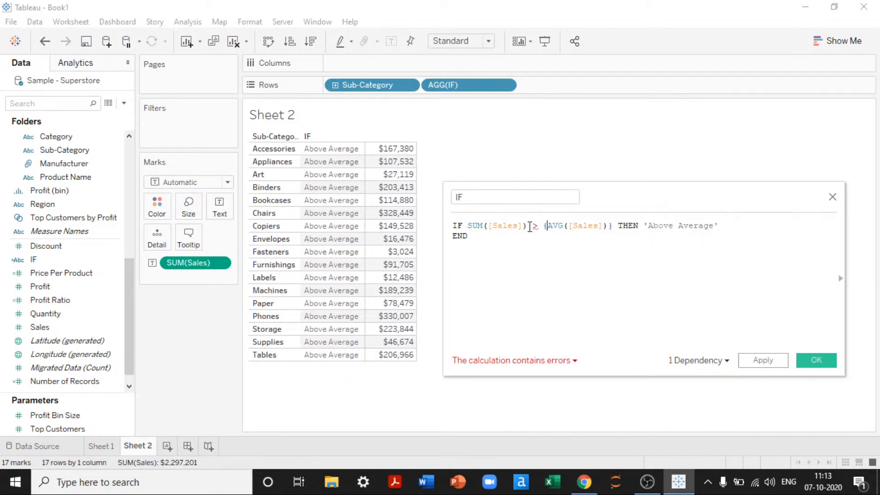
{"action": "key", "text": "Right"}
{"action": "key", "text": "Right"}
{"action": "key", "text": "Right"}
{"action": "key", "text": "Right"}
{"action": "key", "text": "Right"}
{"action": "key", "text": "Right"}
{"action": "key", "text": "Right"}
{"action": "key", "text": "Left"}
{"action": "key", "text": "Left"}
{"action": "key", "text": "Left"}
{"action": "key", "text": "Left"}
{"action": "key", "text": "Left"}
{"action": "key", "text": "Right"}
{"action": "type", "text": "fin"}
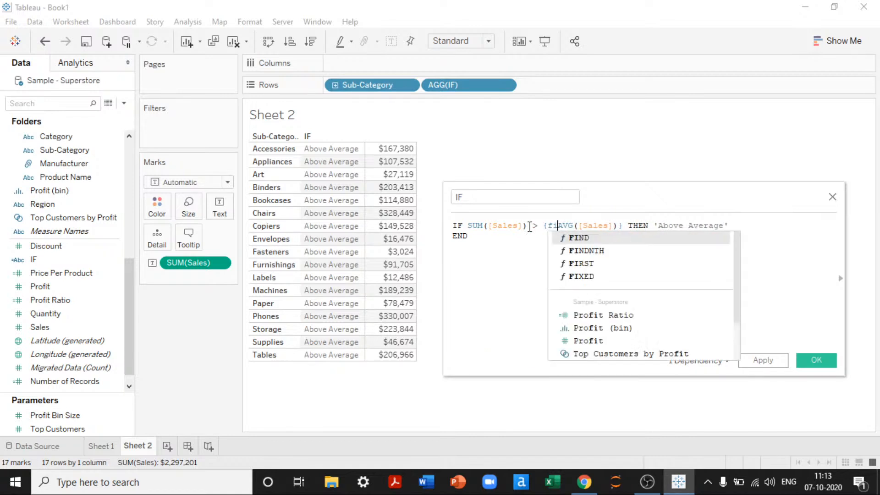
{"action": "key", "text": "BackSpace"}
{"action": "type", "text": "x"}
{"action": "key", "text": "Return"}
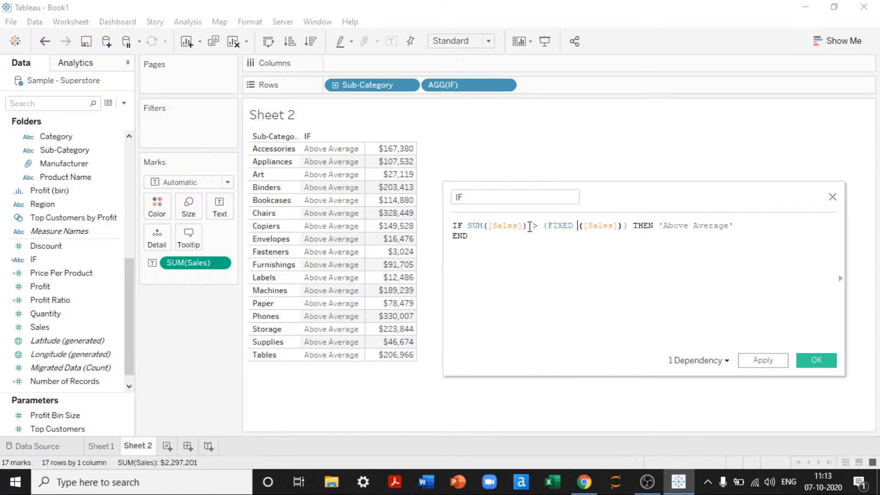
{"action": "type", "text": ": av"}
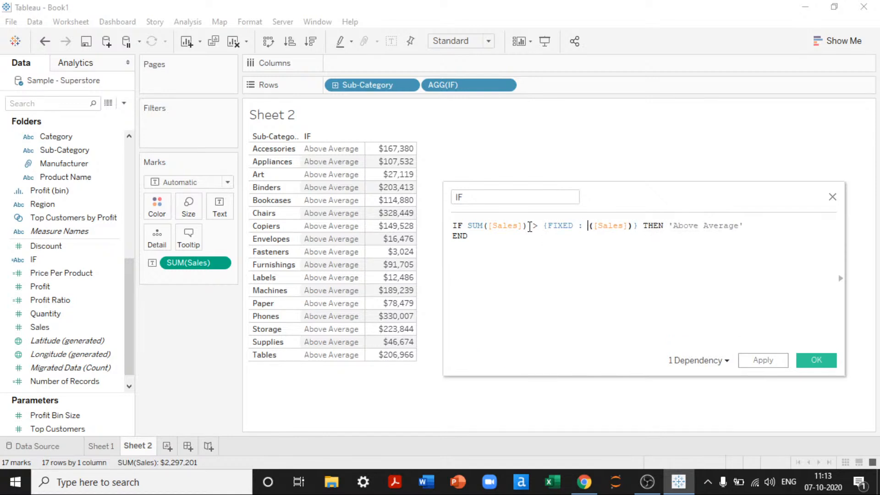
{"action": "key", "text": "Return"}
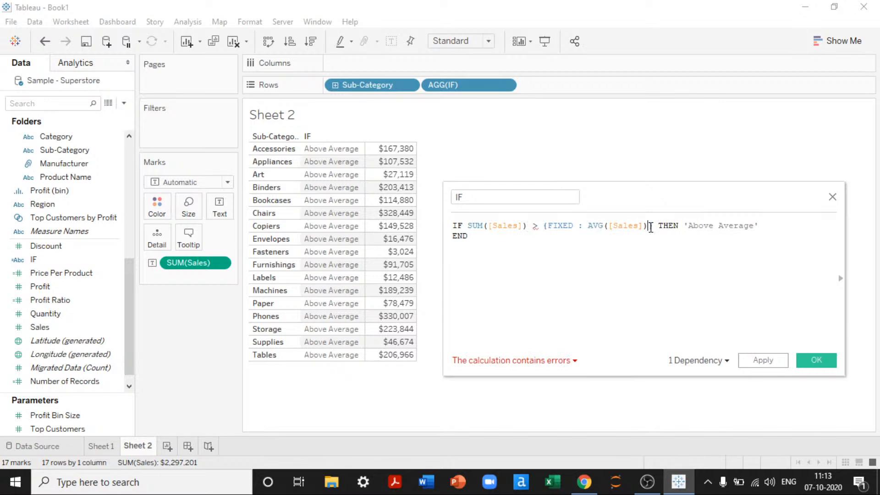
Enclose {FIXED : AVG([Sales])} in parentheses and show the details of the calculation error
{"action": "left_click", "coordinate": [545, 226]}
{"action": "type", "text": "("}
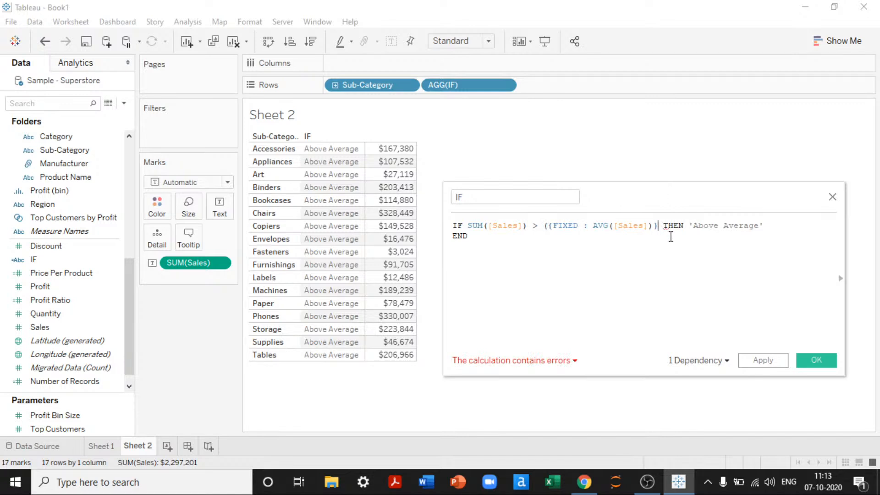
{"action": "type", "text": ")"}
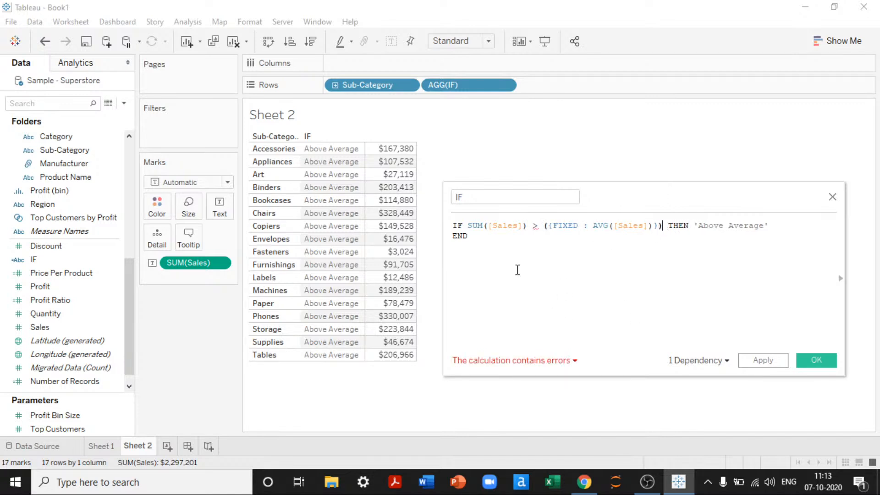
{"action": "left_click", "coordinate": [509, 360]}
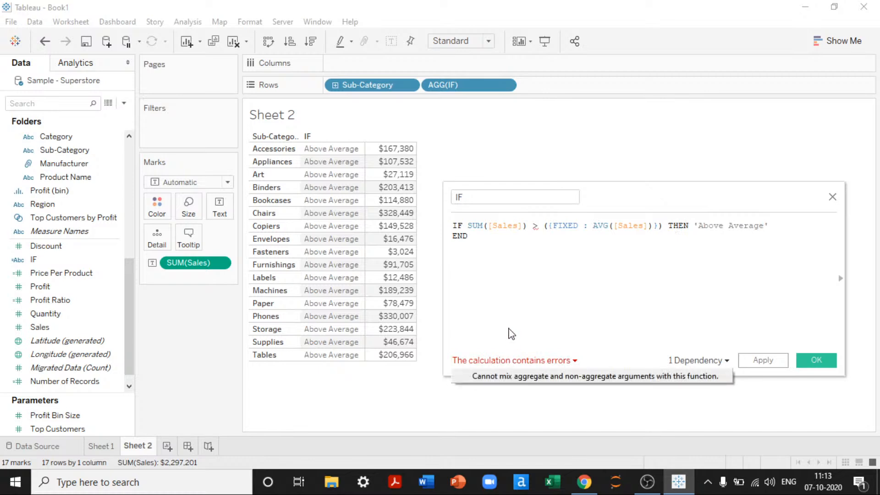
Remove SUM and its parentheses around the first [Sales], so the condition reads IF [Sales] > ({FIXED : AVG([Sales])})
{"action": "left_click_drag", "start_coordinate": [507, 266], "coordinate": [480, 226]}
{"action": "double_click", "coordinate": [481, 225]}
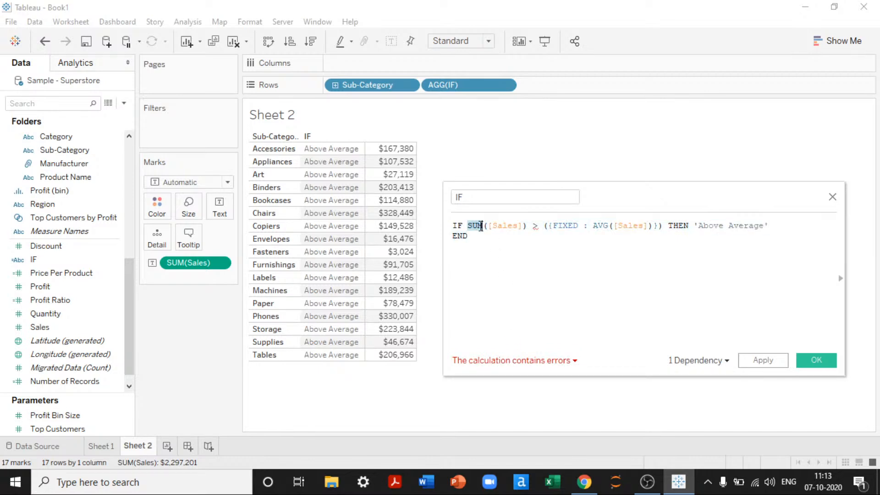
{"action": "key", "text": "Delete"}
{"action": "key", "text": "Delete"}
{"action": "key", "text": "ctrl+Right"}
{"action": "key", "text": "ctrl+Right"}
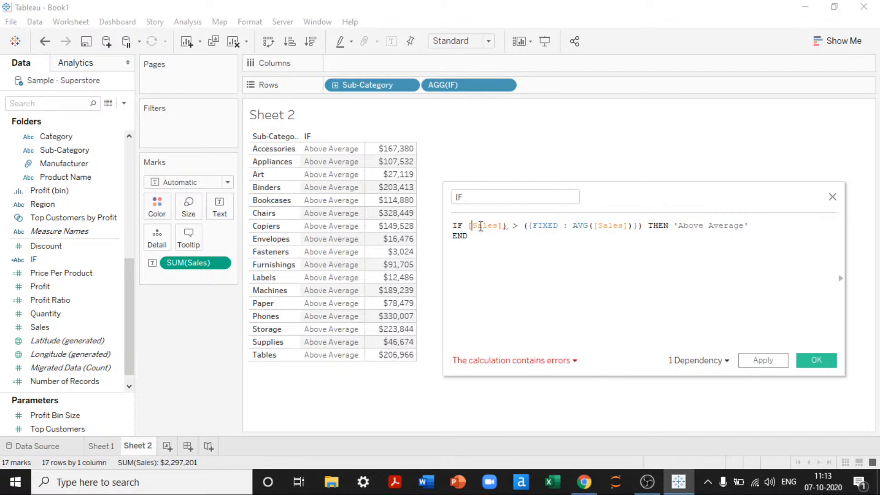
{"action": "key", "text": "BackSpace"}
{"action": "key", "text": "ctrl+Left"}
{"action": "key", "text": "ctrl+Left"}
{"action": "key", "text": "ctrl+Left"}
{"action": "key", "text": "ctrl+Left"}
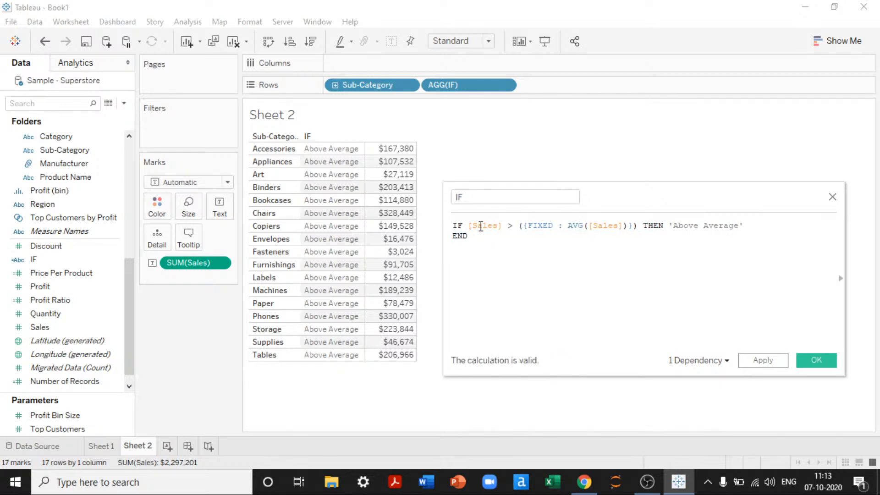
{"action": "type", "text": "SUM(IF"}
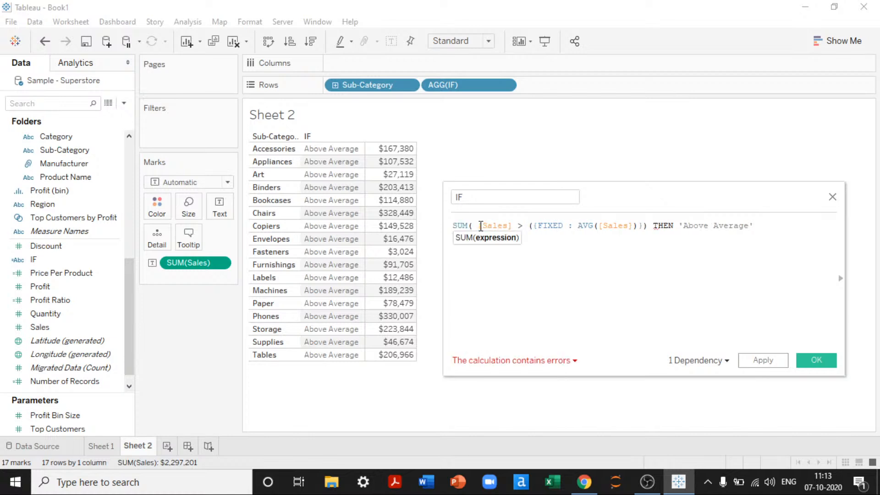
{"action": "key", "text": "BackSpace"}
{"action": "key", "text": "BackSpace"}
{"action": "key", "text": "BackSpace"}
{"action": "key", "text": "BackSpace"}
{"action": "key", "text": "BackSpace"}
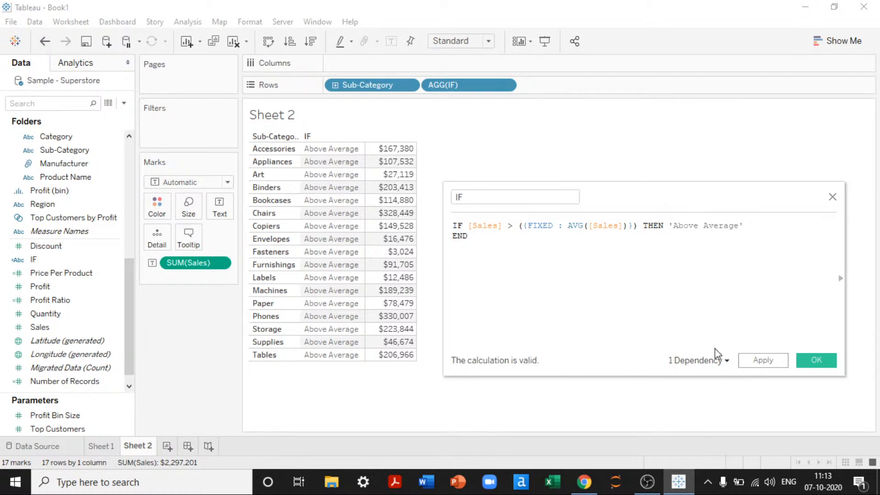
Save the IF formula and replace the old IF field in the rows with the updated one after Sub-Category
{"action": "left_click", "coordinate": [802, 361]}
{"action": "left_click_drag", "start_coordinate": [458, 85], "coordinate": [490, 153]}
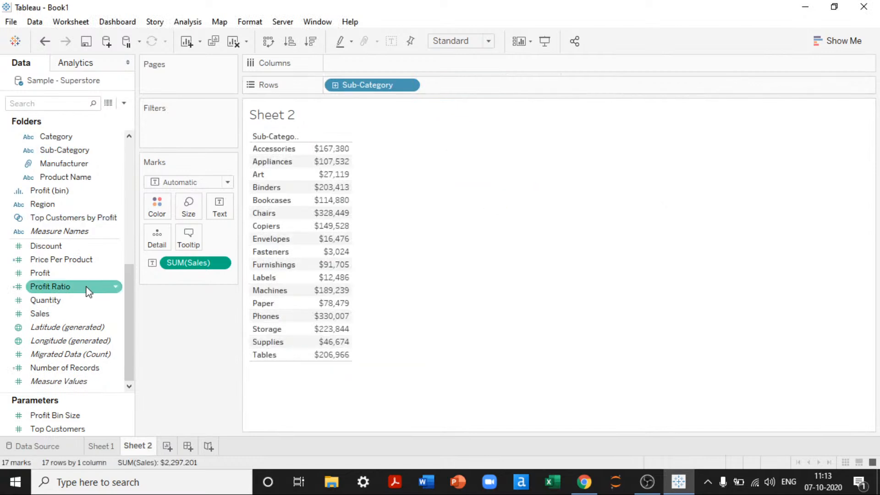
{"action": "scroll", "coordinate": [90, 314], "scroll_direction": "up", "scroll_amount": 5}
{"action": "scroll", "coordinate": [93, 320], "scroll_direction": "up", "scroll_amount": 1}
{"action": "mouse_move", "coordinate": [45, 269]}
{"action": "left_mouse_down"}
{"action": "mouse_move", "coordinate": [230, 216]}
{"action": "mouse_move", "coordinate": [412, 102]}
{"action": "mouse_move", "coordinate": [458, 87]}
{"action": "left_mouse_up"}
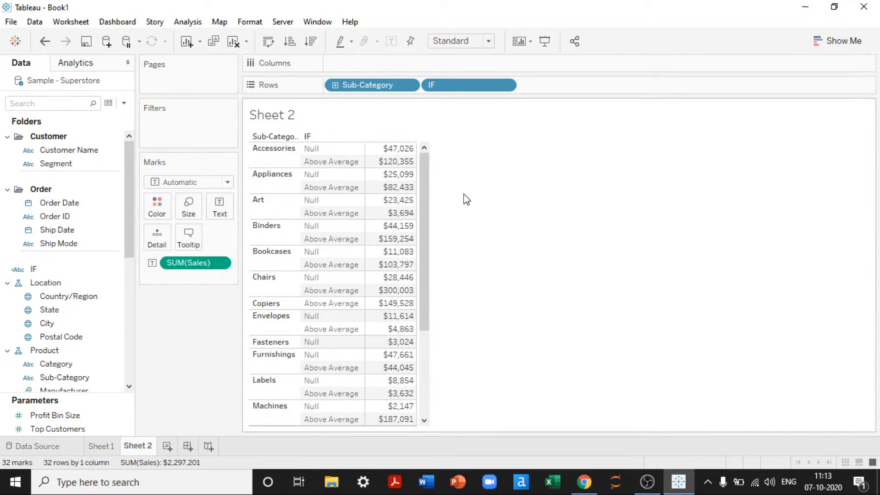
{"action": "left_click_drag", "start_coordinate": [423, 229], "coordinate": [442, 159]}
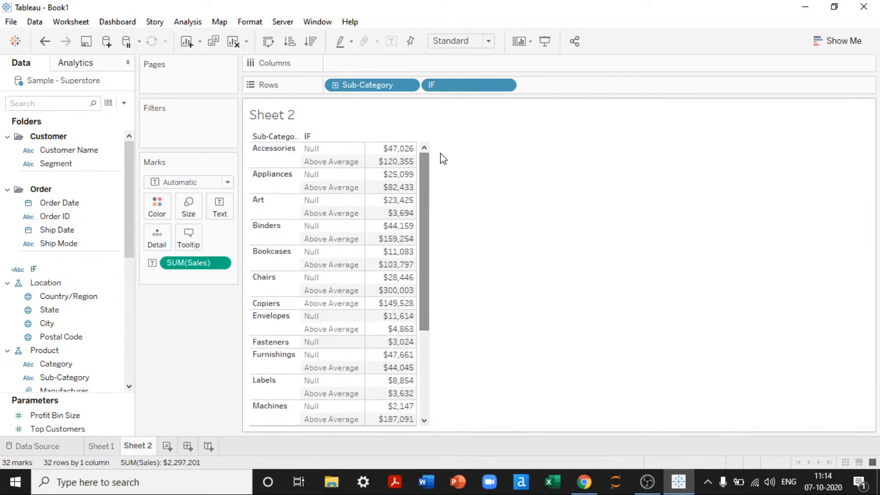
Remove the IF field from the rows, and try clearing its formula in the editor before closing without saving
{"action": "left_click_drag", "start_coordinate": [475, 87], "coordinate": [169, 298]}
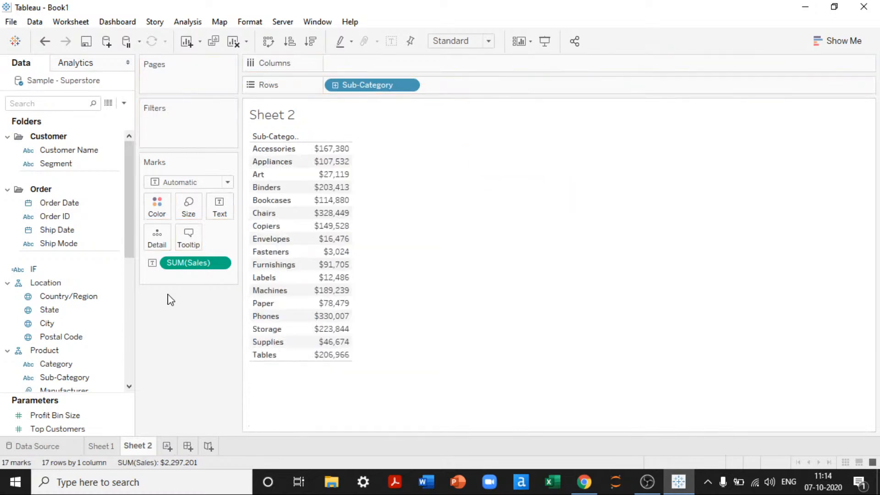
{"action": "right_click", "coordinate": [64, 273]}
{"action": "left_click", "coordinate": [110, 77]}
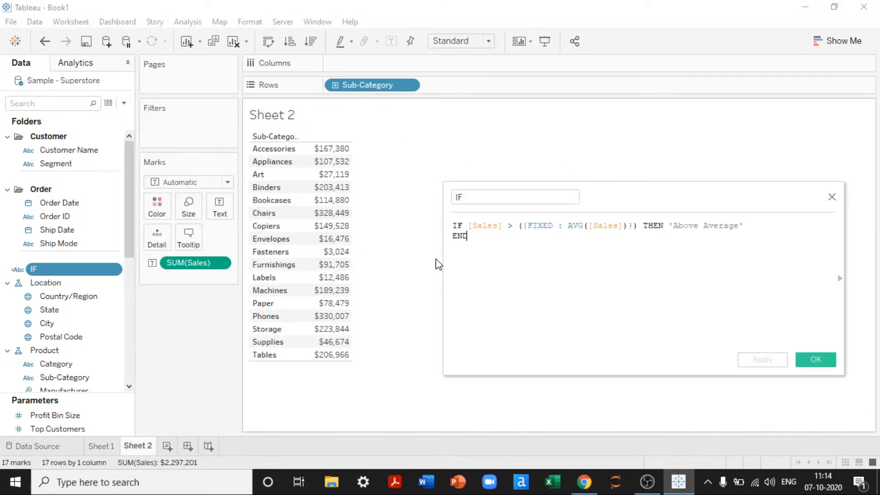
{"action": "left_click_drag", "start_coordinate": [521, 247], "coordinate": [380, 184]}
{"action": "key", "text": "BackSpace"}
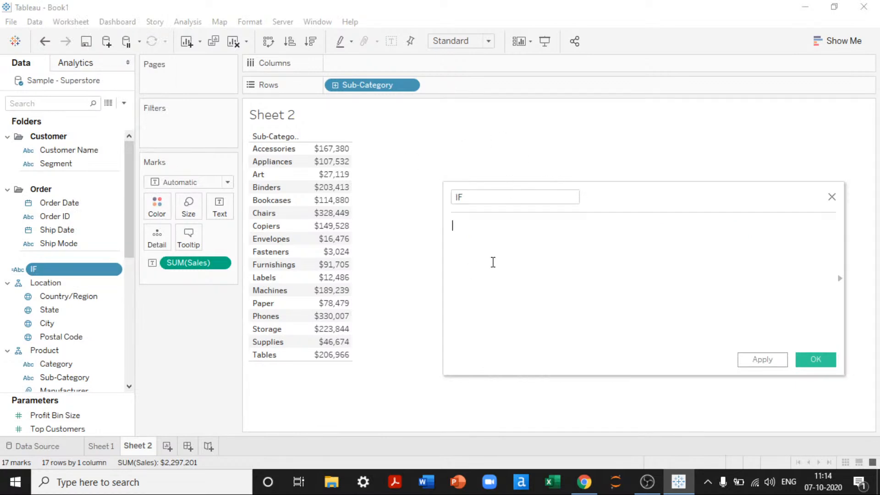
{"action": "left_click", "coordinate": [832, 197]}
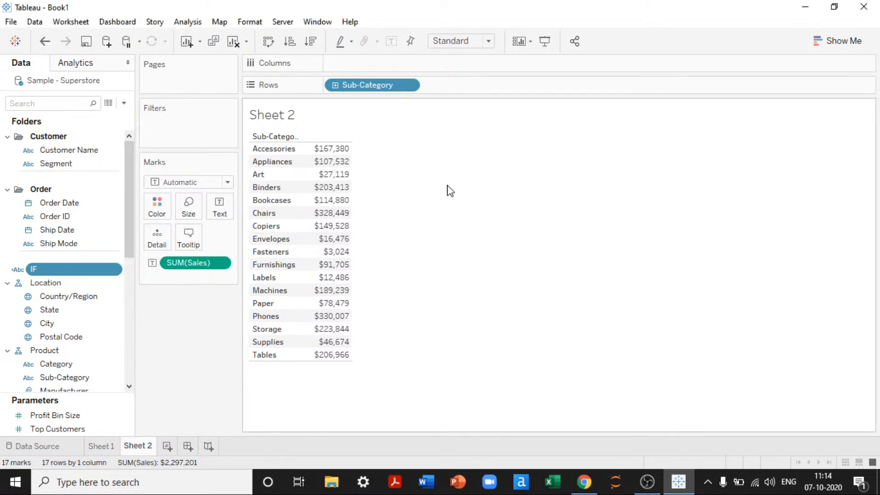
Remove Sub-Category from the rows and aggregate Sales as Average to read the overall average
{"action": "left_click_drag", "start_coordinate": [128, 233], "coordinate": [129, 295]}
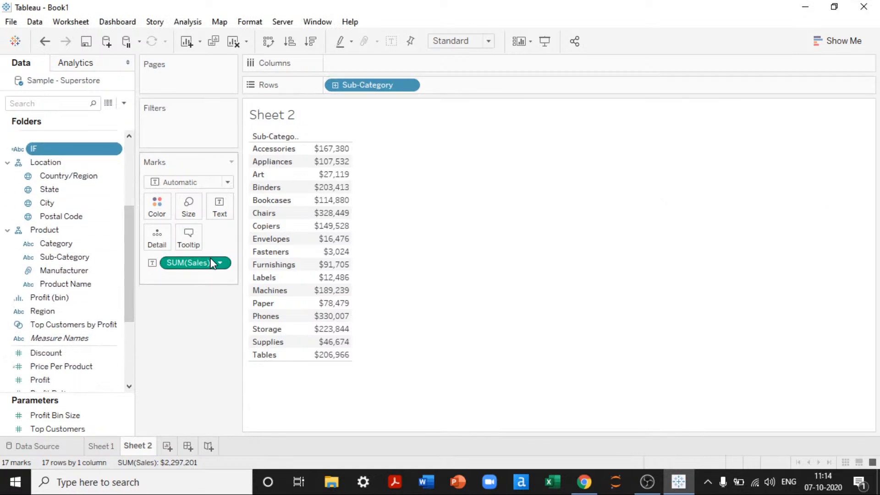
{"action": "left_click_drag", "start_coordinate": [359, 86], "coordinate": [446, 181]}
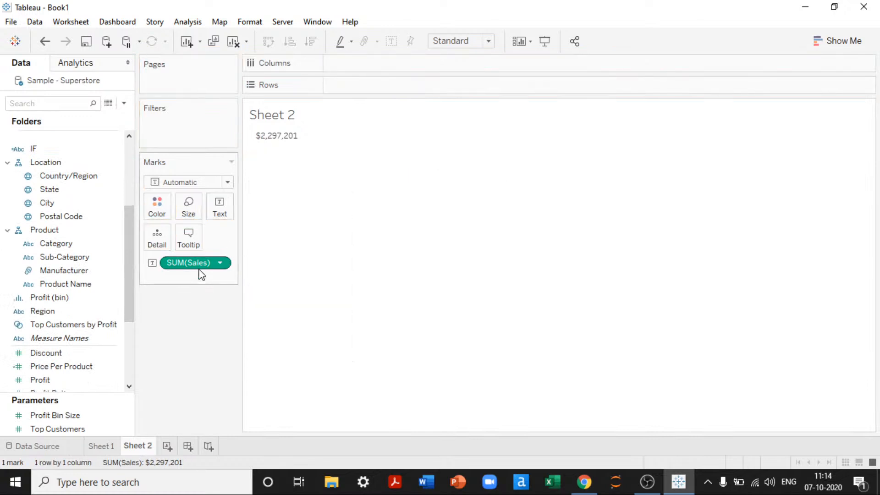
{"action": "left_click", "coordinate": [220, 263]}
{"action": "mouse_move", "coordinate": [231, 384]}
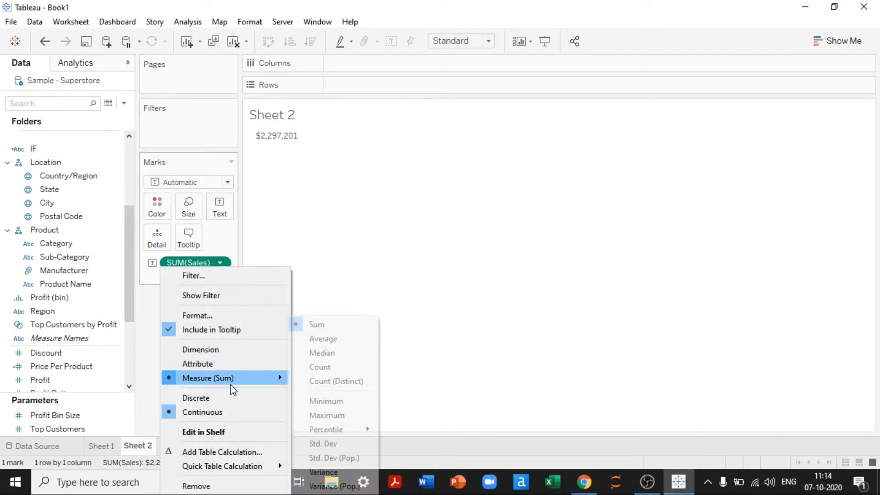
{"action": "left_click", "coordinate": [322, 338]}
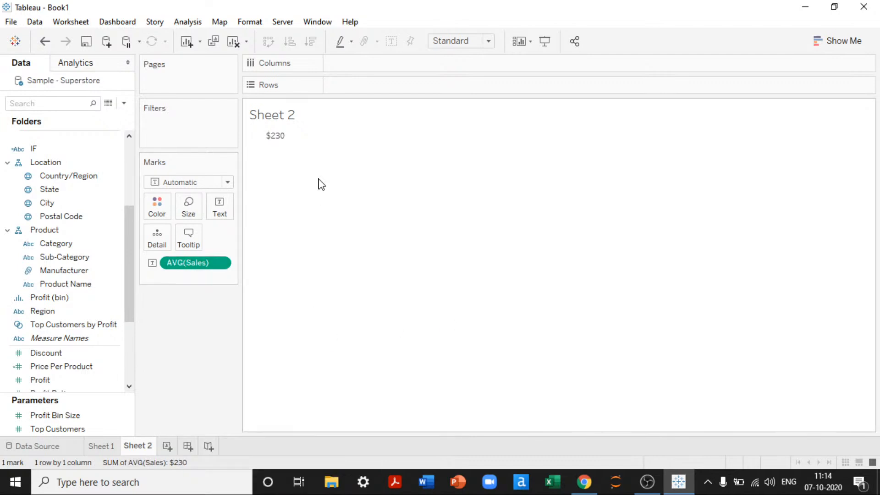
Return the aggregation of the Sales measure to Sum
{"action": "left_click", "coordinate": [222, 265]}
{"action": "mouse_move", "coordinate": [229, 378]}
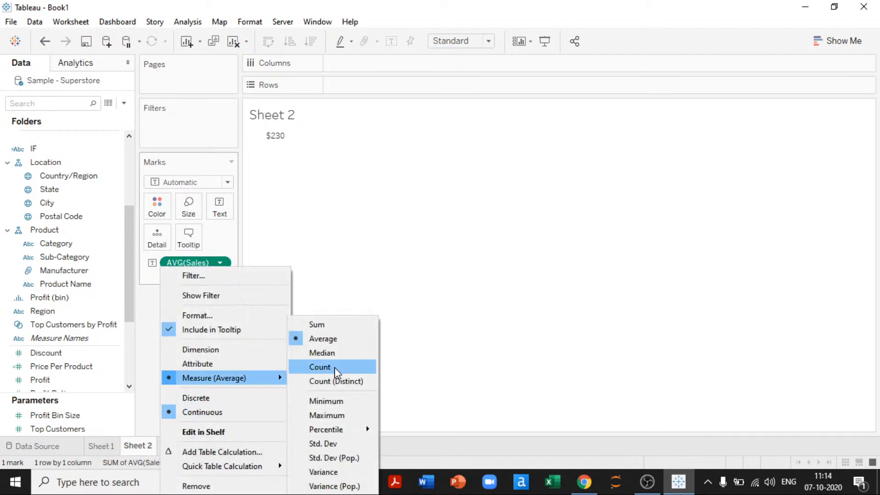
{"action": "left_click", "coordinate": [326, 324]}
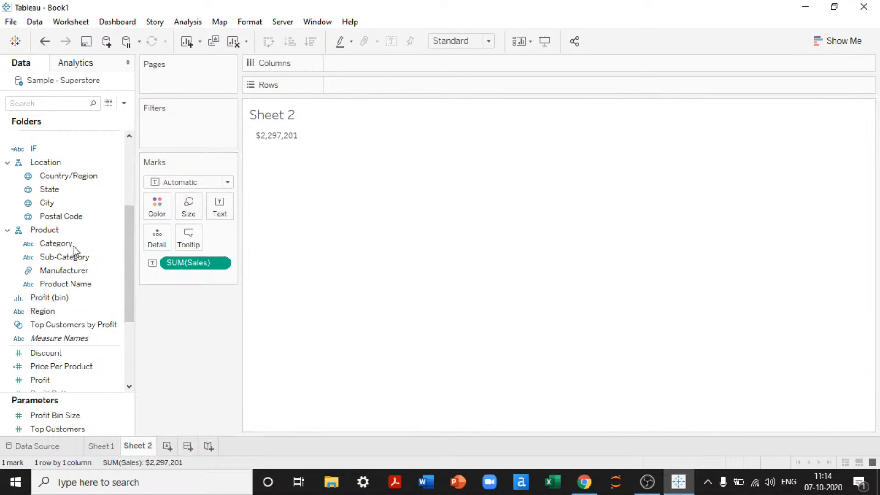
Replace the IF field's formula with IF SUM([Sales]) > 230 THEN 'Above Average' and END on a new line, and apply it
{"action": "scroll", "coordinate": [72, 341], "scroll_direction": "down", "scroll_amount": 3}
{"action": "scroll", "coordinate": [73, 346], "scroll_direction": "up", "scroll_amount": 3}
{"action": "right_click", "coordinate": [67, 143]}
{"action": "left_click", "coordinate": [105, 218]}
{"action": "key", "text": "ctrl+a"}
{"action": "key", "text": "BackSpace"}
{"action": "type", "text": "IF SUM([Sales]) > 230 THEN 'Above Avae"}
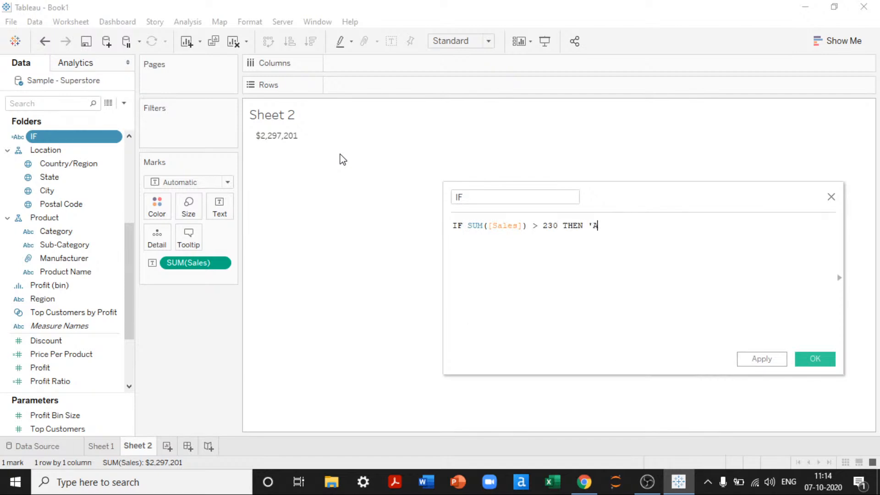
{"action": "key", "text": "BackSpace"}
{"action": "key", "text": "BackSpace"}
{"action": "type", "text": "erage'"}
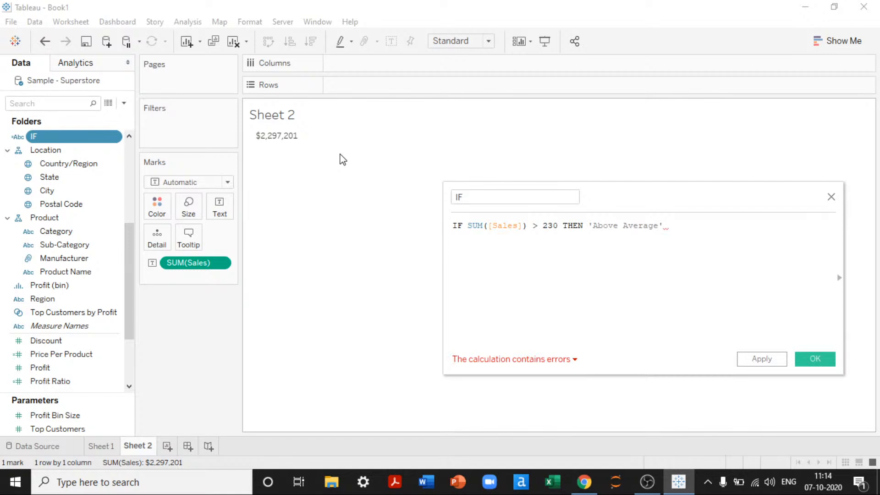
{"action": "key", "text": "Return"}
{"action": "type", "text": "END"}
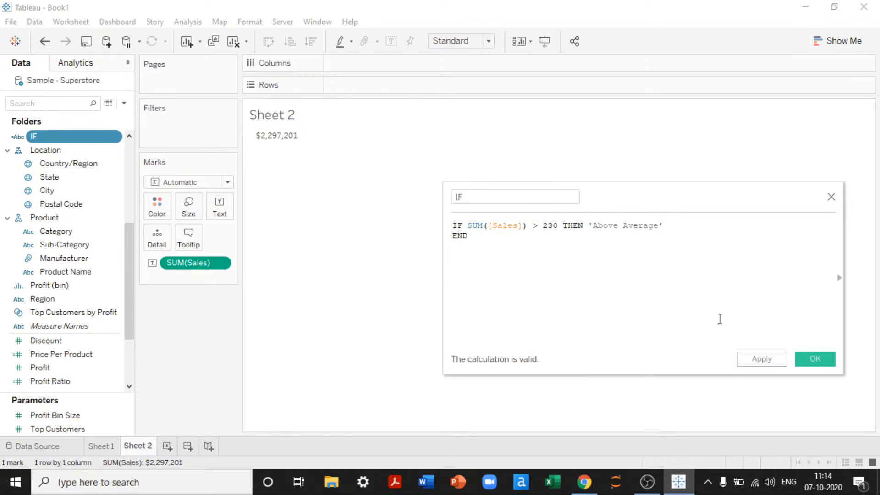
{"action": "left_click", "coordinate": [762, 359]}
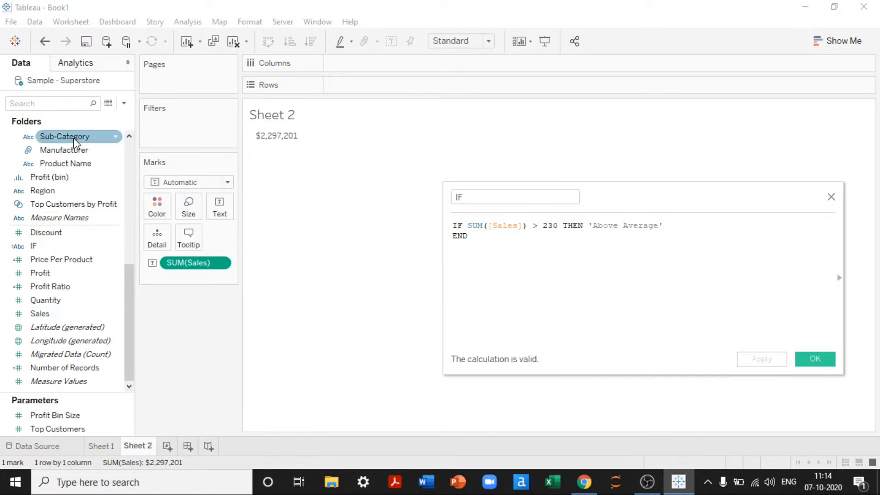
Add Sub-Category and the IF field to the table rows, keeping the formula editor open
{"action": "mouse_move", "coordinate": [75, 143]}
{"action": "left_mouse_down"}
{"action": "mouse_move", "coordinate": [227, 129]}
{"action": "mouse_move", "coordinate": [363, 91]}
{"action": "left_mouse_up"}
{"action": "left_click", "coordinate": [51, 248]}
{"action": "left_click_drag", "start_coordinate": [50, 247], "coordinate": [160, 195]}
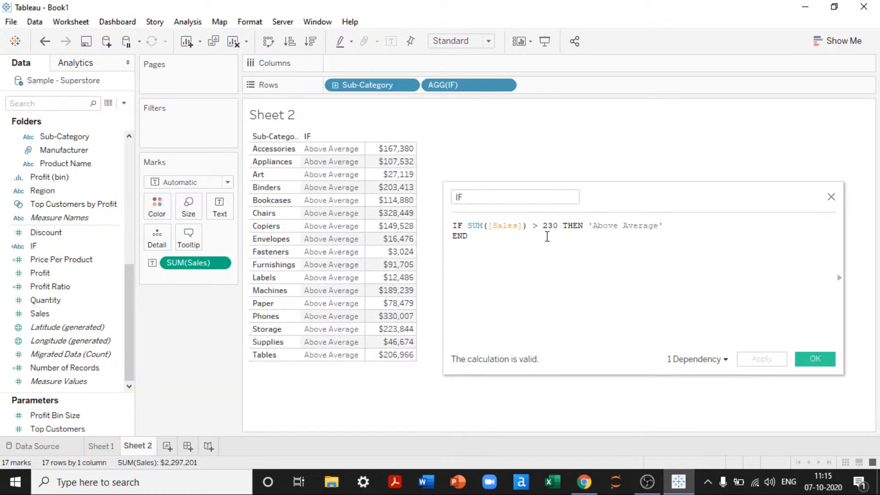
Set the sales threshold in the IF formula to 10000, apply it, and check the Fasteners row
{"action": "left_click", "coordinate": [556, 227]}
{"action": "key", "text": "BackSpace"}
{"action": "key", "text": "BackSpace"}
{"action": "key", "text": "BackSpace"}
{"action": "type", "text": "10000"}
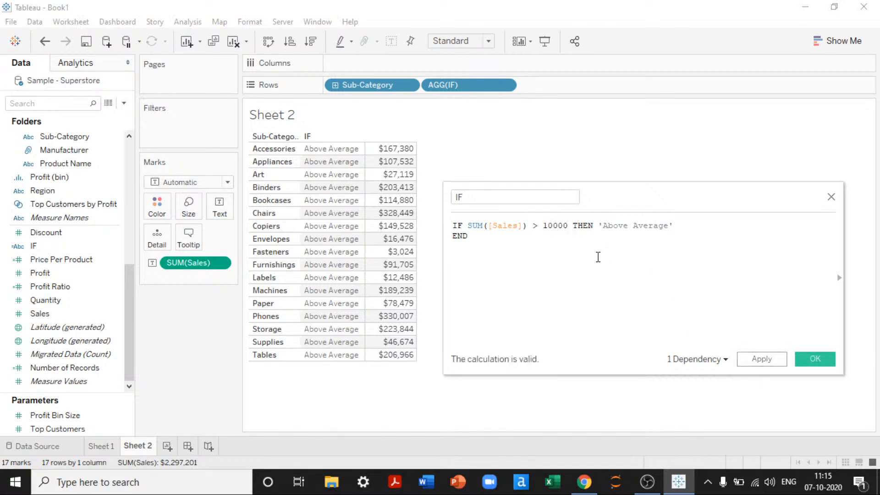
{"action": "left_click", "coordinate": [562, 235]}
{"action": "left_click", "coordinate": [762, 360]}
{"action": "mouse_move", "coordinate": [380, 256]}
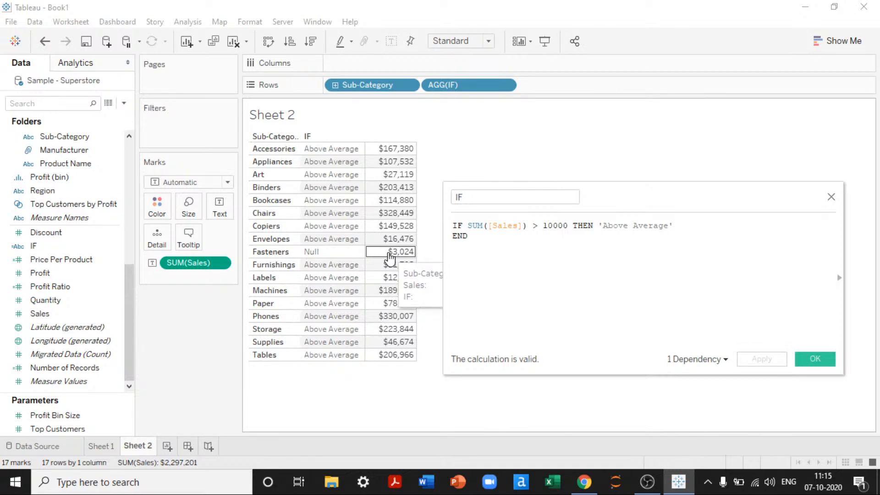
Set the sales threshold in the IF formula to 30000, apply it, and review the condition line
{"action": "left_click", "coordinate": [549, 225]}
{"action": "key", "text": "BackSpace"}
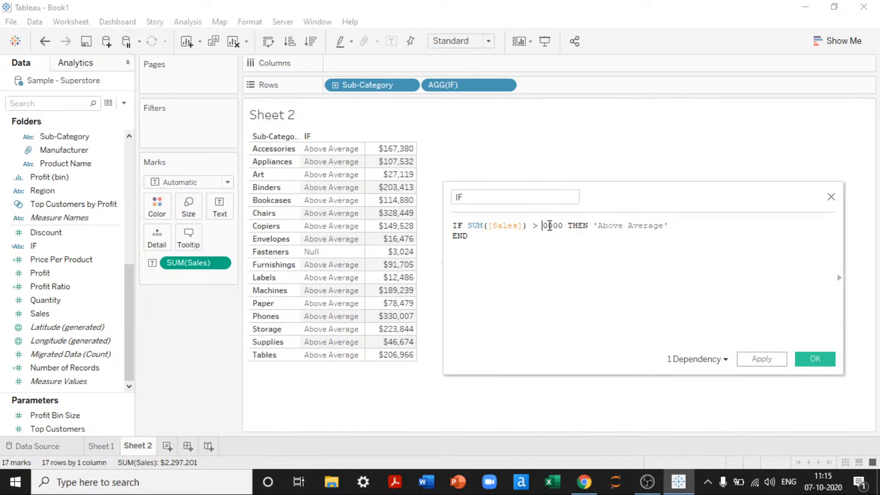
{"action": "type", "text": "3"}
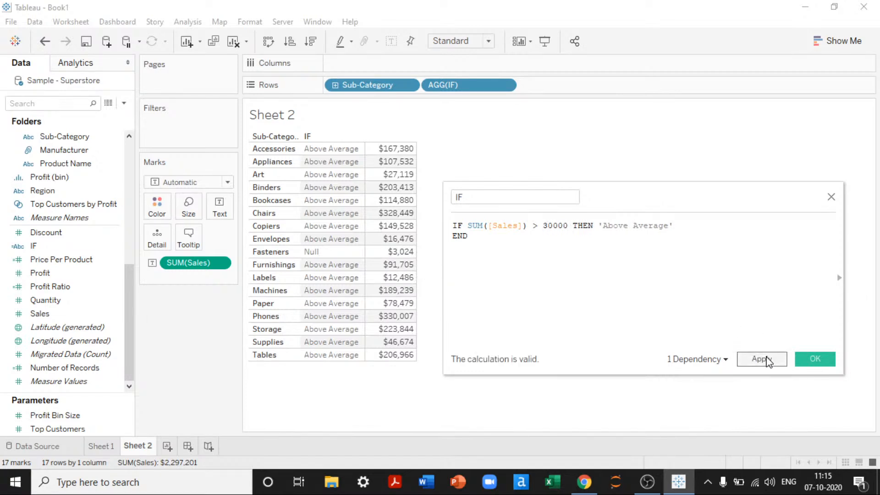
{"action": "left_click", "coordinate": [768, 362]}
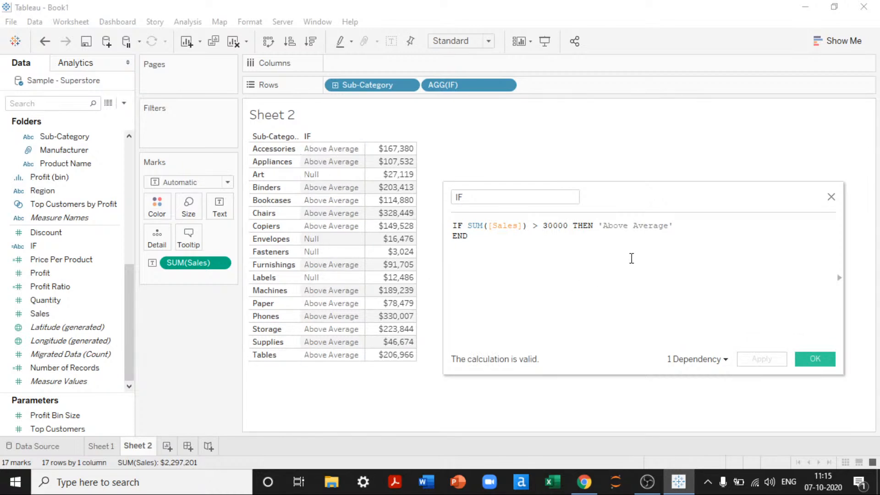
{"action": "left_click_drag", "start_coordinate": [679, 225], "coordinate": [468, 225]}
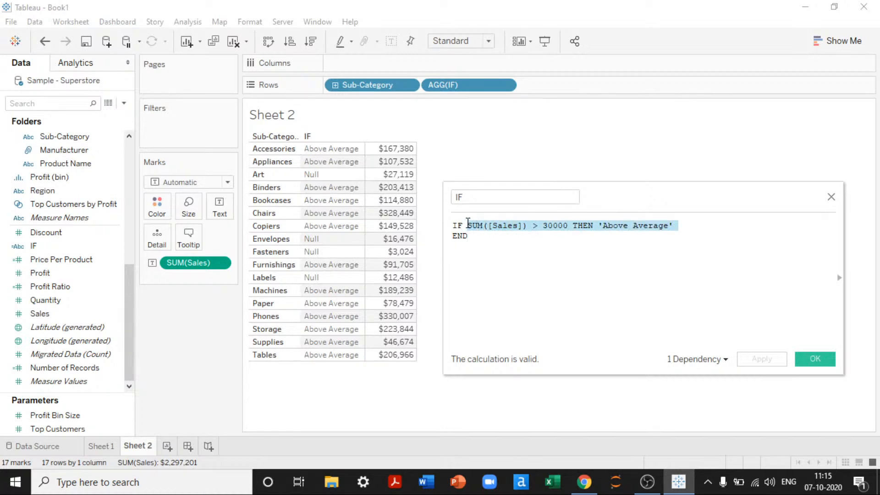
{"action": "left_click", "coordinate": [468, 225]}
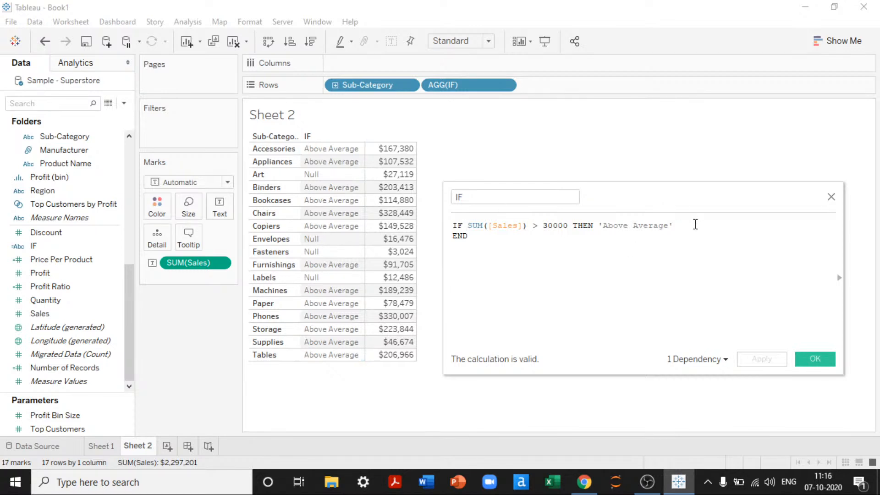
Replace the formula's closing line with ELSE "Below Average" END
{"action": "key", "text": "Return"}
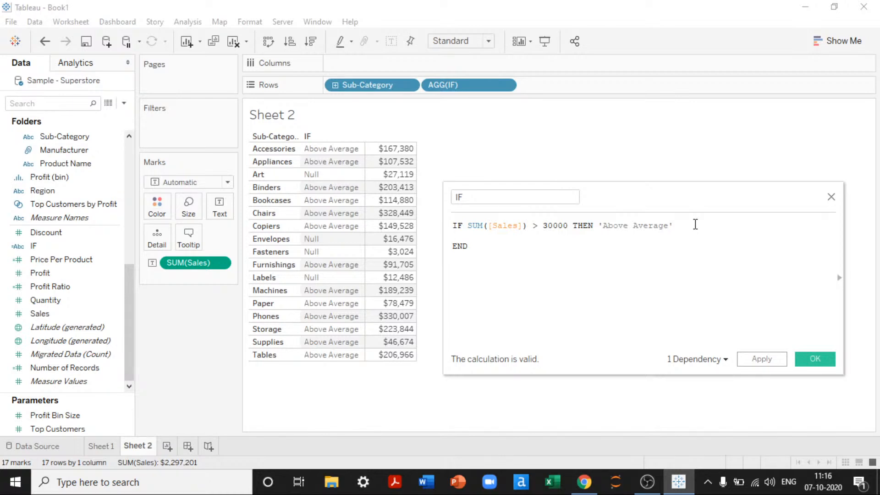
{"action": "key", "text": "shift+Down"}
{"action": "key", "text": "shift+End"}
{"action": "key", "text": "BackSpace"}
{"action": "type", "text": "ek"}
{"action": "key", "text": "BackSpace"}
{"action": "key", "text": "Return"}
{"action": "type", "text": "\"B"}
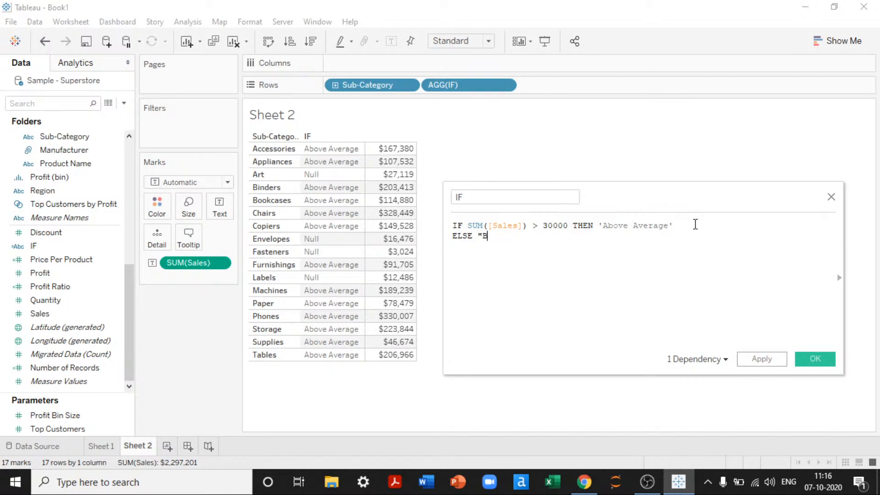
{"action": "type", "text": "elow Average\" END"}
{"action": "key", "text": "Return"}
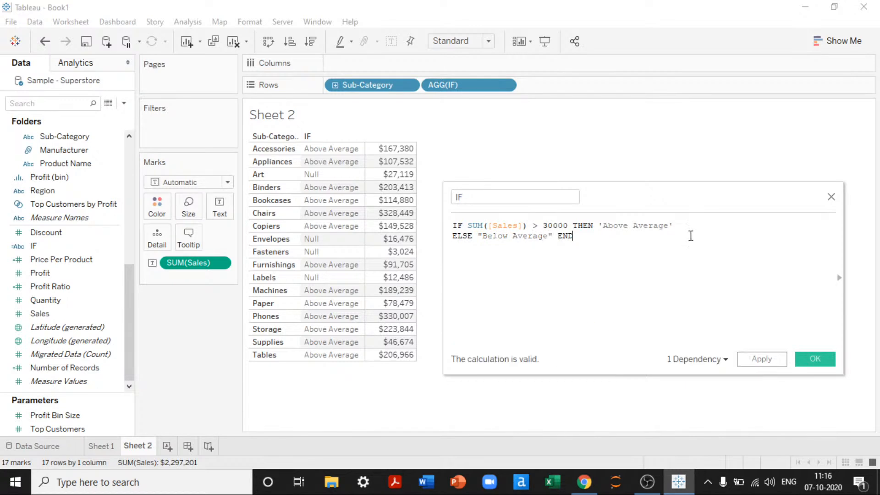
Review the formula's condition, its result text and the ELSE keyword, and apply the updated calculation
{"action": "left_click_drag", "start_coordinate": [691, 222], "coordinate": [464, 220]}
{"action": "left_click", "coordinate": [568, 225]}
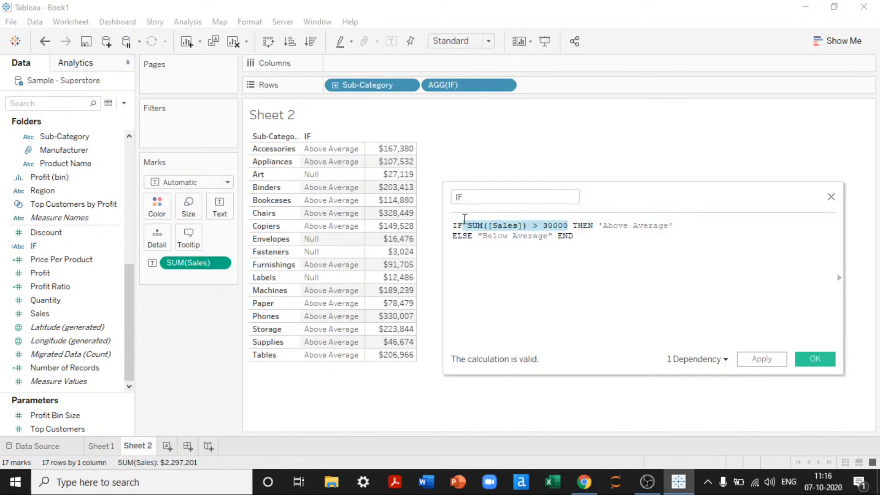
{"action": "left_click_drag", "start_coordinate": [599, 224], "coordinate": [673, 225]}
{"action": "left_click", "coordinate": [528, 260]}
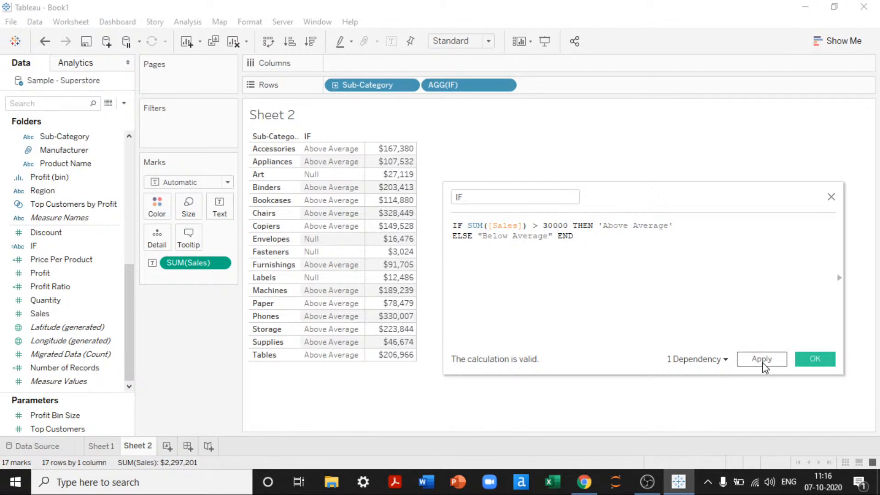
{"action": "double_click", "coordinate": [462, 237]}
{"action": "left_click", "coordinate": [761, 359]}
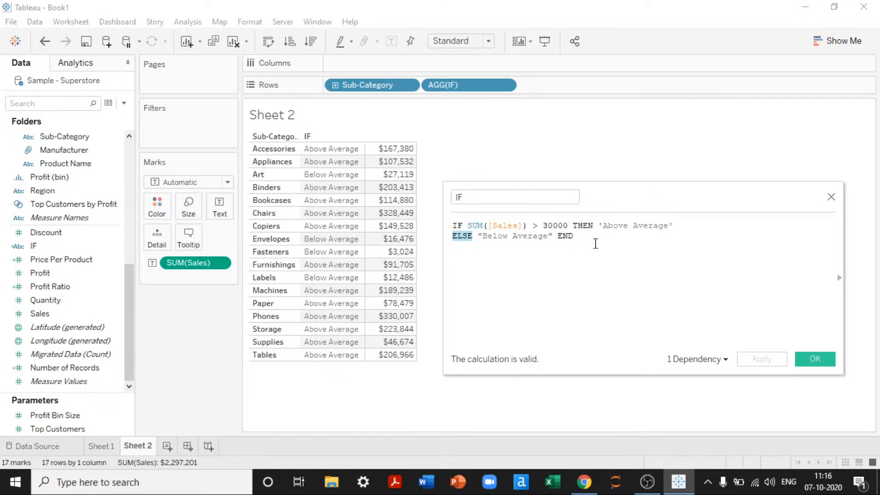
{"action": "left_click", "coordinate": [453, 225]}
{"action": "left_click_drag", "start_coordinate": [591, 235], "coordinate": [488, 231]}
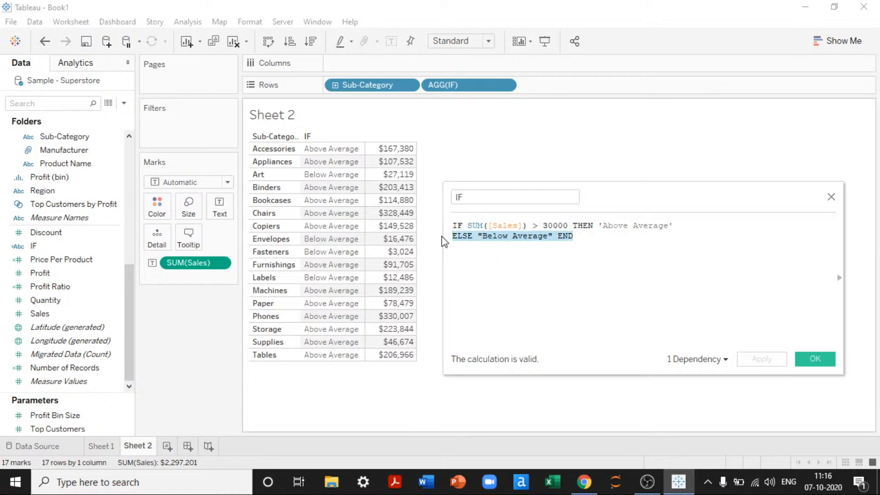
{"action": "left_click", "coordinate": [472, 239]}
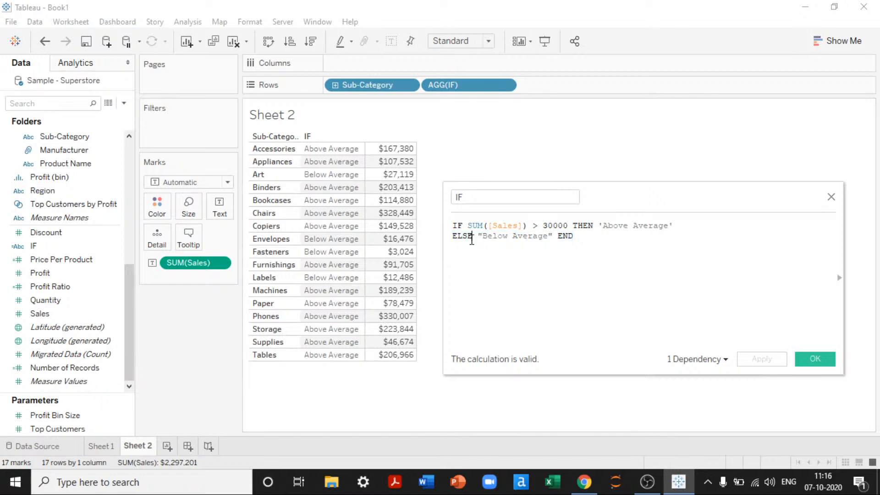
{"action": "key", "text": "Return"}
{"action": "key", "text": "Return"}
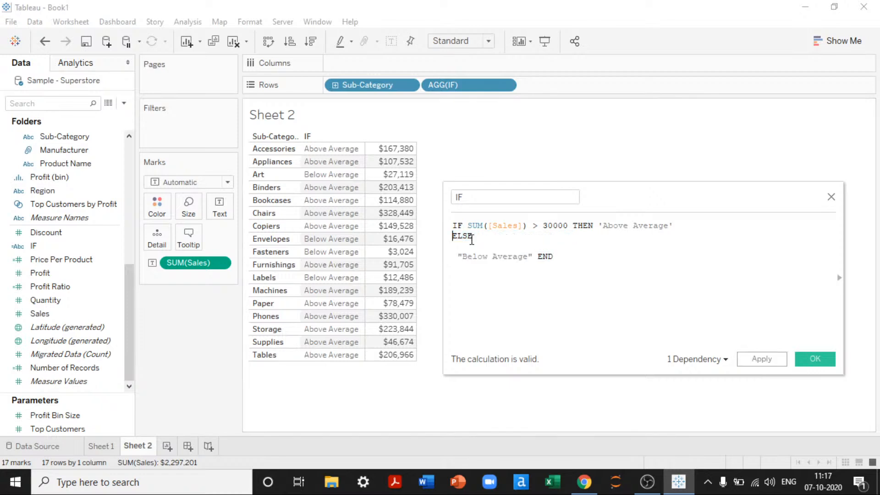
{"action": "key", "text": "BackSpace"}
{"action": "type", "text": "0"}
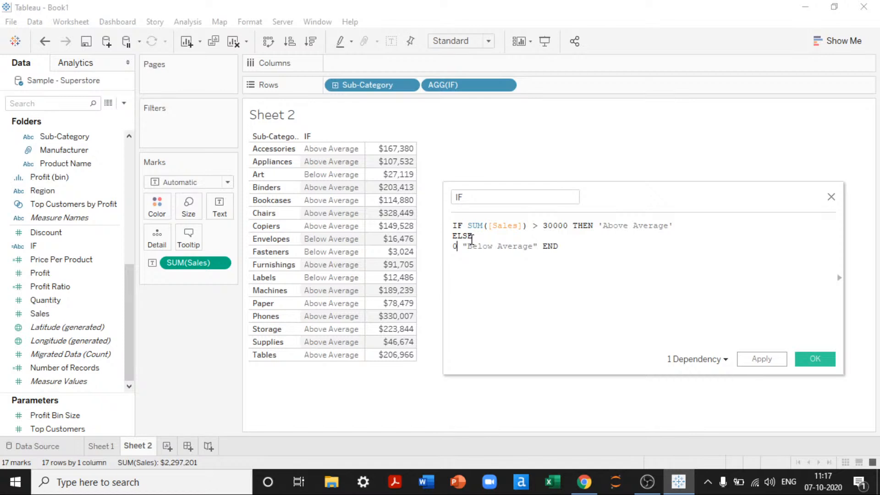
{"action": "key", "text": "BackSpace"}
{"action": "key", "text": "BackSpace"}
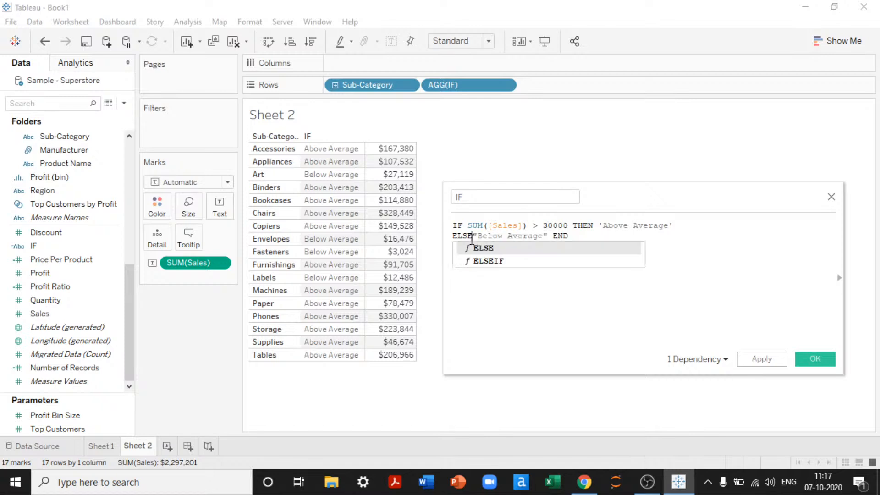
Insert a second condition, ELSEIF SUM([Sales]) > 20000 THEN, between the IF line and the ELSE line
{"action": "key", "text": "Up"}
{"action": "key", "text": "End"}
{"action": "key", "text": "Return"}
{"action": "key", "text": "Return"}
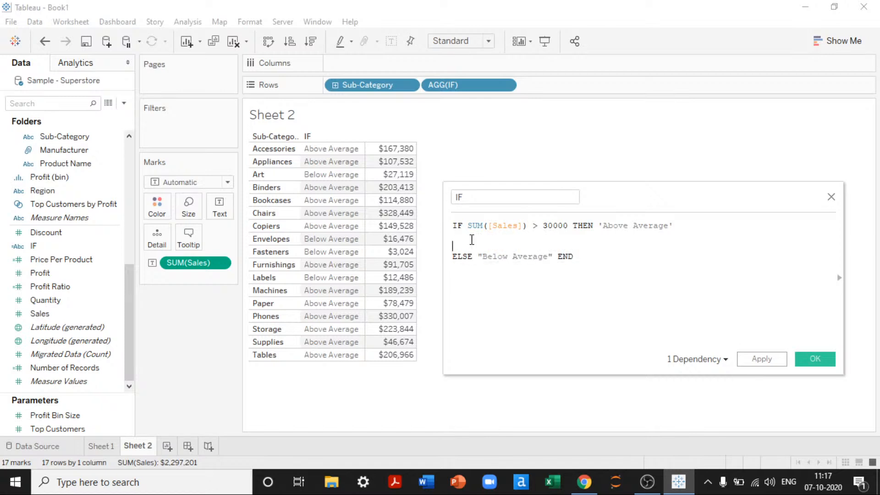
{"action": "left_click", "coordinate": [472, 239]}
{"action": "type", "text": "ELSEIF SUM(s"}
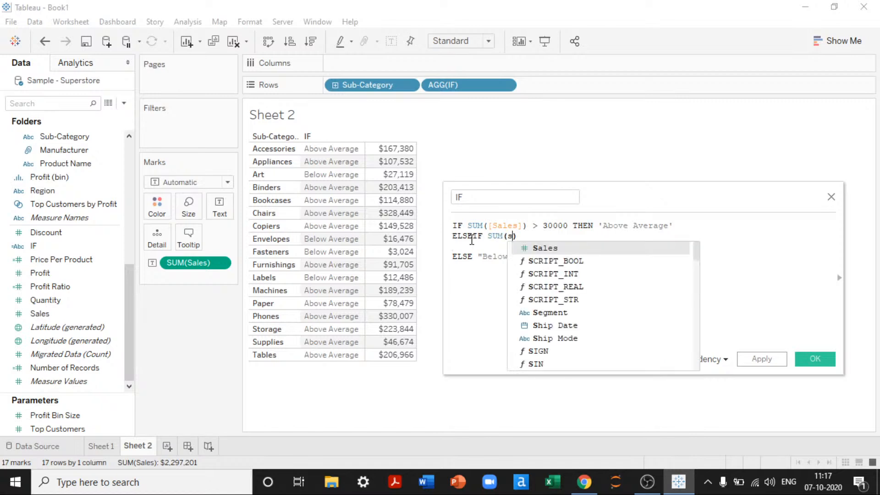
{"action": "key", "text": "Return"}
{"action": "type", "text": ") >"}
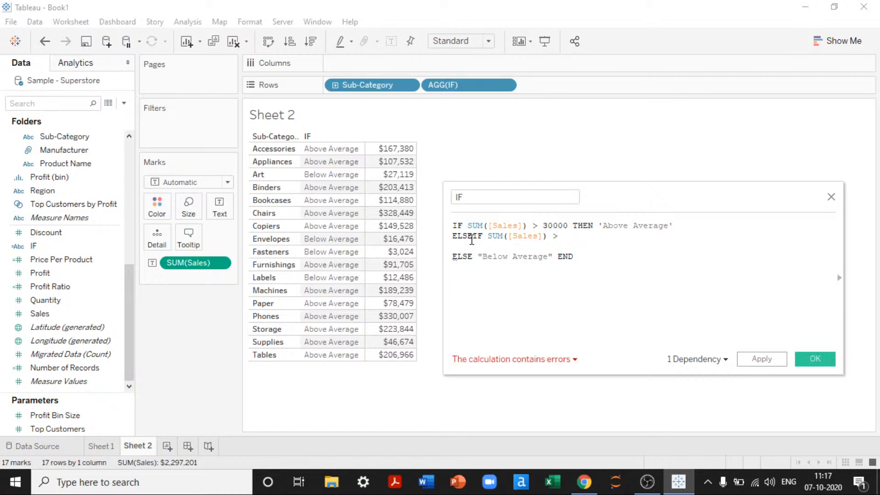
{"action": "type", "text": " 20"}
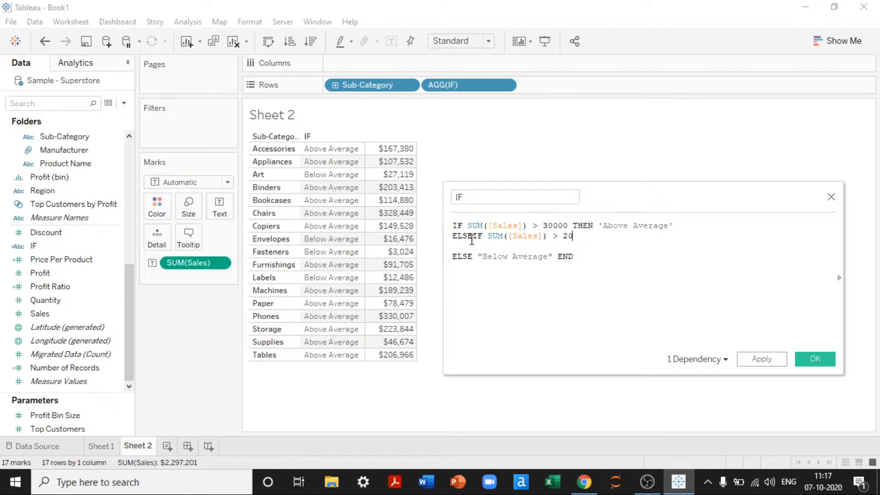
{"action": "type", "text": "00"}
{"action": "key", "text": "Down"}
{"action": "key", "text": "Left"}
{"action": "type", "text": "0 THEN '"}
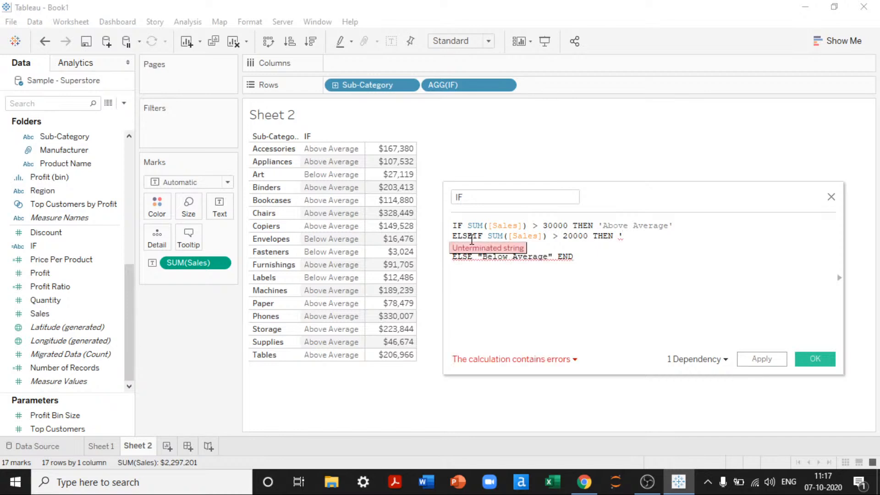
Complete the ELSEIF branch with the result 'Greater than 20K' and remove the blank line below it
{"action": "type", "text": "G"}
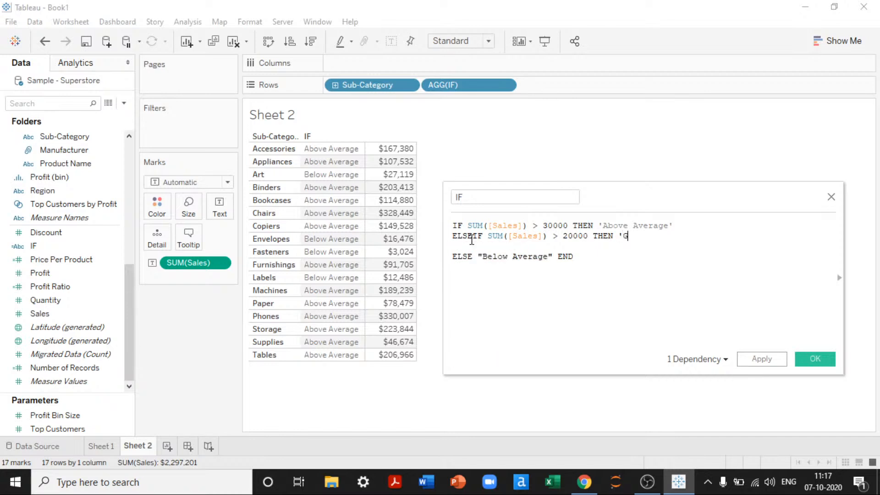
{"action": "type", "text": "reater than 20K"}
{"action": "key", "text": "Delete"}
{"action": "type", "text": "'"}
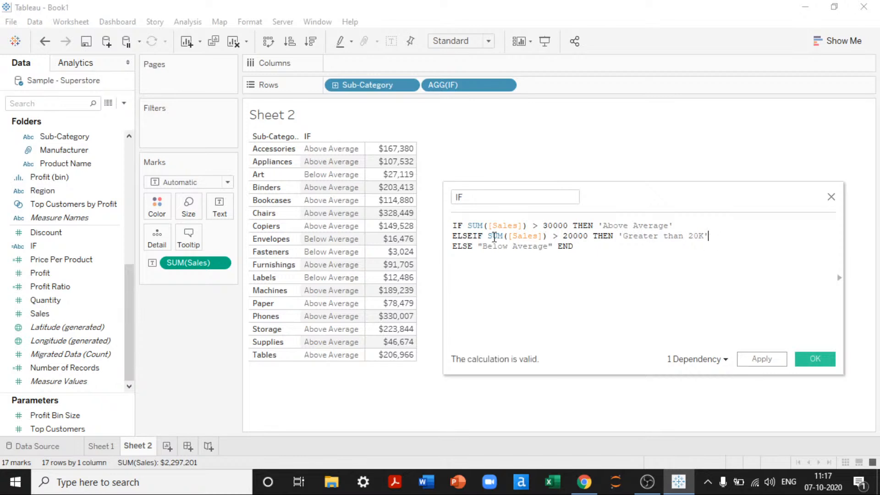
Review the IF, ELSEIF and ELSE branches, apply the formula, and check the label in the Art row
{"action": "triple_click", "coordinate": [530, 226]}
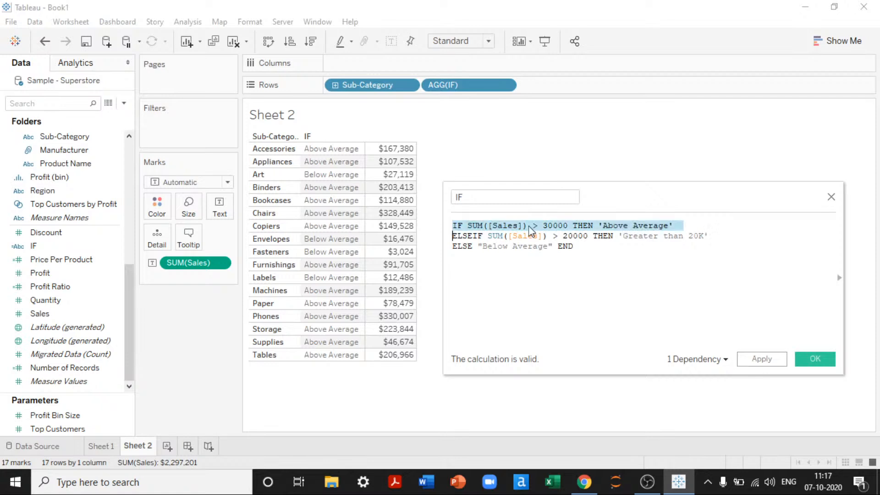
{"action": "left_click_drag", "start_coordinate": [455, 236], "coordinate": [575, 245]}
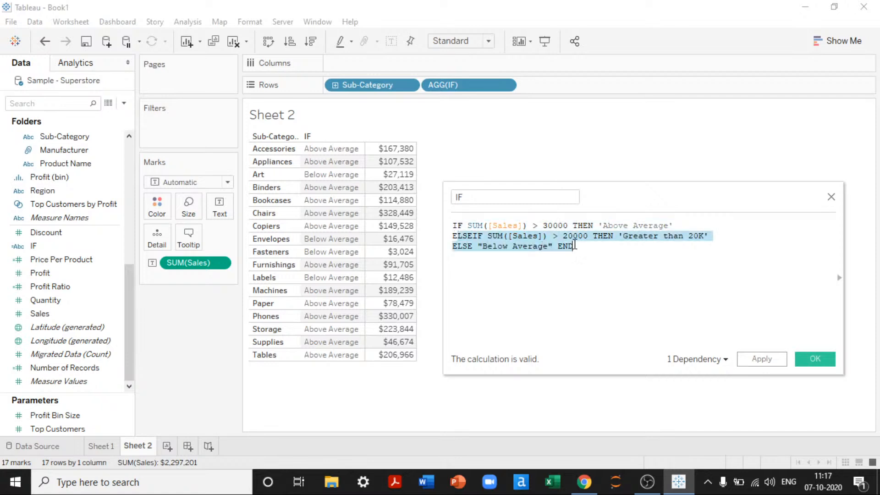
{"action": "left_click", "coordinate": [575, 245]}
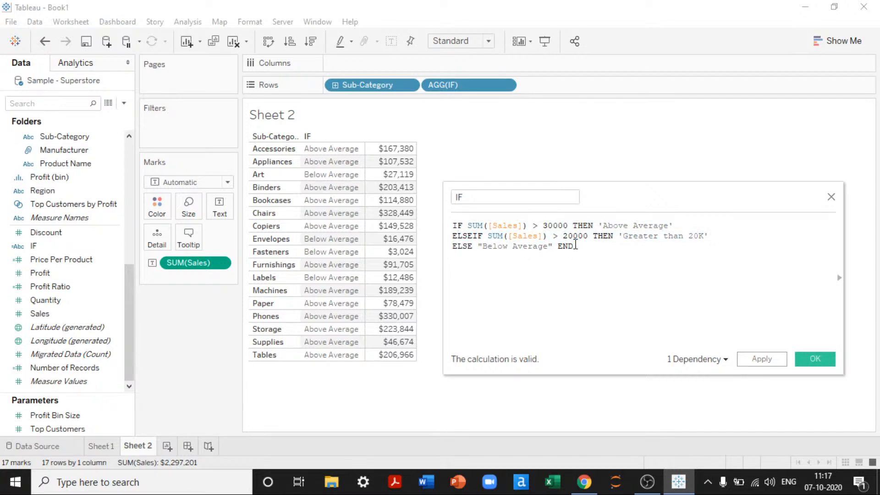
{"action": "left_click_drag", "start_coordinate": [712, 239], "coordinate": [616, 241]}
{"action": "left_click", "coordinate": [616, 241]}
{"action": "left_click_drag", "start_coordinate": [709, 238], "coordinate": [452, 215]}
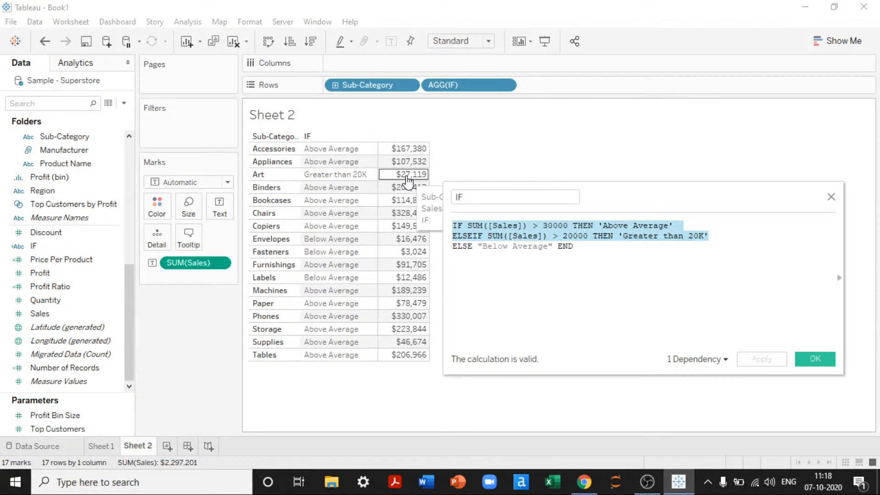
{"action": "left_click", "coordinate": [634, 247]}
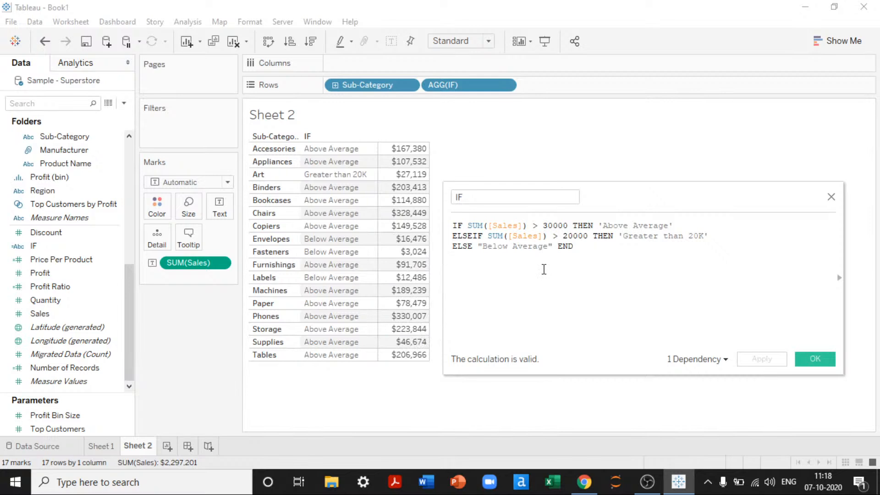
{"action": "left_click_drag", "start_coordinate": [543, 270], "coordinate": [422, 157]}
{"action": "left_click", "coordinate": [607, 282]}
Add ELSEIF SUM([Sales]) > 10000 THEN 'Greater than 10K' above the ELSE line and apply the formula
{"action": "left_click", "coordinate": [736, 240]}
{"action": "key", "text": "Return"}
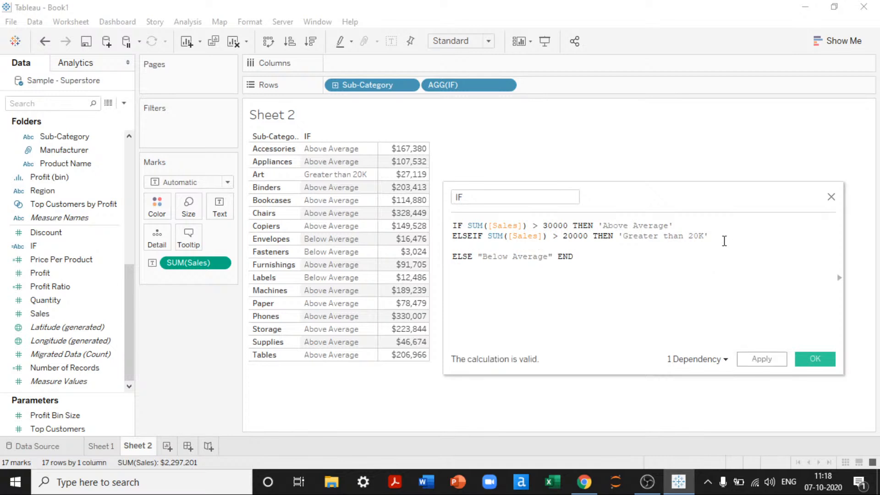
{"action": "type", "text": "ELSEIF"}
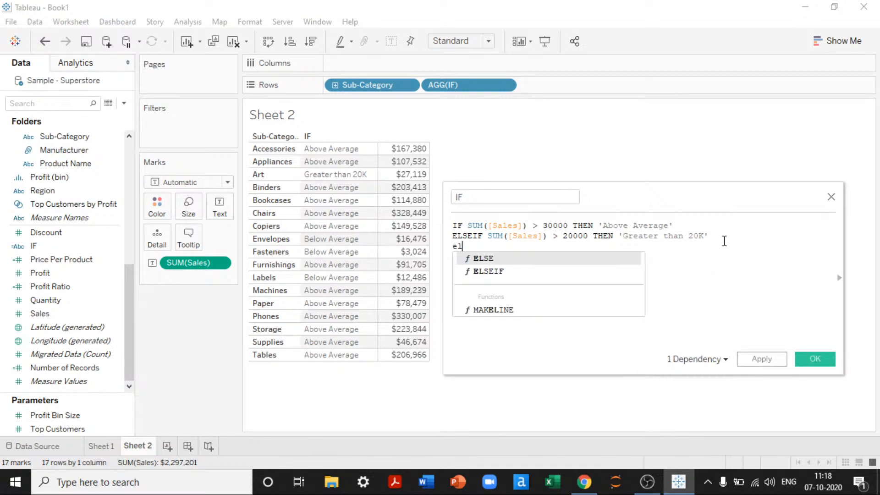
{"action": "type", "text": " sum"}
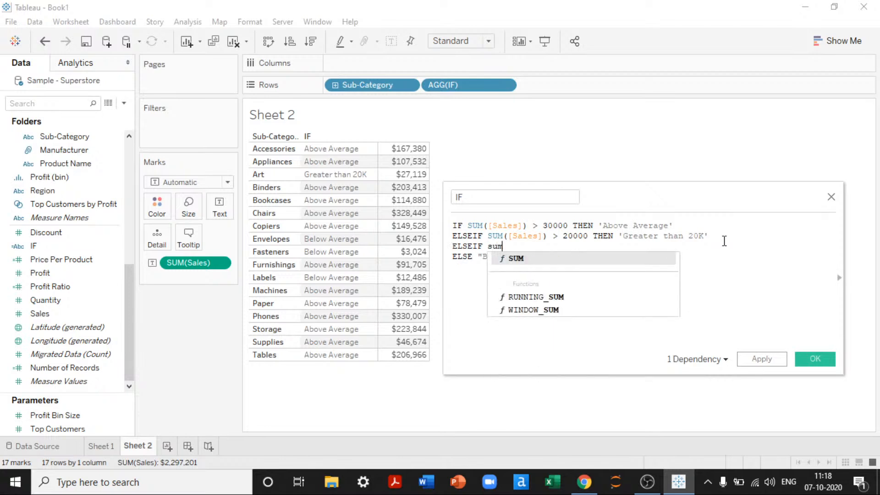
{"action": "key", "text": "Return"}
{"action": "type", "text": "sa"}
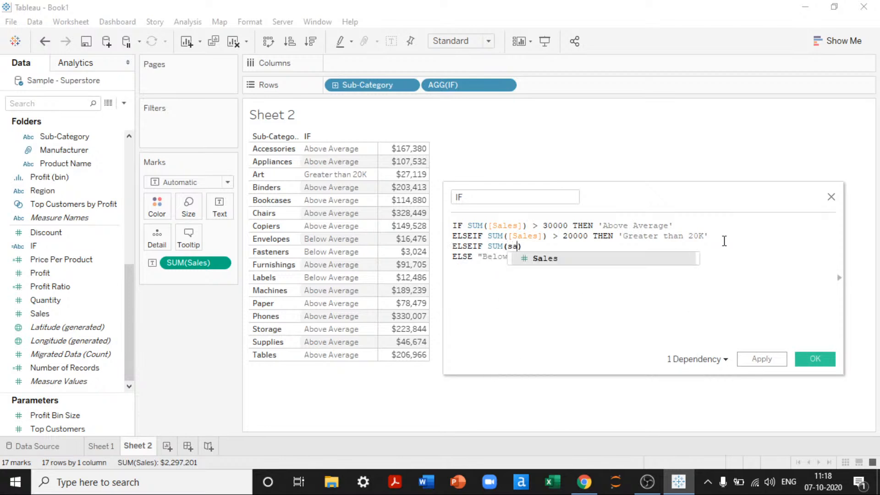
{"action": "key", "text": "Return"}
{"action": "key", "text": "Right"}
{"action": "type", "text": "> 10000"}
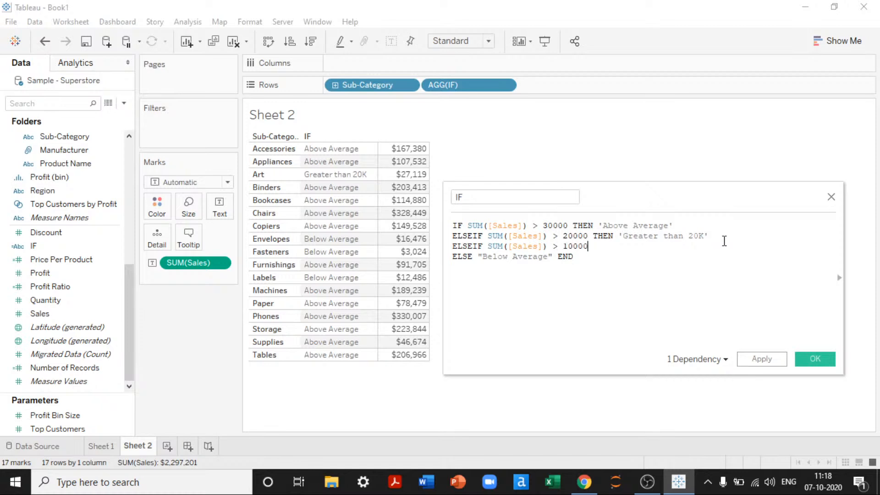
{"action": "type", "text": " THEN G"}
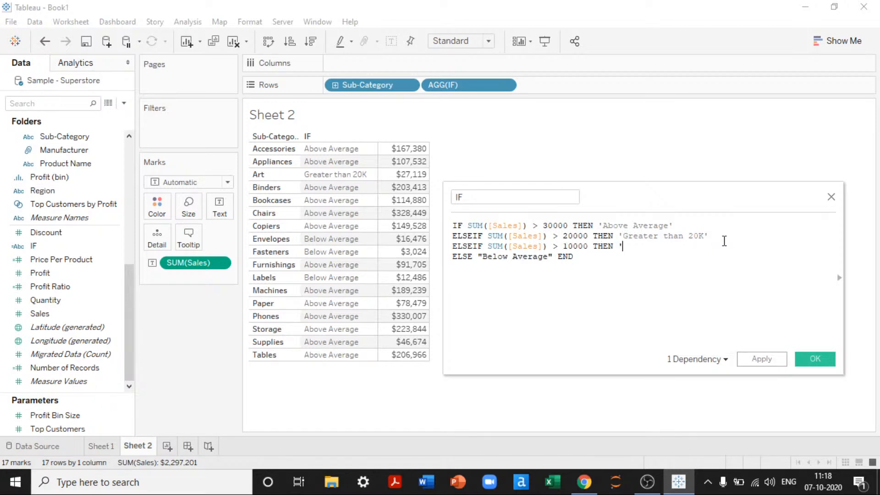
{"action": "key", "text": "BackSpace"}
{"action": "type", "text": "'Greater than 10K'"}
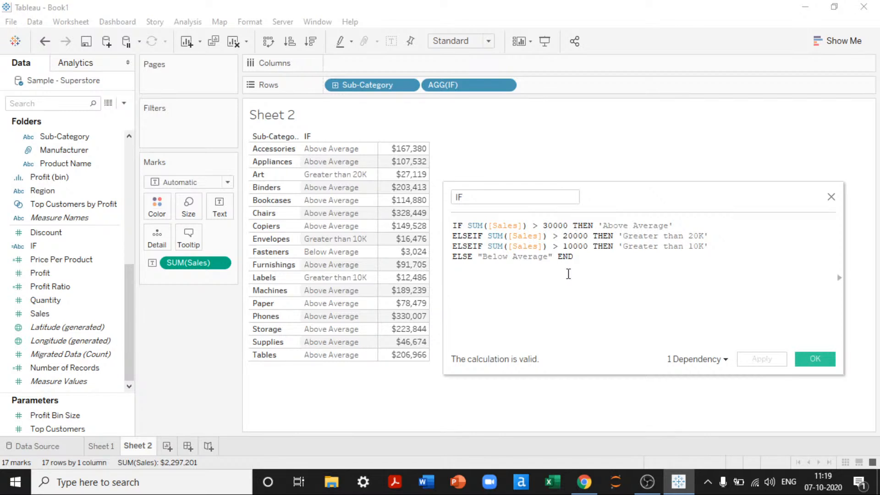
Review the complete IF, ELSEIF and ELSE formula against the sub-category labels in the table and close the calculation editor
{"action": "left_click_drag", "start_coordinate": [709, 236], "coordinate": [454, 236]}
{"action": "left_click", "coordinate": [455, 236]}
{"action": "left_click_drag", "start_coordinate": [717, 252], "coordinate": [426, 222]}
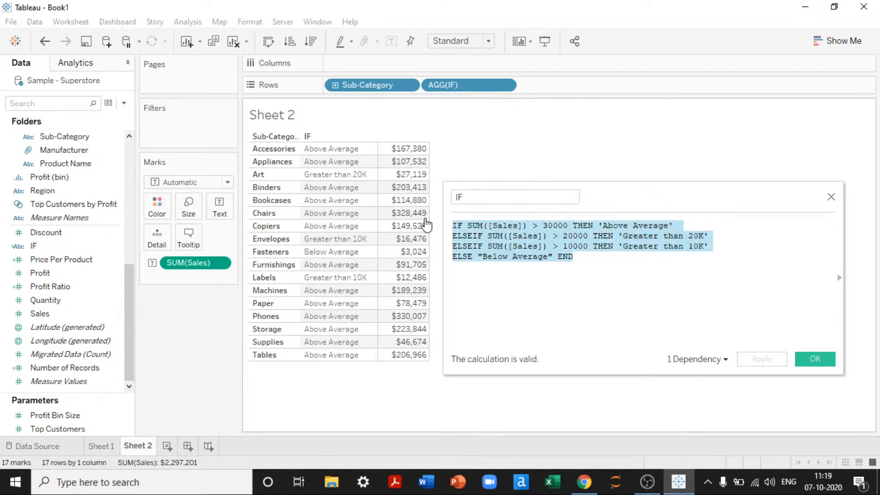
{"action": "left_click", "coordinate": [572, 274]}
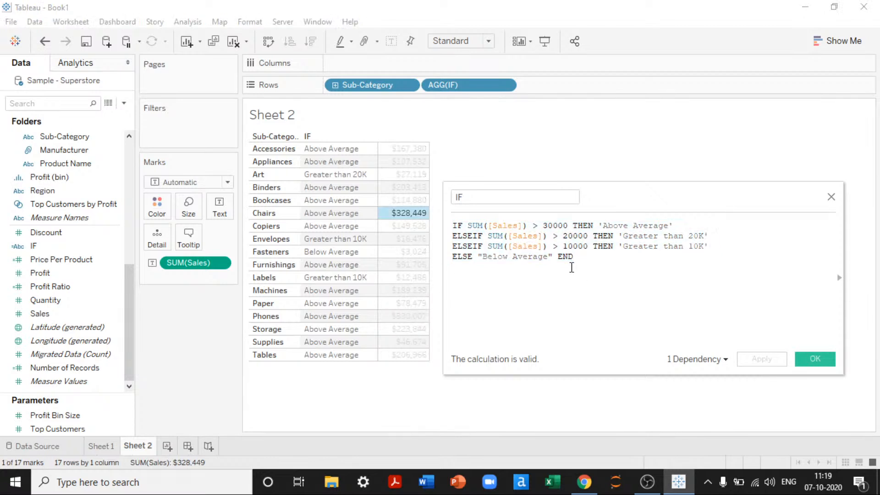
{"action": "left_click", "coordinate": [383, 264]}
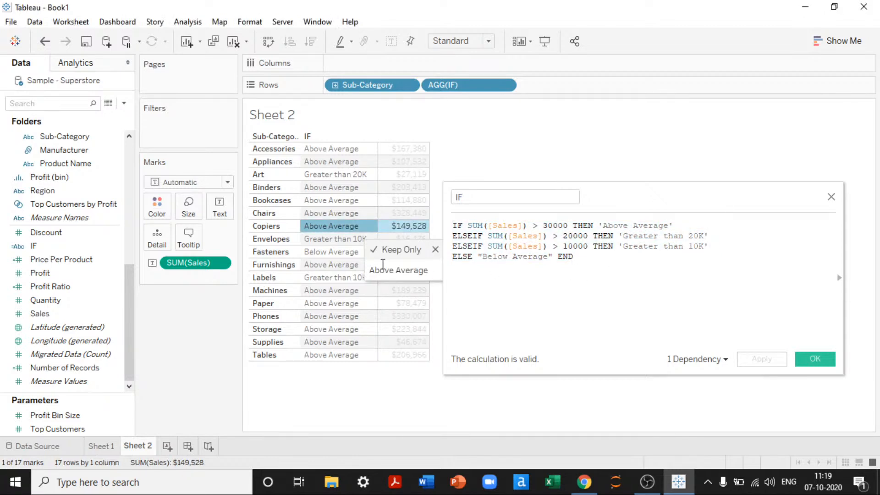
{"action": "left_click", "coordinate": [374, 290]}
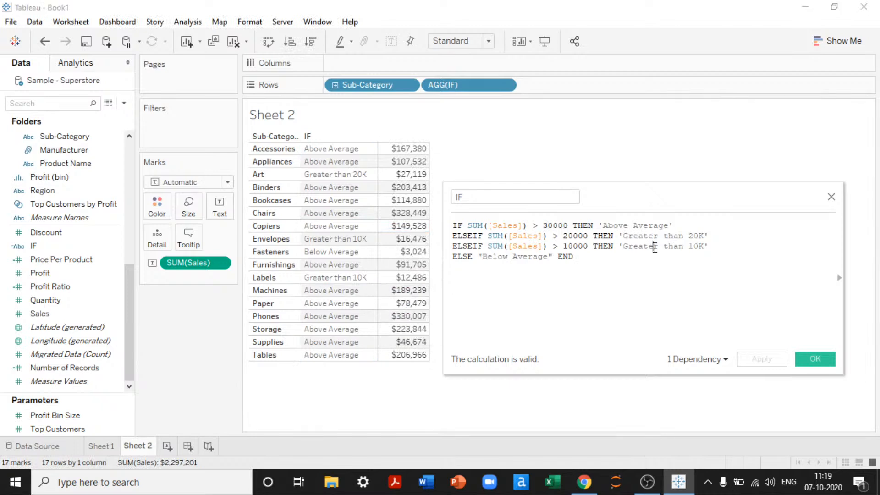
{"action": "left_click", "coordinate": [604, 269]}
{"action": "key", "text": "ctrl+a"}
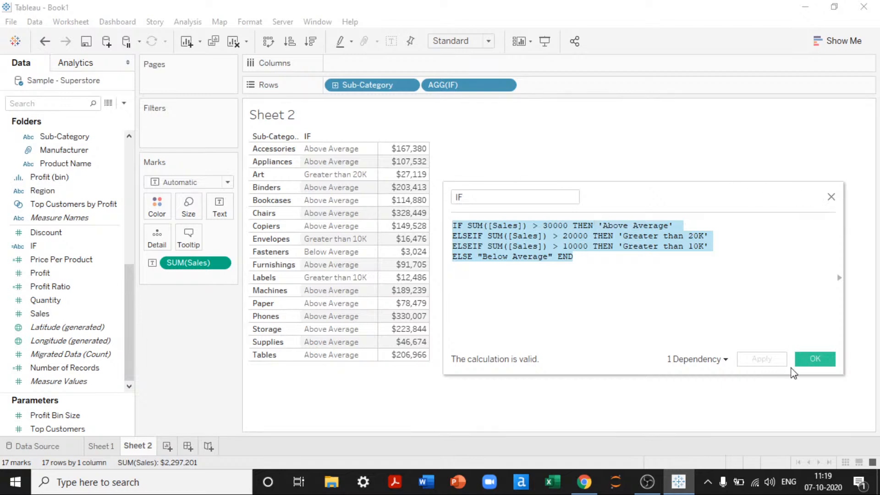
{"action": "left_click", "coordinate": [812, 362]}
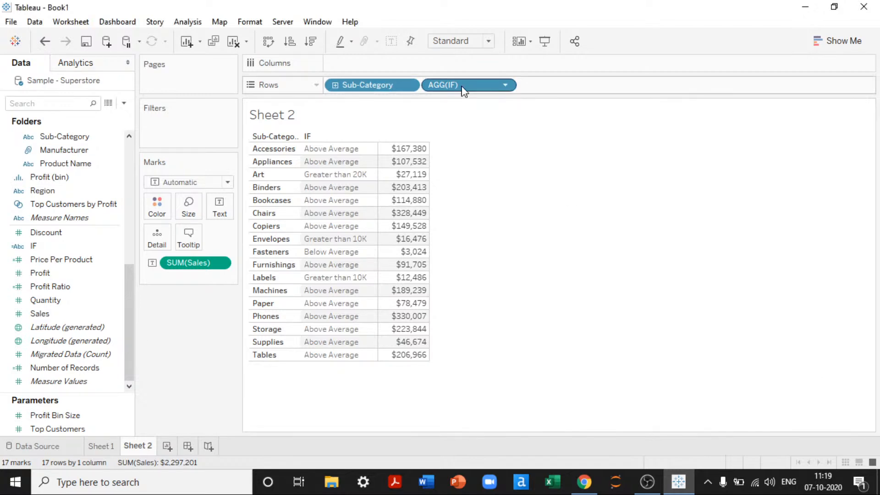
Remove the IF calculated field from the rows of Sheet 2
{"action": "left_click_drag", "start_coordinate": [452, 97], "coordinate": [92, 257]}
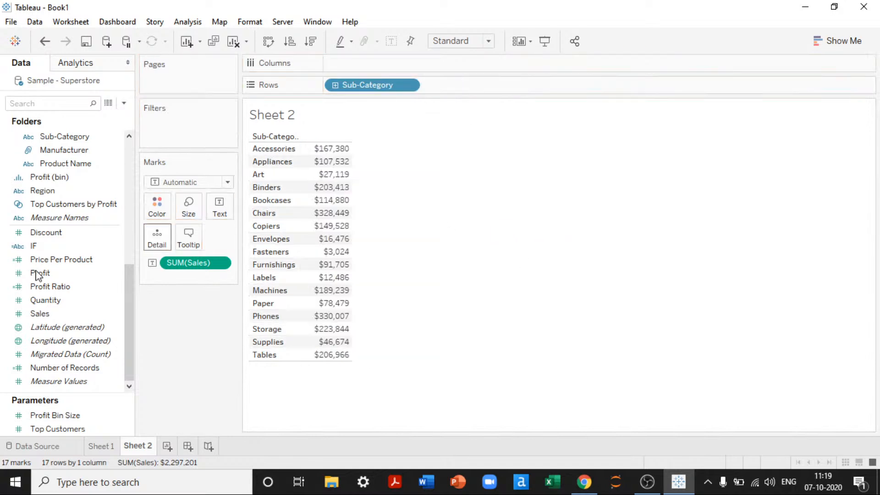
{"action": "left_click", "coordinate": [63, 252]}
{"action": "left_click", "coordinate": [54, 272]}
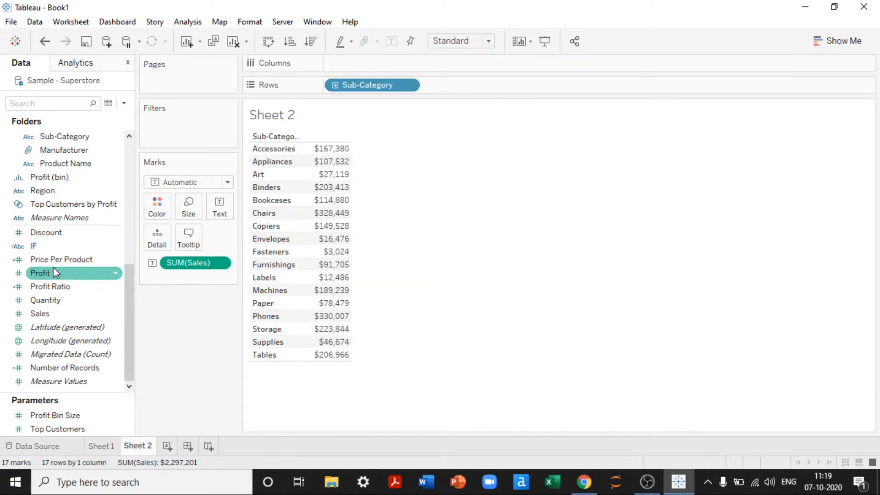
Add the Quantity measure to the rows after Sub-Category
{"action": "scroll", "coordinate": [54, 272], "scroll_direction": "up", "scroll_amount": 3}
{"action": "left_click", "coordinate": [89, 217]}
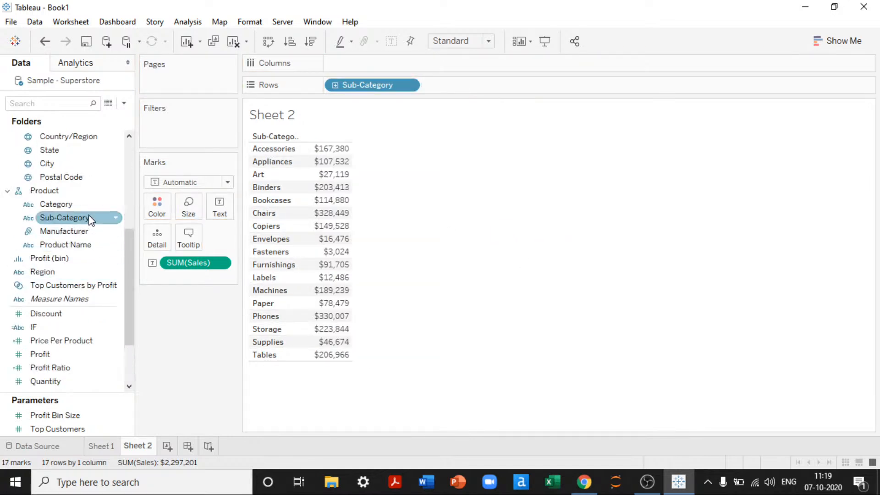
{"action": "scroll", "coordinate": [89, 218], "scroll_direction": "down", "scroll_amount": 3}
{"action": "left_click", "coordinate": [55, 286]}
{"action": "left_click", "coordinate": [68, 300]}
{"action": "left_click_drag", "start_coordinate": [58, 306], "coordinate": [505, 92]}
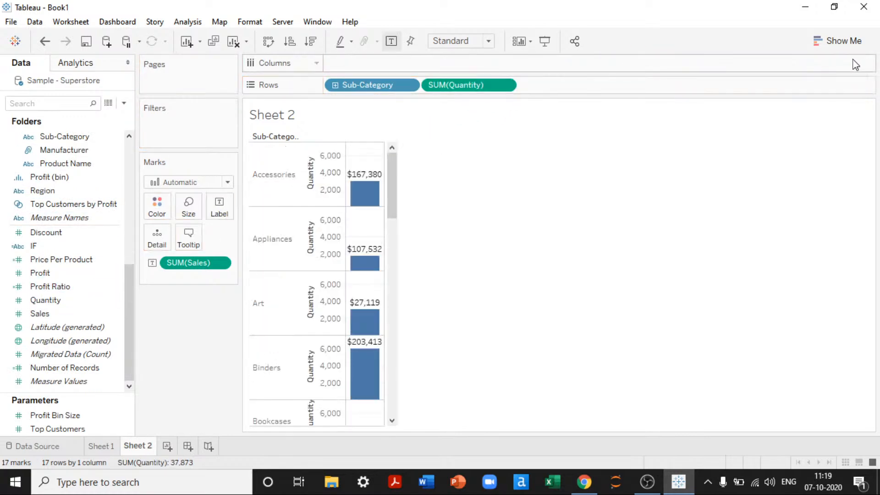
Display the sheet as a text table of Quantity and Sales and widen the table and its Sub-Category column
{"action": "left_click", "coordinate": [838, 41]}
{"action": "left_click", "coordinate": [775, 85]}
{"action": "left_click", "coordinate": [839, 41]}
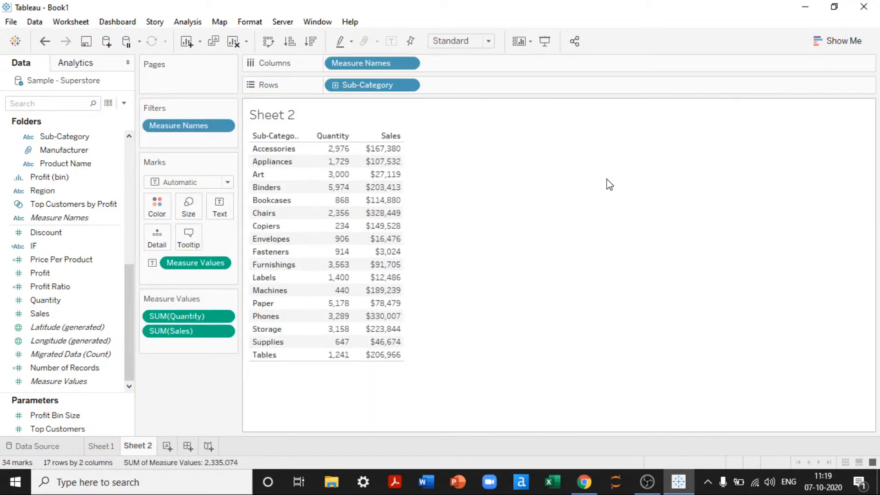
{"action": "key", "text": "ctrl+Right"}
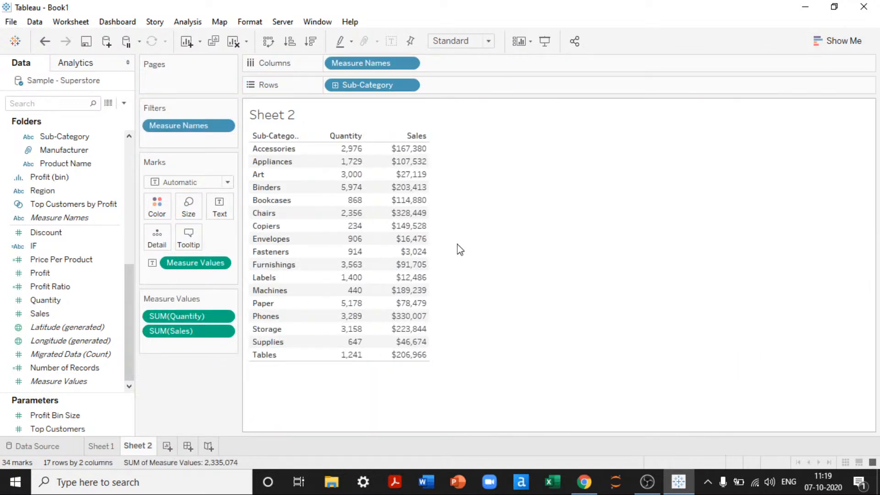
{"action": "left_click_drag", "start_coordinate": [298, 153], "coordinate": [323, 154]}
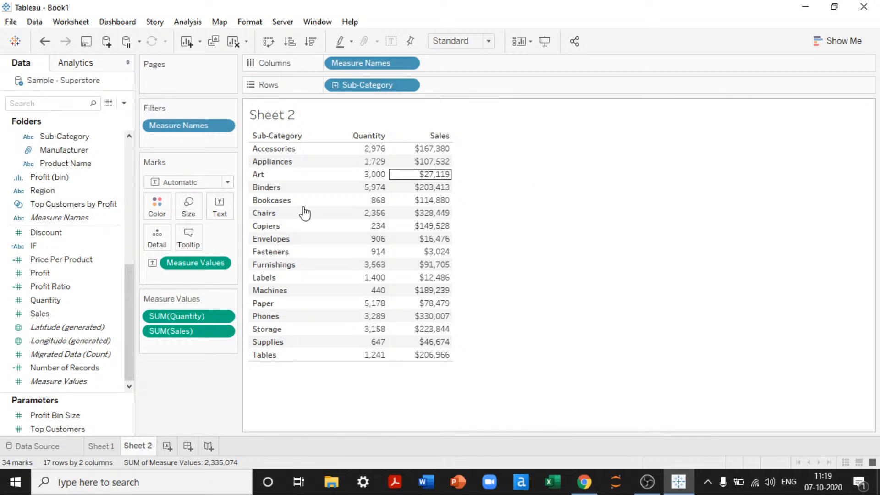
Open the IF calculated field for editing, delete its whole formula, and narrow the editor window to uncover the Sales column
{"action": "right_click", "coordinate": [34, 246]}
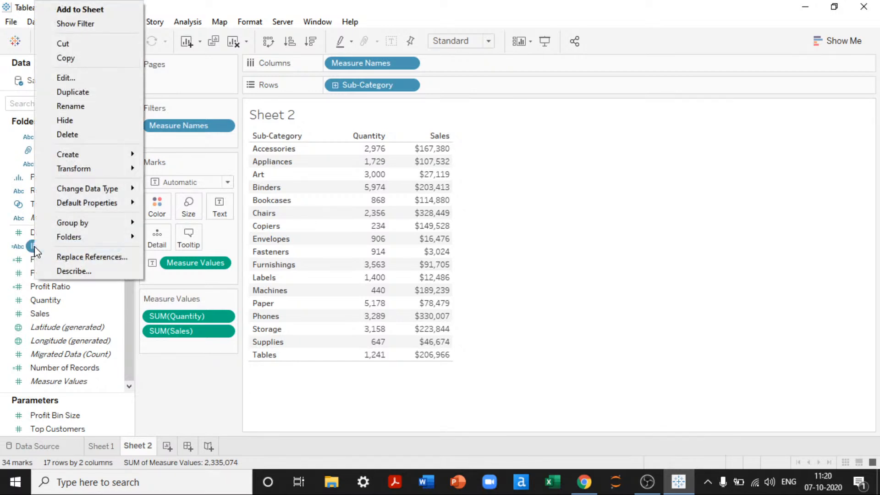
{"action": "left_click", "coordinate": [66, 77]}
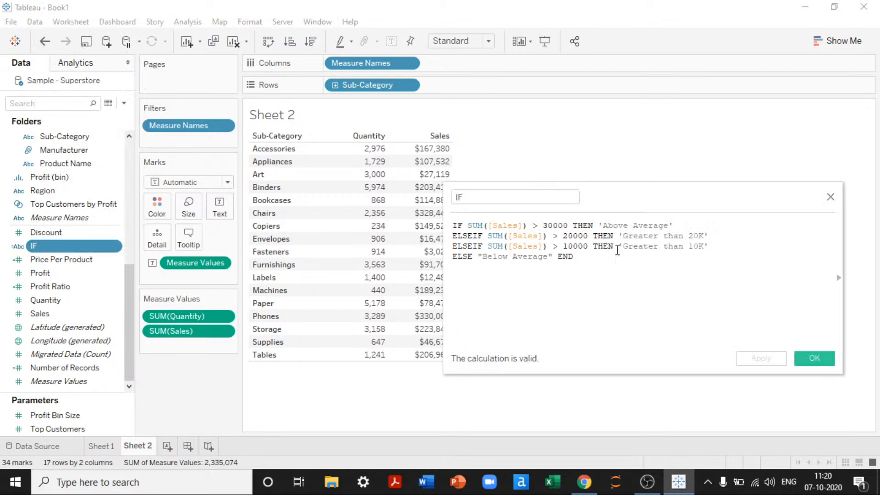
{"action": "left_click_drag", "start_coordinate": [634, 261], "coordinate": [335, 206]}
{"action": "key", "text": "Delete"}
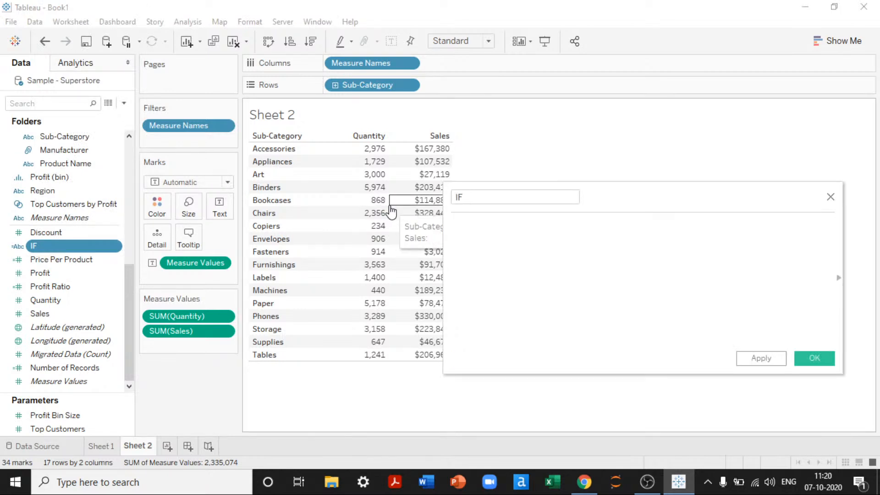
{"action": "left_click_drag", "start_coordinate": [443, 182], "coordinate": [521, 219]}
{"action": "left_click_drag", "start_coordinate": [521, 183], "coordinate": [495, 196]}
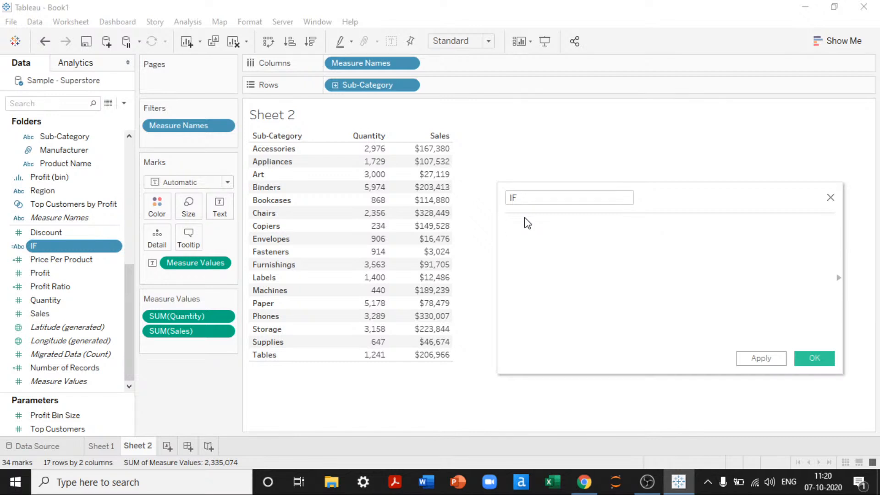
Begin the new IF formula with the sales condition IF SUM([Sales]) > 100000 AND
{"action": "type", "text": "IF sum"}
{"action": "key", "text": "Return"}
{"action": "type", "text": "[Sa"}
{"action": "key", "text": "Return"}
{"action": "type", "text": ") > 100000 AND "}
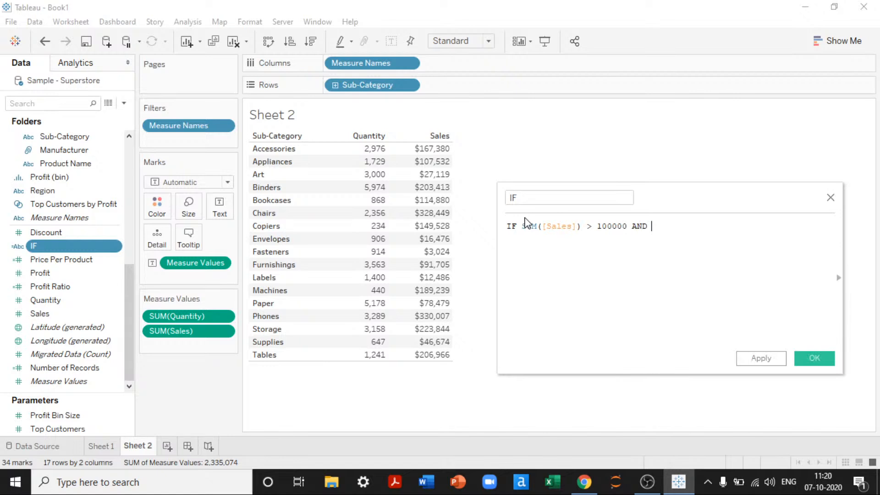
Complete the condition line with SUM([Quantity]) > 1000 THEN and start a new line
{"action": "type", "text": "sum"}
{"action": "key", "text": "Return"}
{"action": "type", "text": "q"}
{"action": "key", "text": "Return"}
{"action": "type", "text": "> 100"}
{"action": "type", "text": "0 THEN"}
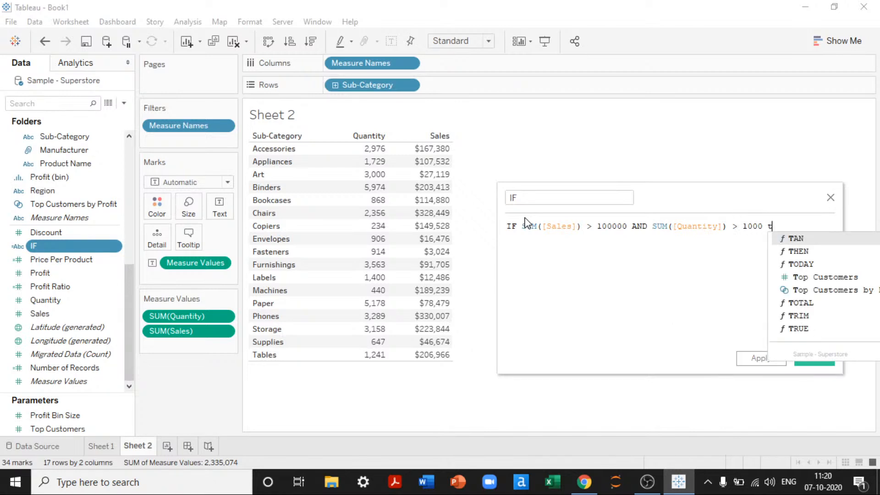
{"action": "key", "text": "Return"}
Enter the result text 'Quantity > 1000 & Sales > 1 lakh' on the second line and finish the formula with END
{"action": "type", "text": "'"}
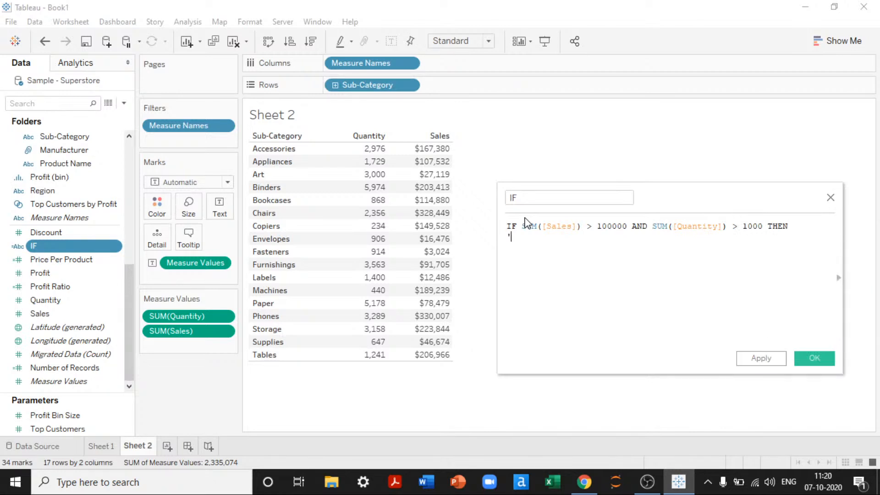
{"action": "type", "text": "Quantity > 1"}
{"action": "type", "text": "000"}
{"action": "type", "text": " & Sales"}
{"action": "type", "text": " > 11"}
{"action": "type", "text": "ak"}
{"action": "type", "text": "h"}
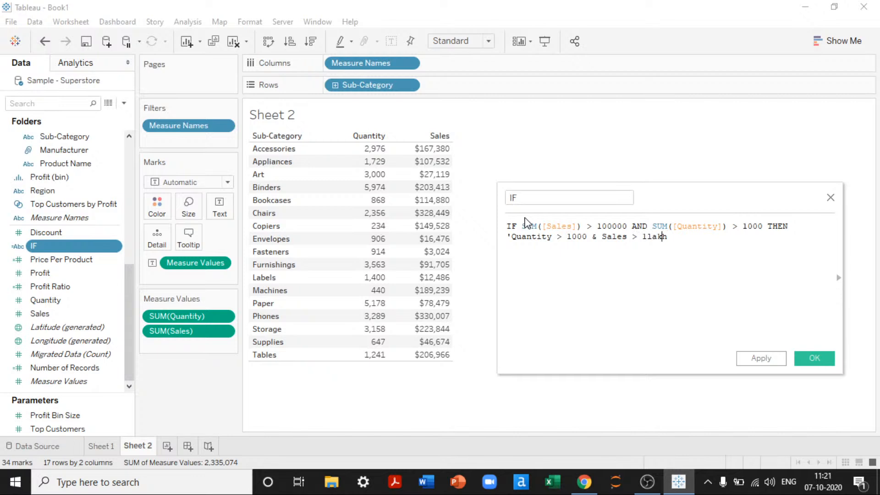
{"action": "key", "text": "Left"}
{"action": "key", "text": "Left"}
{"action": "key", "text": "Left"}
{"action": "key", "text": "End"}
{"action": "type", "text": "' END"}
Enclose the combined Sales and Quantity condition between IF and THEN in parentheses
{"action": "left_click", "coordinate": [523, 226]}
{"action": "type", "text": "("}
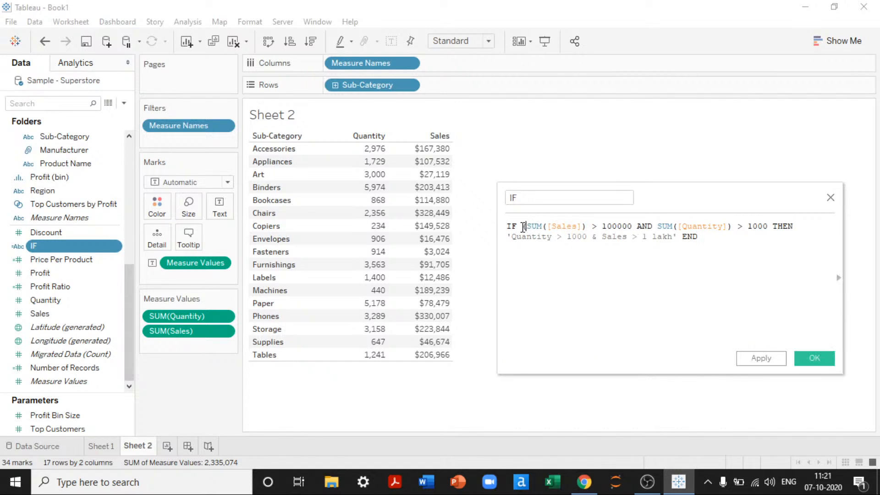
{"action": "left_click", "coordinate": [769, 227]}
{"action": "type", "text": ")"}
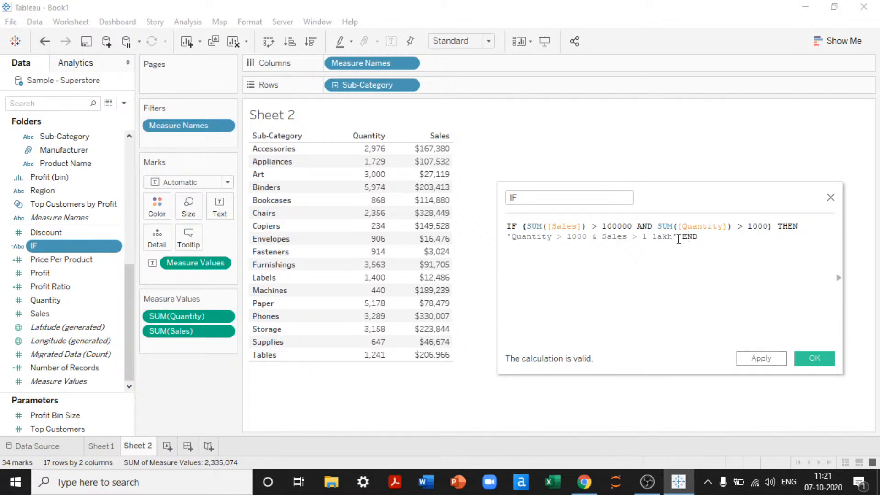
Check the result text on the second line, then apply the IF calculation and close the editor
{"action": "left_click_drag", "start_coordinate": [677, 237], "coordinate": [511, 238]}
{"action": "left_click", "coordinate": [511, 237]}
{"action": "left_click", "coordinate": [768, 361]}
{"action": "left_click", "coordinate": [812, 358]}
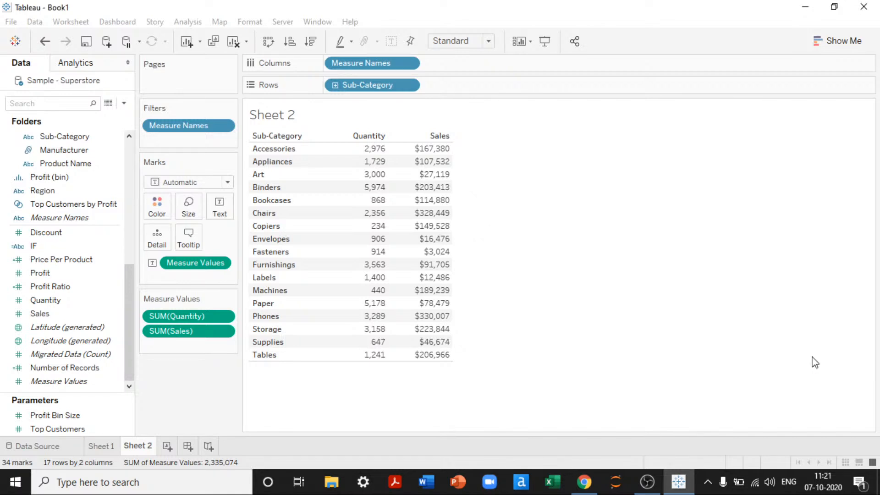
Add the IF field to the rows after Sub-Category and widen its column to fit the full label text
{"action": "left_click", "coordinate": [66, 261]}
{"action": "left_click", "coordinate": [54, 247]}
{"action": "left_click_drag", "start_coordinate": [54, 251], "coordinate": [461, 92]}
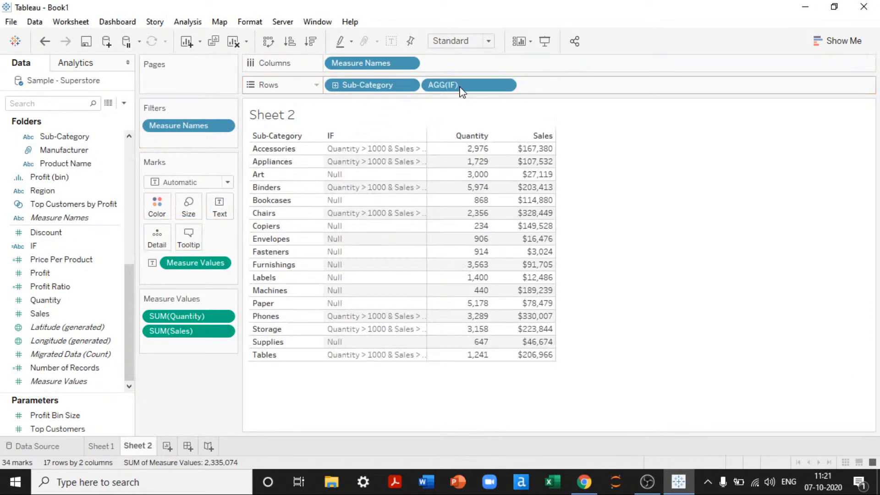
{"action": "left_click_drag", "start_coordinate": [427, 166], "coordinate": [486, 158]}
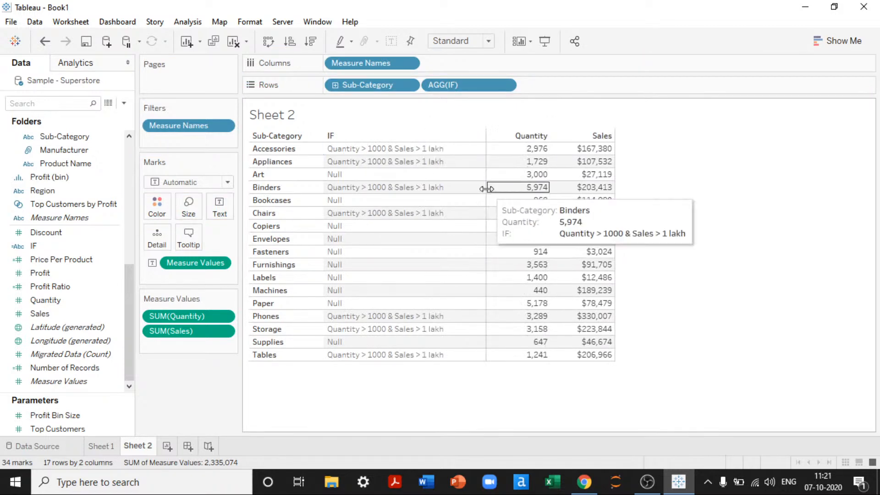
{"action": "left_click_drag", "start_coordinate": [486, 188], "coordinate": [478, 188]}
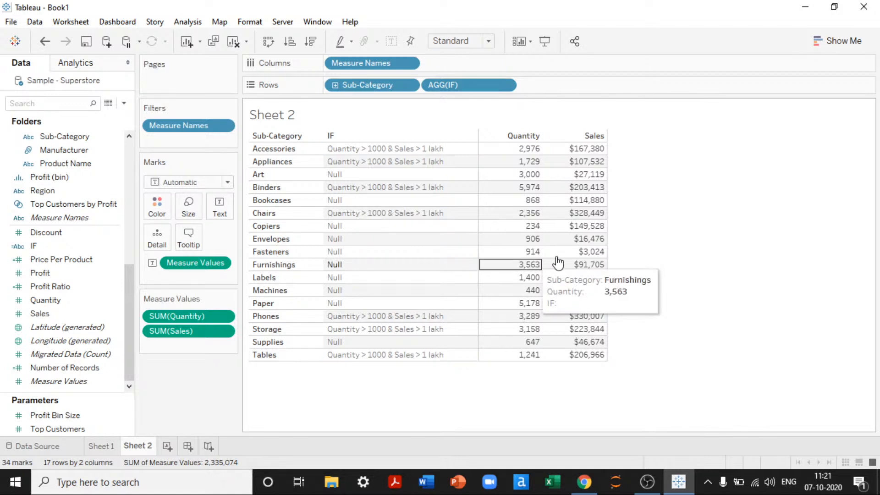
Move the IF field from the rows to the filters, keeping only the value 'Quantity > 1000 & Sales > 1 lakh'
{"action": "mouse_move", "coordinate": [530, 280]}
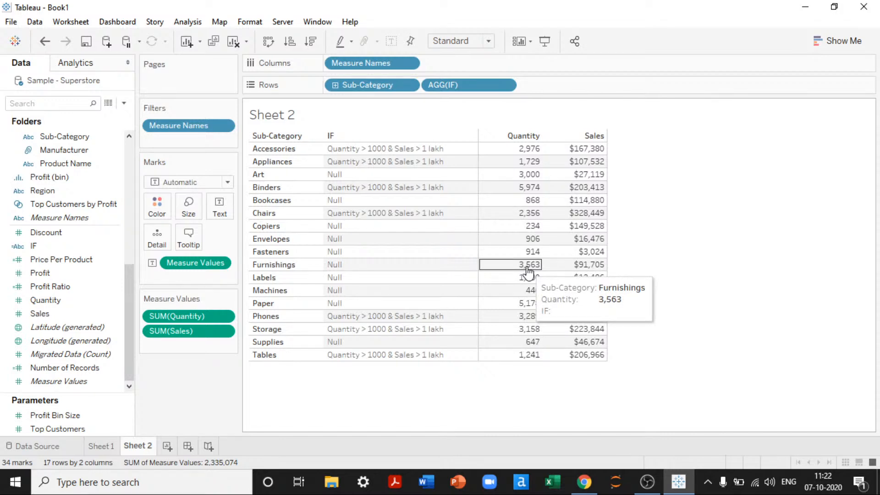
{"action": "mouse_move", "coordinate": [603, 275]}
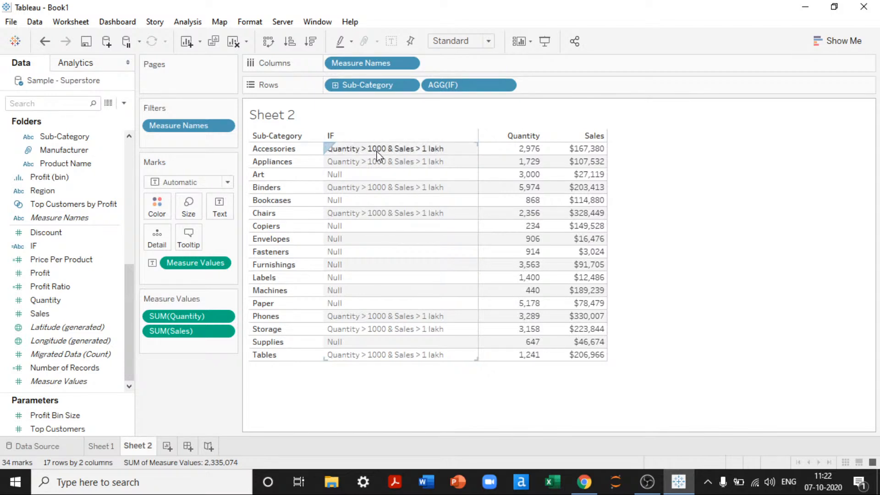
{"action": "mouse_move", "coordinate": [517, 168]}
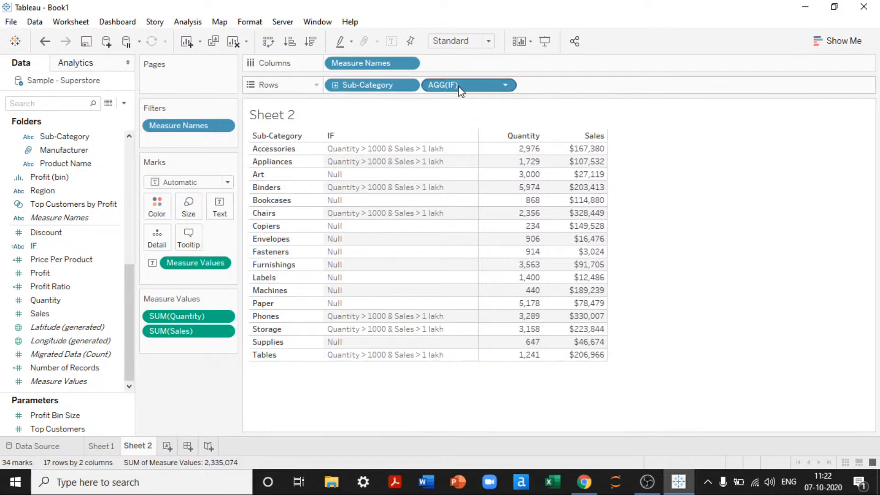
{"action": "left_click_drag", "start_coordinate": [452, 84], "coordinate": [440, 133]}
{"action": "left_click", "coordinate": [319, 156]}
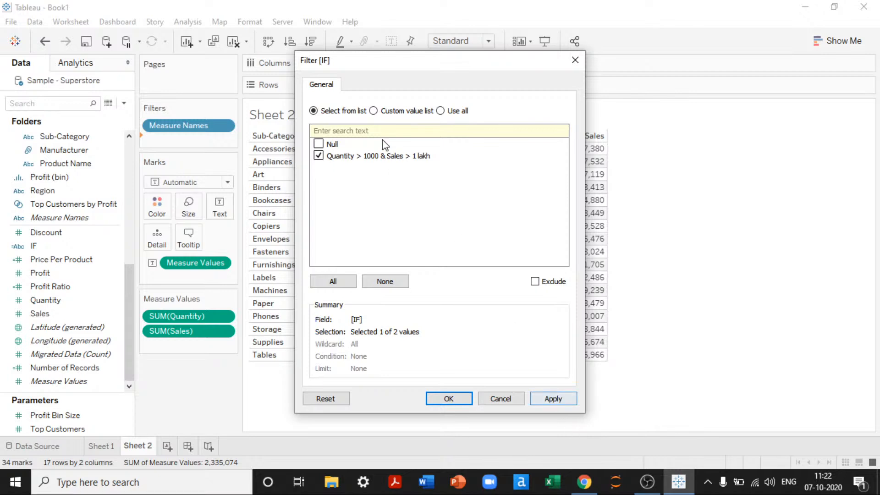
{"action": "left_click", "coordinate": [552, 400]}
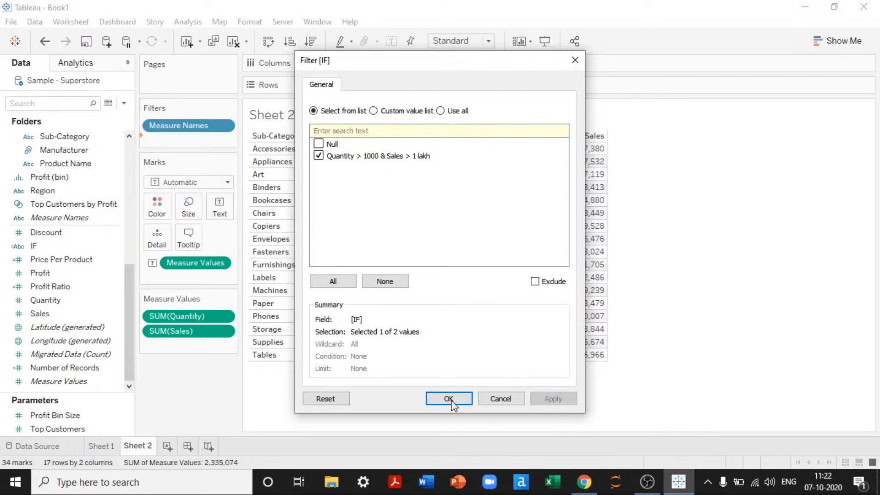
{"action": "left_click", "coordinate": [449, 400]}
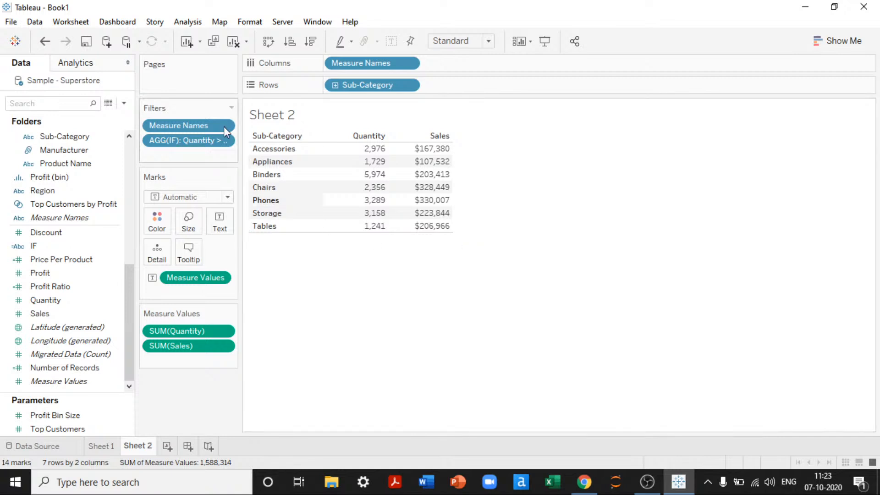
Move the IF field from the filters back to the rows after Sub-Category
{"action": "left_click_drag", "start_coordinate": [188, 139], "coordinate": [491, 85]}
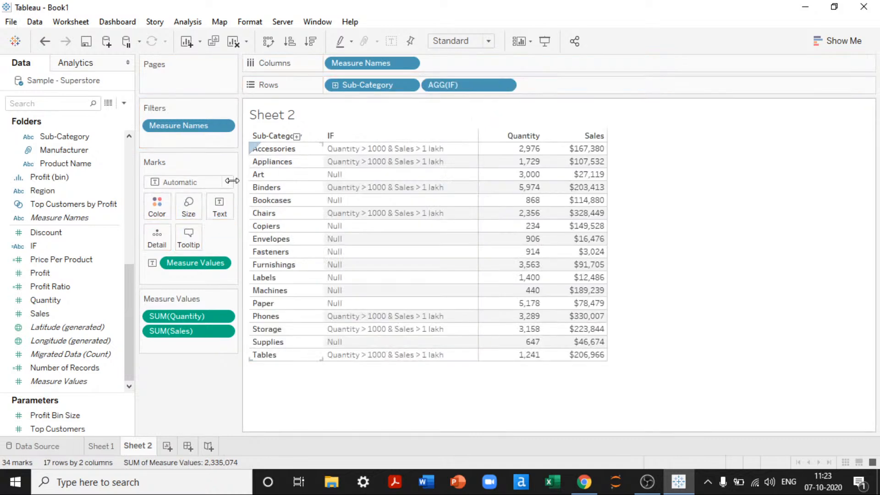
{"action": "left_click", "coordinate": [101, 260]}
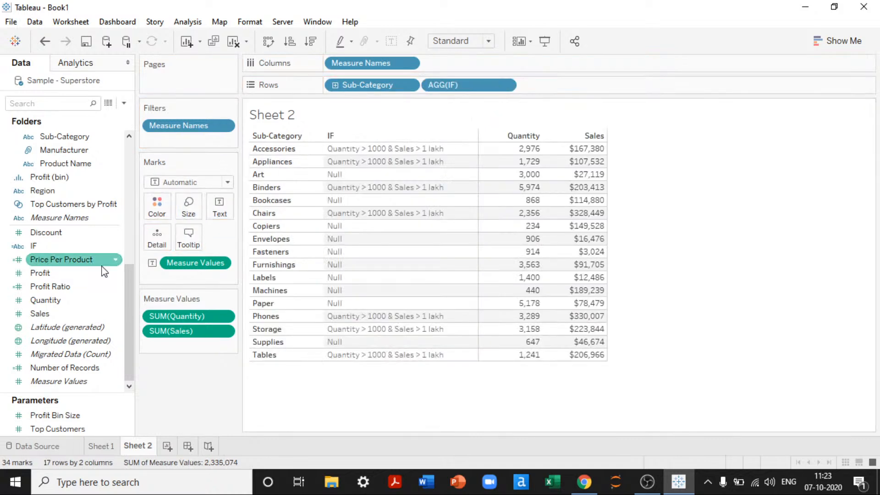
Add Profit to the measure values and extend the IF calculation's condition with AND SUM([Profit])
{"action": "left_click_drag", "start_coordinate": [105, 271], "coordinate": [175, 351]}
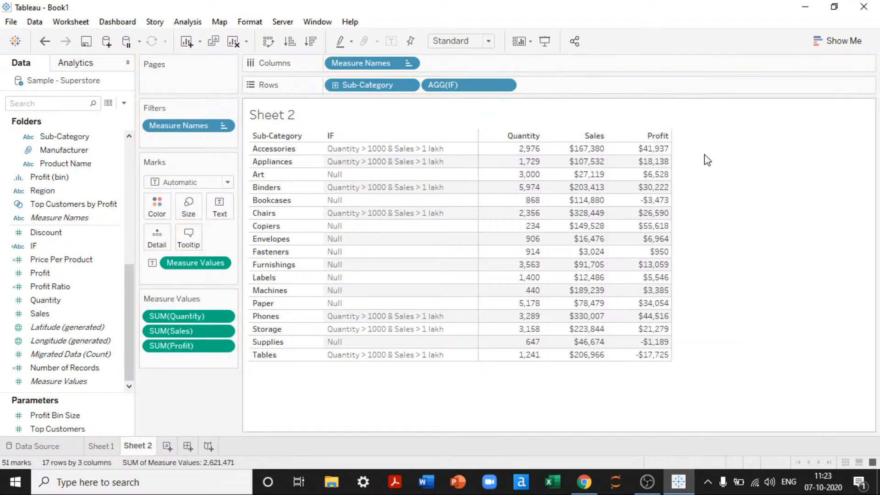
{"action": "left_click", "coordinate": [40, 247]}
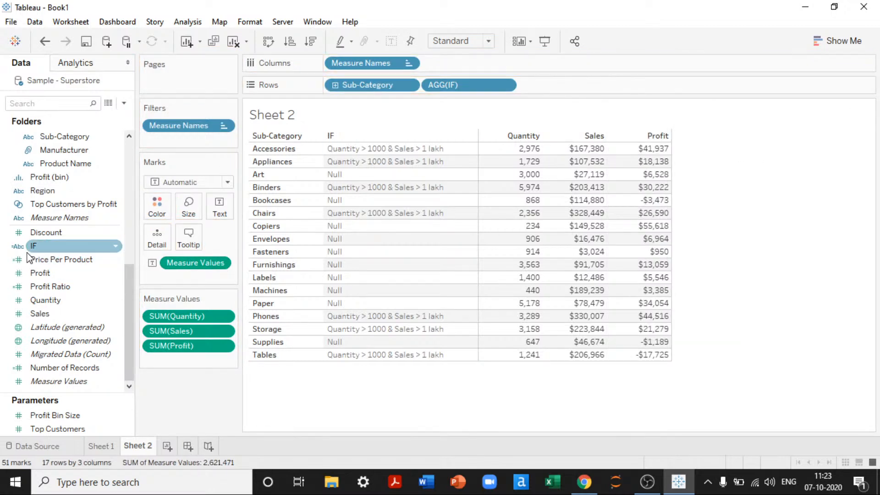
{"action": "right_click", "coordinate": [40, 251]}
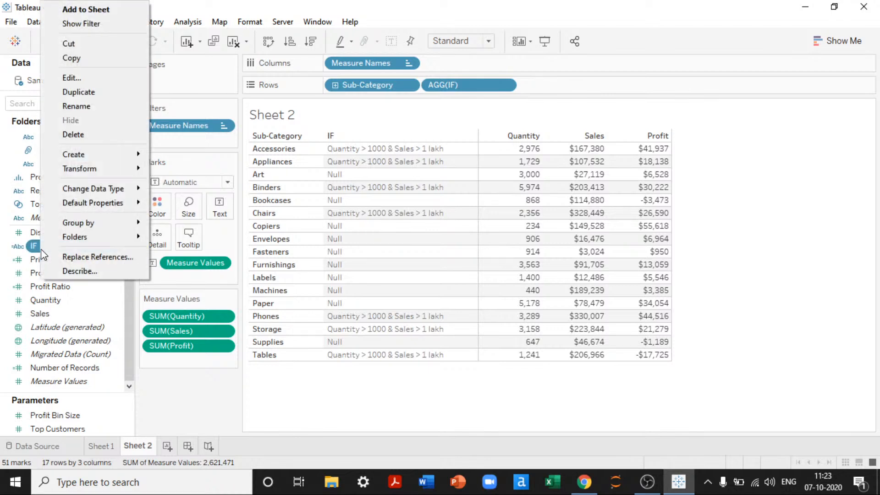
{"action": "left_click", "coordinate": [103, 77]}
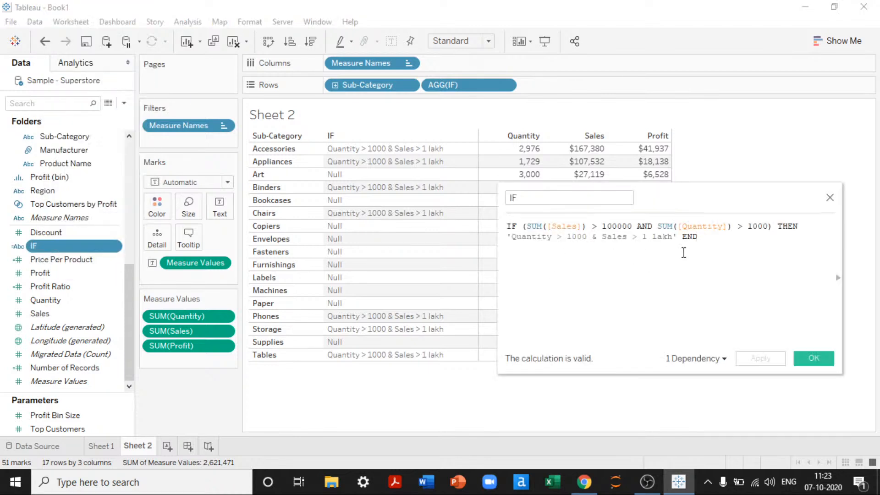
{"action": "left_click", "coordinate": [772, 228]}
{"action": "type", "text": "an"}
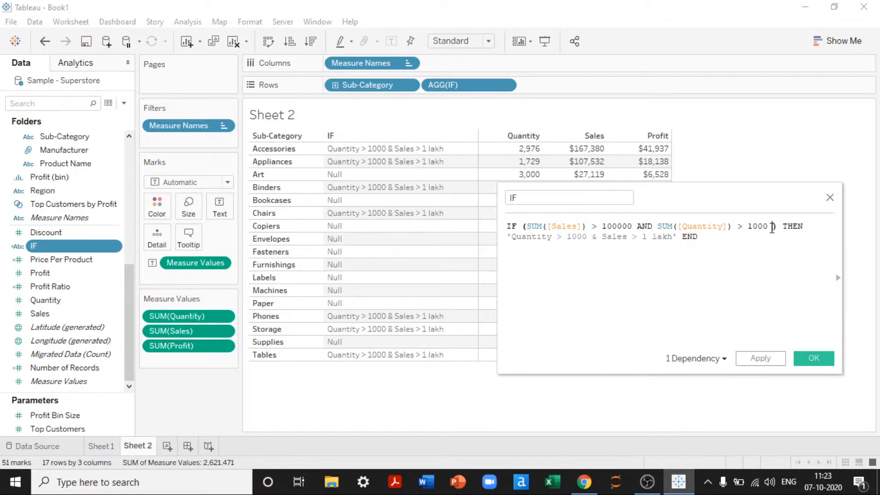
{"action": "key", "text": "Return"}
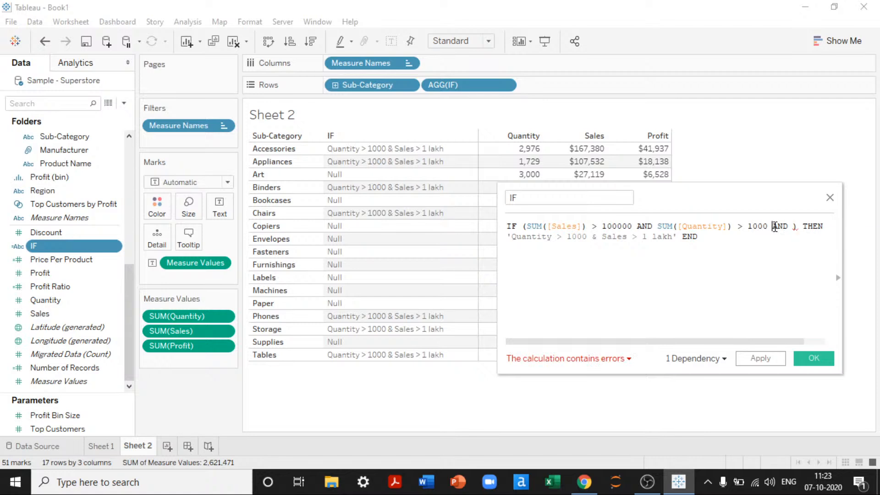
{"action": "type", "text": "sum"}
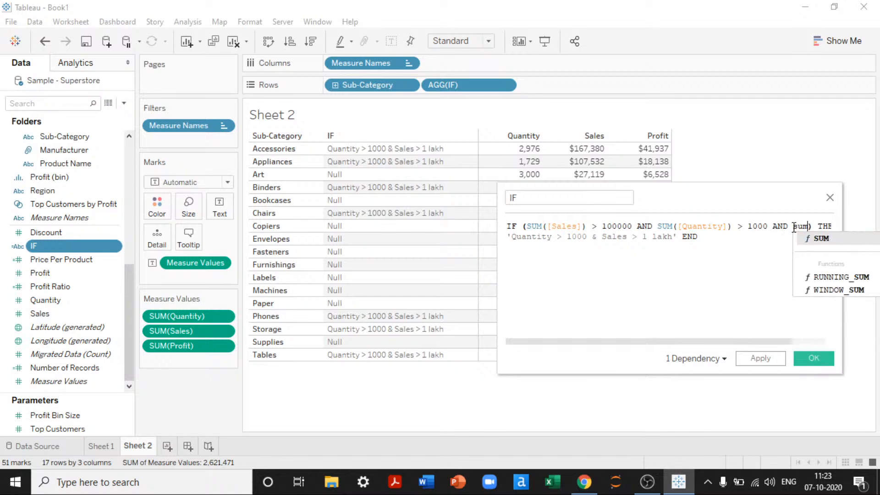
{"action": "key", "text": "Return"}
{"action": "type", "text": "pro"}
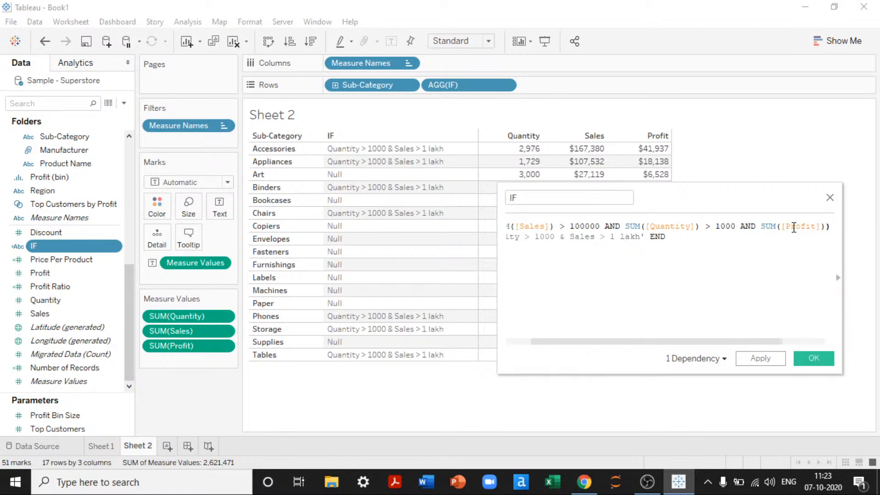
Put the Profit condition on its own line in the IF formula and complete it with > 10000
{"action": "left_click", "coordinate": [739, 227]}
{"action": "key", "text": "Return"}
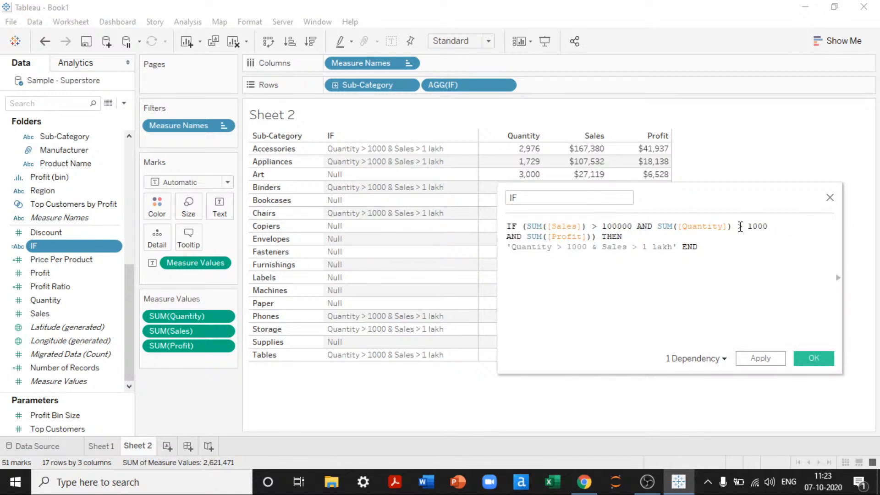
{"action": "key", "text": "Right"}
{"action": "key", "text": "Right"}
{"action": "key", "text": "Right"}
{"action": "key", "text": "Right"}
{"action": "key", "text": "Right"}
{"action": "key", "text": "Right"}
{"action": "key", "text": "Right"}
{"action": "key", "text": "Right"}
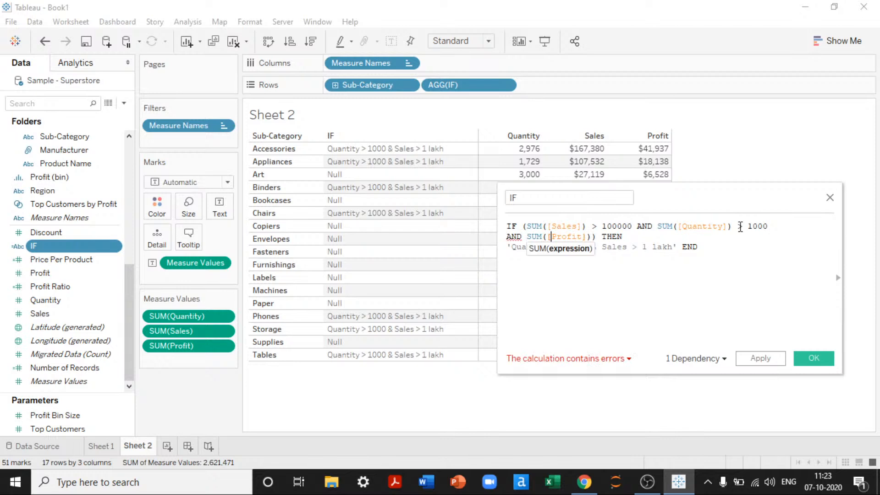
{"action": "key", "text": "Right"}
{"action": "key", "text": "Right"}
{"action": "key", "text": "Right"}
{"action": "key", "text": "Right"}
{"action": "key", "text": "Right"}
{"action": "key", "text": "Right"}
{"action": "key", "text": "Right"}
{"action": "key", "text": "Right"}
{"action": "key", "text": "Right"}
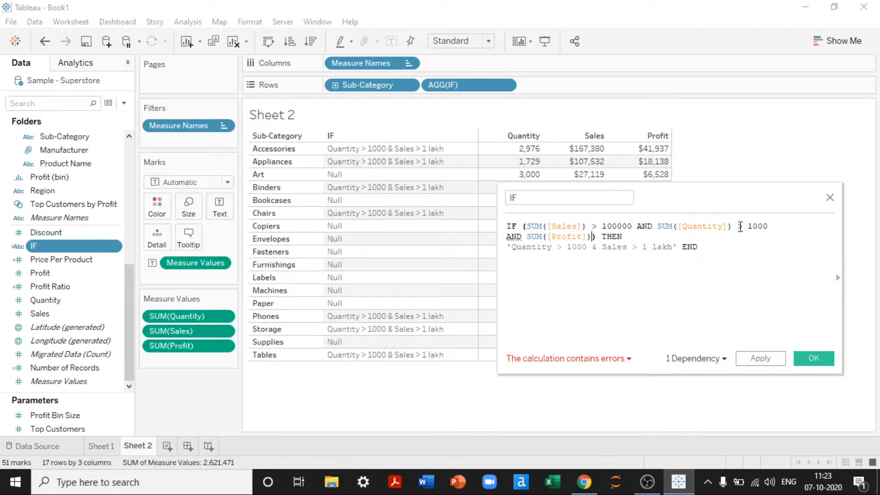
{"action": "type", "text": ">"}
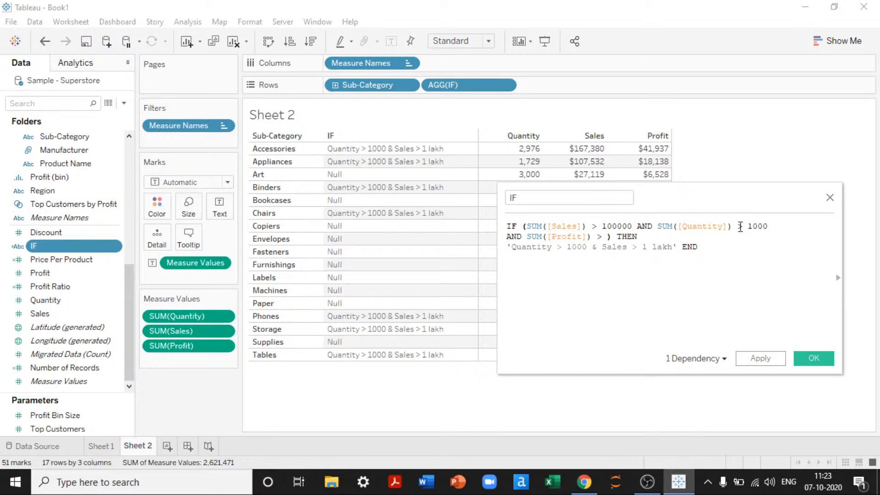
{"action": "left_click_drag", "start_coordinate": [684, 209], "coordinate": [542, 237]}
{"action": "type", "text": "10000"}
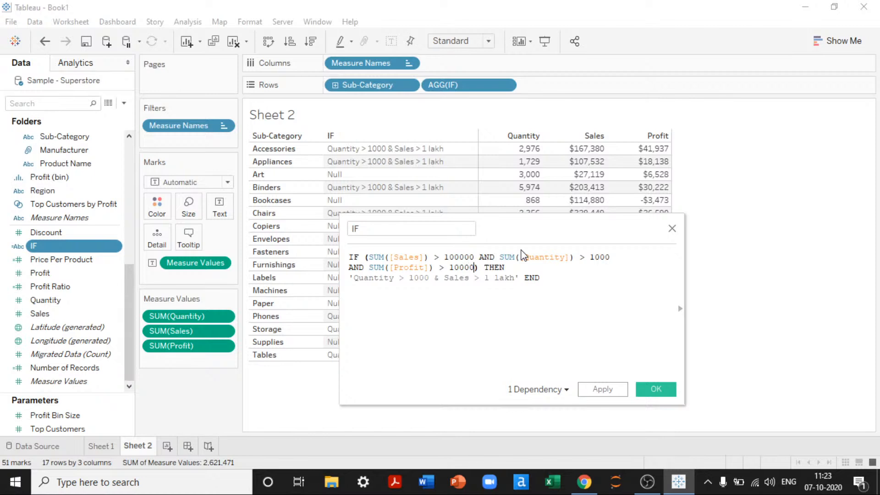
Extend the IF result text with '% Profit > 10000', then apply the calculation and close the editor
{"action": "type", "text": " & Profit > 10000"}
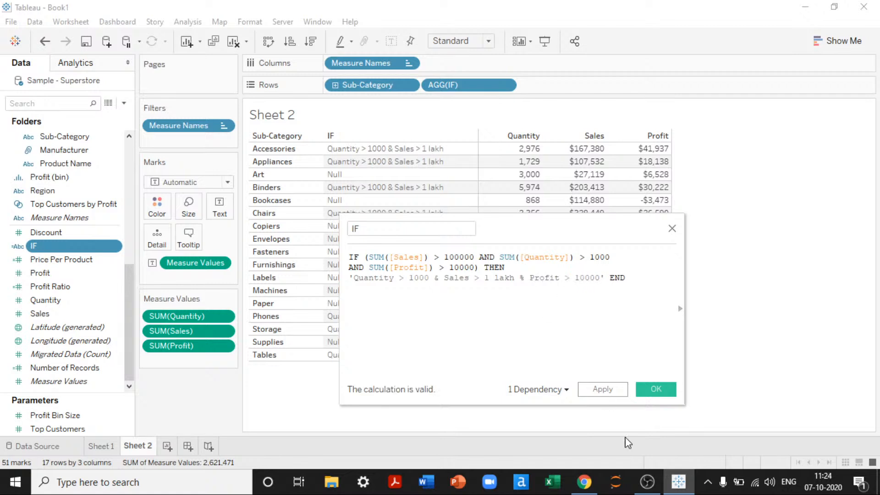
{"action": "left_click", "coordinate": [605, 392]}
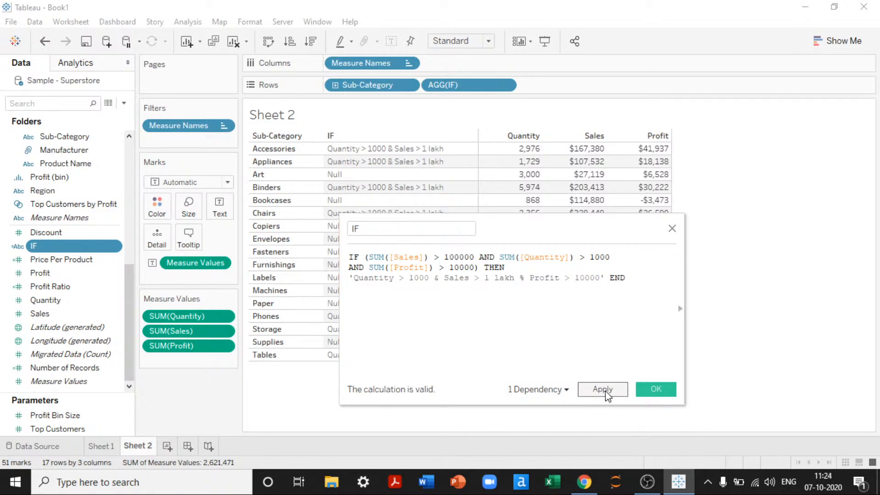
{"action": "left_click", "coordinate": [656, 389]}
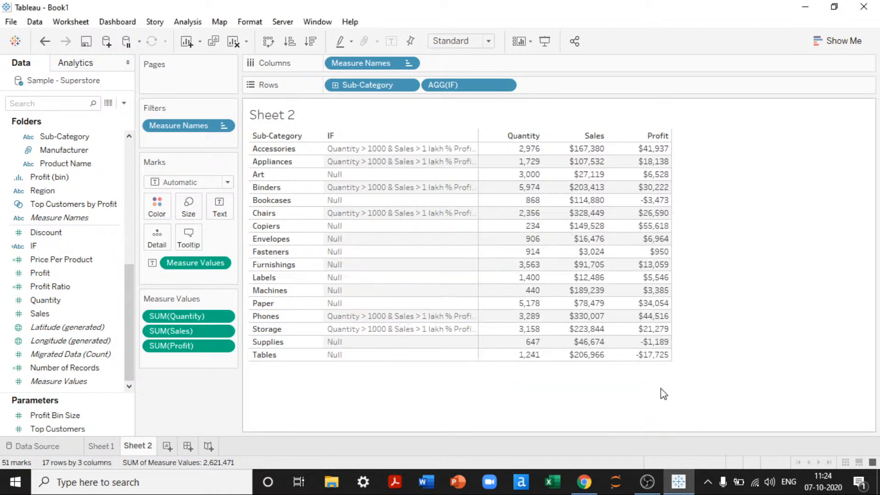
Widen the IF column in the table to fit the full label text
{"action": "left_click", "coordinate": [484, 174]}
{"action": "left_click_drag", "start_coordinate": [478, 167], "coordinate": [527, 165]}
{"action": "left_click", "coordinate": [761, 218]}
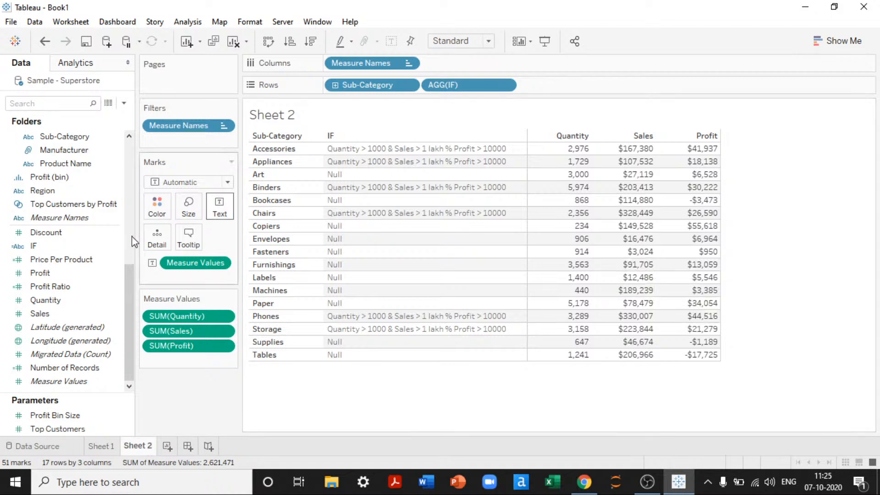
Reopen the IF calculation and replace both AND operators in its condition with OR
{"action": "right_click", "coordinate": [75, 246]}
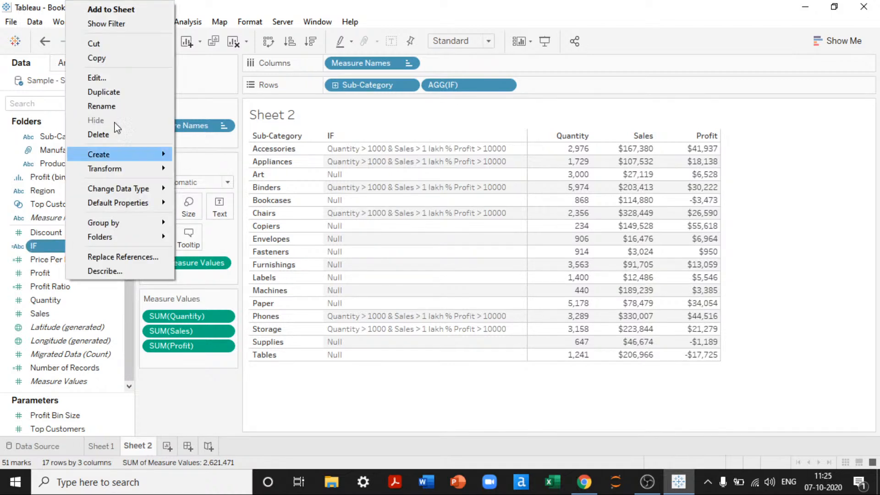
{"action": "left_click", "coordinate": [104, 77]}
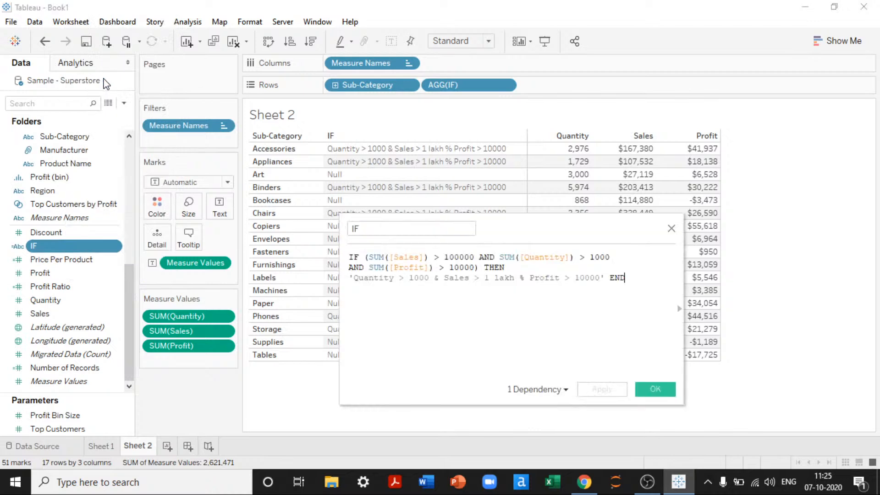
{"action": "double_click", "coordinate": [486, 257]}
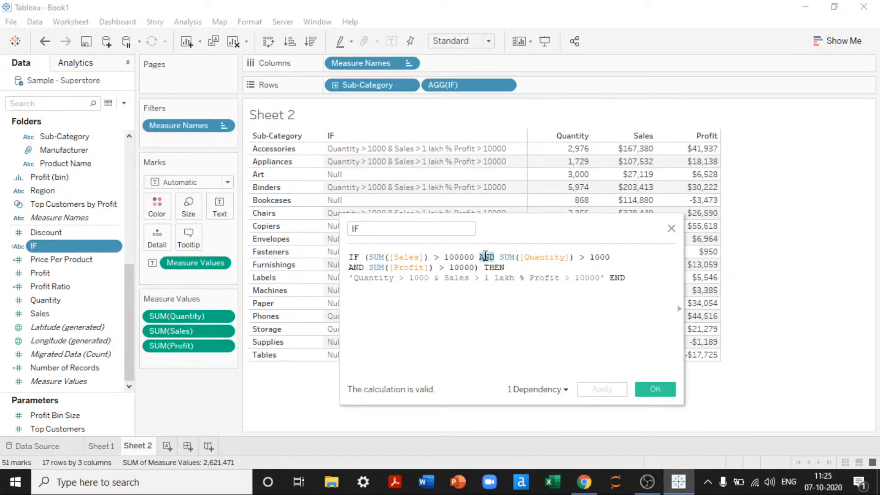
{"action": "type", "text": "O"}
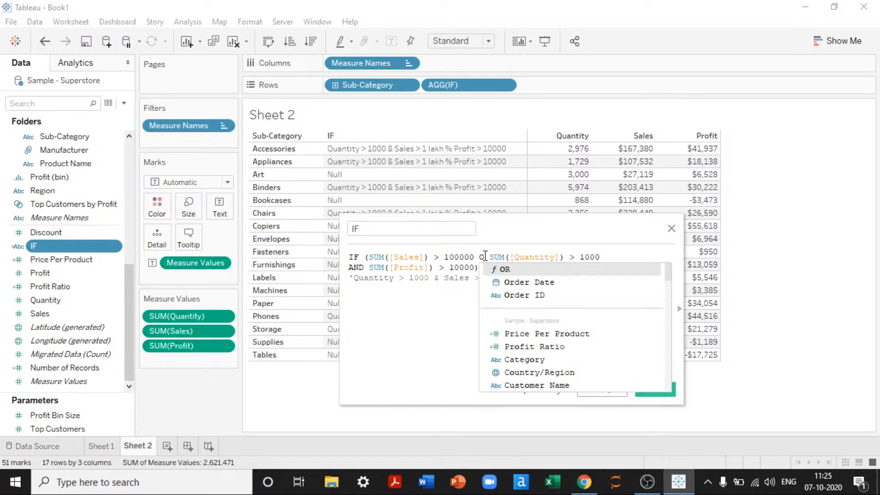
{"action": "type", "text": "R"}
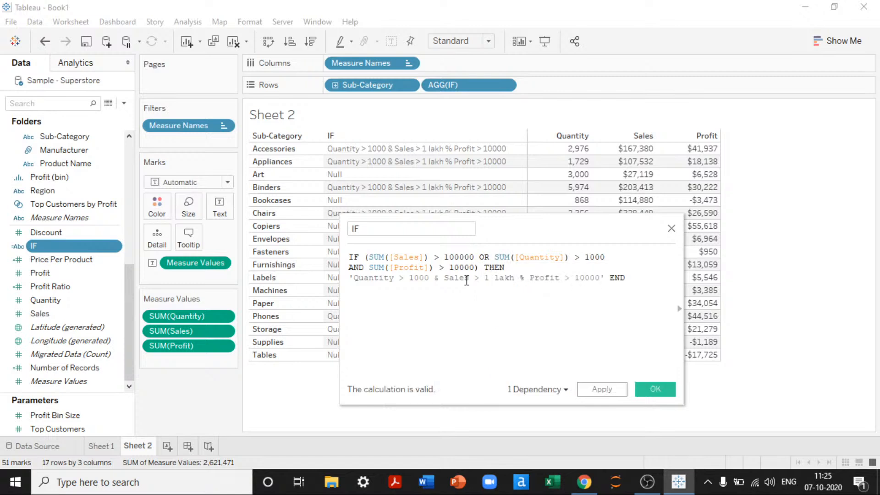
{"action": "double_click", "coordinate": [361, 268]}
{"action": "type", "text": "O"}
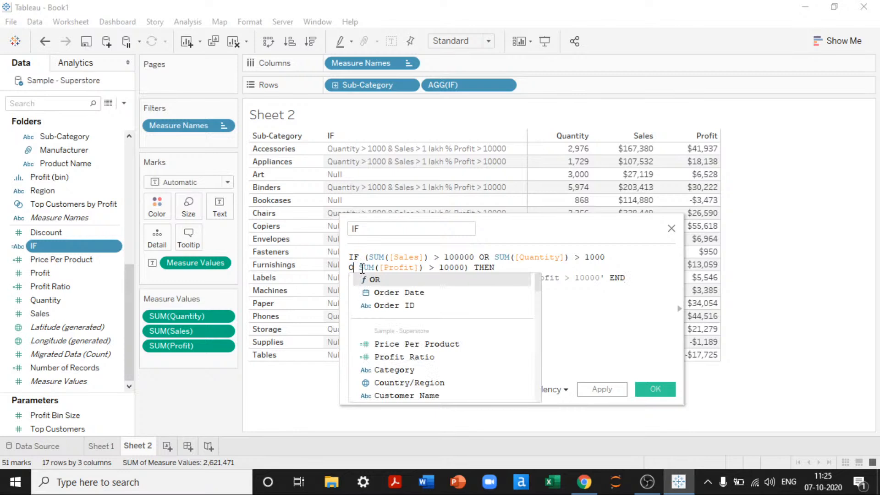
{"action": "type", "text": "R"}
Replace the & and % separators in the IF result text with | and confirm the calculation
{"action": "left_click", "coordinate": [438, 278]}
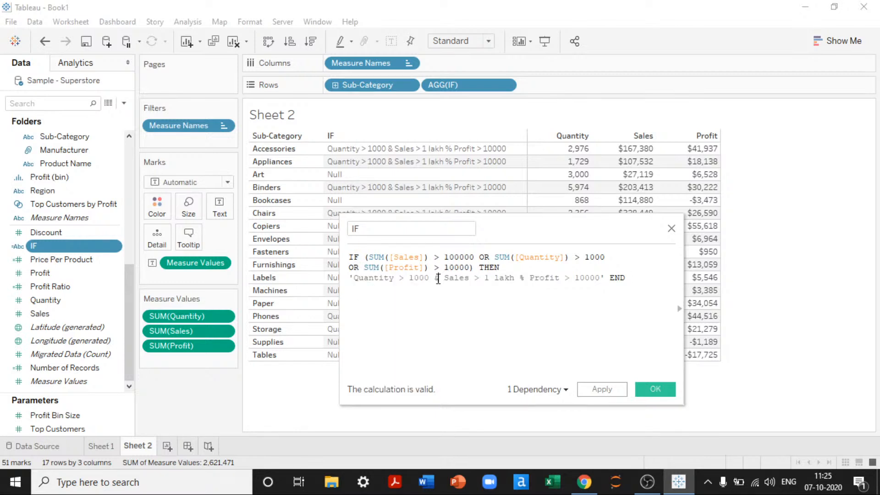
{"action": "key", "text": "BackSpace"}
{"action": "type", "text": "|"}
{"action": "key", "text": "Right"}
{"action": "key", "text": "Right"}
{"action": "key", "text": "Right"}
{"action": "key", "text": "Right"}
{"action": "key", "text": "Right"}
{"action": "key", "text": "Right"}
{"action": "key", "text": "Right"}
{"action": "key", "text": "Right"}
{"action": "key", "text": "Right"}
{"action": "key", "text": "Right"}
{"action": "key", "text": "Right"}
{"action": "key", "text": "Right"}
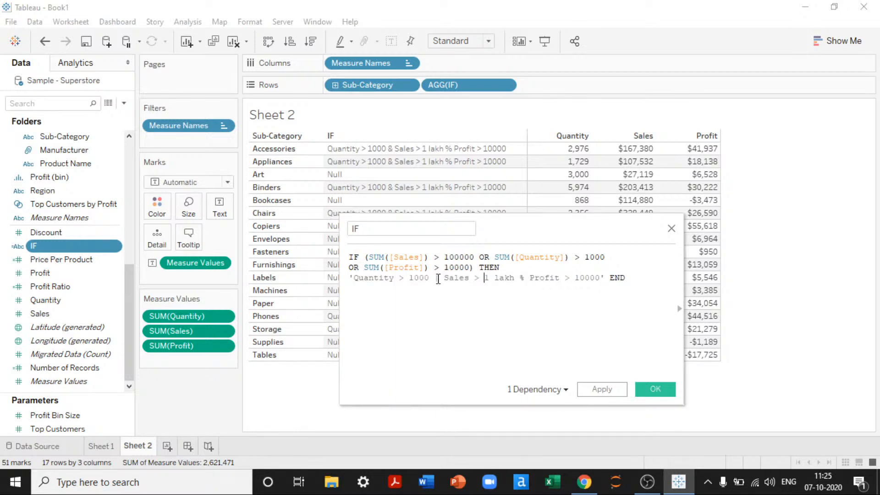
{"action": "key", "text": "Right"}
{"action": "key", "text": "Right"}
{"action": "key", "text": "Right"}
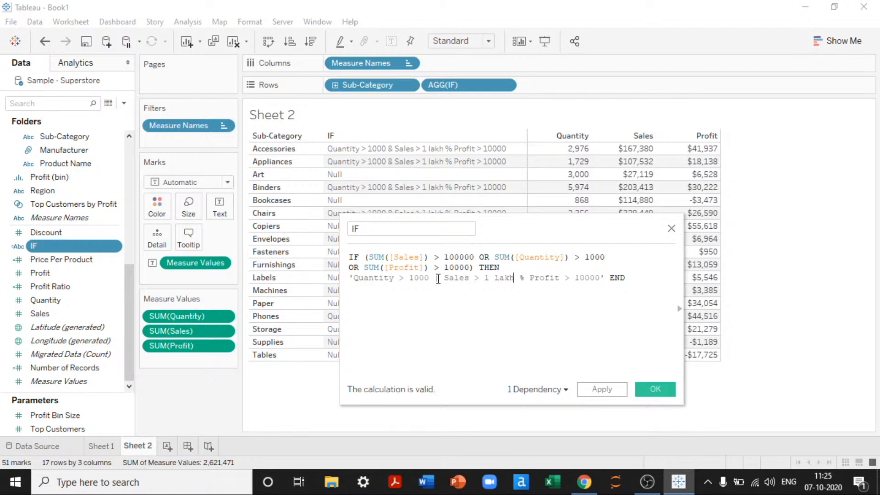
{"action": "key", "text": "Right"}
{"action": "key", "text": "Right"}
{"action": "key", "text": "BackSpace"}
{"action": "type", "text": "|"}
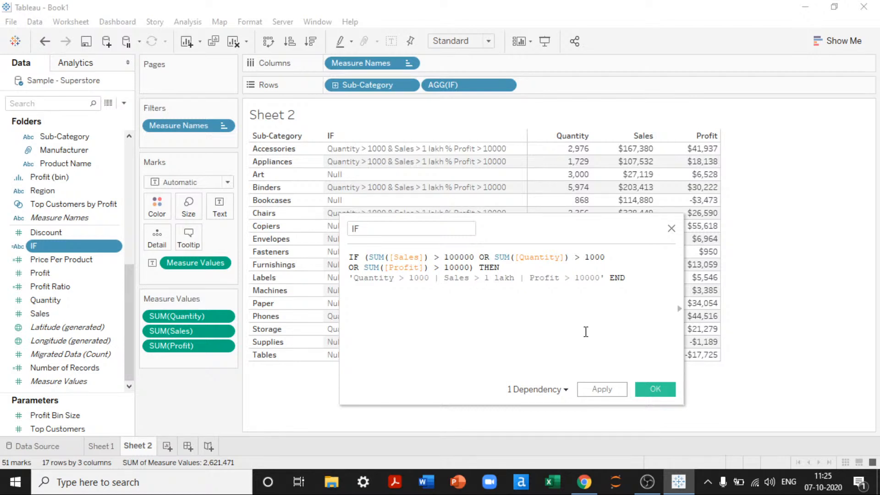
{"action": "left_click", "coordinate": [656, 389]}
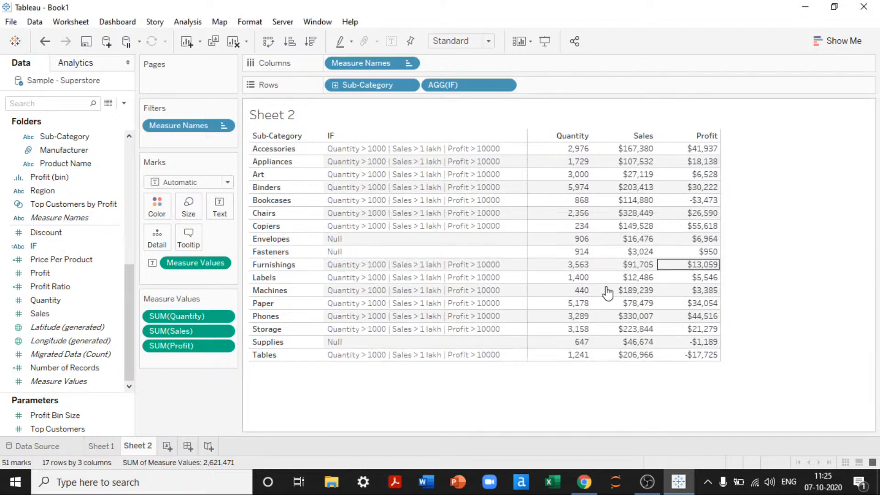
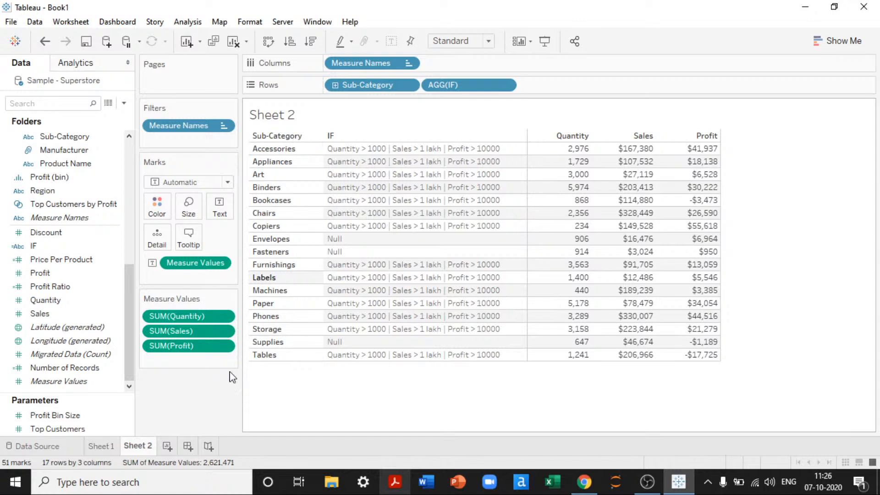
Open the IF calculation and review the Logical functions in its function reference, then collapse the reference
{"action": "right_click", "coordinate": [73, 246]}
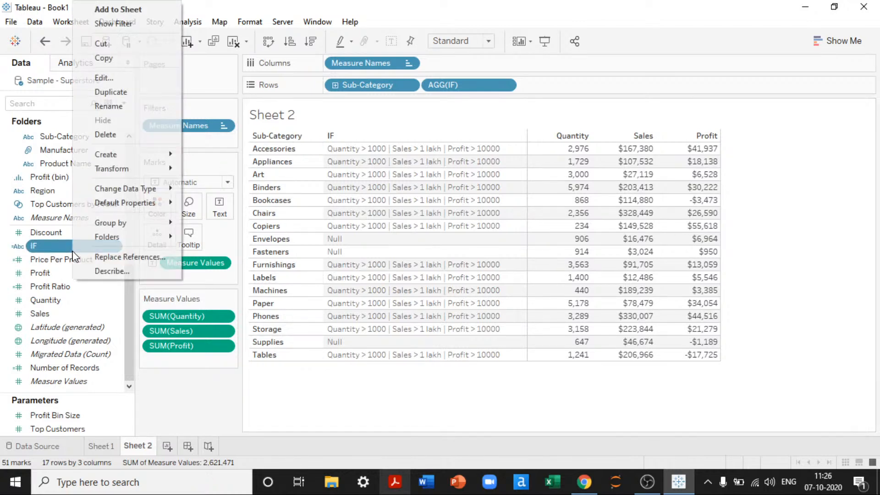
{"action": "left_click", "coordinate": [104, 77]}
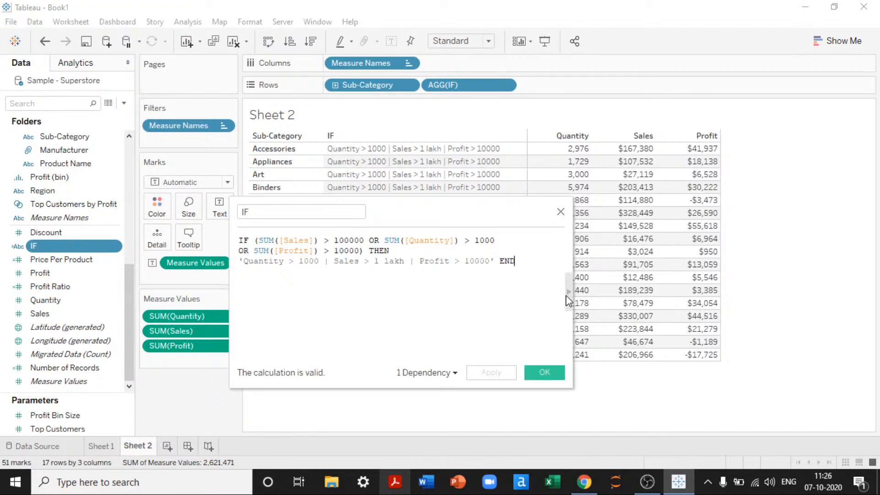
{"action": "left_click", "coordinate": [568, 294]}
{"action": "left_click", "coordinate": [630, 211]}
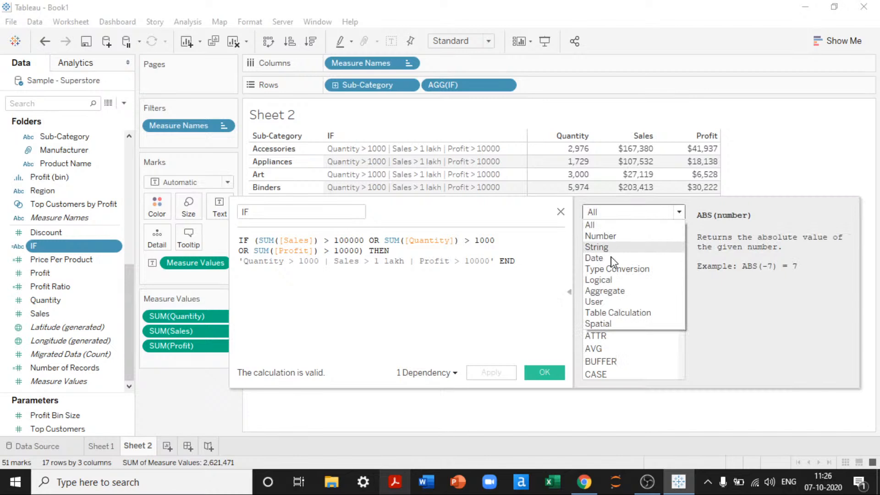
{"action": "left_click", "coordinate": [605, 280]}
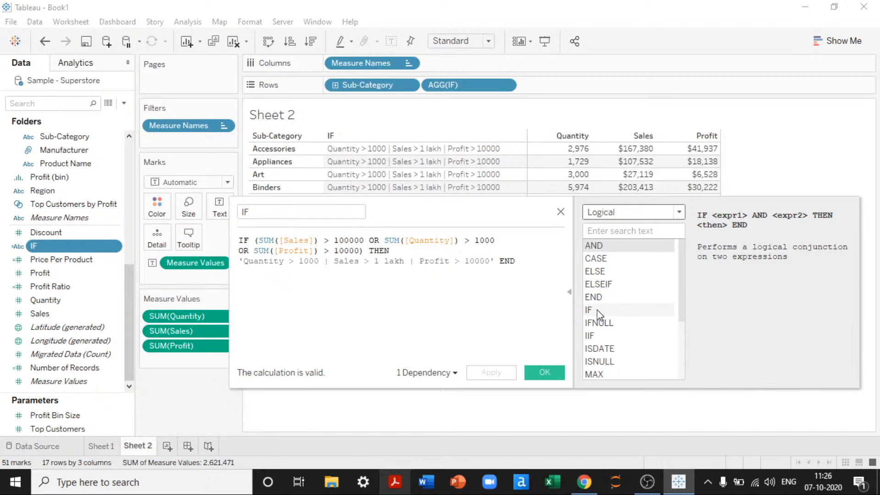
{"action": "left_click", "coordinate": [571, 297]}
{"action": "left_click_drag", "start_coordinate": [742, 230], "coordinate": [472, 221]}
{"action": "key", "text": "ctrl+a"}
{"action": "key", "text": "BackSpace"}
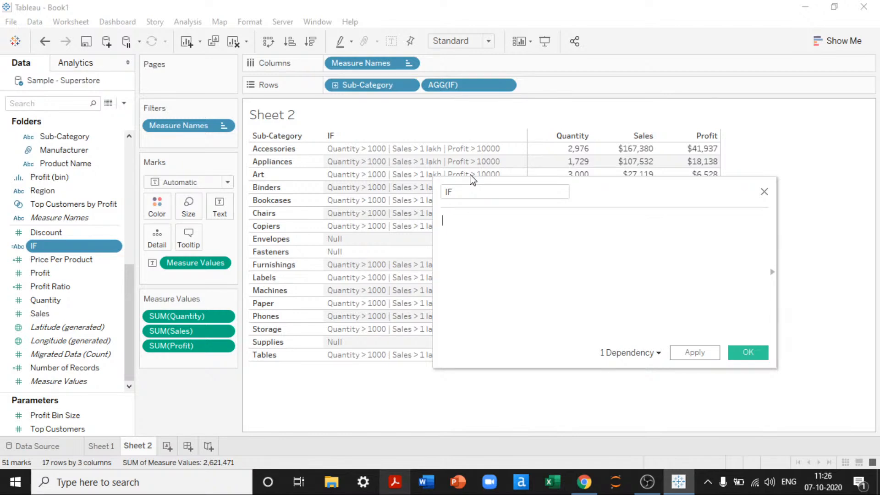
{"action": "key", "text": "BackSpace"}
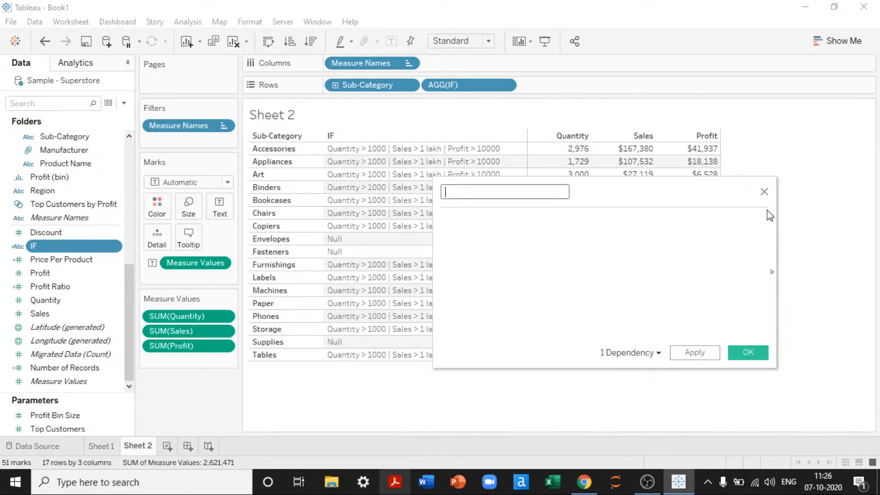
{"action": "key", "text": "Return"}
{"action": "left_click", "coordinate": [499, 256]}
{"action": "left_click", "coordinate": [753, 351]}
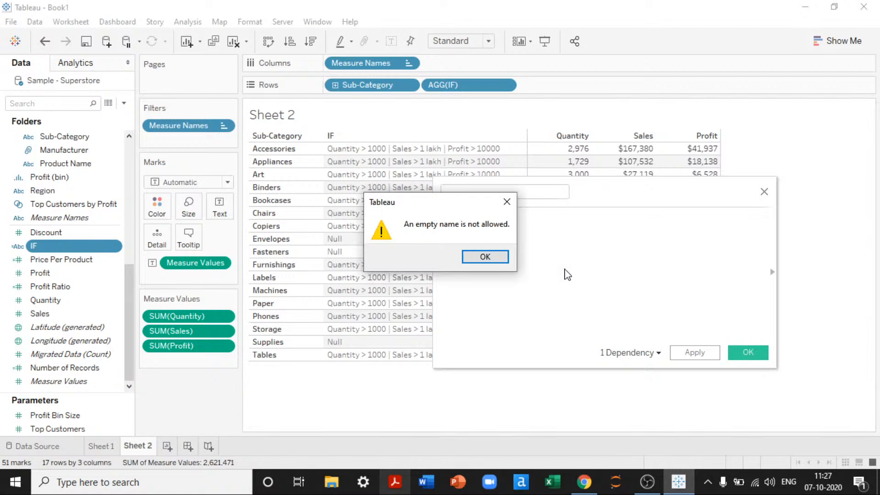
{"action": "key", "text": "Return"}
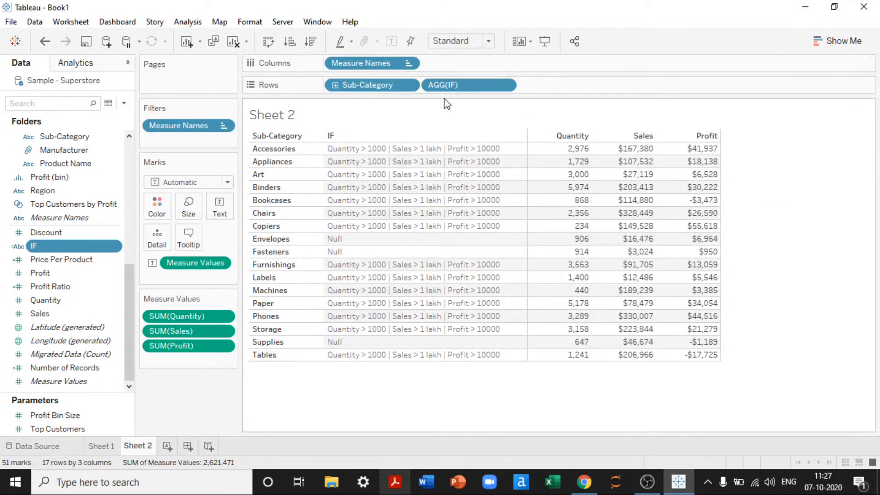
Remove the IF field and the Quantity, Sales and Profit measures from the view, keeping only Sub-Category on Rows
{"action": "left_click_drag", "start_coordinate": [444, 87], "coordinate": [374, 121]}
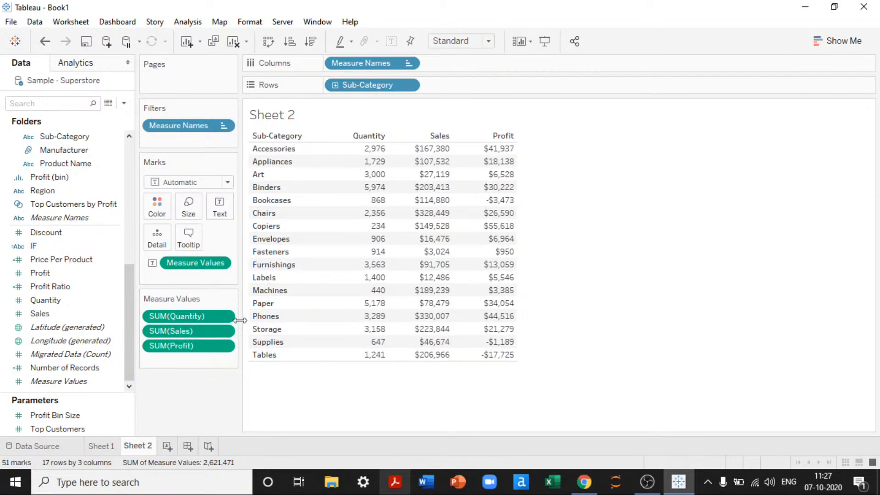
{"action": "left_click_drag", "start_coordinate": [186, 351], "coordinate": [182, 395]}
{"action": "left_click_drag", "start_coordinate": [177, 331], "coordinate": [178, 401]}
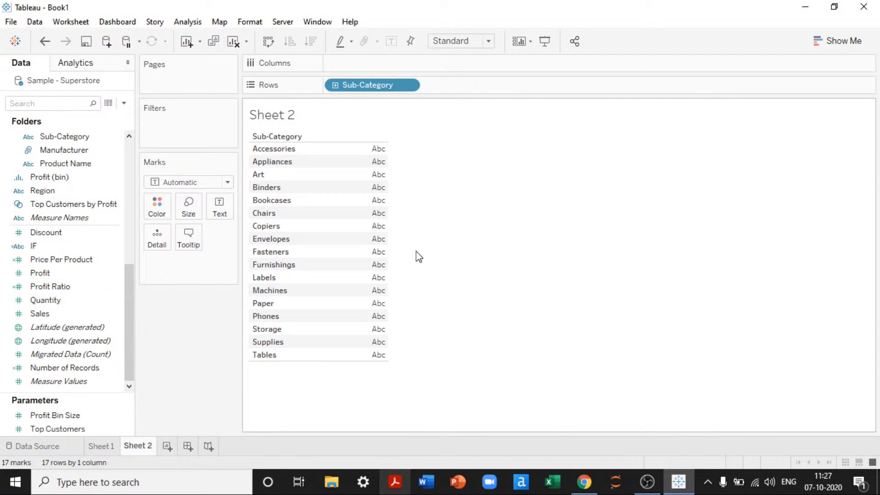
Create a parameter named Measures with the String data type and a list of allowable values
{"action": "left_click_drag", "start_coordinate": [106, 395], "coordinate": [106, 388]}
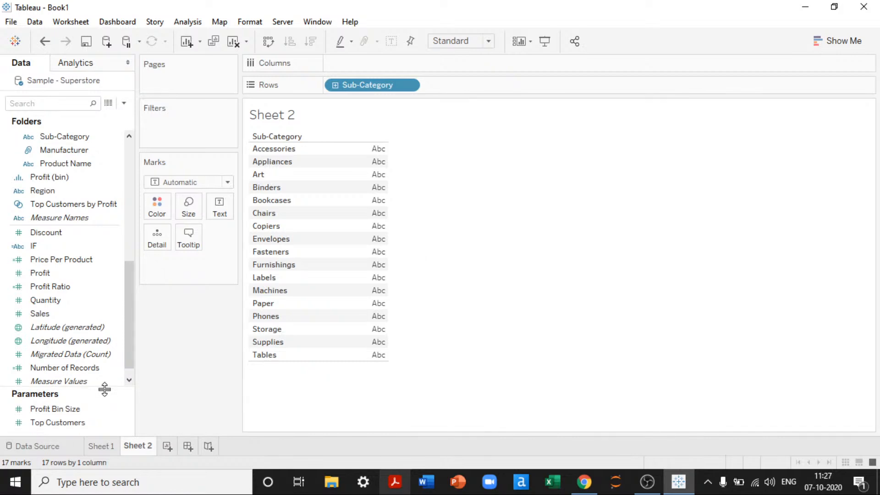
{"action": "left_click", "coordinate": [123, 103]}
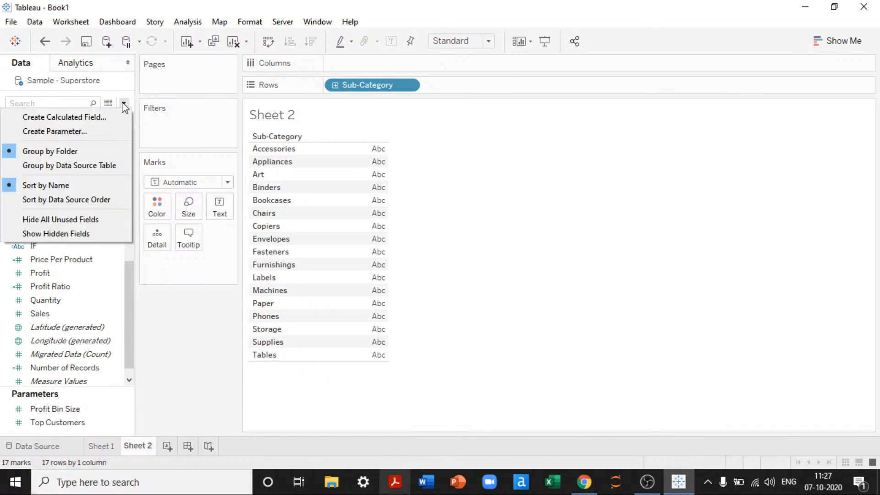
{"action": "left_click", "coordinate": [79, 131]}
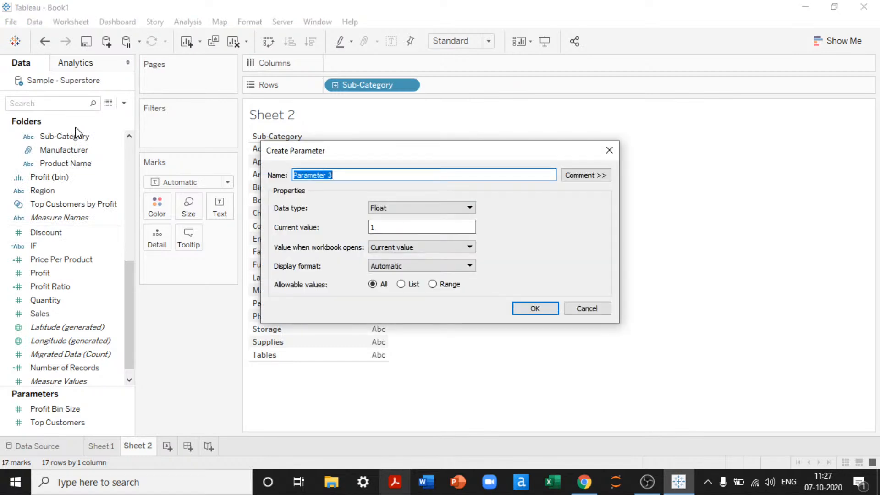
{"action": "type", "text": "Measures"}
{"action": "key", "text": "Tab"}
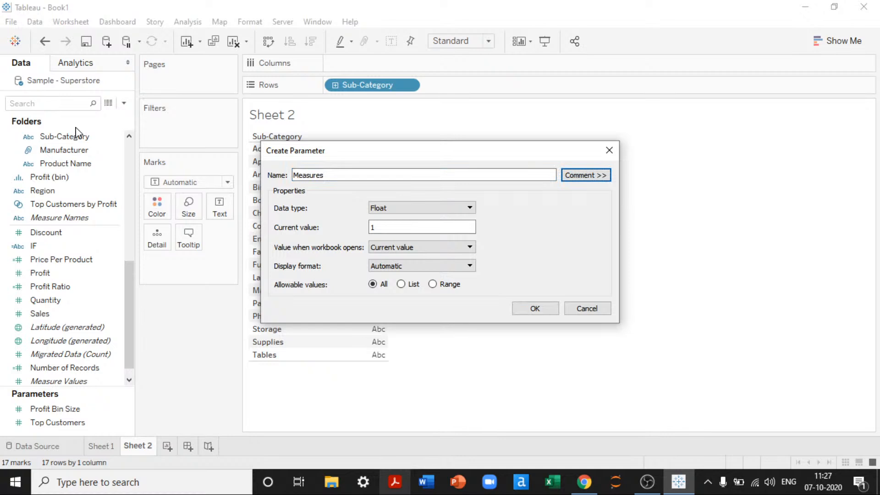
{"action": "left_click", "coordinate": [394, 208]}
{"action": "left_click", "coordinate": [390, 236]}
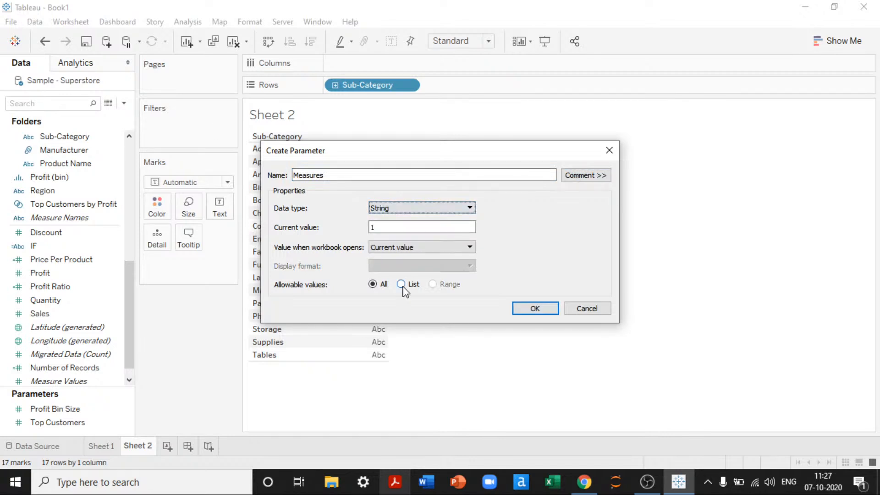
{"action": "left_click", "coordinate": [401, 284]}
Add Profit and Sales to the Measures parameter's list of values
{"action": "left_click", "coordinate": [369, 336]}
{"action": "left_click_drag", "start_coordinate": [432, 152], "coordinate": [542, 35]}
{"action": "type", "text": "Profit"}
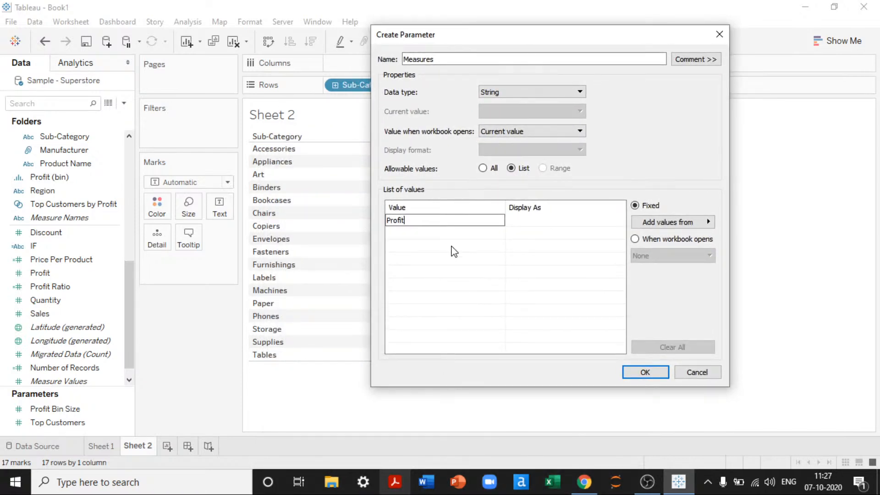
{"action": "key", "text": "Return"}
{"action": "key", "text": "Return"}
{"action": "type", "text": "Sales"}
{"action": "key", "text": "Return"}
{"action": "key", "text": "Return"}
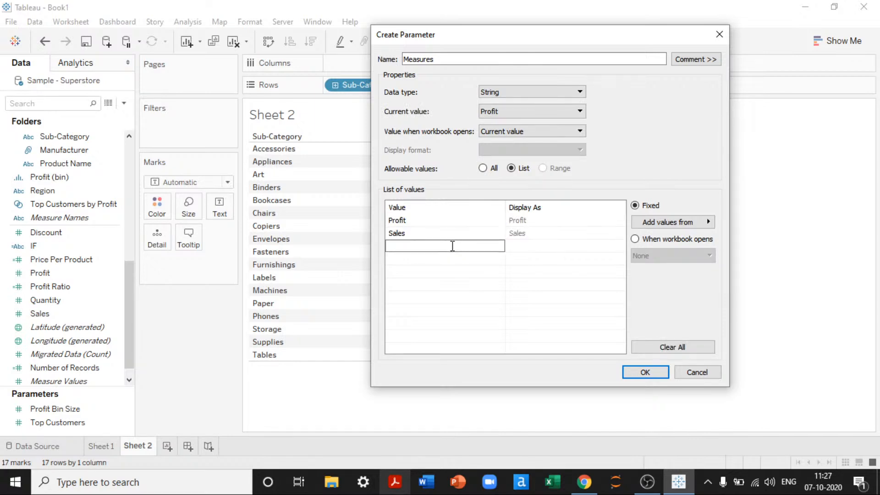
Add Quantity and Discount to the parameter's list of values and confirm the parameter
{"action": "type", "text": "Quantity"}
{"action": "key", "text": "Return"}
{"action": "key", "text": "Return"}
{"action": "left_click", "coordinate": [454, 252]}
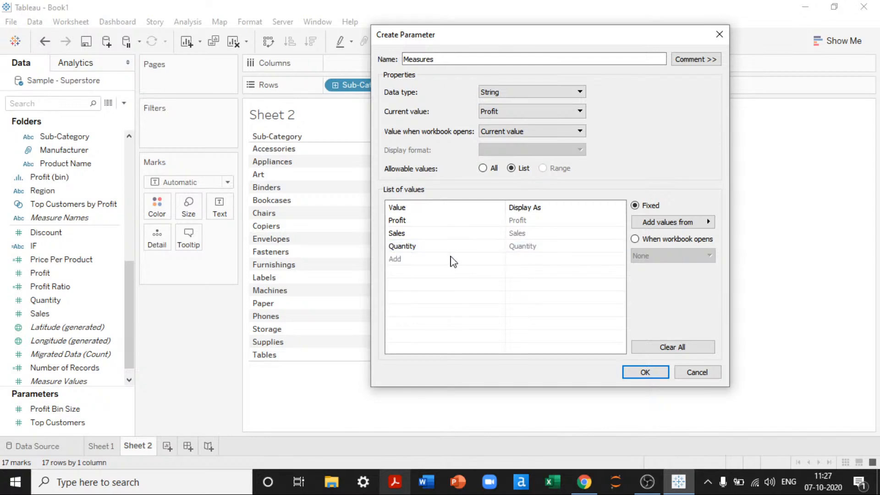
{"action": "left_click", "coordinate": [402, 259]}
{"action": "type", "text": "D"}
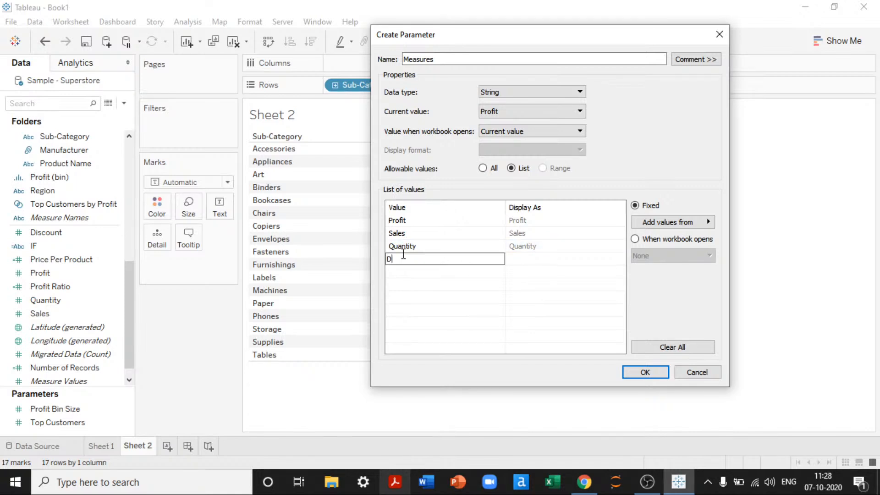
{"action": "type", "text": "iscount"}
{"action": "key", "text": "Return"}
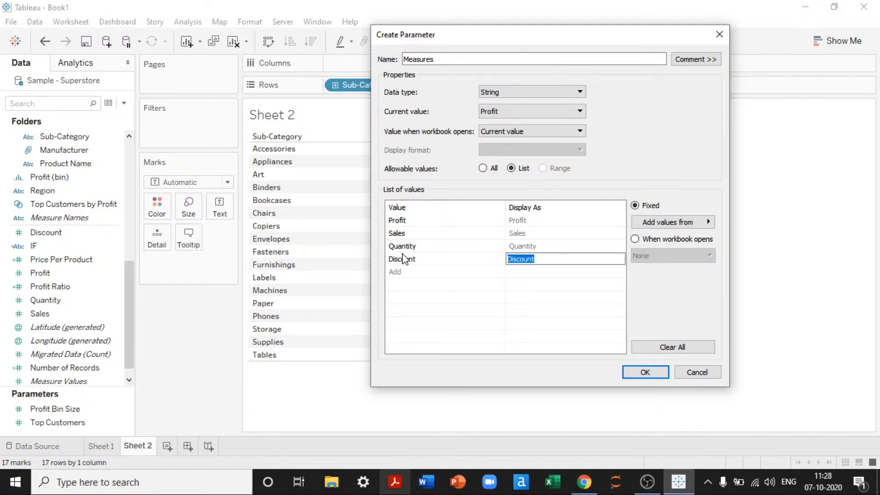
{"action": "left_click", "coordinate": [634, 371]}
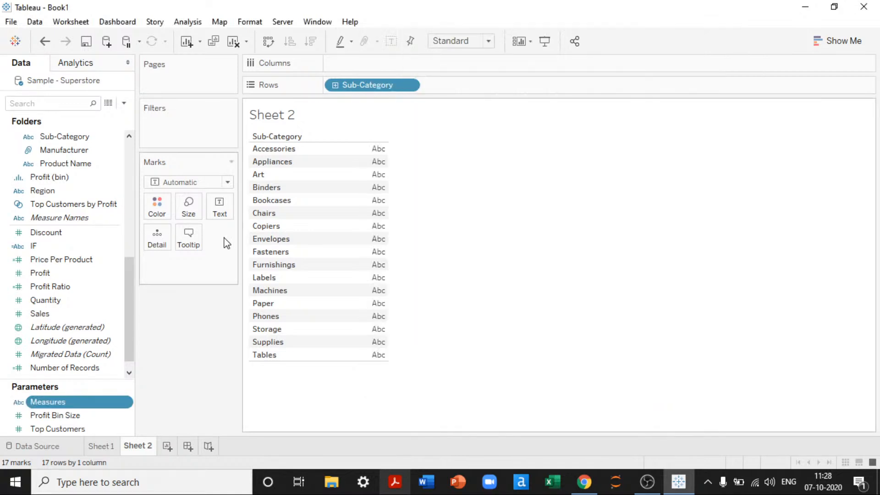
Create a calculated field named Measure - Case Function
{"action": "left_click", "coordinate": [124, 103]}
{"action": "left_click", "coordinate": [98, 118]}
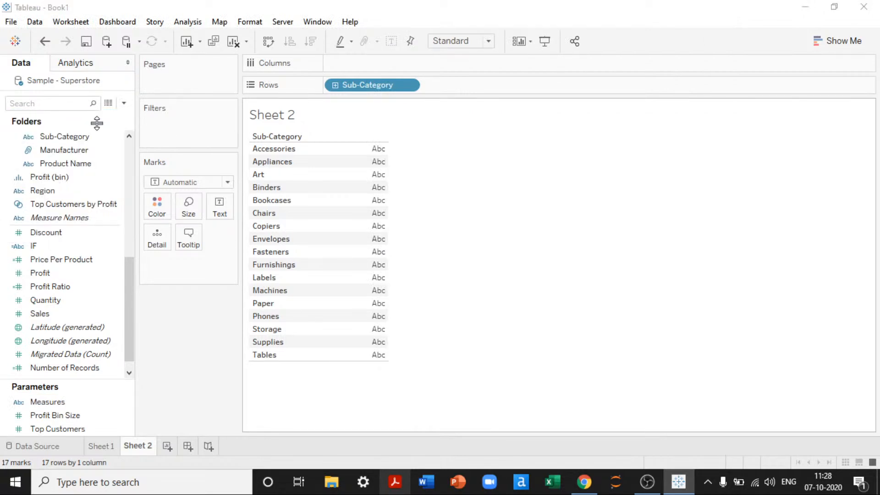
{"action": "type", "text": "Measre"}
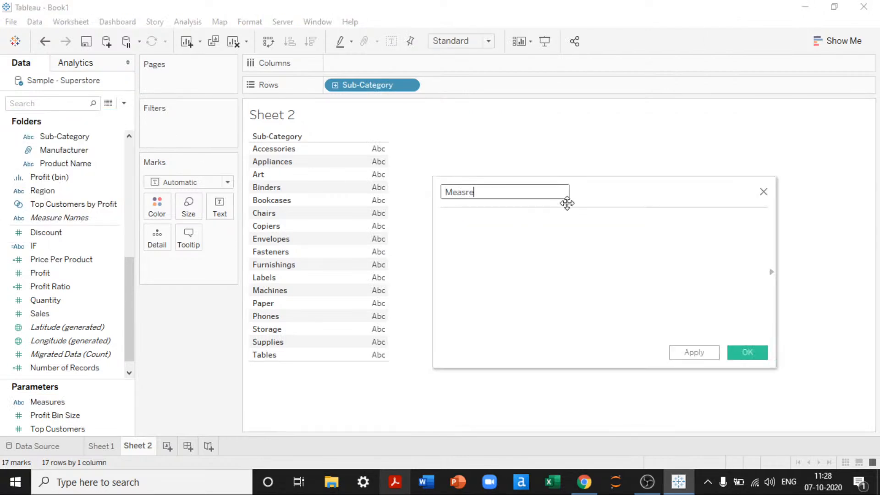
{"action": "key", "text": "BackSpace"}
{"action": "key", "text": "BackSpace"}
{"action": "key", "text": "BackSpace"}
{"action": "type", "text": "sure - Case Function"}
{"action": "key", "text": "Tab"}
Start the formula with CASE [Measures], using the Measures parameter as the expression
{"action": "type", "text": "CASE"}
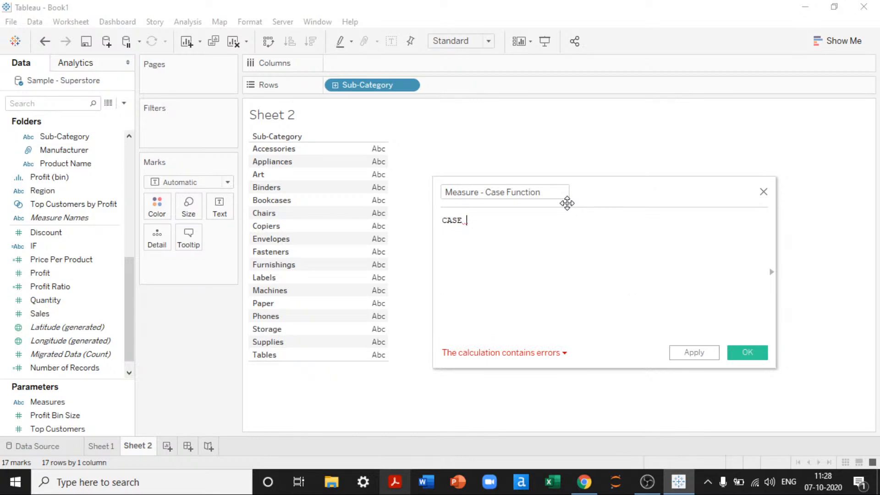
{"action": "type", "text": "[M"}
{"action": "key", "text": "Return"}
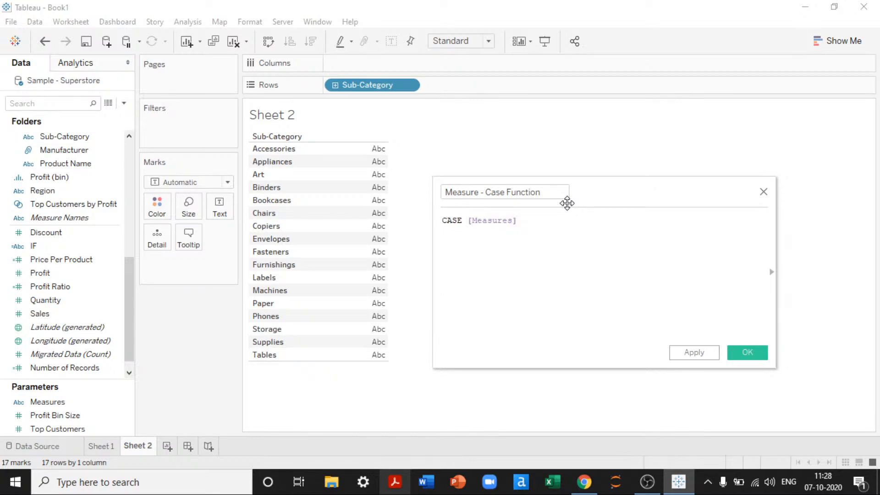
{"action": "key", "text": "Return"}
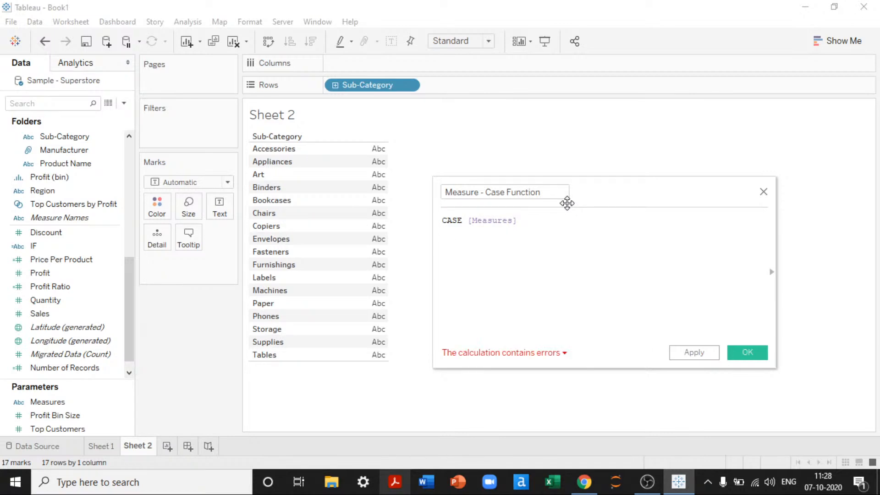
Add the branch WHEN 'Discount' THEN [Discount] to the CASE formula, below a blank line
{"action": "type", "text": "WHEN "}
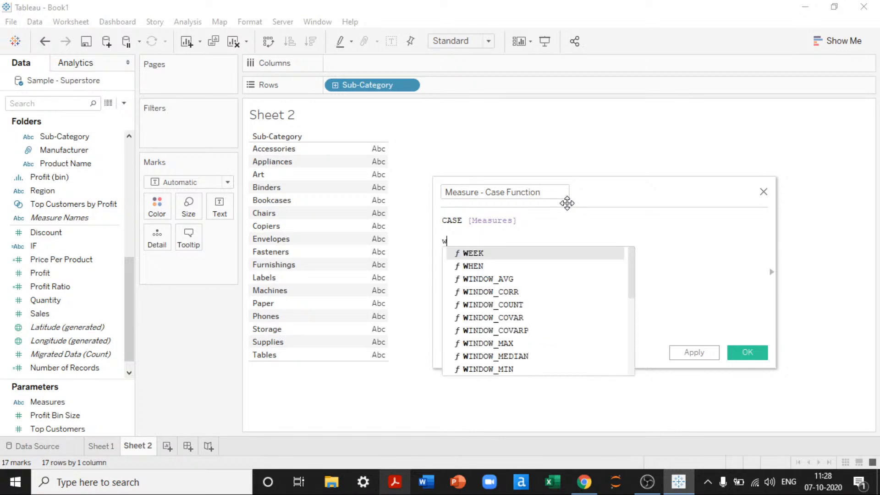
{"action": "type", "text": "'Discount;"}
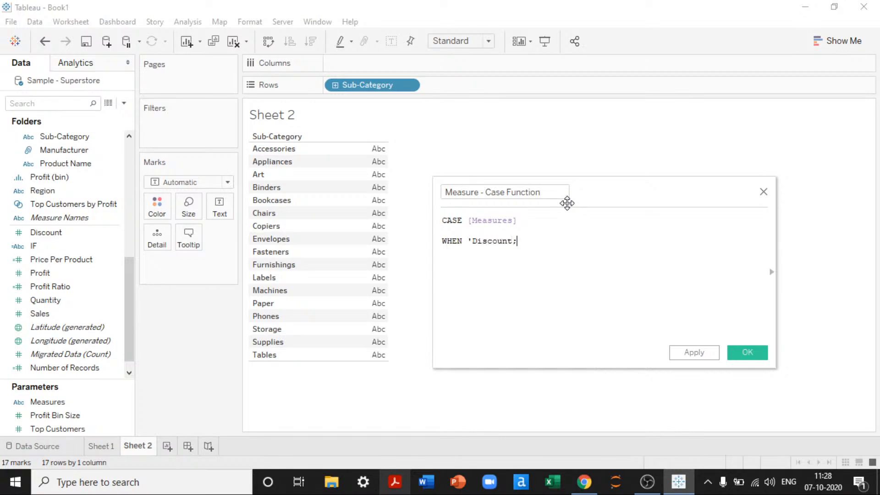
{"action": "key", "text": "BackSpace"}
{"action": "type", "text": "' THEN d"}
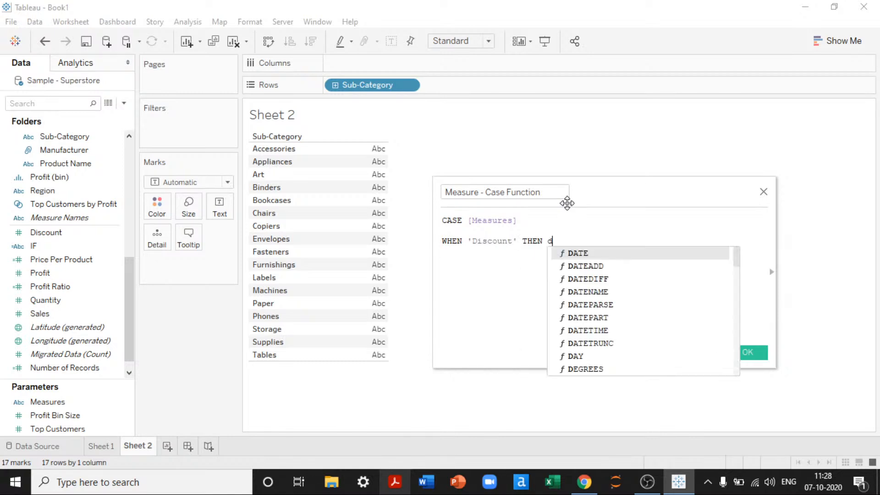
{"action": "type", "text": "is"}
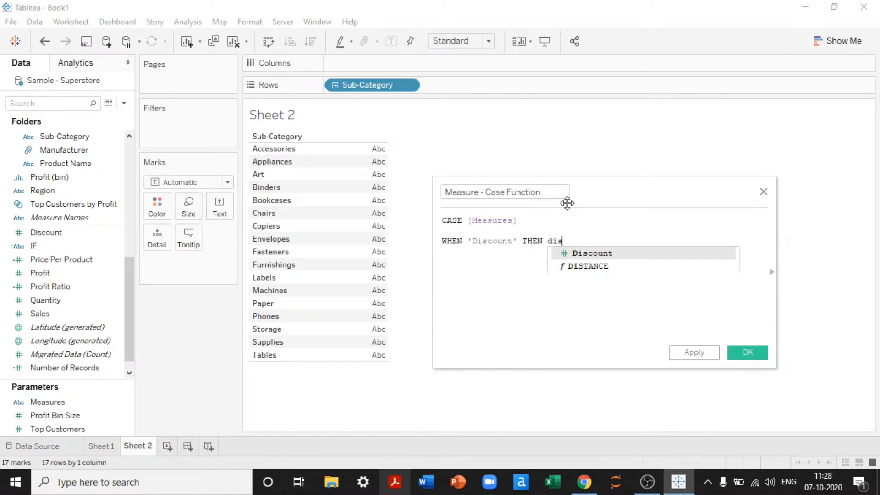
{"action": "key", "text": "Return"}
Add the branch WHEN 'Quantity' THEN [Quantity] on the next line of the CASE formula
{"action": "key", "text": "Return"}
{"action": "type", "text": "wh"}
{"action": "key", "text": "Return"}
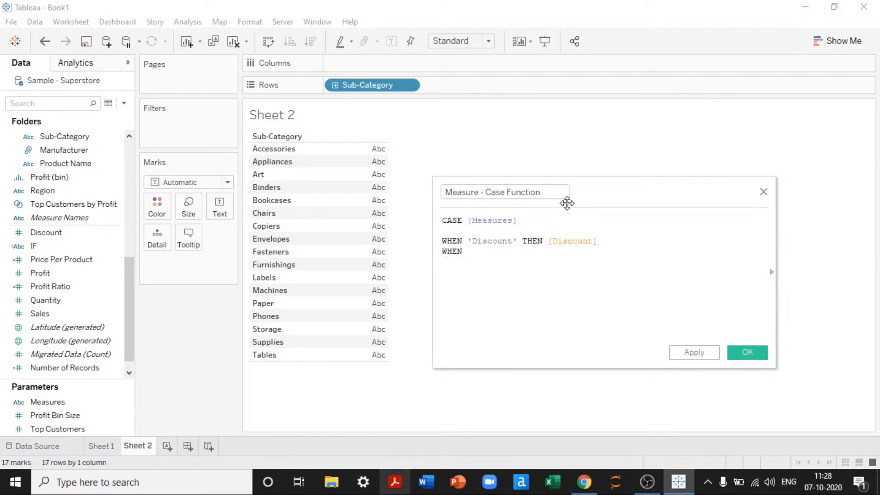
{"action": "type", "text": "'Quantity' THEN"}
{"action": "key", "text": "Return"}
{"action": "type", "text": "[Quantity]"}
{"action": "key", "text": "Return"}
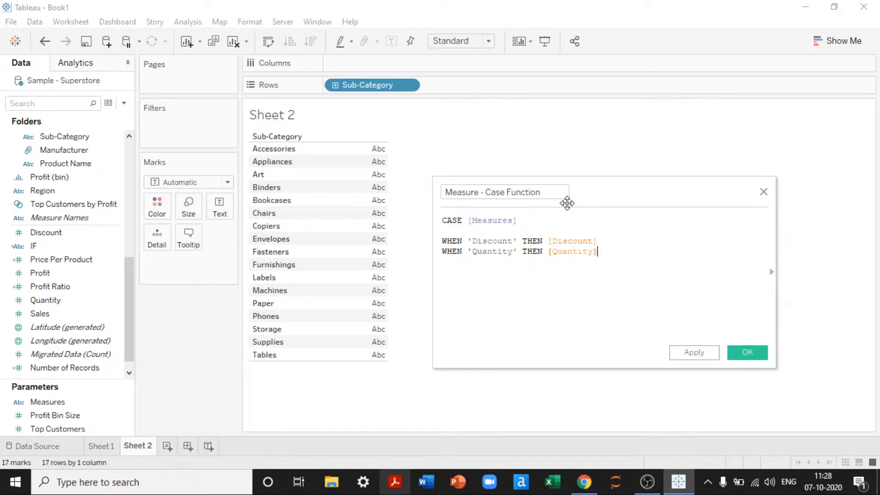
Add the branch WHEN 'Sales' THEN [Sales] below the Quantity branch
{"action": "type", "text": "whw"}
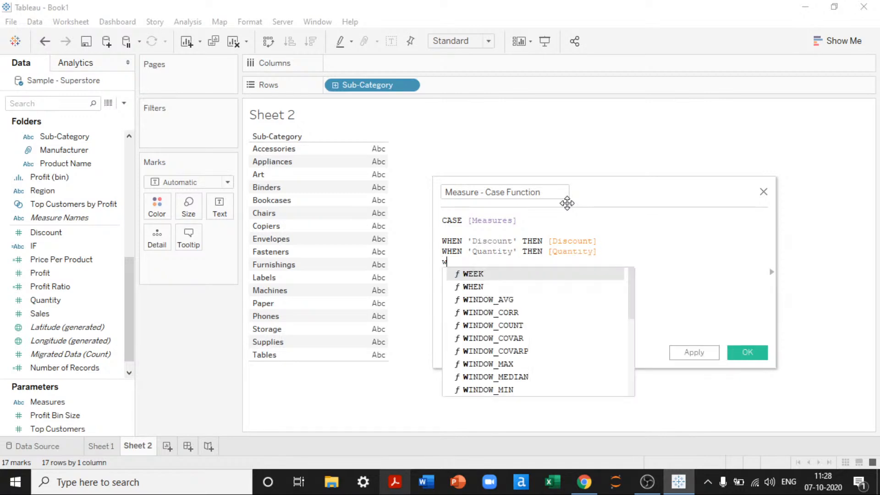
{"action": "key", "text": "BackSpace"}
{"action": "key", "text": "BackSpace"}
{"action": "key", "text": "BackSpace"}
{"action": "key", "text": "BackSpace"}
{"action": "type", "text": "e"}
{"action": "key", "text": "BackSpace"}
{"action": "key", "text": "BackSpace"}
{"action": "type", "text": "EN"}
{"action": "key", "text": "Tab"}
{"action": "type", "text": "'"}
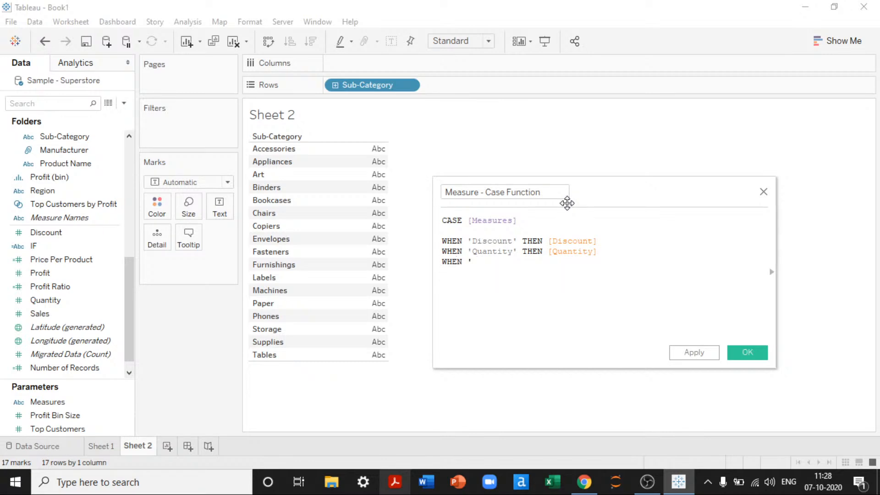
{"action": "type", "text": "Sales' t"}
{"action": "key", "text": "Down"}
{"action": "key", "text": "Tab"}
{"action": "type", "text": "'Sa"}
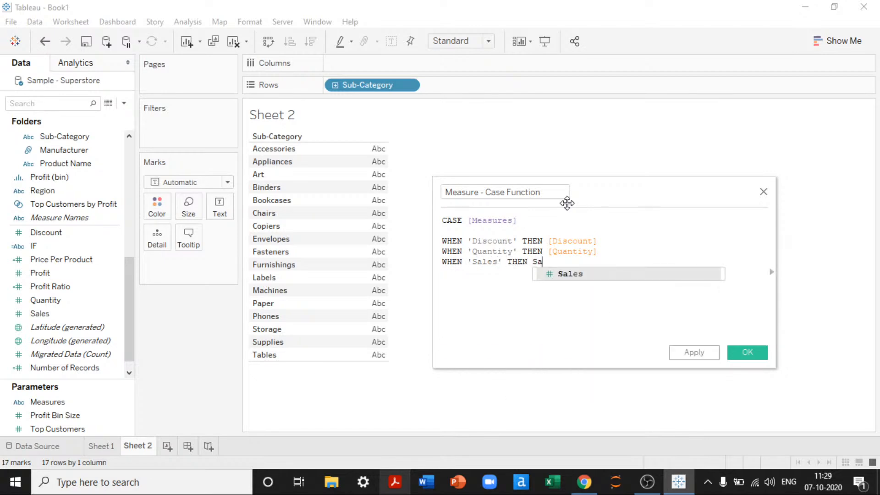
{"action": "key", "text": "Tab"}
Add the branch WHEN 'Profit' THEN [Profit] and close the CASE formula with END after a blank line
{"action": "type", "text": "WHEN ;"}
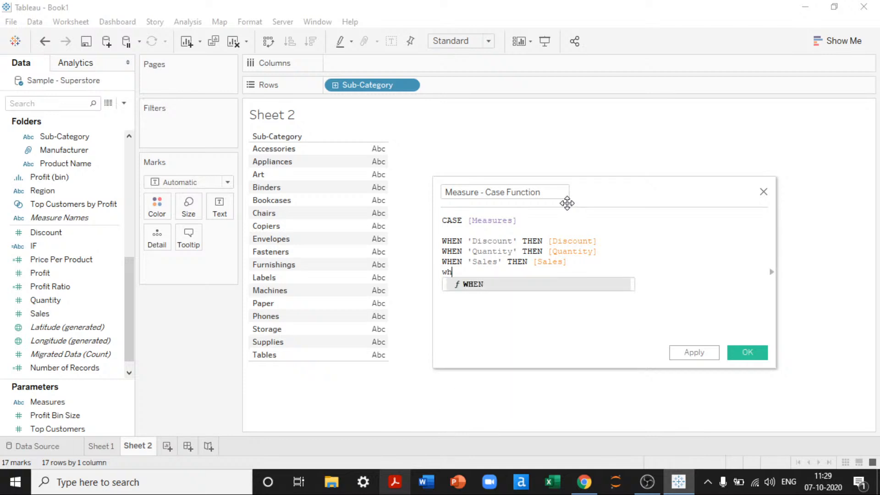
{"action": "key", "text": "BackSpace"}
{"action": "type", "text": "'Profit"}
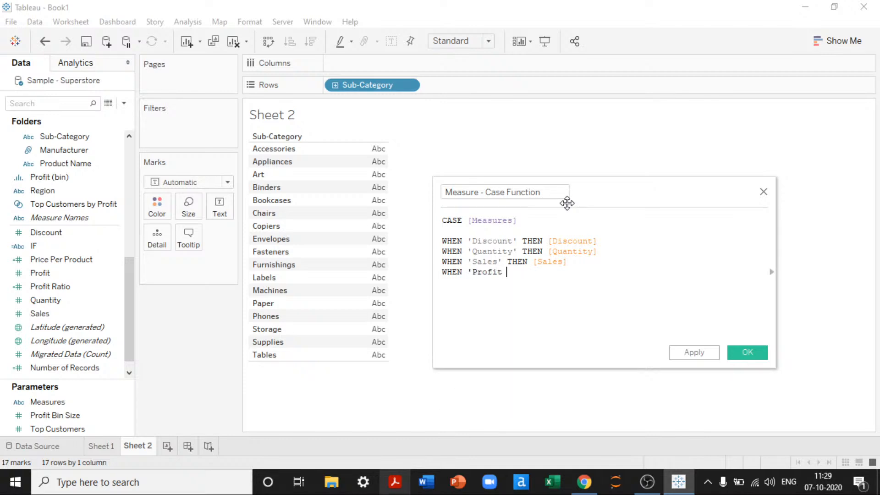
{"action": "type", "text": "' th"}
{"action": "key", "text": "Return"}
{"action": "type", "text": "pro"}
{"action": "key", "text": "Return"}
{"action": "key", "text": "Return"}
{"action": "key", "text": "Return"}
{"action": "type", "text": "en"}
{"action": "key", "text": "Return"}
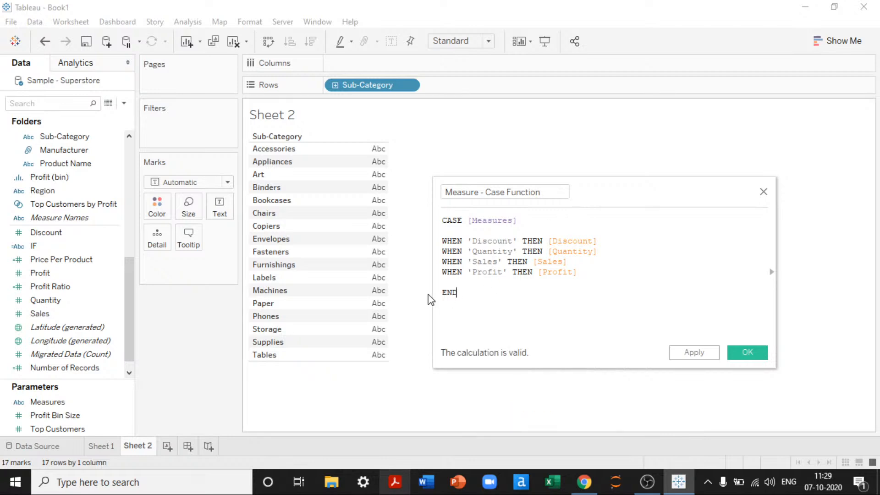
{"action": "double_click", "coordinate": [527, 300]}
{"action": "left_click", "coordinate": [547, 321]}
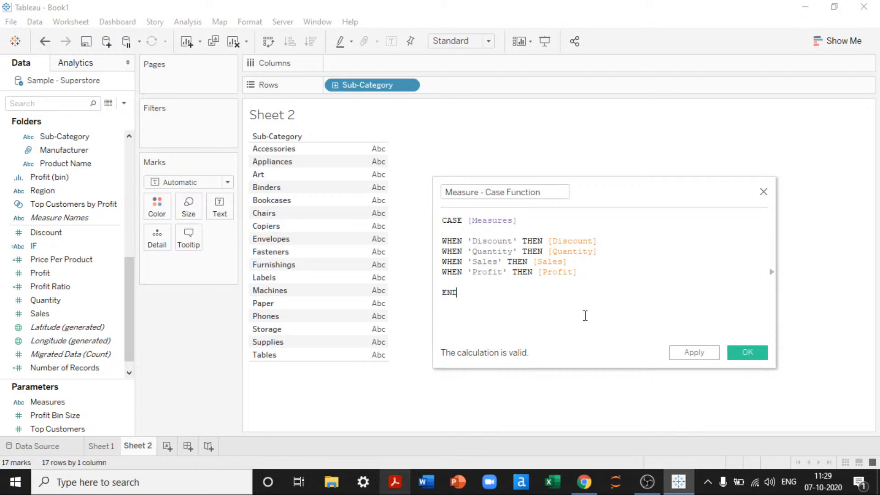
Apply and save the Measure - Case Function field, and display it as values in the Sub-Category table
{"action": "left_click", "coordinate": [694, 352]}
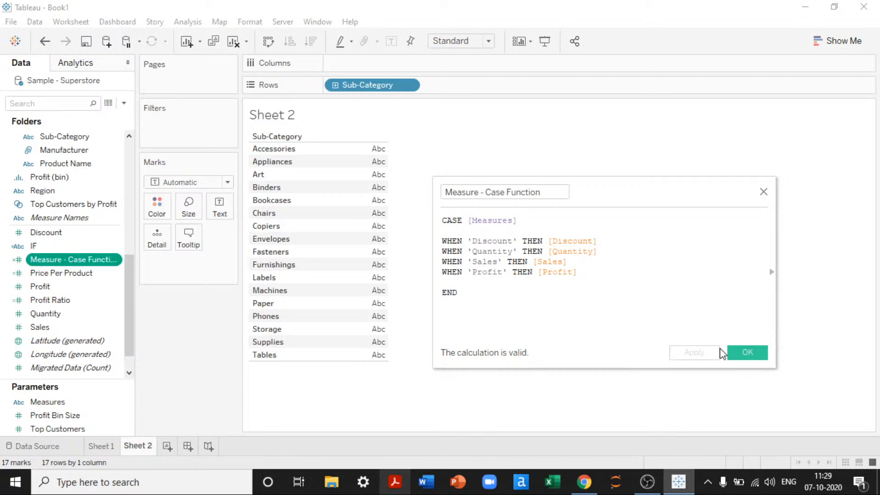
{"action": "left_click", "coordinate": [742, 353]}
{"action": "left_click_drag", "start_coordinate": [69, 265], "coordinate": [231, 215]}
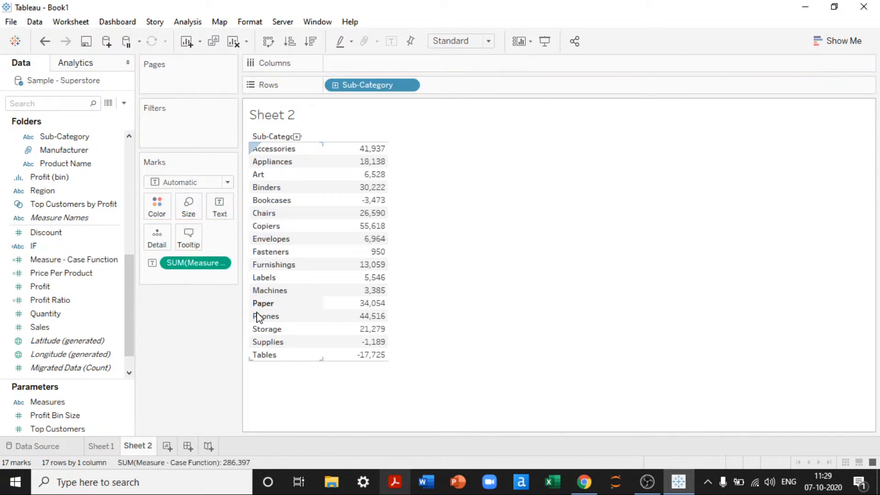
Show the Measures parameter control and test it with Sales, Quantity and Discount, returning it to Profit
{"action": "right_click", "coordinate": [73, 404]}
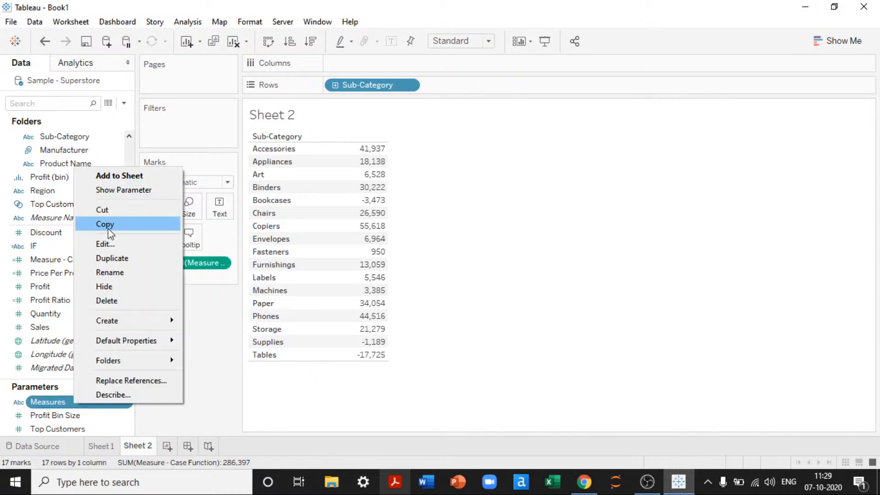
{"action": "left_click", "coordinate": [107, 192]}
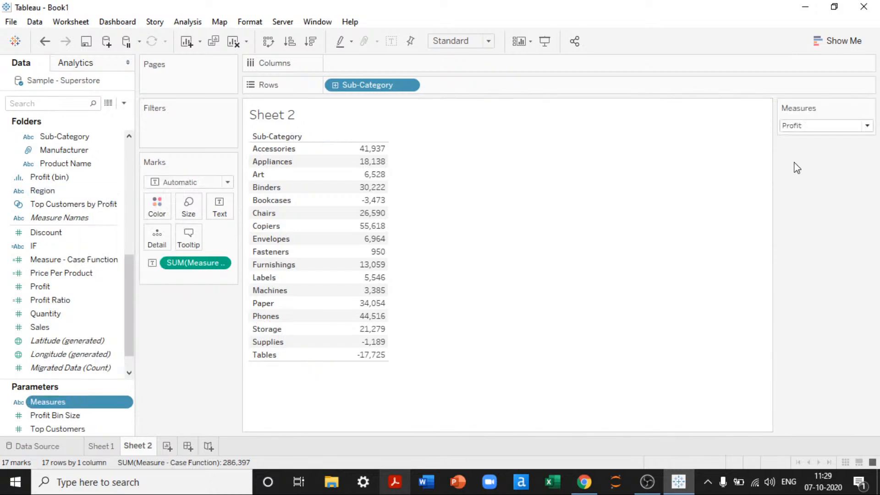
{"action": "left_click", "coordinate": [801, 128]}
{"action": "left_click", "coordinate": [803, 149]}
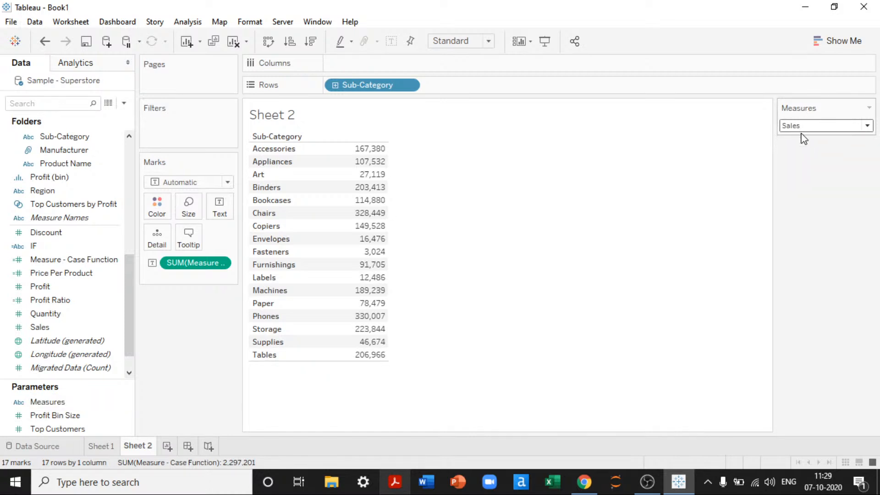
{"action": "left_click", "coordinate": [799, 131]}
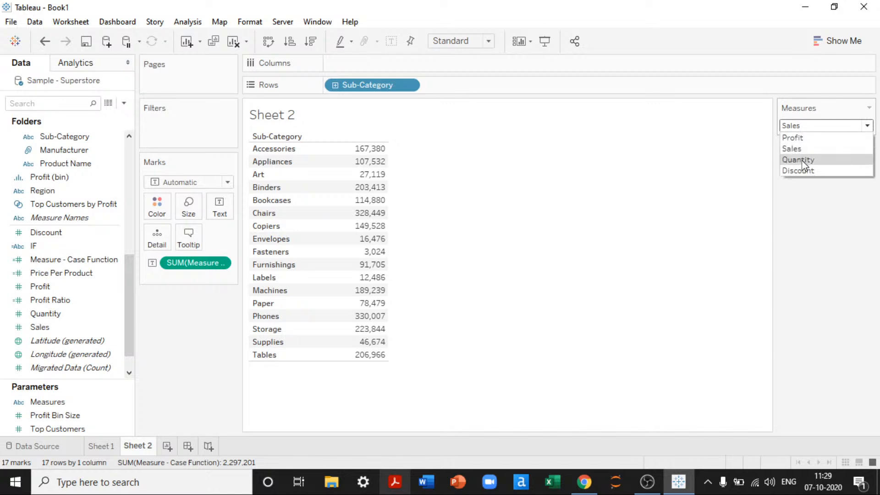
{"action": "left_click", "coordinate": [802, 160]}
{"action": "left_click", "coordinate": [822, 127]}
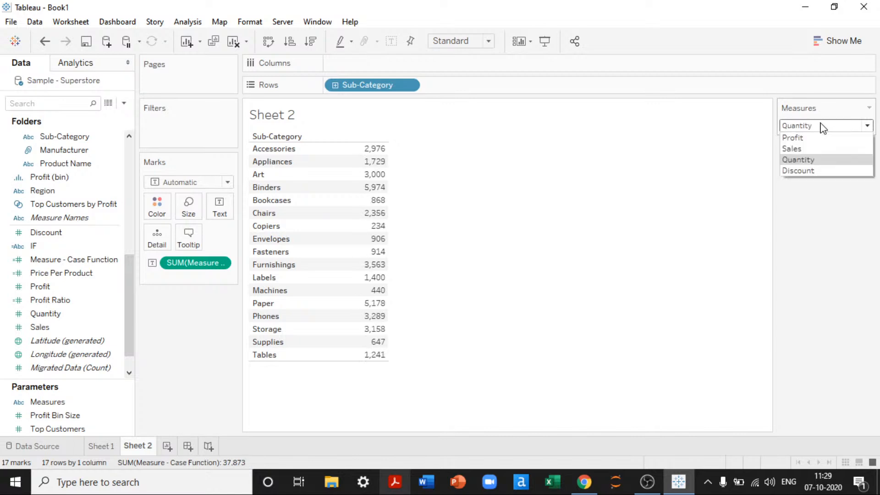
{"action": "left_click", "coordinate": [793, 174]}
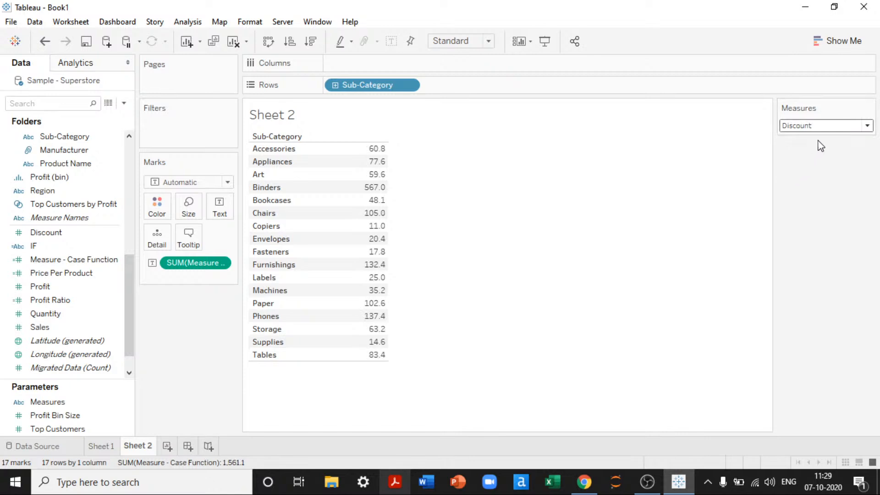
{"action": "left_click", "coordinate": [799, 125]}
{"action": "left_click", "coordinate": [794, 138]}
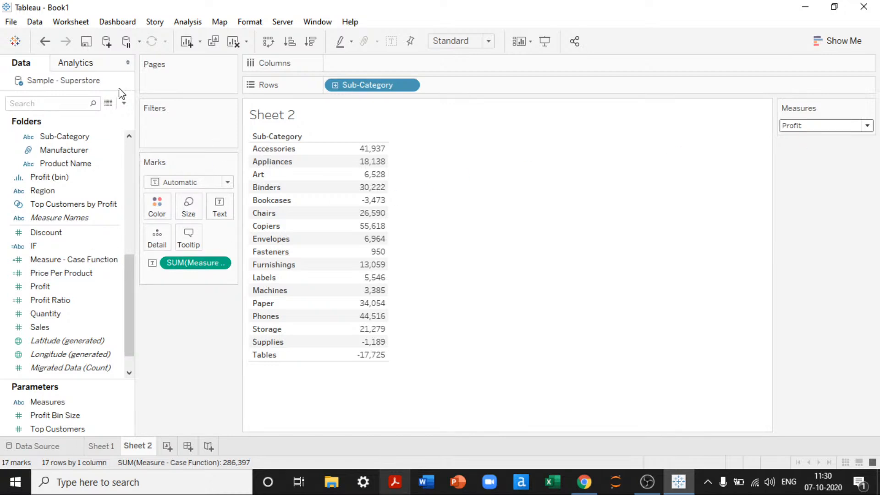
Open the IF calculated field for editing and view the Logical functions in the function reference
{"action": "right_click", "coordinate": [39, 246]}
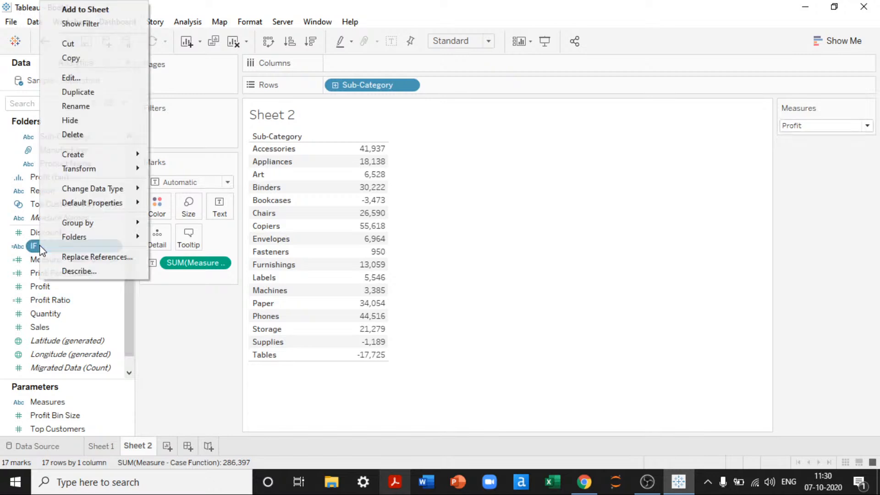
{"action": "left_click", "coordinate": [73, 77]}
{"action": "left_click_drag", "start_coordinate": [603, 200], "coordinate": [458, 183]}
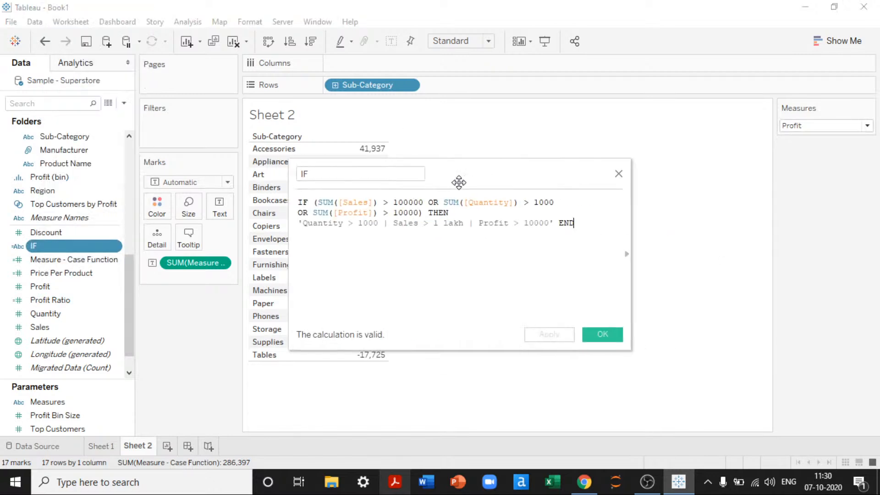
{"action": "left_click", "coordinate": [625, 254]}
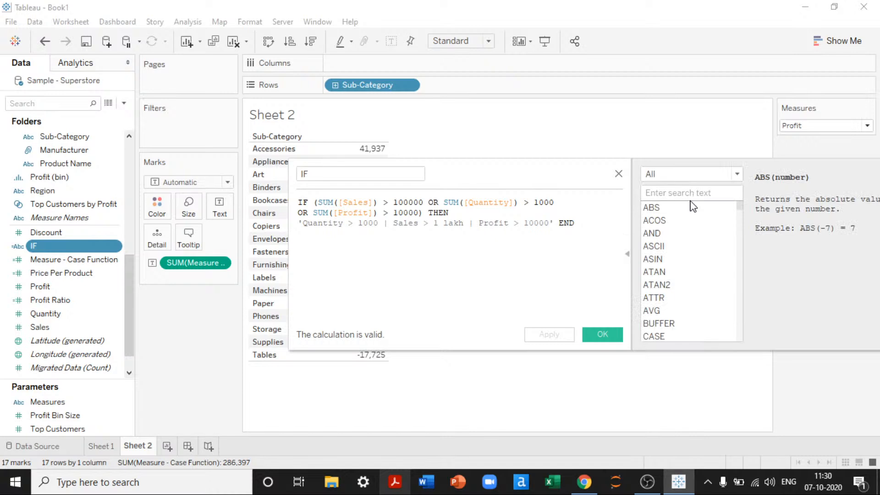
{"action": "left_click", "coordinate": [679, 174]}
{"action": "left_click", "coordinate": [668, 242]}
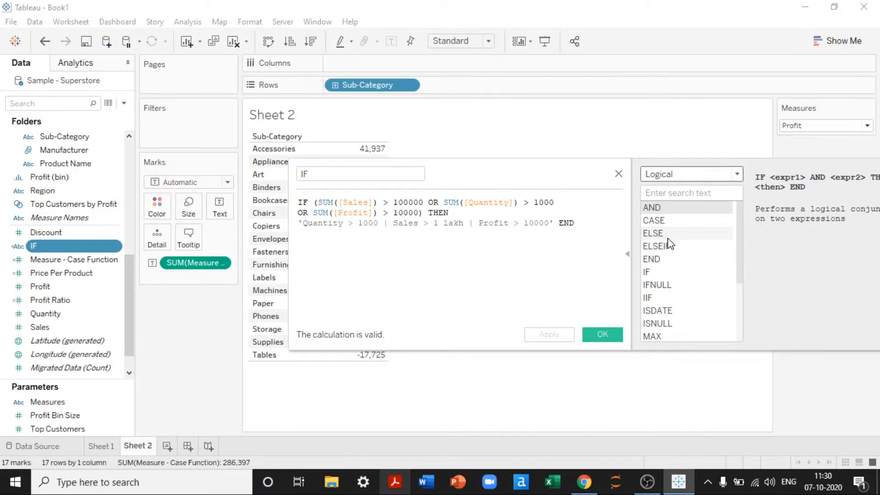
{"action": "left_click", "coordinate": [626, 254]}
Add the IF field to Rows after Sub-Category, and postpone the Citrix Workspace update reminder
{"action": "left_click_drag", "start_coordinate": [494, 182], "coordinate": [693, 181]}
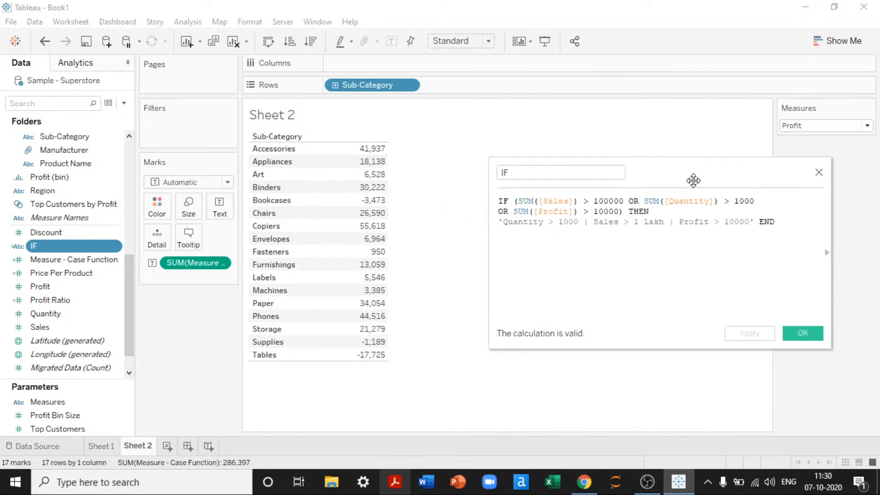
{"action": "left_click_drag", "start_coordinate": [71, 251], "coordinate": [503, 92]}
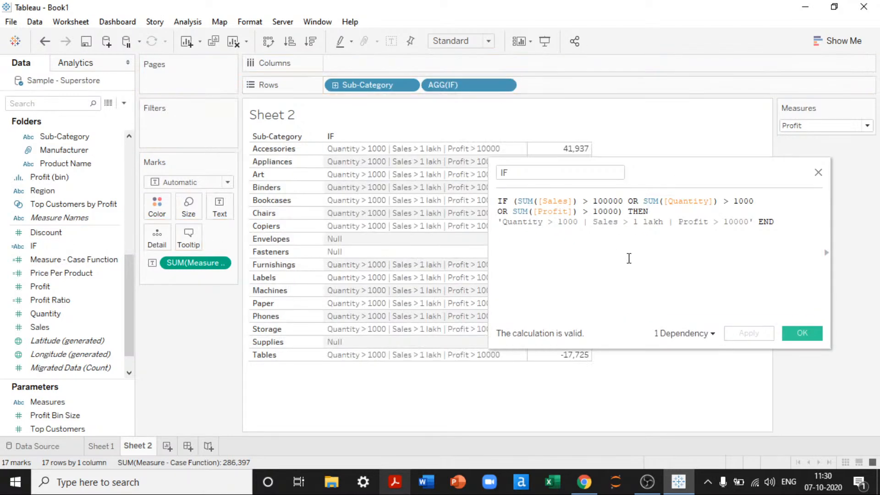
{"action": "left_click", "coordinate": [709, 173]}
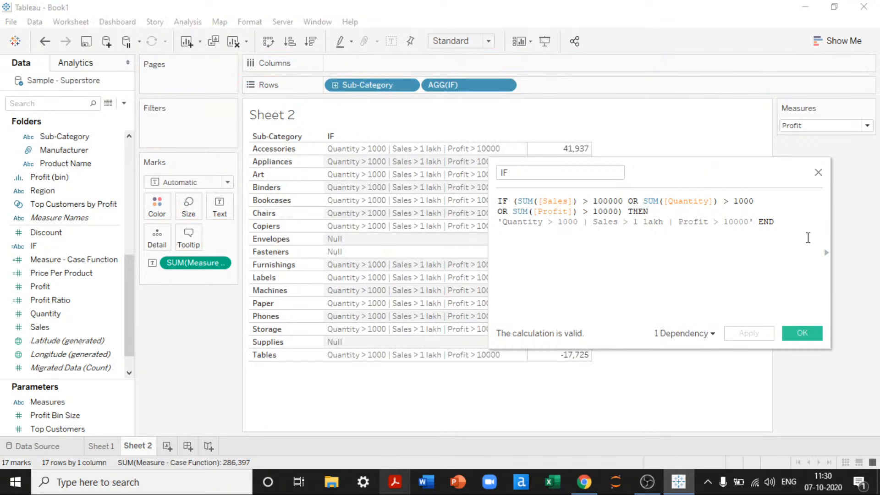
{"action": "left_click_drag", "start_coordinate": [653, 183], "coordinate": [729, 252]}
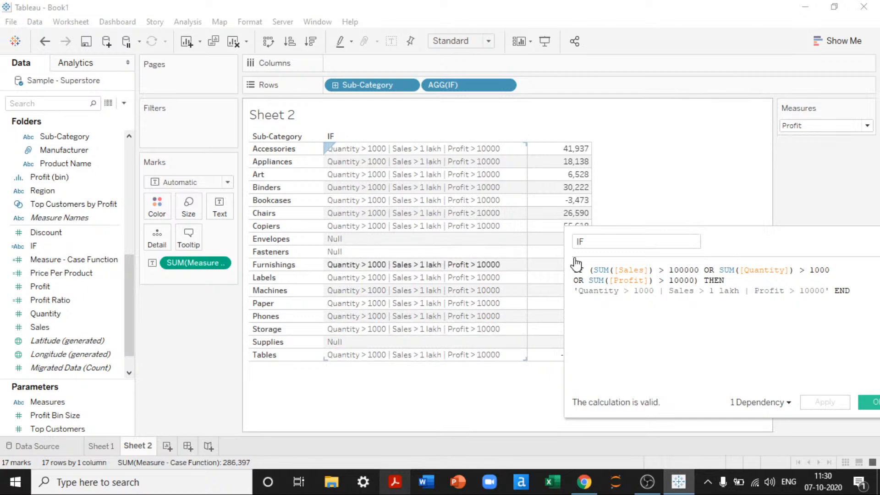
{"action": "left_click_drag", "start_coordinate": [737, 239], "coordinate": [592, 87]}
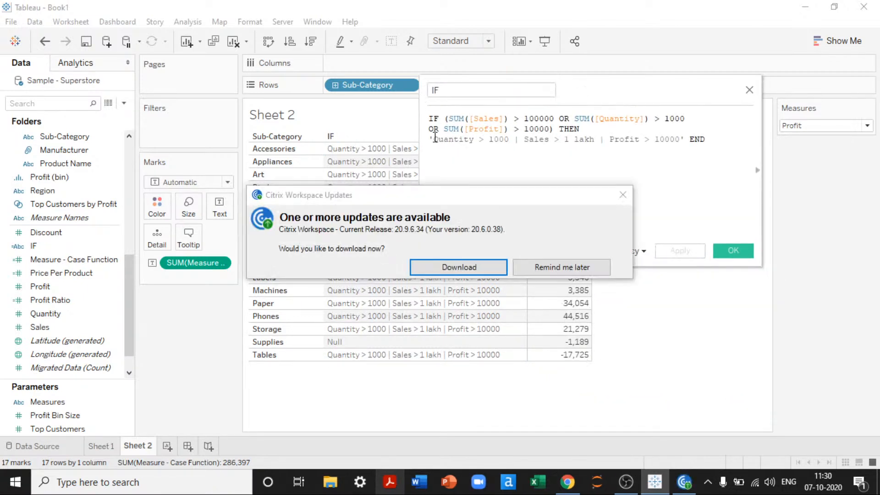
{"action": "left_click", "coordinate": [543, 268]}
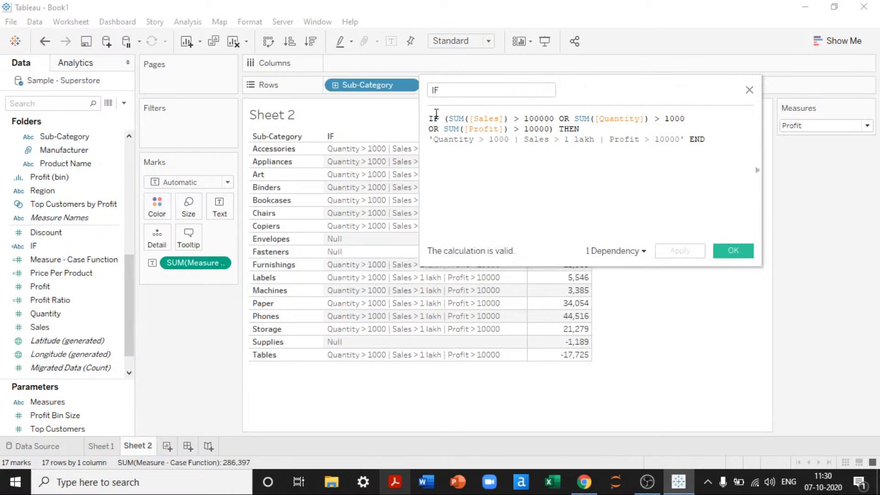
Start the formula with IFNULL( above the existing IF expression, separated by a blank line
{"action": "key", "text": "Return"}
{"action": "key", "text": "Return"}
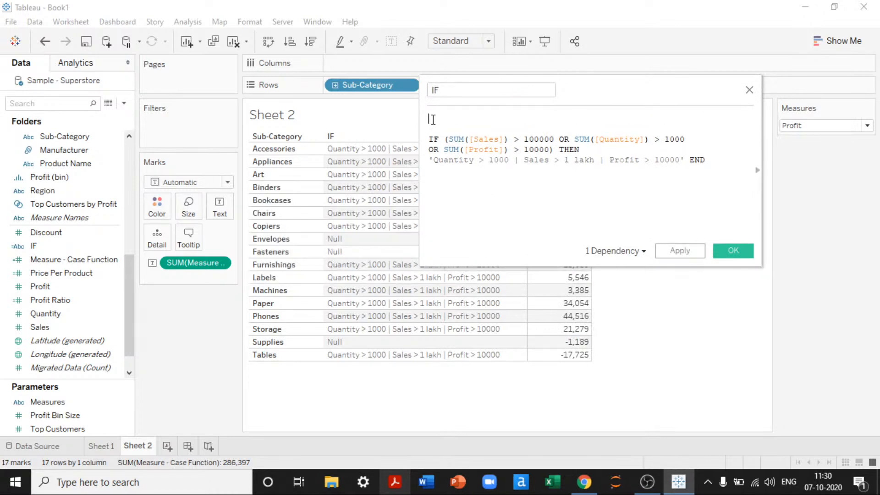
{"action": "type", "text": "IF"}
{"action": "key", "text": "Down"}
{"action": "key", "text": "Return"}
{"action": "key", "text": "Delete"}
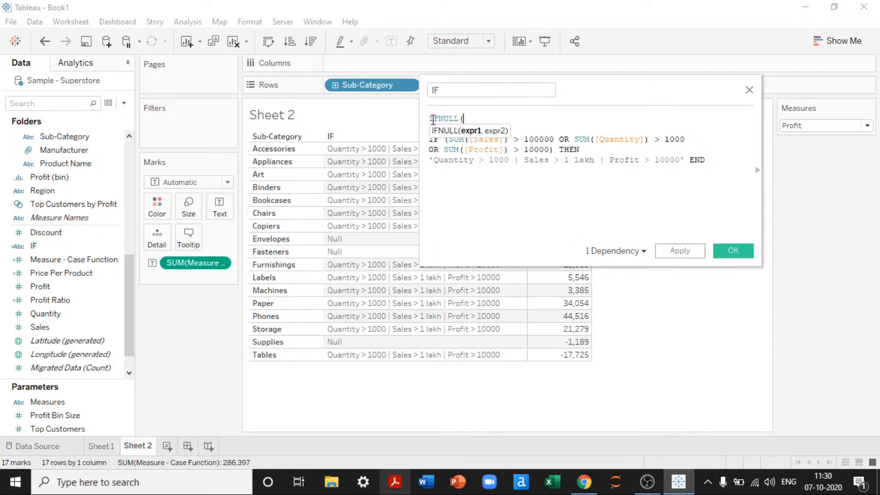
Add a comma after END and the fallback text "Poorly Performing Sub-Categories" on the next line of the formula
{"action": "left_click", "coordinate": [729, 160]}
{"action": "type", "text": ","}
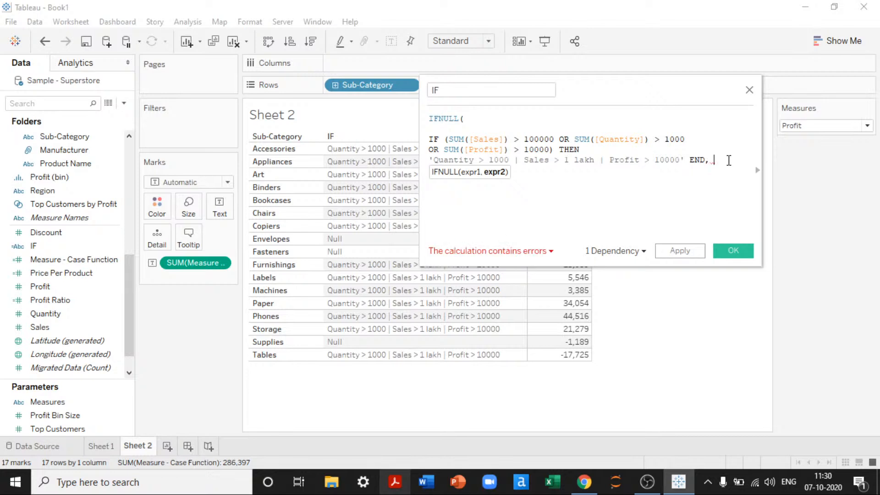
{"action": "key", "text": "Return"}
{"action": "type", "text": "\""}
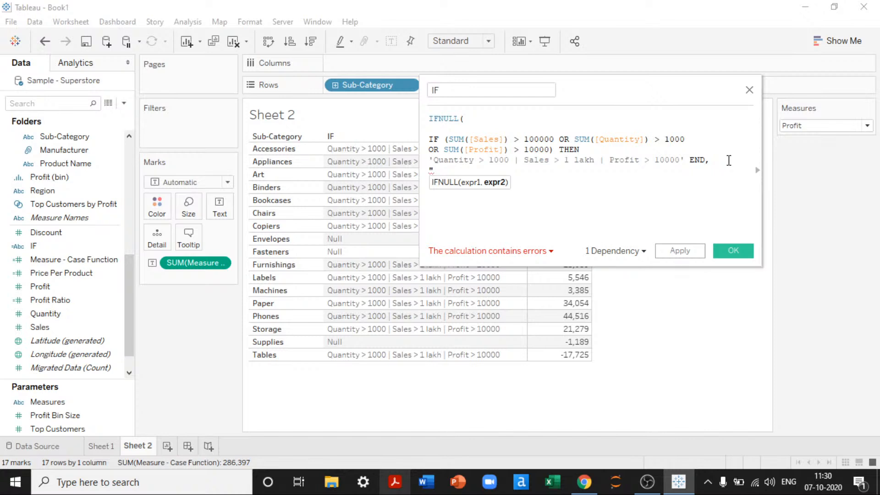
{"action": "type", "text": "Poorlt y Performing Sub-"}
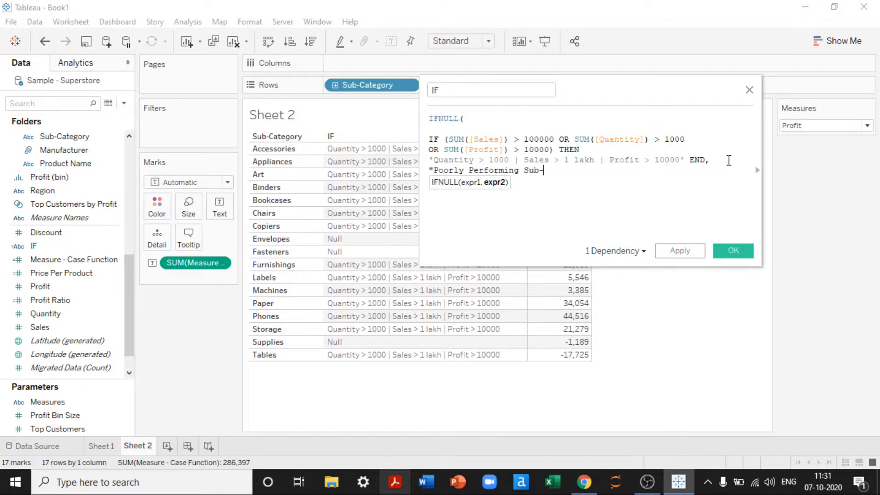
{"action": "type", "text": "Categories'"}
{"action": "key", "text": "Return"}
{"action": "key", "text": "BackSpace"}
{"action": "type", "text": "\""}
Close the IFNULL function with a parenthesis after the fallback text, and move the comma after END onto its own line
{"action": "key", "text": "Return"}
{"action": "key", "text": "Return"}
{"action": "type", "text": "r"}
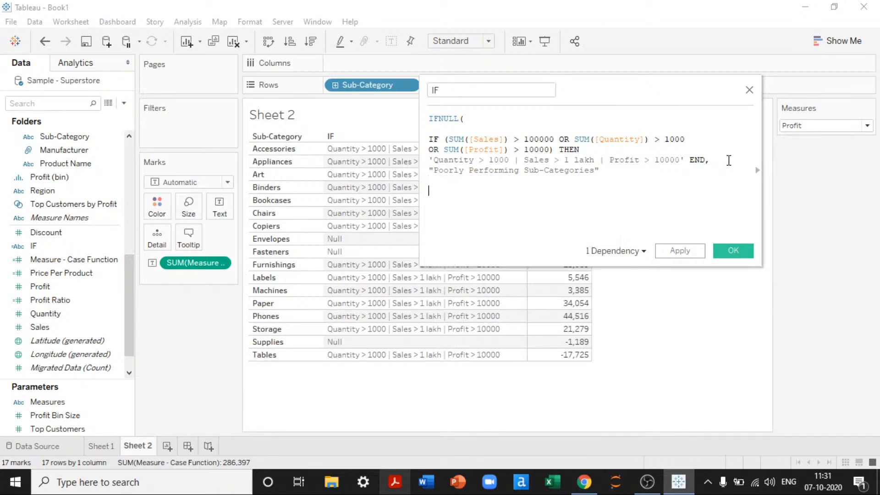
{"action": "key", "text": "BackSpace"}
{"action": "key", "text": "BackSpace"}
{"action": "key", "text": "BackSpace"}
{"action": "type", "text": ")"}
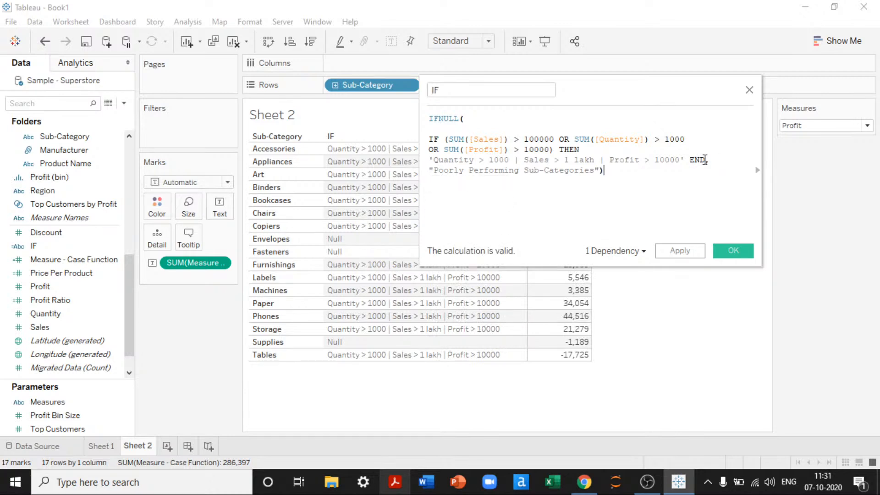
{"action": "left_click", "coordinate": [705, 159]}
{"action": "key", "text": "Return"}
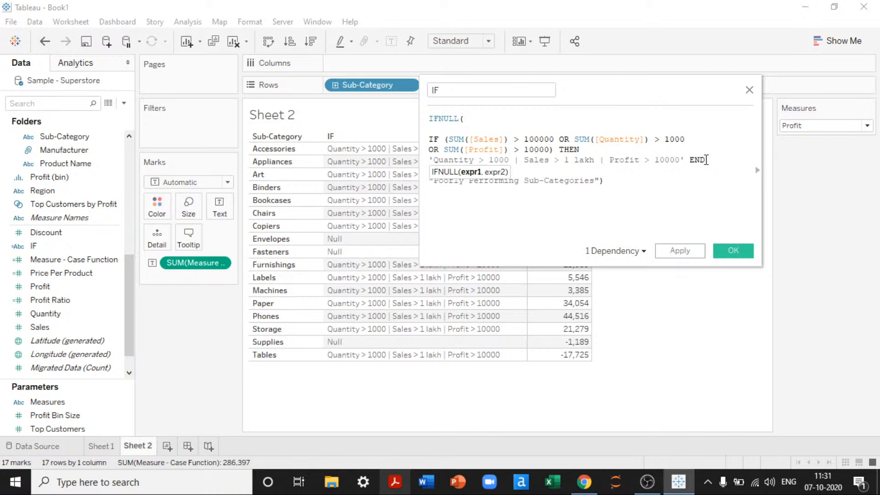
{"action": "left_click", "coordinate": [635, 214]}
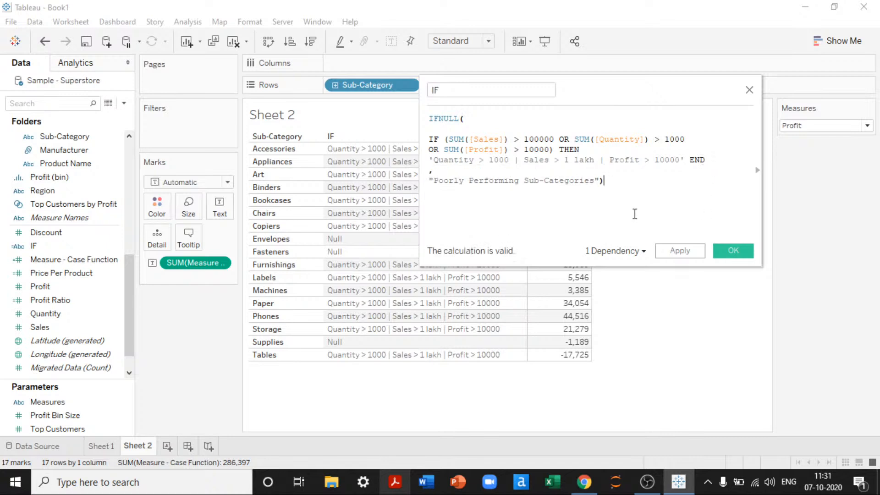
Review IFNULL's IF expression and fallback text by highlighting them, and apply and save the edited IF calculation
{"action": "left_click_drag", "start_coordinate": [708, 160], "coordinate": [429, 140]}
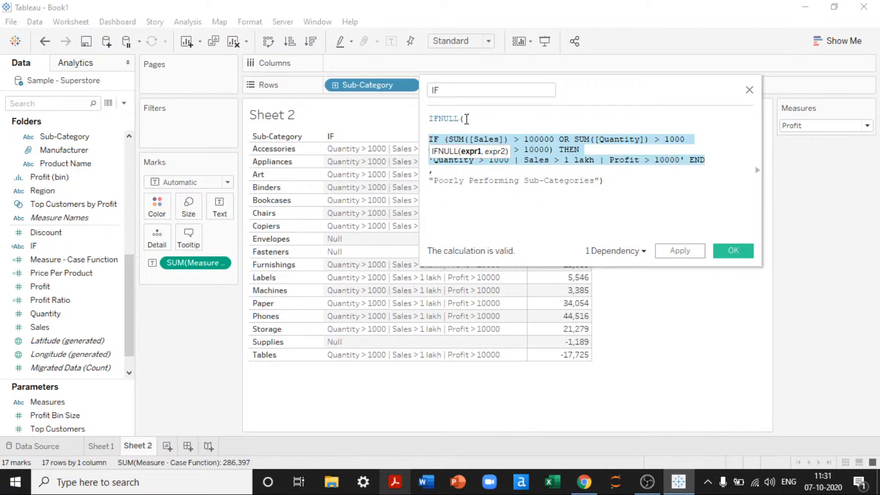
{"action": "left_click", "coordinate": [466, 119]}
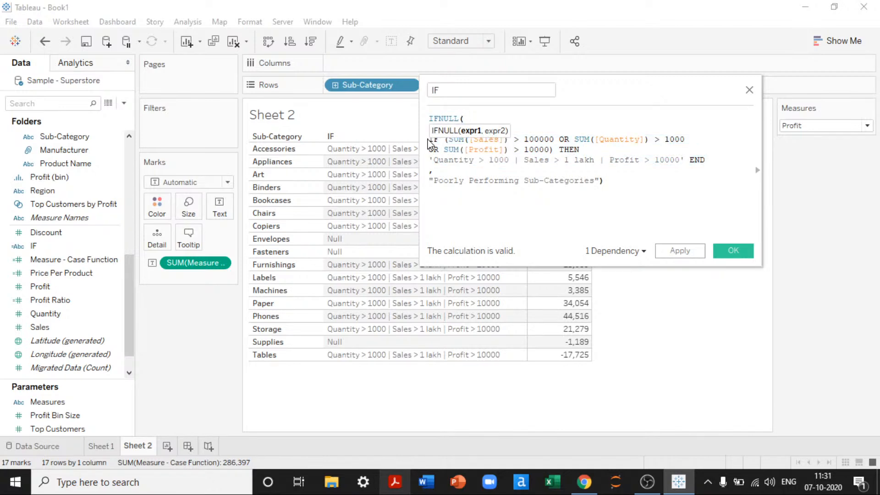
{"action": "left_click_drag", "start_coordinate": [429, 139], "coordinate": [713, 161]}
{"action": "left_click", "coordinate": [713, 161]}
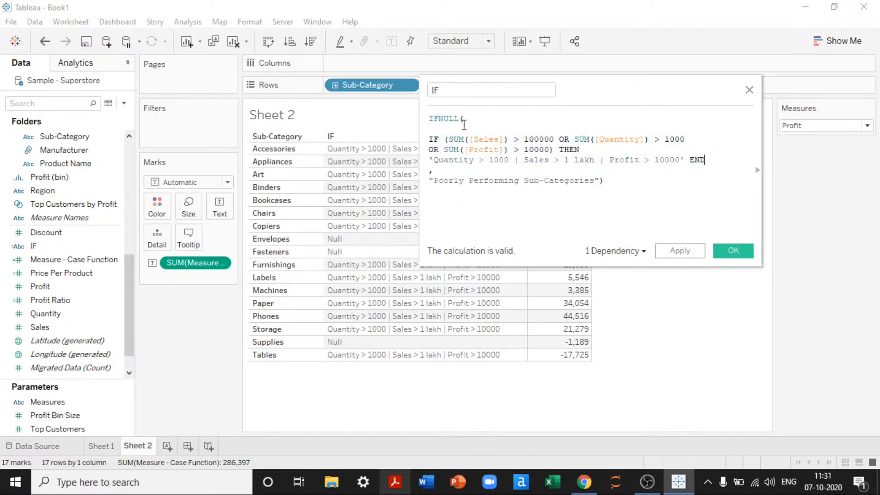
{"action": "left_click", "coordinate": [434, 172]}
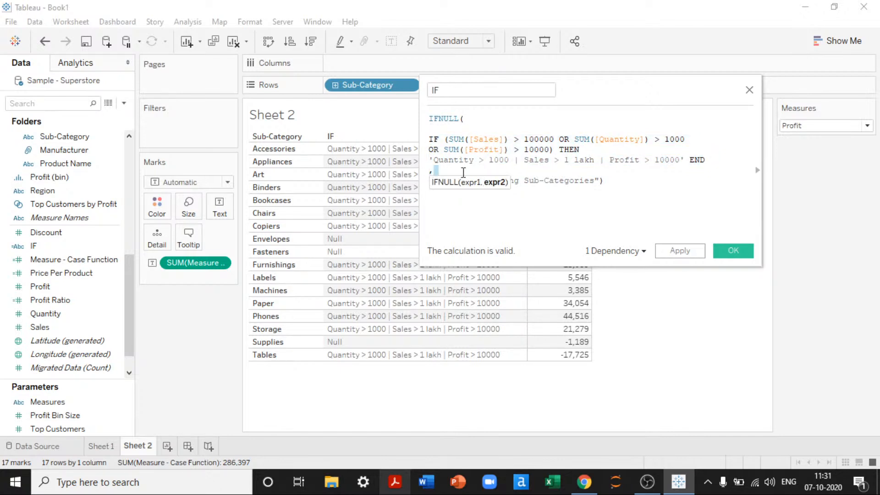
{"action": "left_click_drag", "start_coordinate": [434, 181], "coordinate": [597, 183]}
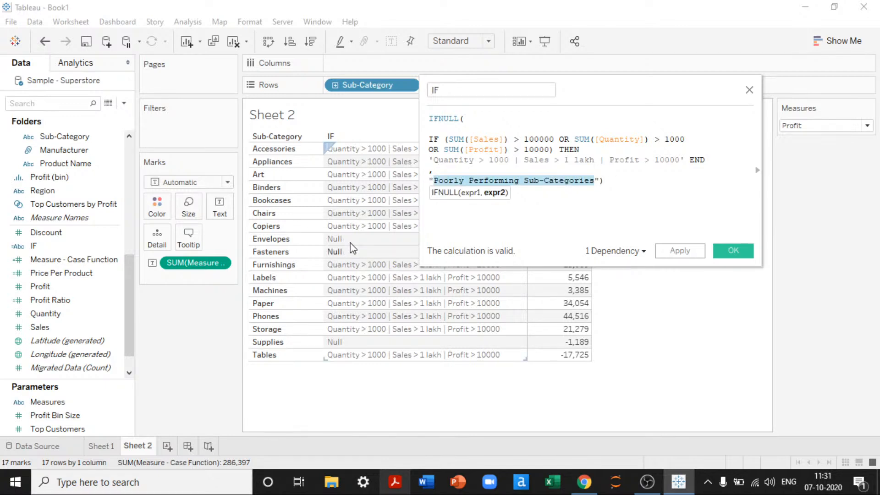
{"action": "left_click", "coordinate": [679, 251]}
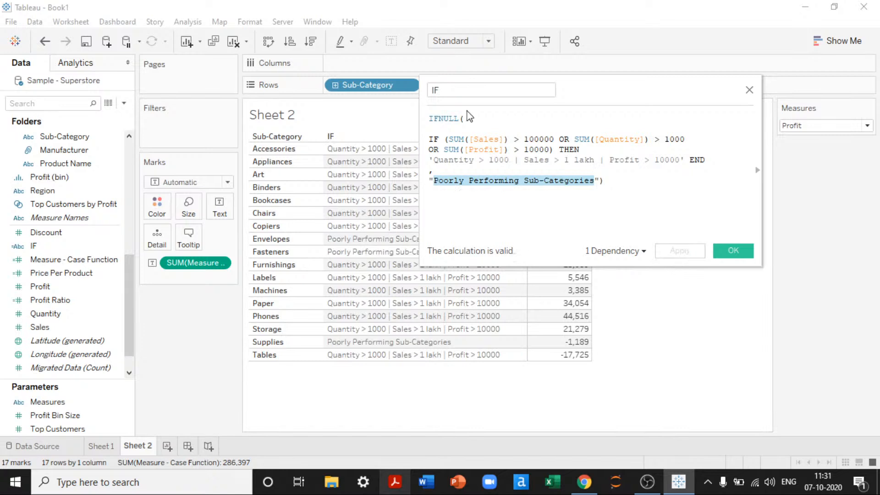
{"action": "left_click", "coordinate": [739, 252]}
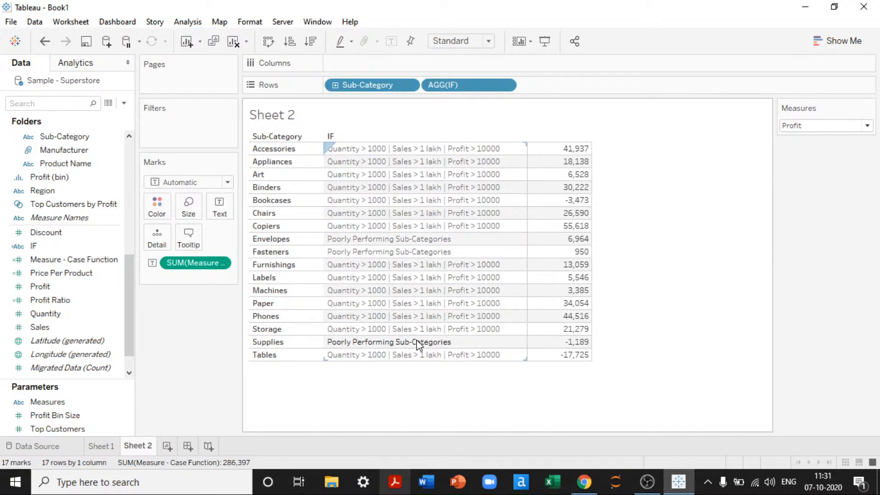
Open the IF calculation for editing, widen its editor and move it over the lower part of the view
{"action": "left_click", "coordinate": [115, 286]}
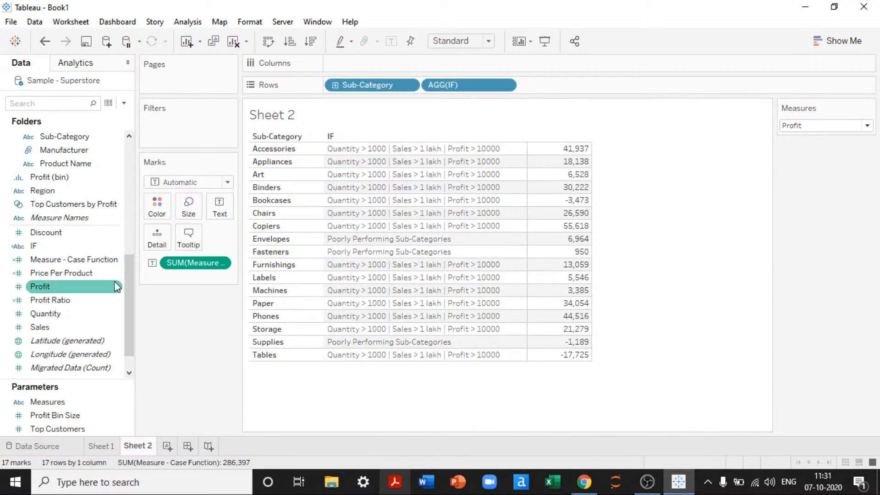
{"action": "right_click", "coordinate": [53, 246]}
{"action": "left_click", "coordinate": [107, 78]}
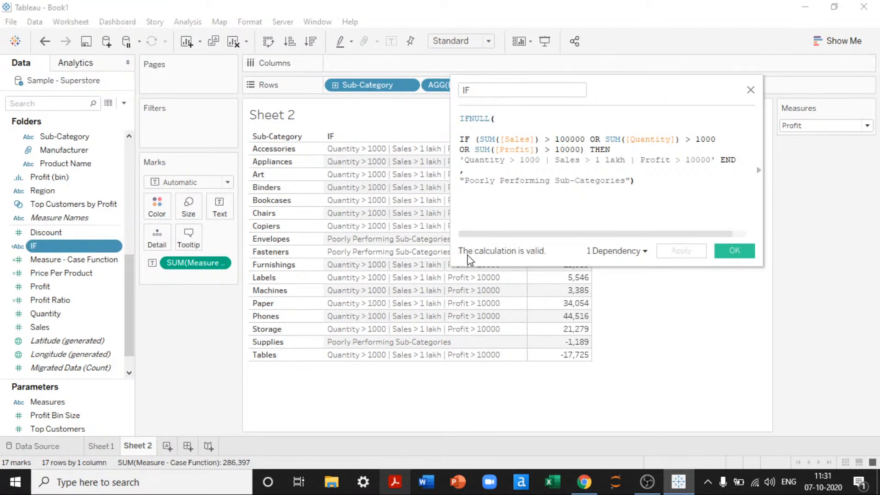
{"action": "left_click_drag", "start_coordinate": [452, 261], "coordinate": [323, 254]}
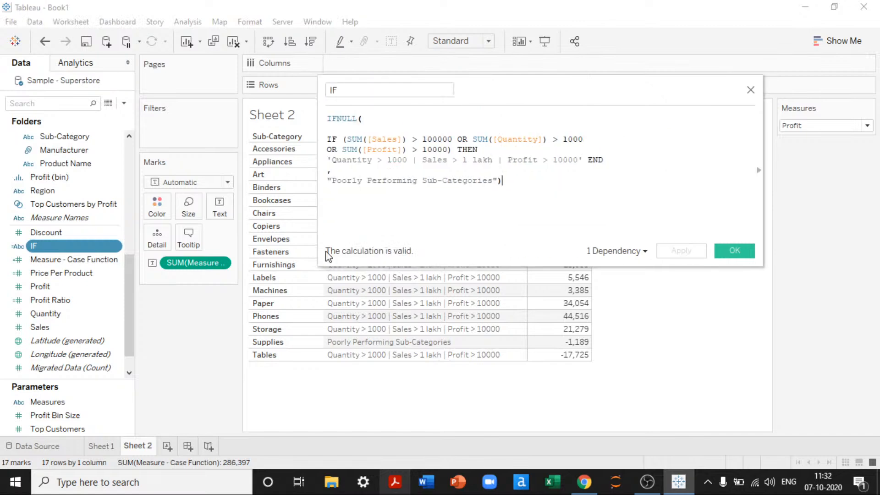
{"action": "left_click_drag", "start_coordinate": [477, 91], "coordinate": [358, 224]}
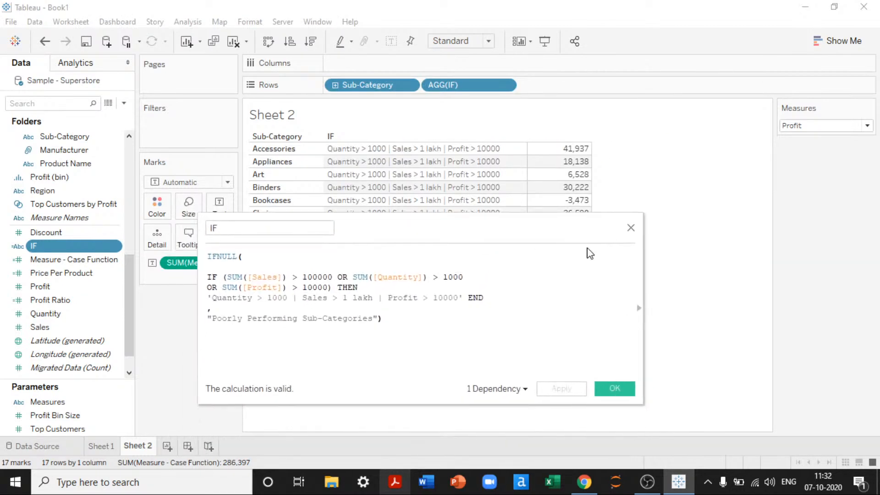
Look up the IIF syntax and description in the Logical function reference, and close the reference
{"action": "left_click", "coordinate": [637, 309]}
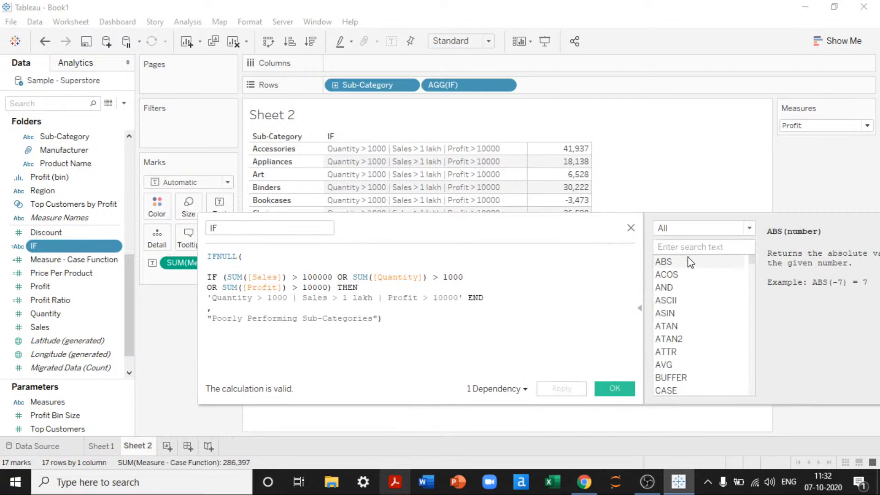
{"action": "left_click", "coordinate": [680, 228]}
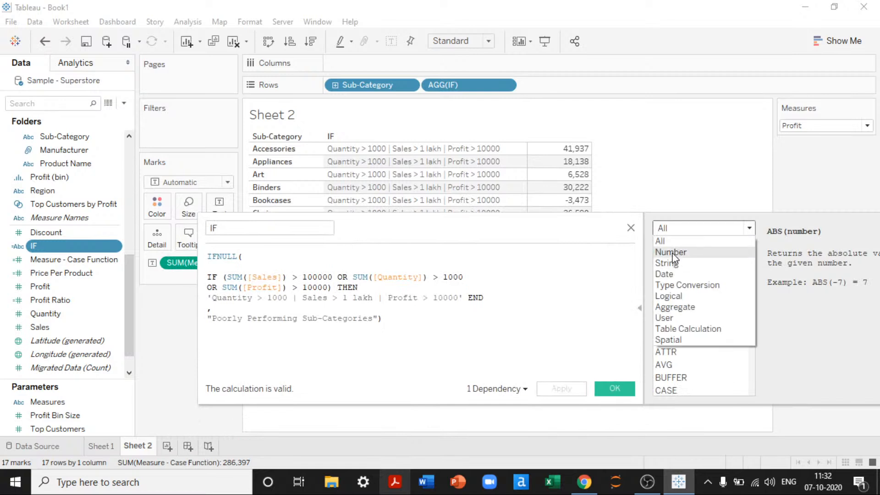
{"action": "left_click", "coordinate": [672, 300]}
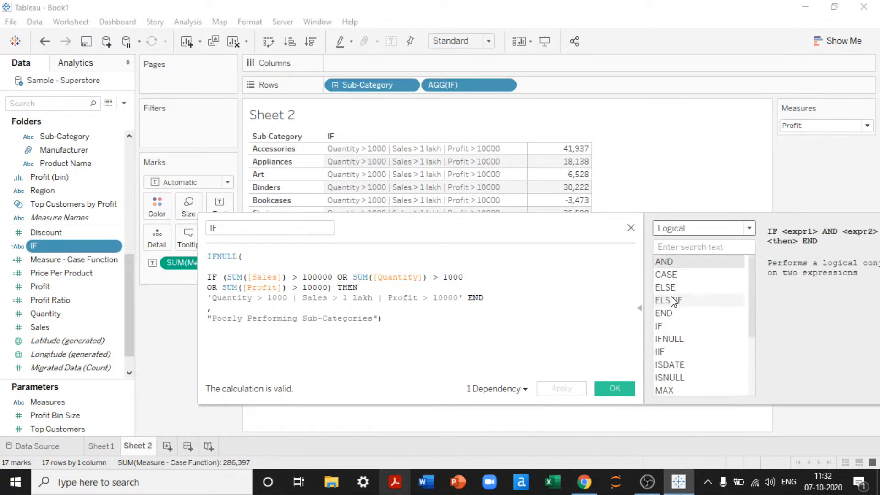
{"action": "left_click", "coordinate": [671, 353]}
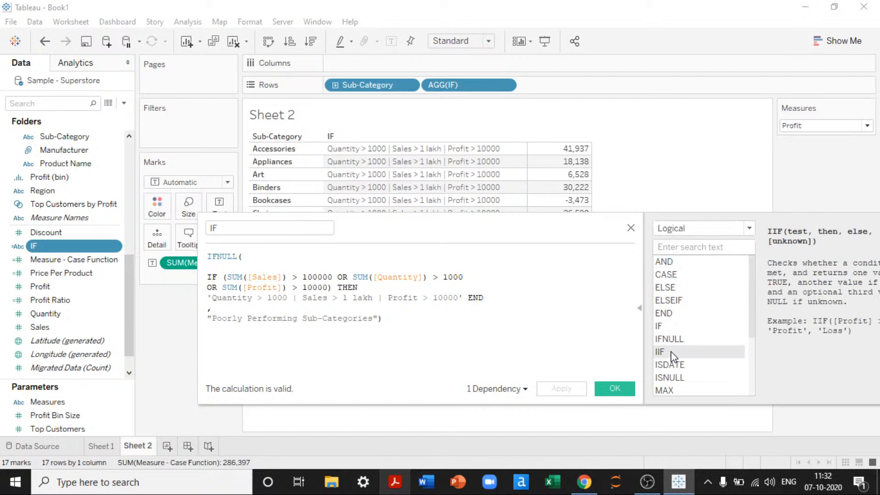
{"action": "left_click", "coordinate": [639, 308]}
{"action": "left_click_drag", "start_coordinate": [479, 233], "coordinate": [716, 222]}
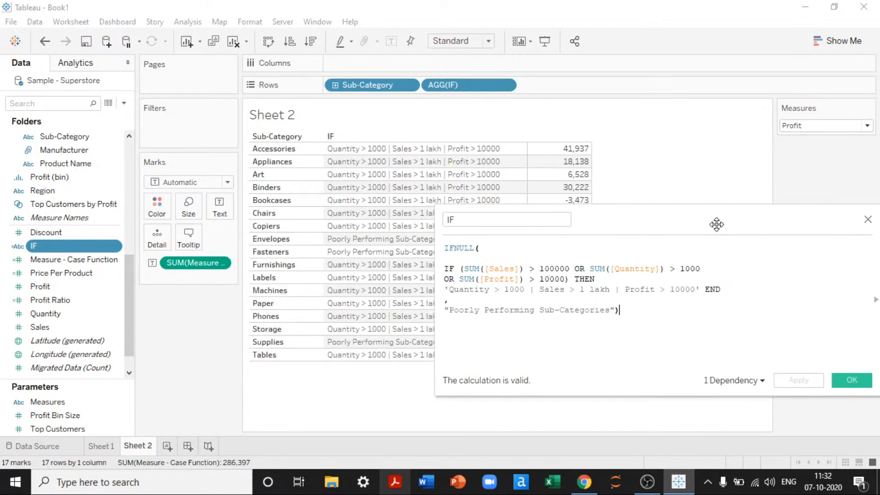
Remove the IFNULL( opening, the comma and the "Poorly Performing Sub-Categories" fallback with its closing parenthesis from around the IF expression
{"action": "key", "text": "ctrl+a"}
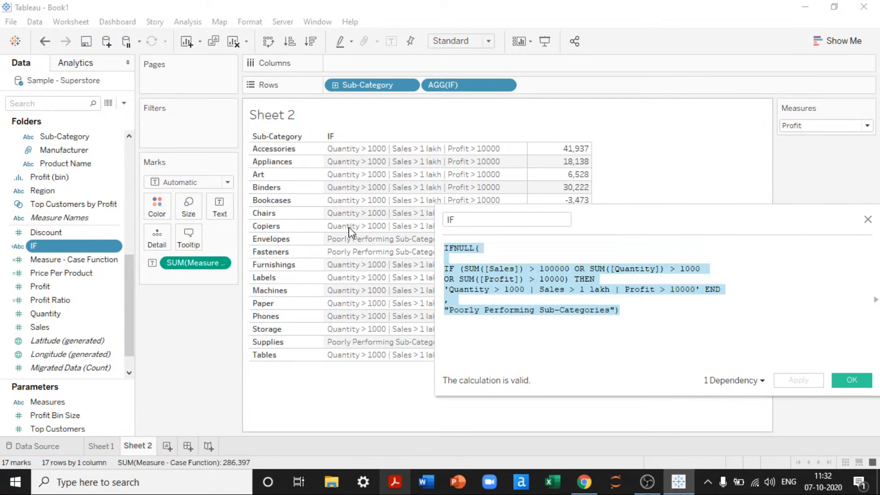
{"action": "left_click", "coordinate": [529, 328]}
{"action": "left_click_drag", "start_coordinate": [490, 255], "coordinate": [444, 248]}
{"action": "key", "text": "Delete"}
{"action": "key", "text": "Delete"}
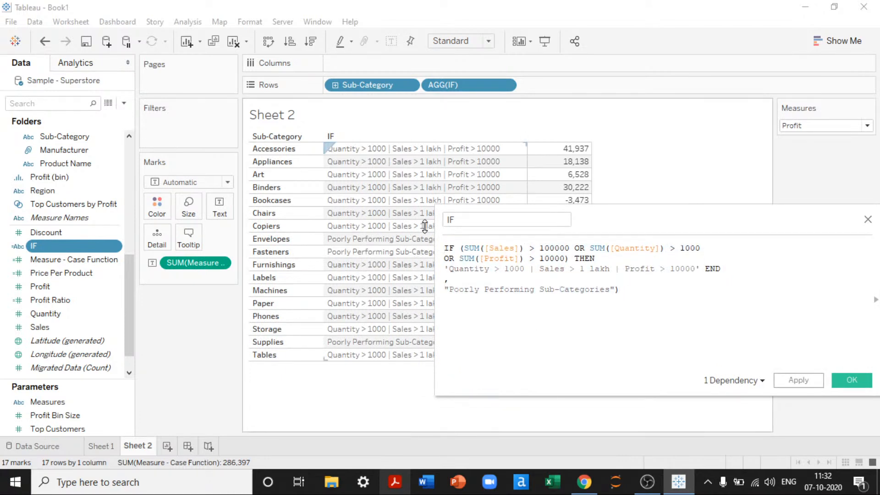
{"action": "left_click_drag", "start_coordinate": [626, 289], "coordinate": [432, 289]}
{"action": "key", "text": "BackSpace"}
{"action": "key", "text": "BackSpace"}
{"action": "key", "text": "BackSpace"}
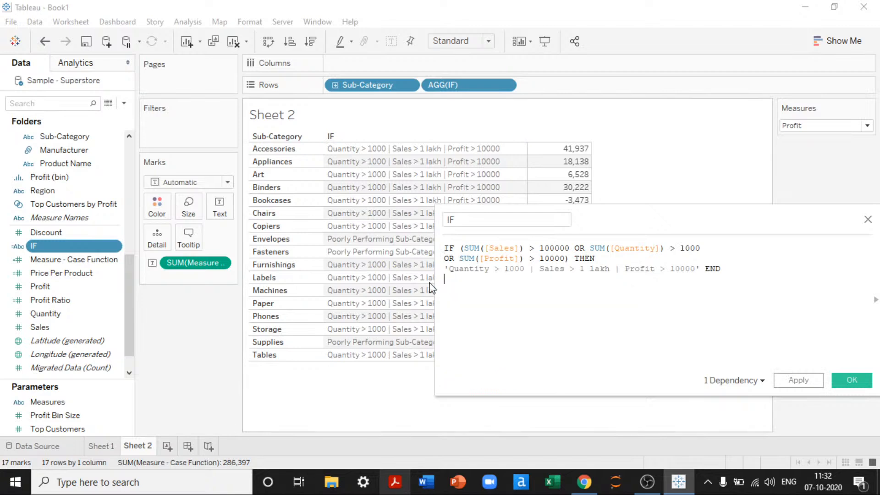
{"action": "key", "text": "BackSpace"}
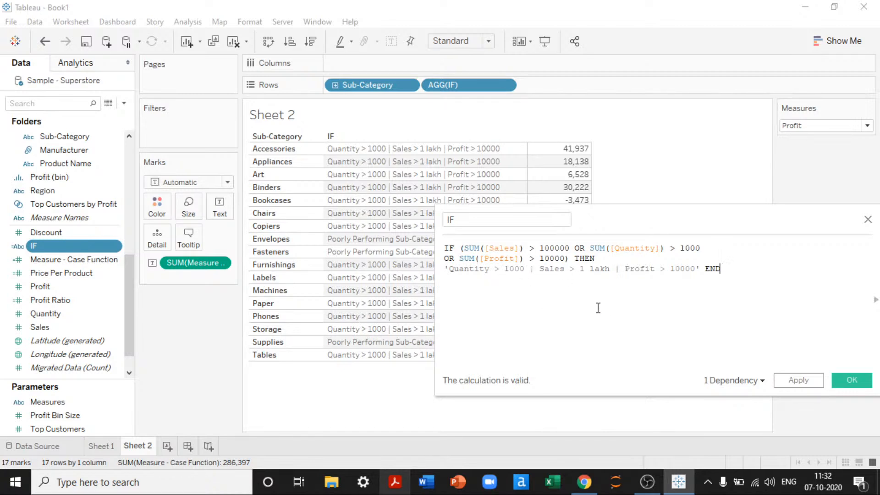
Start an IIF function below the IF expression, separated by a blank line, with the parenthesised test beginning (SUM([Sales]) >
{"action": "key", "text": "Return"}
{"action": "type", "text": "ii"}
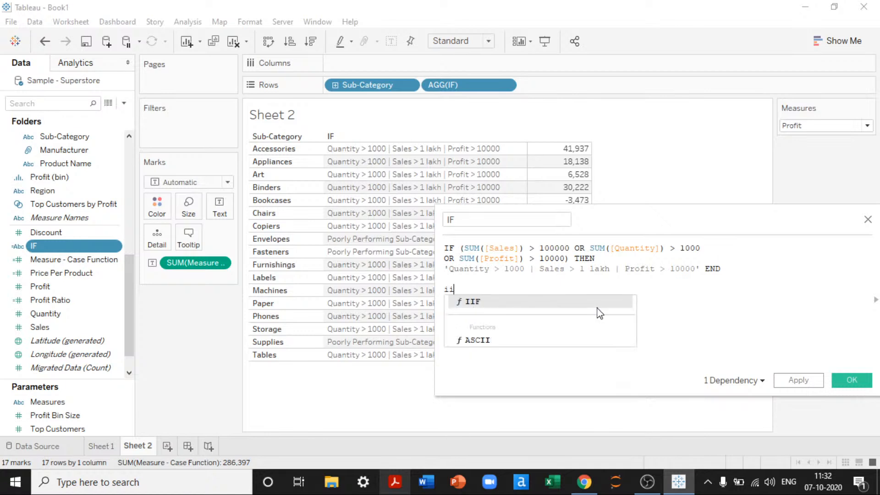
{"action": "left_click", "coordinate": [597, 307]}
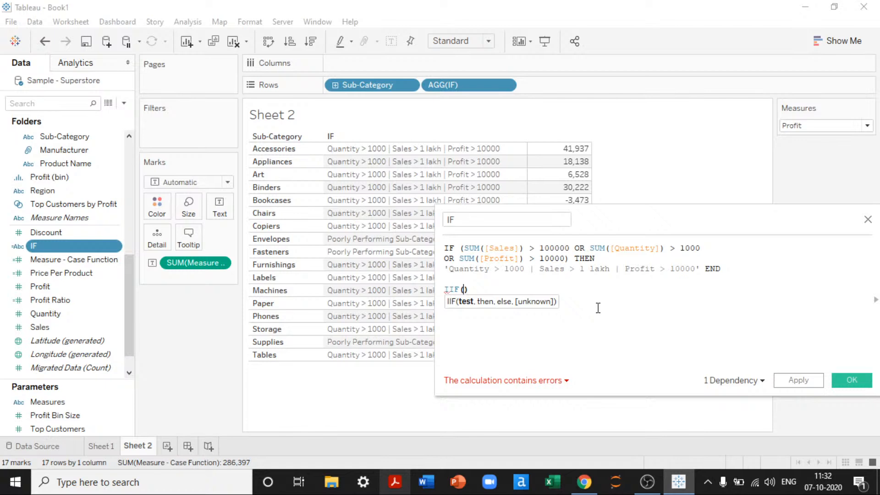
{"action": "type", "text": "("}
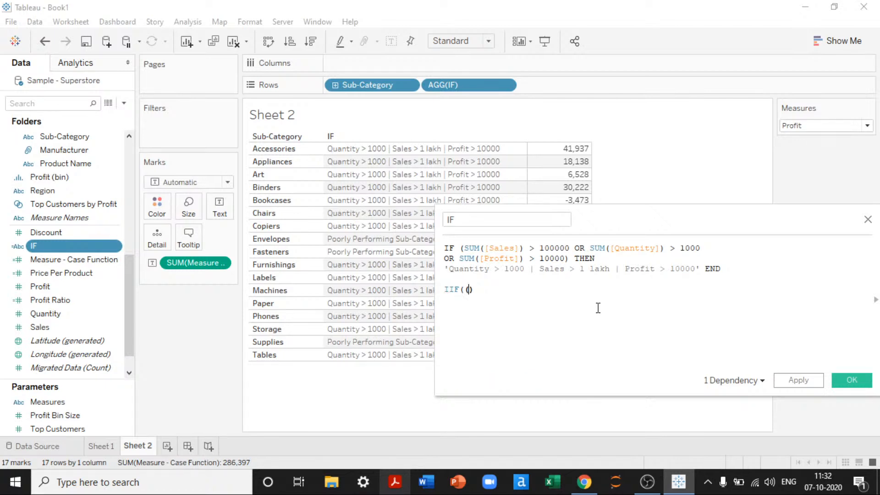
{"action": "type", "text": "SUM([Sales])"}
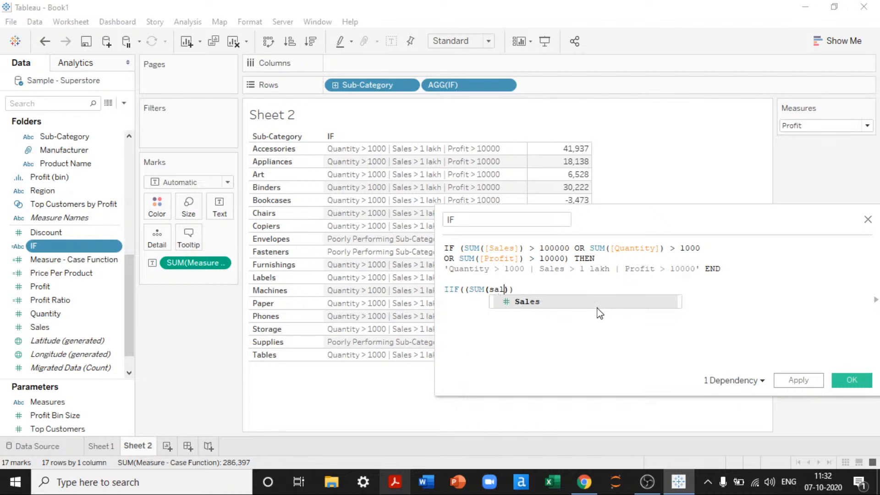
{"action": "type", "text": ">"}
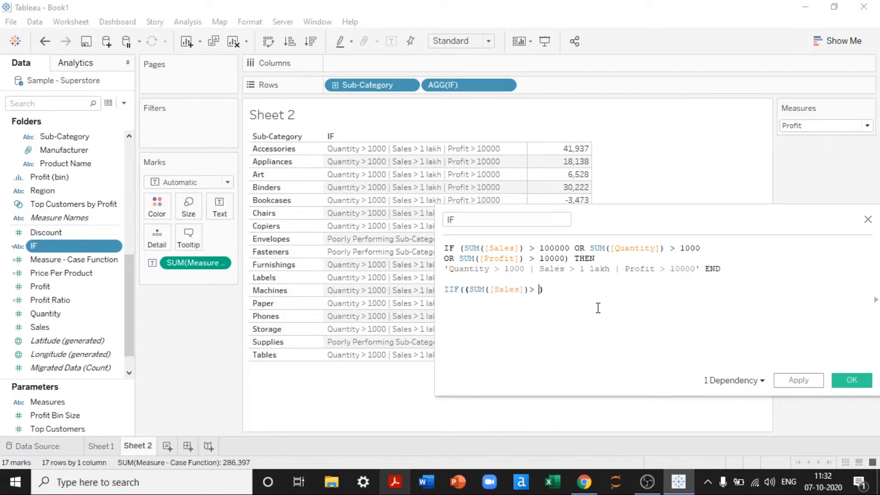
Add a space before the greater-than sign and complete the sales condition with 100000 followed by OR
{"action": "key", "text": "Left"}
{"action": "key", "text": "Left"}
{"action": "key", "text": "Right"}
{"action": "key", "text": "Right"}
{"action": "key", "text": "Right"}
{"action": "key", "text": "Home"}
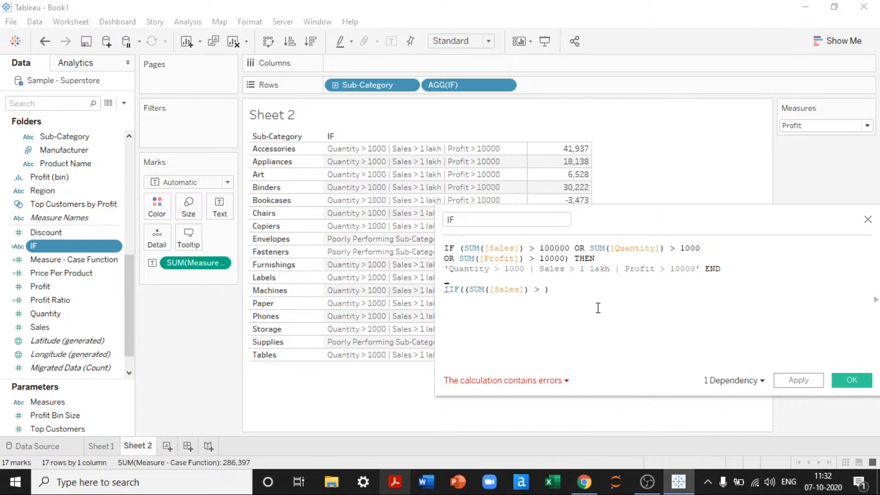
{"action": "key", "text": "Down"}
{"action": "key", "text": "Left"}
{"action": "type", "text": "1"}
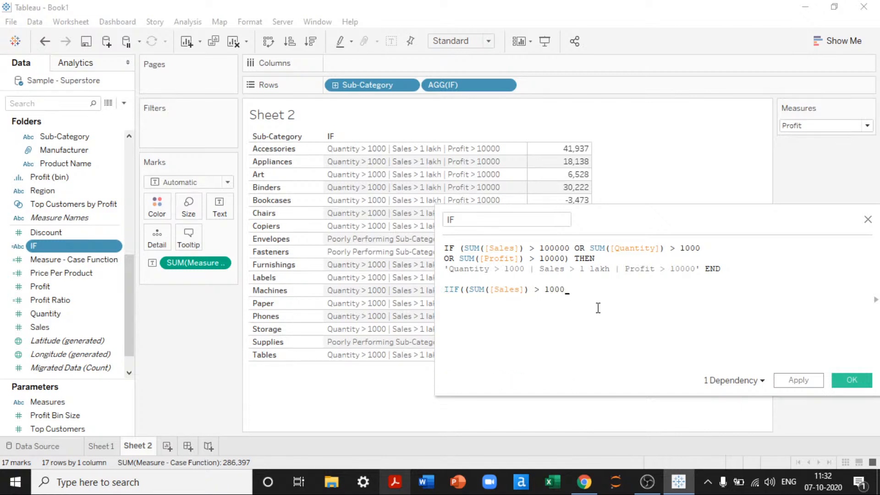
{"action": "type", "text": "00000 OR "}
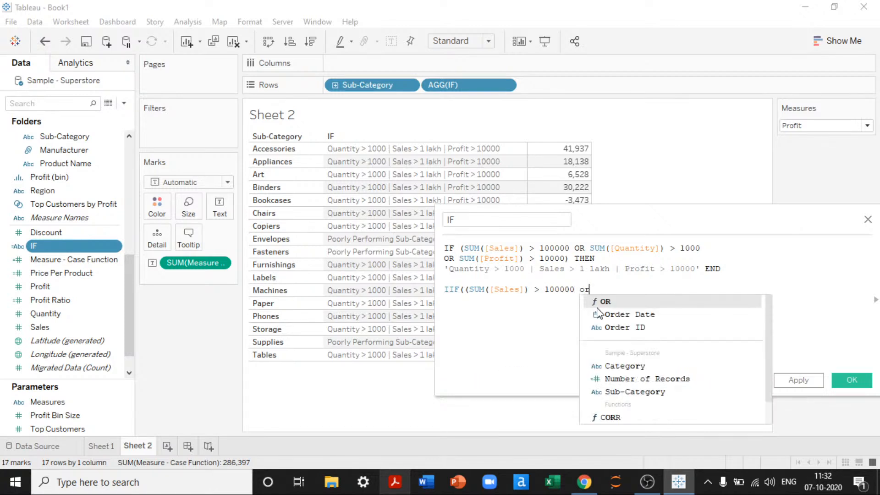
Add SUM([Quantity]) > 1000 as the second condition and close the parenthesis of the IIF test
{"action": "type", "text": "SUM("}
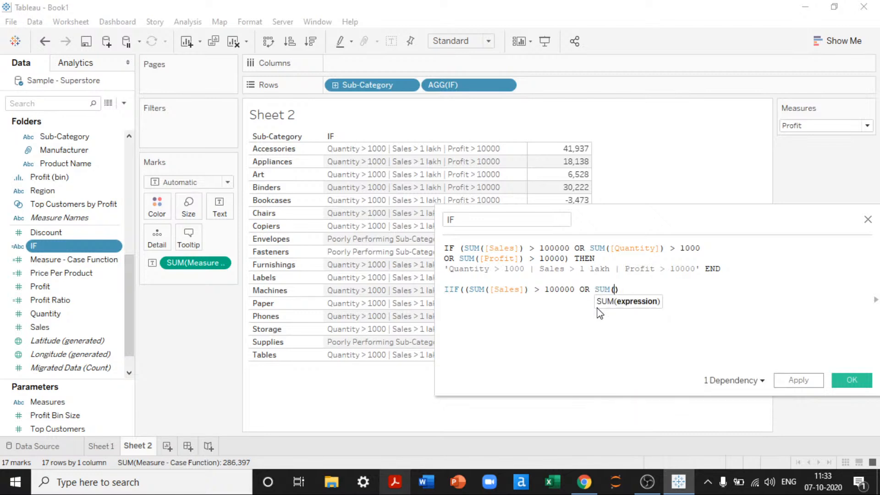
{"action": "type", "text": "qu"}
{"action": "key", "text": "Return"}
{"action": "type", "text": "> 1000"}
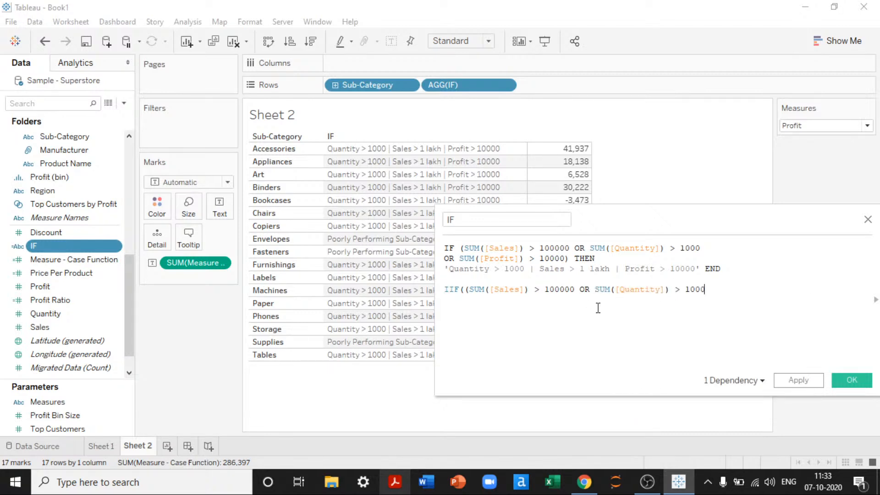
{"action": "type", "text": ")"}
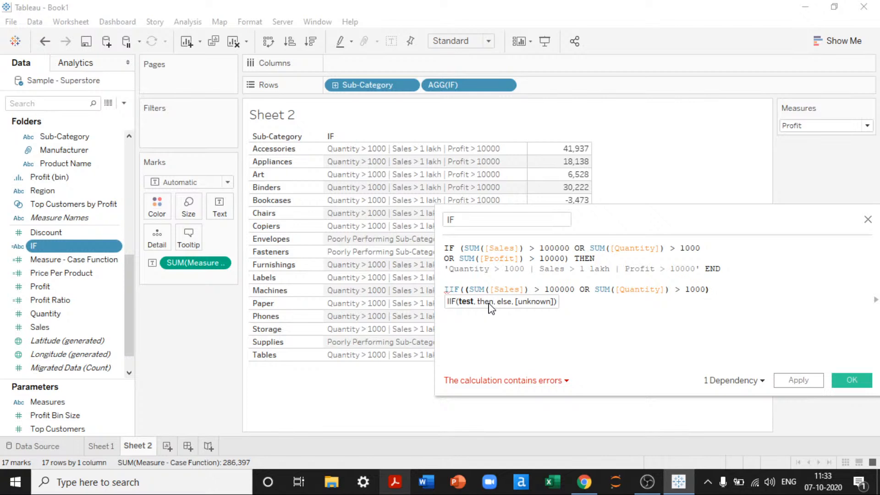
Add "Good Quantity & Sales" as the IIF function's then value, followed by a comma and a line break
{"action": "type", "text": ", \"Gr"}
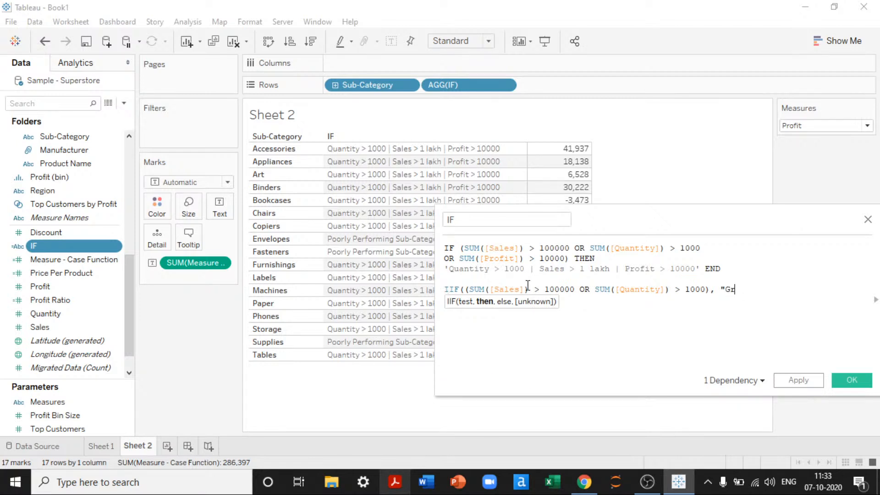
{"action": "type", "text": "eater than"}
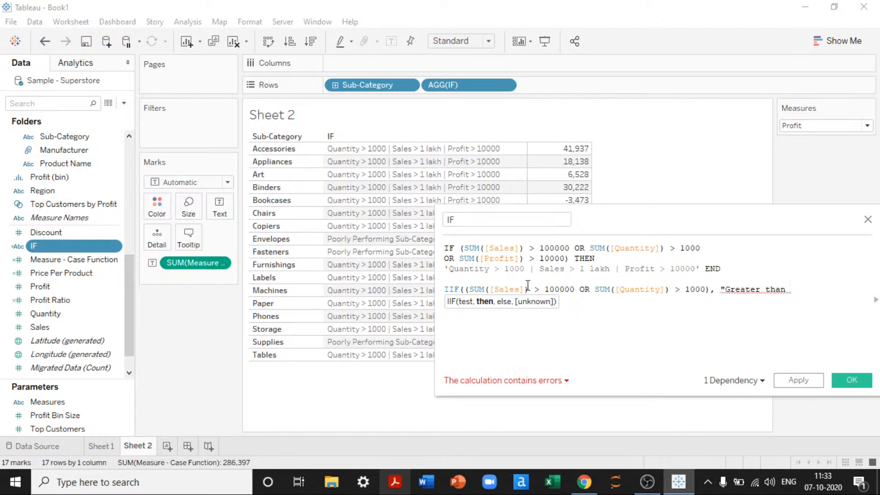
{"action": "key", "text": "ctrl+shift+Left"}
{"action": "key", "text": "ctrl+shift+Left"}
{"action": "key", "text": "ctrl+shift+Left"}
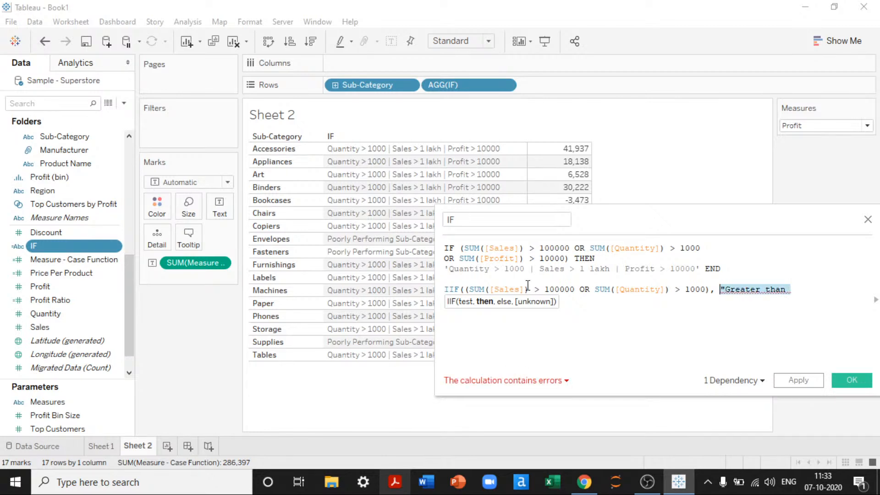
{"action": "type", "text": "tity "}
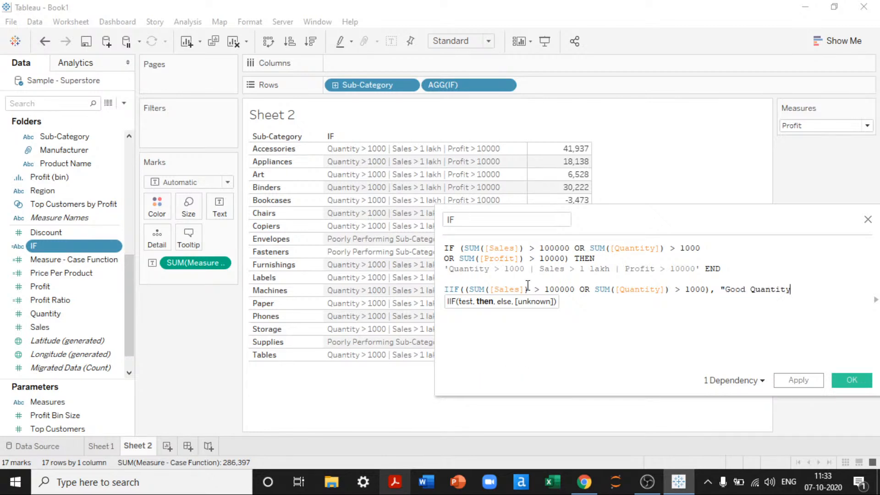
{"action": "type", "text": "& Sales\","}
{"action": "key", "text": "Return"}
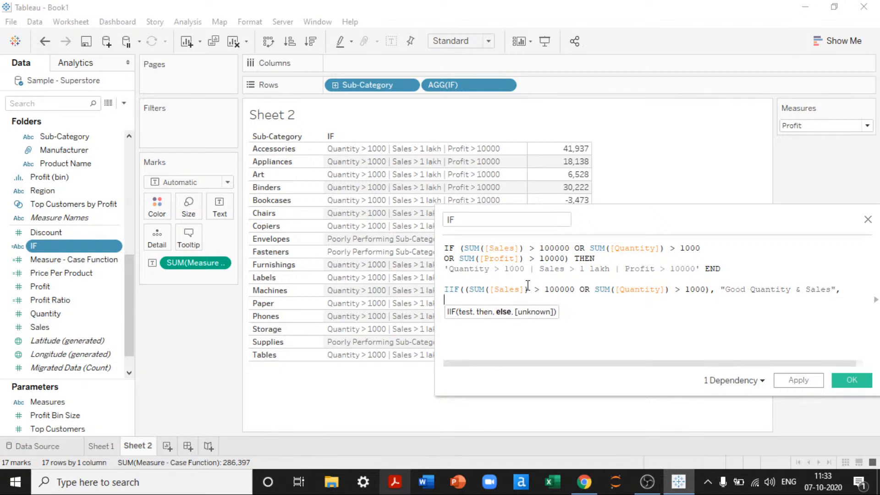
Enter "Bad Number of Quantities & Sales" as the IIF function's else value and close the function with a parenthesis
{"action": "type", "text": "\"Bad Number of QUan"}
{"action": "key", "text": "BackSpace"}
{"action": "key", "text": "BackSpace"}
{"action": "key", "text": "BackSpace"}
{"action": "type", "text": "uantitie"}
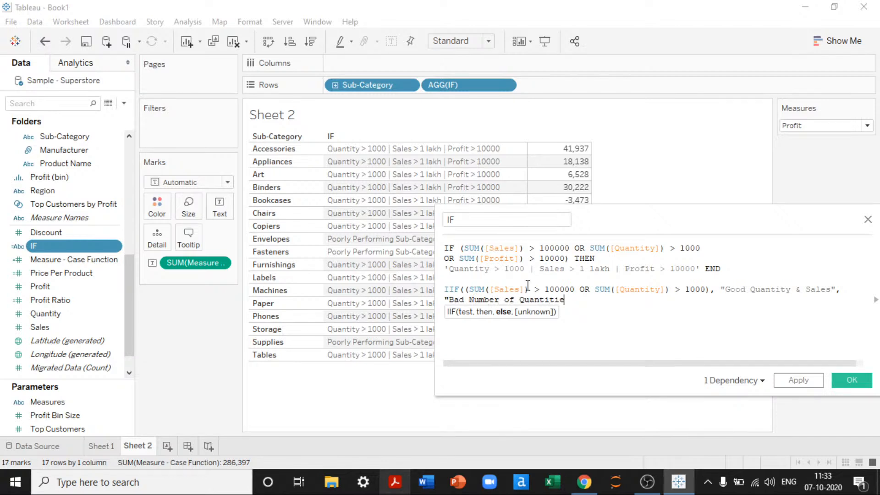
{"action": "type", "text": "s & Sales\""}
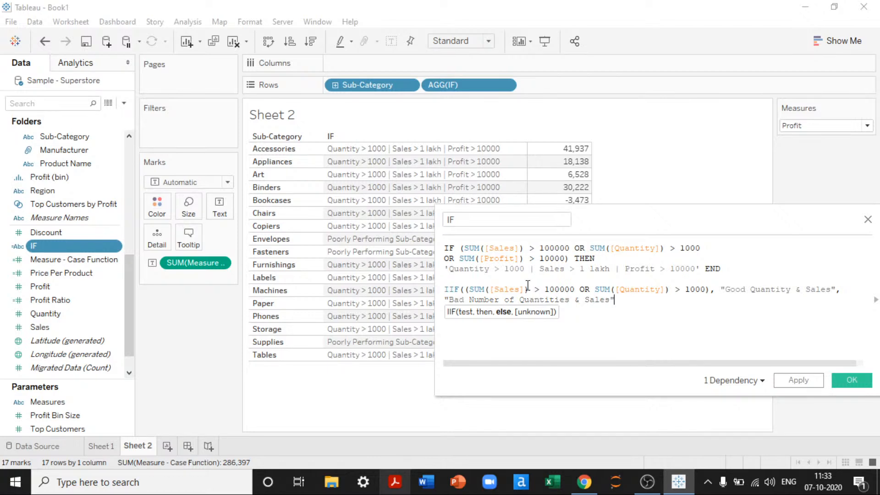
{"action": "type", "text": ")"}
Delete the old IF expression and the blank line above the IIF function
{"action": "left_click_drag", "start_coordinate": [755, 276], "coordinate": [369, 243]}
{"action": "key", "text": "Delete"}
{"action": "key", "text": "Delete"}
{"action": "left_click", "coordinate": [593, 336]}
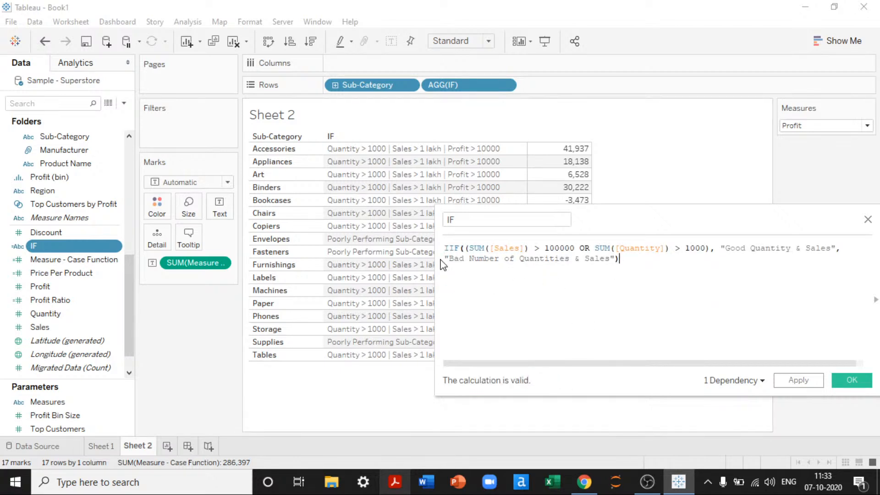
Widen and reposition the calculation editor, and highlight the sales and quantity test inside IIF to review it
{"action": "left_click_drag", "start_coordinate": [435, 280], "coordinate": [384, 280]}
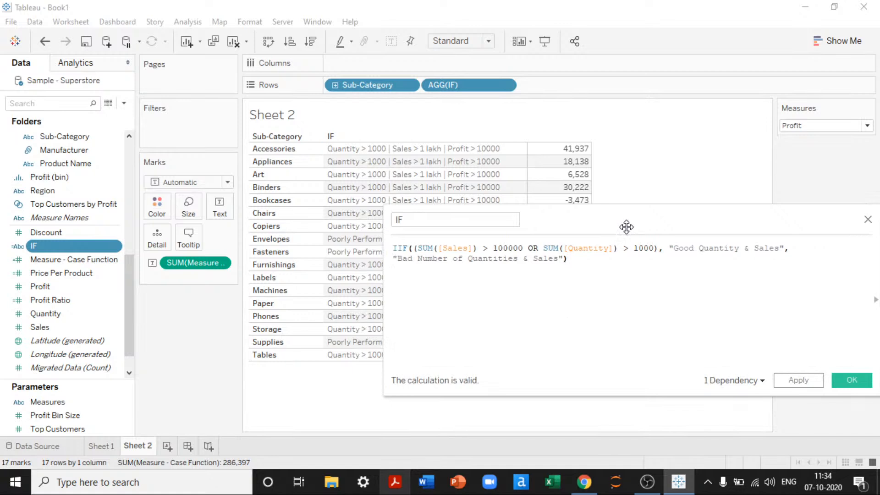
{"action": "left_click_drag", "start_coordinate": [626, 228], "coordinate": [467, 228]}
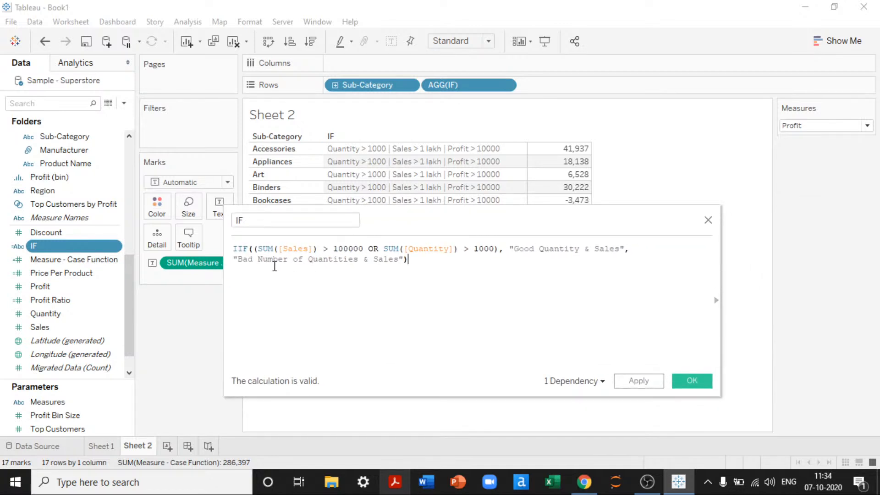
{"action": "left_click_drag", "start_coordinate": [254, 248], "coordinate": [498, 251]}
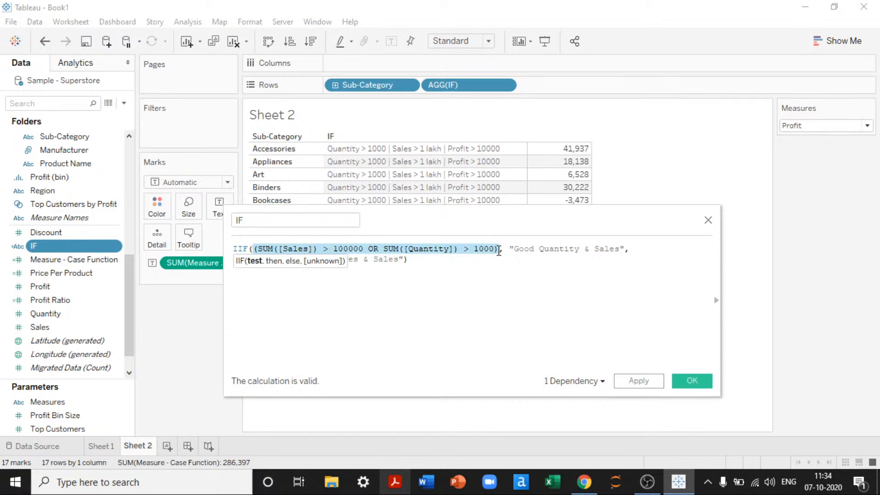
Highlight the sales and quantity test inside IIF once more, and save the IF field's calculation
{"action": "left_click", "coordinate": [415, 262]}
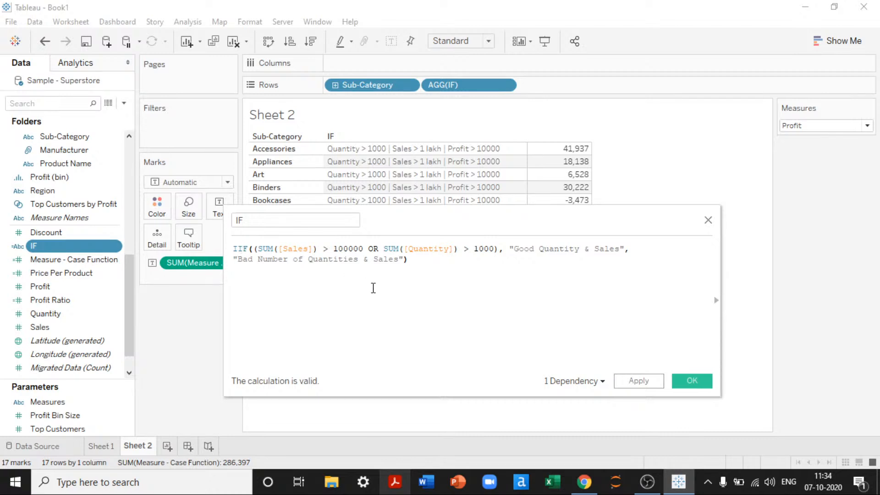
{"action": "left_click_drag", "start_coordinate": [254, 248], "coordinate": [502, 219]}
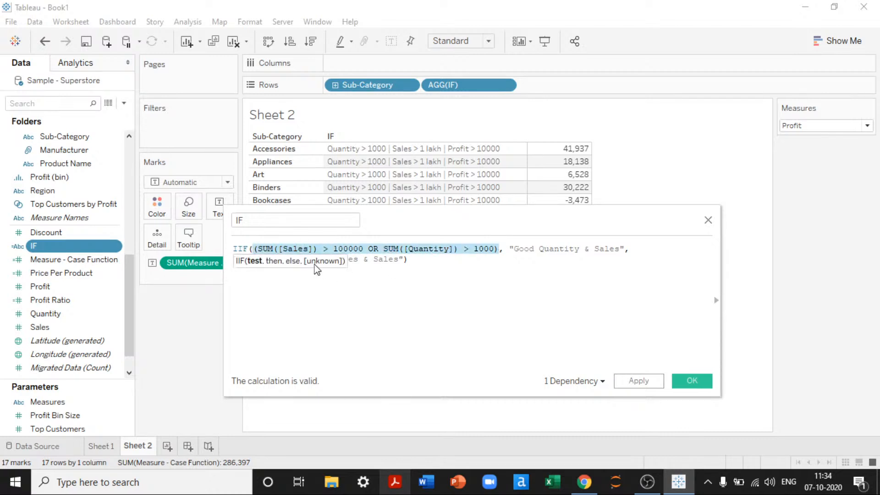
{"action": "left_click", "coordinate": [415, 260]}
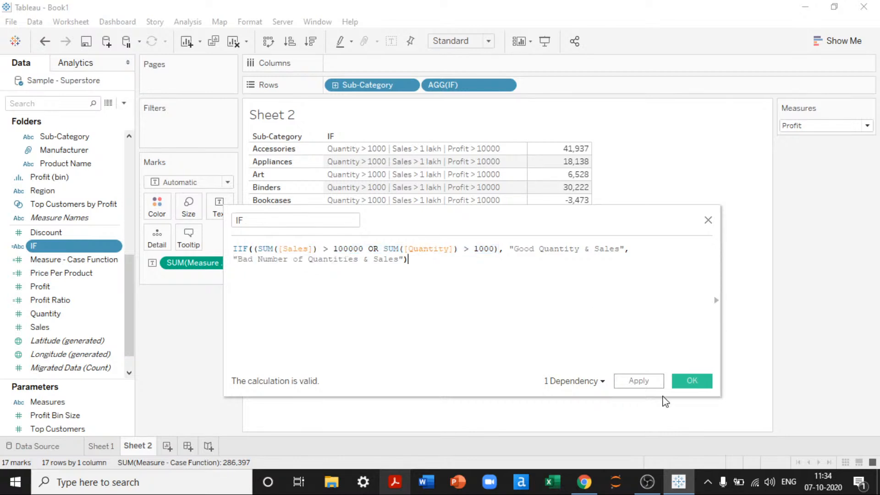
{"action": "left_click", "coordinate": [692, 381]}
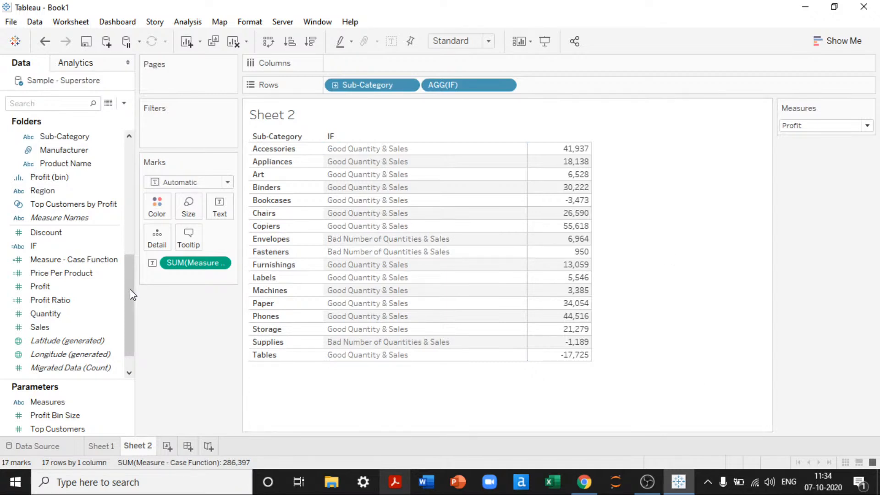
Show Quantity and Sales as measure columns in the sub-category table to check the IIF labels against them
{"action": "double_click", "coordinate": [38, 314]}
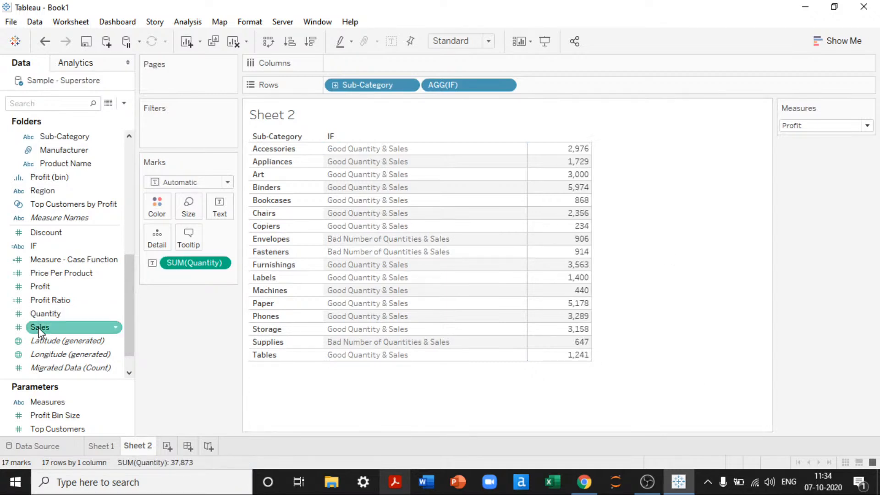
{"action": "double_click", "coordinate": [38, 327]}
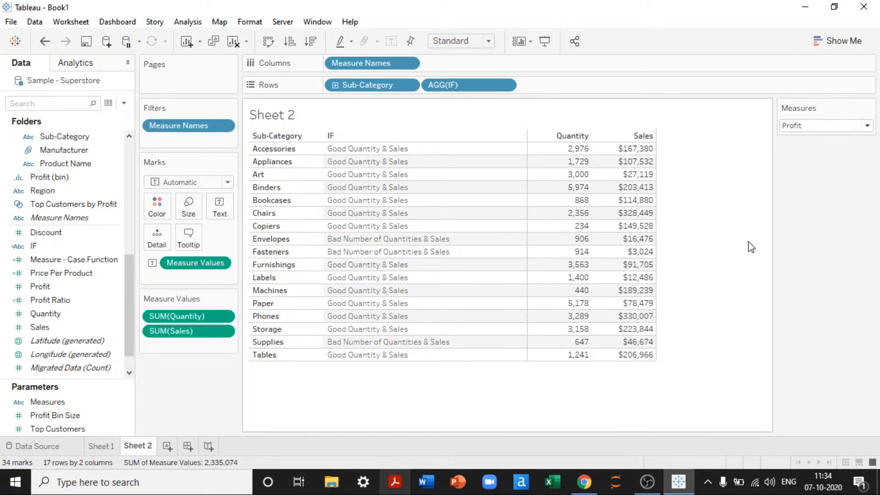
{"action": "mouse_move", "coordinate": [563, 256]}
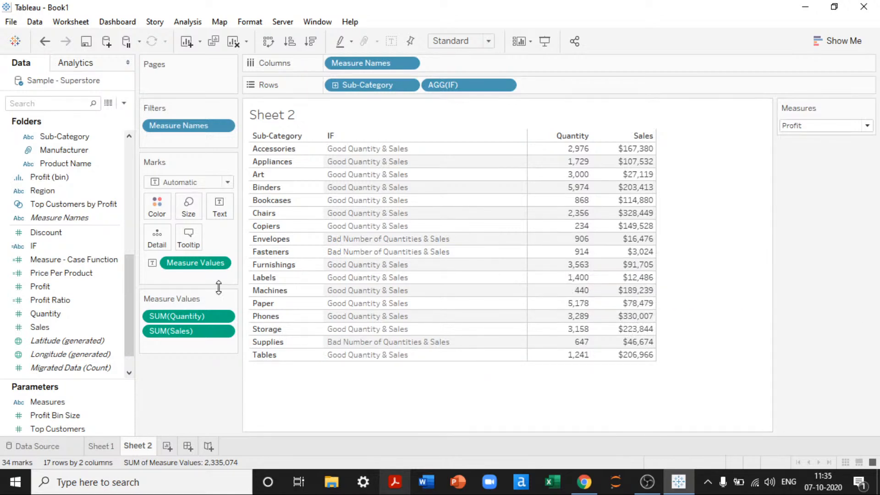
Open the IF calculated field for editing
{"action": "right_click", "coordinate": [53, 246]}
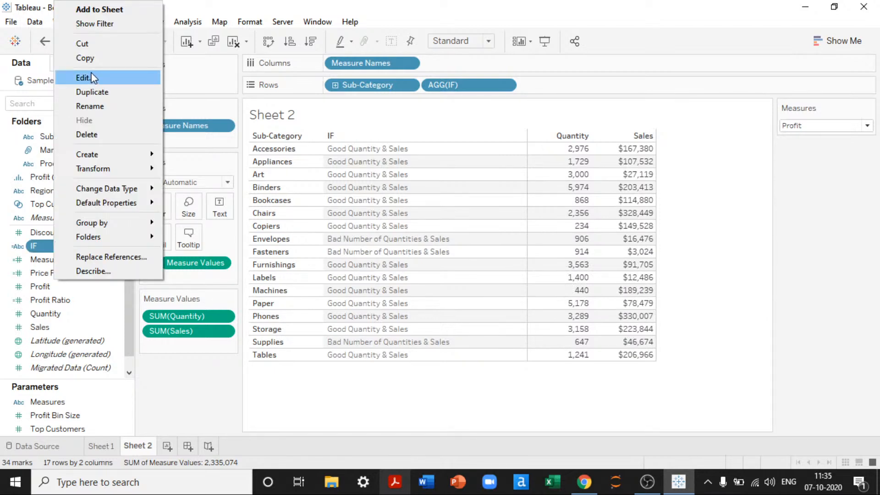
Open the IF calculated field for editing and look up ISDATE among the logical functions in the function reference
{"action": "left_click", "coordinate": [93, 78]}
{"action": "left_click_drag", "start_coordinate": [480, 220], "coordinate": [380, 215]}
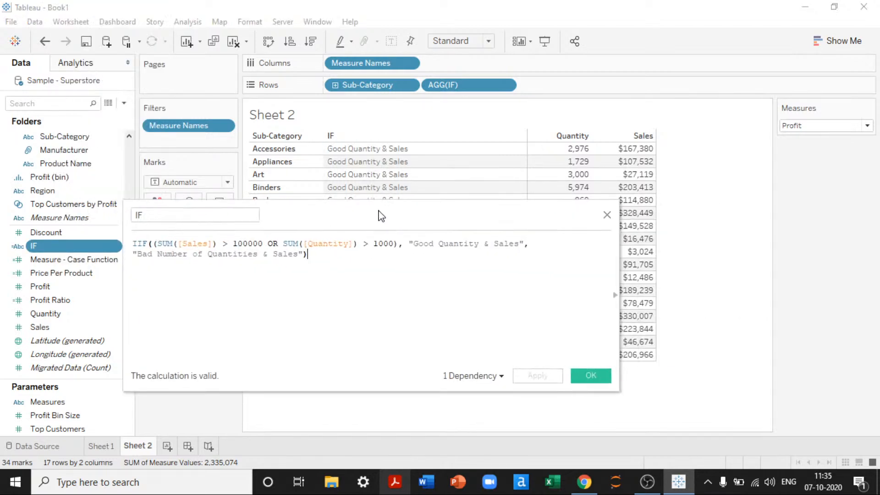
{"action": "left_click", "coordinate": [614, 294]}
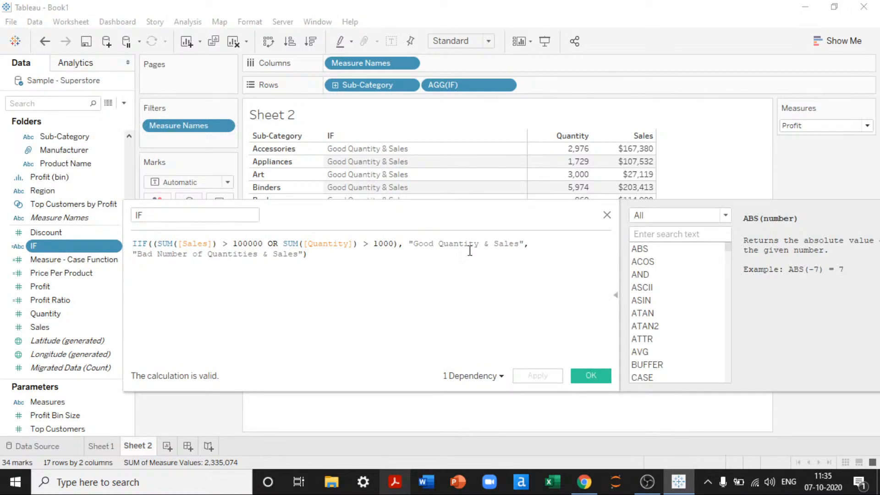
{"action": "left_click_drag", "start_coordinate": [479, 228], "coordinate": [441, 221]}
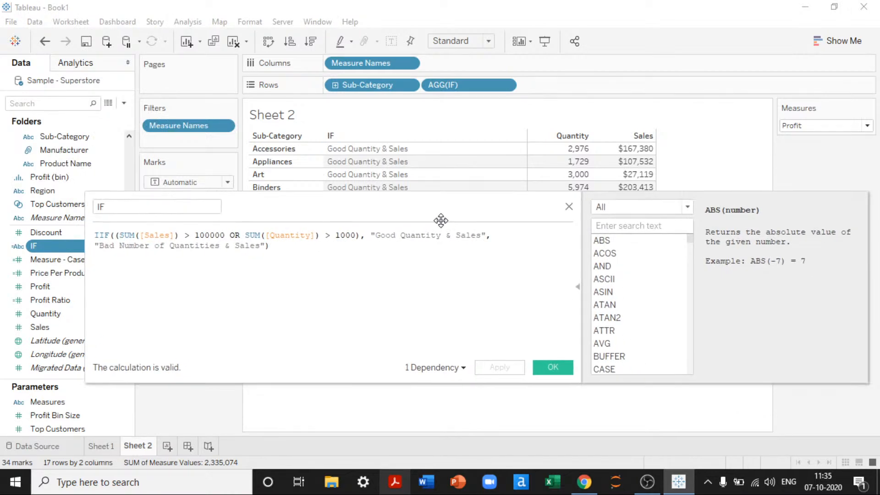
{"action": "left_click", "coordinate": [642, 207]}
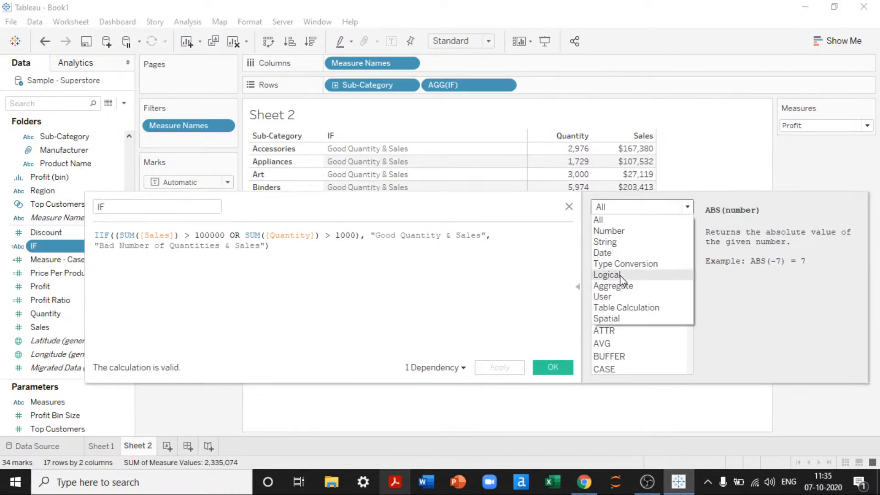
{"action": "left_click", "coordinate": [622, 275]}
{"action": "left_click", "coordinate": [610, 343]}
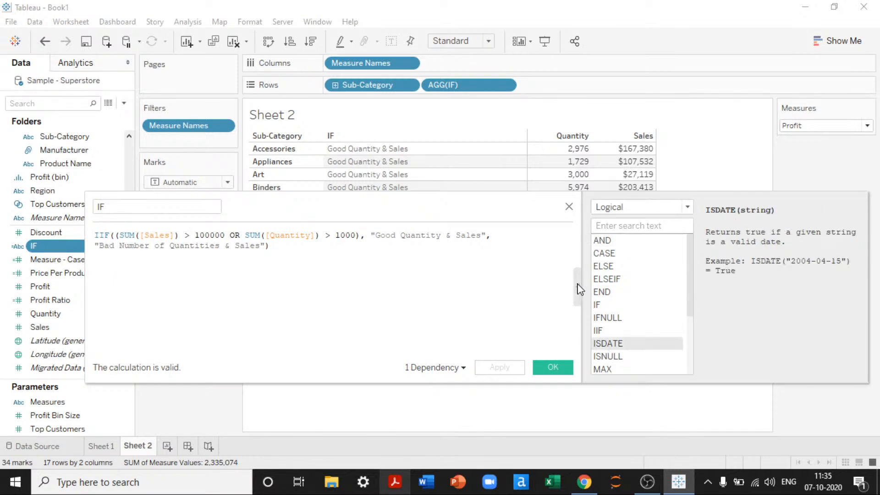
{"action": "left_click", "coordinate": [578, 288]}
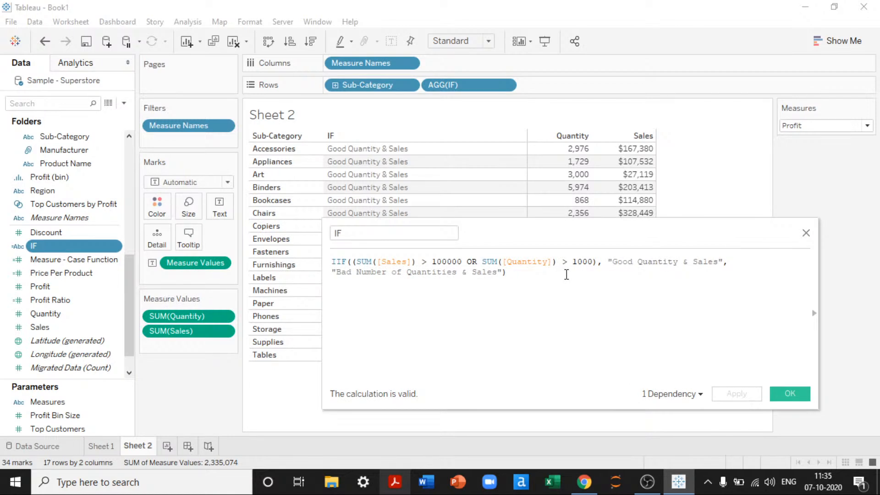
Replace the IF field's formula with ISDATE([Order Date])
{"action": "left_click_drag", "start_coordinate": [566, 275], "coordinate": [153, 261]}
{"action": "key", "text": "Delete"}
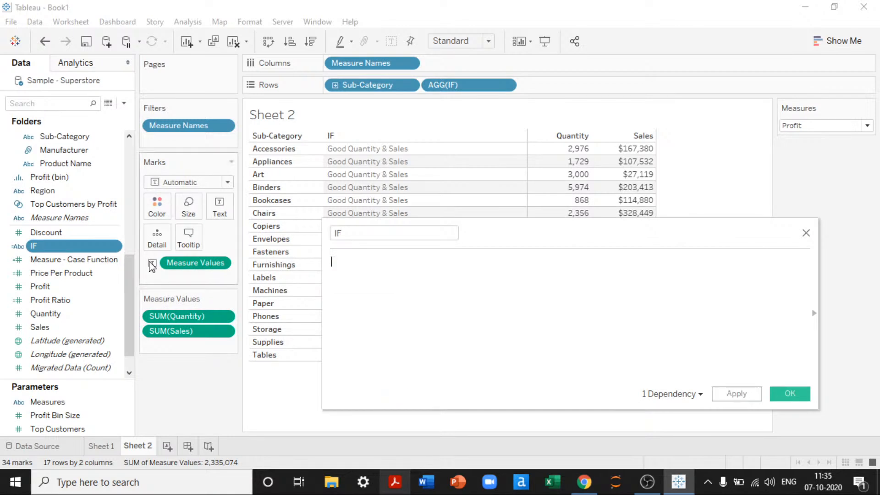
{"action": "type", "text": "i"}
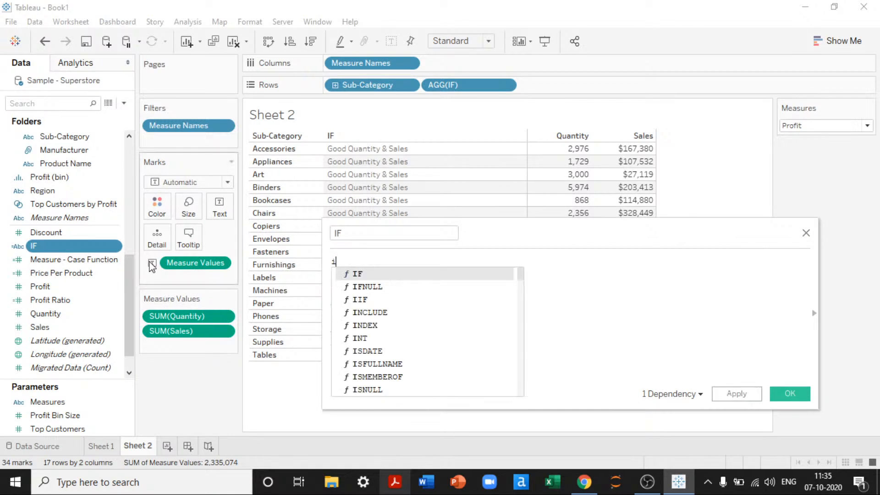
{"action": "type", "text": "sd"}
{"action": "key", "text": "Return"}
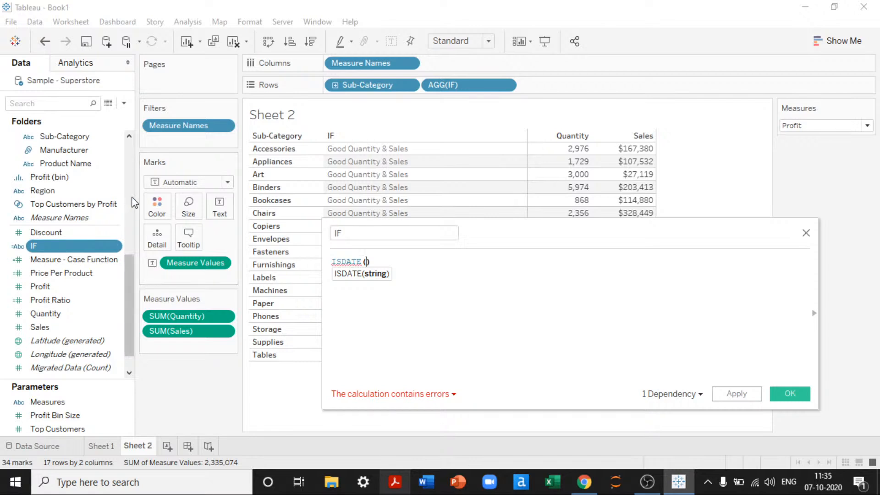
{"action": "scroll", "coordinate": [55, 183], "scroll_direction": "up", "scroll_amount": 5}
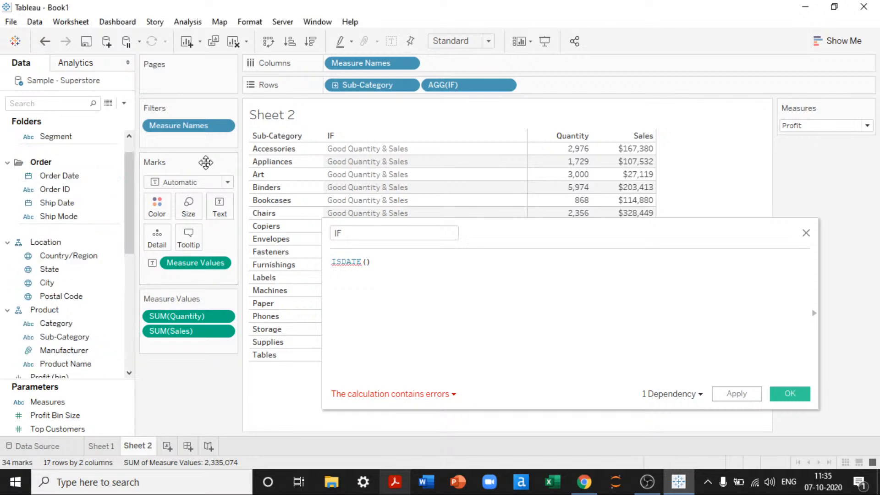
{"action": "left_click", "coordinate": [370, 265]}
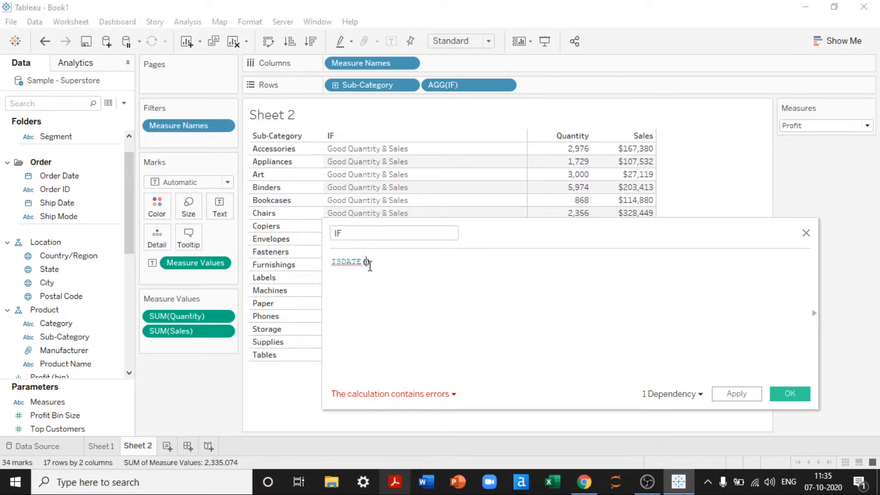
{"action": "type", "text": "ord"}
{"action": "key", "text": "Return"}
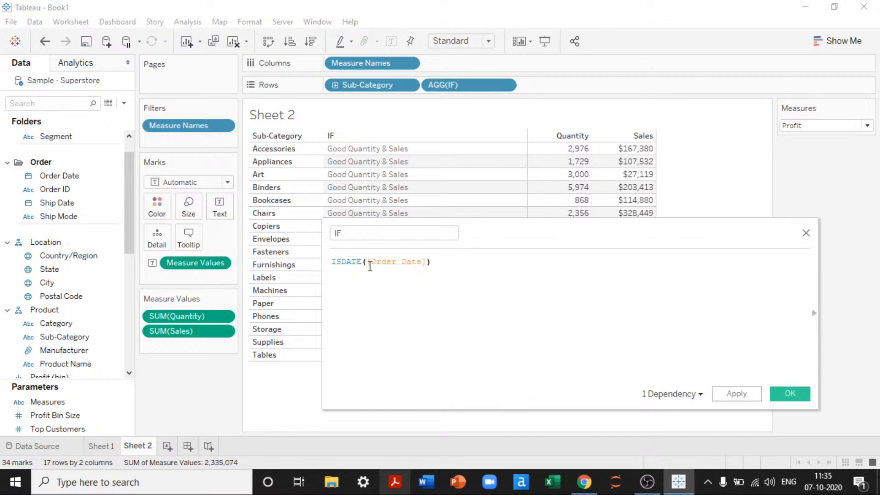
Examine the calculation's error details and the ISDATE argument they refer to
{"action": "left_click", "coordinate": [390, 329]}
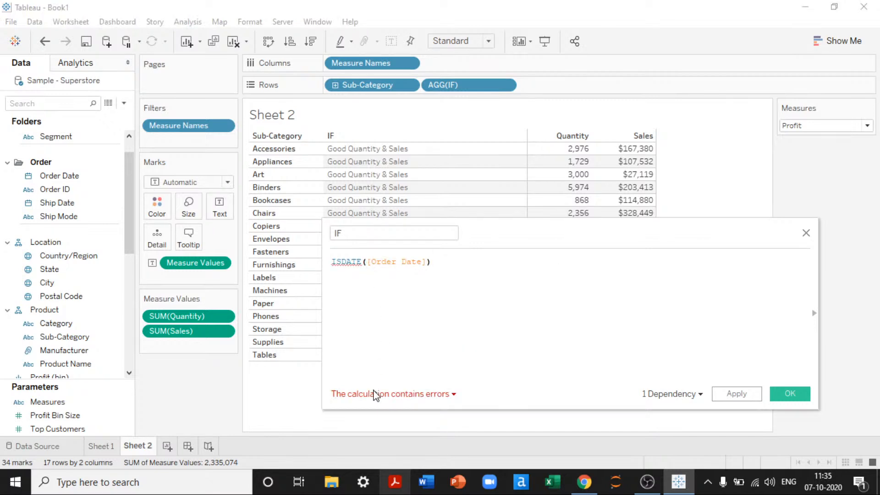
{"action": "left_click", "coordinate": [434, 395]}
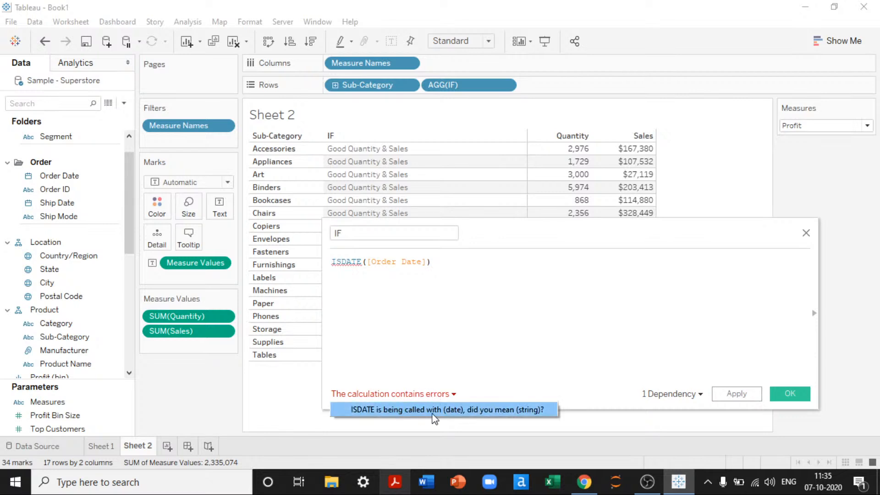
{"action": "left_click", "coordinate": [433, 409]}
{"action": "double_click", "coordinate": [341, 262]}
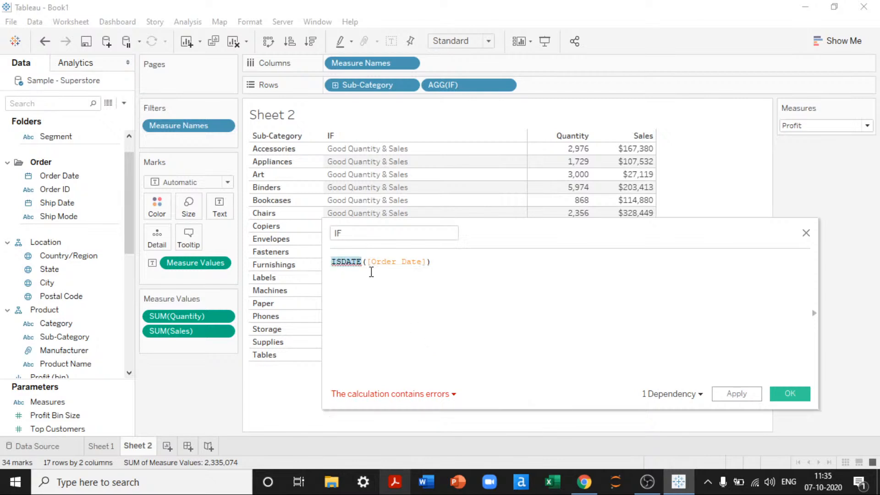
{"action": "left_click_drag", "start_coordinate": [363, 262], "coordinate": [426, 262]}
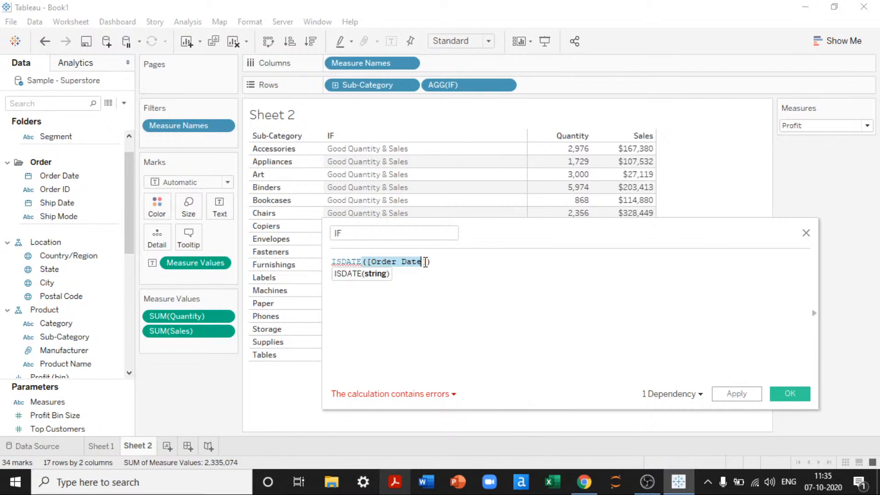
{"action": "left_click", "coordinate": [425, 262]}
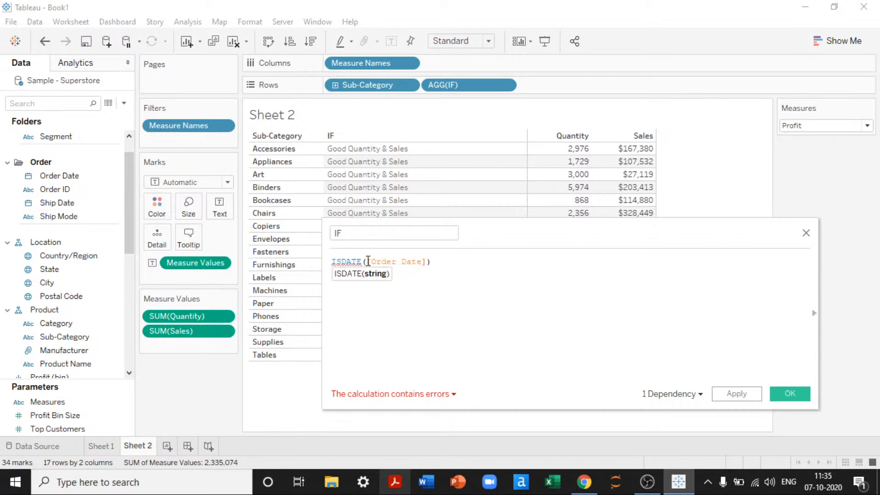
Convert the date argument to a string so the formula reads ISDATE(str([Order Date])), and save the calculation
{"action": "left_click", "coordinate": [368, 262]}
{"action": "type", "text": "str("}
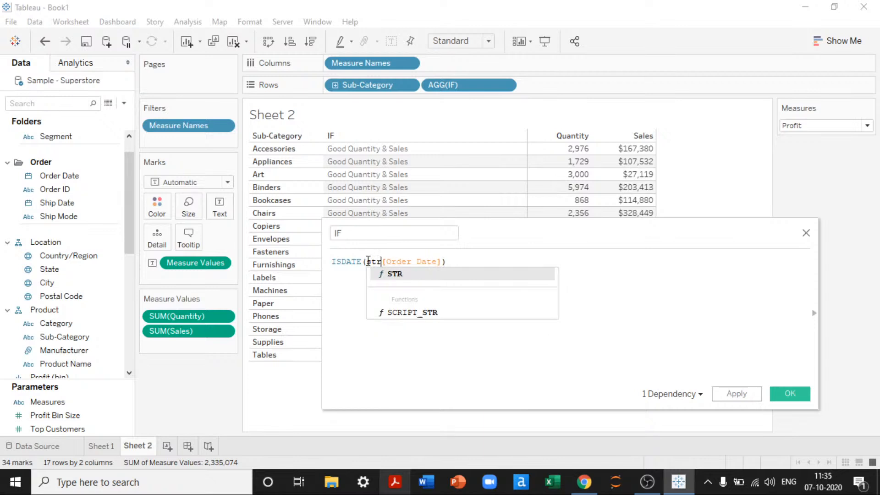
{"action": "key", "text": "Right"}
{"action": "key", "text": "Right"}
{"action": "key", "text": "Right"}
{"action": "key", "text": "Right"}
{"action": "key", "text": "Right"}
{"action": "key", "text": "Right"}
{"action": "key", "text": "Right"}
{"action": "key", "text": "Right"}
{"action": "key", "text": "Right"}
{"action": "key", "text": "Right"}
{"action": "key", "text": "Right"}
{"action": "key", "text": "Right"}
{"action": "key", "text": "Right"}
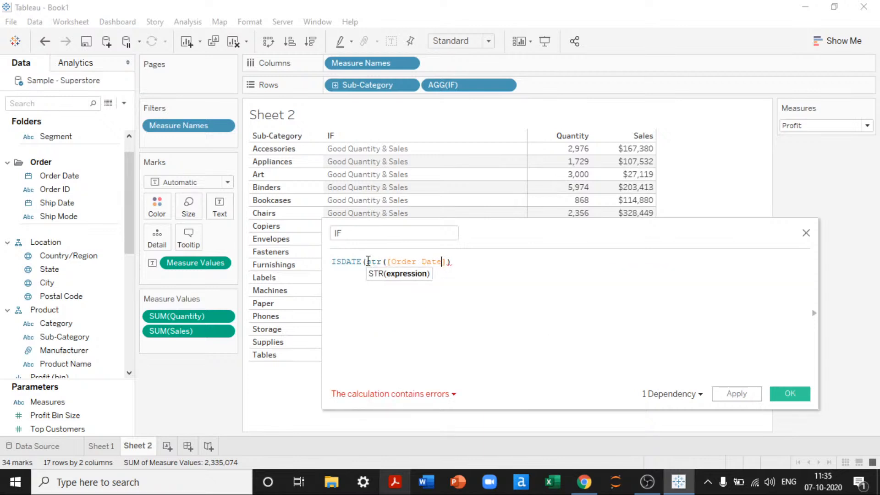
{"action": "type", "text": ")"}
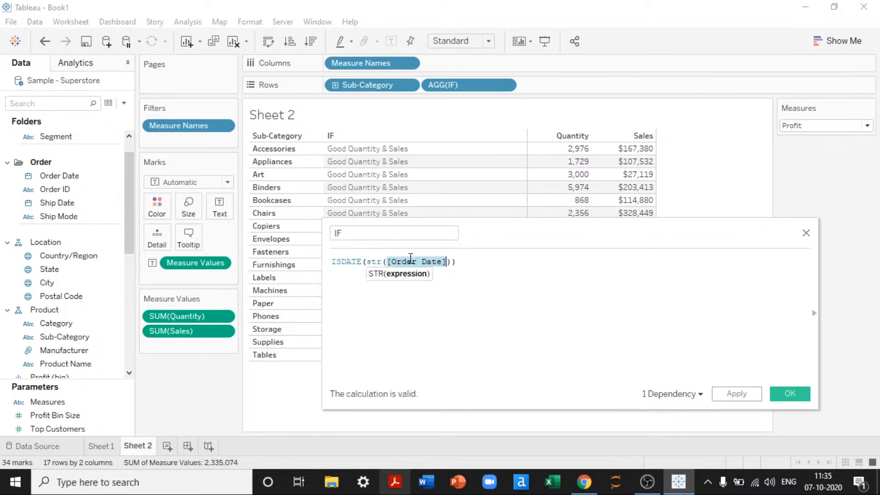
{"action": "double_click", "coordinate": [373, 261]}
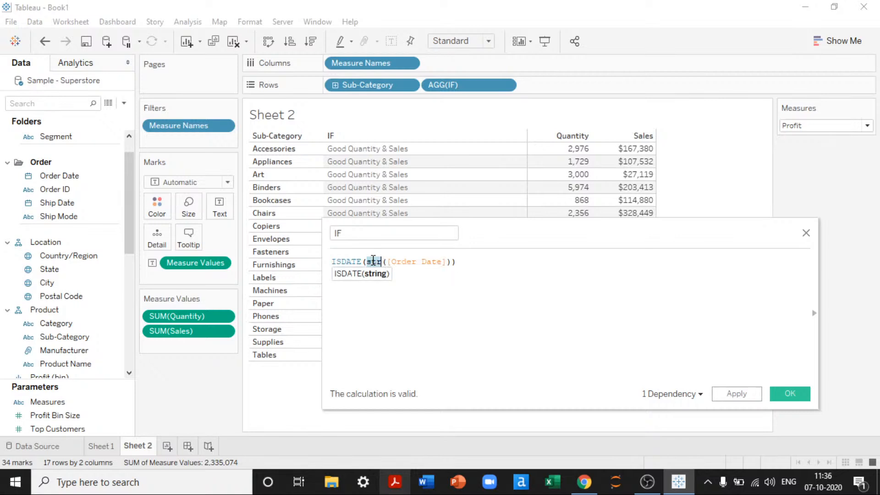
{"action": "left_click", "coordinate": [734, 393]}
{"action": "left_click", "coordinate": [789, 395]}
Remove AGG(IF) and Sub-Category from Rows and put Order Date there instead
{"action": "left_click_drag", "start_coordinate": [441, 87], "coordinate": [697, 197]}
{"action": "left_click_drag", "start_coordinate": [365, 84], "coordinate": [99, 292]}
{"action": "mouse_move", "coordinate": [53, 176]}
{"action": "left_mouse_down"}
{"action": "mouse_move", "coordinate": [337, 95]}
{"action": "mouse_move", "coordinate": [427, 81]}
{"action": "mouse_move", "coordinate": [411, 86]}
{"action": "left_mouse_up"}
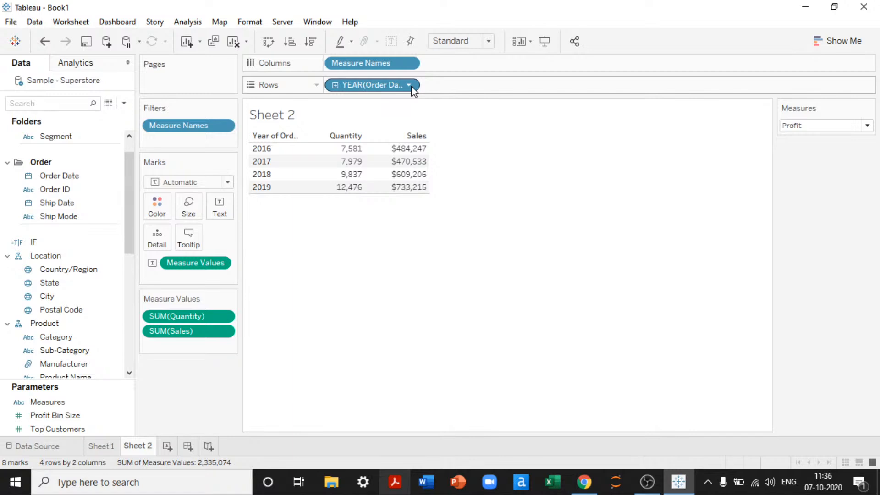
Show Order Date in Rows as discrete quarters with their year, and add the IF field after it
{"action": "left_click", "coordinate": [411, 86]}
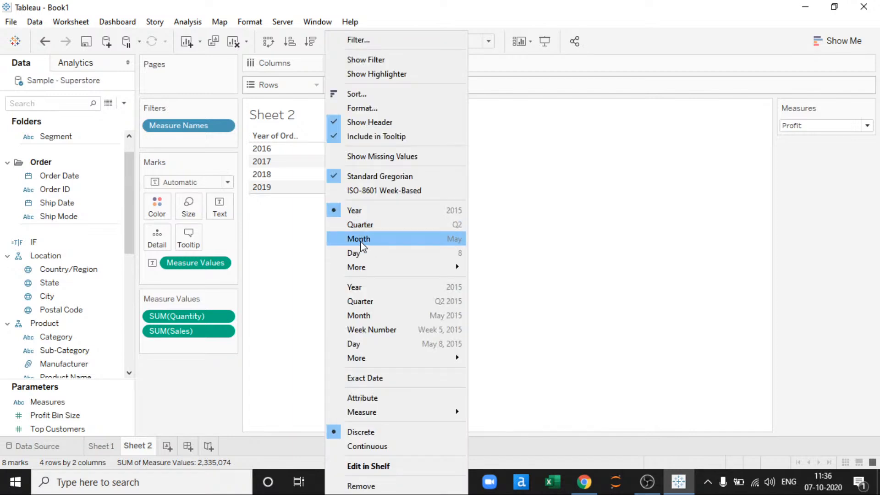
{"action": "key", "text": "Escape"}
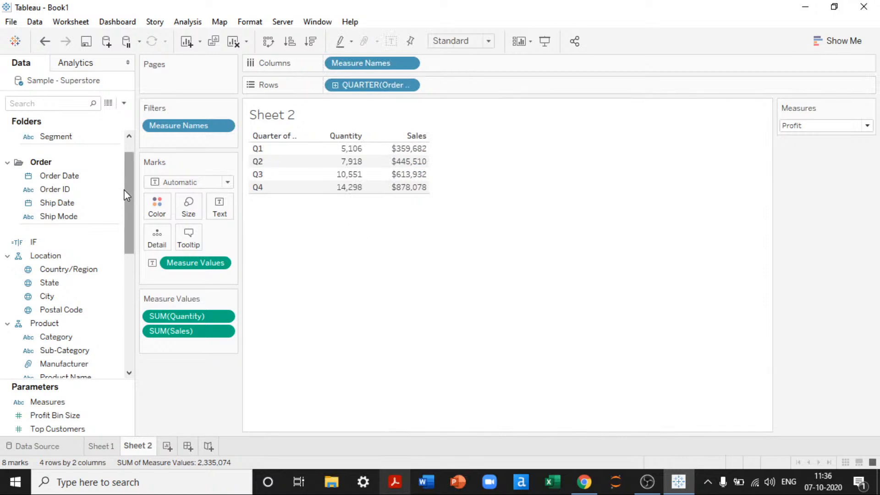
{"action": "left_click", "coordinate": [411, 84]}
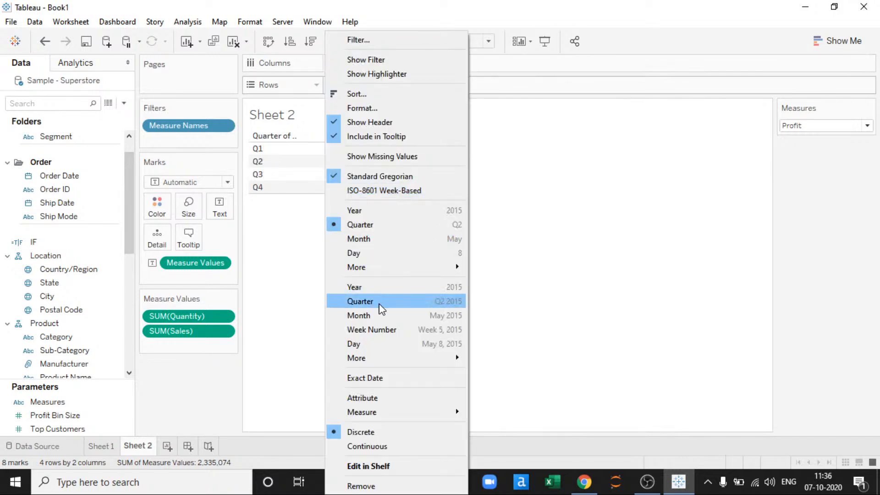
{"action": "left_click", "coordinate": [367, 301]}
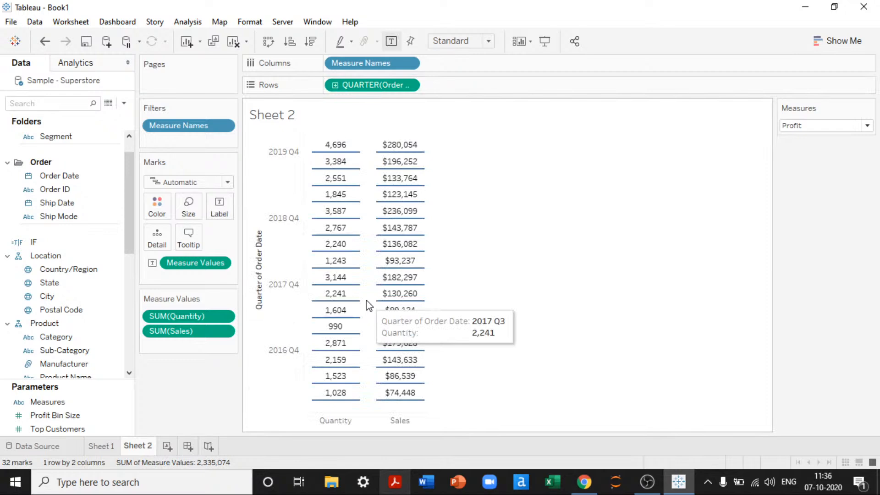
{"action": "left_click", "coordinate": [410, 85]}
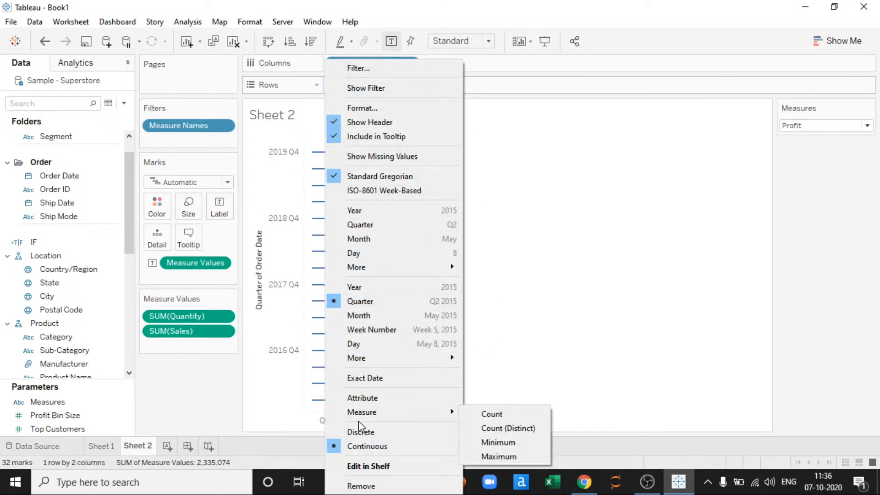
{"action": "left_click", "coordinate": [361, 435]}
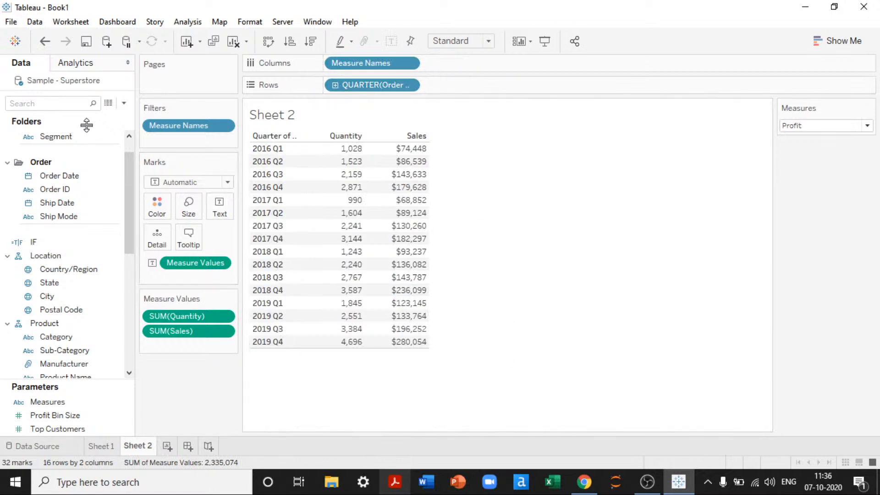
{"action": "left_click", "coordinate": [32, 241]}
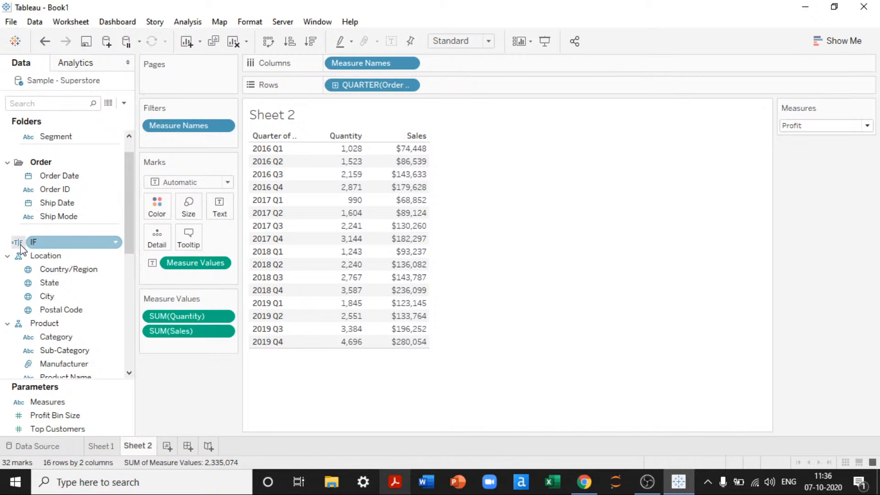
{"action": "left_click_drag", "start_coordinate": [36, 238], "coordinate": [461, 87]}
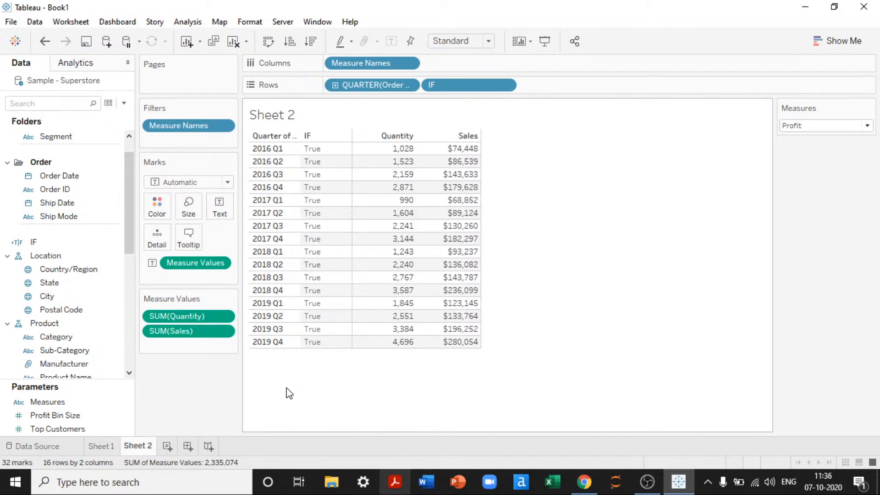
Open the IF calculated field for editing and look up the ISNULL description among the logical functions
{"action": "left_click", "coordinate": [59, 242]}
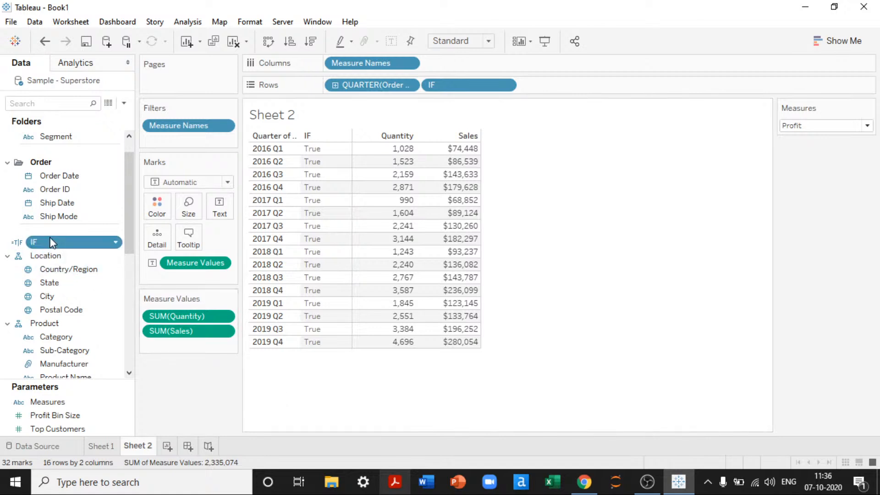
{"action": "right_click", "coordinate": [58, 241]}
{"action": "left_click", "coordinate": [75, 77]}
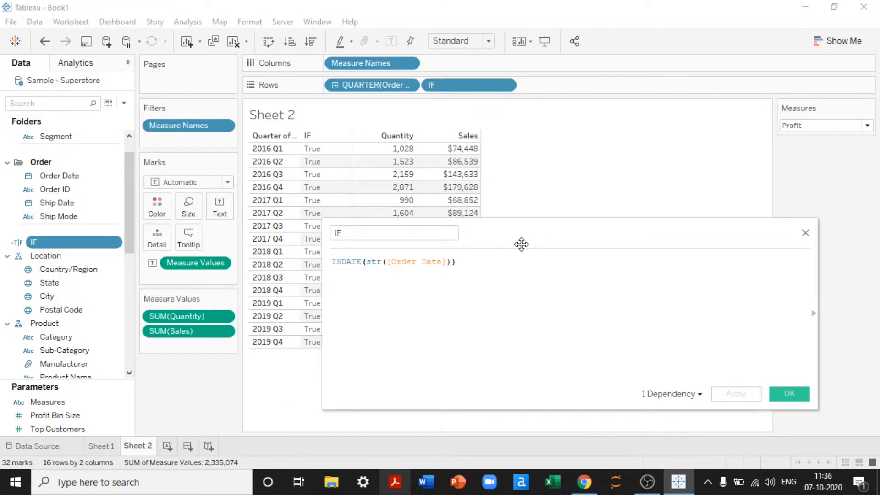
{"action": "left_click_drag", "start_coordinate": [521, 244], "coordinate": [445, 197]}
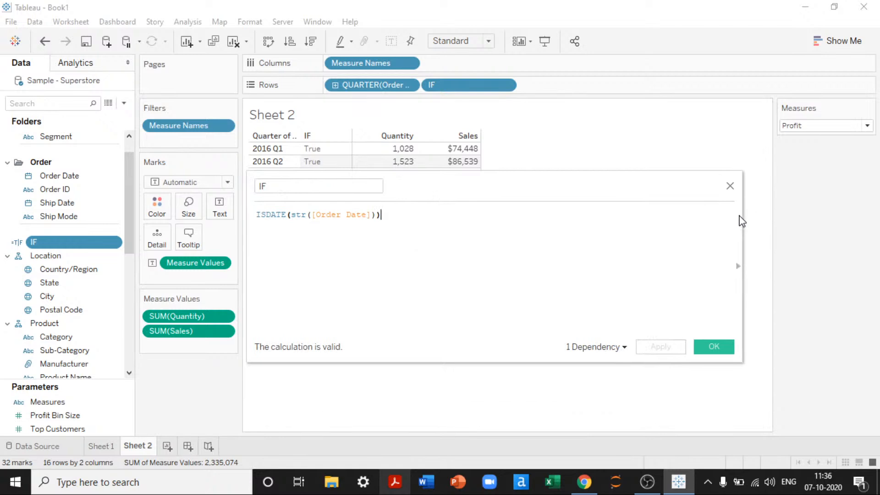
{"action": "left_click_drag", "start_coordinate": [743, 217], "coordinate": [568, 219]}
{"action": "left_click", "coordinate": [565, 266]}
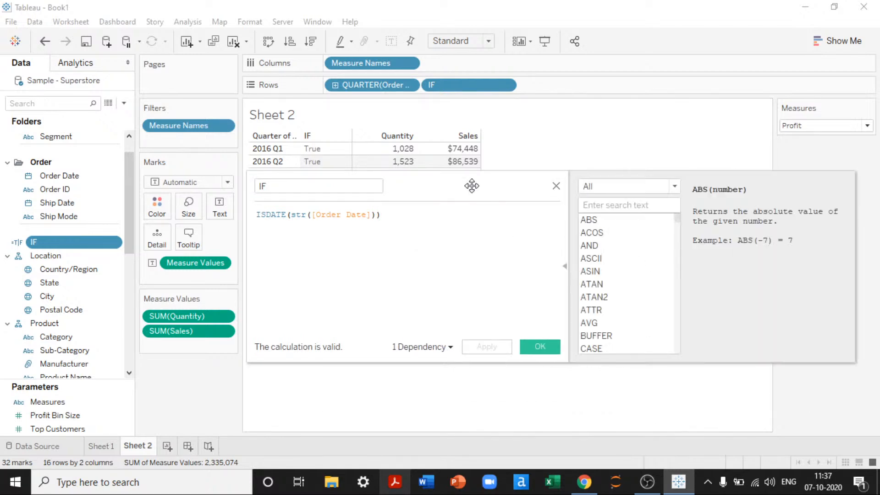
{"action": "left_click", "coordinate": [598, 195]}
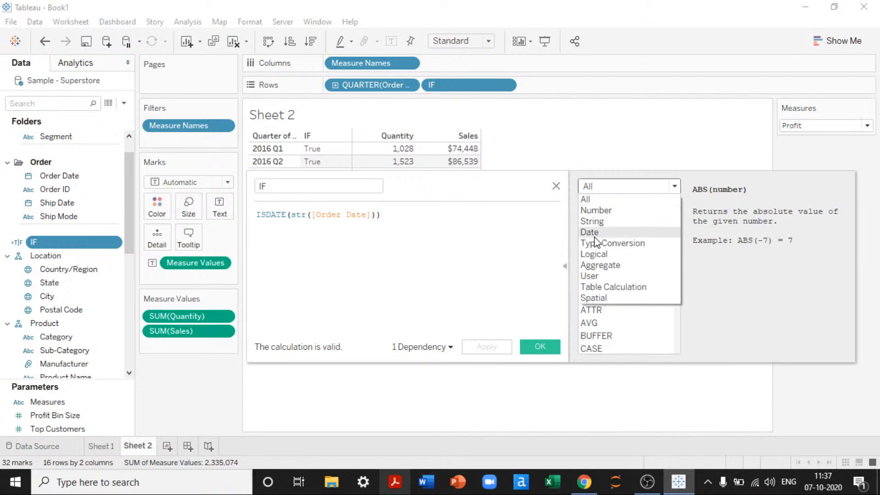
{"action": "left_click", "coordinate": [596, 255]}
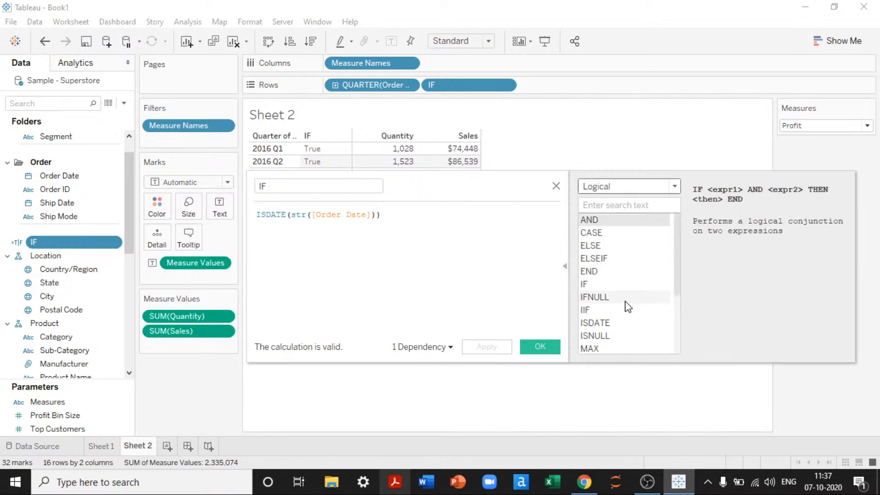
{"action": "left_click", "coordinate": [611, 337]}
Replace the IF formula with ISNULL([Order Date]), save it, and place the field on Rows over the existing IF
{"action": "left_click_drag", "start_coordinate": [413, 190], "coordinate": [157, 219]}
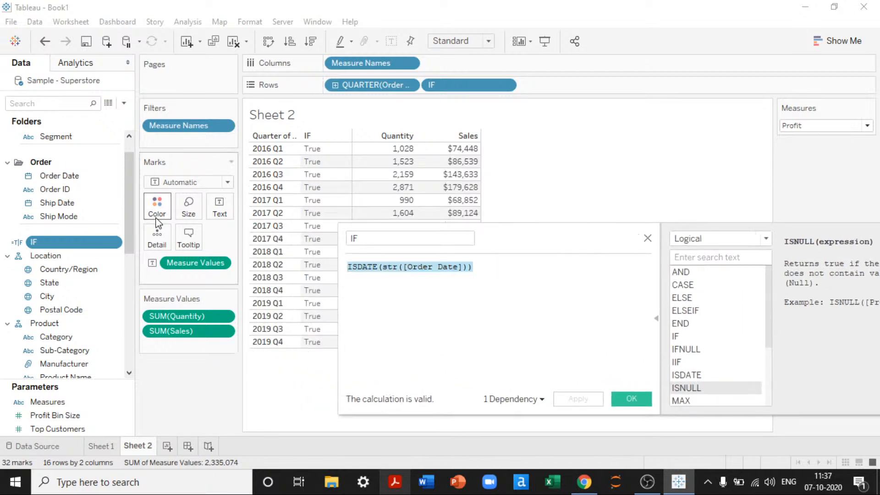
{"action": "type", "text": "isn"}
{"action": "key", "text": "Return"}
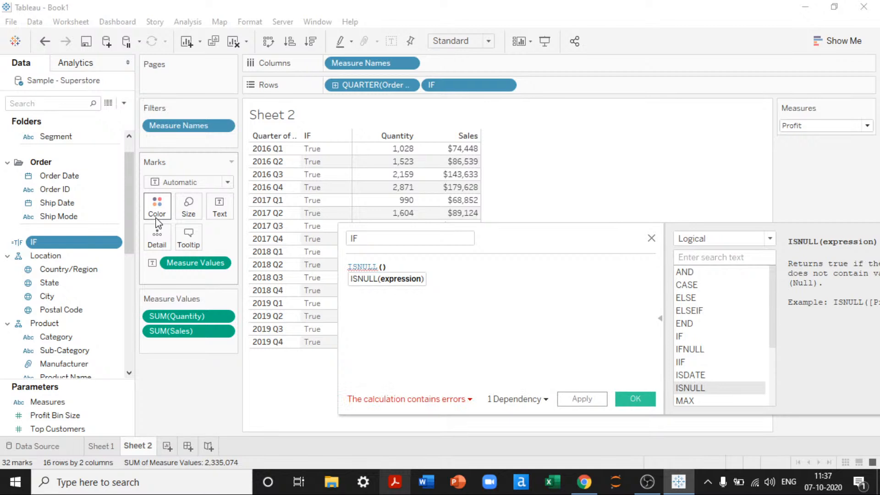
{"action": "type", "text": "q"}
{"action": "key", "text": "BackSpace"}
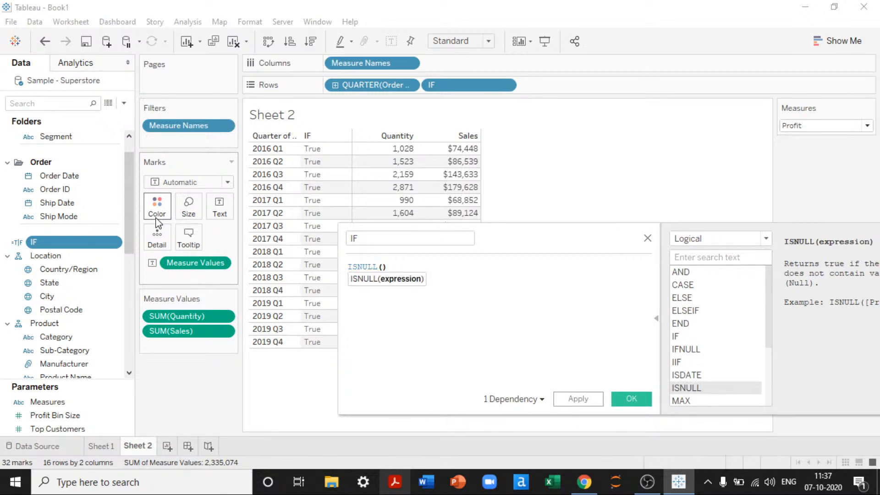
{"action": "type", "text": "q"}
{"action": "key", "text": "BackSpace"}
{"action": "type", "text": "ord"}
{"action": "key", "text": "Return"}
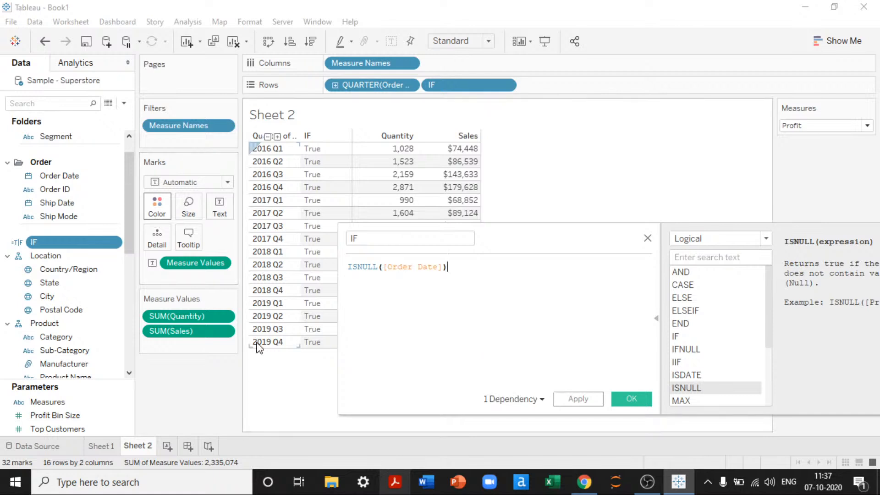
{"action": "left_click", "coordinate": [626, 397]}
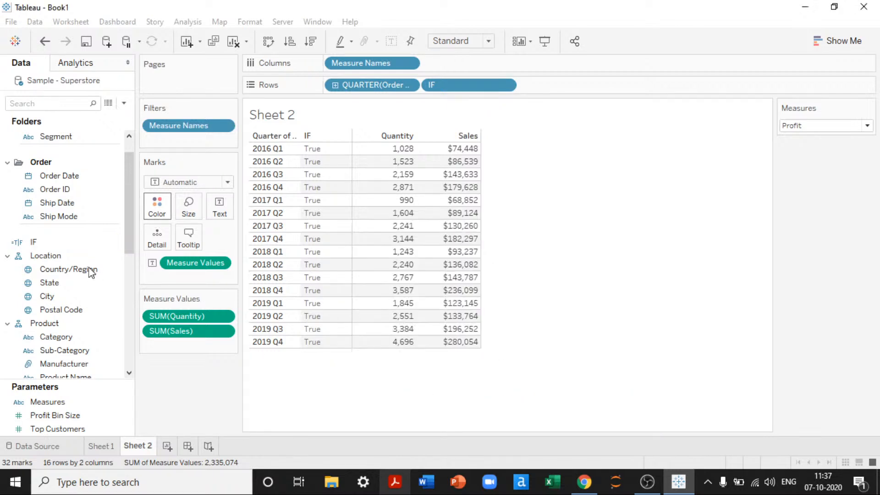
{"action": "left_click_drag", "start_coordinate": [46, 243], "coordinate": [453, 86]}
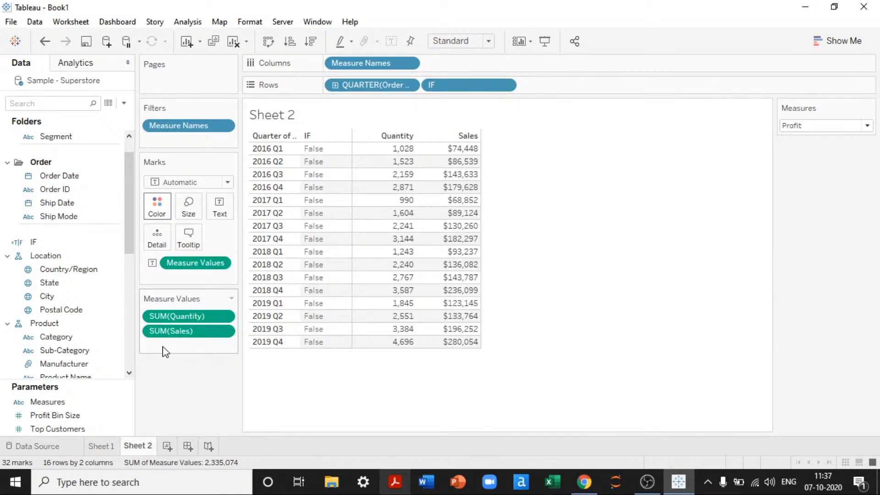
Reopen the IF calculation and look through the remaining logical functions down to ZN
{"action": "right_click", "coordinate": [38, 244]}
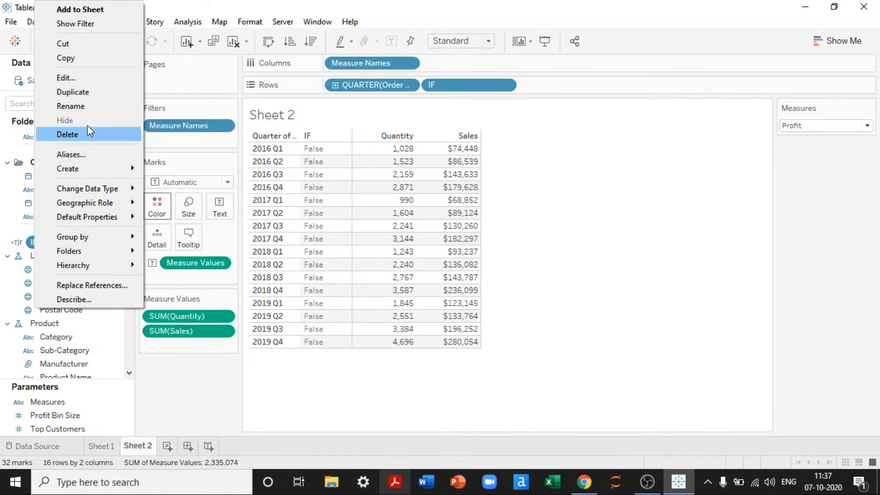
{"action": "left_click", "coordinate": [79, 81]}
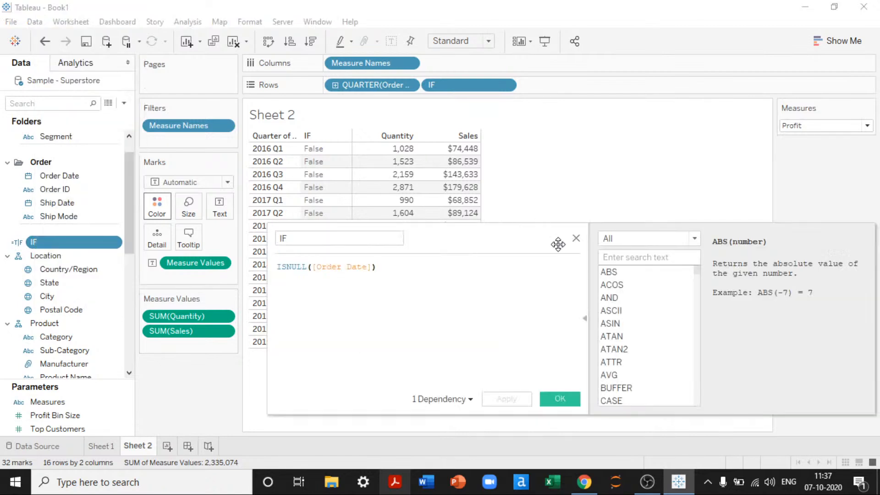
{"action": "left_click", "coordinate": [633, 243]}
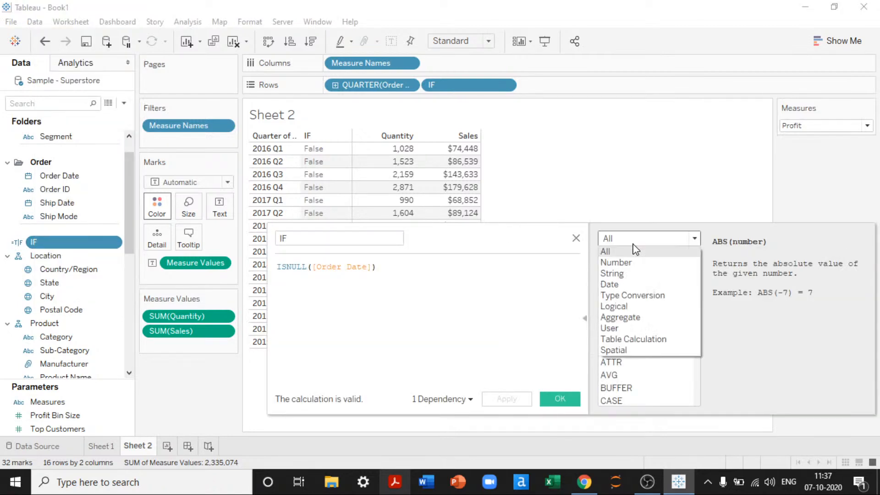
{"action": "left_click", "coordinate": [617, 306]}
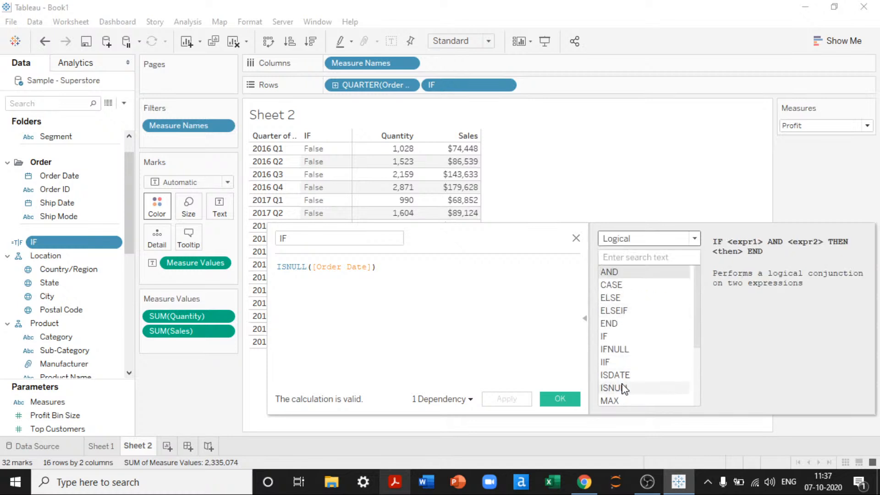
{"action": "scroll", "coordinate": [619, 366], "scroll_direction": "down", "scroll_amount": 3}
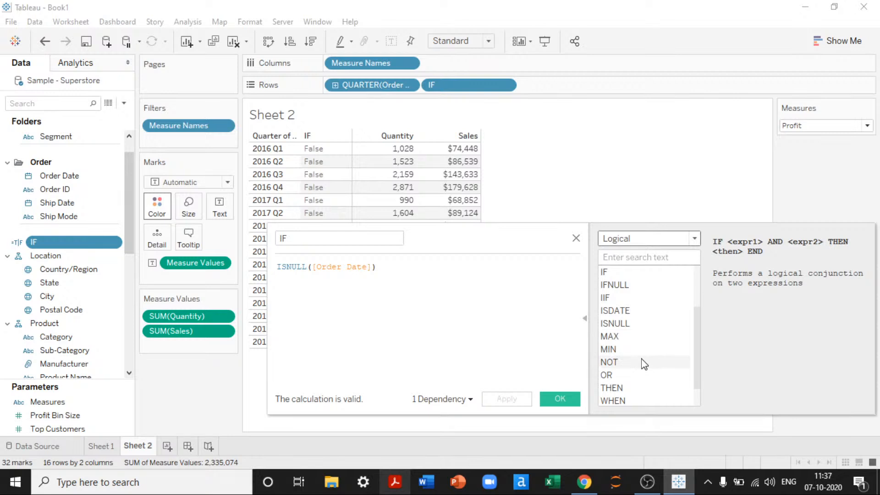
{"action": "scroll", "coordinate": [644, 364], "scroll_direction": "down", "scroll_amount": 1}
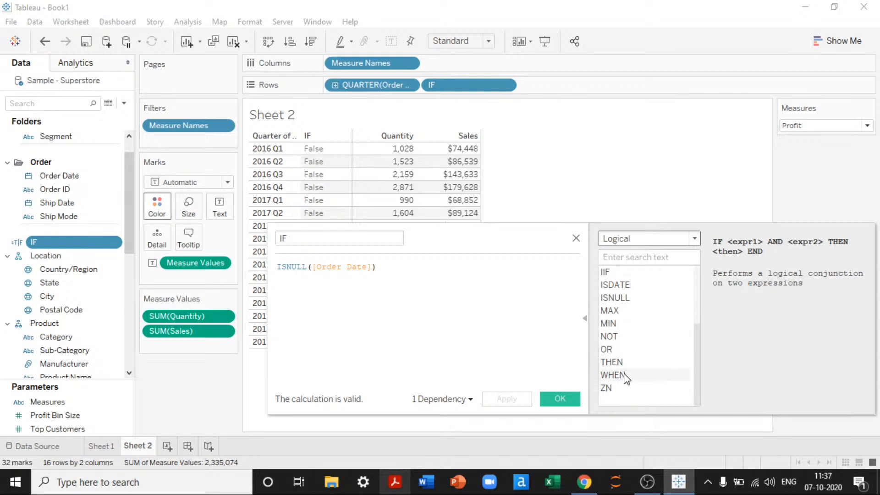
{"action": "left_click", "coordinate": [583, 319]}
Replace the IF formula with MAX([Sales]) and apply it while keeping the calculation editor open
{"action": "left_click_drag", "start_coordinate": [501, 248], "coordinate": [728, 203]}
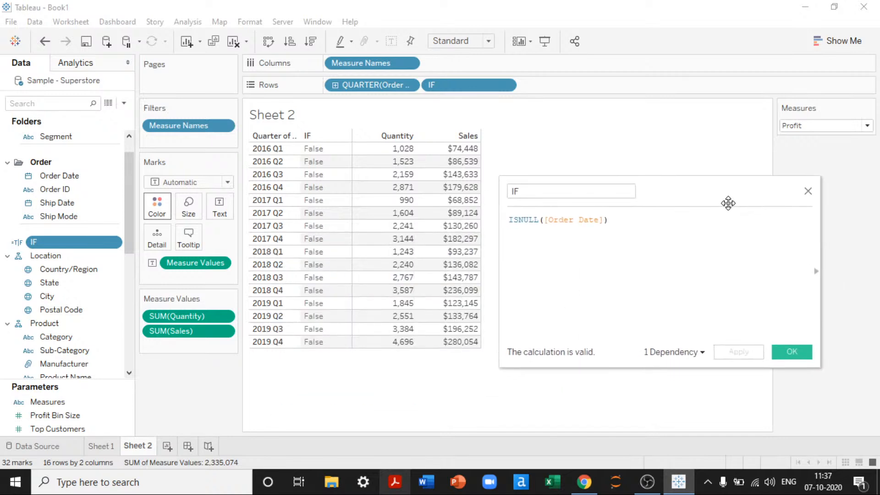
{"action": "key", "text": "ctrl+a"}
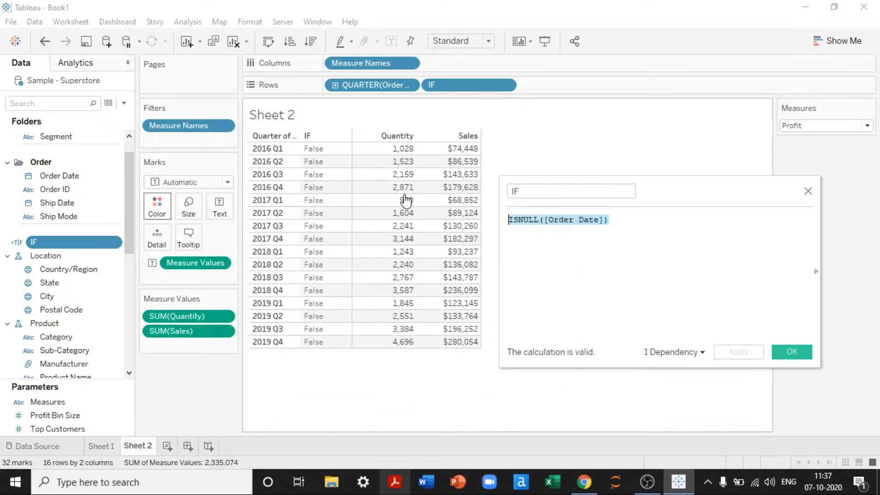
{"action": "type", "text": "max"}
{"action": "key", "text": "Return"}
{"action": "type", "text": "sa"}
{"action": "key", "text": "Return"}
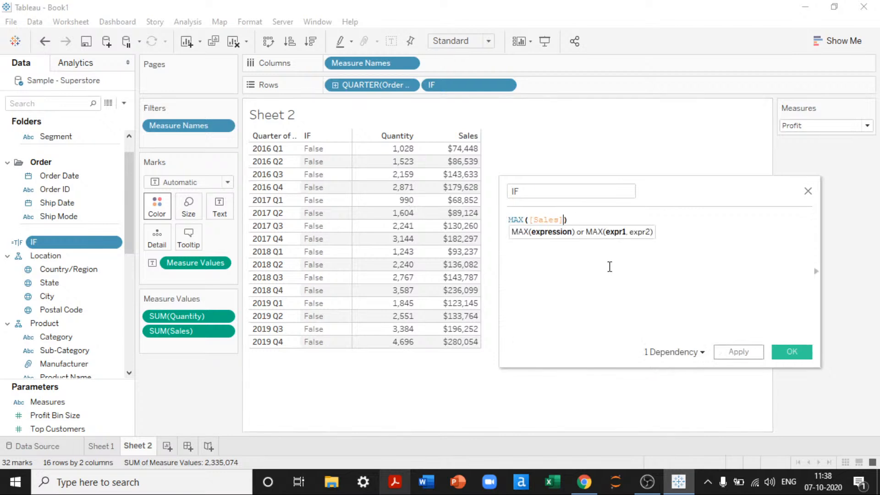
{"action": "left_click", "coordinate": [738, 352]}
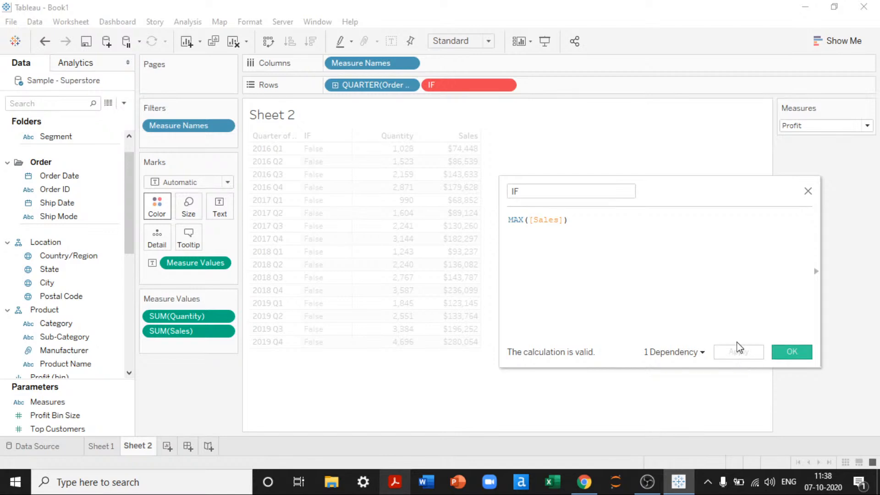
Remove the invalid IF field from Rows and add IF to Measure Values below SUM(Sales)
{"action": "left_click_drag", "start_coordinate": [431, 85], "coordinate": [187, 410]}
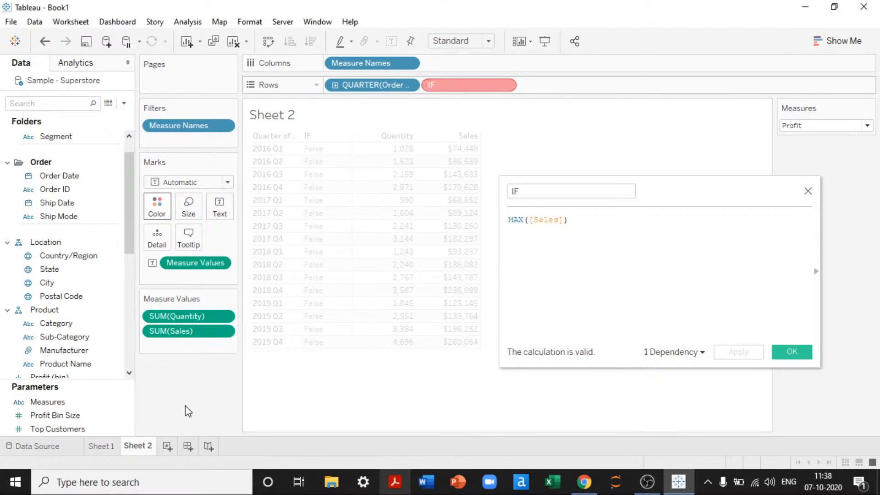
{"action": "scroll", "coordinate": [45, 318], "scroll_direction": "down", "scroll_amount": 5}
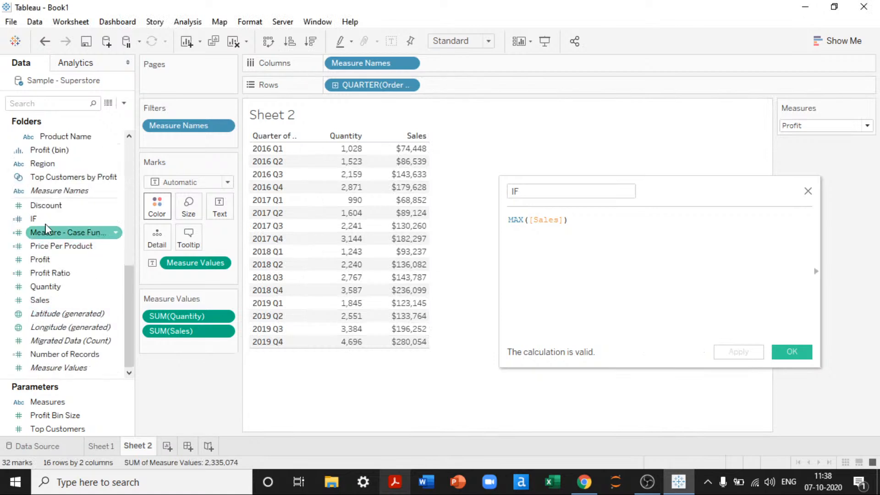
{"action": "left_click_drag", "start_coordinate": [34, 219], "coordinate": [170, 343]}
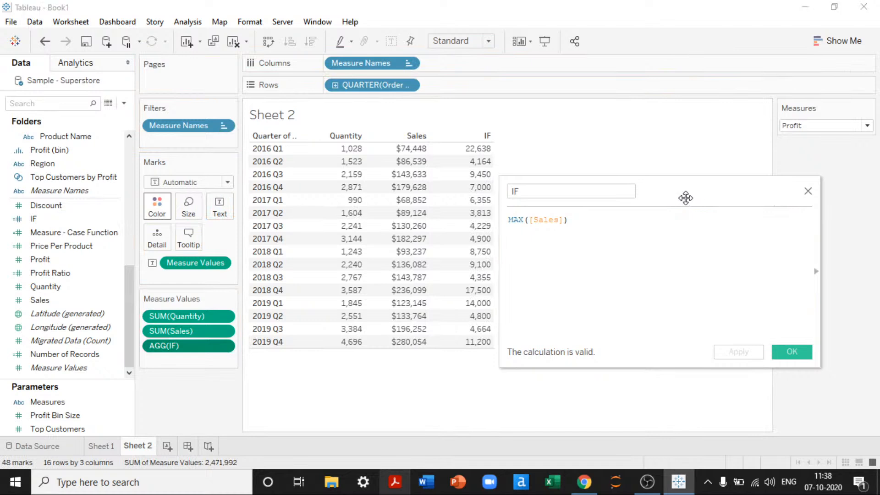
Move the calculation editor clear of the table, change the formula to MIN([Sales]), and apply it
{"action": "left_click_drag", "start_coordinate": [685, 196], "coordinate": [747, 187]}
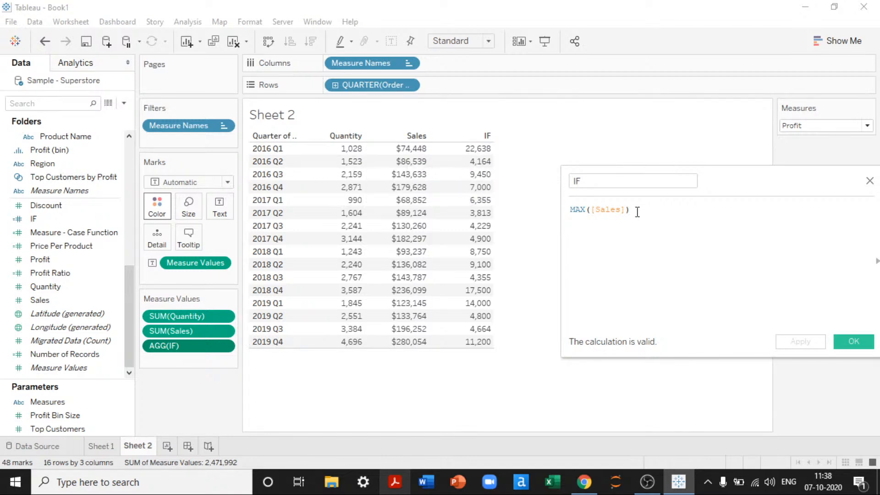
{"action": "left_click_drag", "start_coordinate": [715, 183], "coordinate": [675, 178]}
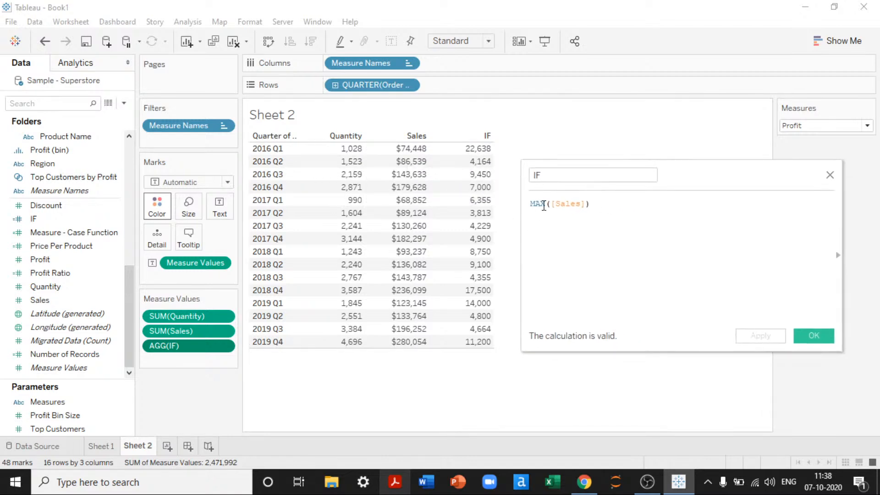
{"action": "double_click", "coordinate": [543, 205]}
{"action": "type", "text": "MIN"}
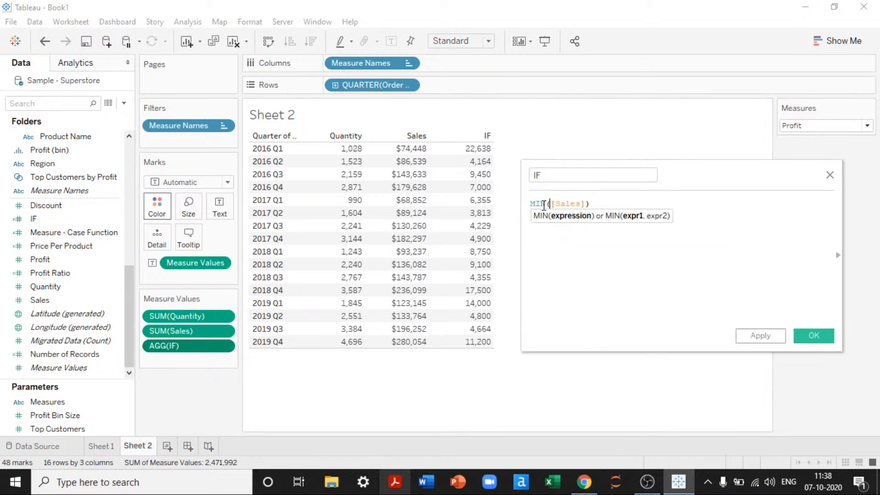
{"action": "left_click", "coordinate": [758, 335]}
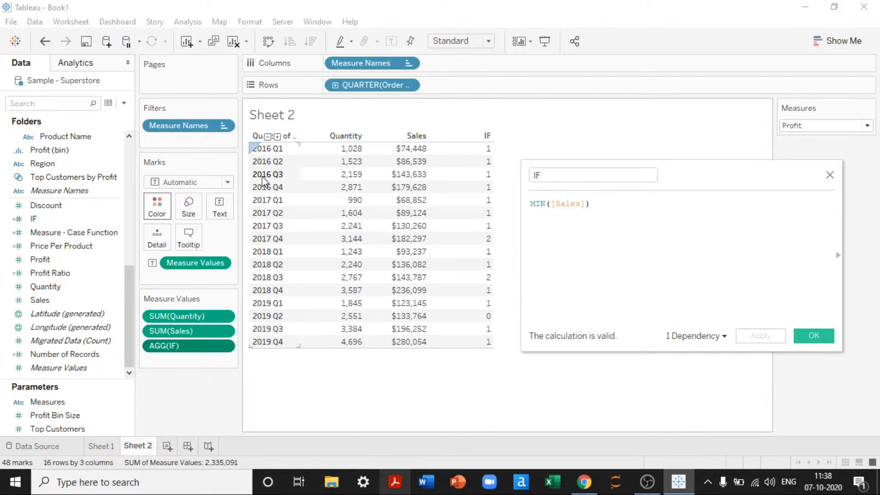
Clear the MIN formula and begin an IF statement with the condition SUM([Quantity]) > 1000
{"action": "key", "text": "ctrl+a"}
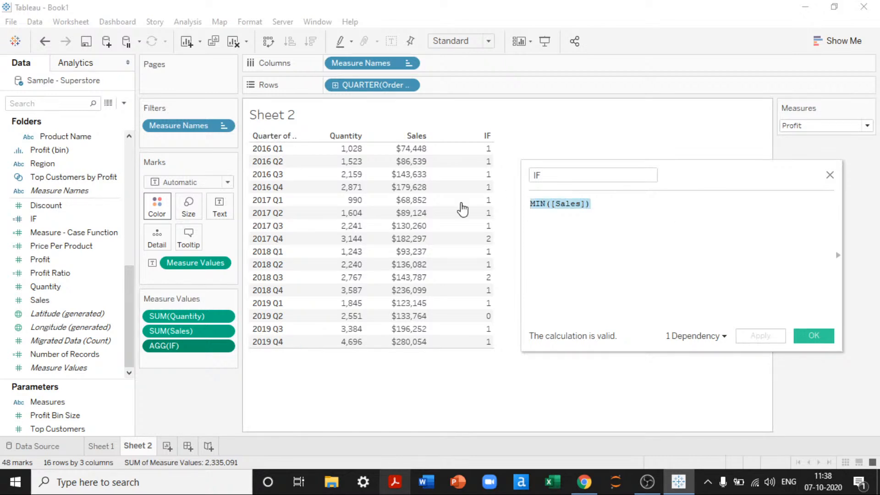
{"action": "key", "text": "BackSpace"}
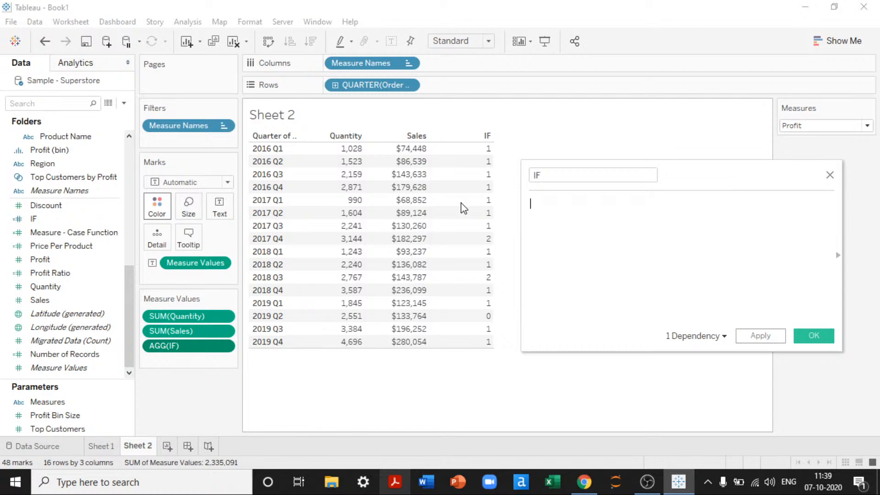
{"action": "type", "text": "IF "}
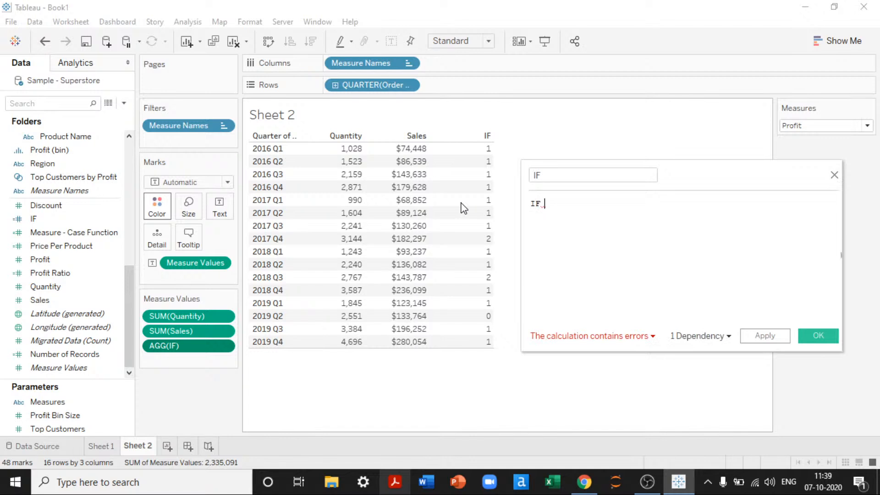
{"action": "type", "text": "sum"}
{"action": "key", "text": "Return"}
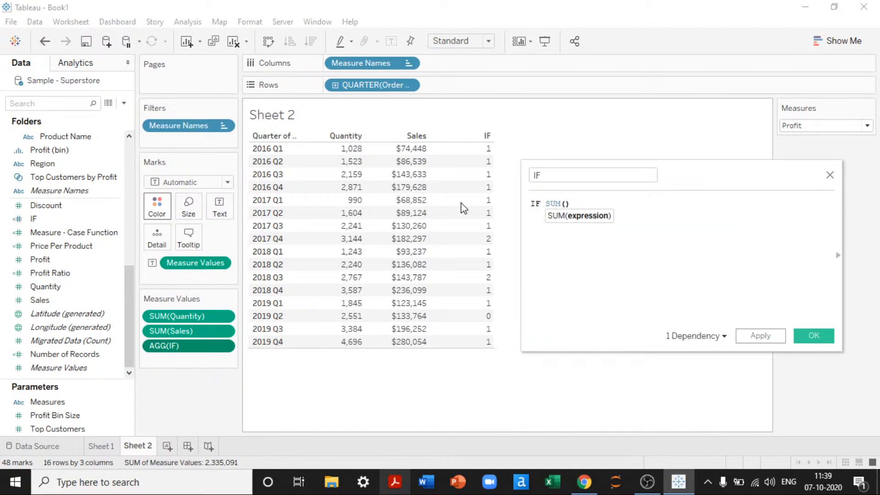
{"action": "type", "text": "qu"}
{"action": "key", "text": "Return"}
{"action": "type", "text": "> 10"}
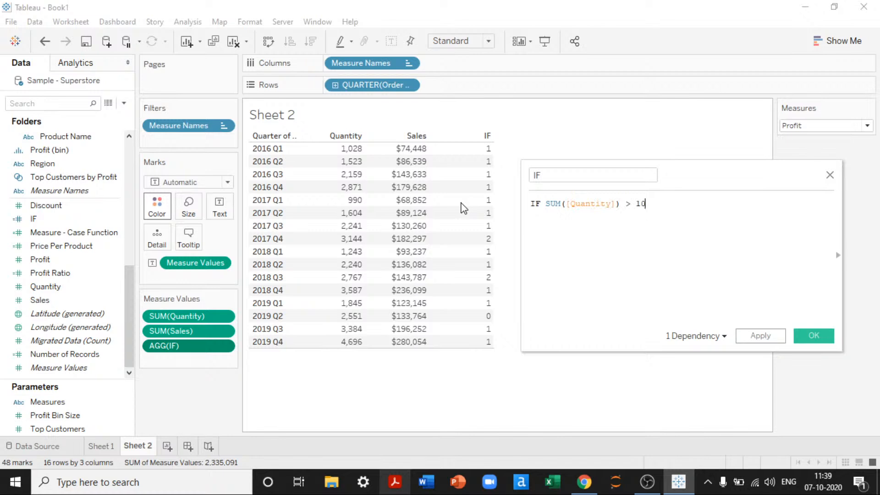
{"action": "type", "text": "00 an"}
Extend the IF condition with AND SUM([Sales]) > 100000
{"action": "key", "text": "Return"}
{"action": "type", "text": "su"}
{"action": "key", "text": "Return"}
{"action": "type", "text": "s"}
{"action": "key", "text": "Return"}
{"action": "type", "text": "> 100"}
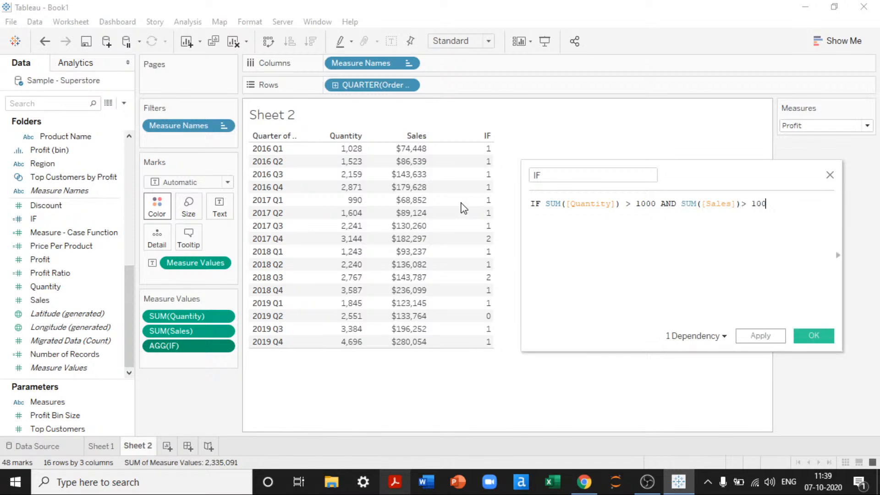
{"action": "type", "text": "00th"}
Add THEN 'Good' ELSE 'Bad' after the combined condition in the IF formula
{"action": "key", "text": "Return"}
{"action": "type", "text": "'Good' el"}
{"action": "key", "text": "Return"}
{"action": "type", "text": "'Bad'"}
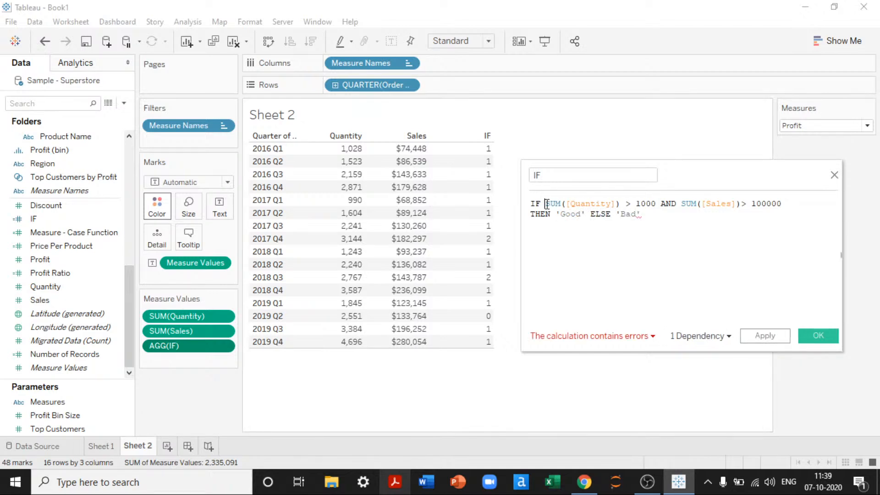
Enclose the combined Quantity and Sales condition in parentheses and close the IF statement with END
{"action": "left_click", "coordinate": [547, 204]}
{"action": "type", "text": "("}
{"action": "left_click", "coordinate": [790, 203]}
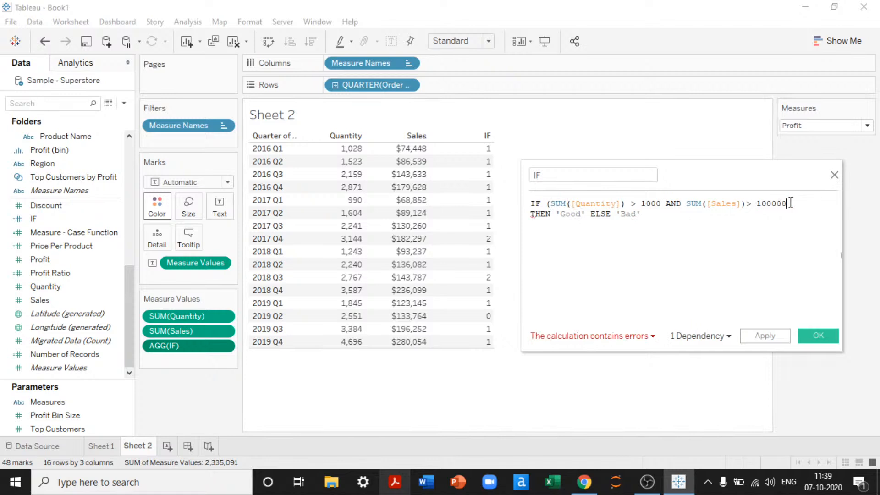
{"action": "type", "text": ")"}
{"action": "left_click", "coordinate": [711, 224]}
{"action": "type", "text": "end"}
{"action": "key", "text": "Return"}
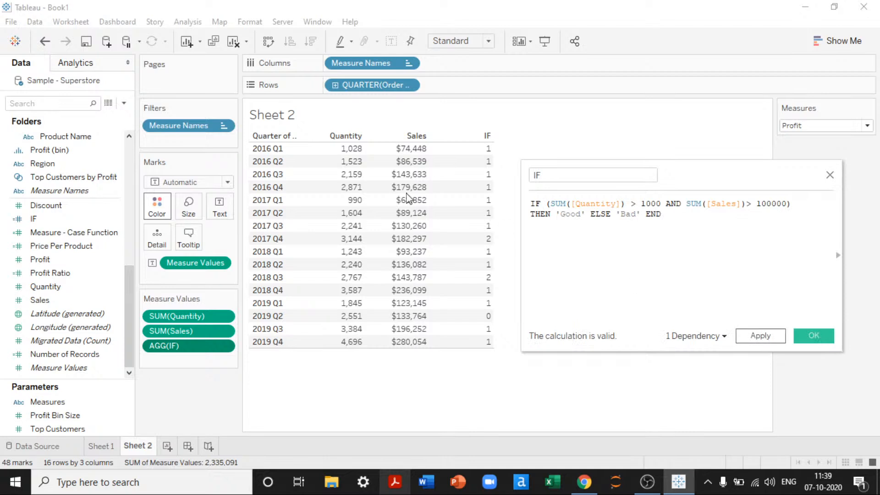
Remove IF from Measure Values, place it on Rows after the order date quarter, and narrow its column
{"action": "left_click_drag", "start_coordinate": [181, 346], "coordinate": [179, 414]}
{"action": "left_click_drag", "start_coordinate": [33, 219], "coordinate": [452, 94]}
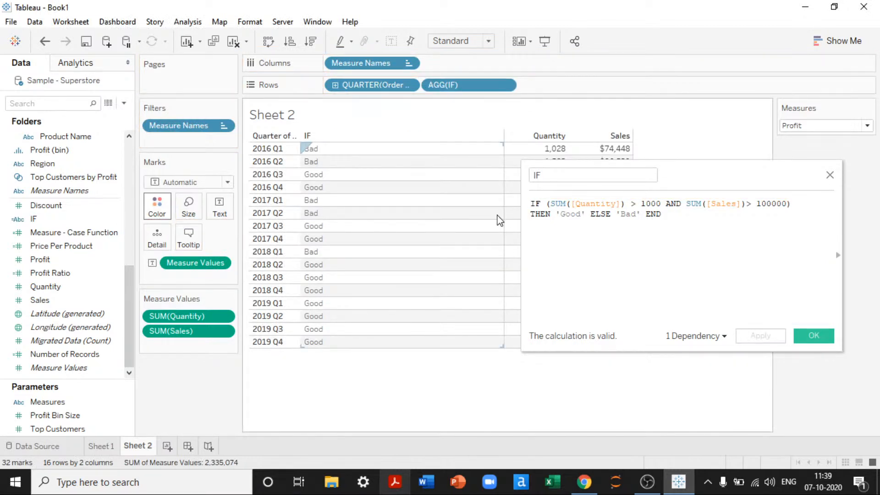
{"action": "left_click_drag", "start_coordinate": [503, 210], "coordinate": [362, 213]}
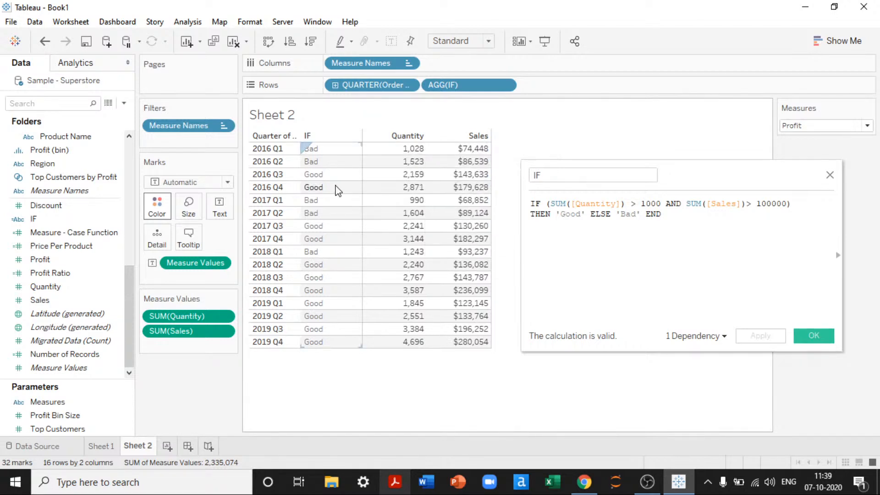
Insert NOT before the parenthesised condition in the IF formula and apply the calculation
{"action": "left_click", "coordinate": [549, 205]}
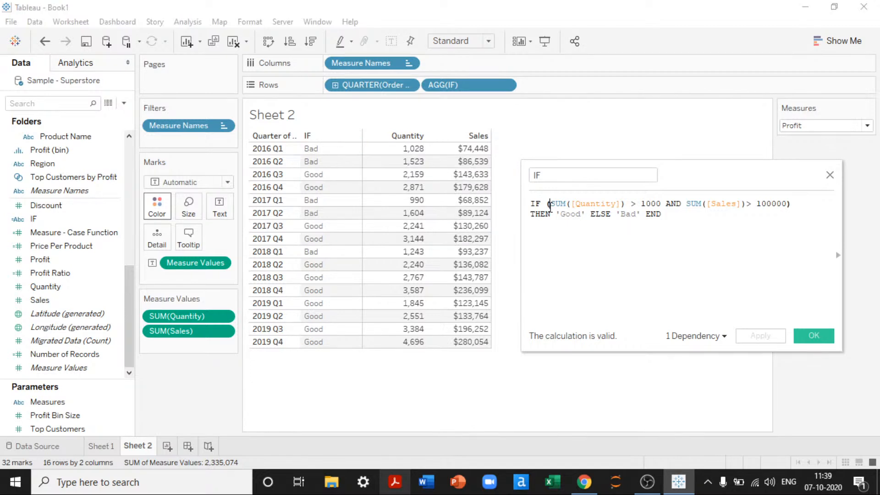
{"action": "type", "text": "n"}
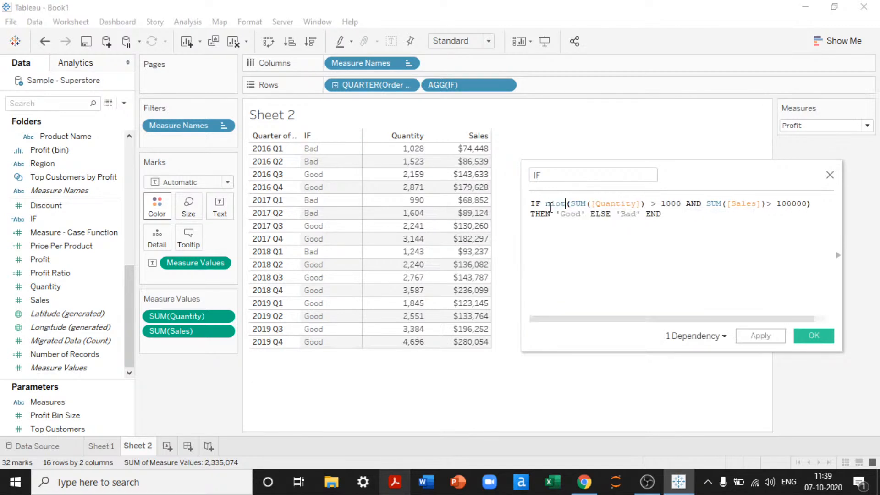
{"action": "type", "text": "o"}
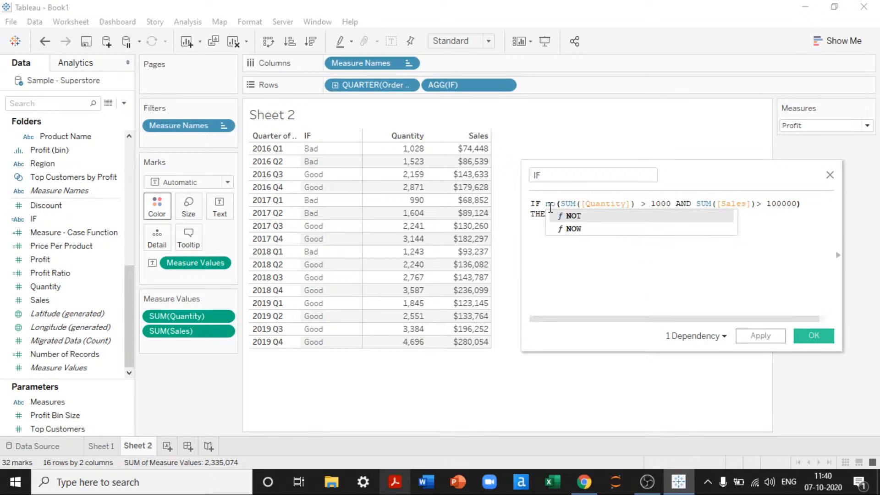
{"action": "type", "text": " t"}
{"action": "double_click", "coordinate": [552, 204]}
{"action": "type", "text": "N"}
{"action": "key", "text": "Return"}
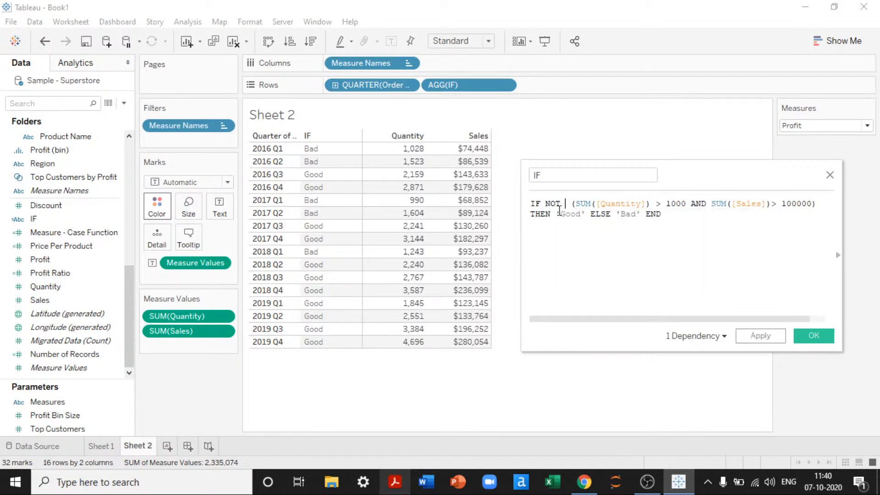
{"action": "key", "text": "Delete"}
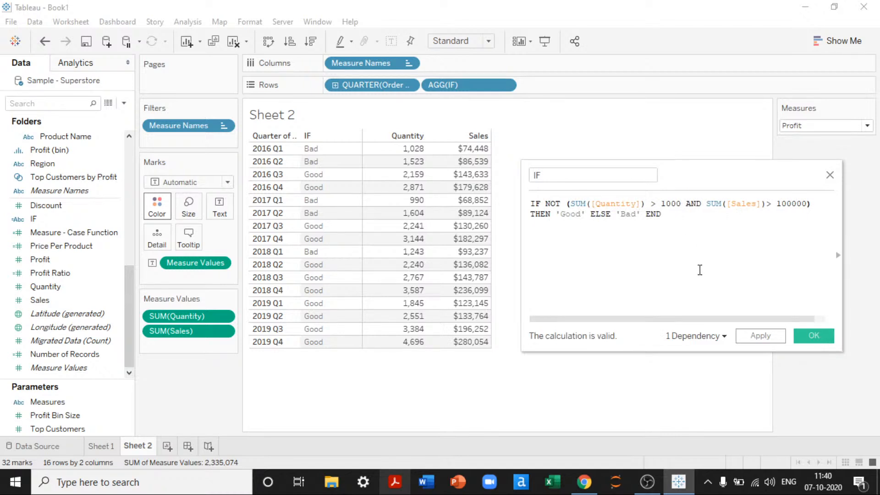
{"action": "left_click", "coordinate": [772, 342]}
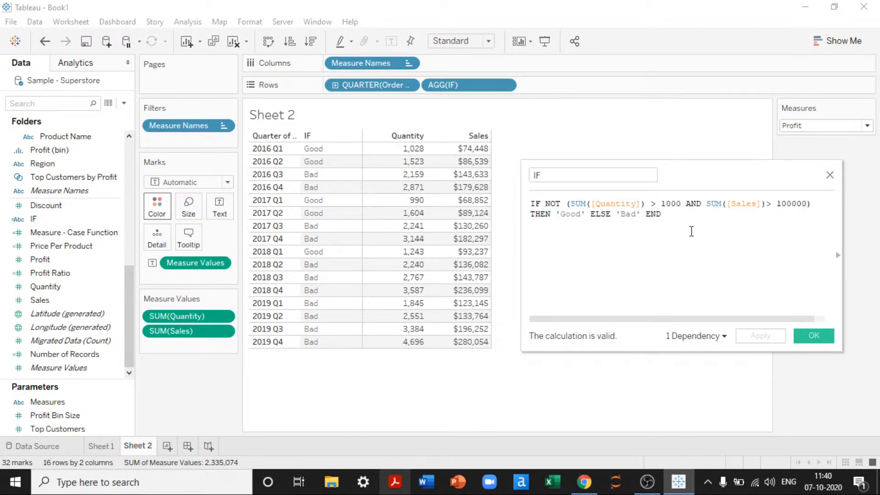
Delete ELSE 'Bad' from the formula, leaving THEN 'Good' END, and apply the calculation
{"action": "left_click_drag", "start_coordinate": [692, 231], "coordinate": [488, 171]}
{"action": "left_click", "coordinate": [656, 273]}
{"action": "left_click_drag", "start_coordinate": [647, 215], "coordinate": [586, 215]}
{"action": "key", "text": "BackSpace"}
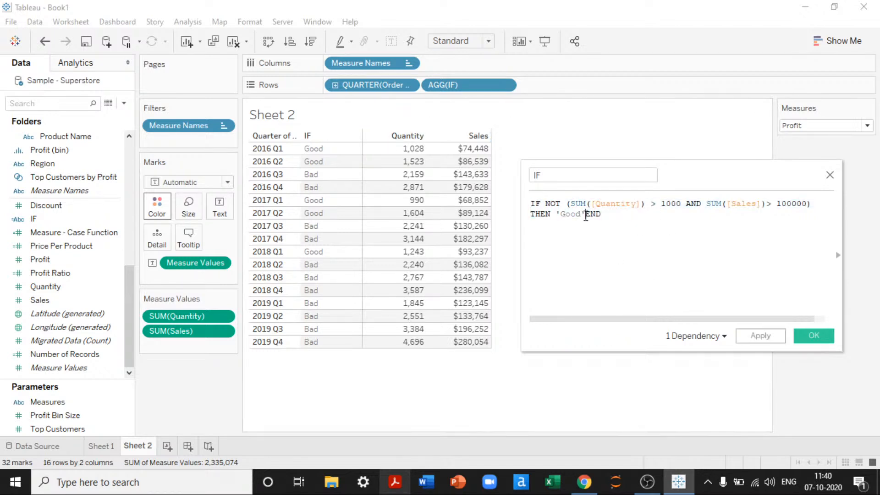
{"action": "left_click", "coordinate": [760, 336]}
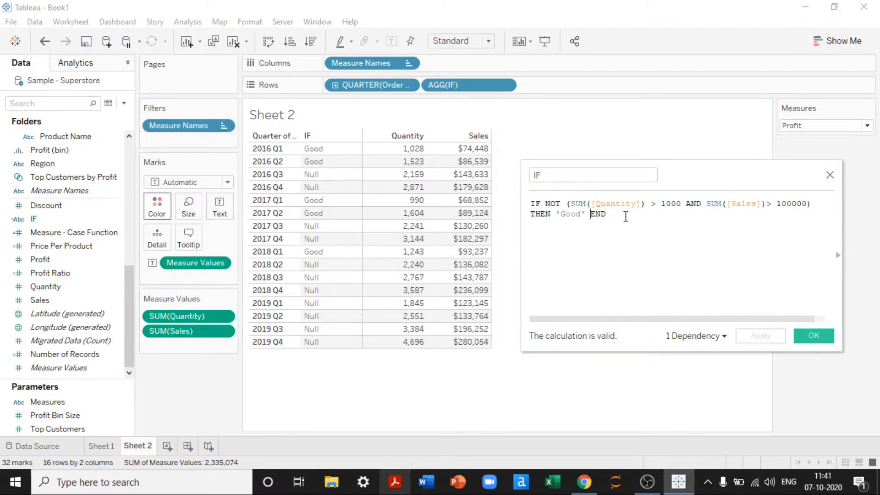
Insert ZN( on a separate line above the IF NOT statement, without its closing parenthesis
{"action": "key", "text": "Up"}
{"action": "key", "text": "Left"}
{"action": "key", "text": "Left"}
{"action": "key", "text": "Left"}
{"action": "key", "text": "Left"}
{"action": "key", "text": "Left"}
{"action": "key", "text": "Left"}
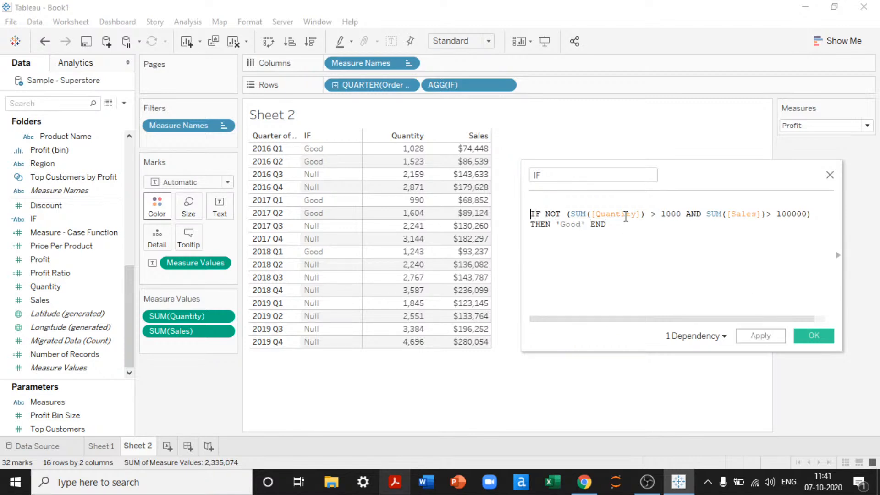
{"action": "key", "text": "Return"}
{"action": "key", "text": "Return"}
{"action": "key", "text": "Up"}
{"action": "key", "text": "Up"}
{"action": "type", "text": "ZN()"}
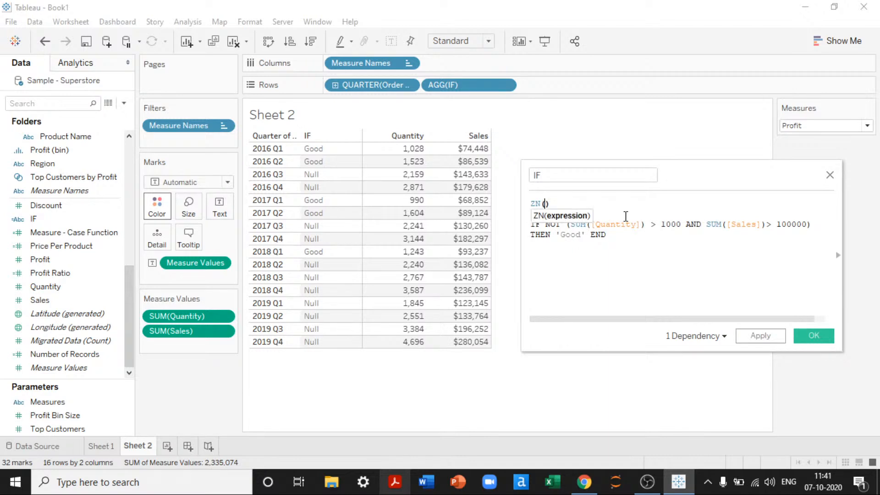
{"action": "key", "text": "BackSpace"}
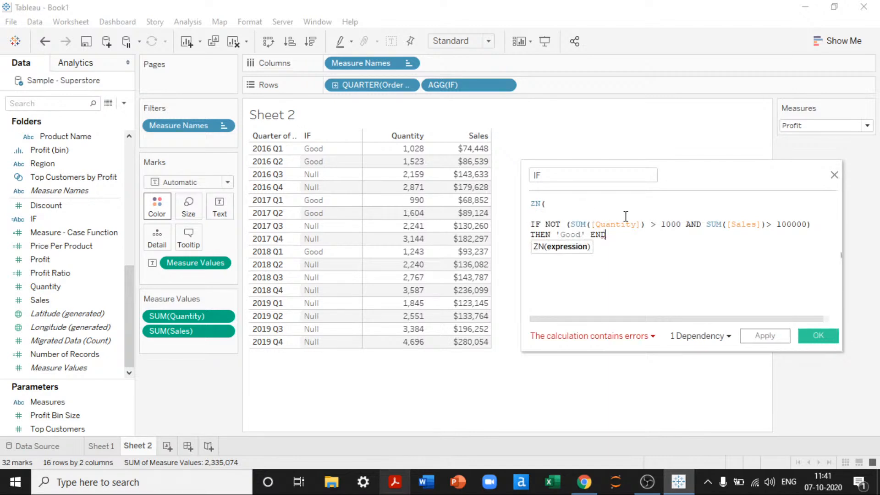
Close the ZN function with a parenthesis below the END line and display the calculation's error details
{"action": "key", "text": "Return"}
{"action": "key", "text": "Return"}
{"action": "type", "text": ")"}
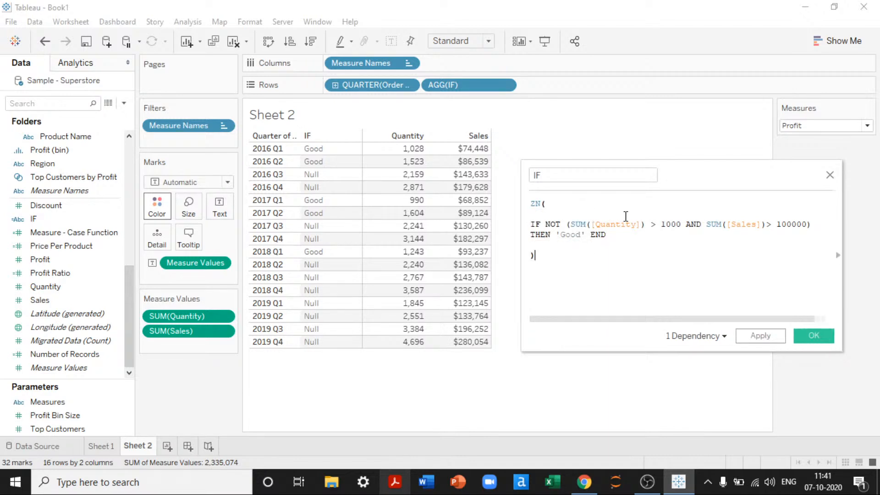
{"action": "mouse_move", "coordinate": [538, 202]}
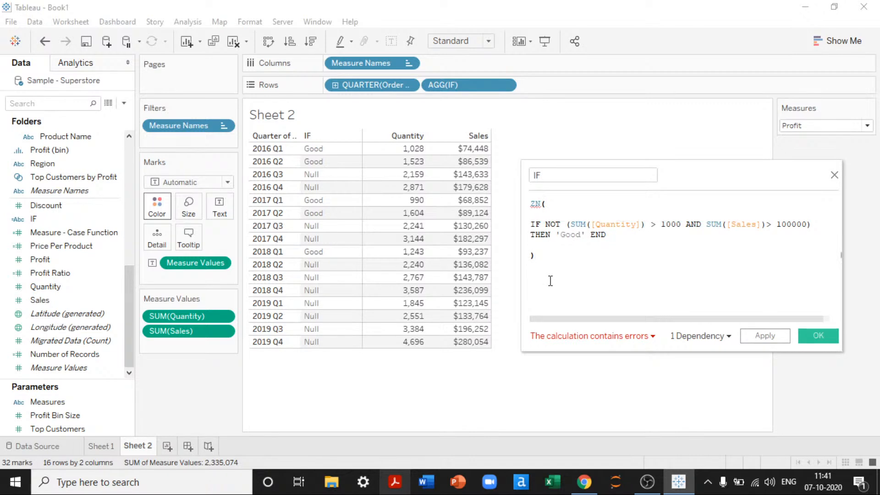
{"action": "left_click", "coordinate": [567, 339]}
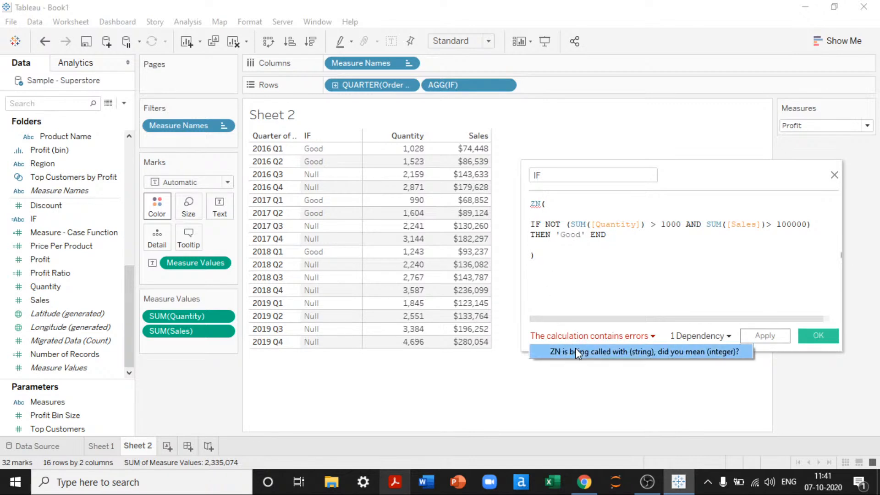
Replace 'Good' with the number 10000 in the THEN clause and apply the ZN calculation
{"action": "left_click", "coordinate": [598, 246]}
{"action": "left_click_drag", "start_coordinate": [584, 234], "coordinate": [560, 235]}
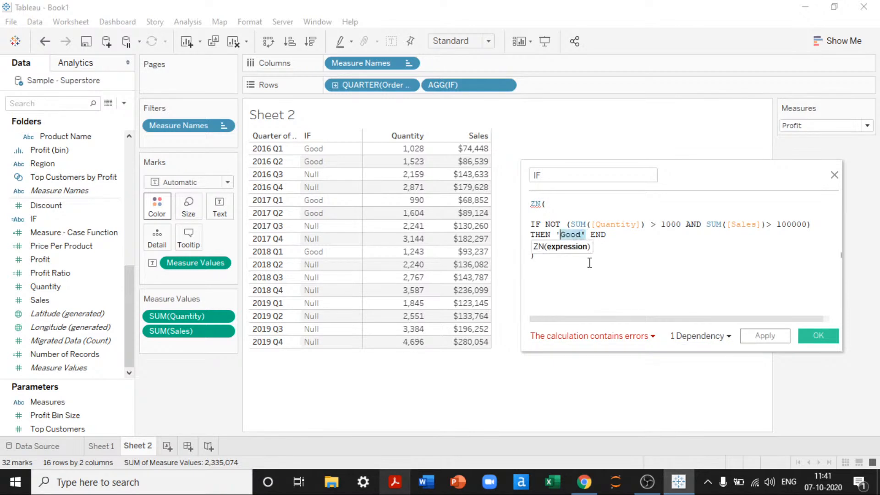
{"action": "key", "text": "BackSpace"}
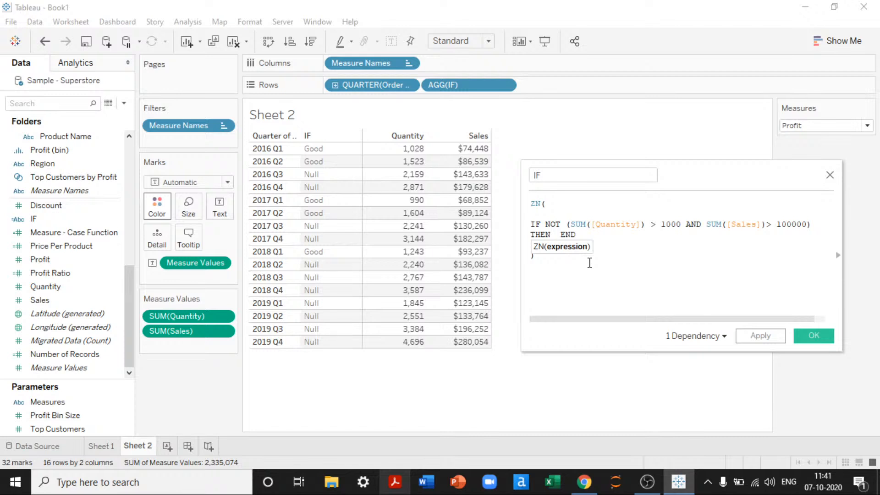
{"action": "type", "text": "10000"}
{"action": "left_click", "coordinate": [578, 263]}
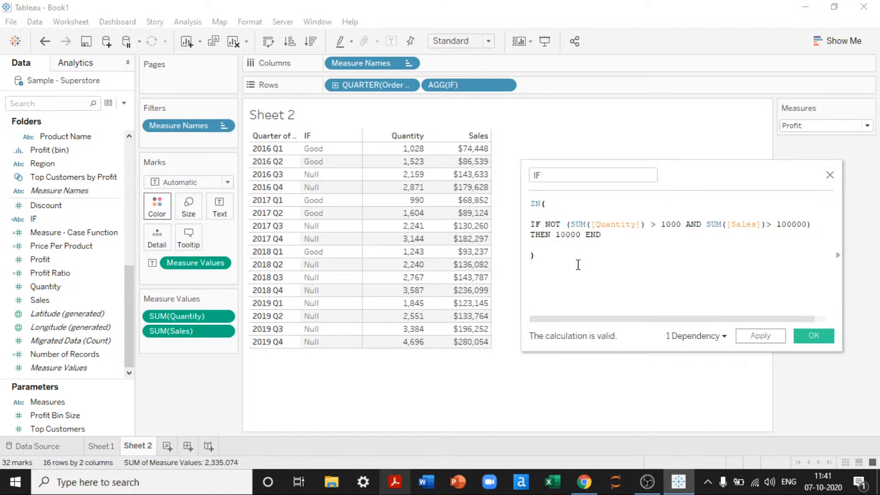
{"action": "left_click", "coordinate": [532, 255]}
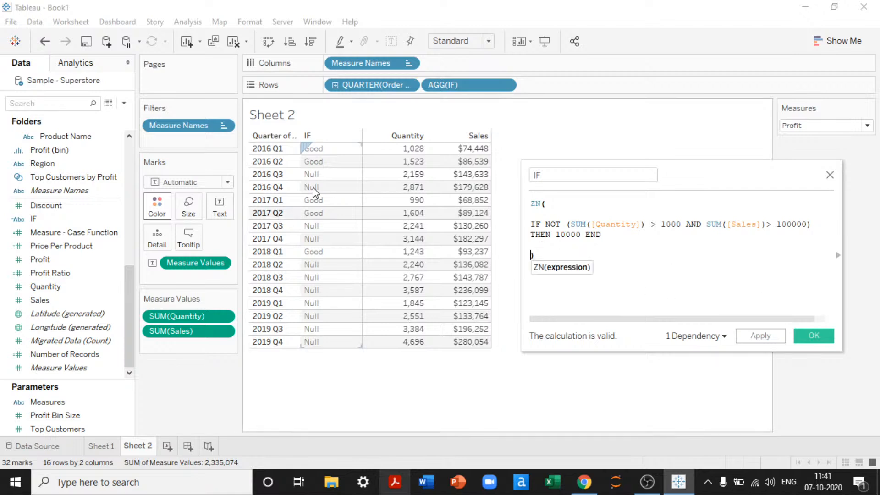
{"action": "left_click", "coordinate": [763, 339]}
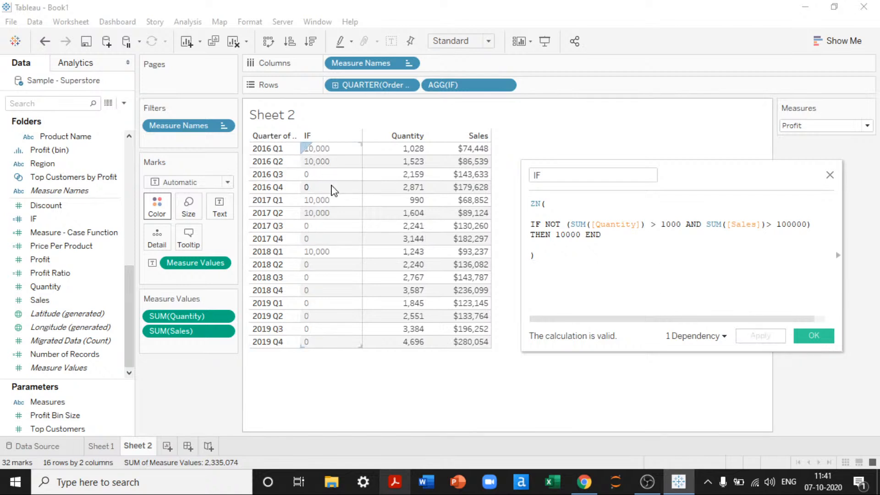
Review the ZN wrapper and THEN value in the formula, and accept the calculation to close the editor
{"action": "left_click_drag", "start_coordinate": [545, 205], "coordinate": [503, 203]}
{"action": "left_click", "coordinate": [613, 231]}
{"action": "double_click", "coordinate": [576, 237]}
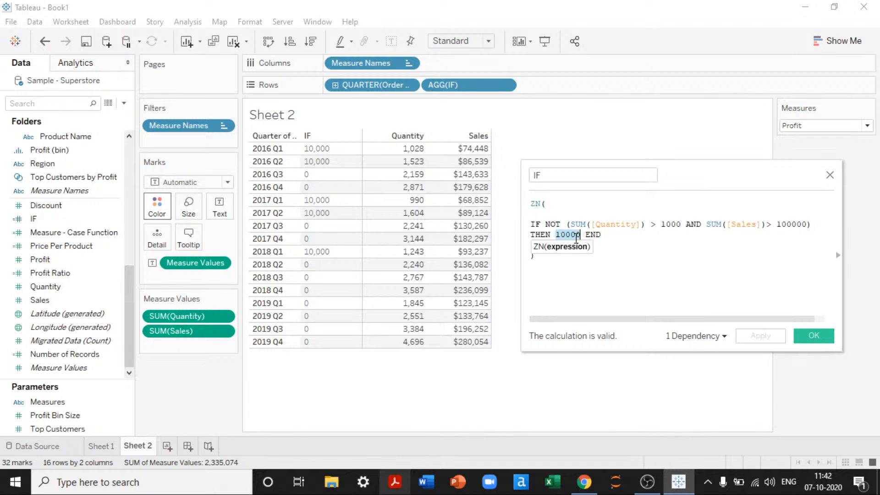
{"action": "left_click", "coordinate": [563, 206]}
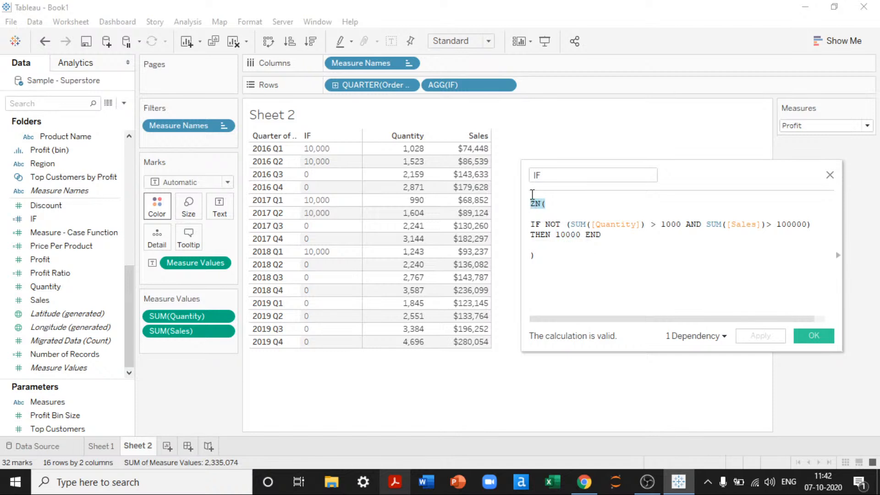
{"action": "left_click", "coordinate": [576, 232]}
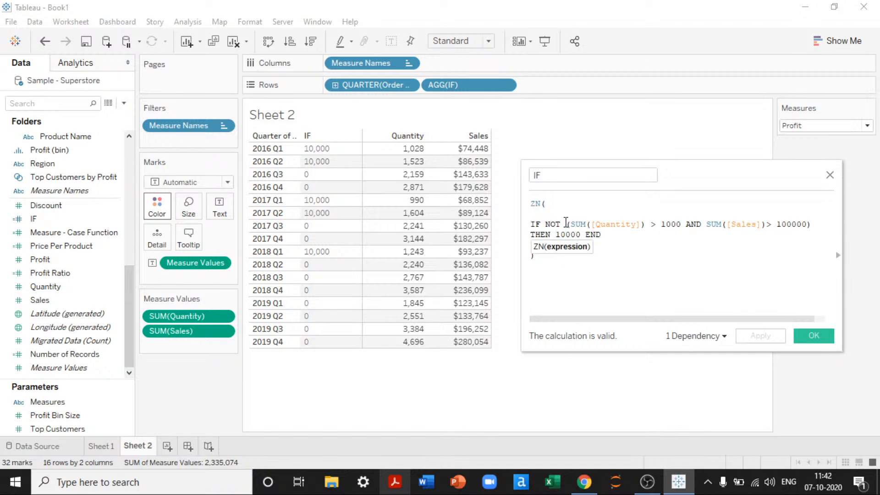
{"action": "double_click", "coordinate": [565, 235]}
{"action": "left_click", "coordinate": [564, 236]}
{"action": "left_click", "coordinate": [820, 334]}
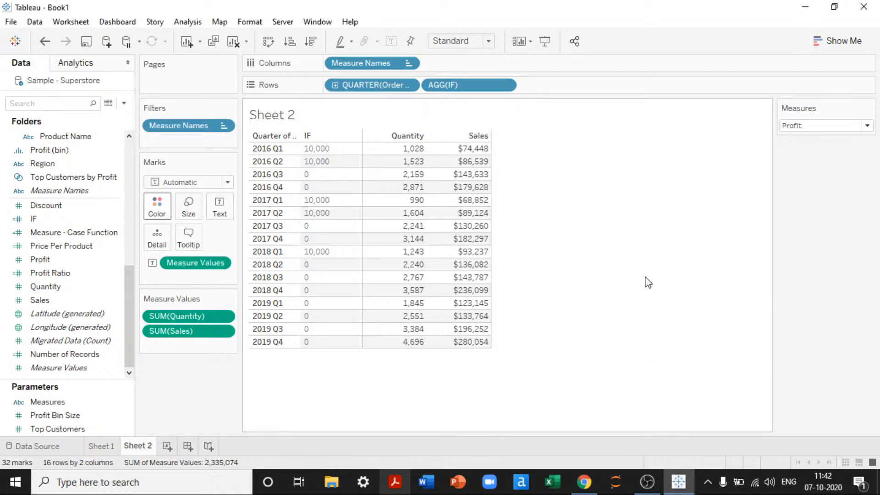
Switch to the Chrome slideshow to view the Numerical Calculations slide, and return to Tableau
{"action": "left_click", "coordinate": [584, 481]}
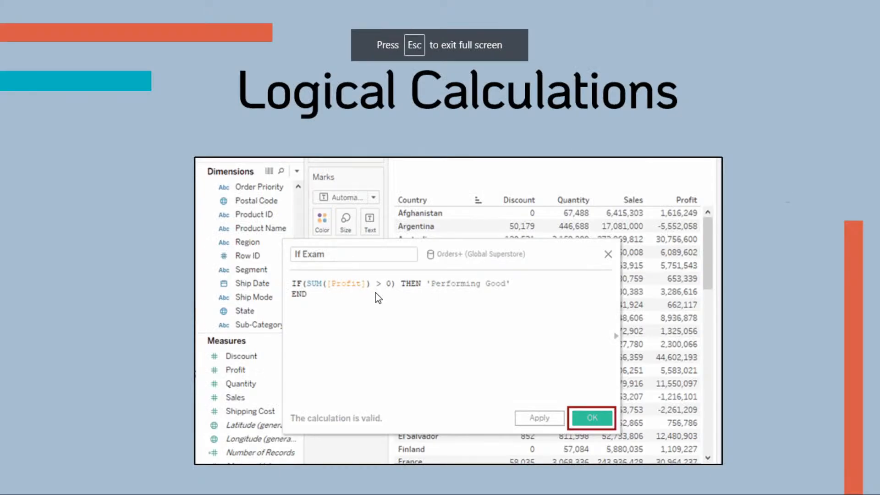
{"action": "left_click", "coordinate": [375, 292]}
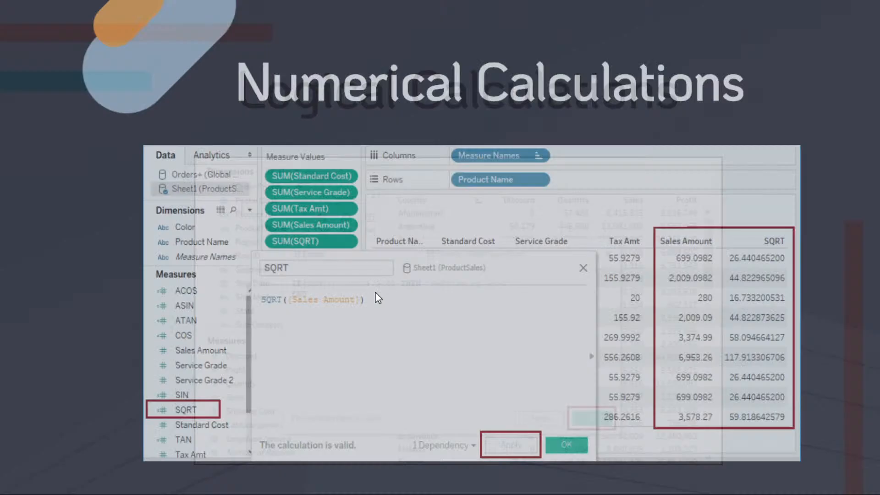
{"action": "key", "text": "super+d"}
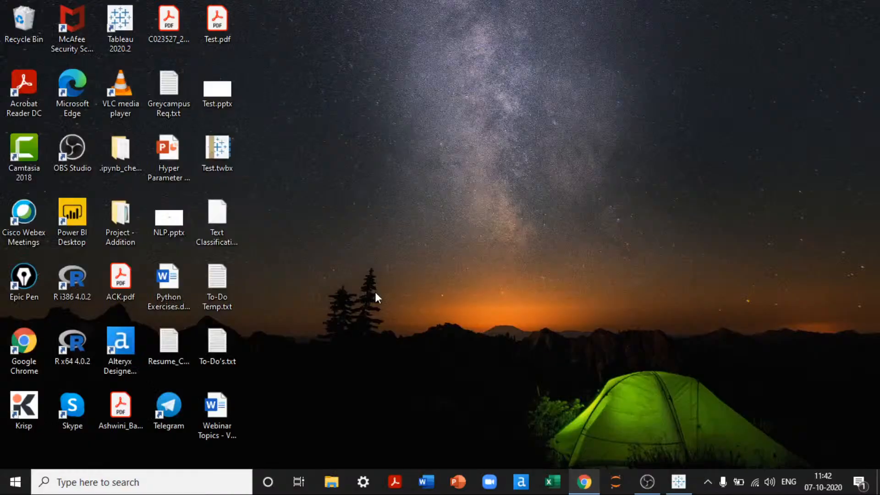
{"action": "left_click", "coordinate": [678, 482]}
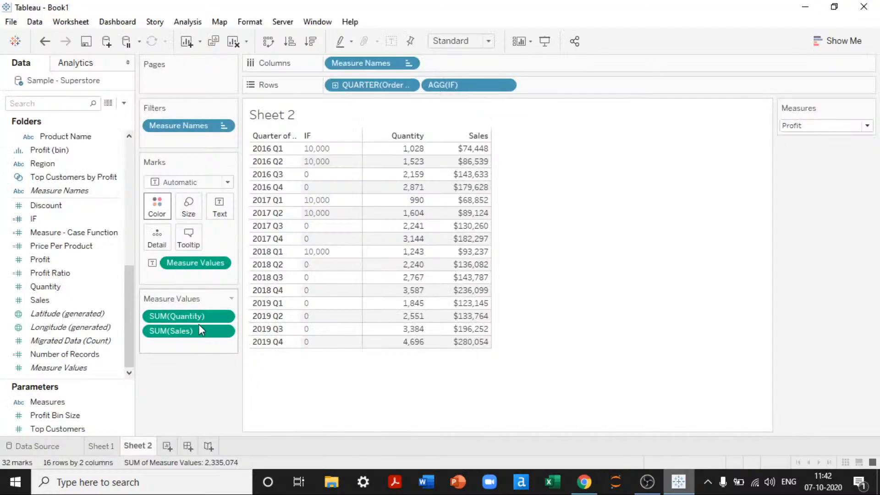
Remove the IF field from the rows and start a new calculated field named Numerical Cals
{"action": "left_click_drag", "start_coordinate": [458, 86], "coordinate": [605, 306]}
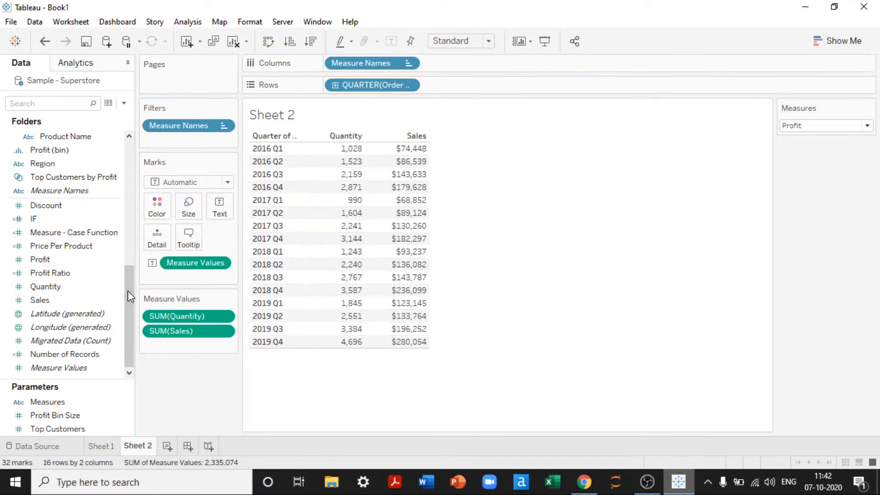
{"action": "left_click", "coordinate": [125, 104]}
{"action": "left_click", "coordinate": [98, 117]}
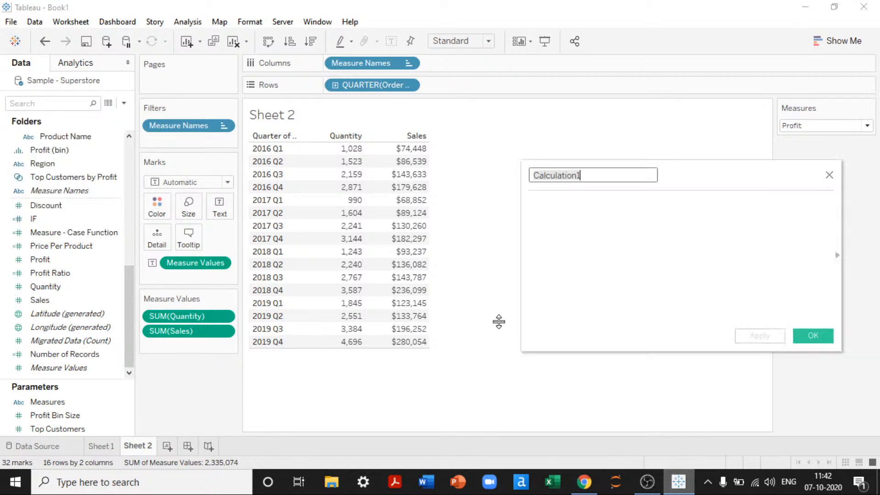
{"action": "type", "text": "Nu"}
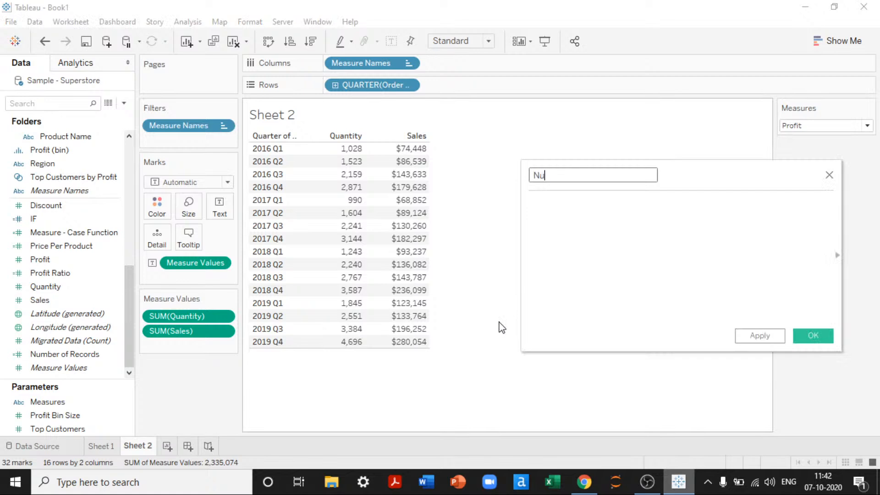
{"action": "type", "text": "merical Cals"}
{"action": "left_click", "coordinate": [526, 324]}
{"action": "left_click_drag", "start_coordinate": [676, 168], "coordinate": [462, 203]}
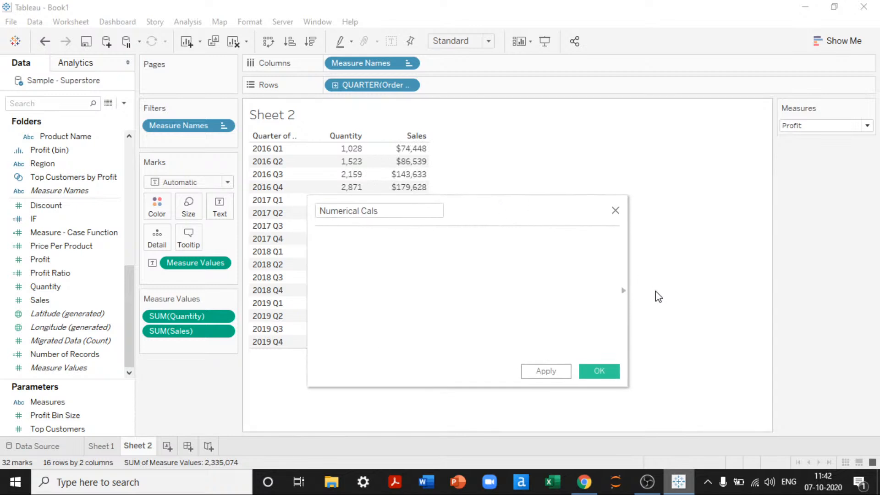
Browse the Number category in the calculation function reference, from ABS through ZN
{"action": "left_click", "coordinate": [623, 295]}
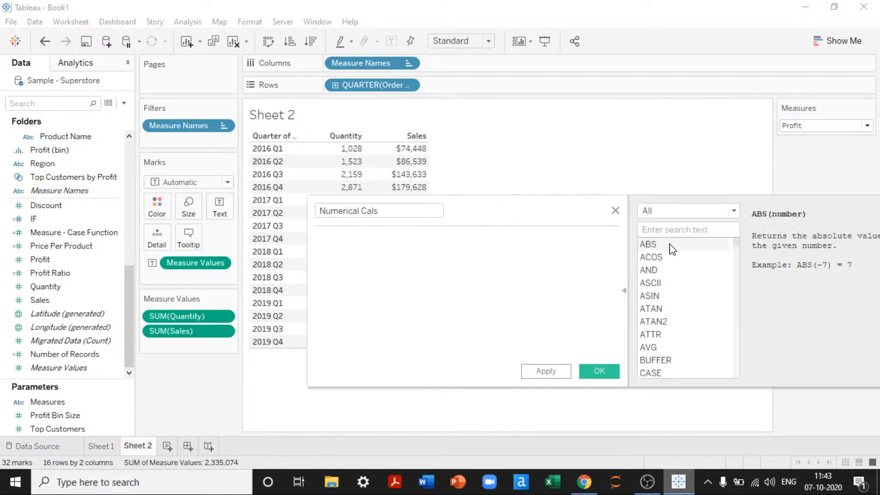
{"action": "left_click", "coordinate": [664, 209]}
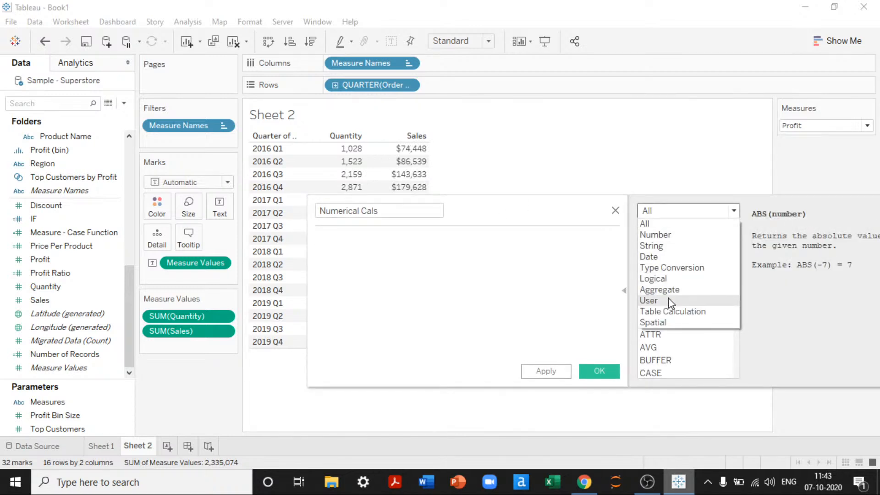
{"action": "left_click", "coordinate": [666, 234]}
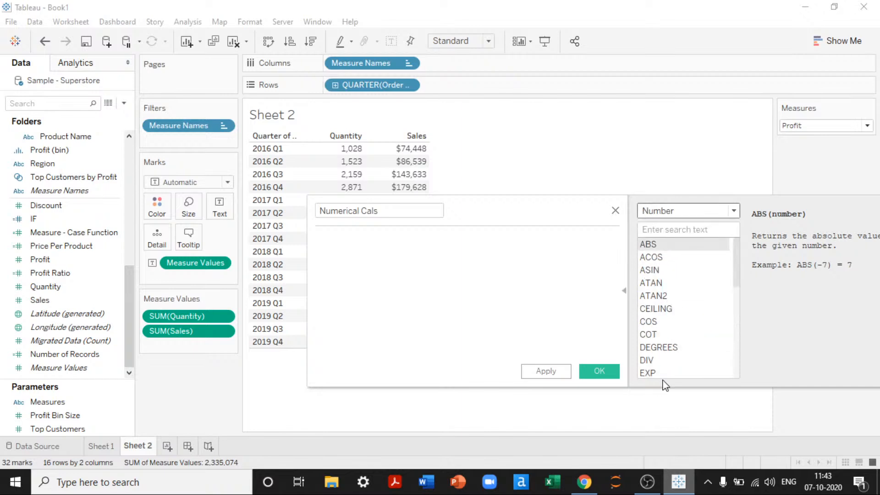
{"action": "scroll", "coordinate": [672, 357], "scroll_direction": "down", "scroll_amount": 6}
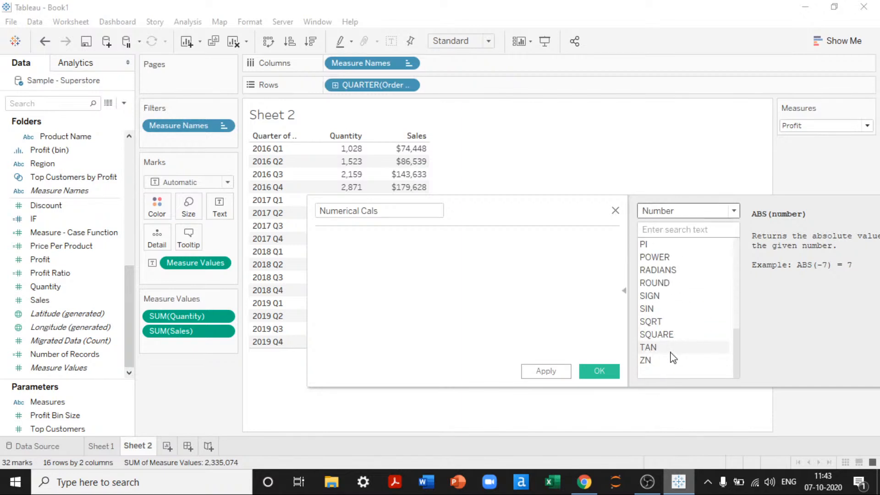
{"action": "scroll", "coordinate": [672, 357], "scroll_direction": "up", "scroll_amount": 6}
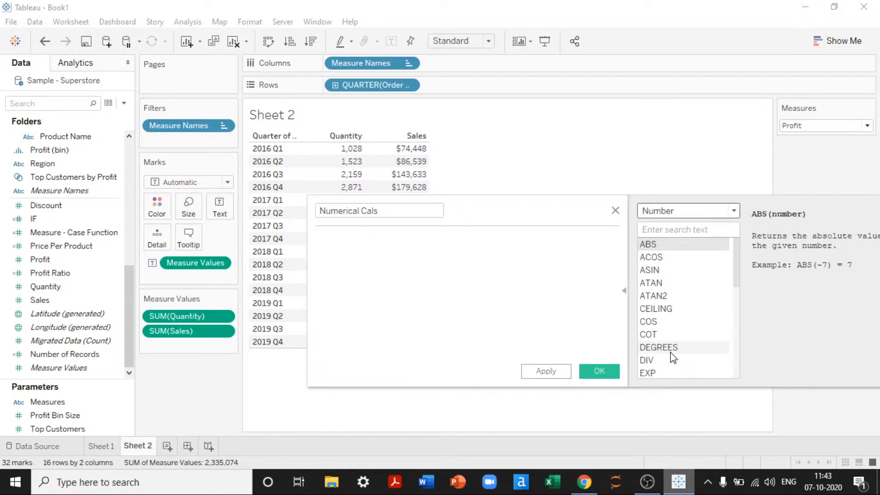
{"action": "left_click", "coordinate": [624, 291]}
{"action": "left_click_drag", "start_coordinate": [486, 211], "coordinate": [664, 192]}
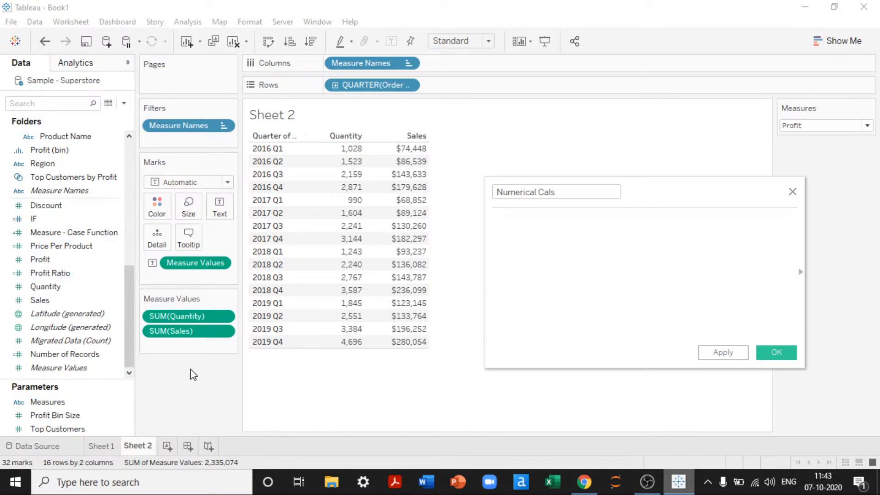
Add Profit to the measure values and replace the order date quarter on the rows with Sub-Category
{"action": "left_click_drag", "start_coordinate": [40, 259], "coordinate": [174, 355]}
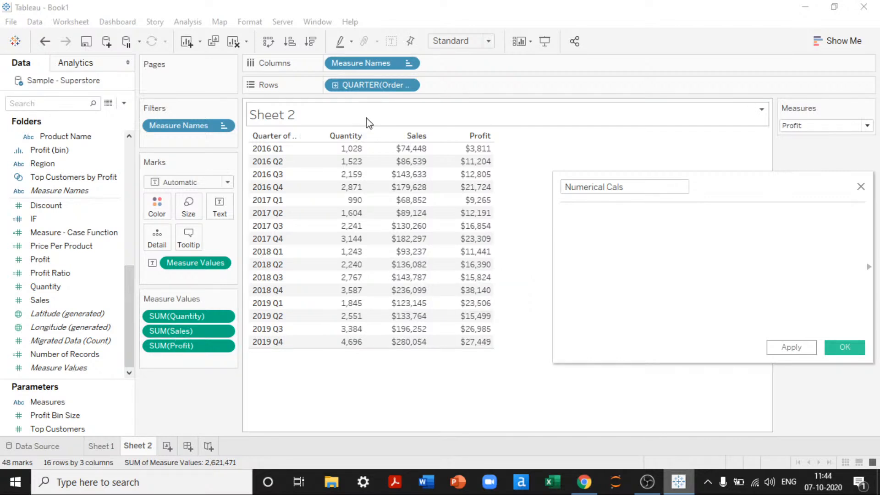
{"action": "left_click_drag", "start_coordinate": [338, 85], "coordinate": [185, 402]}
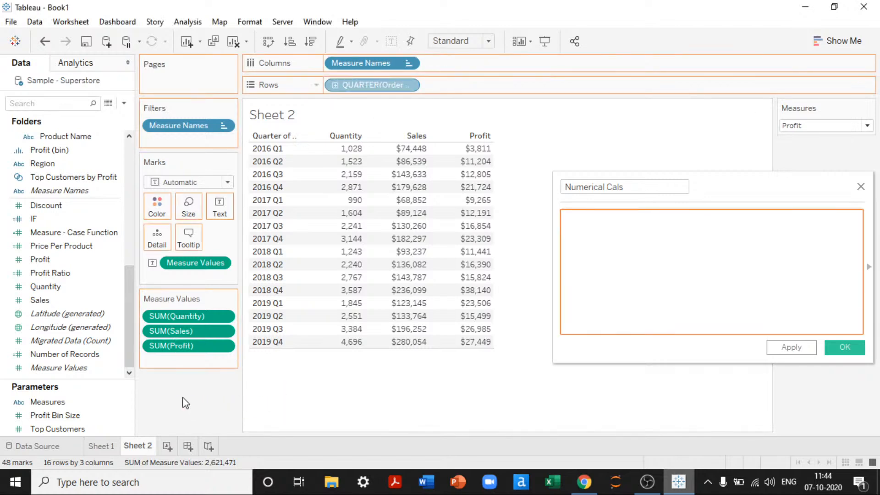
{"action": "scroll", "coordinate": [43, 310], "scroll_direction": "up", "scroll_amount": 5}
{"action": "left_click_drag", "start_coordinate": [64, 218], "coordinate": [363, 91]}
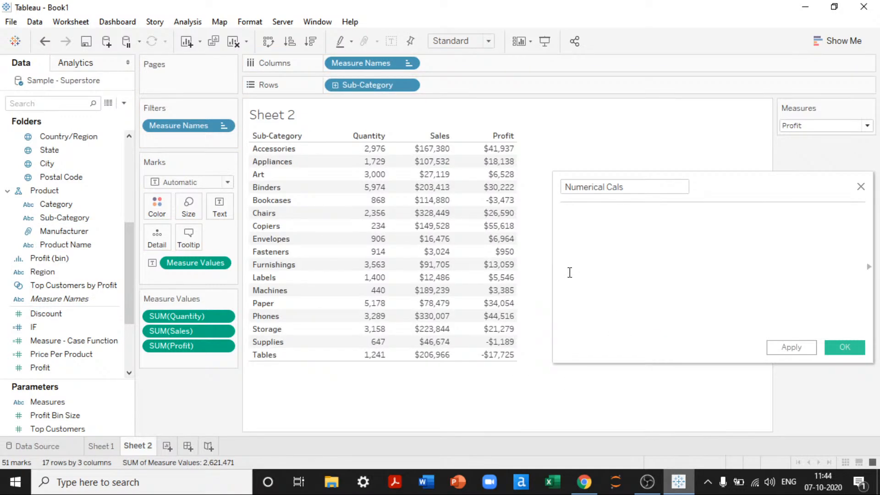
Define Numerical Cals as ABS([Profit]), apply it, and add the field to the Sheet 2 table
{"action": "left_click_drag", "start_coordinate": [654, 190], "coordinate": [315, 276]}
{"action": "mouse_move", "coordinate": [490, 210]}
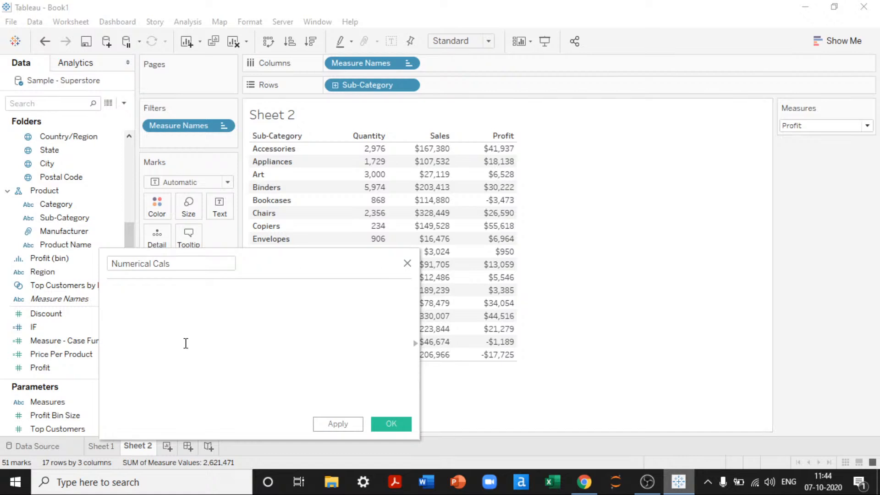
{"action": "type", "text": "ABS()"}
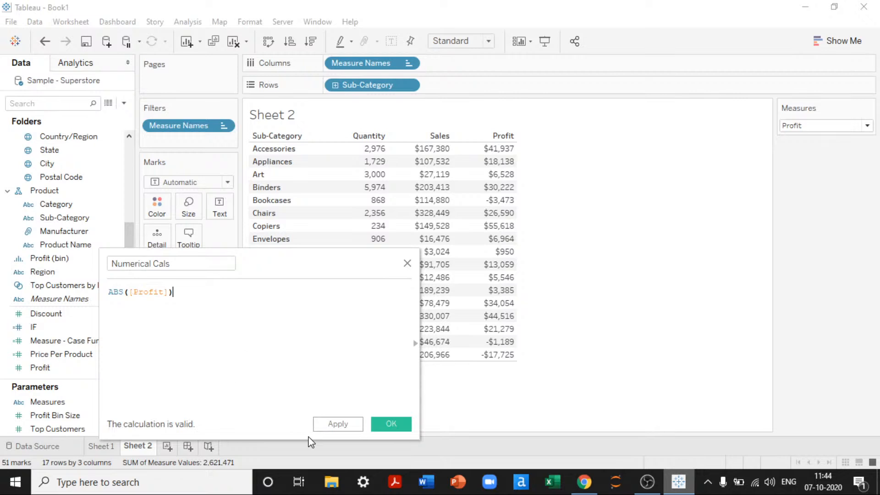
{"action": "left_click", "coordinate": [324, 421]}
{"action": "left_click_drag", "start_coordinate": [253, 271], "coordinate": [698, 242]}
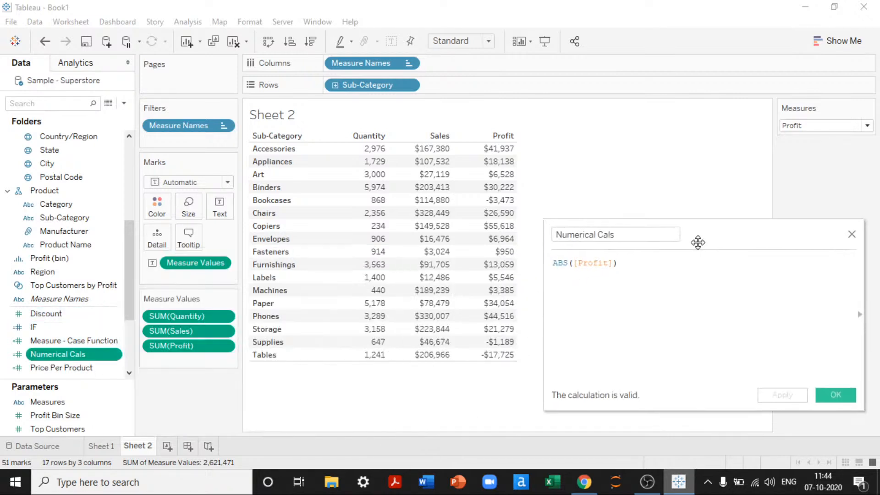
{"action": "double_click", "coordinate": [54, 355]}
{"action": "left_click_drag", "start_coordinate": [708, 234], "coordinate": [750, 229]}
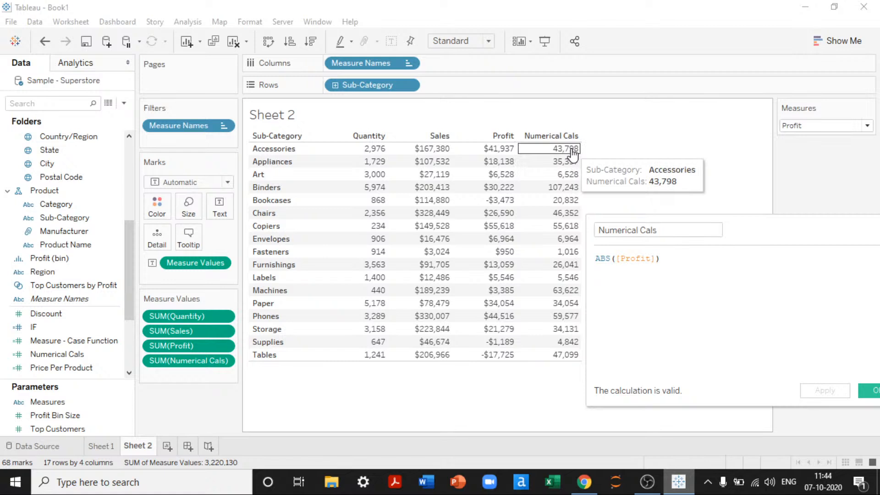
Wrap Profit in a SUM so the formula reads ABS(SUM([Profit])), and apply the calculation
{"action": "left_click", "coordinate": [619, 258]}
{"action": "type", "text": "s"}
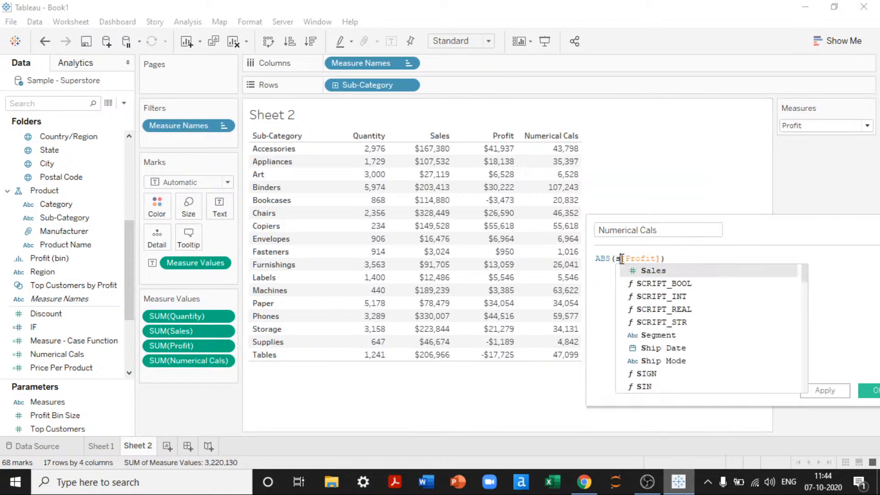
{"action": "type", "text": "um("}
{"action": "key", "text": "End"}
{"action": "key", "text": "Left"}
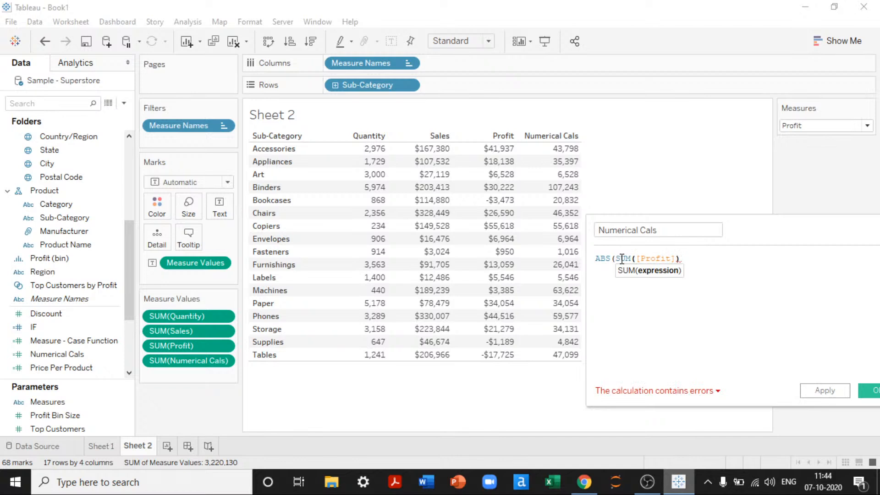
{"action": "type", "text": ")"}
{"action": "left_click_drag", "start_coordinate": [772, 224], "coordinate": [676, 208]}
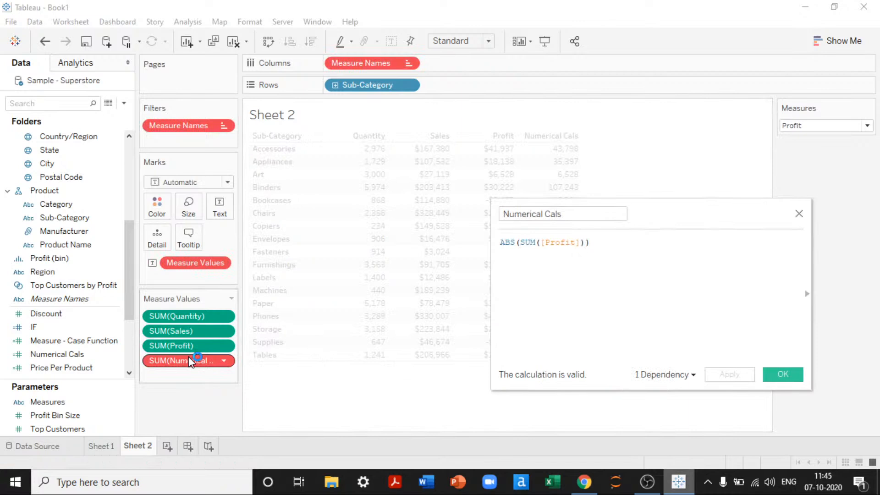
Remove the invalid Numerical Cals measure from the measure values and add the updated field in its place
{"action": "left_click_drag", "start_coordinate": [189, 359], "coordinate": [171, 400]}
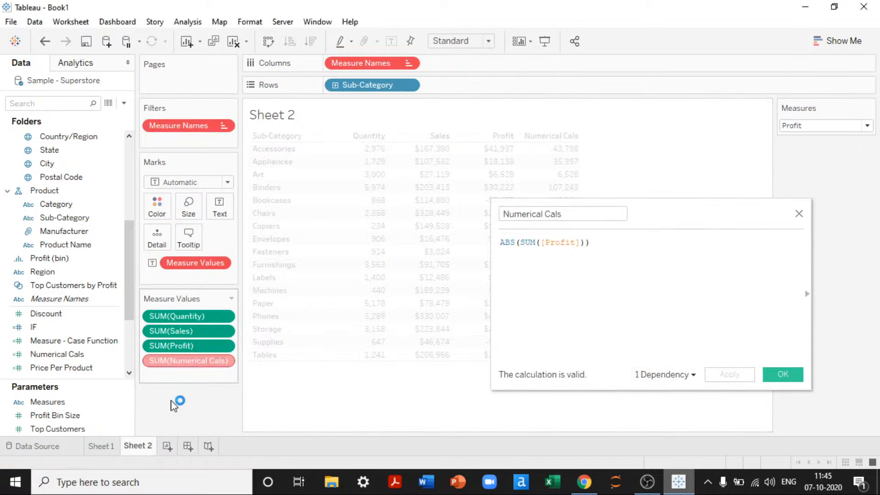
{"action": "left_click_drag", "start_coordinate": [130, 291], "coordinate": [130, 340]}
{"action": "left_click_drag", "start_coordinate": [73, 232], "coordinate": [165, 347]}
{"action": "left_click_drag", "start_coordinate": [676, 218], "coordinate": [771, 218]}
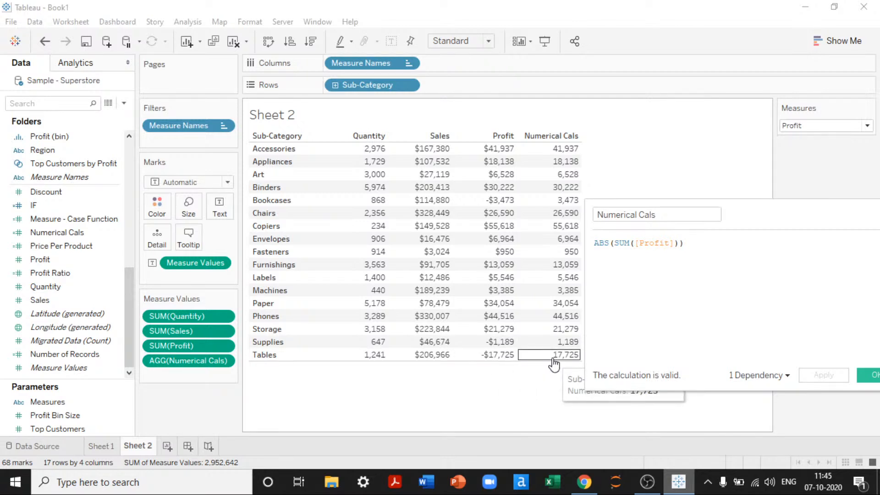
Look up the CEILING function in the Number category of the function reference
{"action": "left_click", "coordinate": [610, 260]}
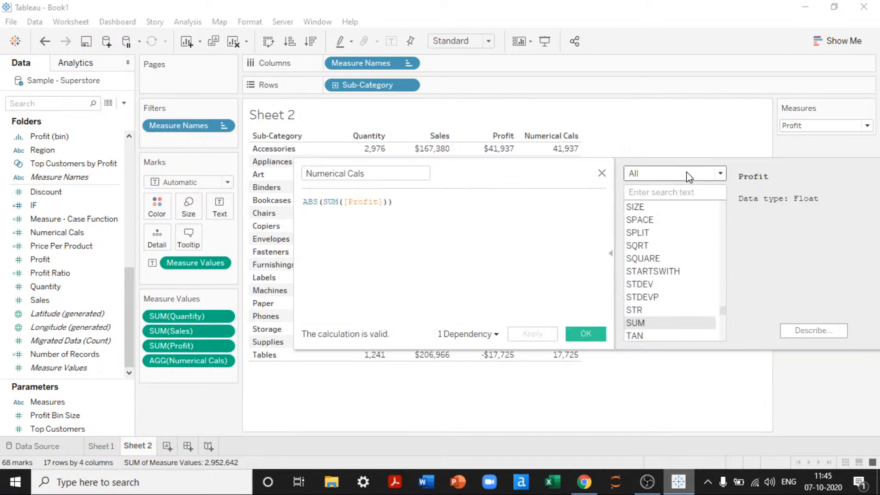
{"action": "left_click", "coordinate": [689, 174]}
{"action": "left_click", "coordinate": [668, 197]}
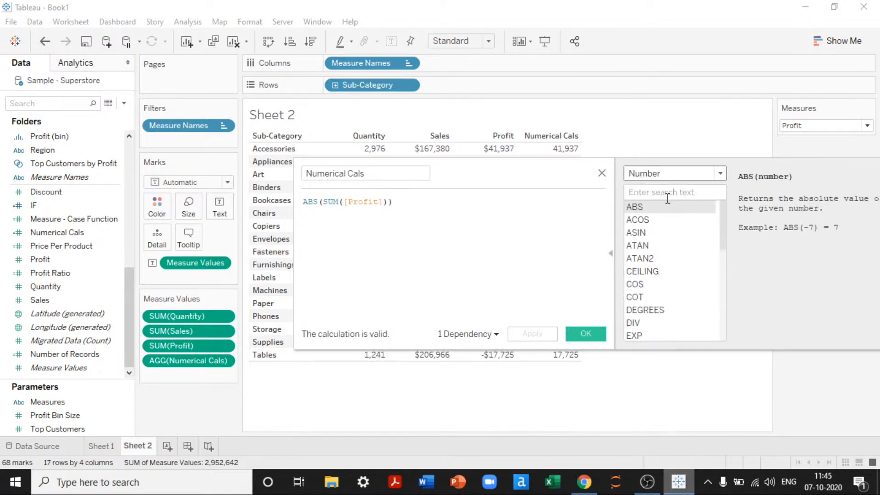
{"action": "left_click", "coordinate": [644, 271]}
{"action": "left_click", "coordinate": [610, 252]}
Remove Profit from the measure values, and replace the Numerical Cals formula with SUM([Sales])/SUM([Quantity]) and apply it
{"action": "left_click_drag", "start_coordinate": [479, 171], "coordinate": [765, 211]}
{"action": "left_click_drag", "start_coordinate": [180, 346], "coordinate": [208, 375]}
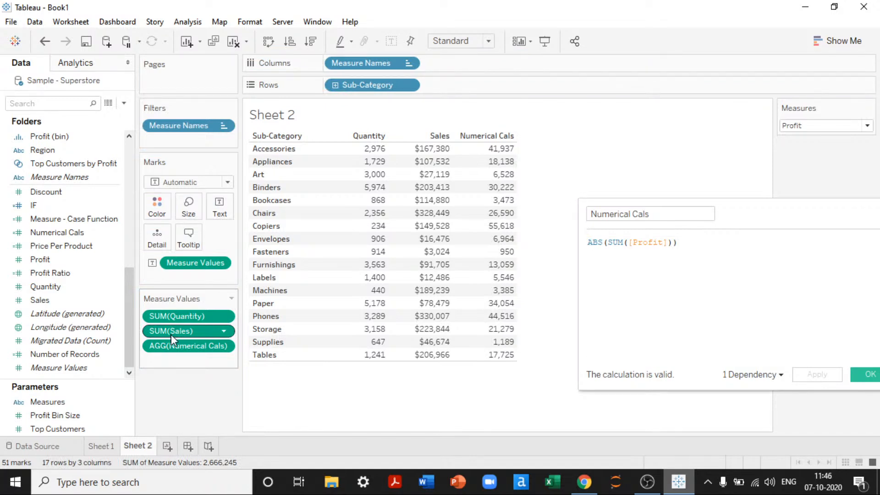
{"action": "left_click_drag", "start_coordinate": [687, 243], "coordinate": [567, 242]}
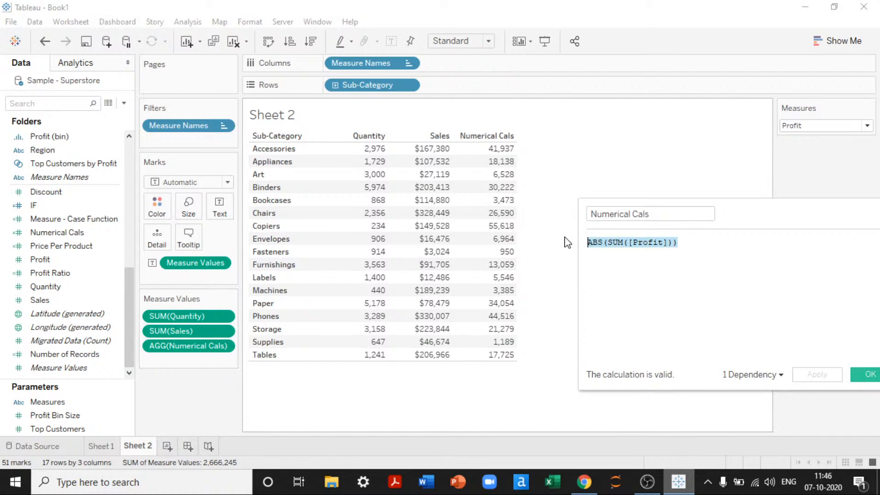
{"action": "type", "text": "SUM([Sales])/SUM(q"}
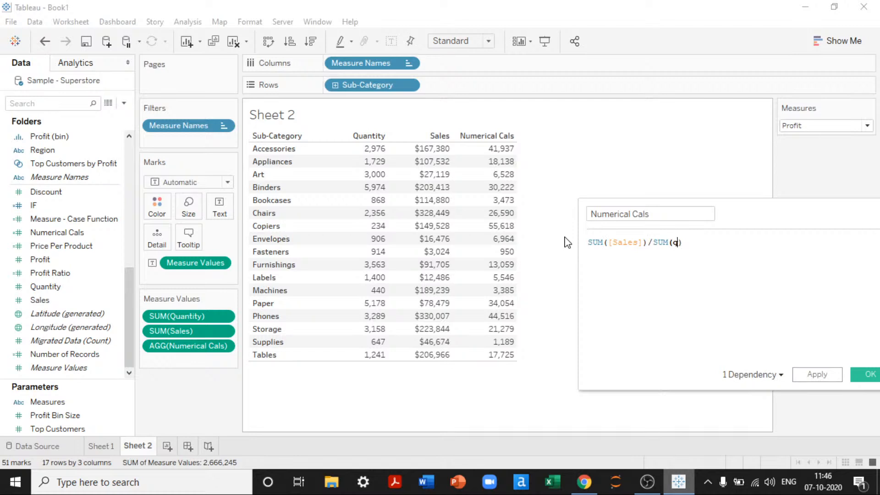
{"action": "key", "text": "Return"}
{"action": "left_click", "coordinate": [820, 374]}
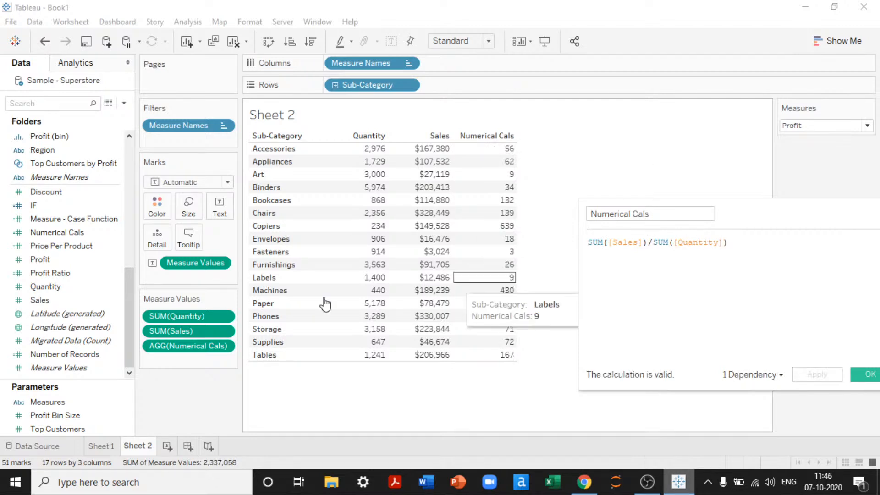
Format the Numerical Cals values in the table as Number (Custom) with 3 decimal places
{"action": "right_click", "coordinate": [222, 349]}
{"action": "left_click", "coordinate": [260, 250]}
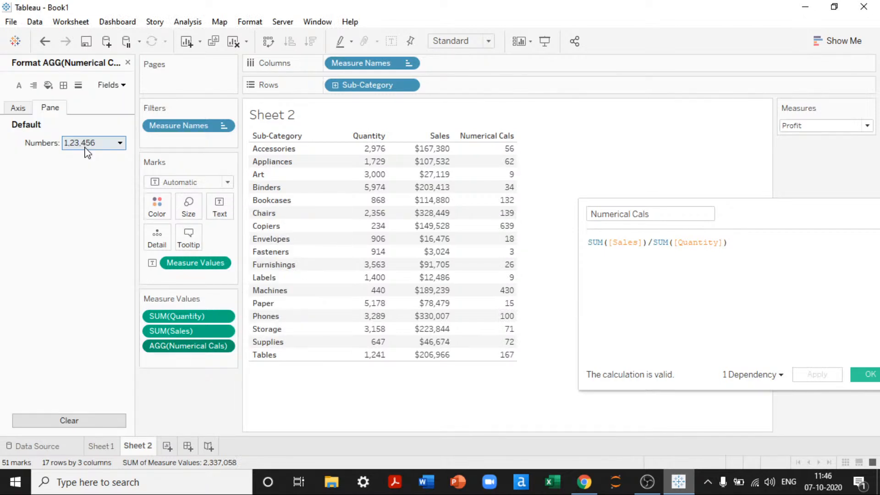
{"action": "left_click", "coordinate": [91, 143]}
{"action": "left_click", "coordinate": [99, 181]}
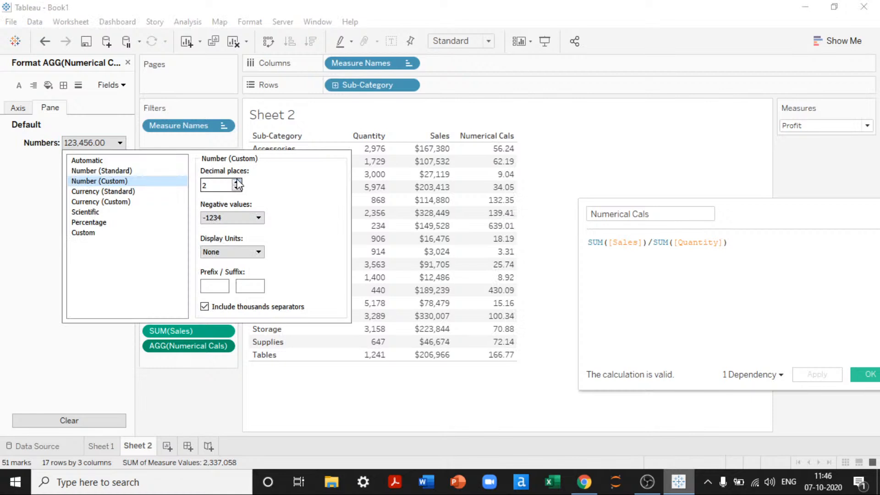
{"action": "left_click", "coordinate": [237, 182]}
{"action": "left_click", "coordinate": [540, 237]}
Reduce the Numerical Cals number format to 2 decimal places and close the formatting options
{"action": "left_click", "coordinate": [95, 144]}
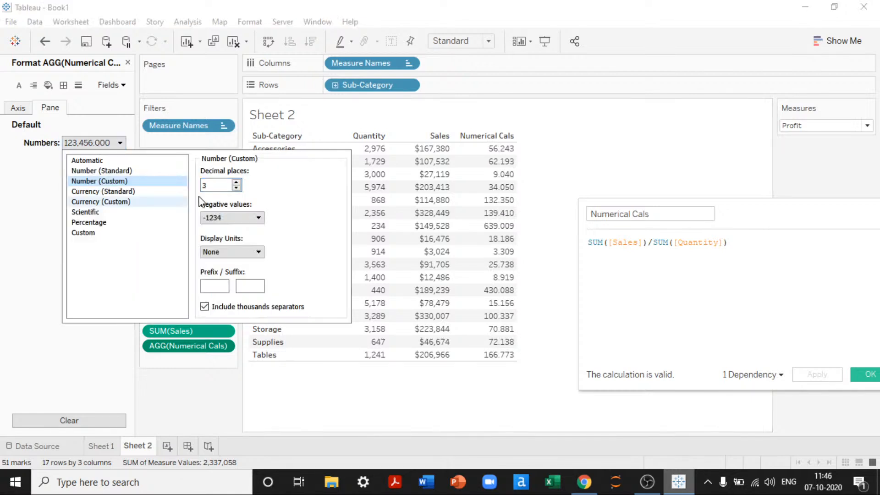
{"action": "left_click", "coordinate": [237, 188]}
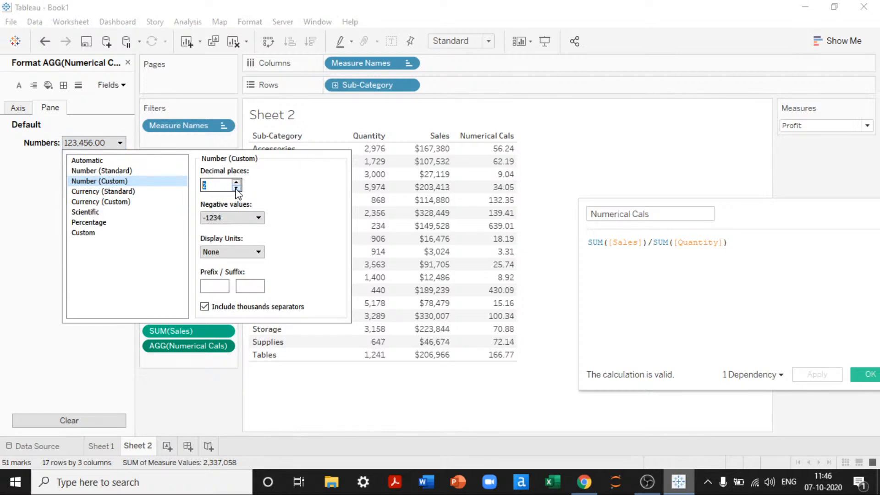
{"action": "left_click", "coordinate": [527, 149]}
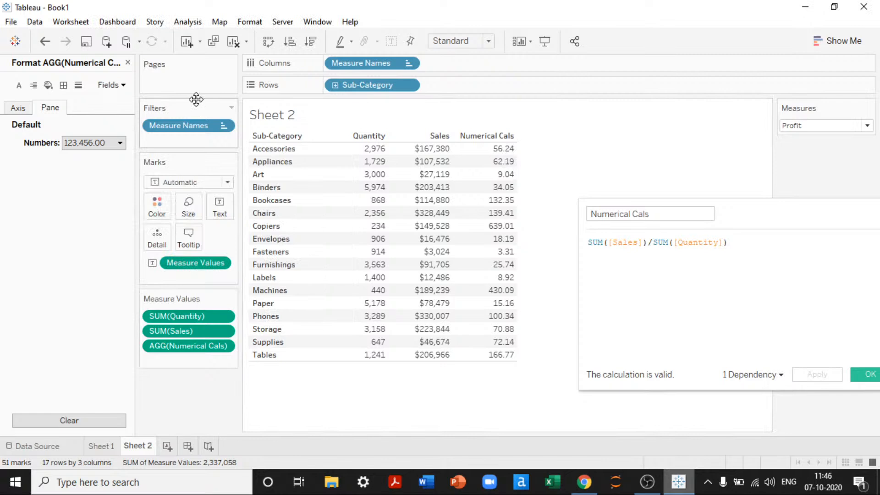
{"action": "left_click", "coordinate": [128, 63]}
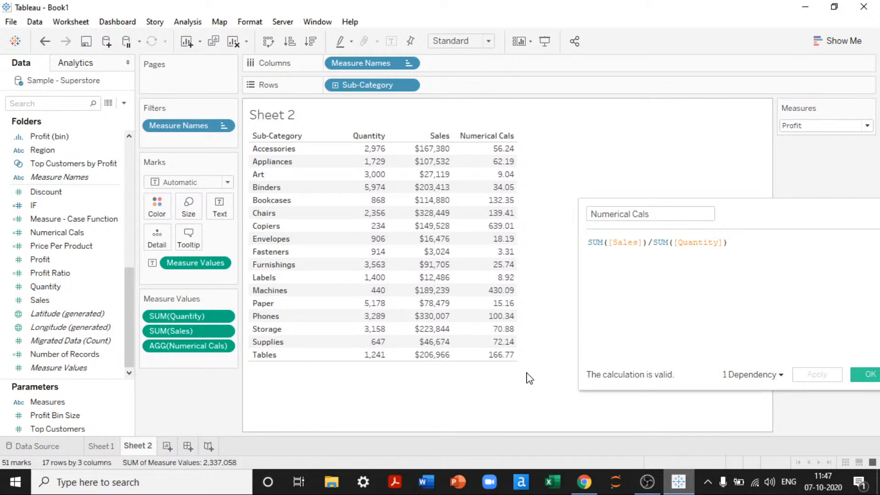
Add the comment //Rounds up the Value above the Numerical Cals formula
{"action": "left_click", "coordinate": [727, 242]}
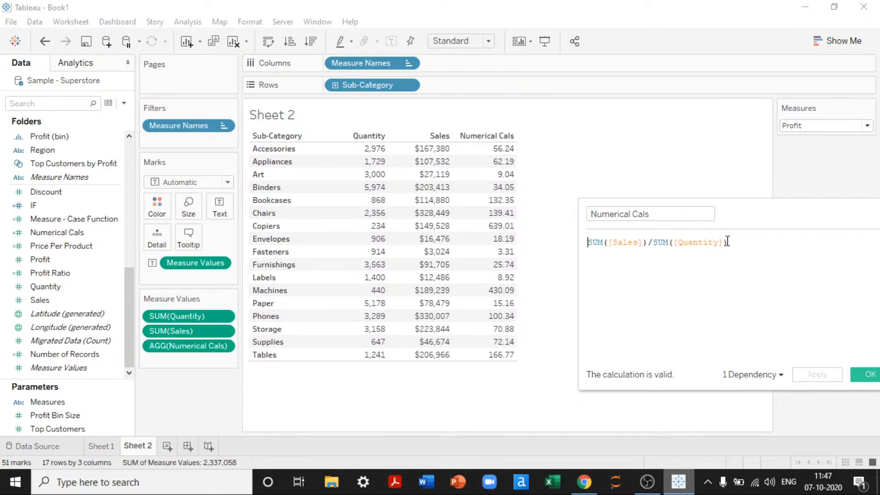
{"action": "key", "text": "Return"}
{"action": "key", "text": "Up"}
{"action": "type", "text": "//Rounds up the Value"}
{"action": "key", "text": "Return"}
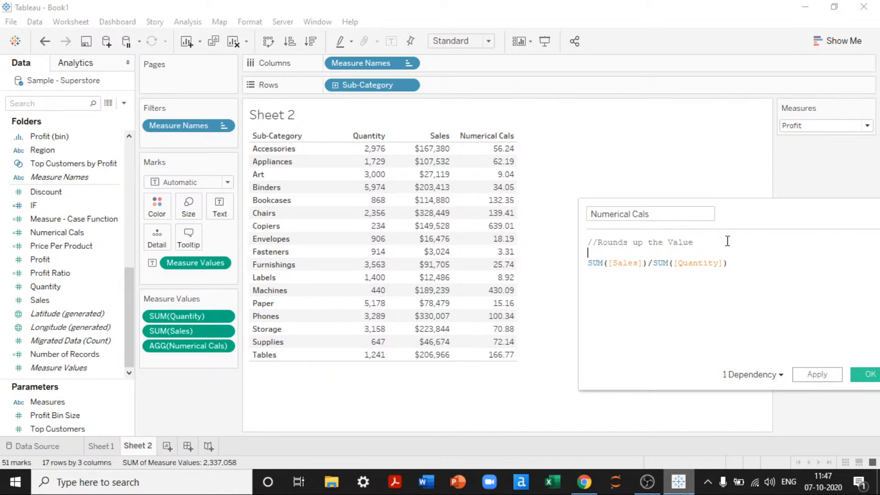
Wrap the SUM([Sales])/SUM([Quantity]) expression in CEILING and apply the Numerical Cals formula
{"action": "key", "text": "Down"}
{"action": "type", "text": "CEILING("}
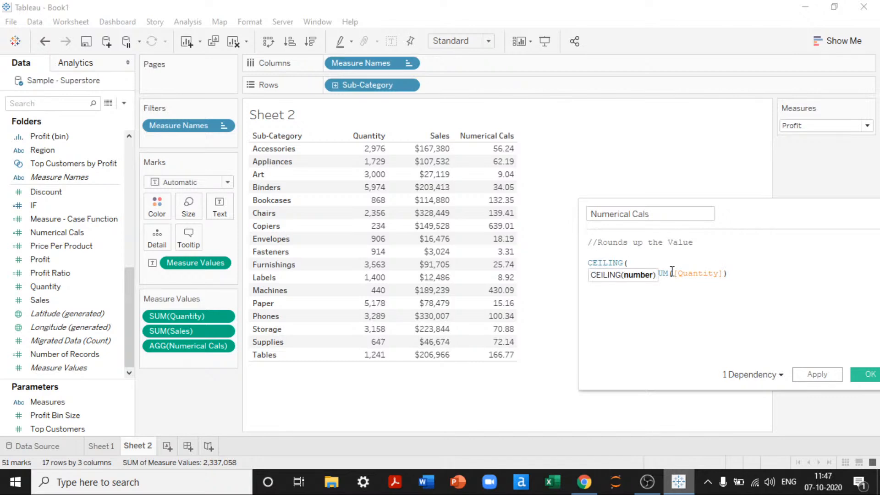
{"action": "left_click", "coordinate": [724, 275]}
{"action": "type", "text": ")"}
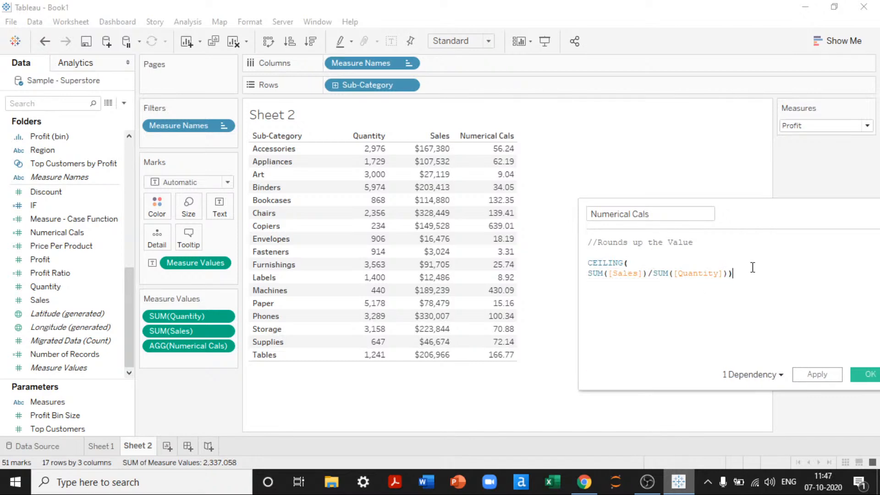
{"action": "left_click", "coordinate": [827, 376]}
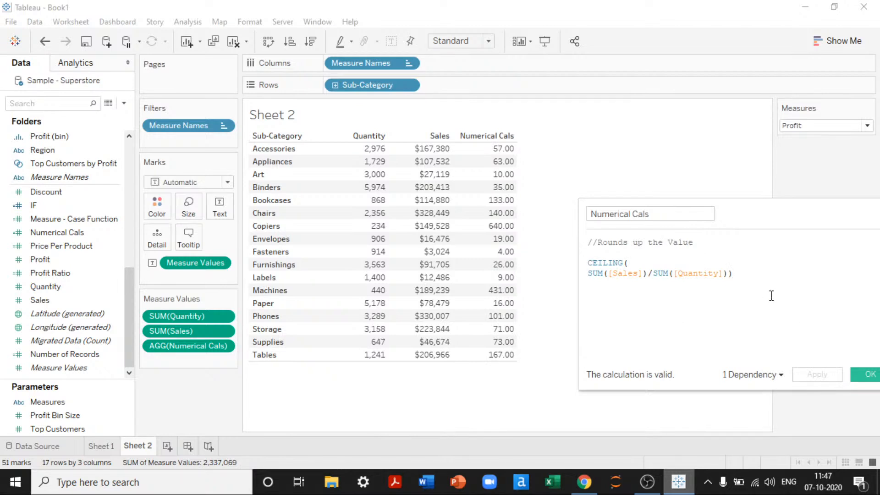
Remove the CEILING wrapper from the Numerical Cals formula, leaving SUM([Sales])/SUM([Quantity])
{"action": "left_click", "coordinate": [740, 273]}
{"action": "key", "text": "BackSpace"}
{"action": "left_click_drag", "start_coordinate": [628, 262], "coordinate": [562, 255]}
{"action": "key", "text": "BackSpace"}
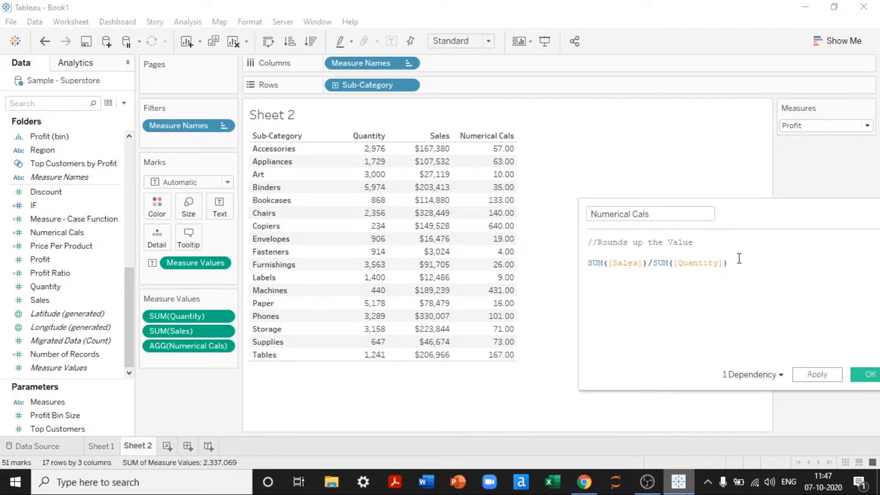
Replace Sales with Price Per Product in the measure values
{"action": "left_click_drag", "start_coordinate": [44, 245], "coordinate": [166, 337]}
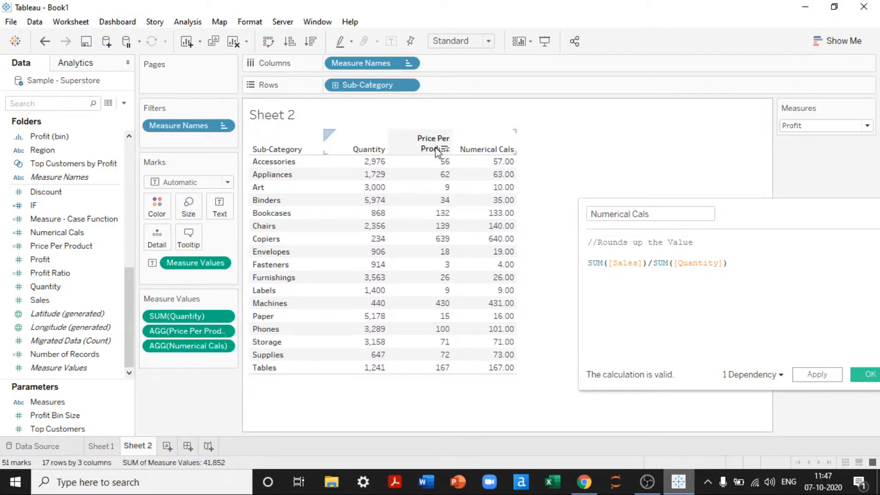
{"action": "left_click", "coordinate": [224, 331]}
{"action": "left_click", "coordinate": [185, 367]}
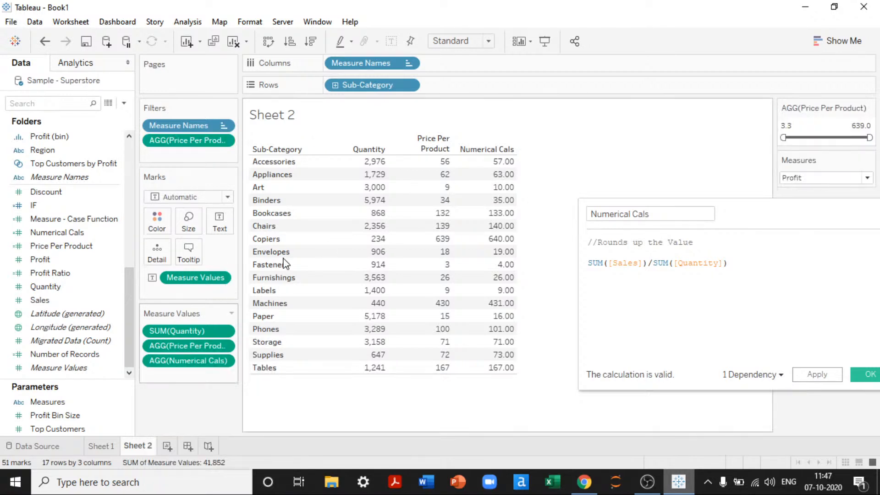
{"action": "left_click_drag", "start_coordinate": [168, 140], "coordinate": [197, 396]}
Format the Price Per Product values in the table as Number (Custom) with 2 decimal places
{"action": "left_click", "coordinate": [224, 346]}
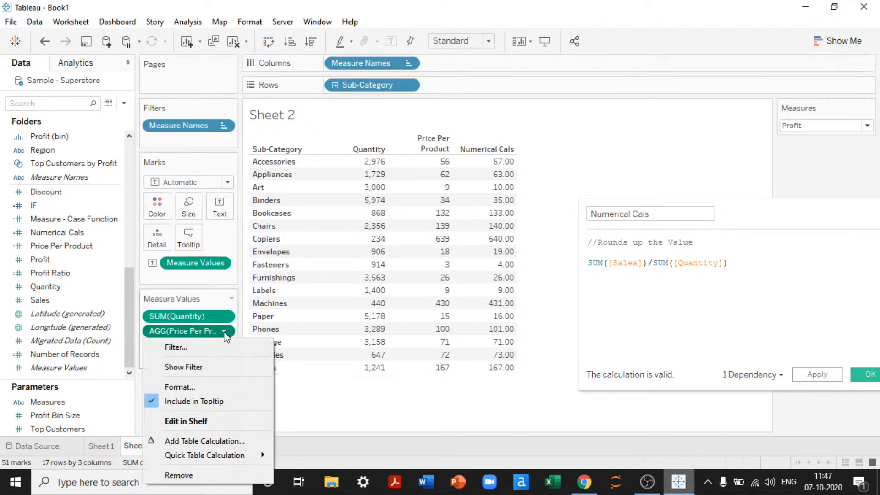
{"action": "left_click", "coordinate": [202, 383]}
{"action": "left_click", "coordinate": [96, 143]}
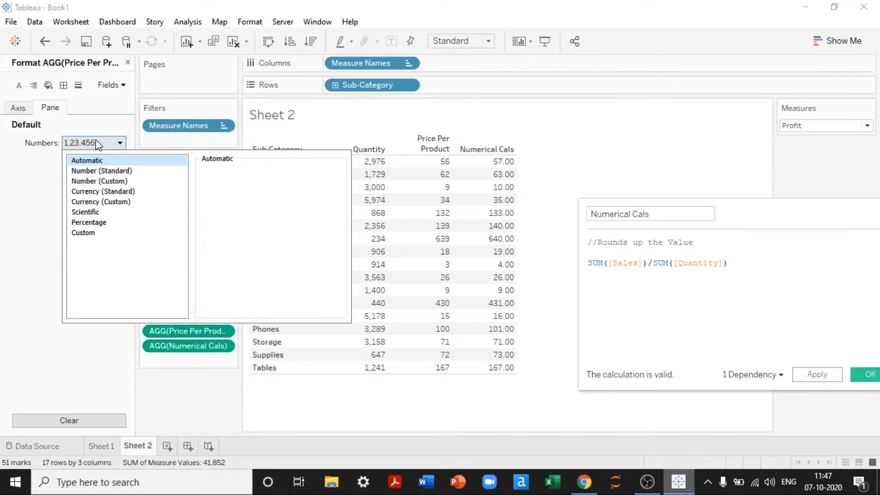
{"action": "left_click", "coordinate": [99, 181]}
{"action": "left_click", "coordinate": [420, 415]}
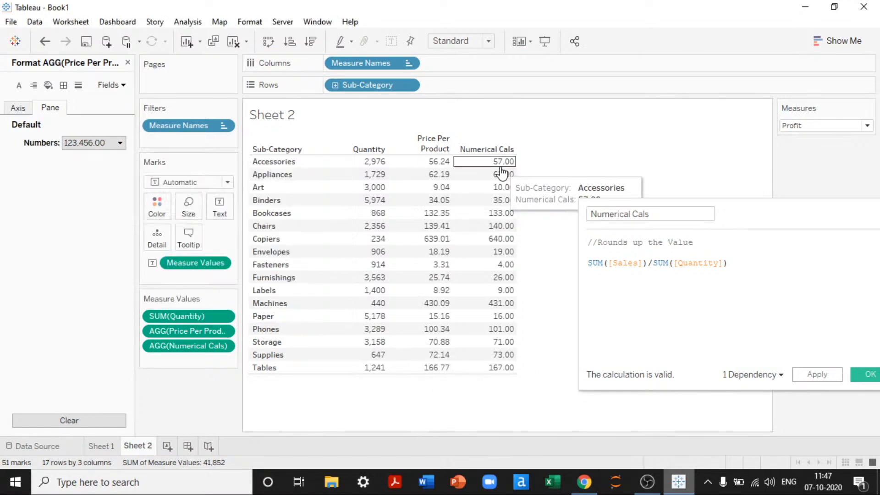
Wrap SUM([Sales])/SUM([Quantity]) in CEILING again, apply it, and compare the rounded values with Price Per Product
{"action": "left_click", "coordinate": [603, 250]}
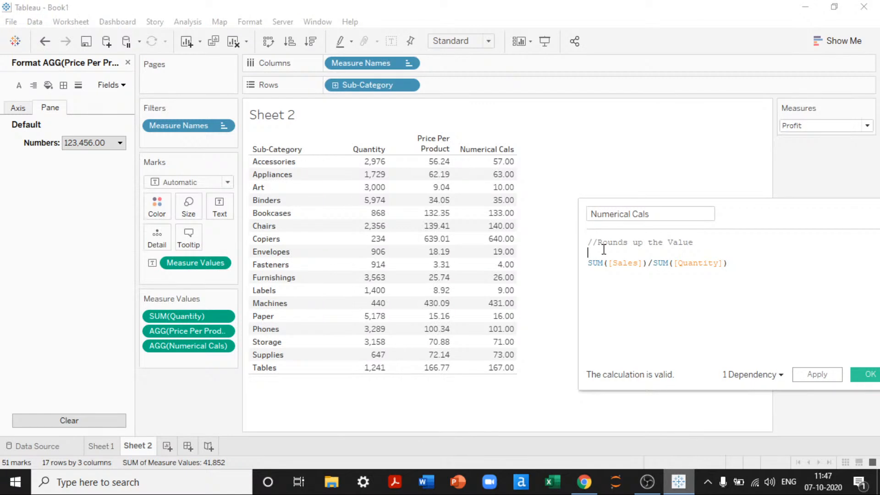
{"action": "key", "text": "Return"}
{"action": "type", "text": "ce"}
{"action": "key", "text": "Return"}
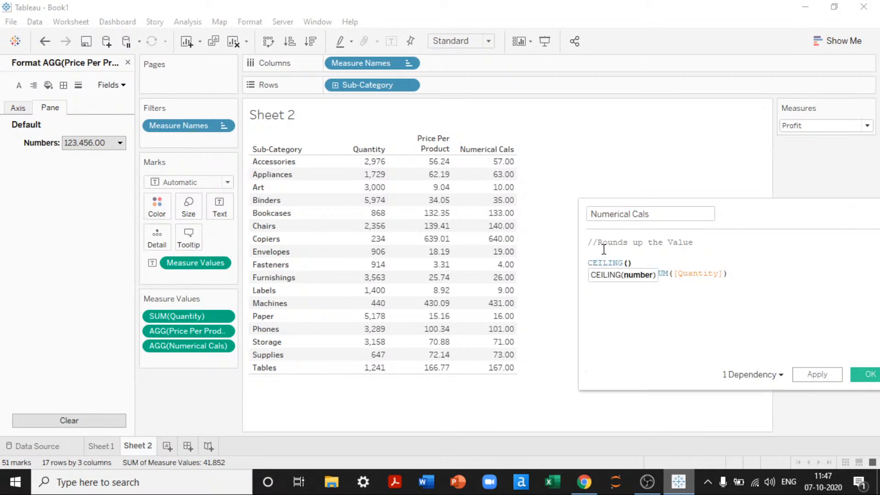
{"action": "key", "text": "Delete"}
{"action": "left_click", "coordinate": [766, 283]}
{"action": "type", "text": "))"}
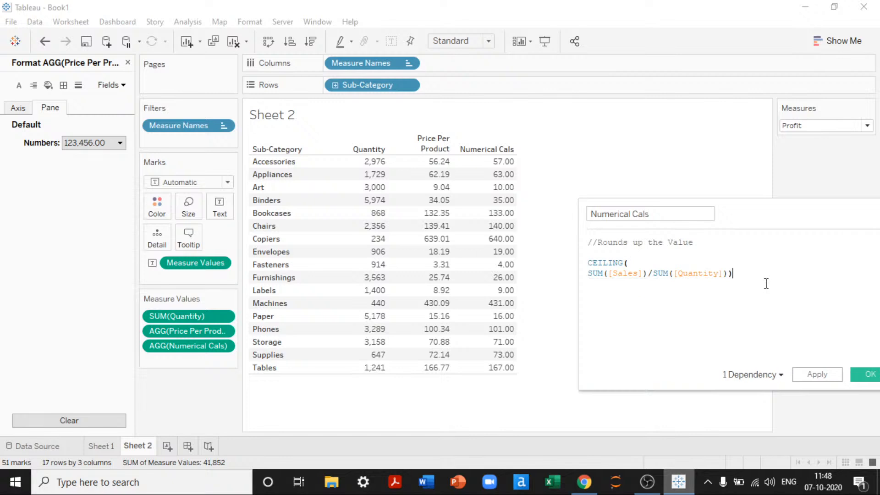
{"action": "left_click", "coordinate": [819, 380]}
{"action": "mouse_move", "coordinate": [439, 171]}
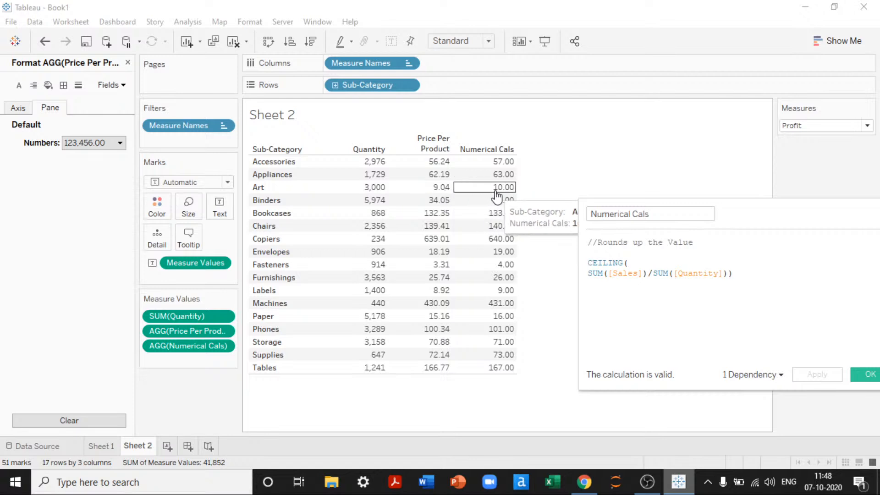
Replace CEILING with FLOOR in the Numerical Cals formula and apply it
{"action": "double_click", "coordinate": [609, 263]}
{"action": "type", "text": "FLOO"}
{"action": "key", "text": "Return"}
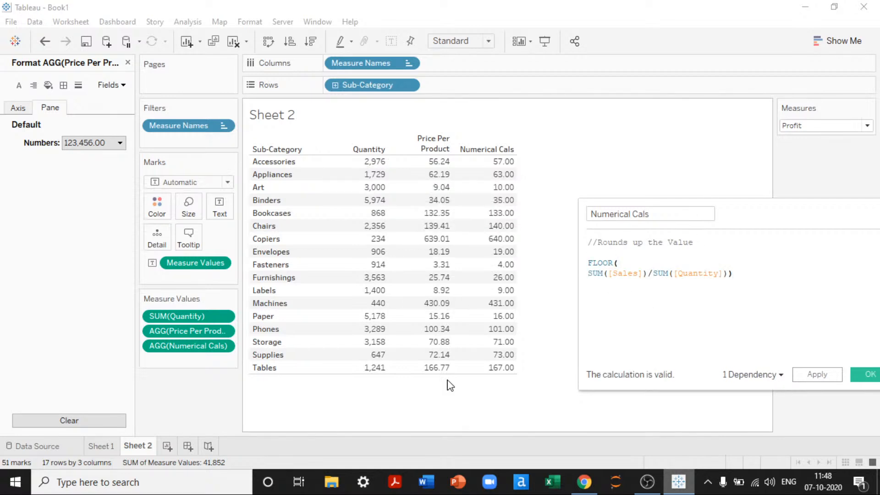
{"action": "mouse_move", "coordinate": [447, 351]}
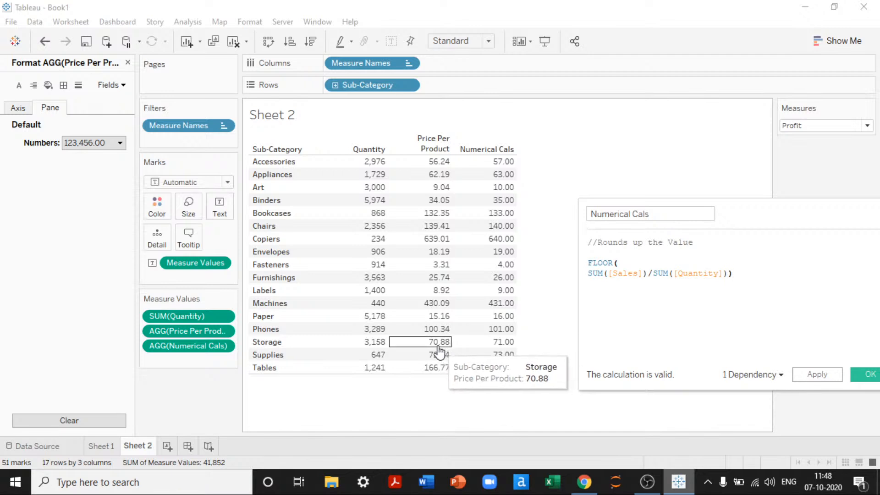
{"action": "left_click", "coordinate": [830, 375]}
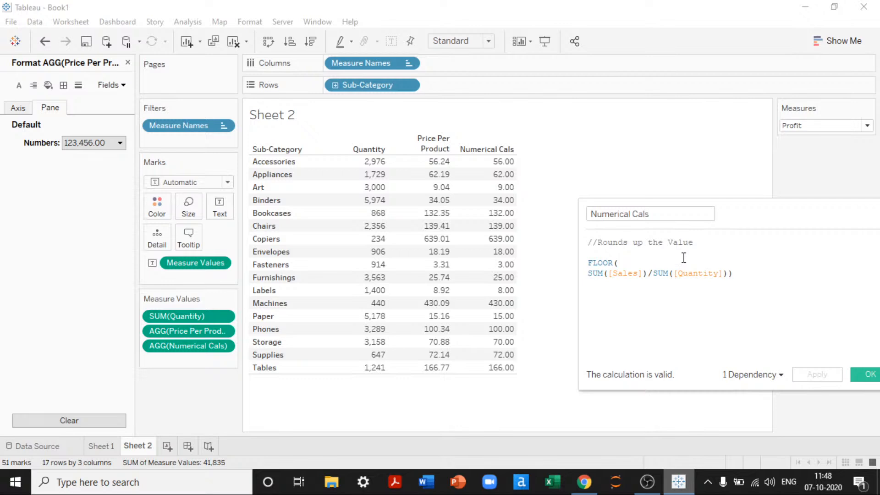
Close the formatting options and look up the DIV function in the Number category of the function reference
{"action": "left_click_drag", "start_coordinate": [754, 222], "coordinate": [492, 227]}
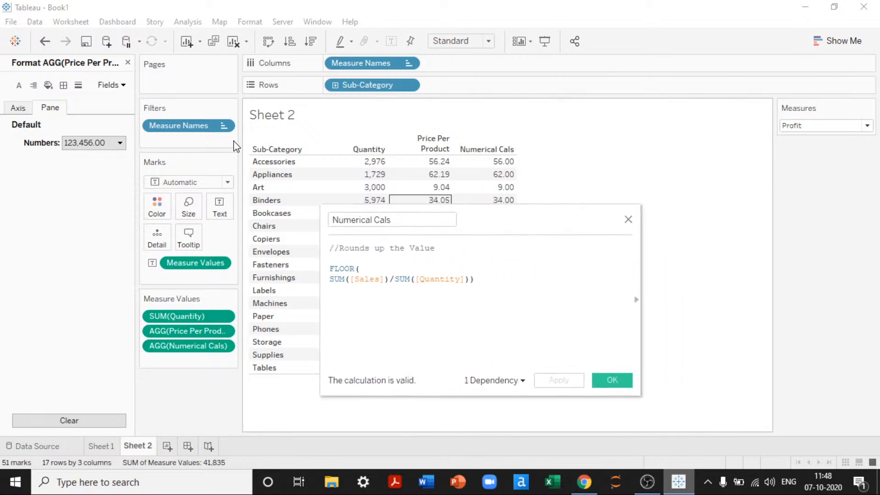
{"action": "left_click", "coordinate": [128, 63]}
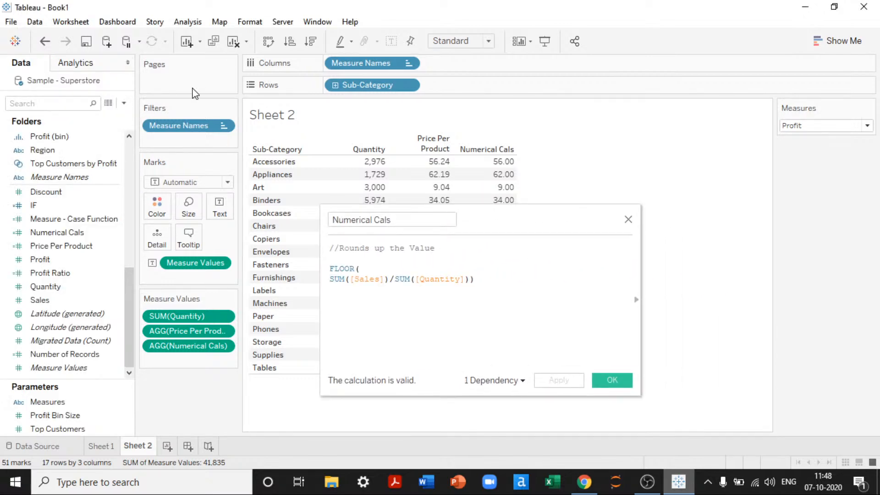
{"action": "left_click", "coordinate": [637, 302]}
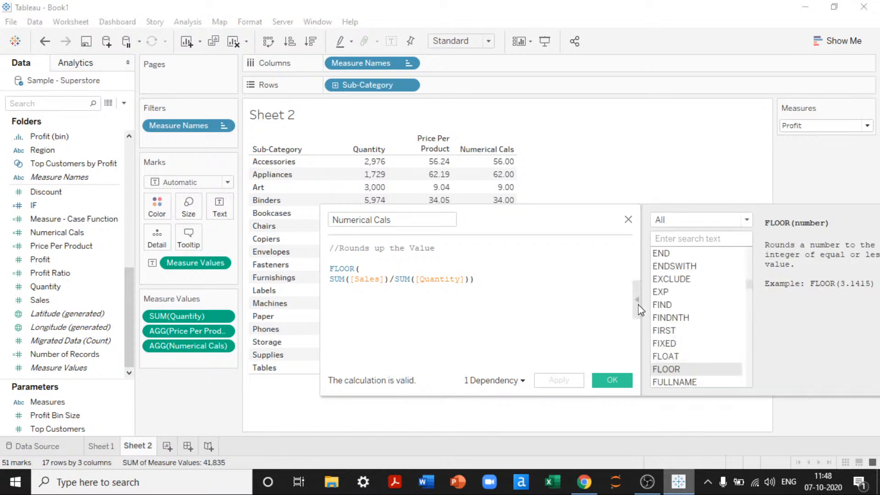
{"action": "left_click", "coordinate": [687, 221]}
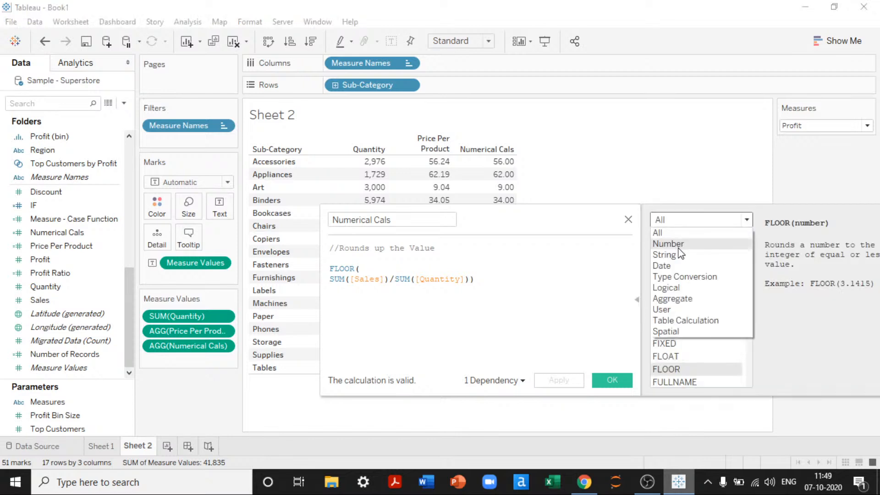
{"action": "left_click", "coordinate": [669, 244]}
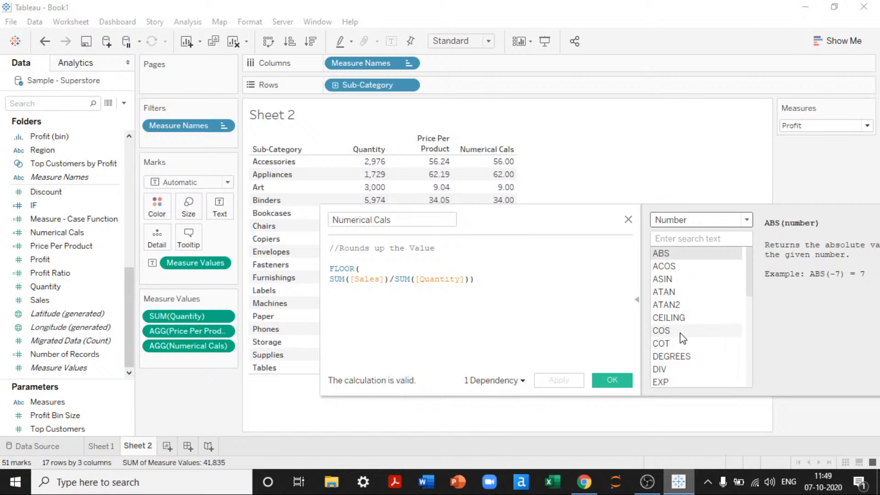
{"action": "scroll", "coordinate": [678, 362], "scroll_direction": "down", "scroll_amount": 2}
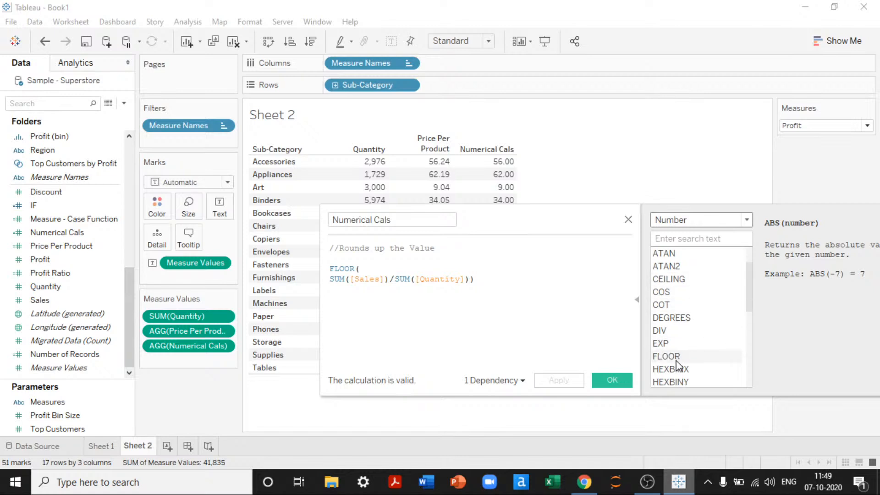
{"action": "left_click", "coordinate": [670, 319]}
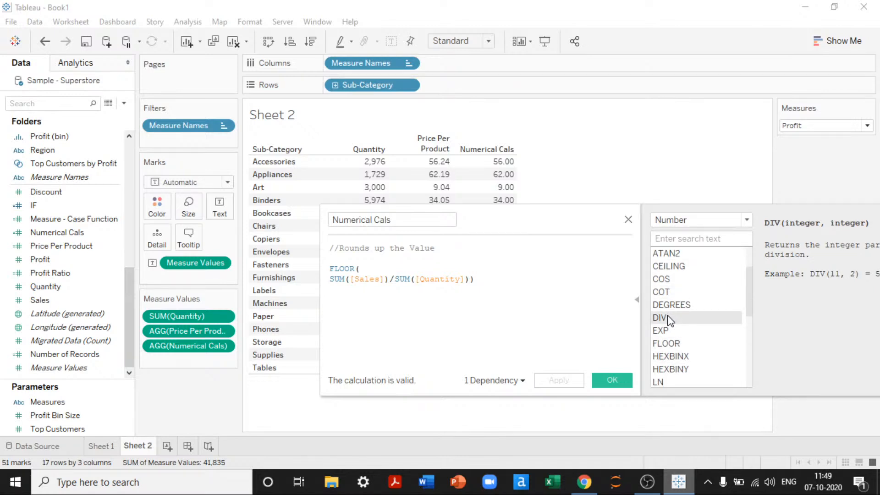
{"action": "left_click", "coordinate": [392, 279]}
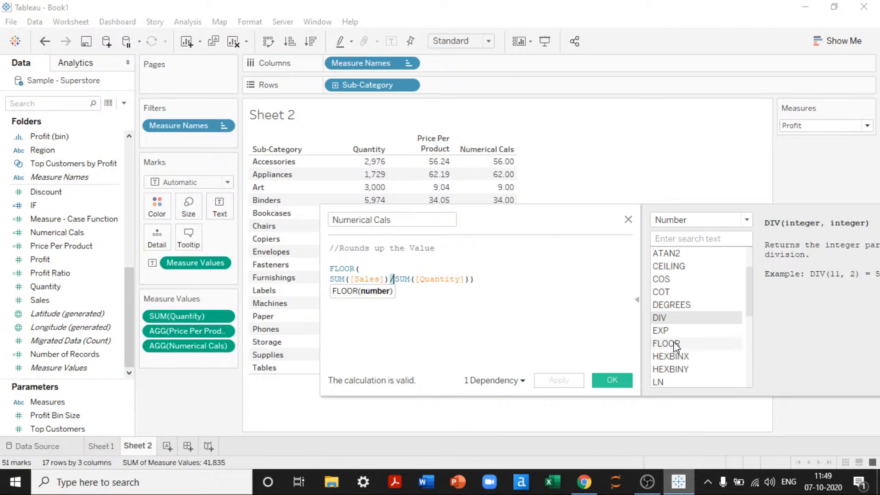
Look up the EXP function, replace the entire Numerical Cals formula with EXP(SUM([Sales])), and apply it
{"action": "left_click", "coordinate": [656, 330]}
{"action": "left_click_drag", "start_coordinate": [477, 279], "coordinate": [298, 241]}
{"action": "key", "text": "BackSpace"}
{"action": "type", "text": "EXP(suM([Sales]))"}
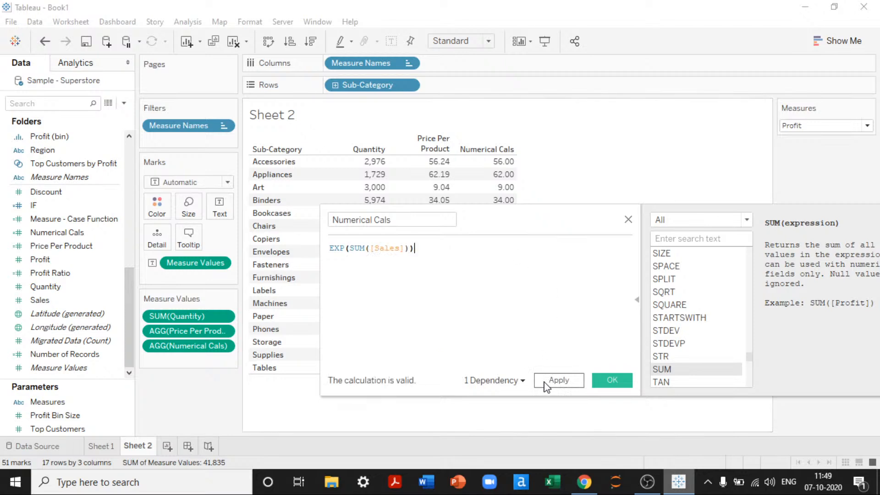
{"action": "left_click", "coordinate": [559, 380]}
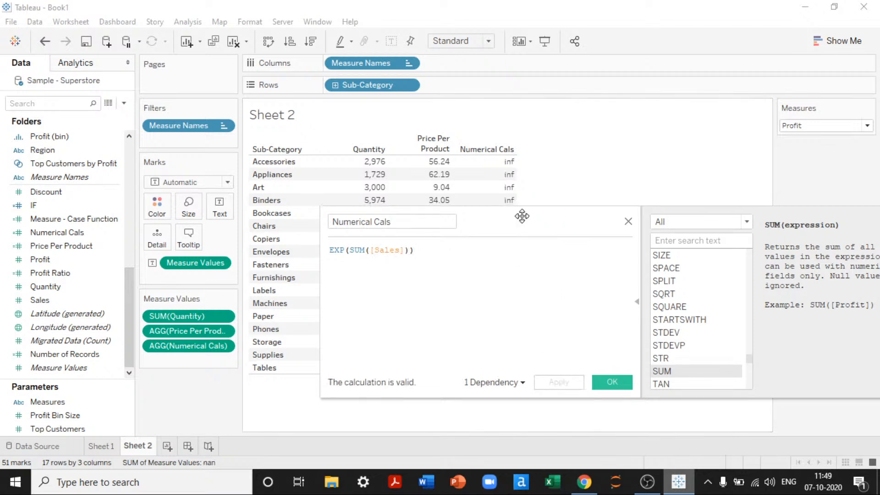
Change the Numerical Cals formula to EXP([Sales]), apply it, and update the invalid Numerical Cals field in the measure values
{"action": "left_click_drag", "start_coordinate": [522, 216], "coordinate": [464, 252]}
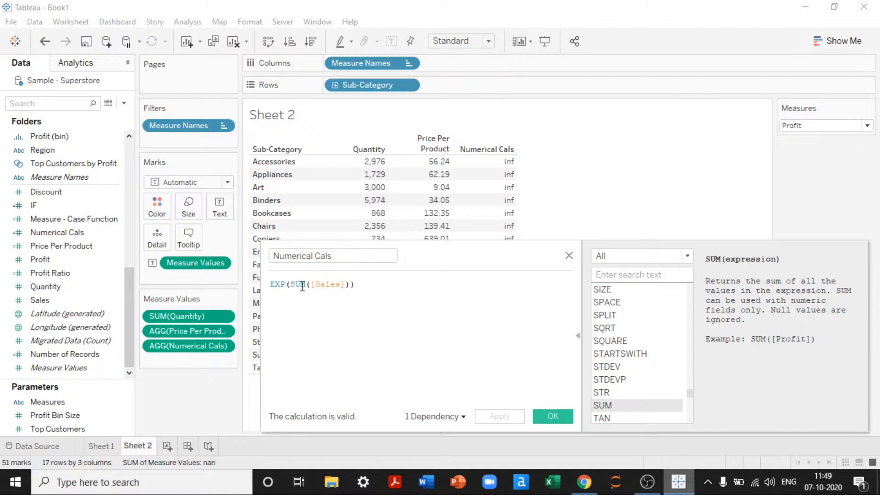
{"action": "left_click_drag", "start_coordinate": [290, 285], "coordinate": [311, 285]}
{"action": "key", "text": "BackSpace"}
{"action": "left_click", "coordinate": [354, 284]}
{"action": "key", "text": "BackSpace"}
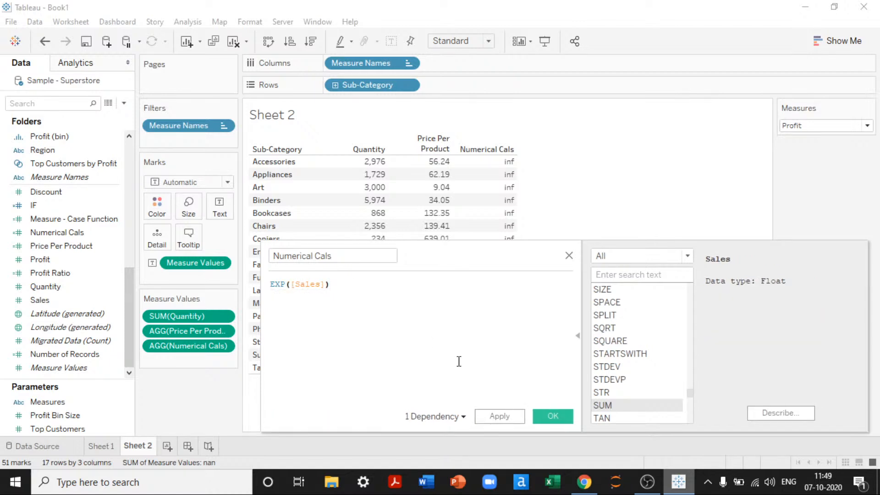
{"action": "left_click", "coordinate": [511, 419]}
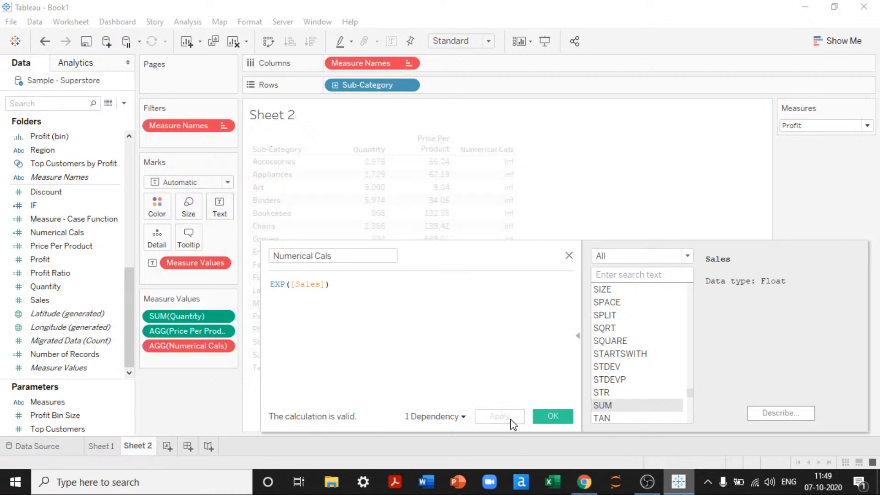
{"action": "left_click_drag", "start_coordinate": [222, 345], "coordinate": [196, 345]}
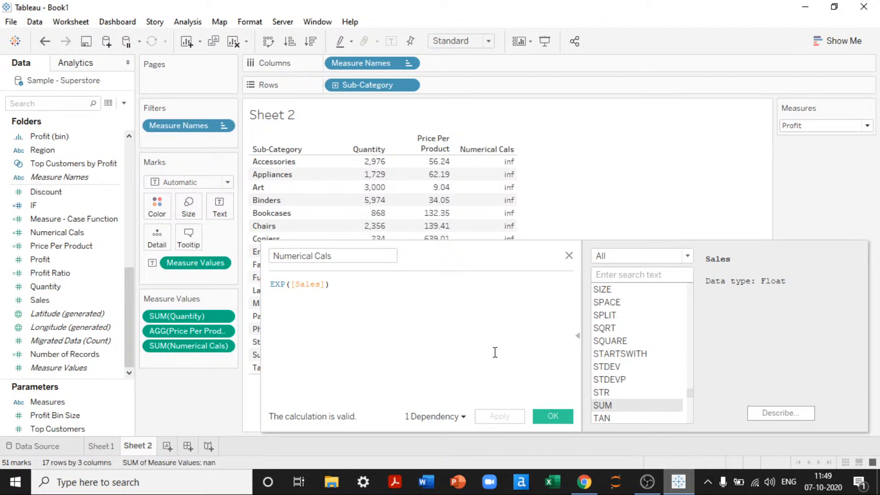
Change the Numerical Cals formula to EXP([Profit Ratio]) and apply it
{"action": "double_click", "coordinate": [315, 285]}
{"action": "type", "text": "pro"}
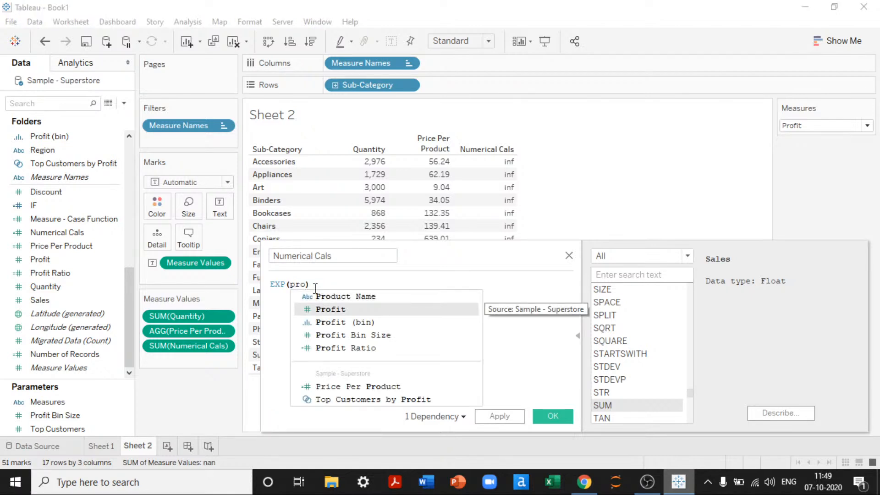
{"action": "left_click", "coordinate": [345, 347]}
{"action": "left_click", "coordinate": [499, 416]}
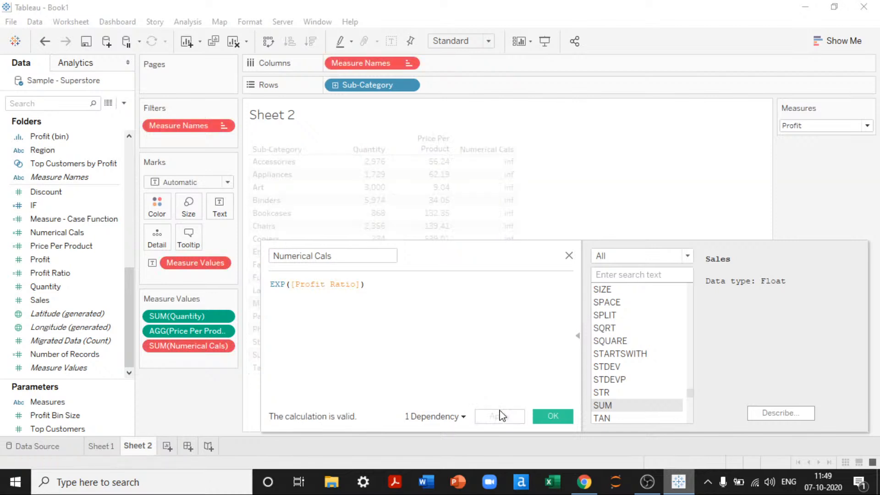
Remove the invalid Numerical Cals field from the measure values, add Profit Ratio, and replace that with the updated Numerical Cals field
{"action": "left_click_drag", "start_coordinate": [187, 349], "coordinate": [158, 349]}
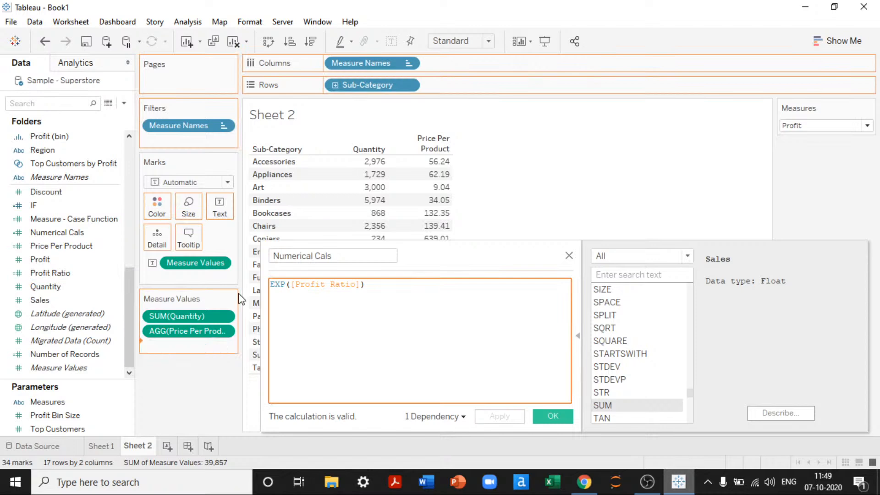
{"action": "mouse_move", "coordinate": [477, 253]}
{"action": "left_mouse_down"}
{"action": "mouse_move", "coordinate": [407, 229]}
{"action": "mouse_move", "coordinate": [491, 261]}
{"action": "left_mouse_up"}
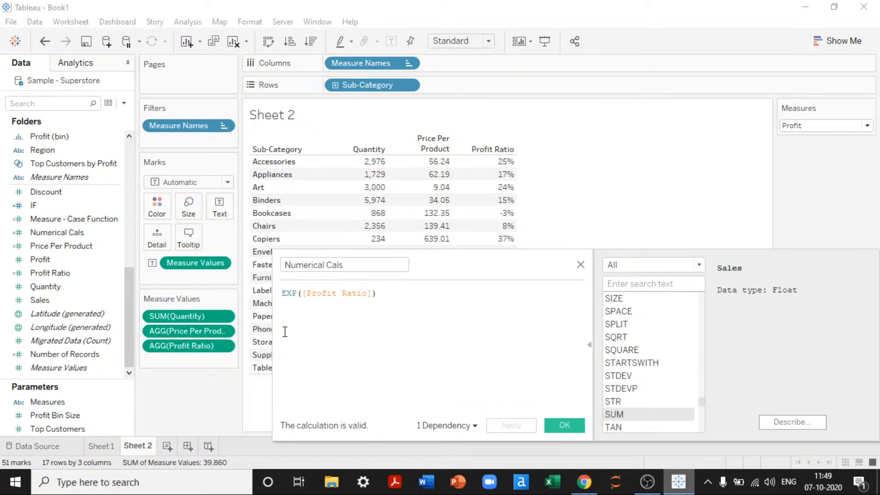
{"action": "left_click_drag", "start_coordinate": [188, 346], "coordinate": [166, 350]}
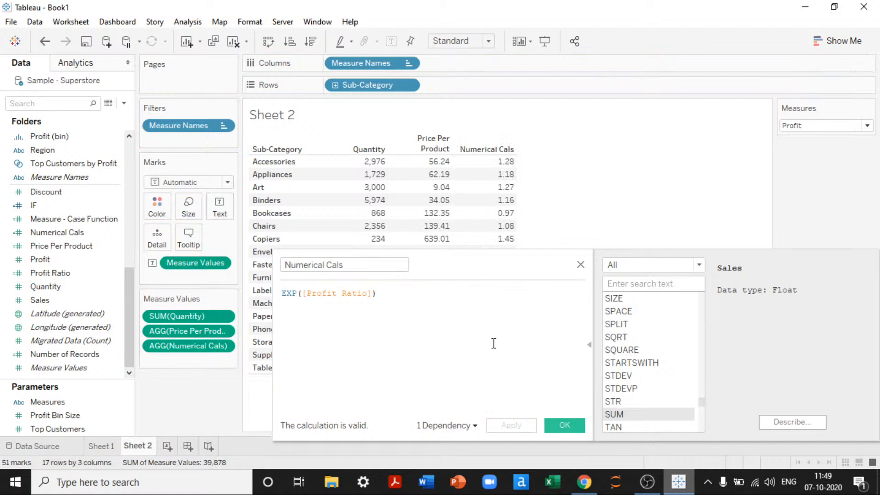
Filter the function reference to the Number category and browse its list as far as PI and POWER
{"action": "left_click_drag", "start_coordinate": [509, 271], "coordinate": [463, 269]}
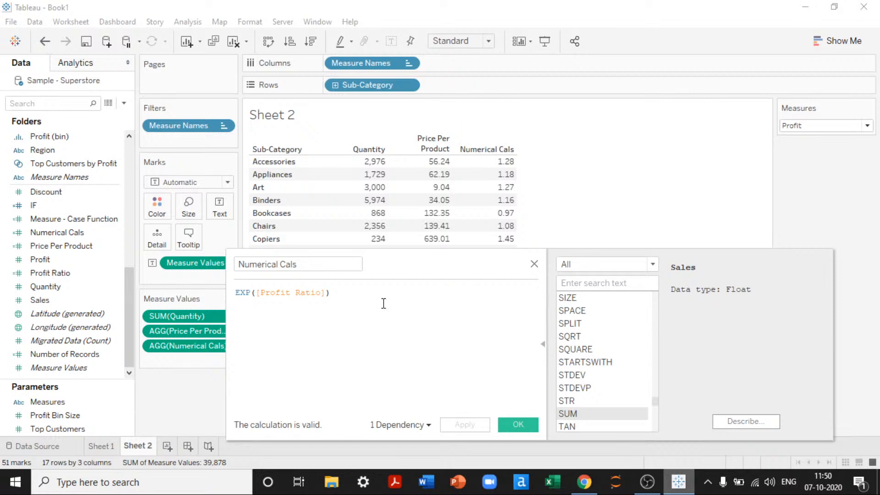
{"action": "left_click", "coordinate": [589, 264]}
{"action": "left_click", "coordinate": [575, 287]}
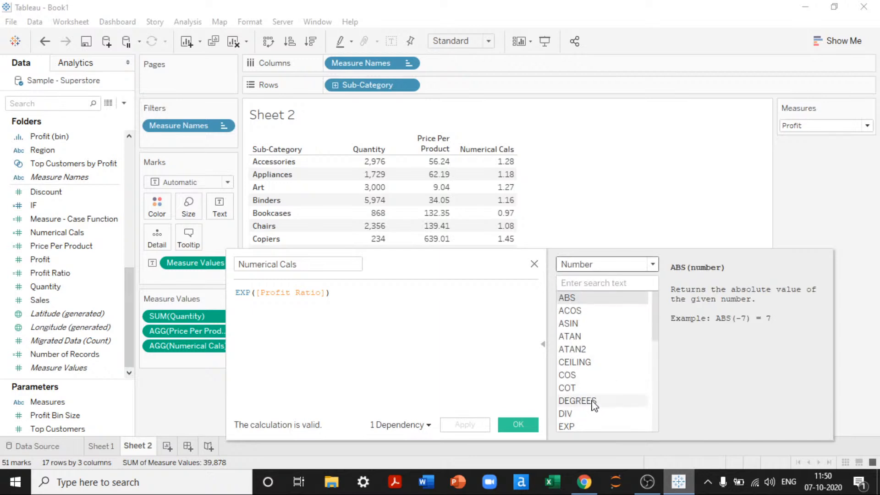
{"action": "scroll", "coordinate": [594, 404], "scroll_direction": "down", "scroll_amount": 4}
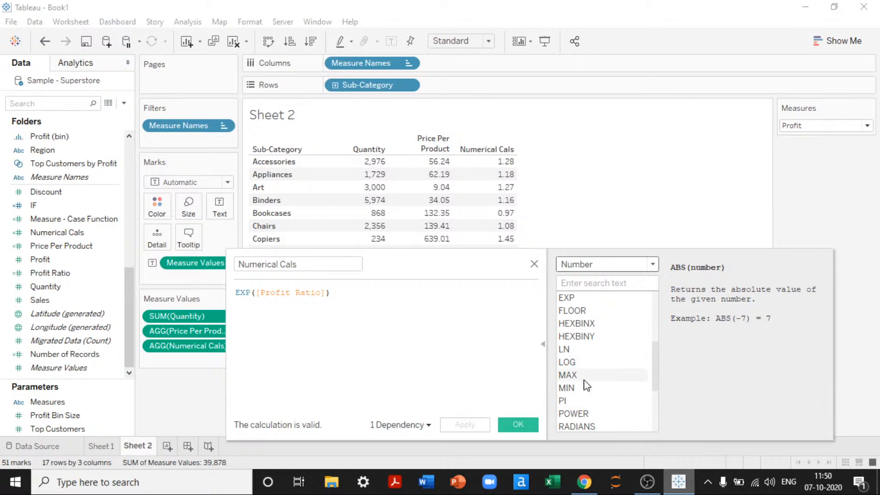
{"action": "scroll", "coordinate": [586, 385], "scroll_direction": "down", "scroll_amount": 1}
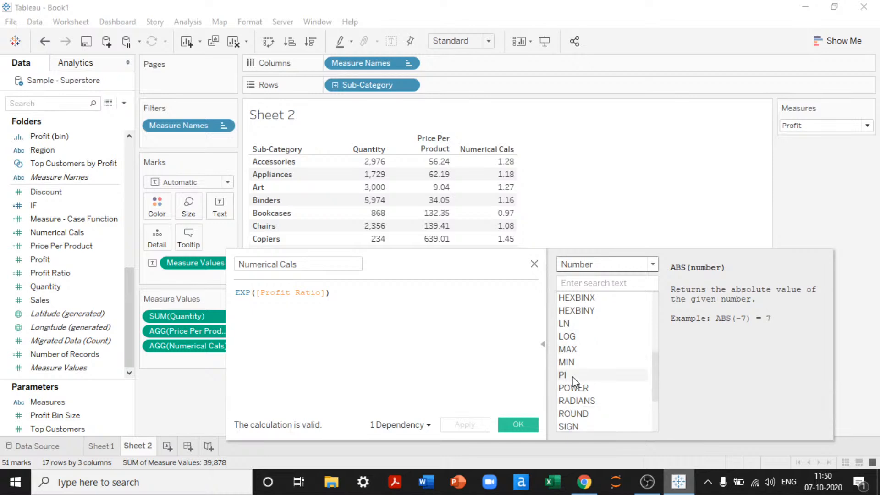
Replace the entire Numerical Cals formula with PI(), apply it, and update the invalid Numerical Cals field in the measure values
{"action": "left_click", "coordinate": [257, 302]}
{"action": "key", "text": "ctrl+a"}
{"action": "type", "text": "pi("}
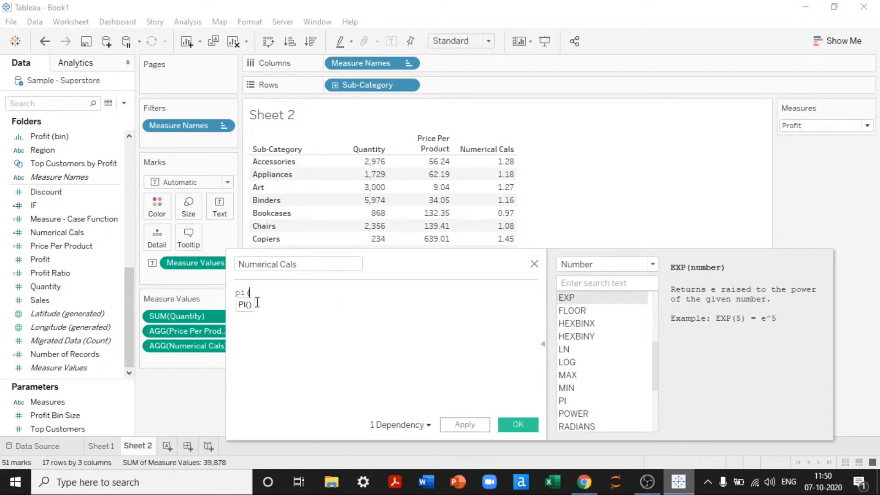
{"action": "type", "text": ")"}
{"action": "left_click", "coordinate": [477, 425]}
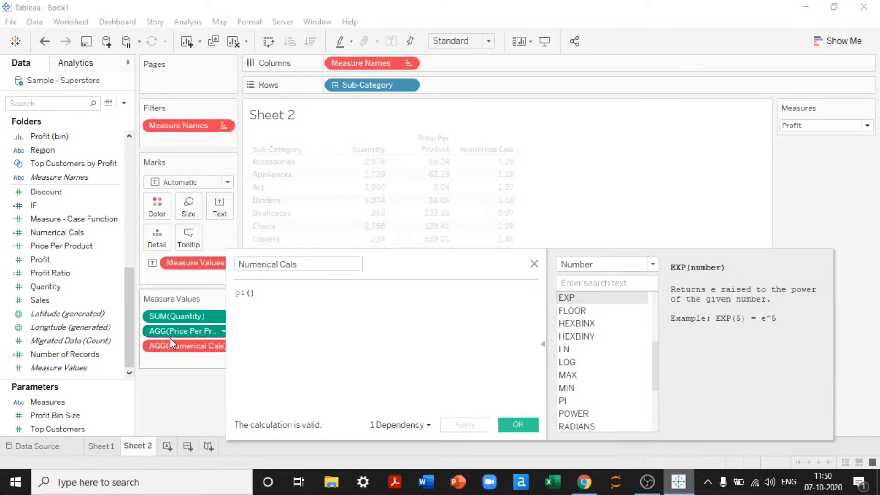
{"action": "left_click_drag", "start_coordinate": [61, 230], "coordinate": [173, 351]}
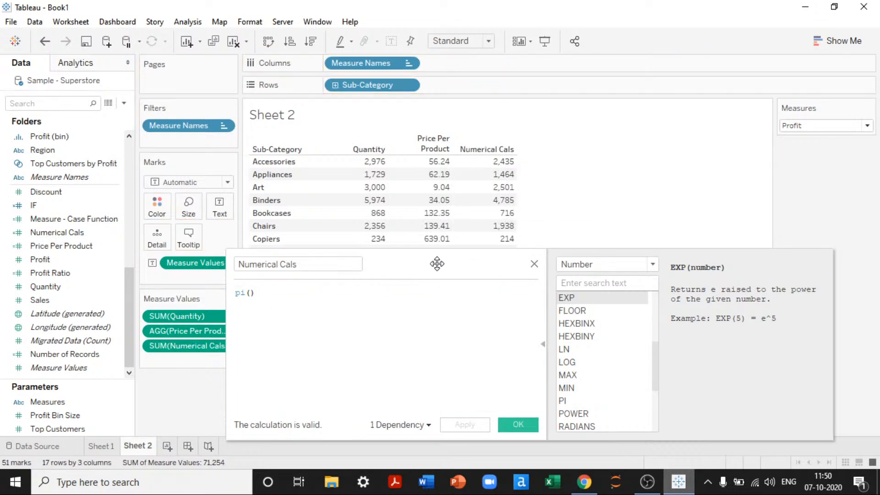
{"action": "left_click_drag", "start_coordinate": [438, 264], "coordinate": [558, 270]}
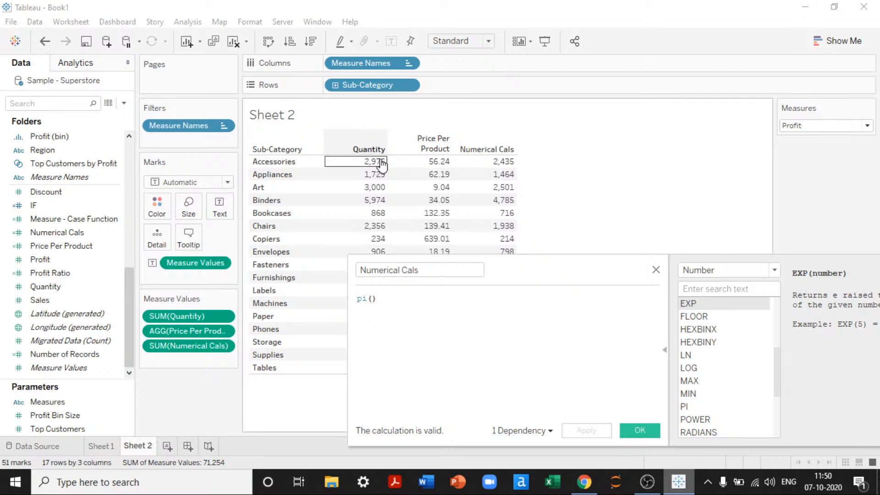
{"action": "mouse_move", "coordinate": [387, 172]}
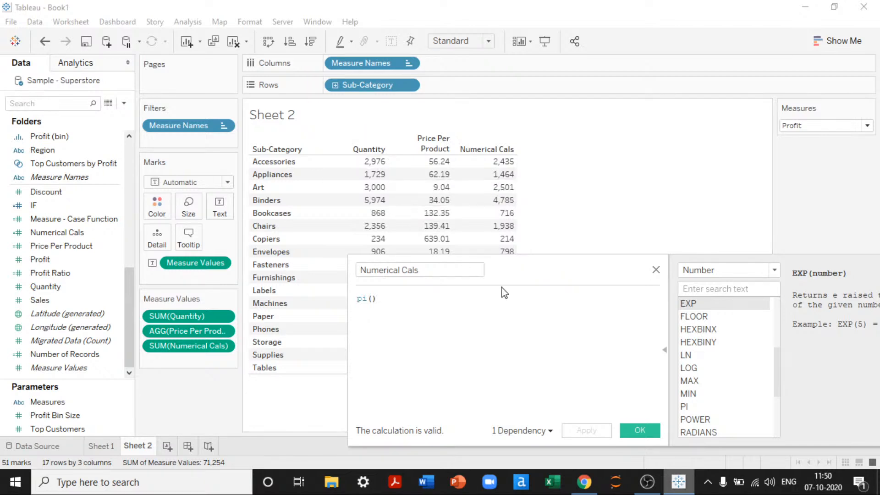
{"action": "mouse_move", "coordinate": [517, 185]}
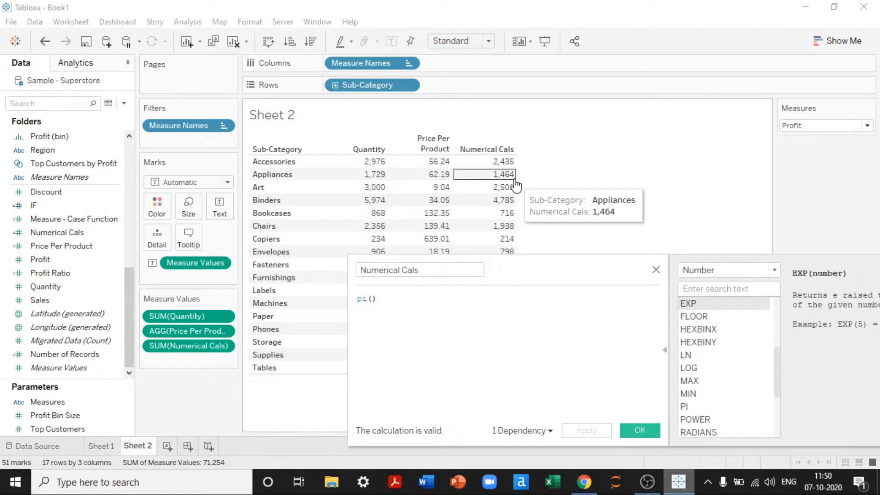
{"action": "mouse_move", "coordinate": [484, 188]}
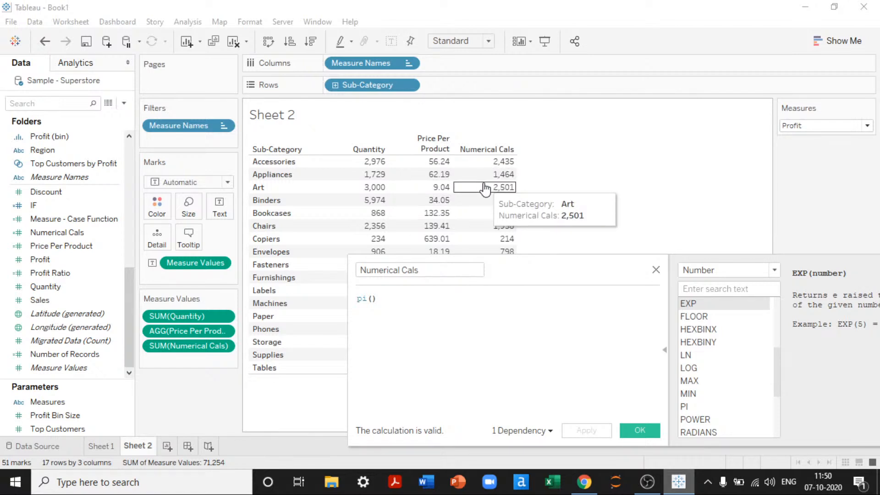
Collapse the function reference, replace the Numerical Cals formula with POWER(2,2), and apply it
{"action": "left_click_drag", "start_coordinate": [380, 299], "coordinate": [346, 300]}
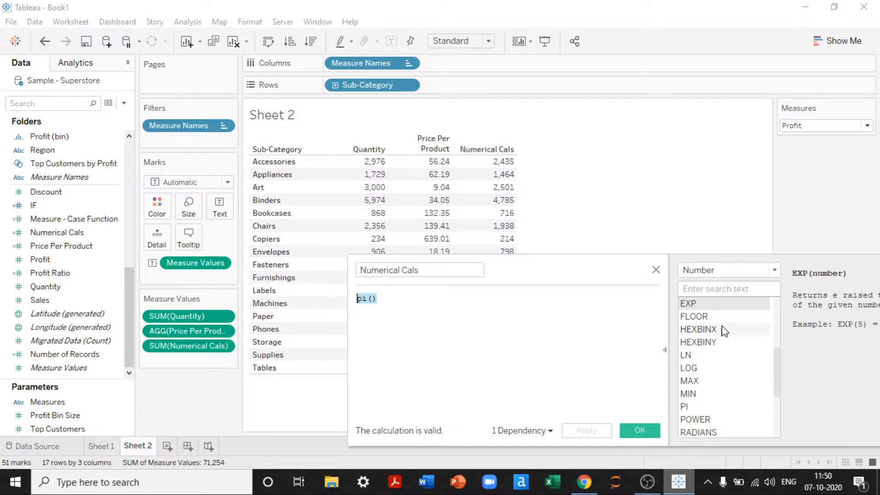
{"action": "scroll", "coordinate": [738, 416], "scroll_direction": "down", "scroll_amount": 5}
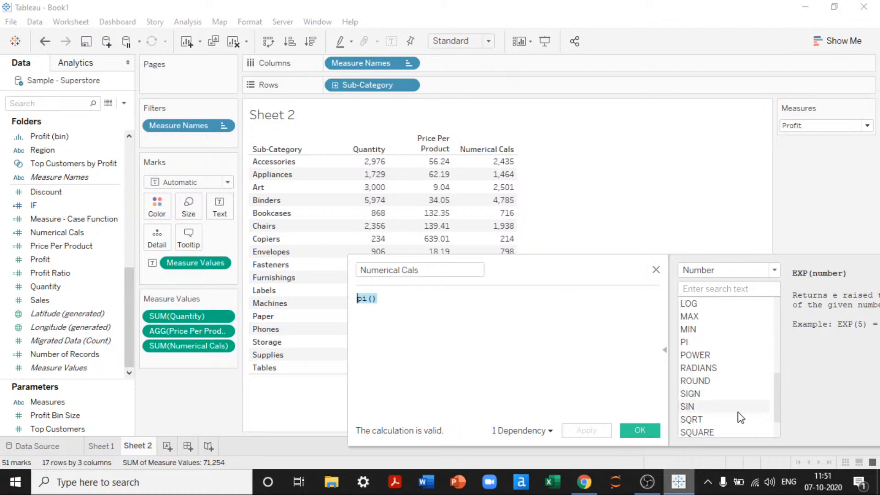
{"action": "scroll", "coordinate": [741, 417], "scroll_direction": "down", "scroll_amount": 1}
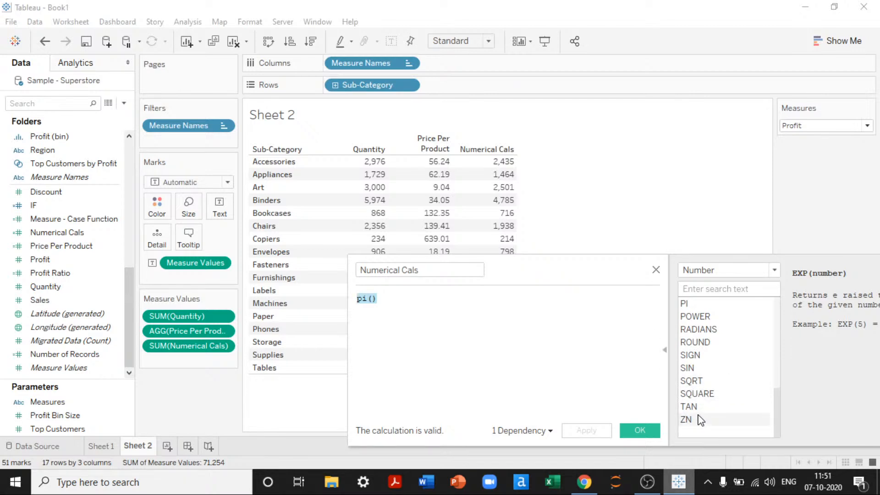
{"action": "left_click", "coordinate": [664, 352]}
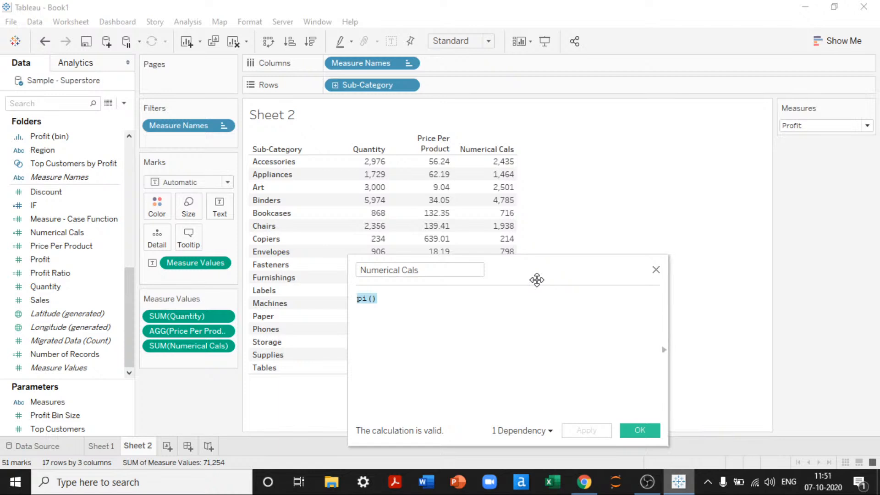
{"action": "left_click_drag", "start_coordinate": [537, 279], "coordinate": [712, 277]}
{"action": "key", "text": "BackSpace"}
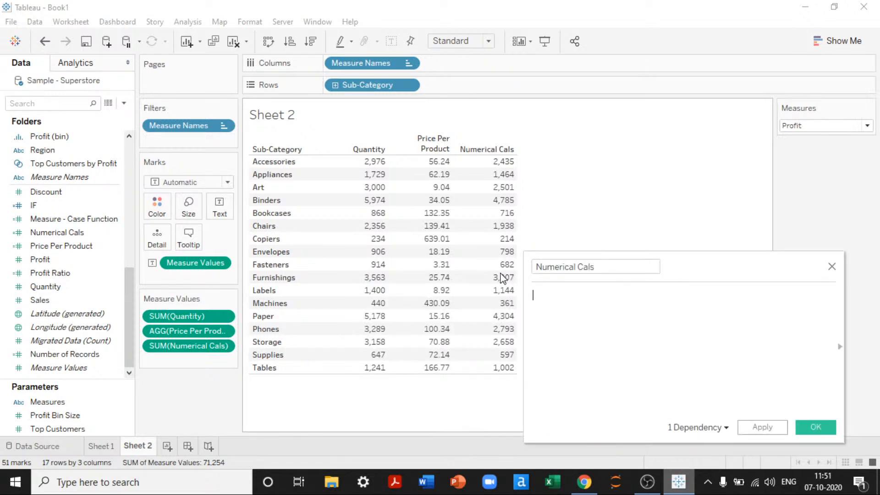
{"action": "type", "text": "powe"}
{"action": "key", "text": "Return"}
{"action": "type", "text": "2,2"}
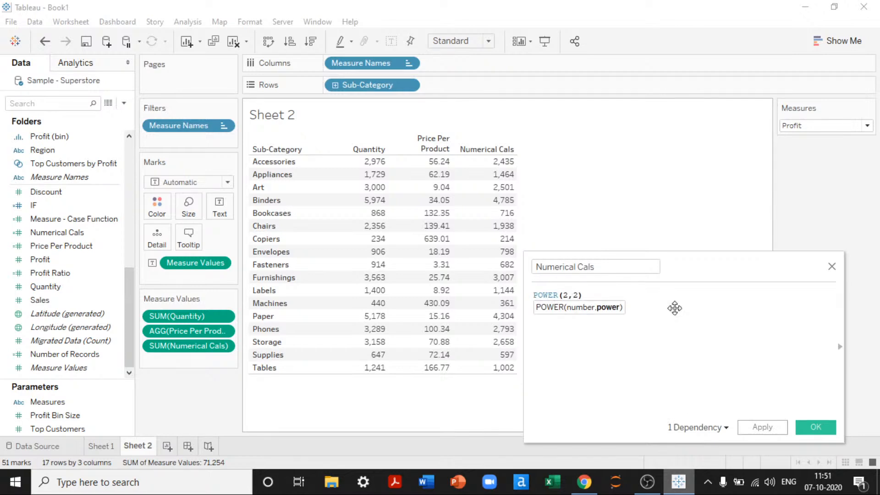
{"action": "left_click", "coordinate": [765, 427]}
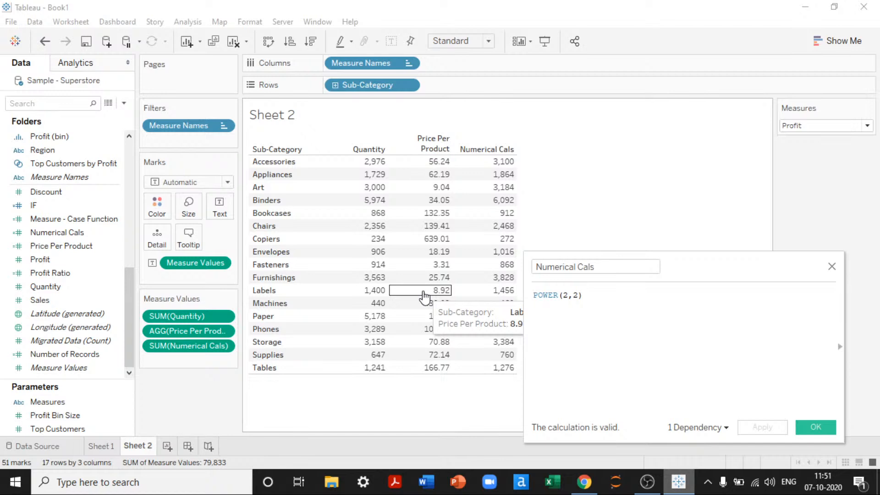
Replace the Numerical Cals formula with ROUND(SUM([Sales]),1)
{"action": "left_click_drag", "start_coordinate": [599, 279], "coordinate": [601, 287]}
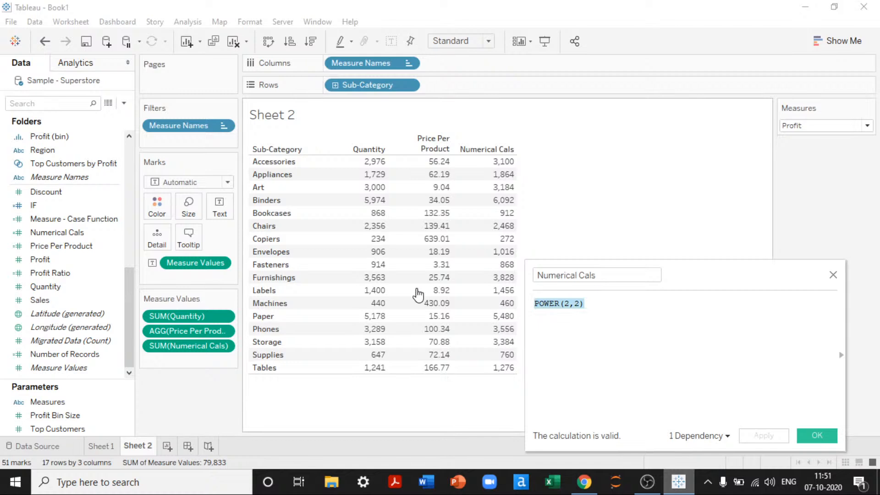
{"action": "type", "text": "ROUND ("}
{"action": "key", "text": "Delete"}
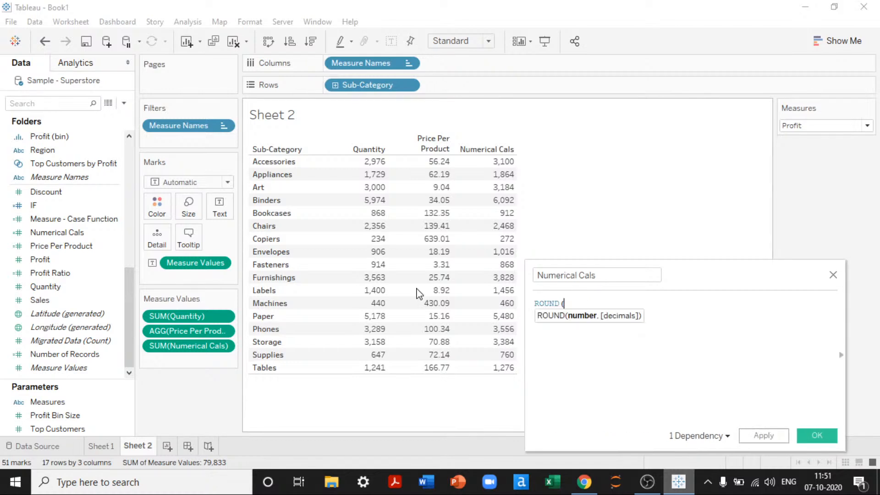
{"action": "type", "text": "su"}
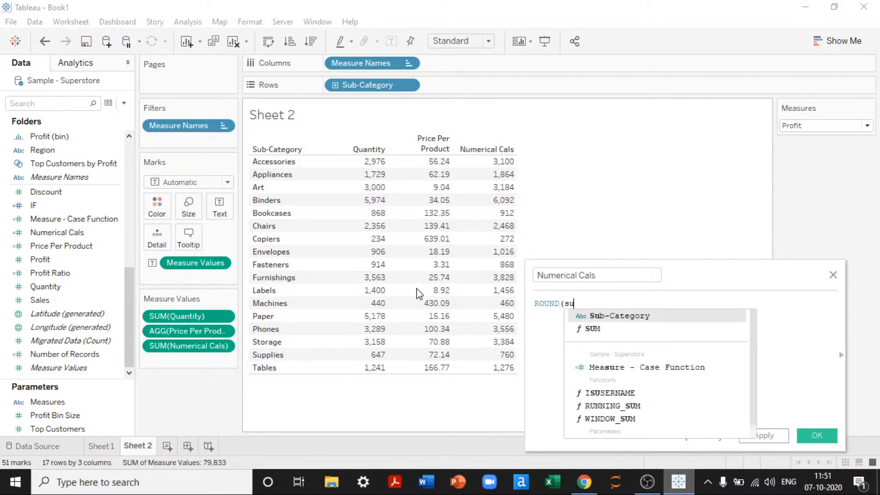
{"action": "key", "text": "Down"}
{"action": "key", "text": "Return"}
{"action": "type", "text": "sa"}
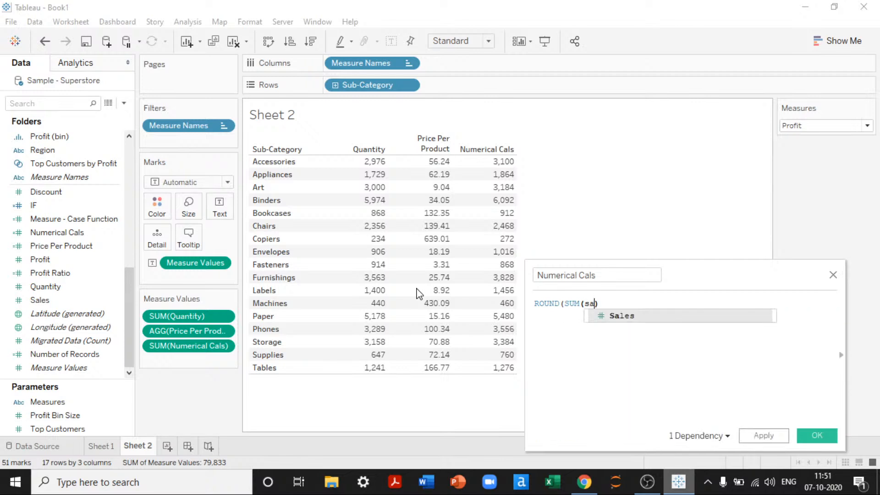
{"action": "key", "text": "Return"}
{"action": "type", "text": ",1)"}
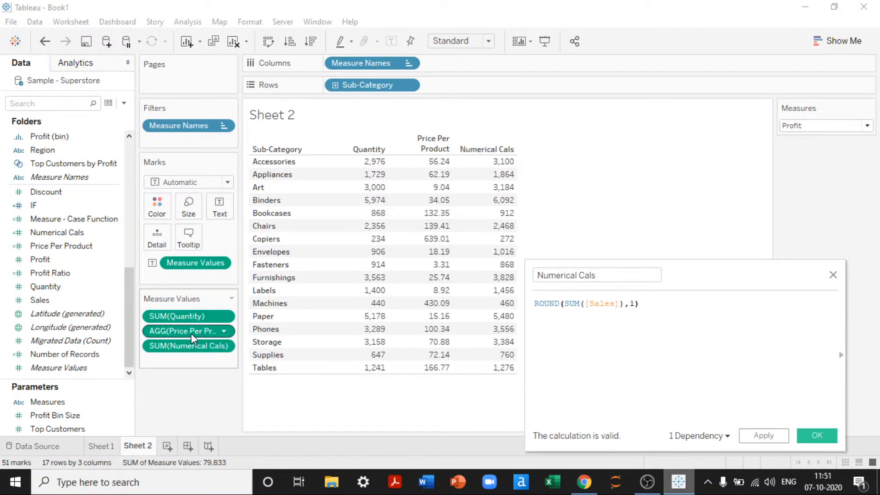
Replace the Price Per Product field with Sales in the measure values
{"action": "left_click", "coordinate": [48, 233]}
{"action": "left_click", "coordinate": [48, 301]}
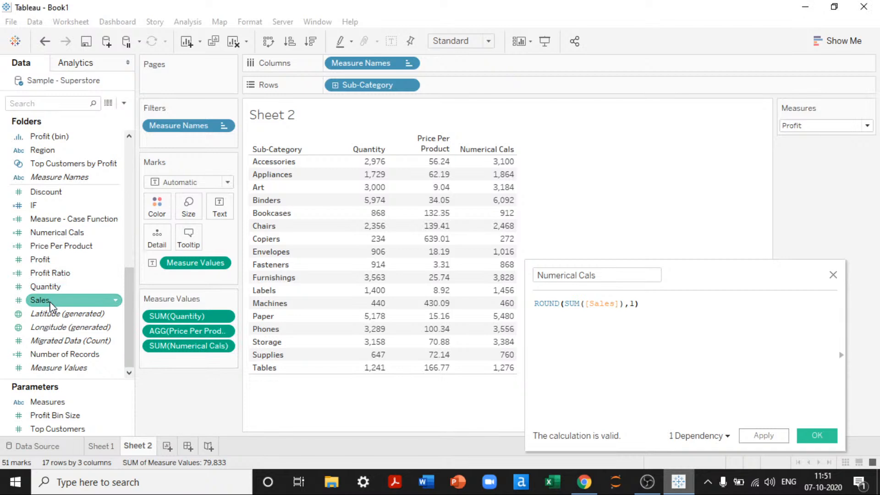
{"action": "left_click_drag", "start_coordinate": [50, 303], "coordinate": [180, 335]}
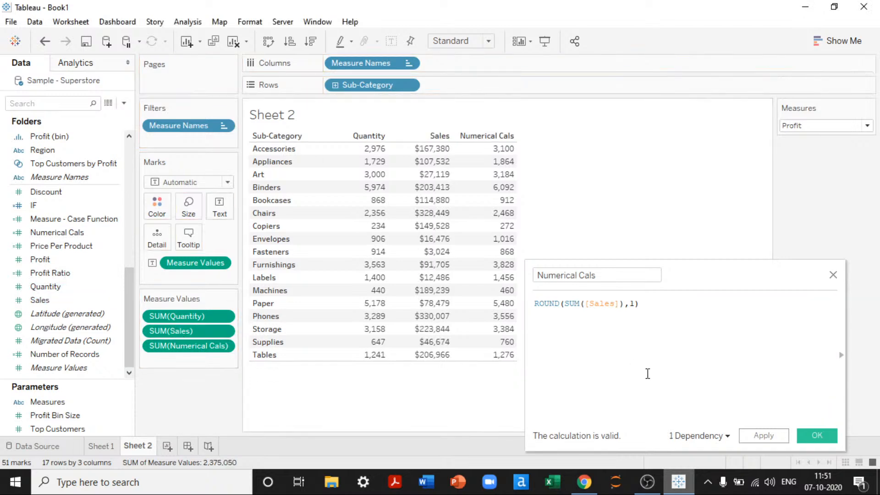
Apply the ROUND formula and replace the invalid Numerical Cals field in the measure values with the updated field
{"action": "left_click", "coordinate": [772, 437]}
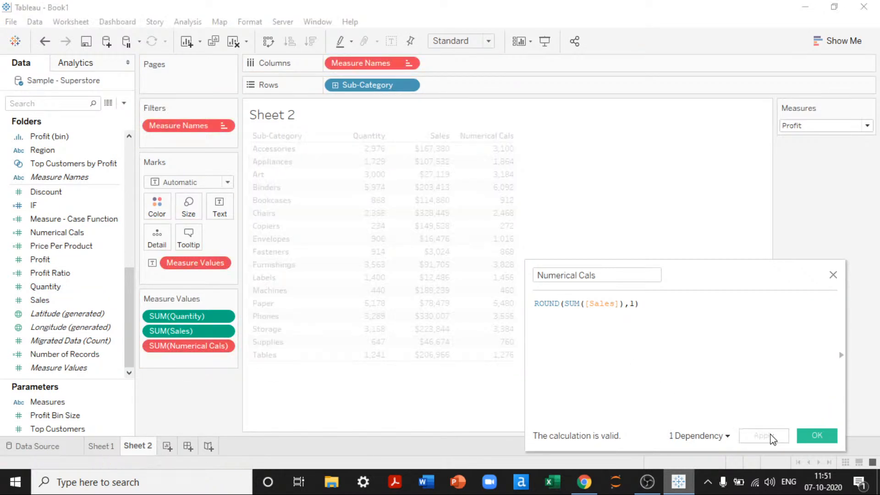
{"action": "left_click_drag", "start_coordinate": [190, 347], "coordinate": [205, 389]}
{"action": "left_click_drag", "start_coordinate": [64, 232], "coordinate": [174, 351]}
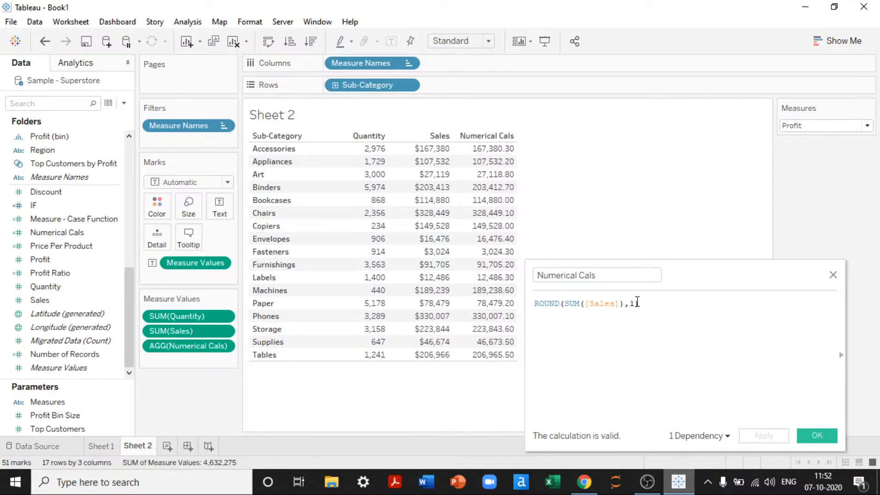
Change the number of decimals in the ROUND formula to 3 and apply it
{"action": "key", "text": "BackSpace"}
{"action": "type", "text": "3"}
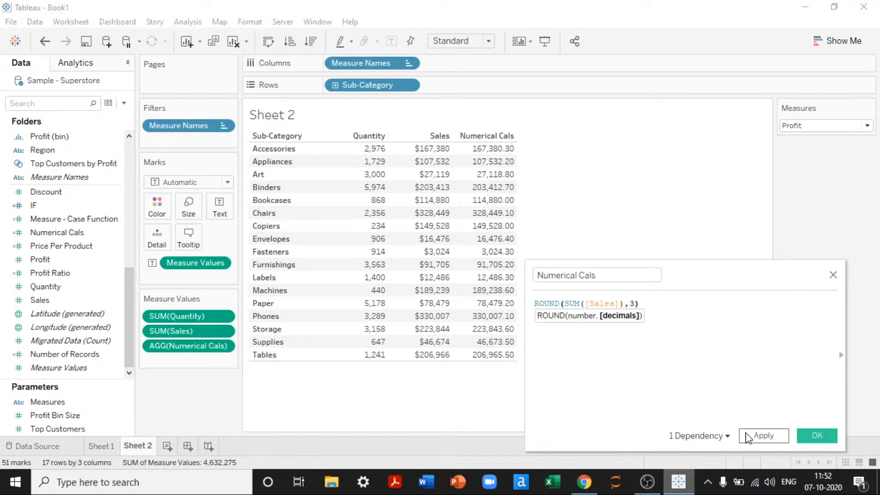
{"action": "left_click", "coordinate": [765, 437]}
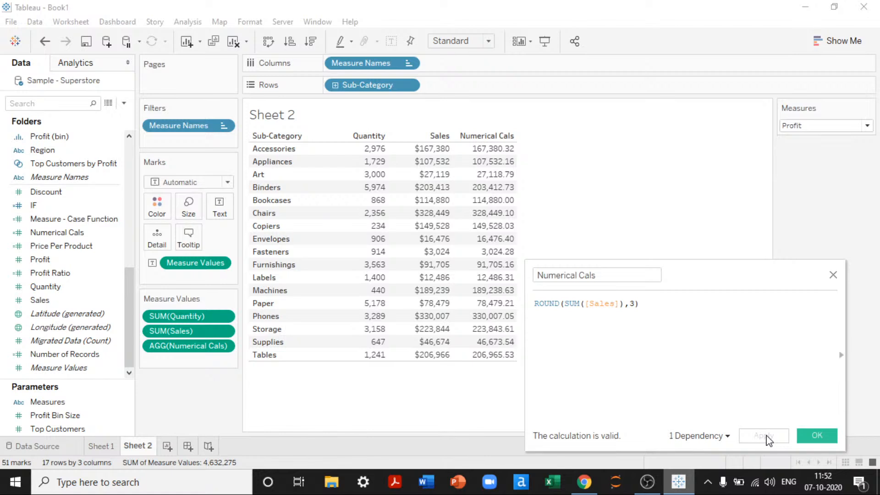
Replace the Numerical Cals formula with SQUARE(15)
{"action": "left_click_drag", "start_coordinate": [642, 303], "coordinate": [526, 297]}
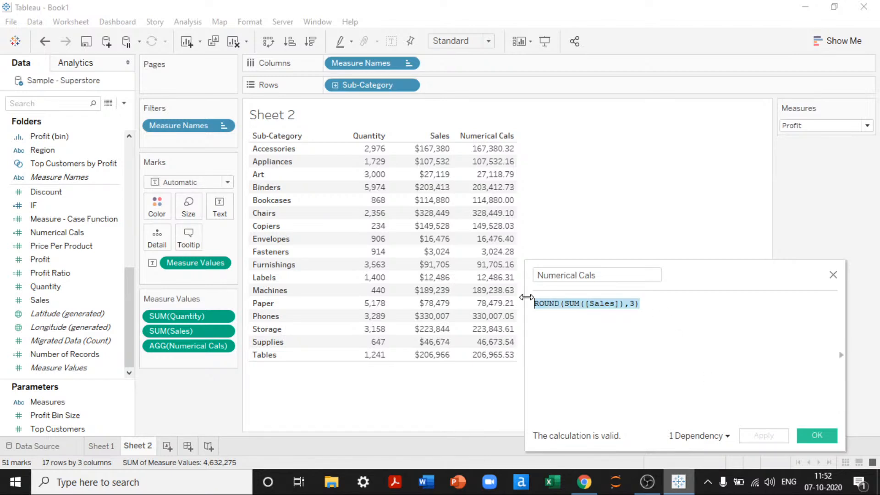
{"action": "type", "text": "squ"}
{"action": "key", "text": "Return"}
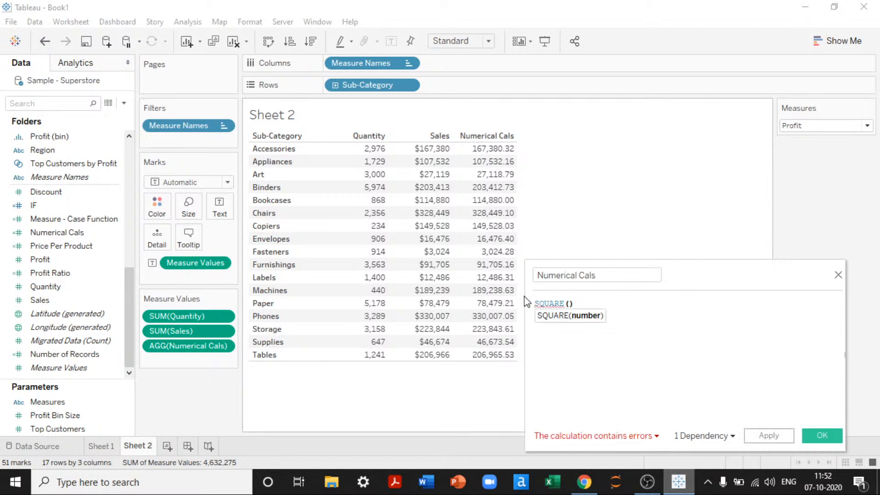
{"action": "type", "text": "15"}
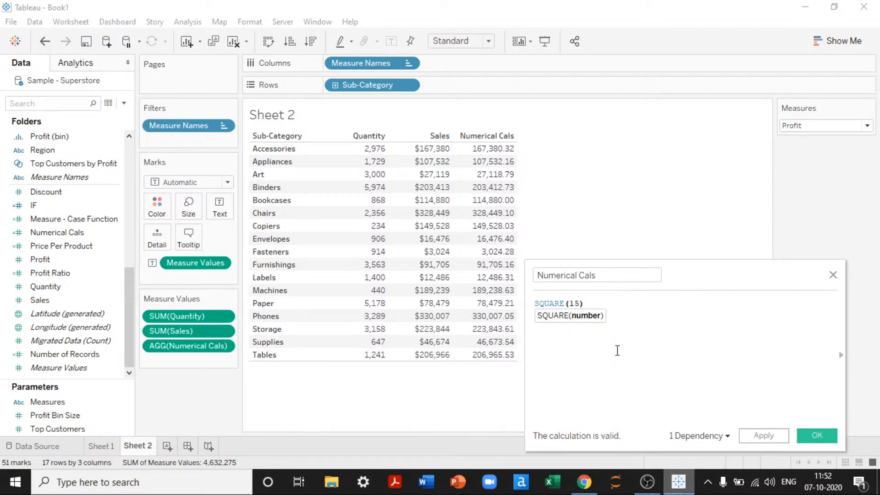
Apply the SQUARE formula and replace the invalid Numerical Cals field in the measure values with the updated field
{"action": "left_click", "coordinate": [764, 441]}
{"action": "left_click_drag", "start_coordinate": [204, 347], "coordinate": [271, 257]}
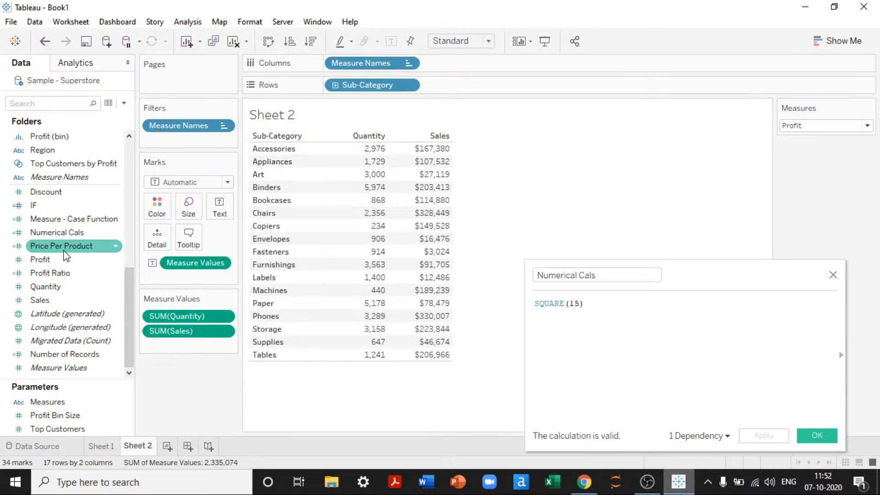
{"action": "left_click_drag", "start_coordinate": [64, 234], "coordinate": [370, 237]}
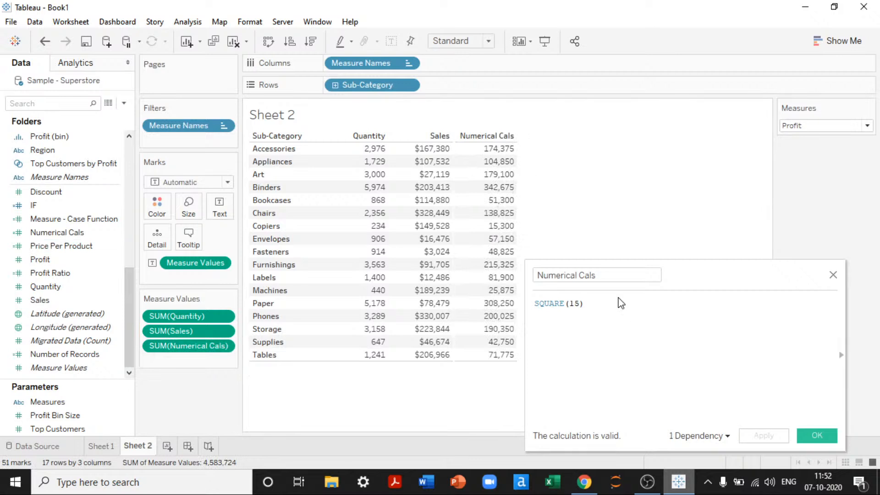
Change the Numerical Cals formula to SQRT(25), apply it and close the calculation editor
{"action": "left_click_drag", "start_coordinate": [621, 303], "coordinate": [494, 291]}
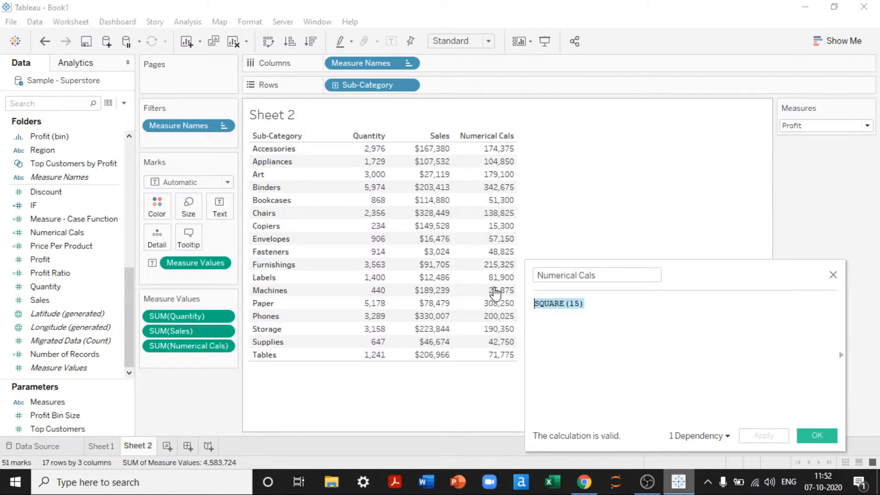
{"action": "type", "text": "sqrt"}
{"action": "key", "text": "Return"}
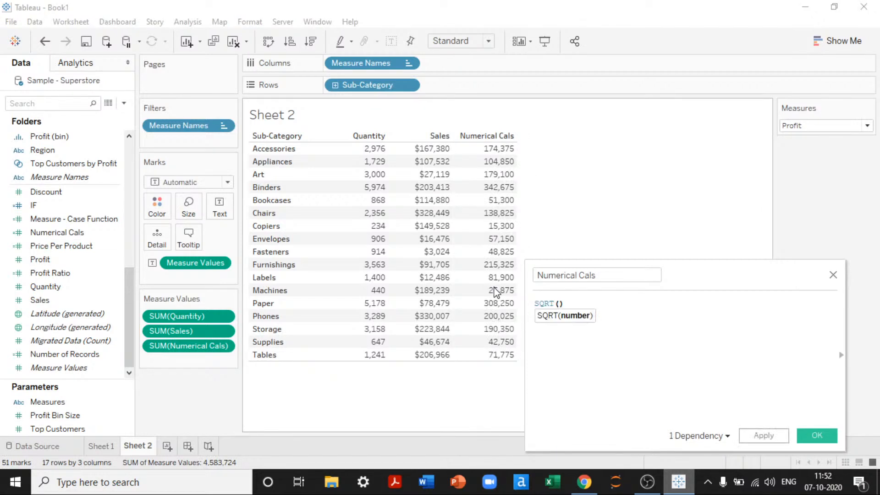
{"action": "type", "text": "25"}
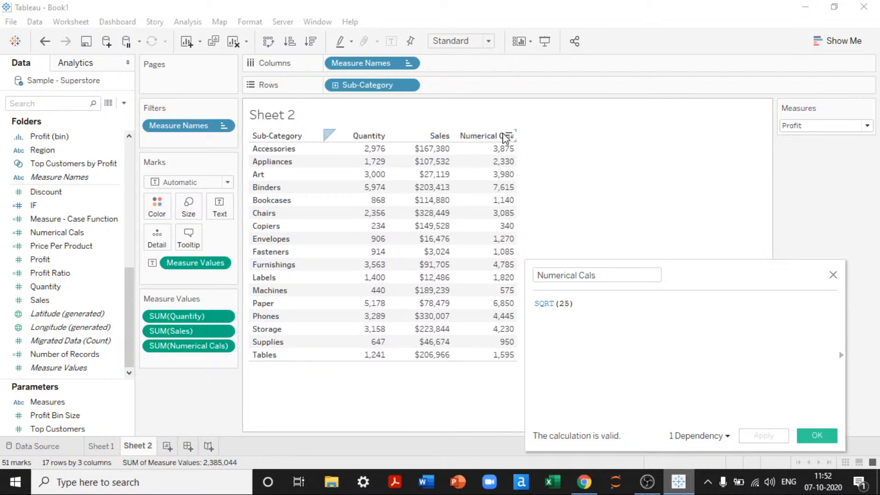
{"action": "left_click", "coordinate": [824, 439]}
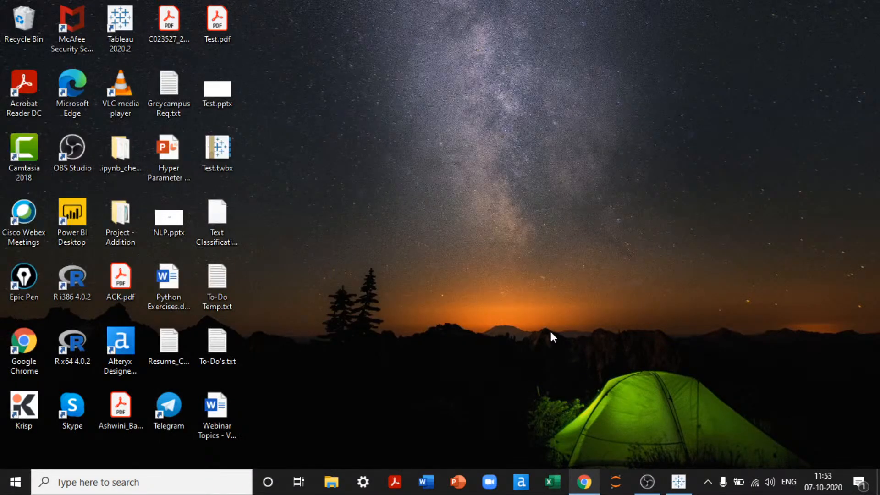
Return to the Tableau Book1 window and remove Numerical Cals from the measure values
{"action": "mouse_move", "coordinate": [678, 481]}
{"action": "left_click", "coordinate": [641, 384]}
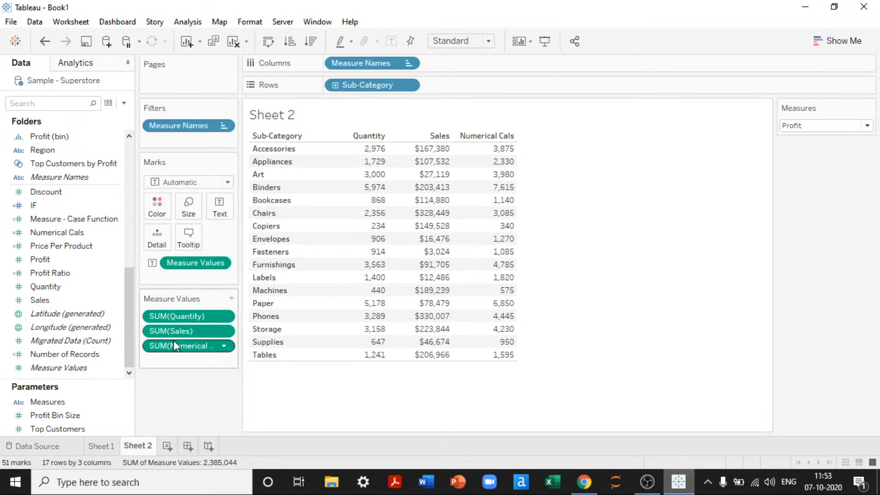
{"action": "left_click_drag", "start_coordinate": [174, 346], "coordinate": [161, 393]}
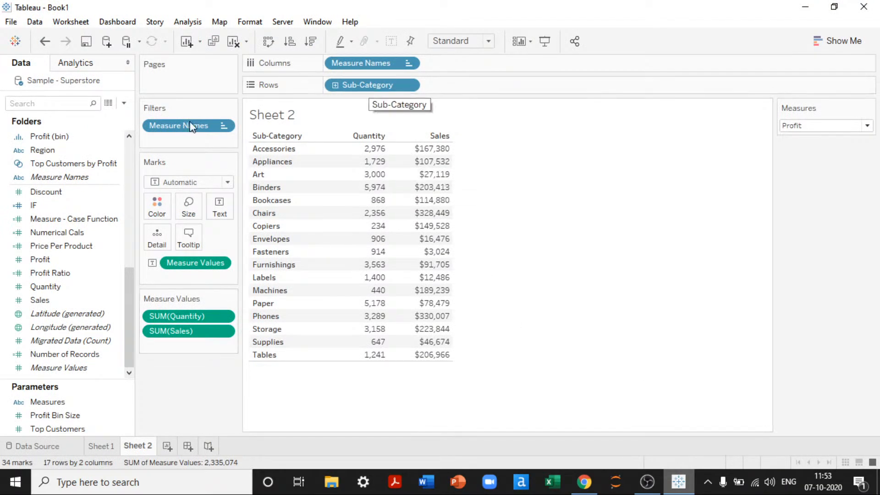
Add the Region field to the rows ahead of Sub-Category
{"action": "mouse_move", "coordinate": [132, 285]}
{"action": "left_mouse_down"}
{"action": "mouse_move", "coordinate": [136, 182]}
{"action": "mouse_move", "coordinate": [131, 277]}
{"action": "left_mouse_up"}
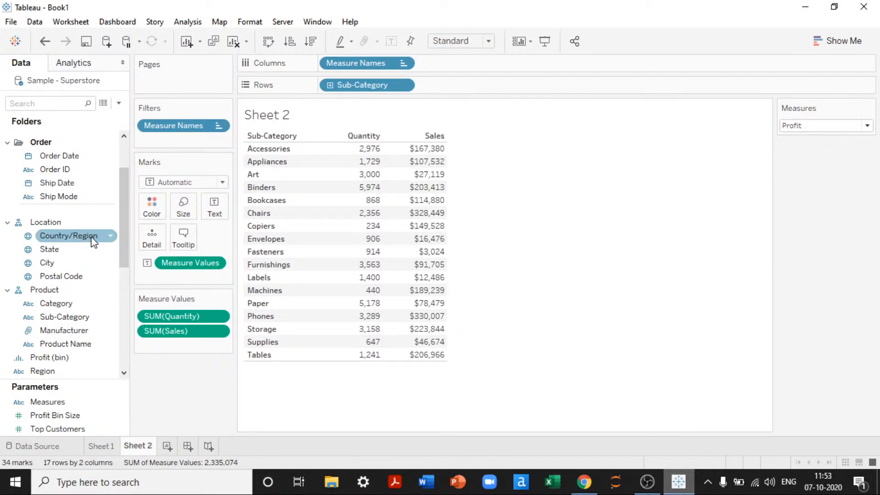
{"action": "scroll", "coordinate": [94, 242], "scroll_direction": "down", "scroll_amount": 2}
{"action": "left_click_drag", "start_coordinate": [44, 296], "coordinate": [328, 90]}
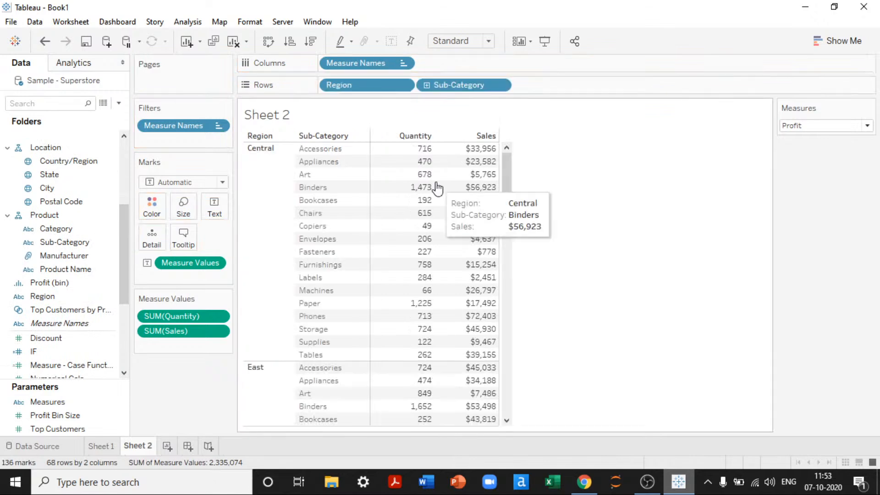
{"action": "left_click_drag", "start_coordinate": [510, 167], "coordinate": [531, 84]}
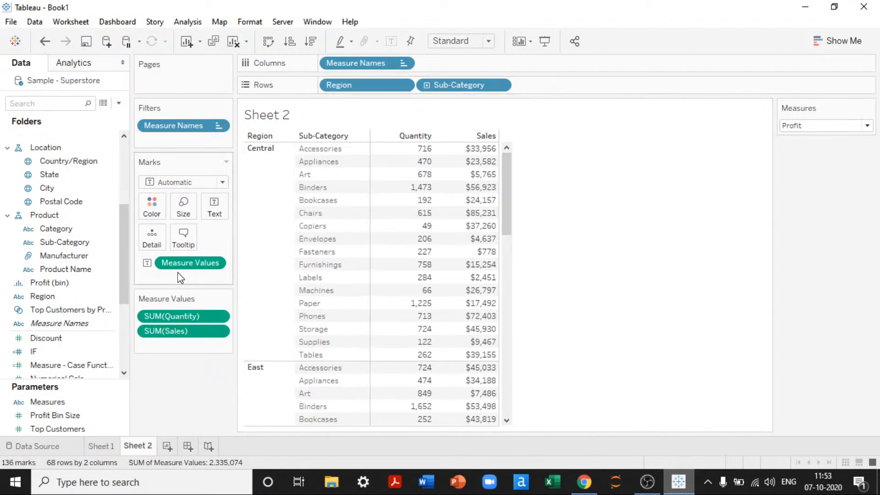
Create a new calculated field named String Cals
{"action": "left_click", "coordinate": [119, 104]}
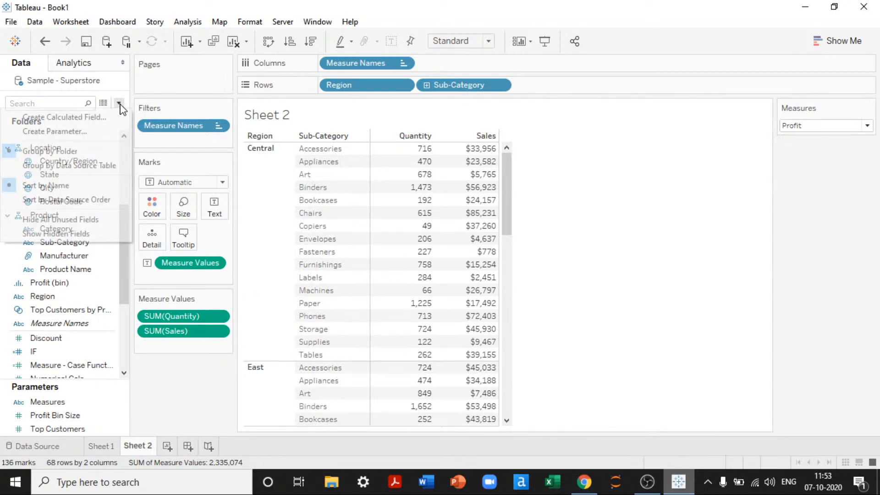
{"action": "type", "text": "tring Cals"}
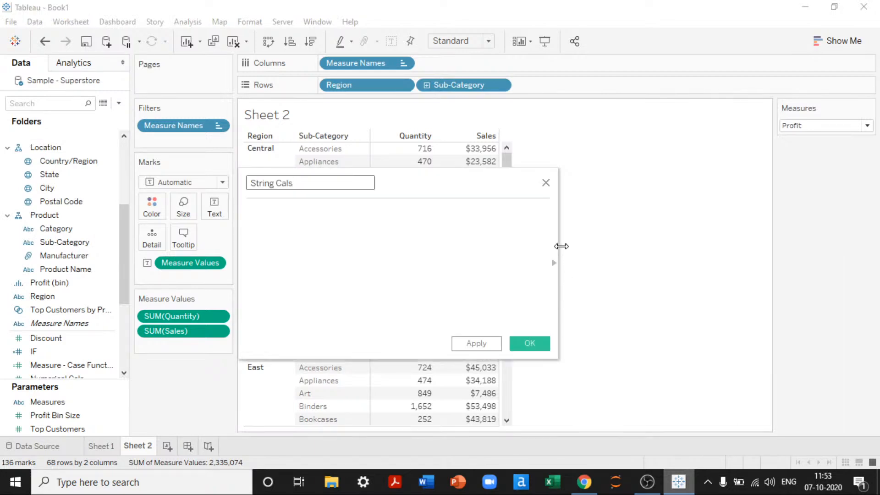
Restrict the function reference to String functions, browse the list and view the description of CONTAINS
{"action": "left_click", "coordinate": [555, 263]}
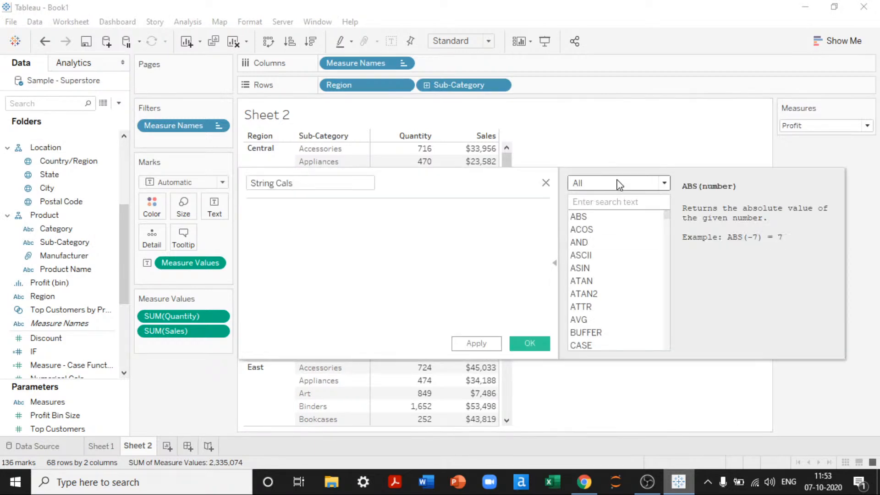
{"action": "left_click", "coordinate": [620, 184]}
{"action": "left_click", "coordinate": [596, 217]}
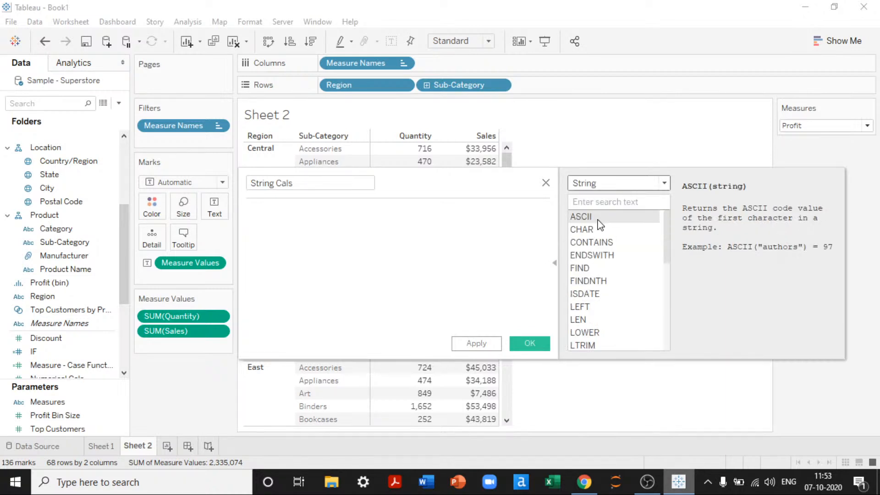
{"action": "scroll", "coordinate": [604, 292], "scroll_direction": "down", "scroll_amount": 4}
{"action": "scroll", "coordinate": [607, 293], "scroll_direction": "down", "scroll_amount": 1}
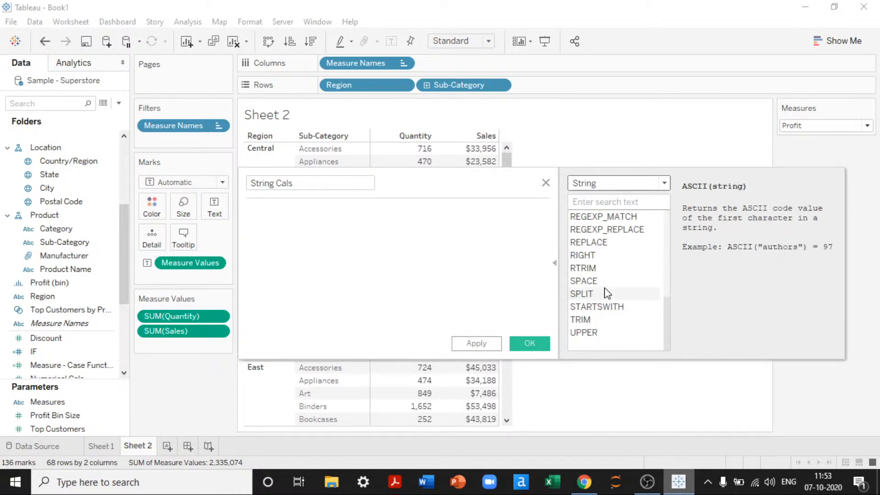
{"action": "scroll", "coordinate": [667, 286], "scroll_direction": "up", "scroll_amount": 6}
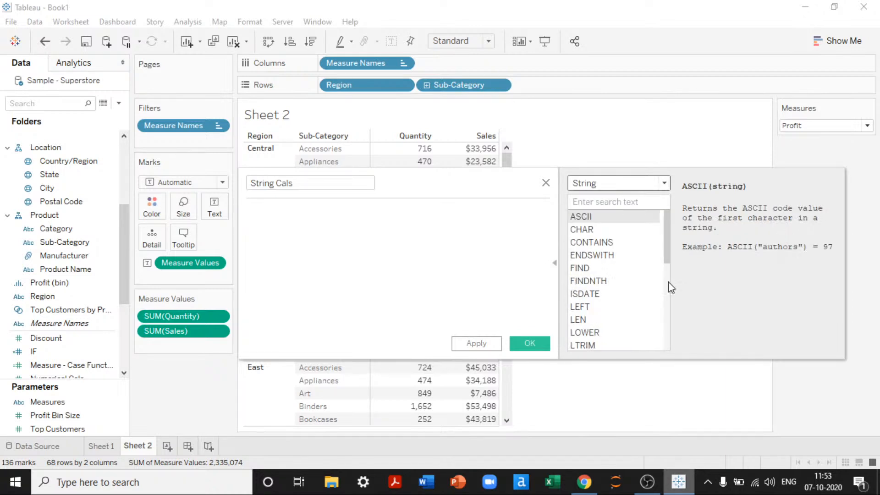
{"action": "left_click", "coordinate": [592, 244]}
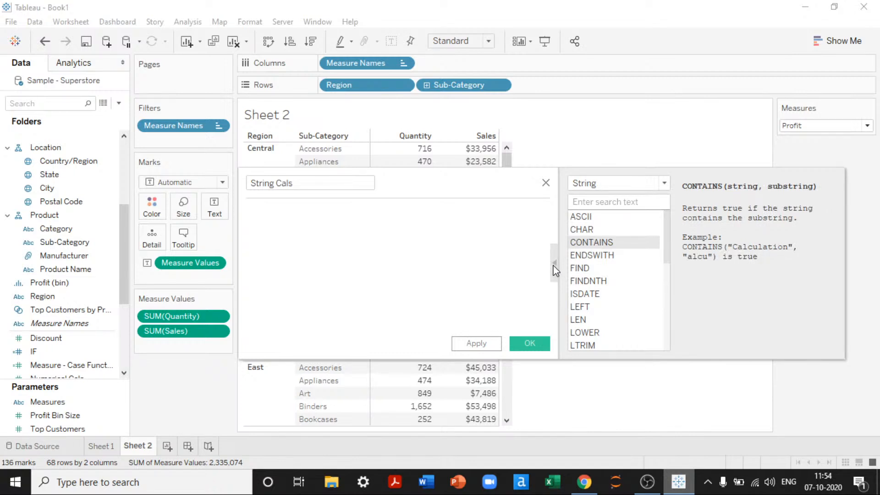
Hide the function reference and remove Region from the rows
{"action": "left_click", "coordinate": [555, 266]}
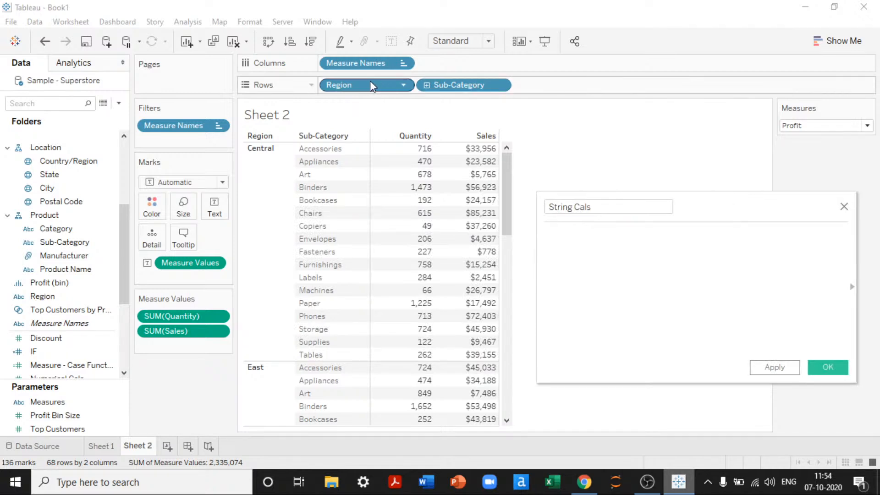
{"action": "left_click_drag", "start_coordinate": [358, 84], "coordinate": [415, 128]}
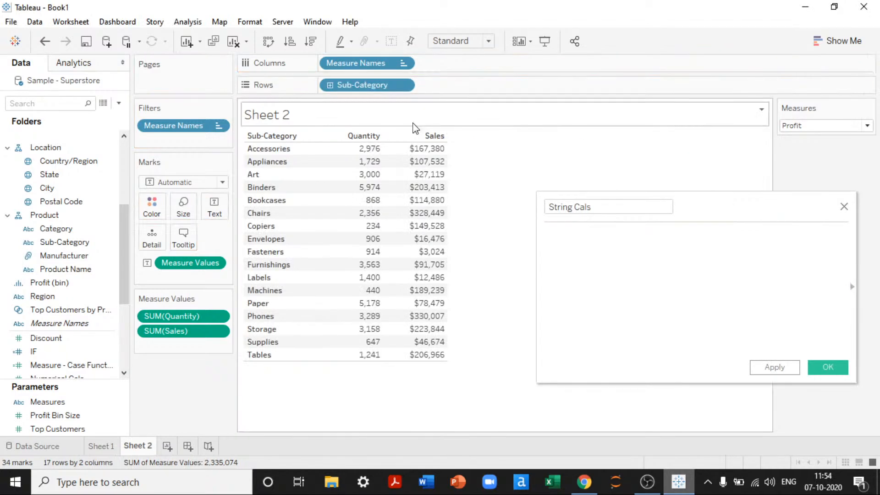
Enter the String Cals formula CONTAINS([Sub-Category], "irs")
{"action": "left_click", "coordinate": [579, 252]}
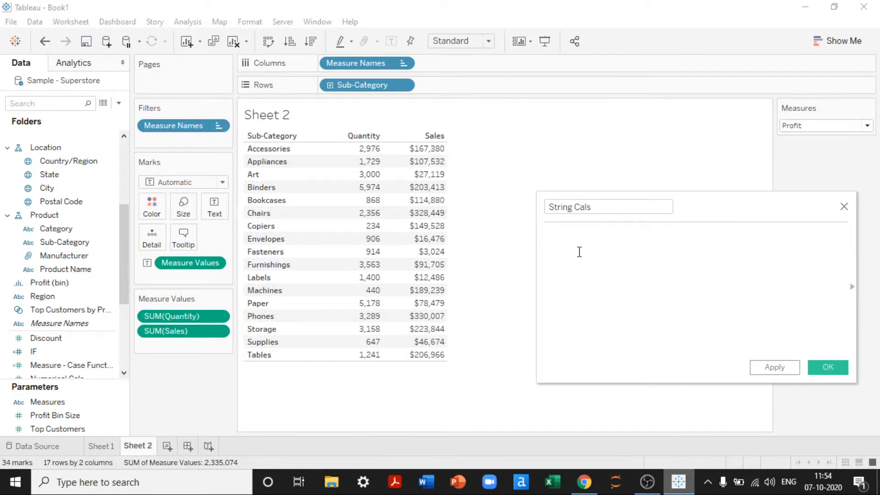
{"action": "type", "text": "con"}
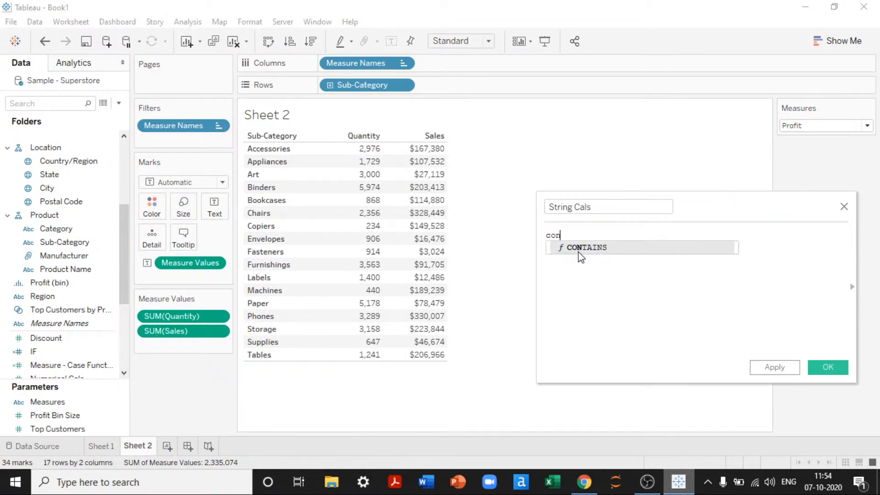
{"action": "key", "text": "Return"}
{"action": "type", "text": "[Sub"}
{"action": "key", "text": "Return"}
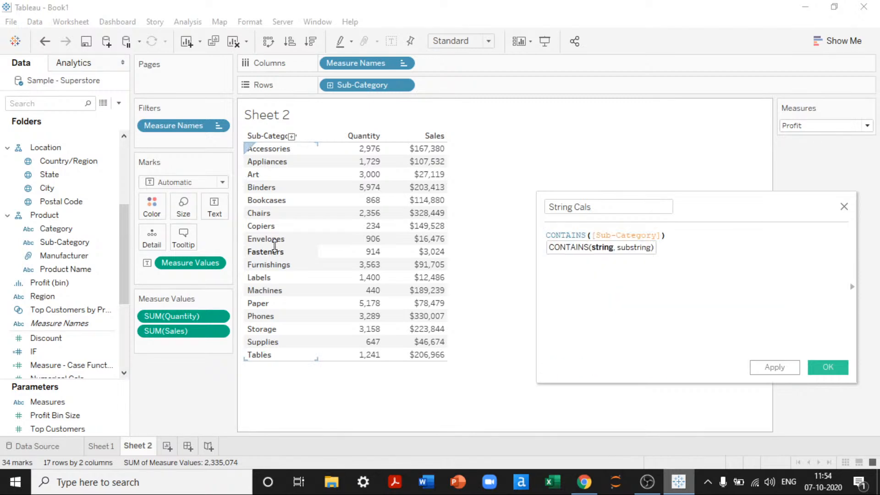
{"action": "type", "text": ", "}
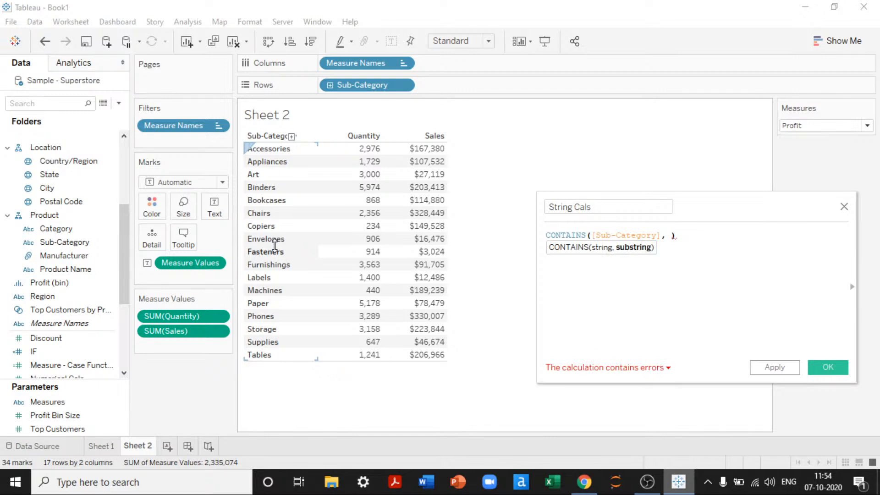
{"action": "type", "text": "\""}
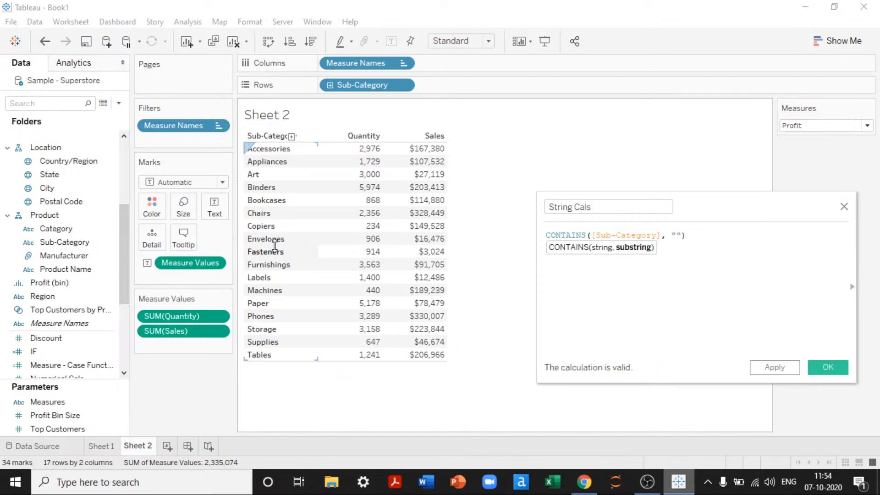
{"action": "type", "text": "irs"}
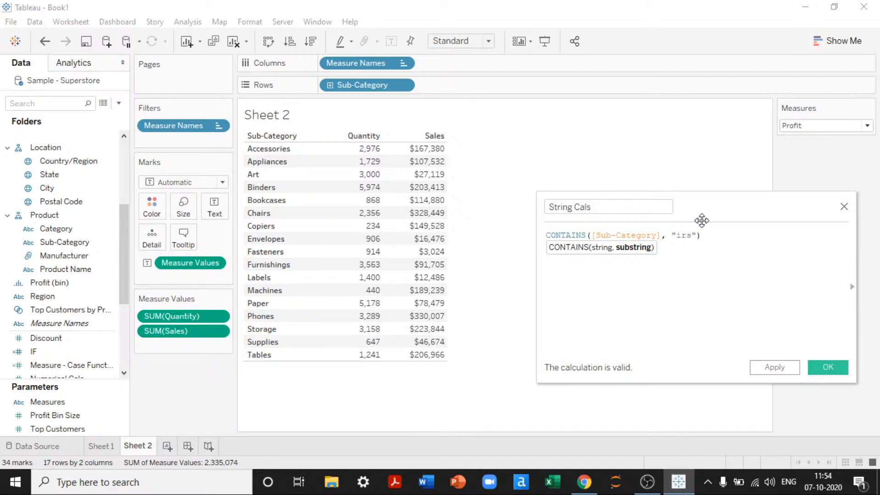
Apply the CONTAINS formula with its substring changed to "es" and add String Cals to the rows after Sub-Category
{"action": "key", "text": "shift+Left"}
{"action": "key", "text": "shift+Left"}
{"action": "key", "text": "shift+Left"}
{"action": "type", "text": "es"}
{"action": "left_click", "coordinate": [780, 369]}
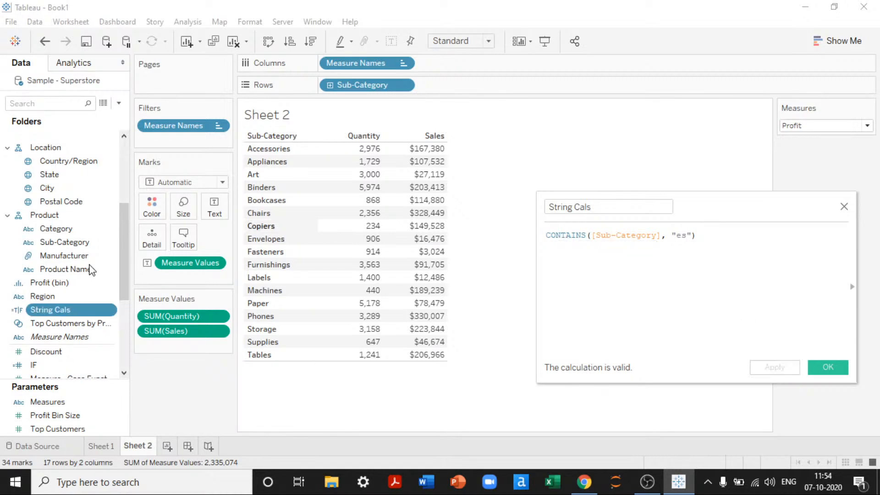
{"action": "mouse_move", "coordinate": [51, 313]}
{"action": "left_mouse_down"}
{"action": "mouse_move", "coordinate": [237, 157]}
{"action": "mouse_move", "coordinate": [487, 72]}
{"action": "mouse_move", "coordinate": [417, 192]}
{"action": "left_mouse_up"}
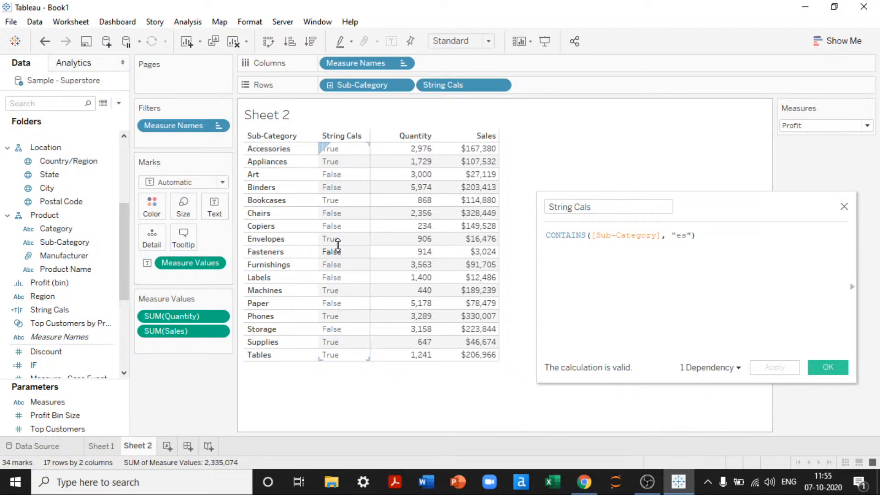
Replace the String Cals formula with STARTSWITH([Sub-Category], "A") and apply it
{"action": "left_click", "coordinate": [651, 254]}
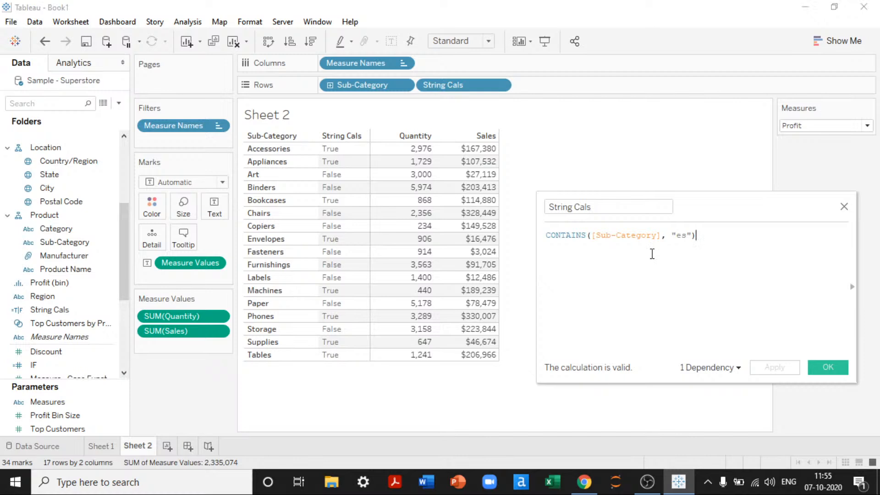
{"action": "key", "text": "ctrl+a"}
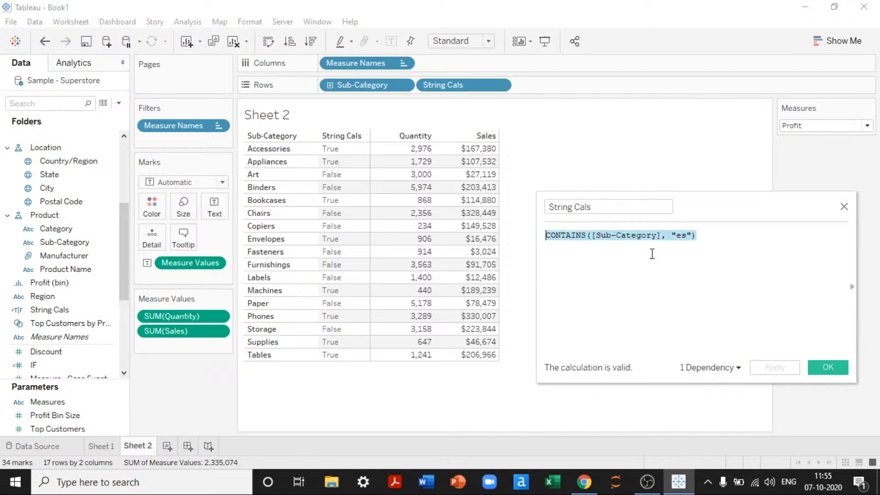
{"action": "type", "text": "STARTSWITH("}
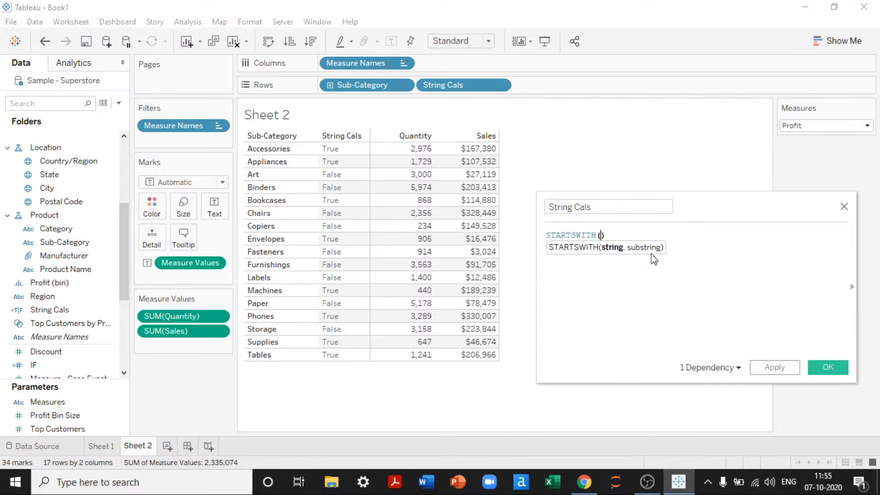
{"action": "key", "text": "Right"}
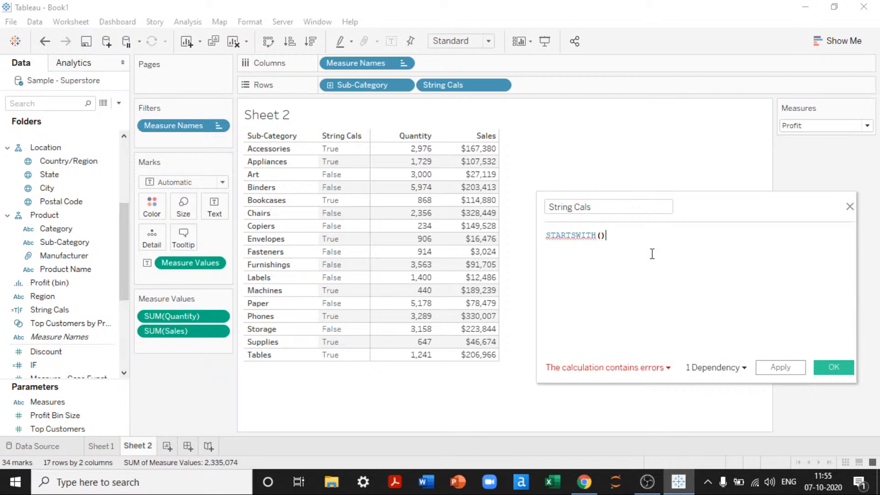
{"action": "key", "text": "Left"}
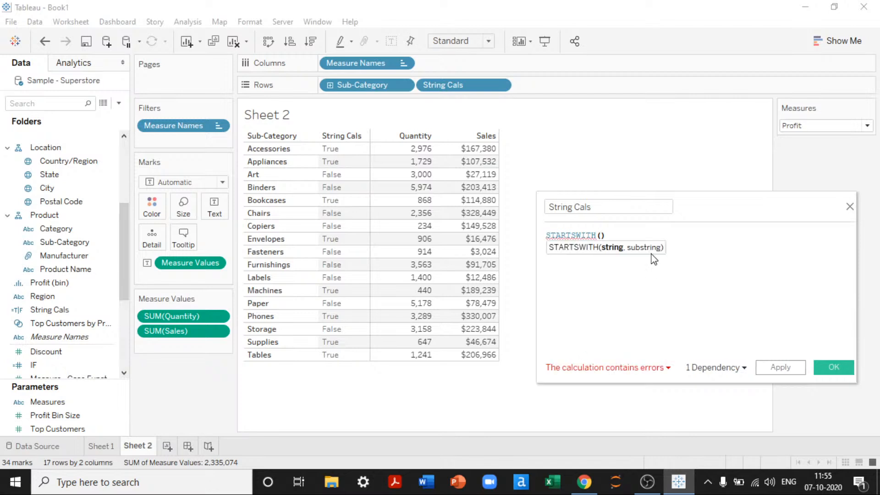
{"action": "type", "text": "[Sub-Category], "}
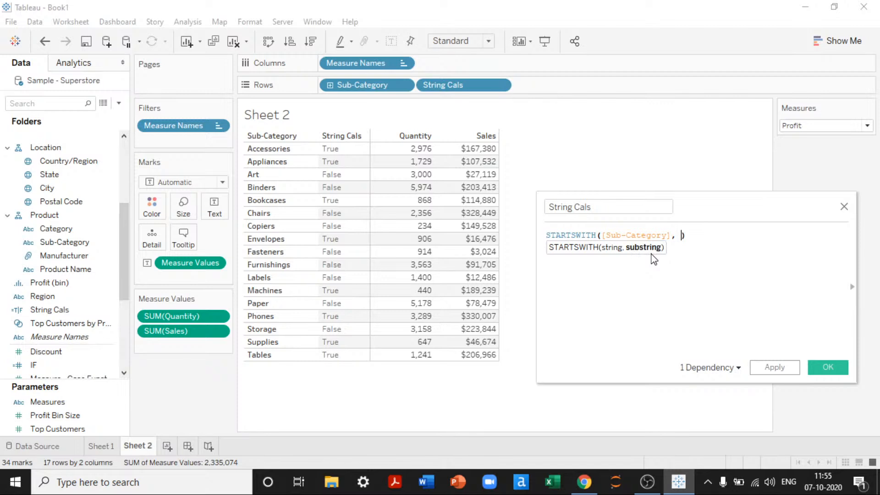
{"action": "type", "text": "\"a"}
{"action": "key", "text": "BackSpace"}
{"action": "type", "text": "A\""}
{"action": "left_click", "coordinate": [779, 368]}
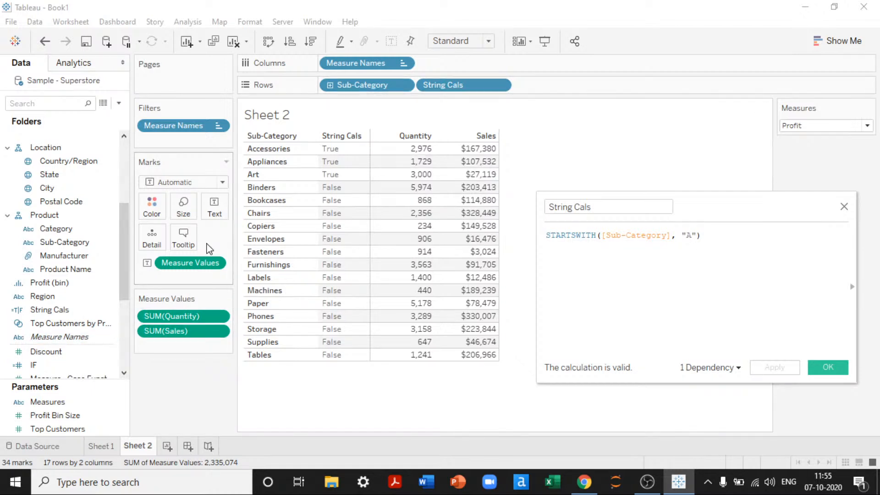
Move String Cals from the rows to the filters and keep only the True values
{"action": "left_click_drag", "start_coordinate": [462, 84], "coordinate": [173, 140]}
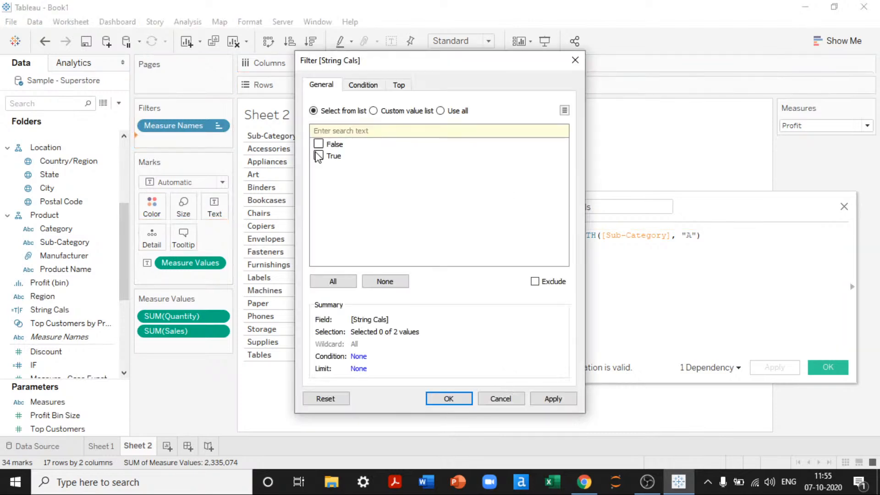
{"action": "left_click", "coordinate": [318, 156]}
{"action": "left_click", "coordinate": [448, 398]}
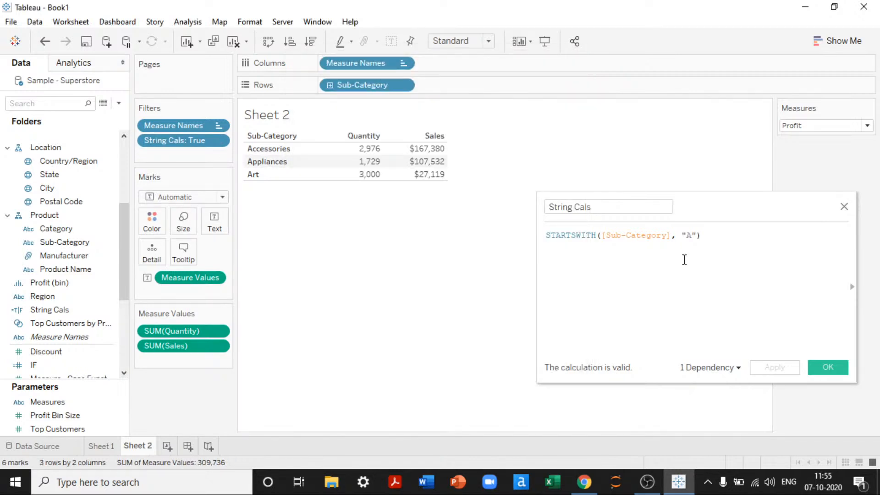
Change the String Cals formula to ENDSWITH([Sub-Category], "es") and apply it
{"action": "double_click", "coordinate": [570, 235]}
{"action": "type", "text": "end"}
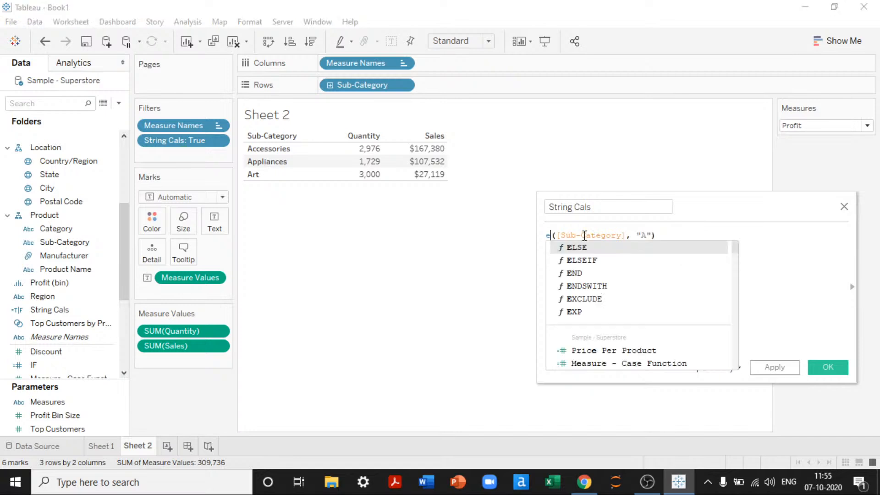
{"action": "key", "text": "Down"}
{"action": "key", "text": "Return"}
{"action": "key", "text": "Right"}
{"action": "key", "text": "Right"}
{"action": "key", "text": "Right"}
{"action": "key", "text": "Right"}
{"action": "key", "text": "Right"}
{"action": "key", "text": "Right"}
{"action": "key", "text": "Right"}
{"action": "key", "text": "Right"}
{"action": "key", "text": "Right"}
{"action": "key", "text": "Right"}
{"action": "key", "text": "Right"}
{"action": "key", "text": "Right"}
{"action": "key", "text": "Right"}
{"action": "key", "text": "Right"}
{"action": "key", "text": "Right"}
{"action": "key", "text": "Right"}
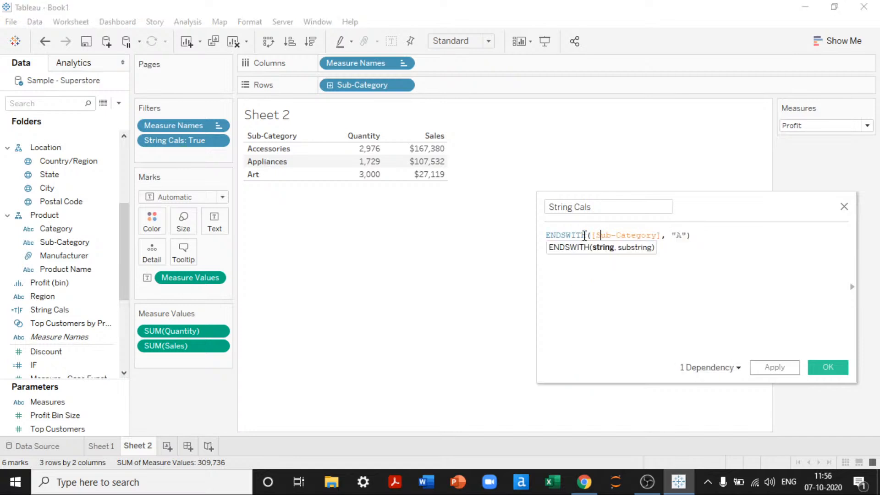
{"action": "key", "text": "Right"}
{"action": "key", "text": "Right"}
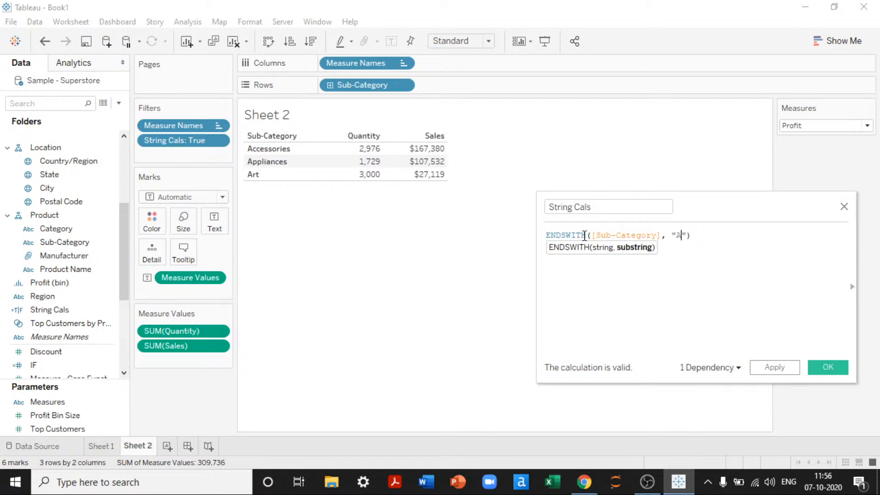
{"action": "key", "text": "BackSpace"}
{"action": "type", "text": "es"}
{"action": "left_click", "coordinate": [774, 367]}
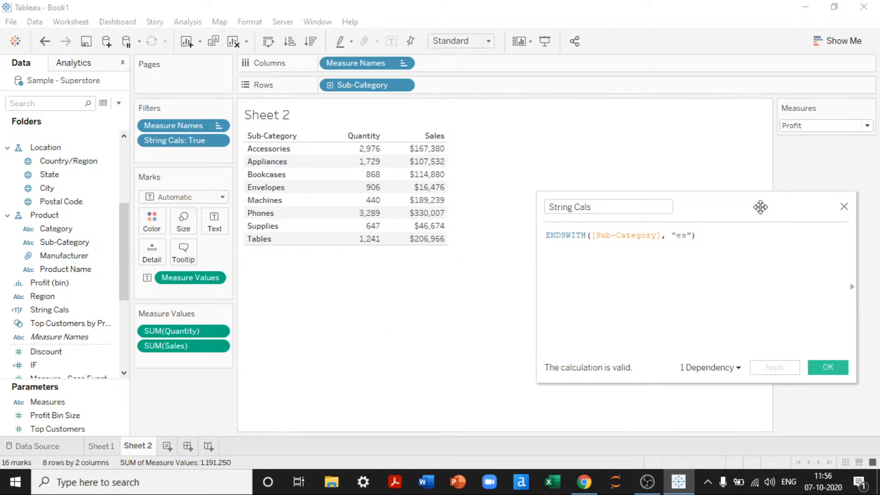
View the description of the FIND function in the function reference, then hide the reference
{"action": "left_click_drag", "start_coordinate": [761, 207], "coordinate": [543, 270]}
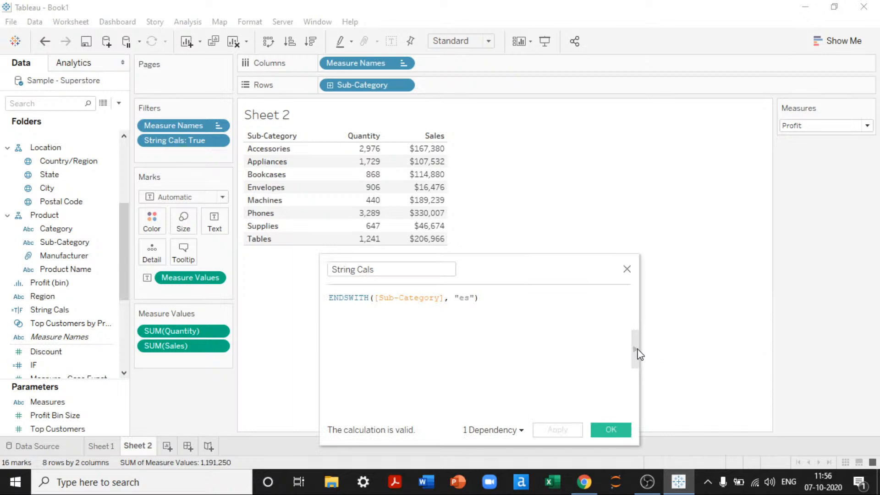
{"action": "left_click", "coordinate": [636, 349]}
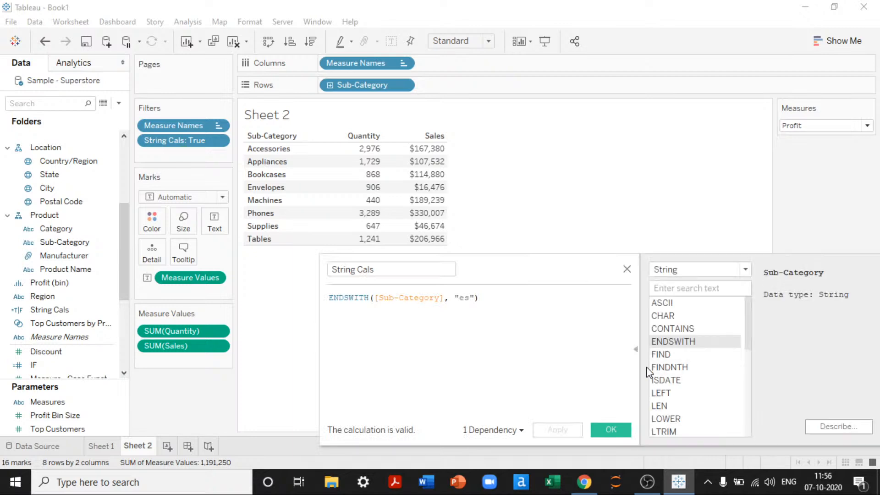
{"action": "left_click", "coordinate": [660, 354]}
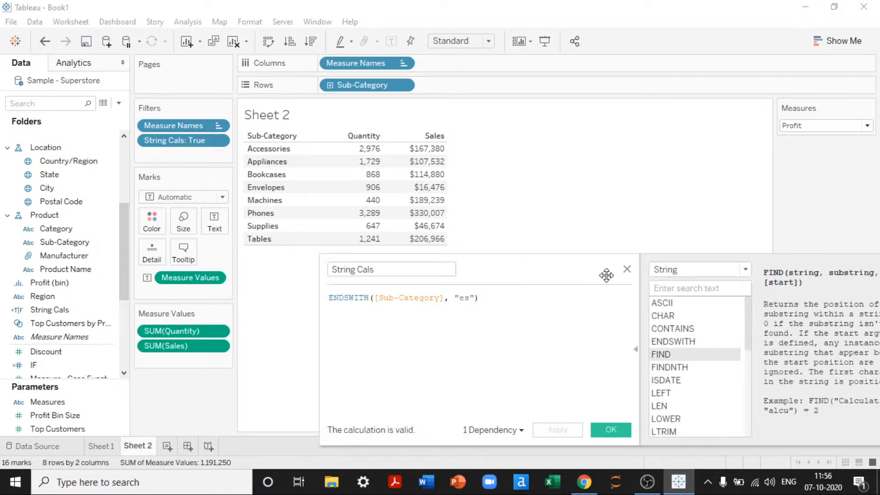
{"action": "left_click_drag", "start_coordinate": [606, 275], "coordinate": [501, 269]}
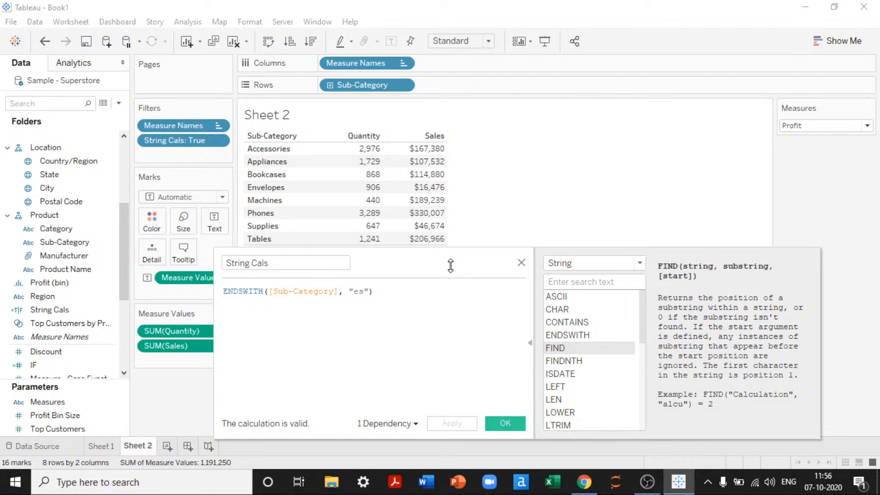
{"action": "left_click", "coordinate": [530, 343]}
Remove the String Cals filter and add String Cals to the rows after Sub-Category
{"action": "left_click_drag", "start_coordinate": [426, 263], "coordinate": [712, 241]}
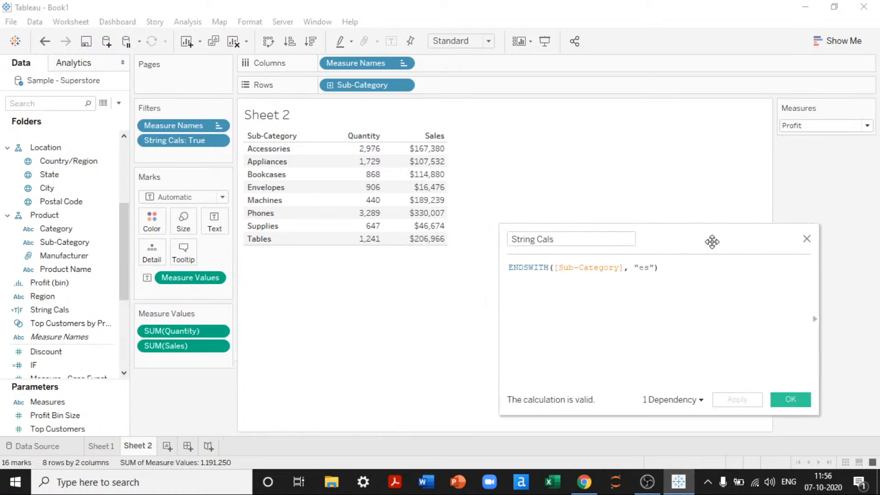
{"action": "left_click_drag", "start_coordinate": [49, 309], "coordinate": [466, 102]}
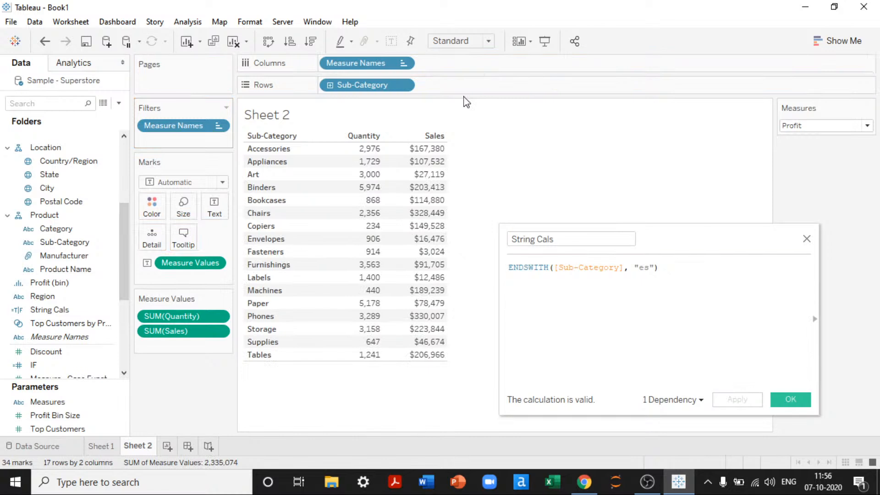
{"action": "left_click_drag", "start_coordinate": [49, 309], "coordinate": [523, 85]}
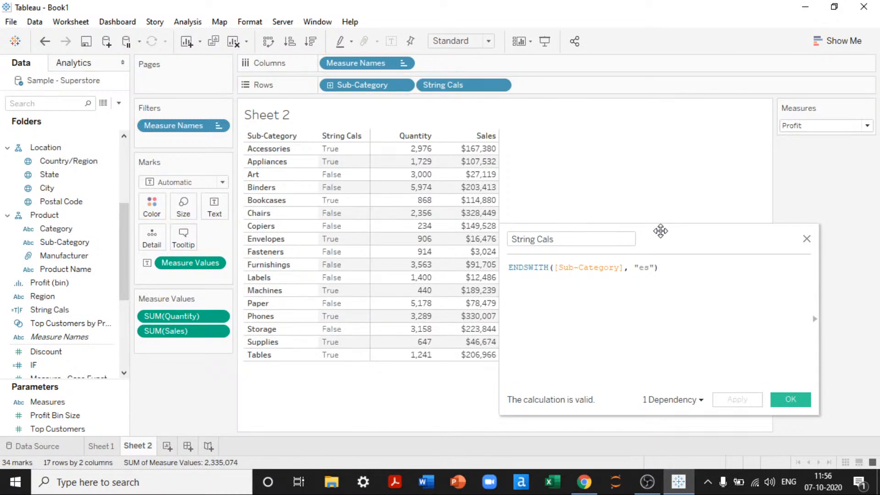
Replace the String Cals formula with FIND([Sub-Category], 'e') and apply it
{"action": "left_click_drag", "start_coordinate": [666, 269], "coordinate": [431, 272]}
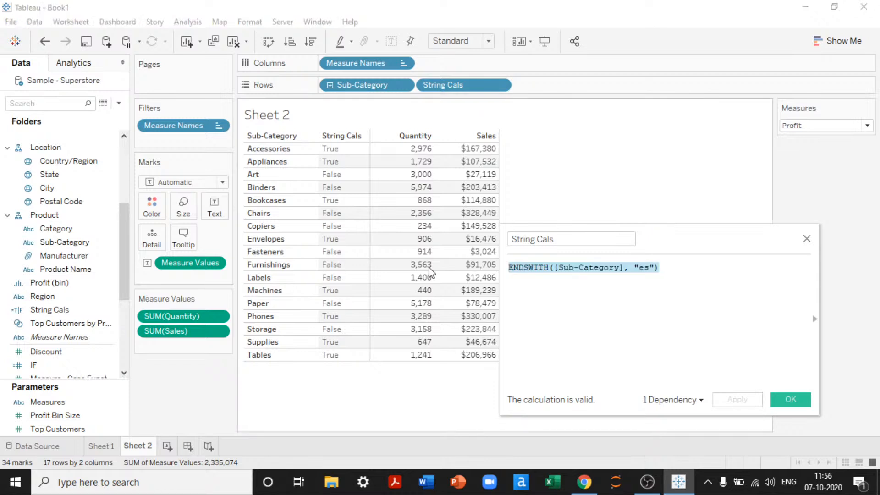
{"action": "type", "text": "FIN"}
{"action": "key", "text": "Return"}
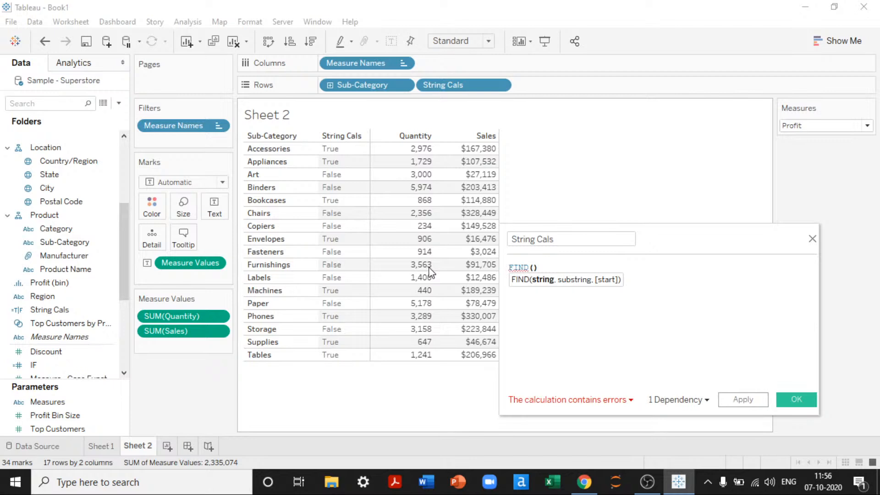
{"action": "type", "text": "[Sub-Category]"}
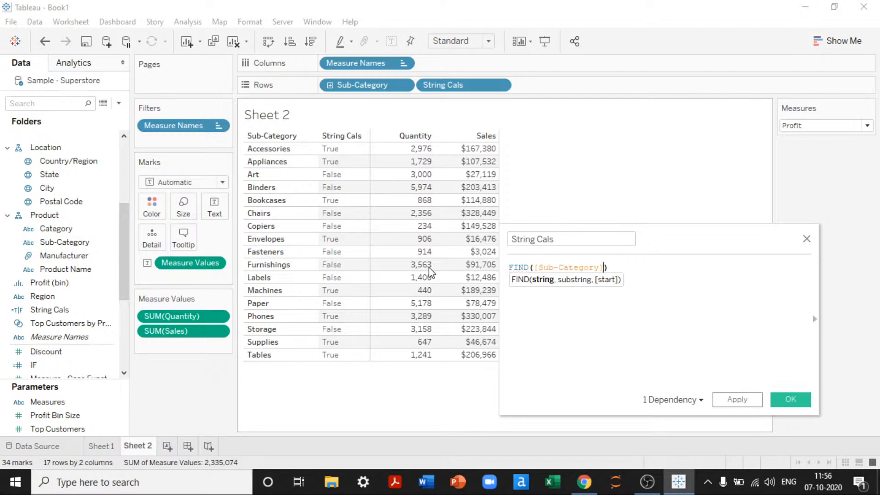
{"action": "type", "text": ", 'e"}
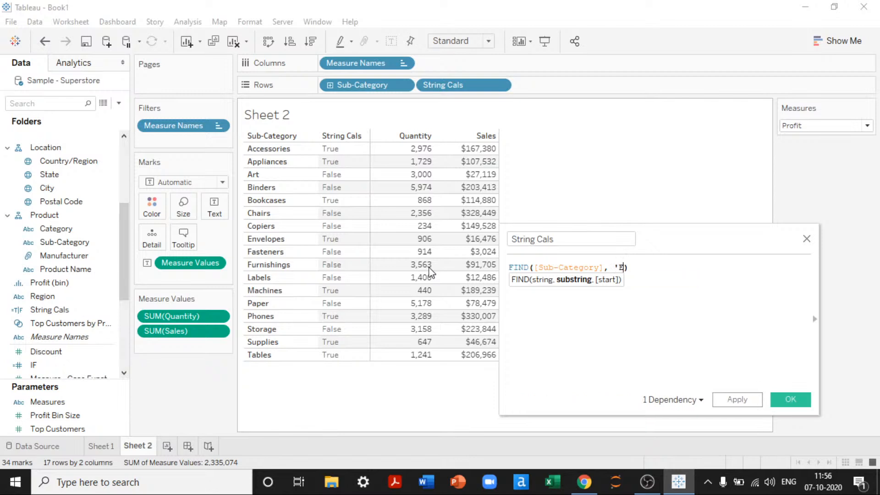
{"action": "type", "text": "'"}
{"action": "left_click", "coordinate": [631, 325]}
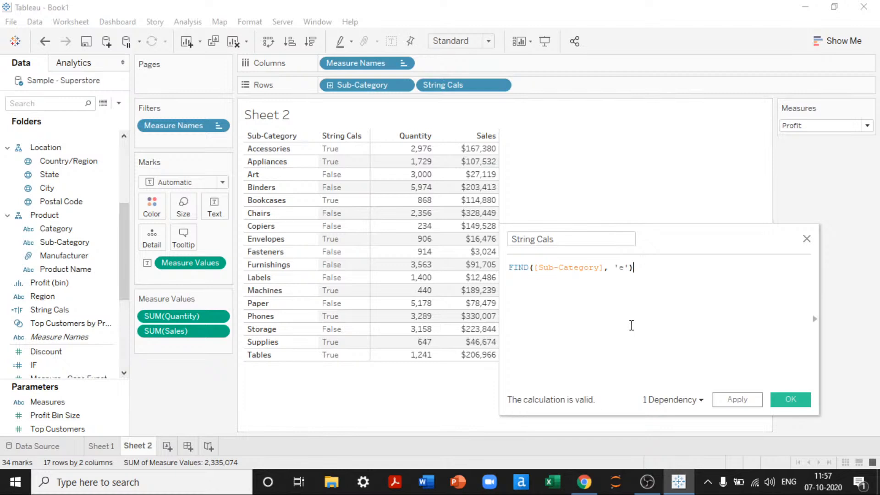
{"action": "left_click", "coordinate": [737, 401]}
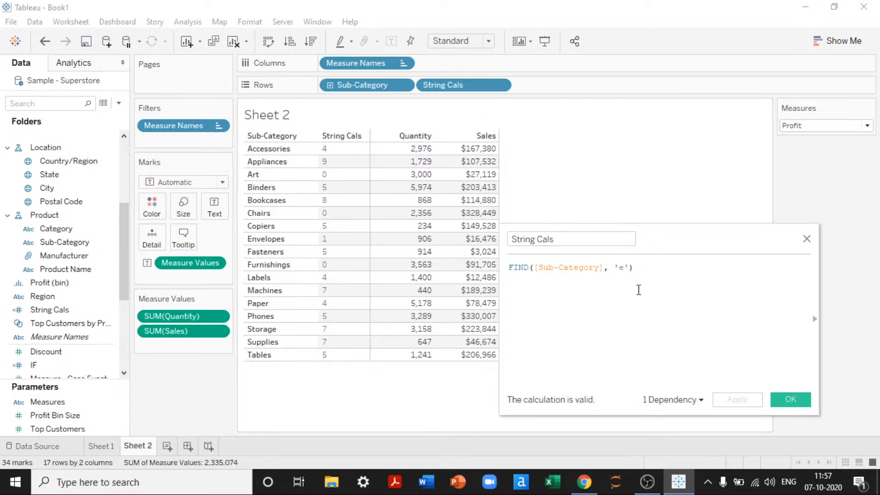
Add a start position of 5 to the FIND formula and apply it
{"action": "left_click", "coordinate": [630, 269]}
{"action": "type", "text": ", "}
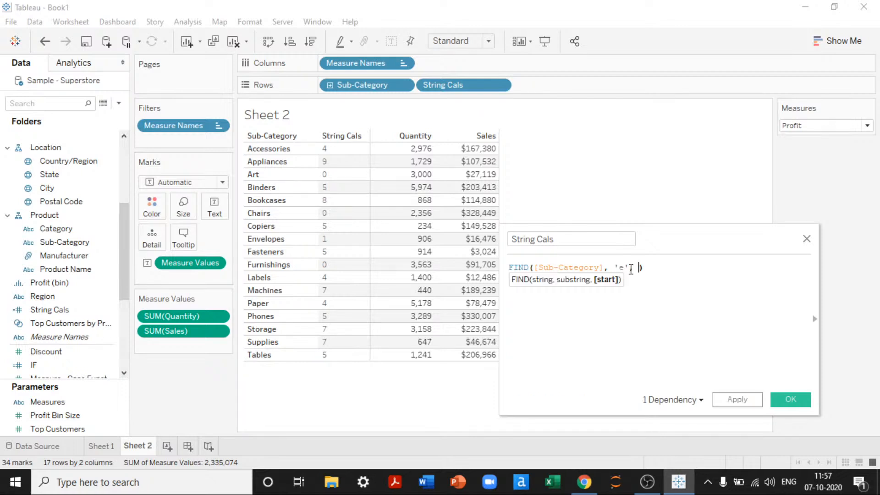
{"action": "type", "text": "5"}
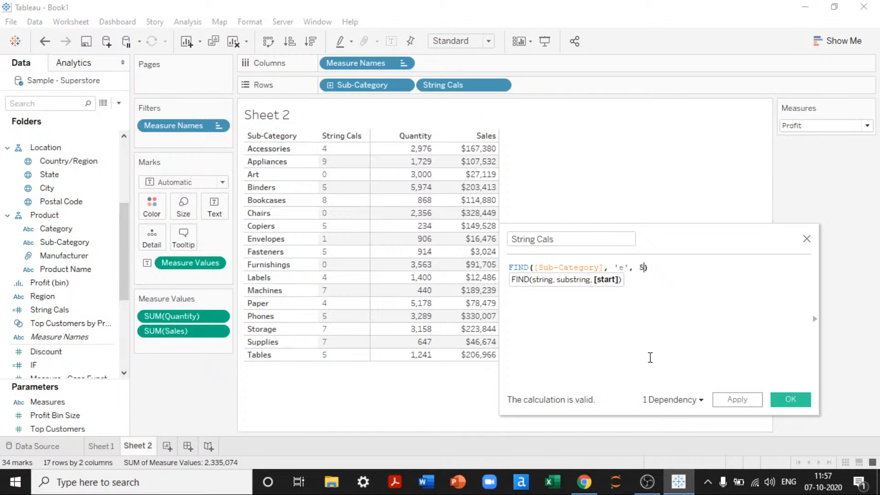
{"action": "left_click", "coordinate": [737, 400]}
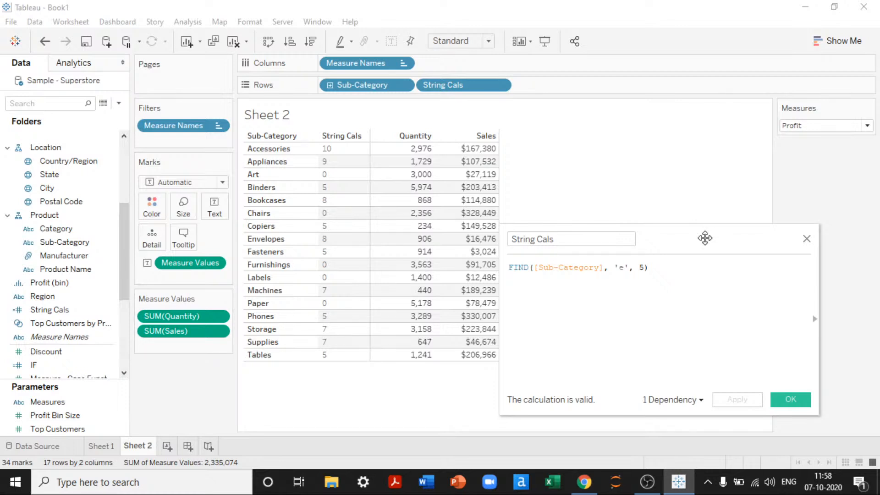
Replace the String Cals formula with FINDNTH([Sub-Category], 'a', 2) and move the calculation editor clear of the table
{"action": "left_click_drag", "start_coordinate": [704, 238], "coordinate": [516, 178]}
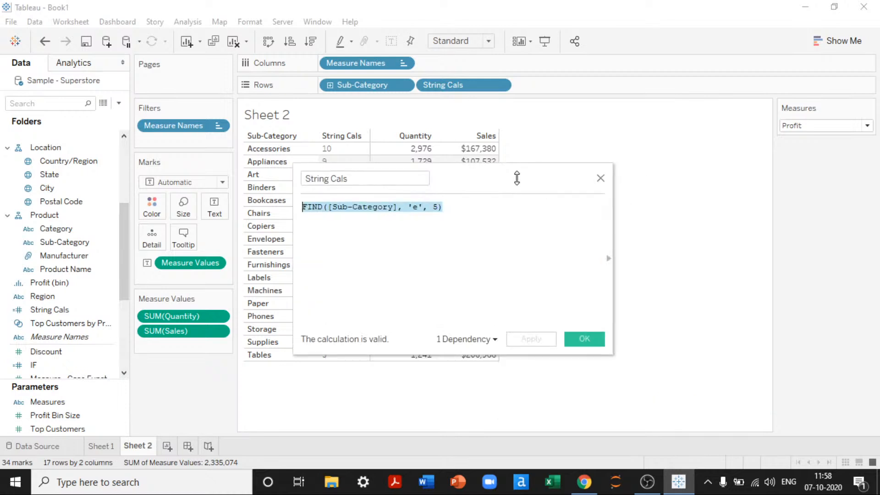
{"action": "type", "text": "find"}
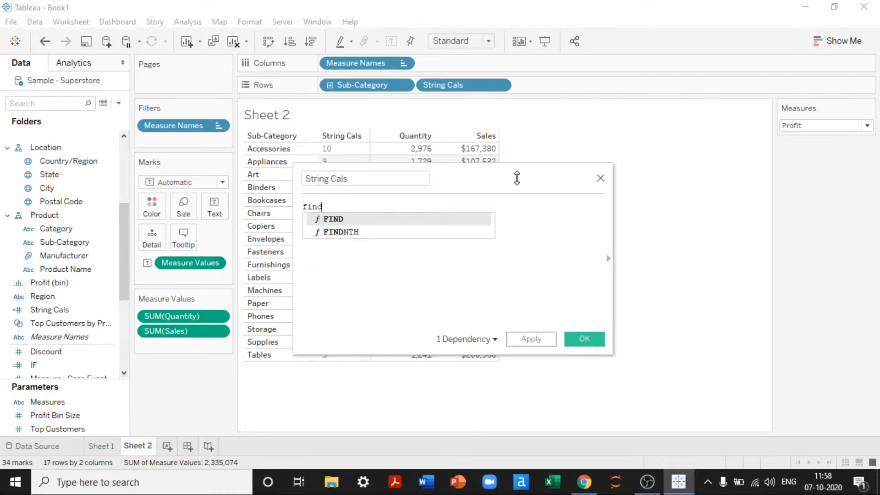
{"action": "key", "text": "Down"}
{"action": "key", "text": "Return"}
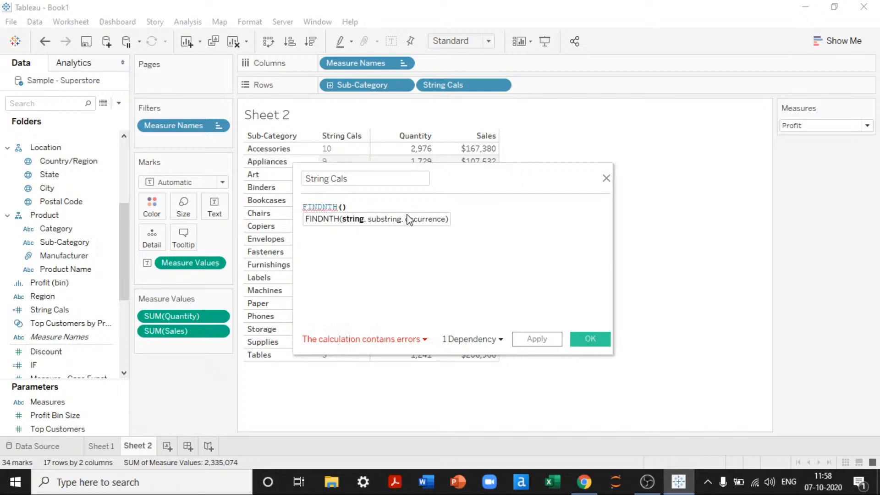
{"action": "type", "text": "s"}
{"action": "type", "text": "u"}
{"action": "key", "text": "Return"}
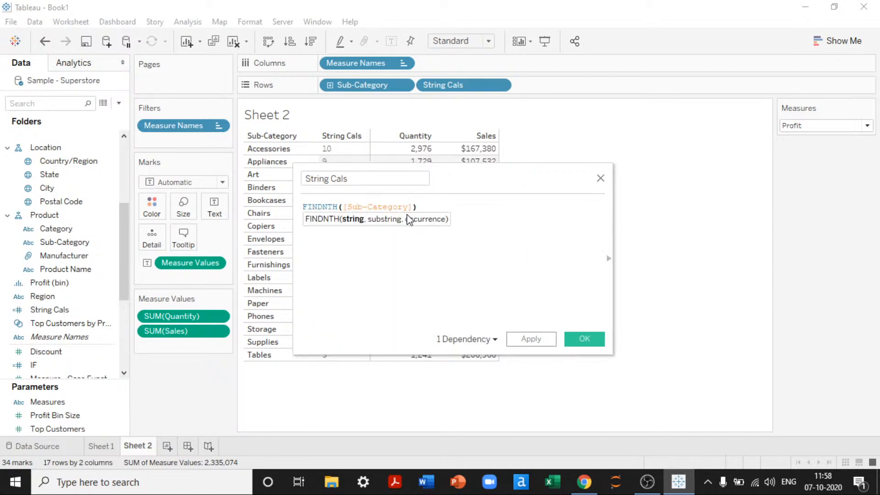
{"action": "type", "text": ", ''"}
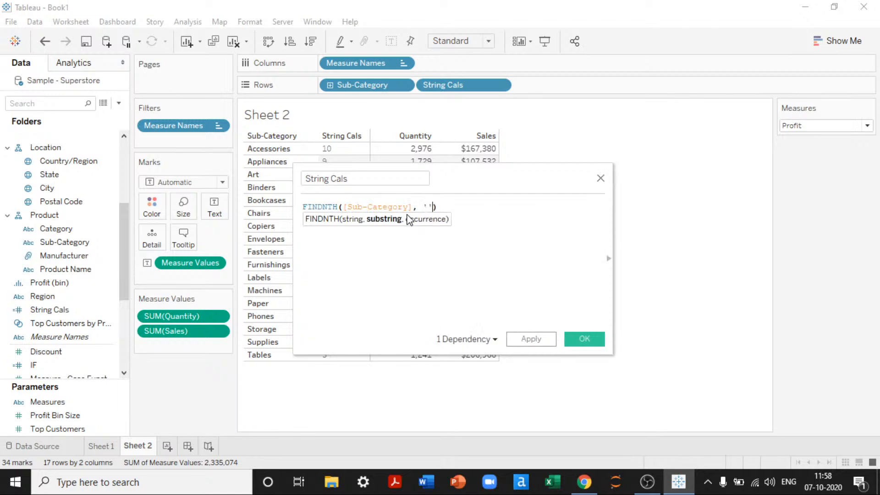
{"action": "type", "text": "a"}
{"action": "key", "text": "Right"}
{"action": "type", "text": ", 2"}
{"action": "mouse_move", "coordinate": [456, 179]}
{"action": "left_mouse_down"}
{"action": "mouse_move", "coordinate": [658, 198]}
{"action": "mouse_move", "coordinate": [702, 217]}
{"action": "left_mouse_up"}
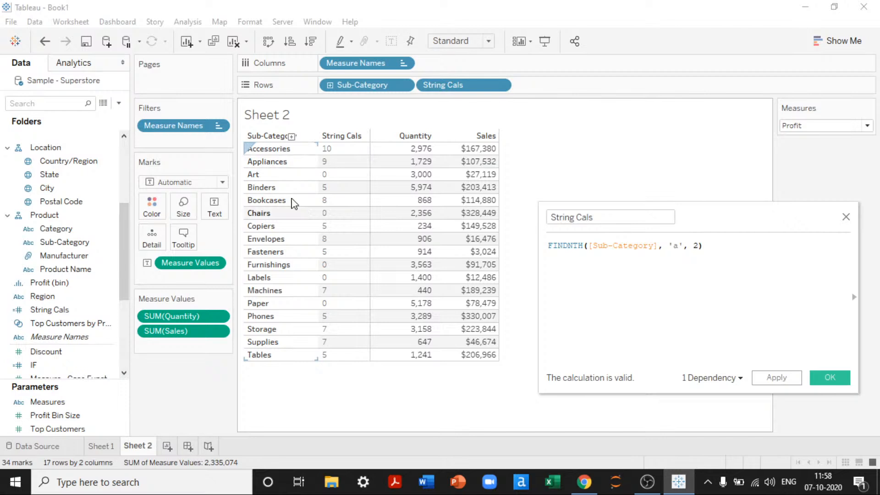
Change the substring in the String Cals FINDNTH formula to 'e' and apply the calculation
{"action": "left_click", "coordinate": [717, 255]}
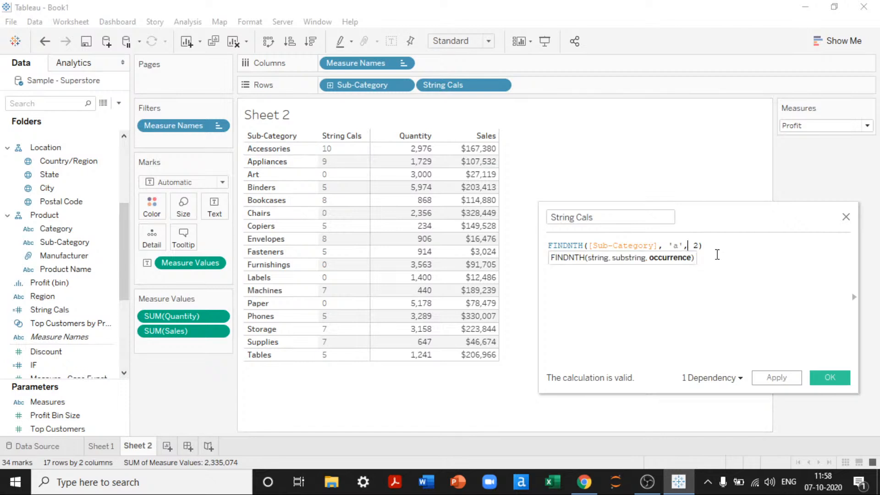
{"action": "key", "text": "Left"}
{"action": "key", "text": "Left"}
{"action": "key", "text": "BackSpace"}
{"action": "type", "text": "e"}
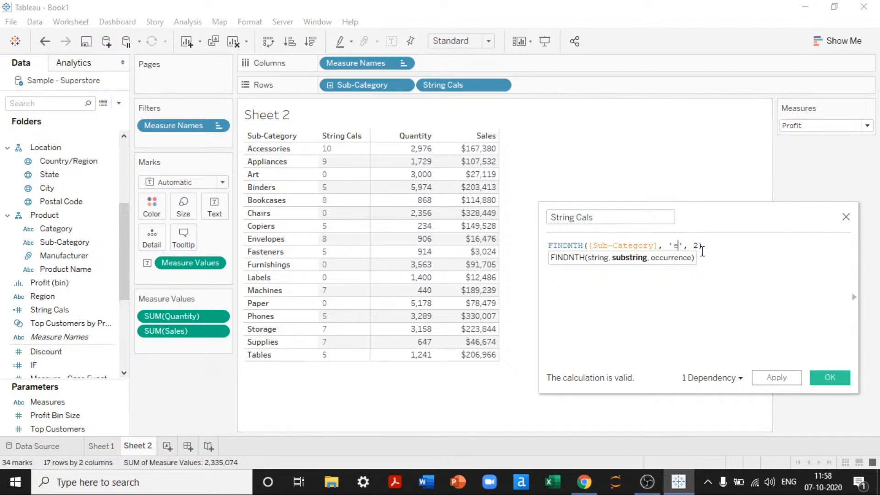
{"action": "left_click", "coordinate": [777, 378]}
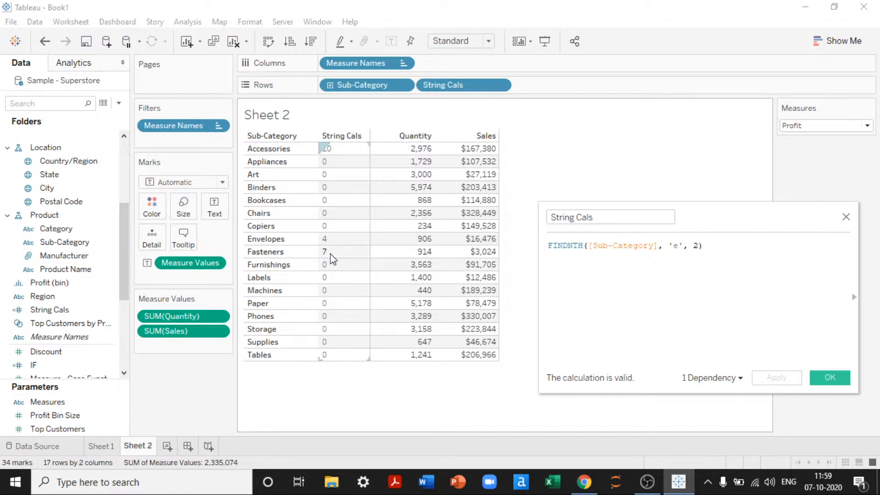
Examine the ISDATE description and the remaining String functions in the function reference, keeping the calculation editor clear of the table
{"action": "left_click_drag", "start_coordinate": [711, 247], "coordinate": [542, 238]}
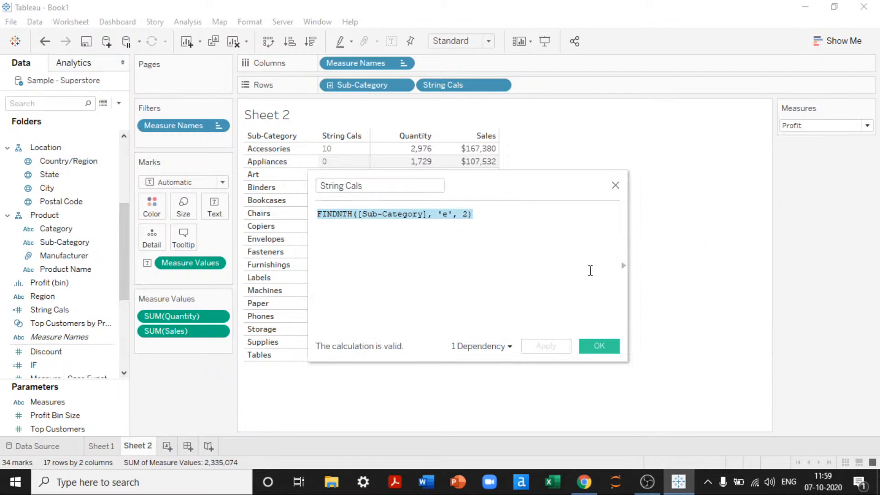
{"action": "left_click", "coordinate": [623, 265]}
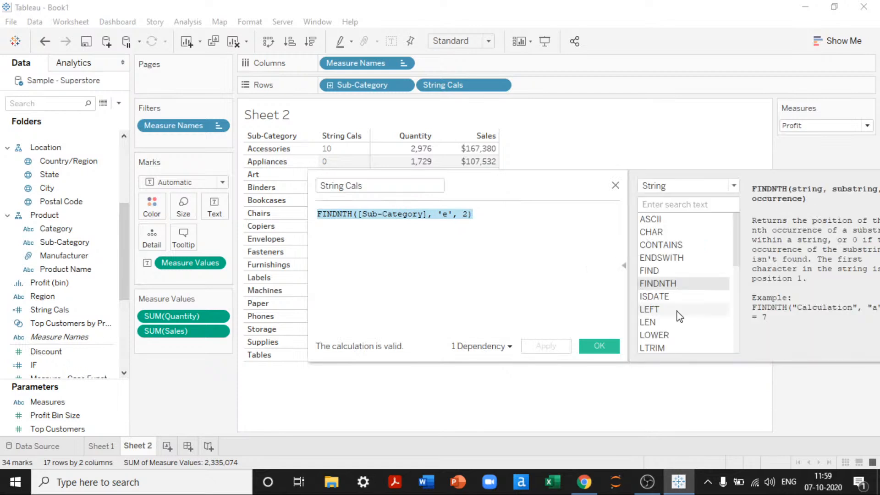
{"action": "left_click", "coordinate": [665, 299]}
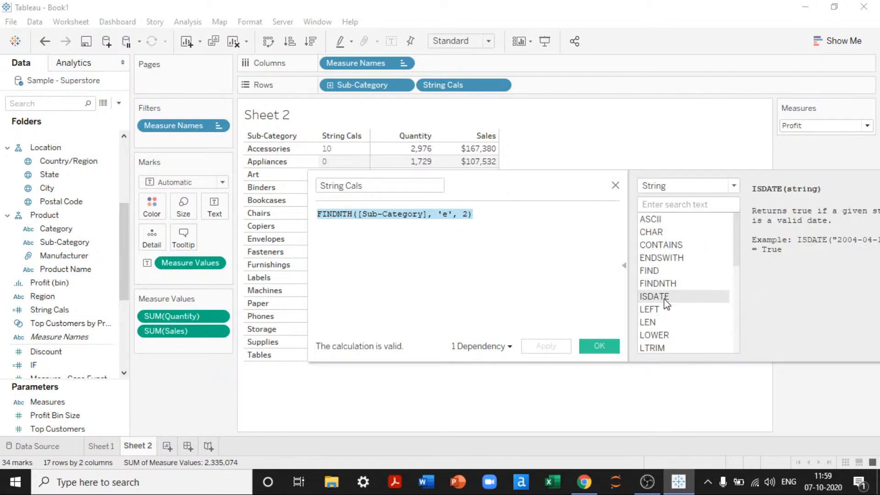
{"action": "scroll", "coordinate": [665, 303], "scroll_direction": "down", "scroll_amount": 2}
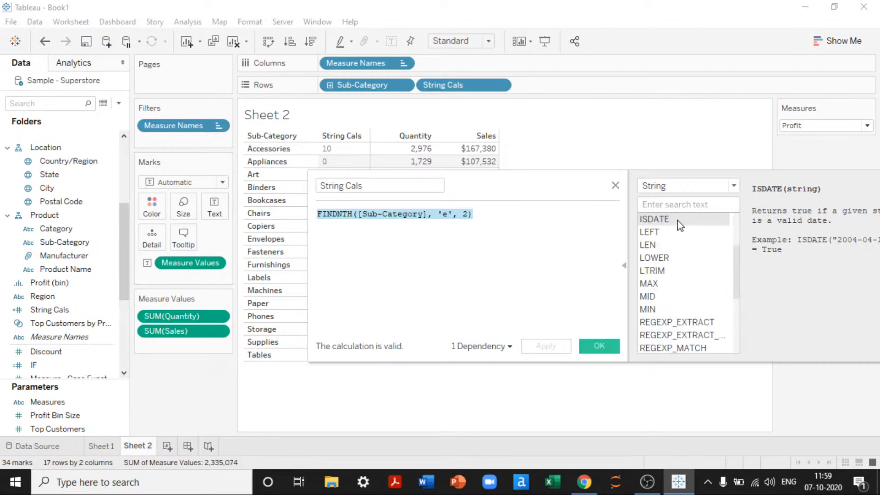
{"action": "left_click", "coordinate": [624, 265]}
{"action": "left_click_drag", "start_coordinate": [540, 187], "coordinate": [775, 181]}
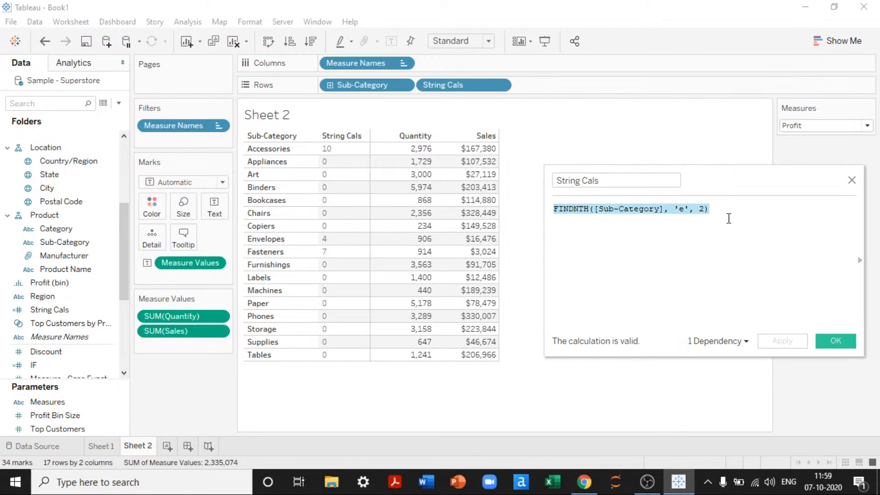
Replace the String Cals formula with LEFT([Sub-Category], 4) and apply it
{"action": "type", "text": "LEFT(sub"}
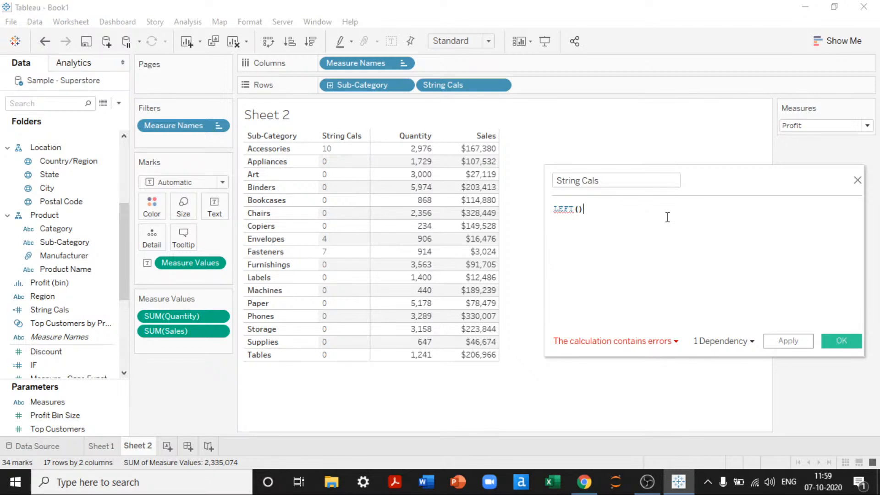
{"action": "key", "text": "Delete"}
{"action": "type", "text": "[sub"}
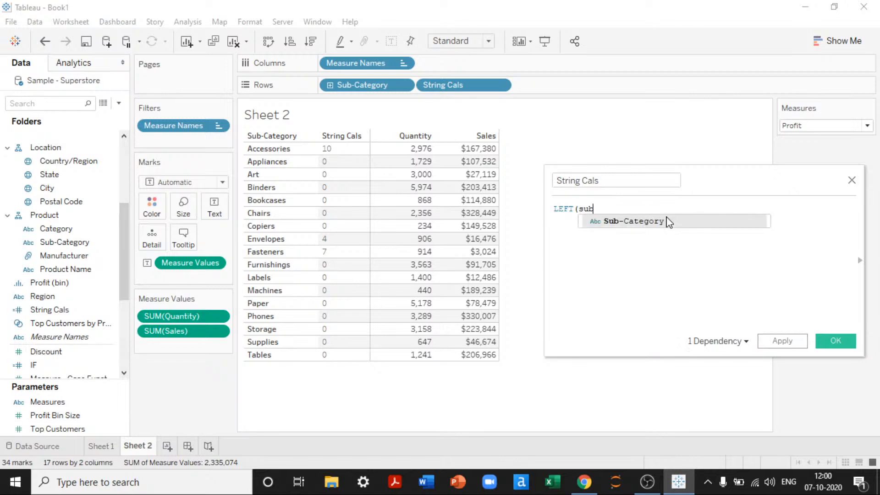
{"action": "key", "text": "Return"}
{"action": "type", "text": ", "}
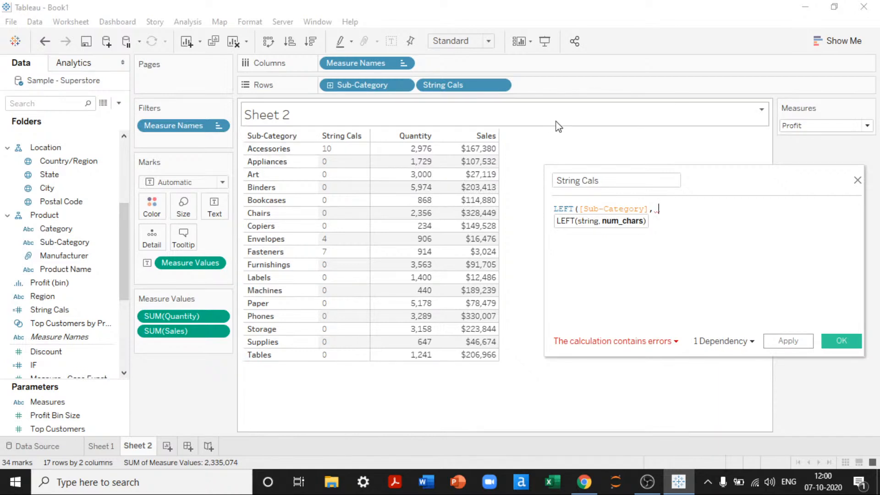
{"action": "type", "text": "4)"}
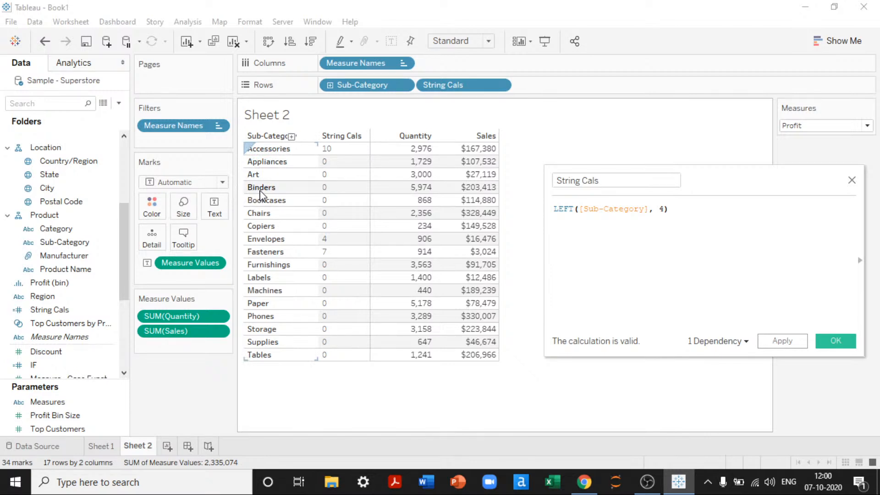
{"action": "left_click", "coordinate": [790, 346]}
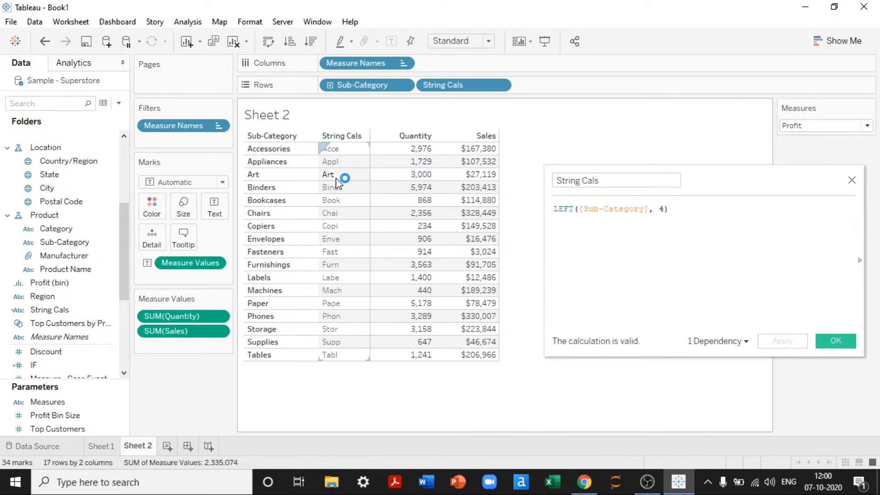
Change the String Cals function from LEFT to RIGHT, keeping its arguments, and apply the calculation
{"action": "double_click", "coordinate": [563, 209]}
{"action": "type", "text": "RIGHT"}
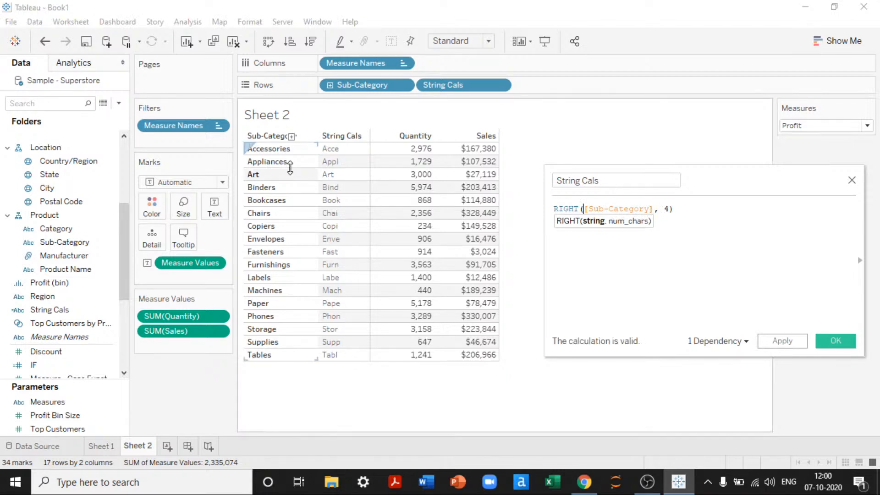
{"action": "left_click", "coordinate": [782, 342]}
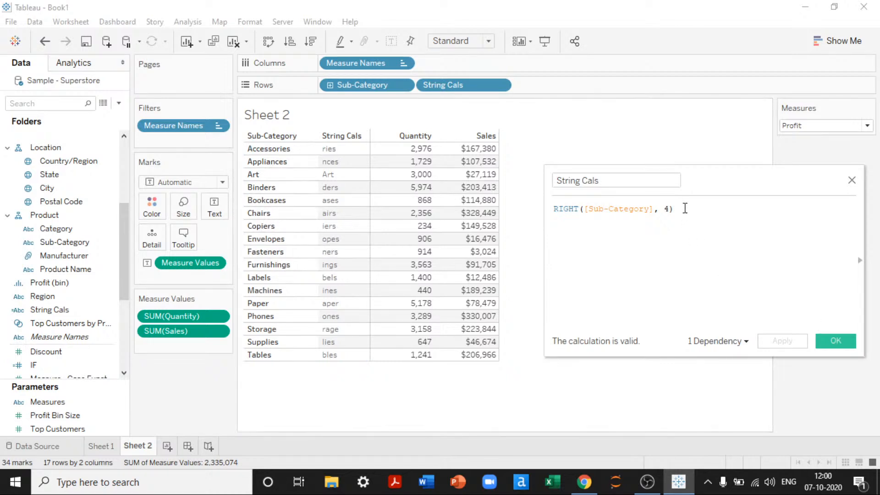
Replace the String Cals formula with MID([Sub-Category], 4,3) and apply it
{"action": "left_click_drag", "start_coordinate": [676, 209], "coordinate": [419, 195]}
{"action": "type", "text": "MIN"}
{"action": "key", "text": "Return"}
{"action": "key", "text": "BackSpace"}
{"action": "key", "text": "BackSpace"}
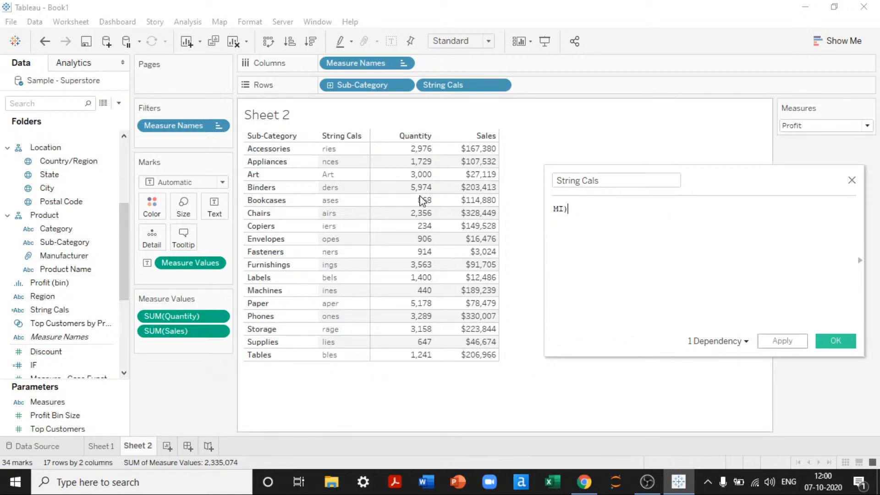
{"action": "key", "text": "Return"}
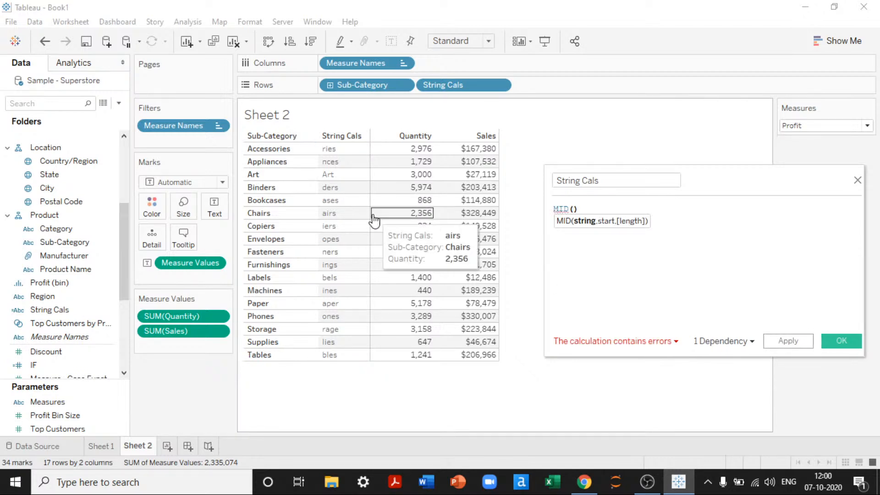
{"action": "type", "text": "[S"}
{"action": "key", "text": "Return"}
{"action": "type", "text": ", "}
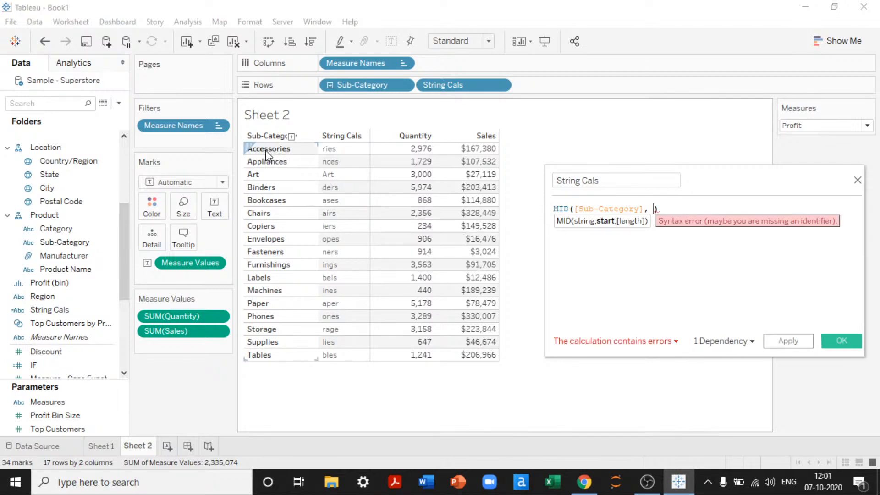
{"action": "type", "text": "4,"}
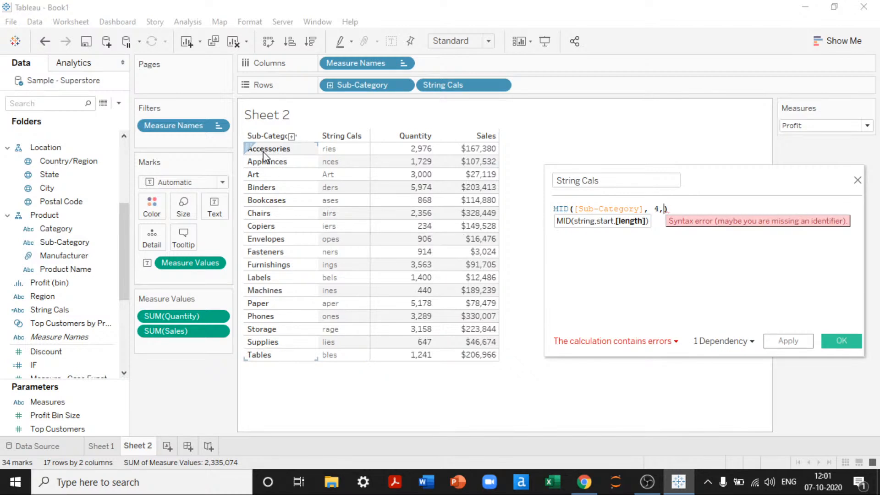
{"action": "type", "text": "3"}
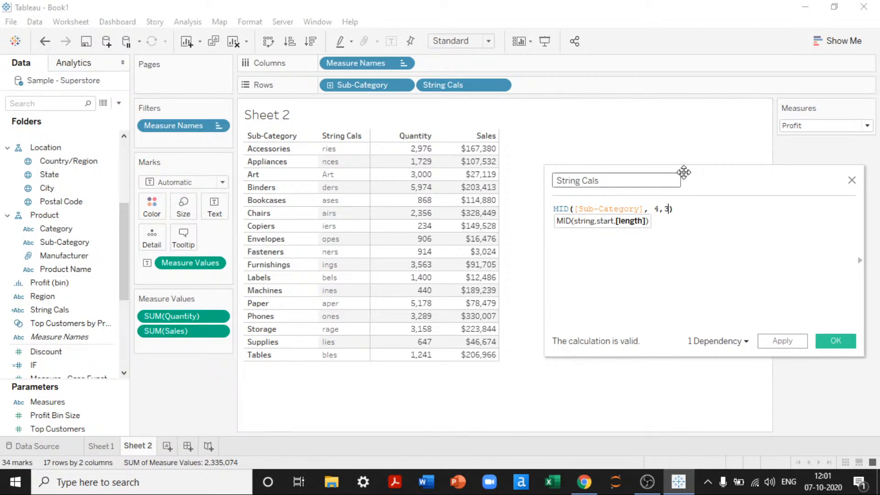
{"action": "left_click_drag", "start_coordinate": [664, 210], "coordinate": [669, 210]}
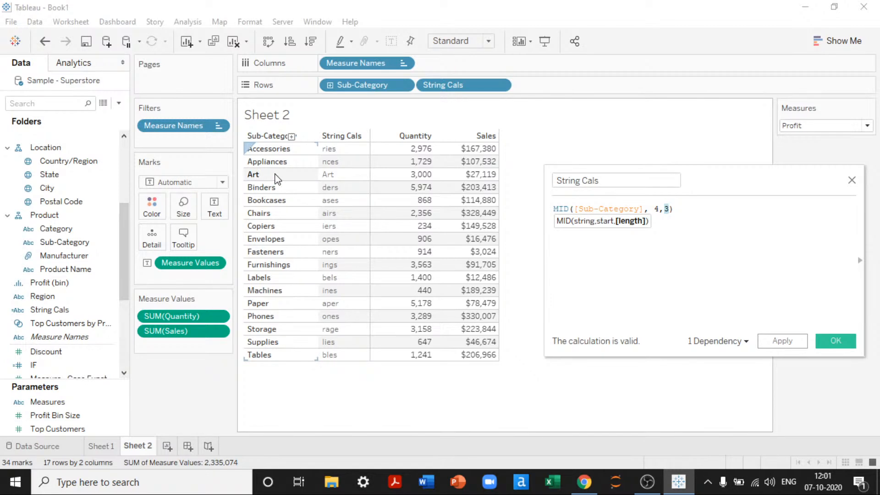
{"action": "left_click", "coordinate": [782, 340]}
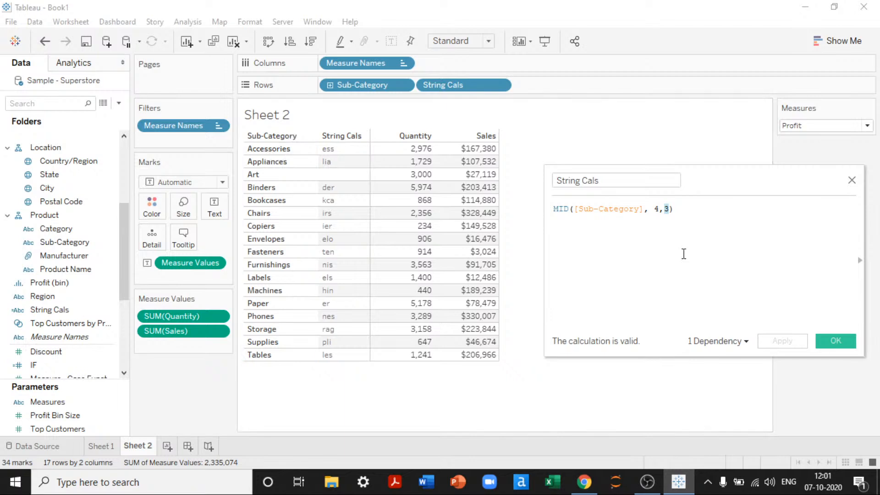
Replace the String Cals formula with LEN([Sub-Category]) and apply it
{"action": "left_click_drag", "start_coordinate": [687, 211], "coordinate": [486, 192]}
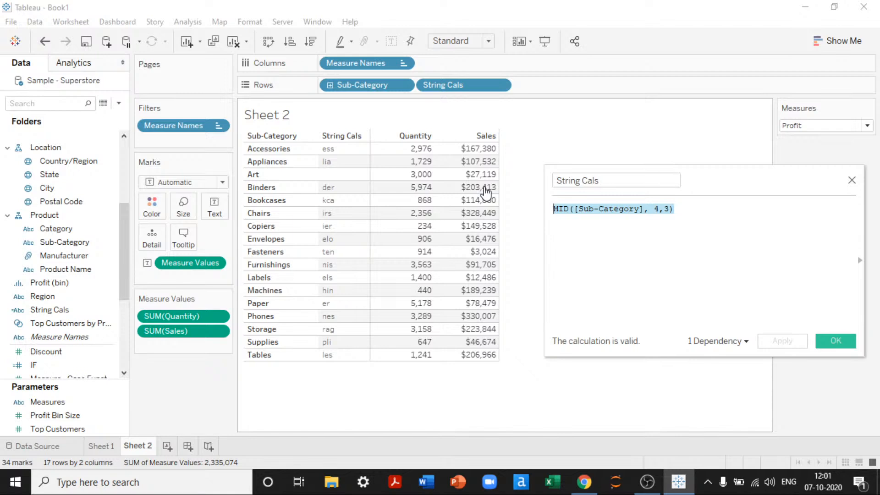
{"action": "left_click", "coordinate": [642, 254]}
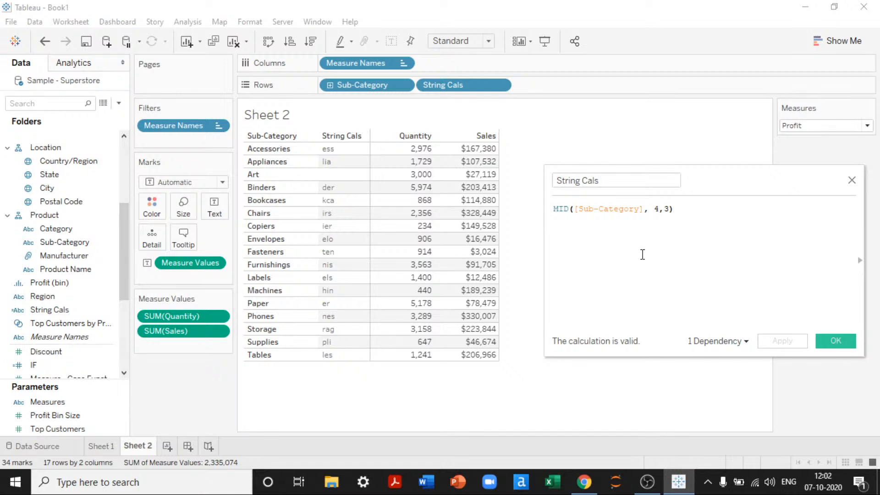
{"action": "key", "text": "ctrl+a"}
{"action": "key", "text": "BackSpace"}
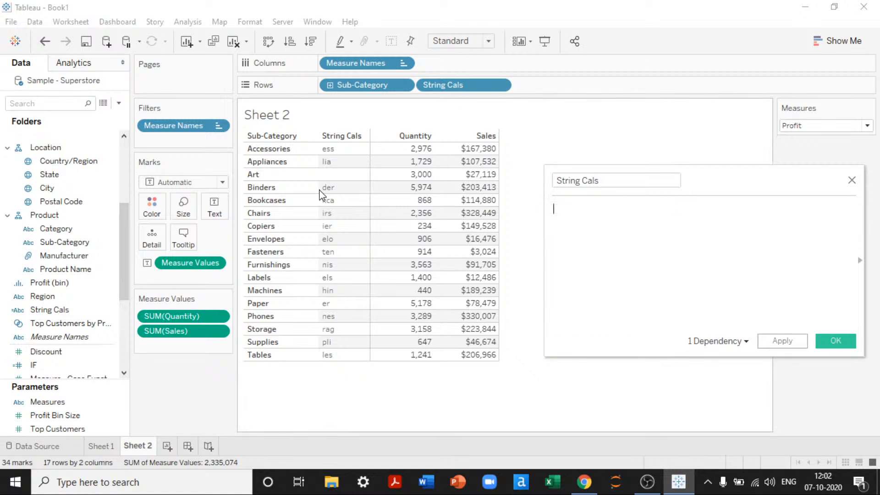
{"action": "type", "text": "LEN([Sub-Category])"}
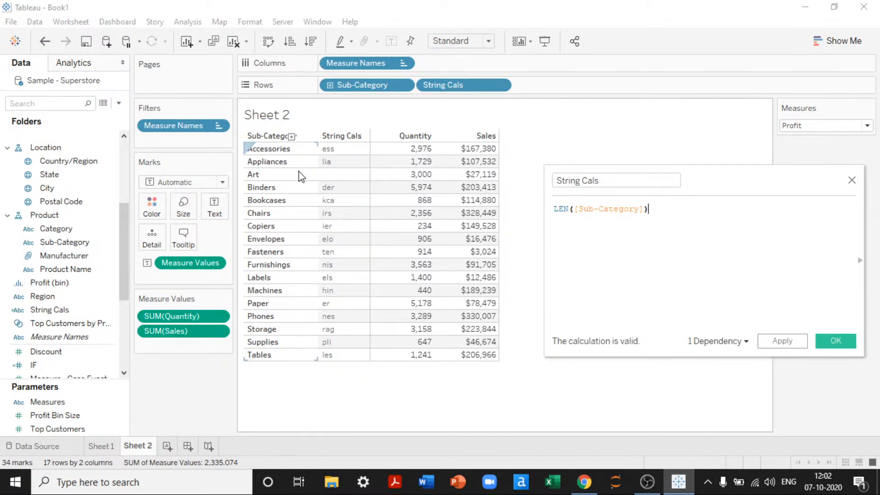
{"action": "left_click", "coordinate": [789, 349]}
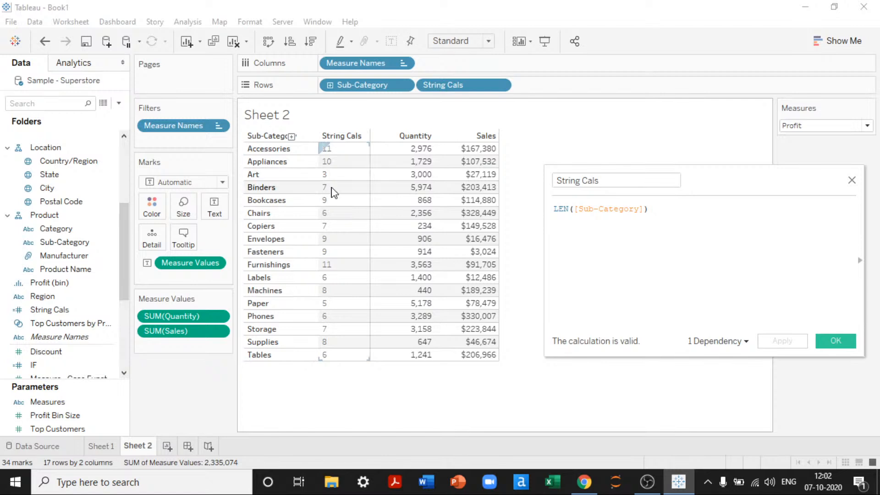
Check the String function list, replace the String Cals formula with LOWER([Sub-Category]), and apply it
{"action": "triple_click", "coordinate": [595, 202]}
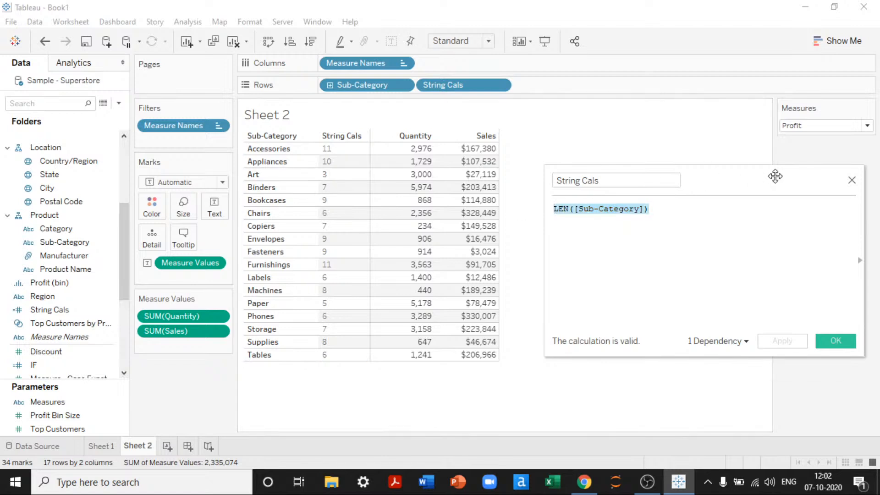
{"action": "left_click_drag", "start_coordinate": [748, 181], "coordinate": [554, 193]}
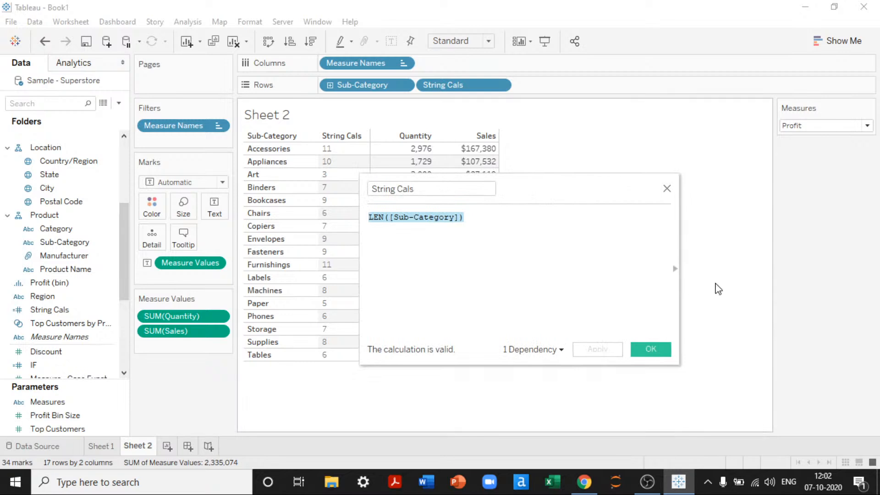
{"action": "left_click", "coordinate": [675, 269]}
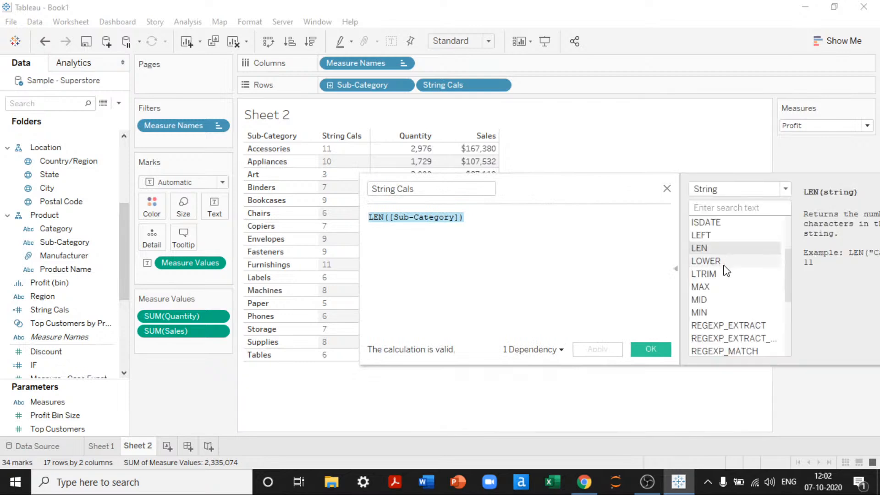
{"action": "left_click", "coordinate": [677, 272]}
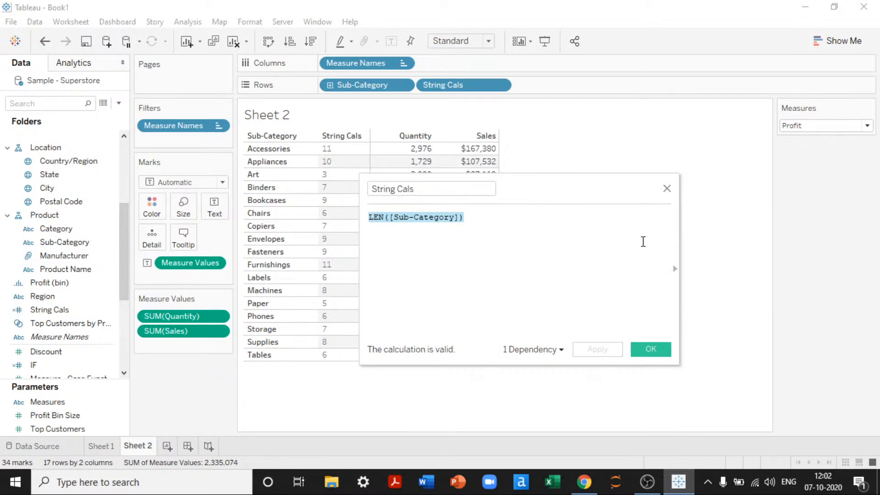
{"action": "type", "text": "lowe"}
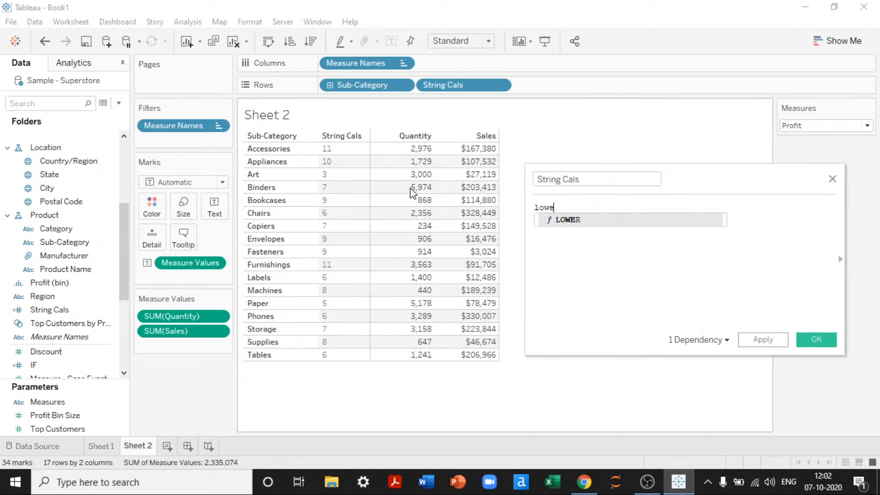
{"action": "key", "text": "Return"}
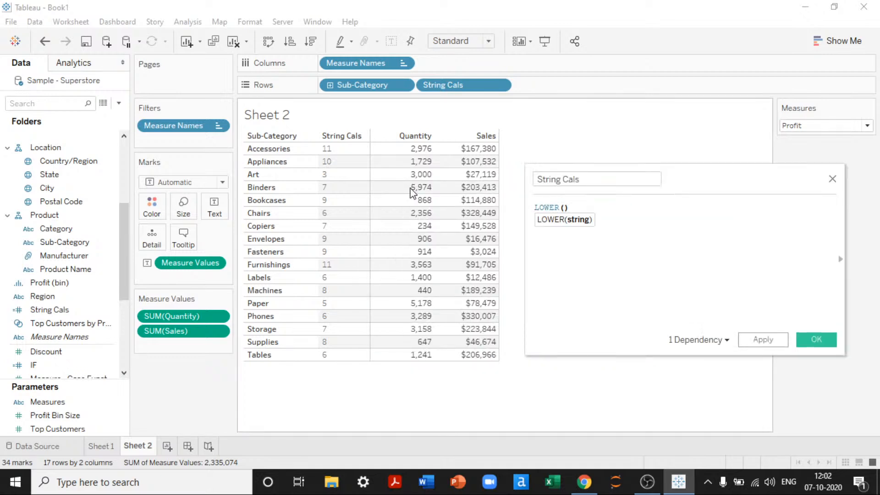
{"action": "type", "text": "su"}
{"action": "key", "text": "Return"}
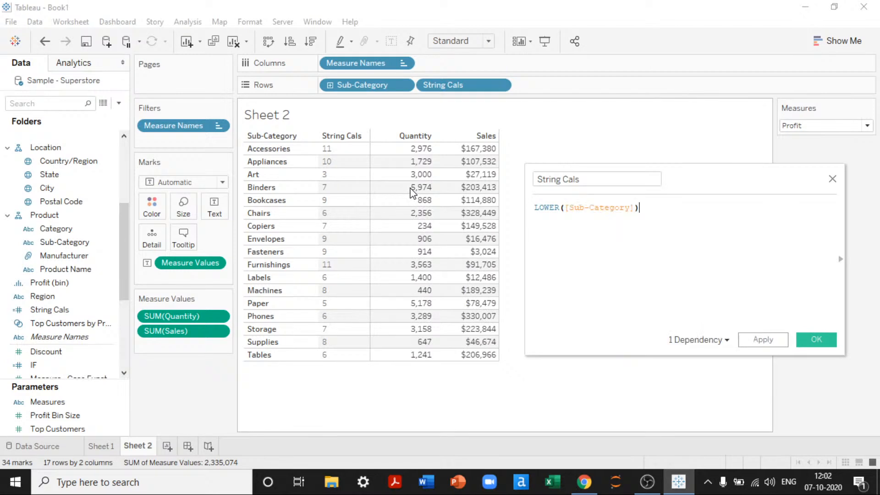
{"action": "left_click", "coordinate": [763, 340]}
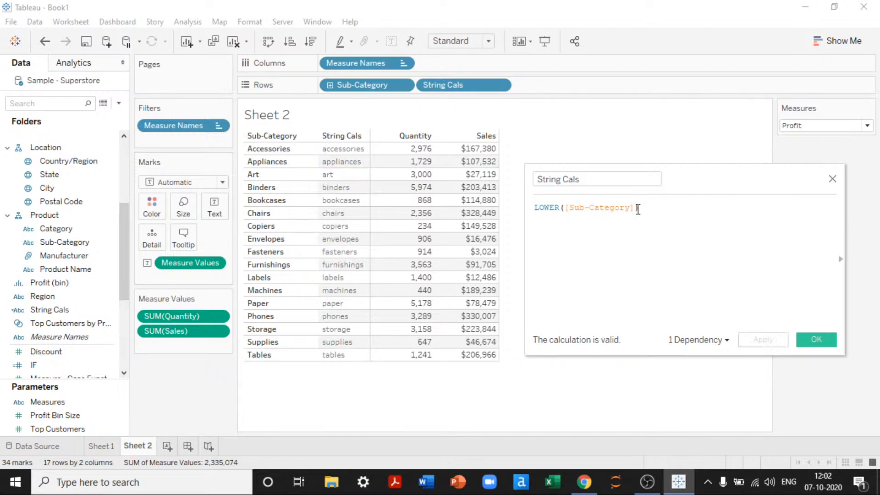
Change the String Cals function from LOWER to UPPER, keeping its [Sub-Category] argument, and apply the calculation
{"action": "double_click", "coordinate": [554, 207]}
{"action": "type", "text": "u["}
{"action": "key", "text": "BackSpace"}
{"action": "type", "text": "PPER"}
{"action": "key", "text": "Return"}
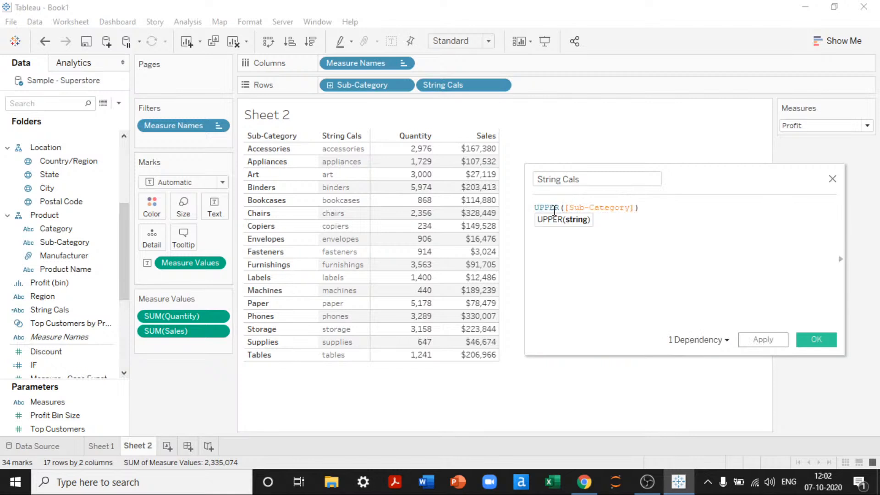
{"action": "left_click", "coordinate": [763, 339]}
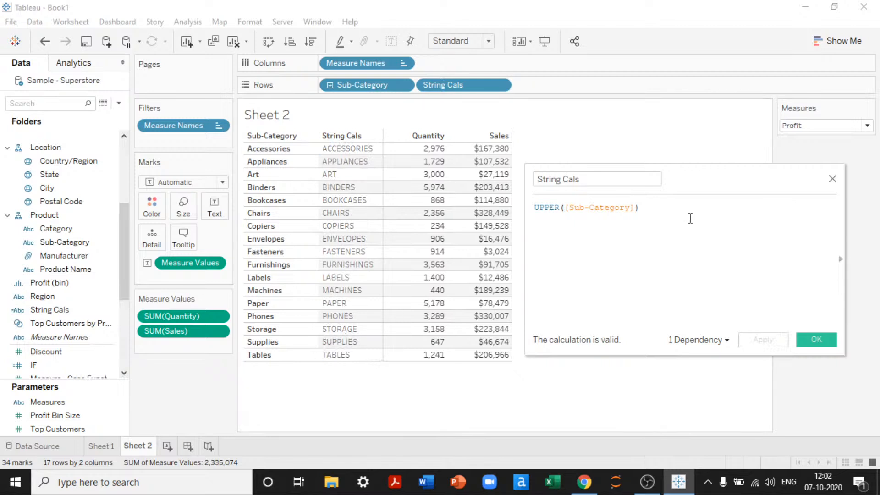
Replace the String Cals formula with LTRIM([Sub-Category]) and apply it
{"action": "key", "text": "ctrl+a"}
{"action": "type", "text": "l"}
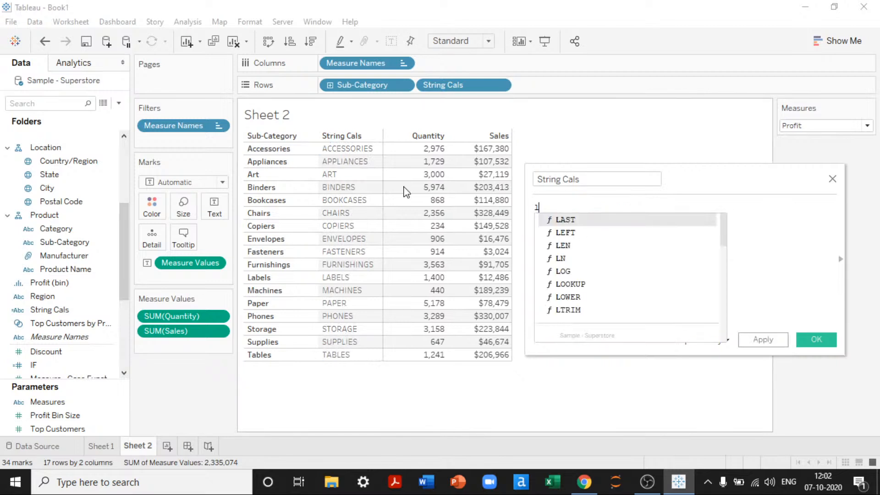
{"action": "type", "text": "TRIM()"}
{"action": "key", "text": "Return"}
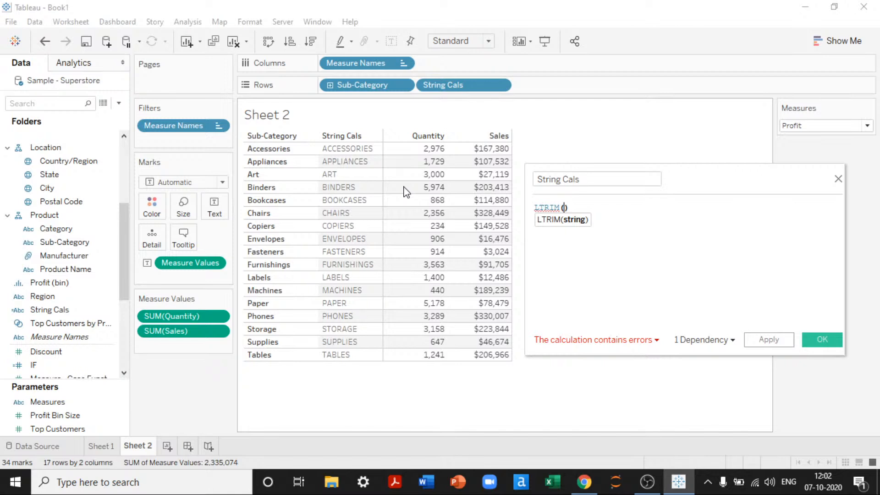
{"action": "type", "text": "a"}
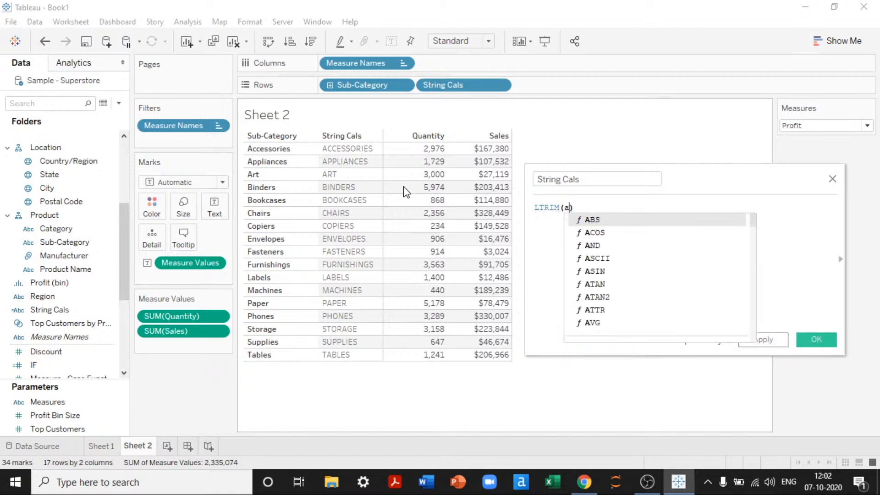
{"action": "key", "text": "BackSpace"}
{"action": "type", "text": "[Sub-Category]"}
{"action": "key", "text": "Return"}
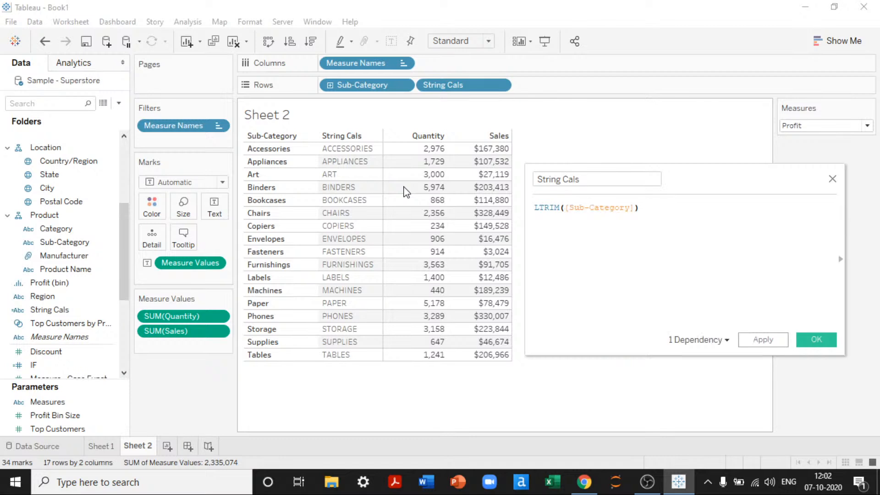
{"action": "left_click", "coordinate": [772, 338]}
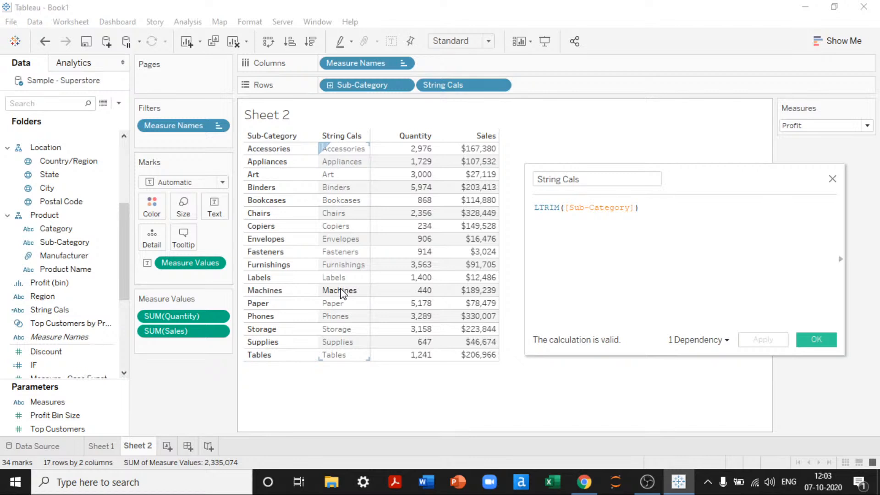
Change the String Cals function from LTRIM to RTRIM, keeping its [Sub-Category] argument, and apply the calculation
{"action": "left_click", "coordinate": [553, 212]}
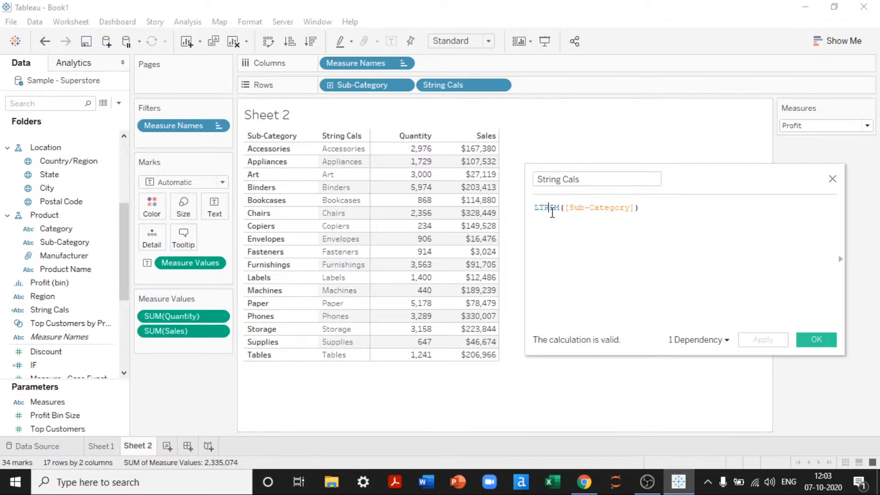
{"action": "double_click", "coordinate": [552, 212]}
{"action": "type", "text": "RTRIM"}
{"action": "key", "text": "Return"}
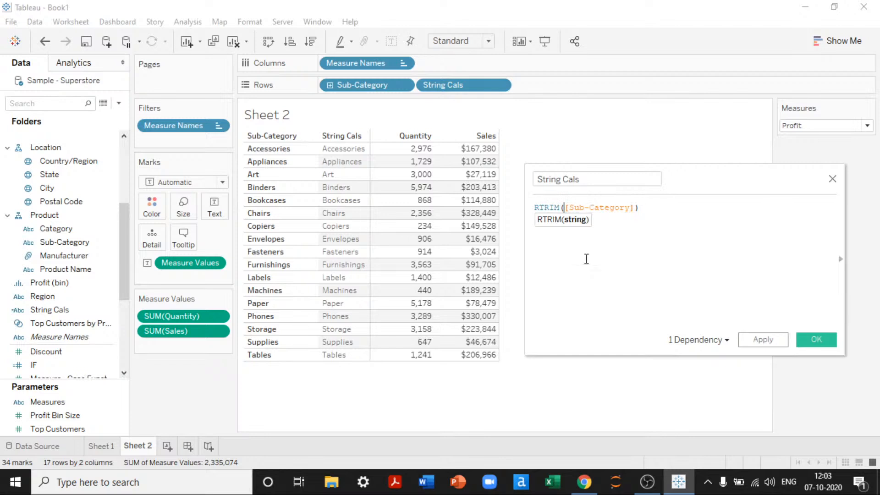
{"action": "left_click", "coordinate": [768, 340]}
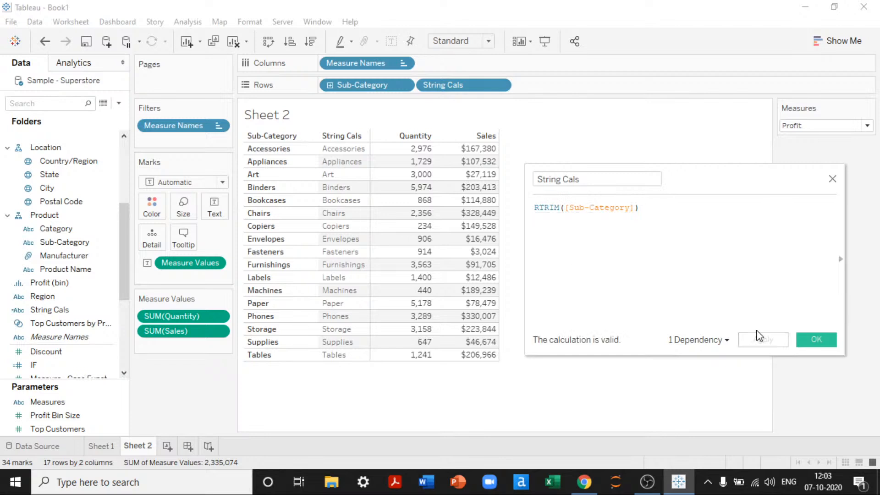
Change the String Cals function to TRIM, keeping its [Sub-Category] argument, and apply the calculation
{"action": "double_click", "coordinate": [538, 206]}
{"action": "type", "text": "TRIM"}
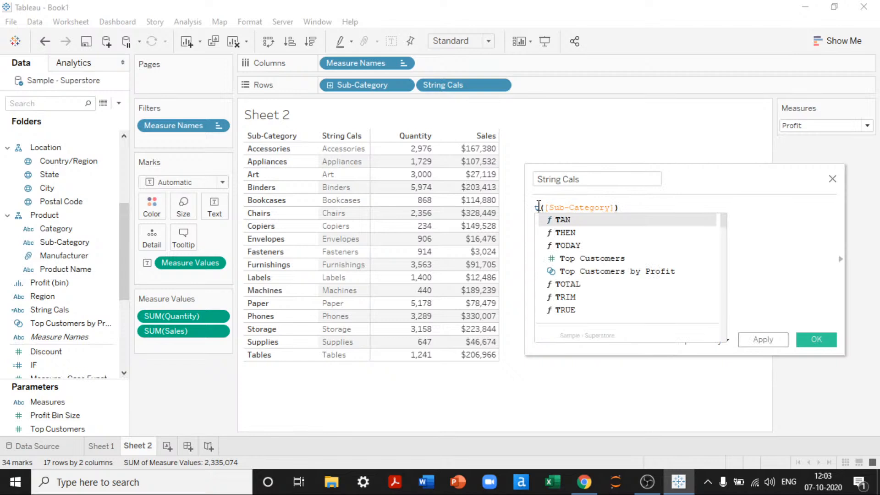
{"action": "key", "text": "Return"}
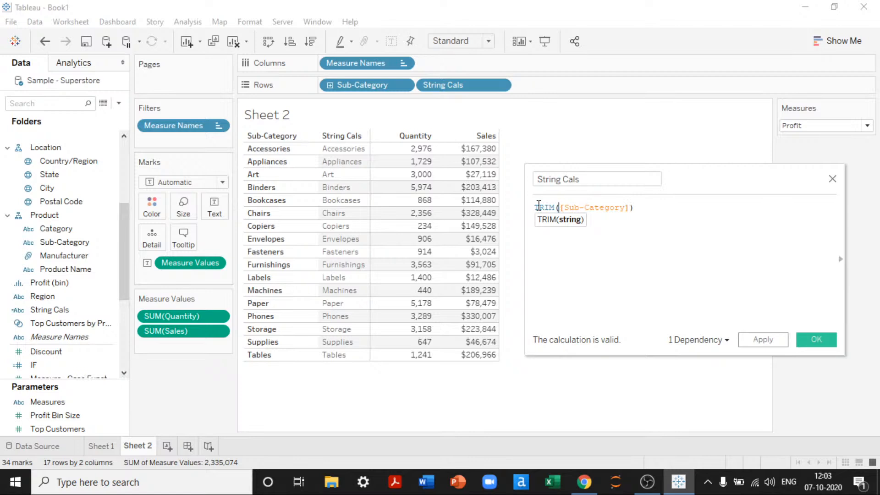
{"action": "left_click", "coordinate": [762, 343]}
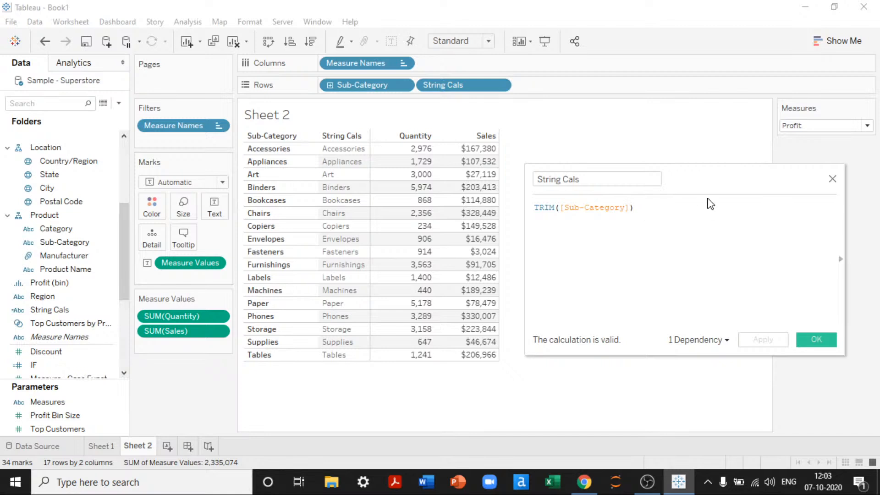
Read the SPLIT description in the String function reference, then close the String Cals editor, accepting the calculation
{"action": "left_click_drag", "start_coordinate": [711, 184], "coordinate": [499, 160]}
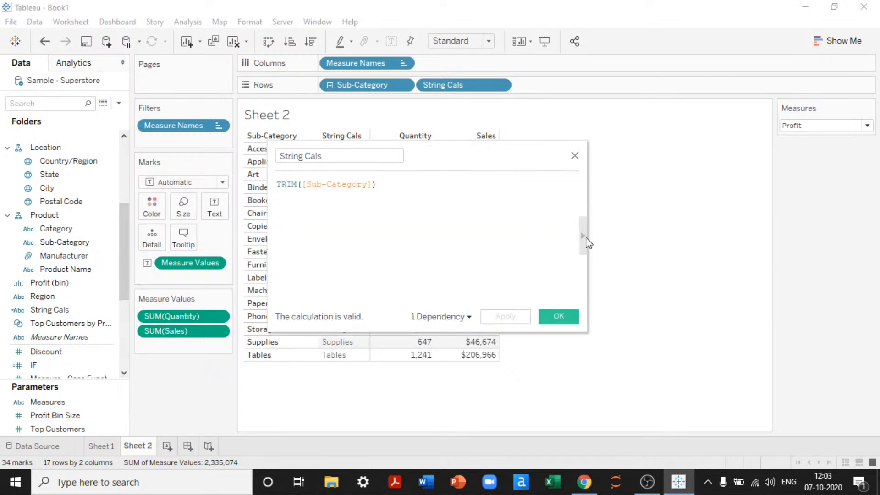
{"action": "left_click", "coordinate": [583, 235]}
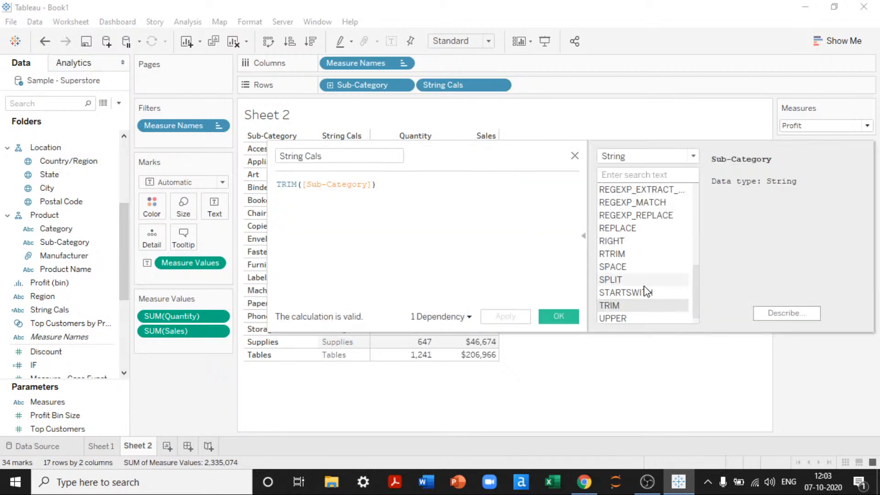
{"action": "left_click", "coordinate": [629, 267]}
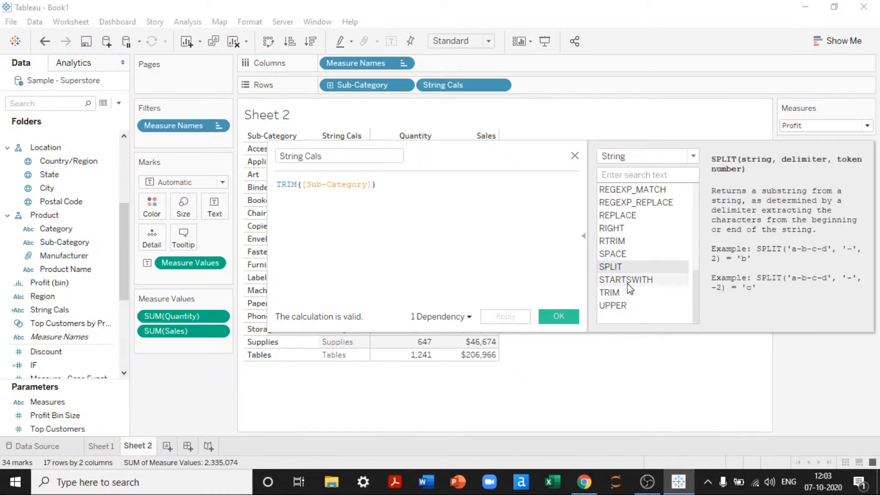
{"action": "left_click", "coordinate": [583, 236]}
{"action": "left_click_drag", "start_coordinate": [452, 170], "coordinate": [712, 194]}
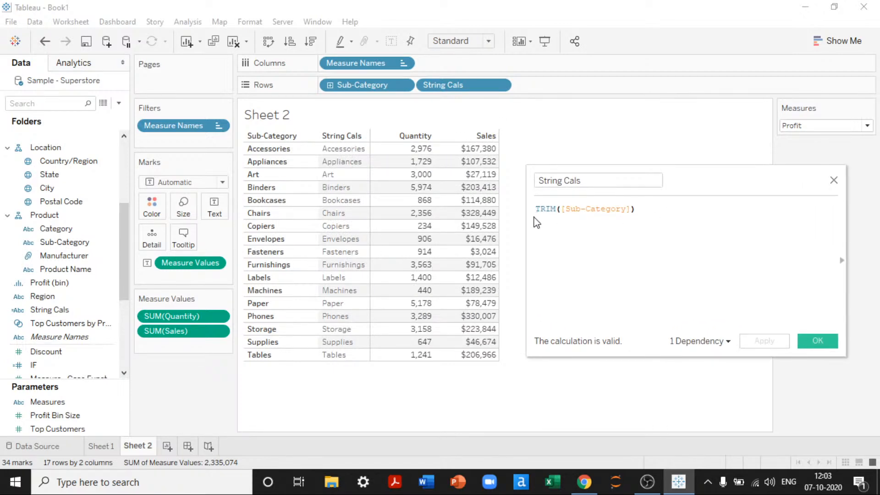
{"action": "left_click", "coordinate": [803, 341]}
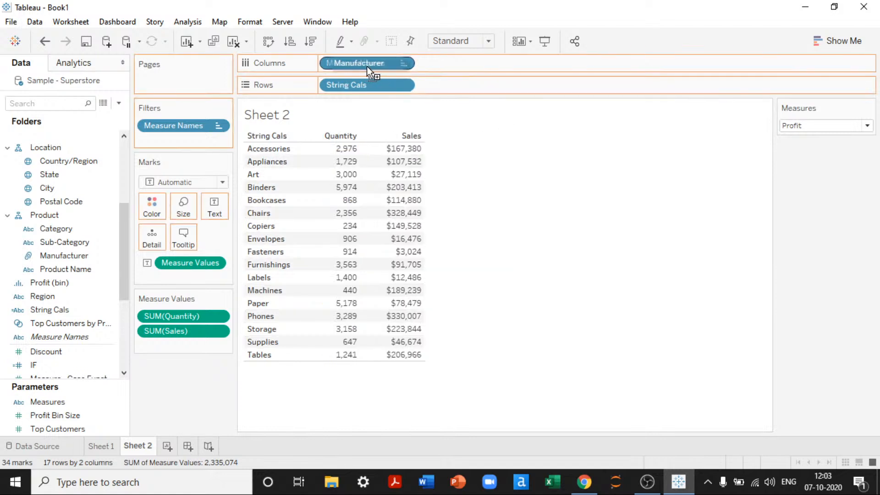
Put Manufacturer in place of Sub-Category on Rows, ahead of String Cals, and look through the manufacturer names
{"action": "left_click_drag", "start_coordinate": [367, 67], "coordinate": [326, 86]}
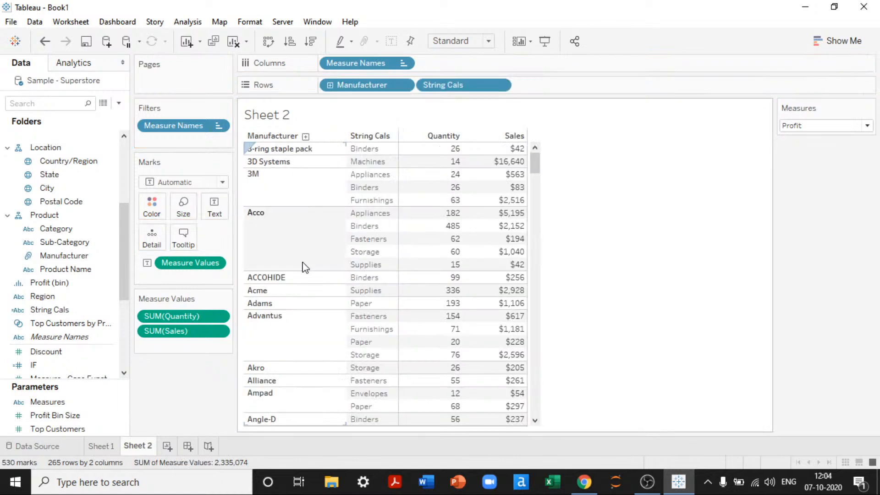
{"action": "scroll", "coordinate": [302, 266], "scroll_direction": "down", "scroll_amount": 4}
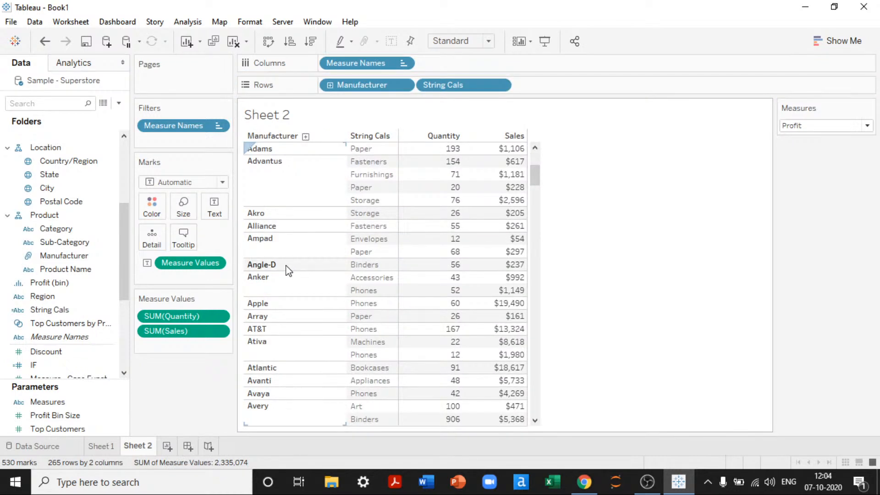
Remove the Manufacturer field from the rows of the Sheet 2 table
{"action": "scroll", "coordinate": [288, 270], "scroll_direction": "down", "scroll_amount": 5}
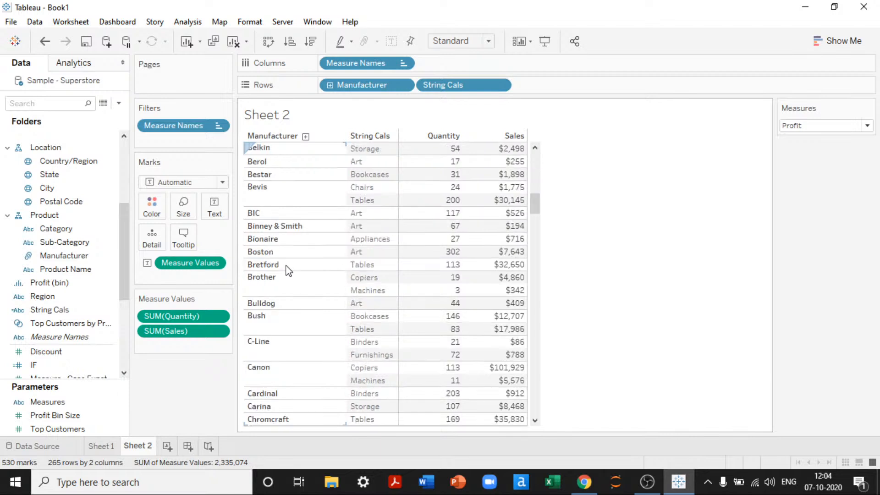
{"action": "scroll", "coordinate": [288, 270], "scroll_direction": "up", "scroll_amount": 10}
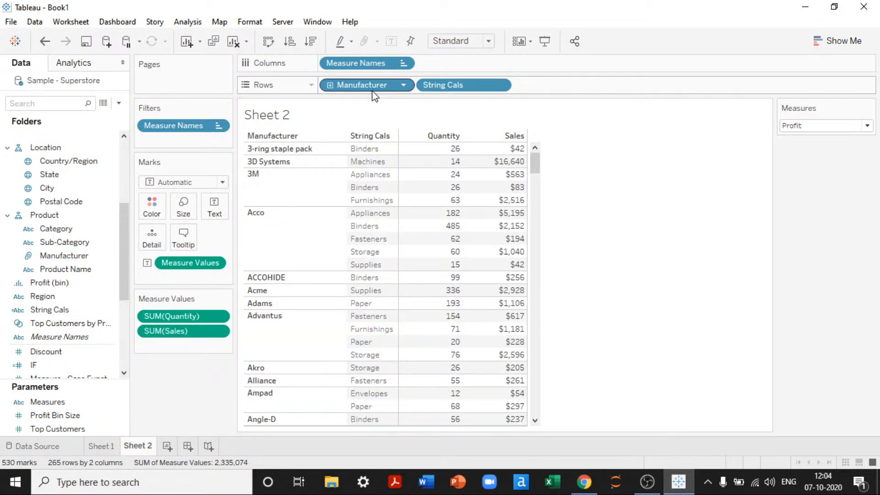
{"action": "left_click_drag", "start_coordinate": [373, 87], "coordinate": [36, 242]}
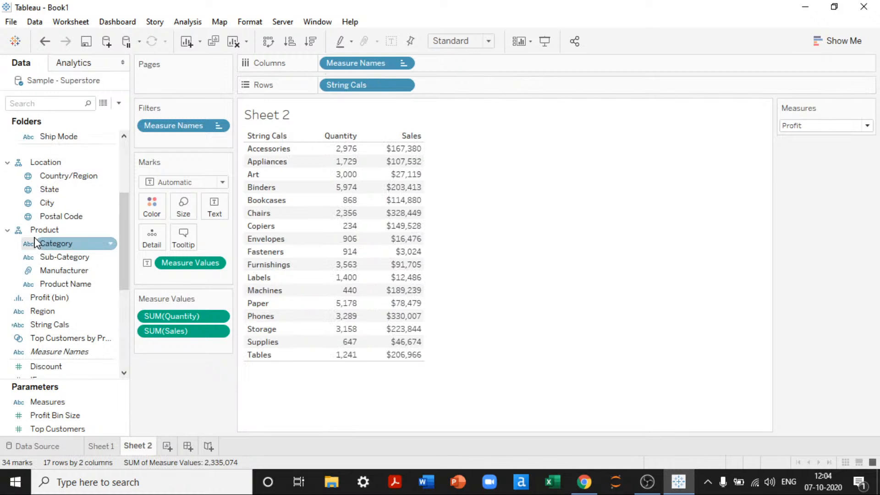
Try City and then Category as the leading row field before String Cals, removing each one again
{"action": "left_click_drag", "start_coordinate": [46, 202], "coordinate": [326, 87]}
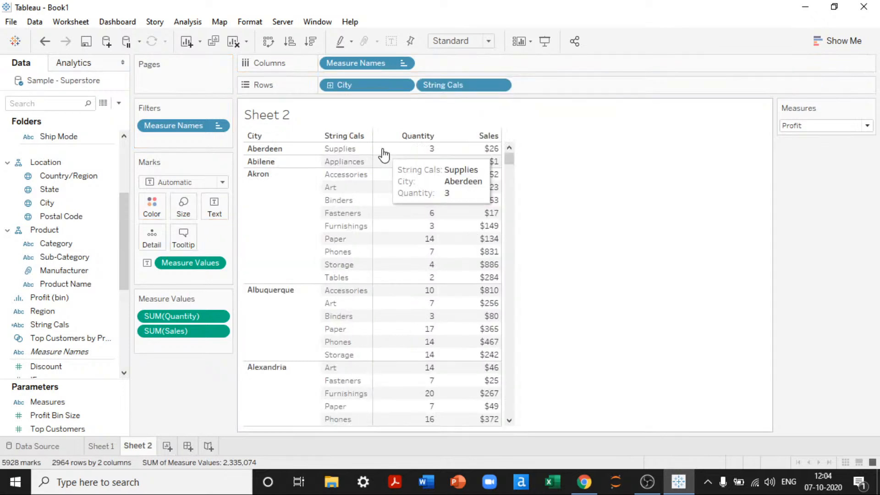
{"action": "left_click_drag", "start_coordinate": [508, 158], "coordinate": [521, 117]}
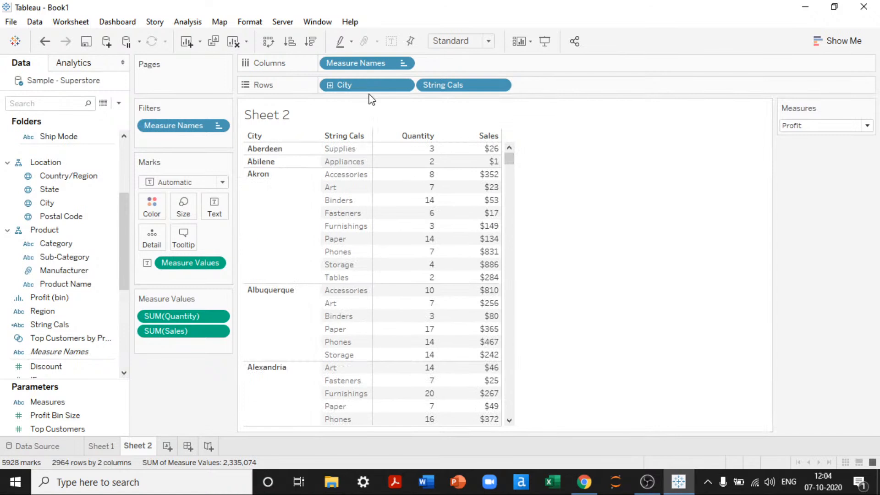
{"action": "left_click_drag", "start_coordinate": [369, 86], "coordinate": [127, 261]}
{"action": "scroll", "coordinate": [128, 275], "scroll_direction": "down", "scroll_amount": 2}
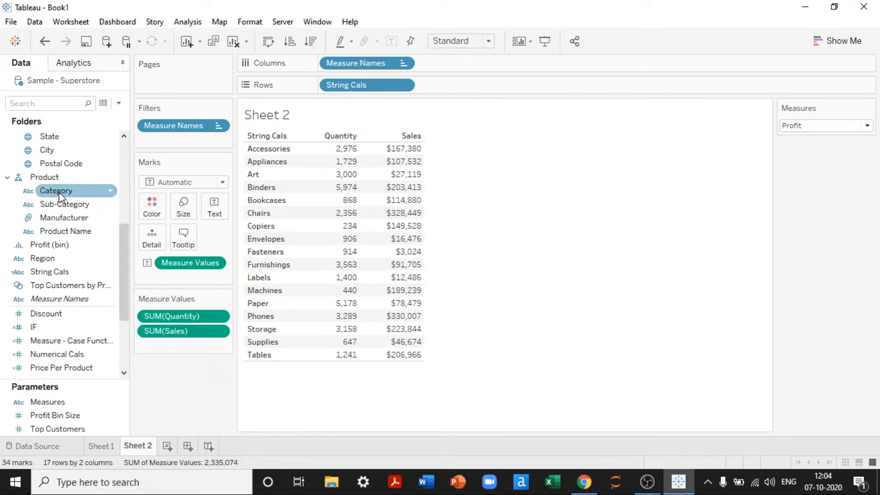
{"action": "left_click_drag", "start_coordinate": [59, 191], "coordinate": [334, 78]}
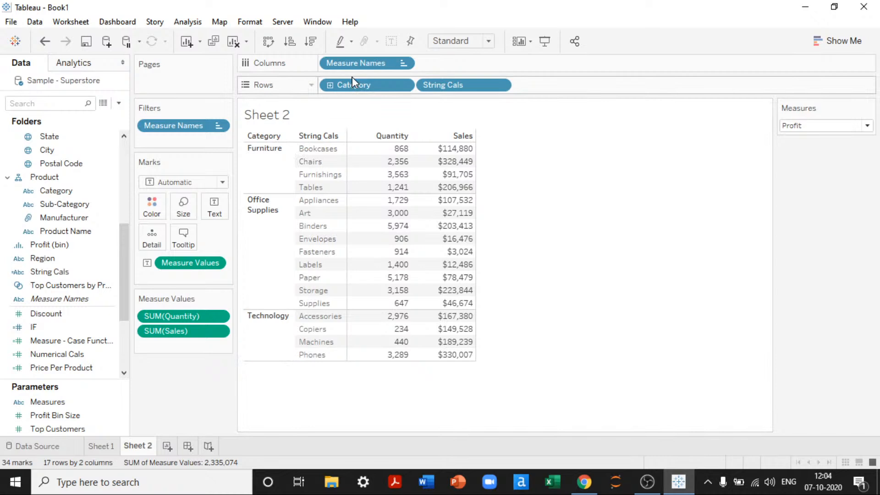
{"action": "left_click_drag", "start_coordinate": [352, 77], "coordinate": [71, 252]}
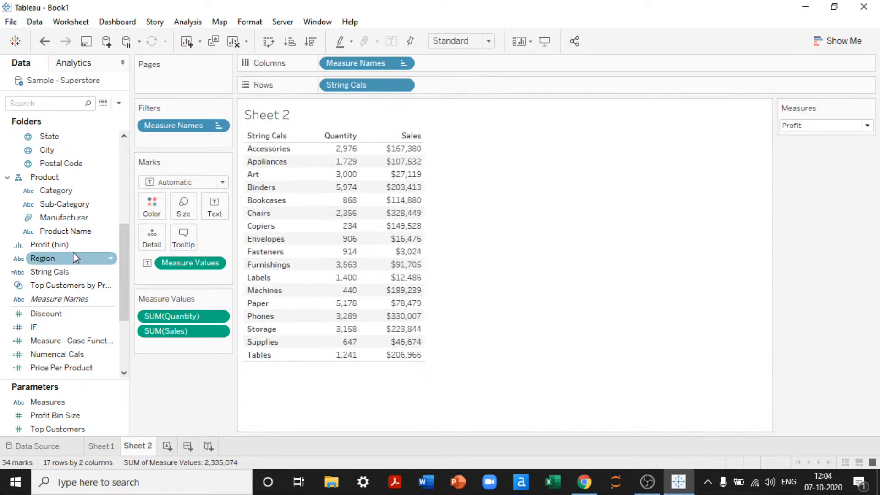
Add Ship Mode to the rows and remove String Cals so only Ship Mode breaks down Quantity and Sales
{"action": "scroll", "coordinate": [72, 252], "scroll_direction": "down", "scroll_amount": 1}
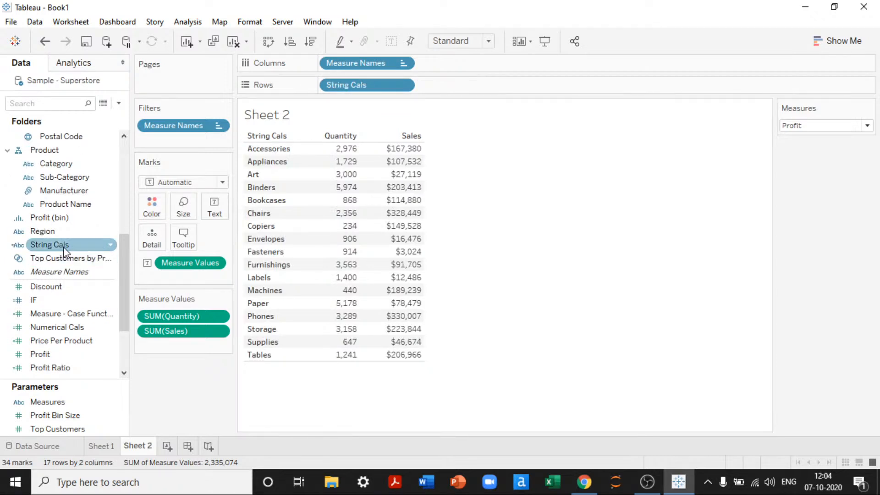
{"action": "scroll", "coordinate": [65, 251], "scroll_direction": "up", "scroll_amount": 3}
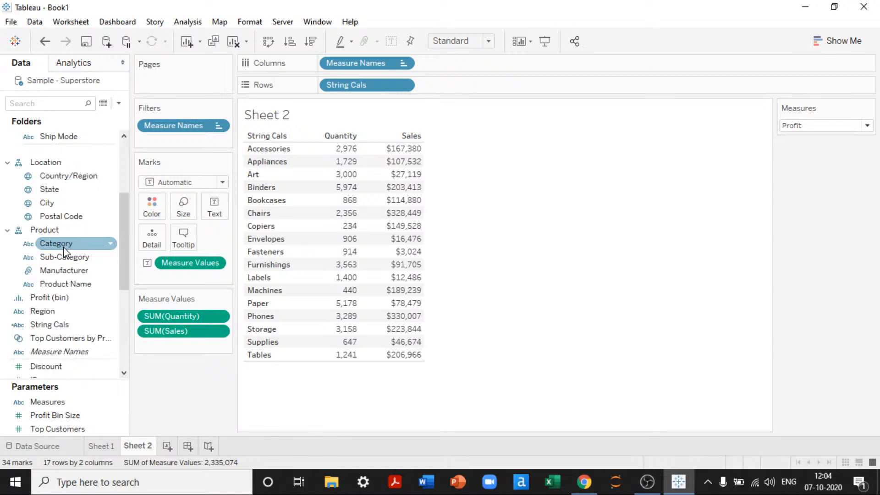
{"action": "scroll", "coordinate": [65, 252], "scroll_direction": "up", "scroll_amount": 3}
{"action": "left_click_drag", "start_coordinate": [63, 204], "coordinate": [322, 91]}
{"action": "scroll", "coordinate": [252, 348], "scroll_direction": "down", "scroll_amount": 12}
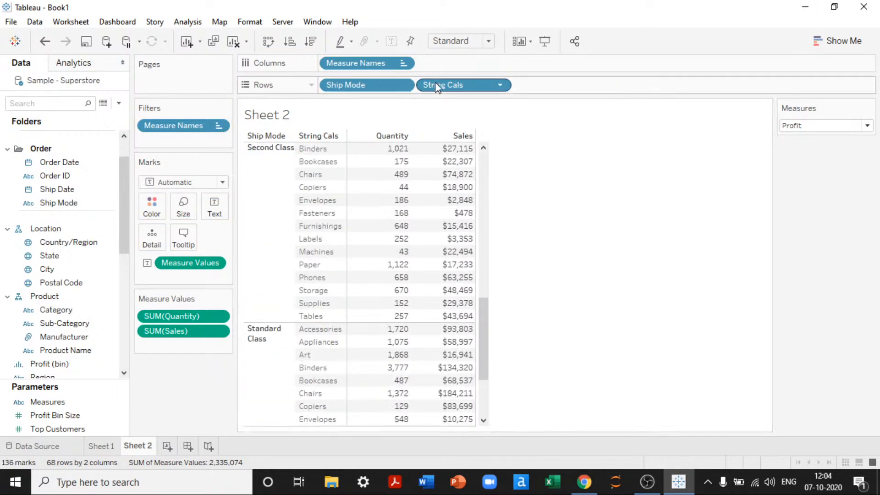
{"action": "left_click_drag", "start_coordinate": [435, 83], "coordinate": [563, 239]}
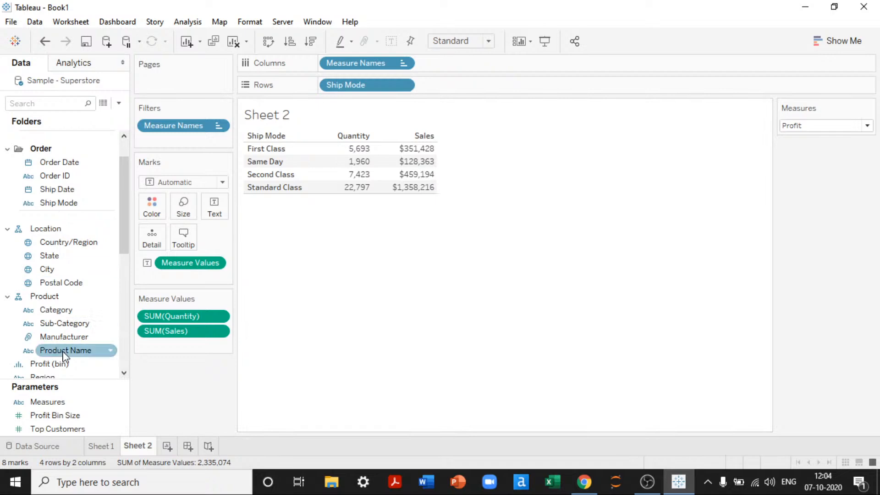
Open the String Cals calculated field for editing and replace its SPACE function with SPLIT
{"action": "scroll", "coordinate": [64, 356], "scroll_direction": "down", "scroll_amount": 3}
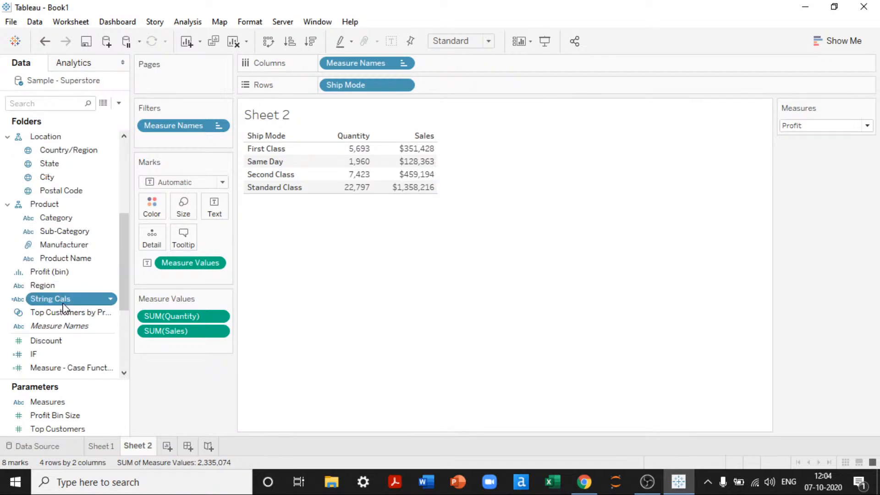
{"action": "right_click", "coordinate": [65, 308]}
{"action": "left_click", "coordinate": [94, 78]}
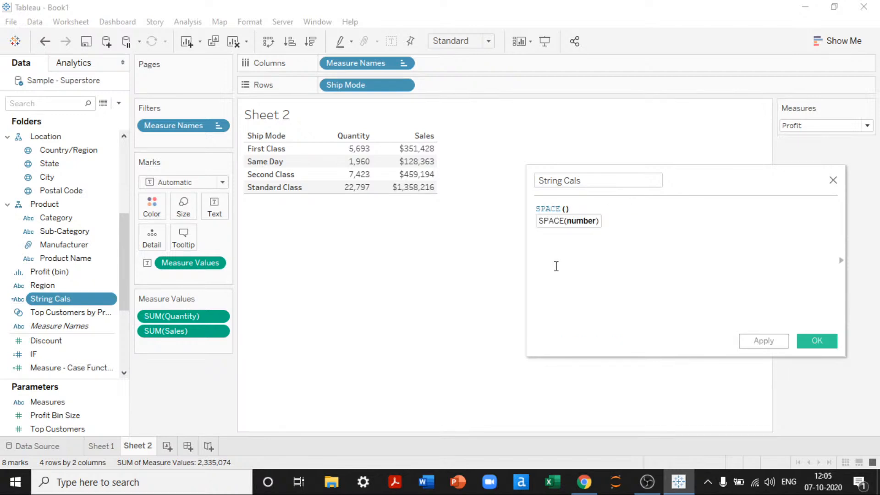
{"action": "key", "text": "BackSpace"}
{"action": "key", "text": "BackSpace"}
{"action": "key", "text": "BackSpace"}
{"action": "key", "text": "BackSpace"}
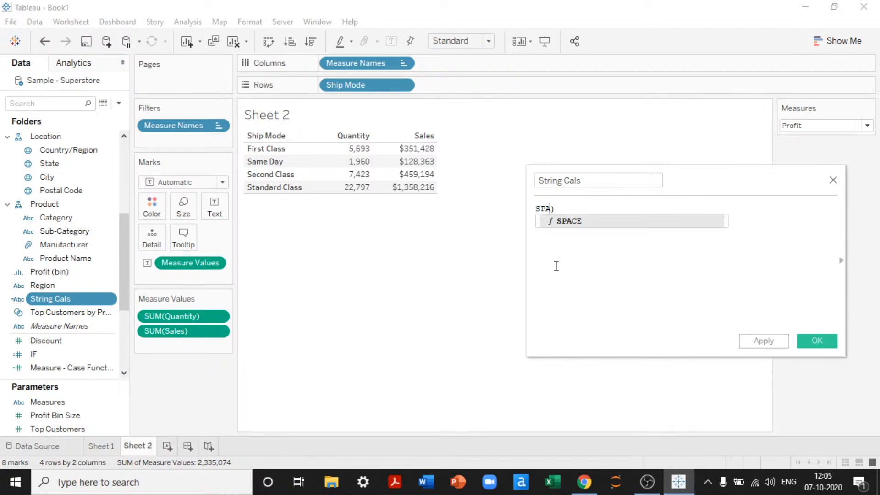
{"action": "key", "text": "Down"}
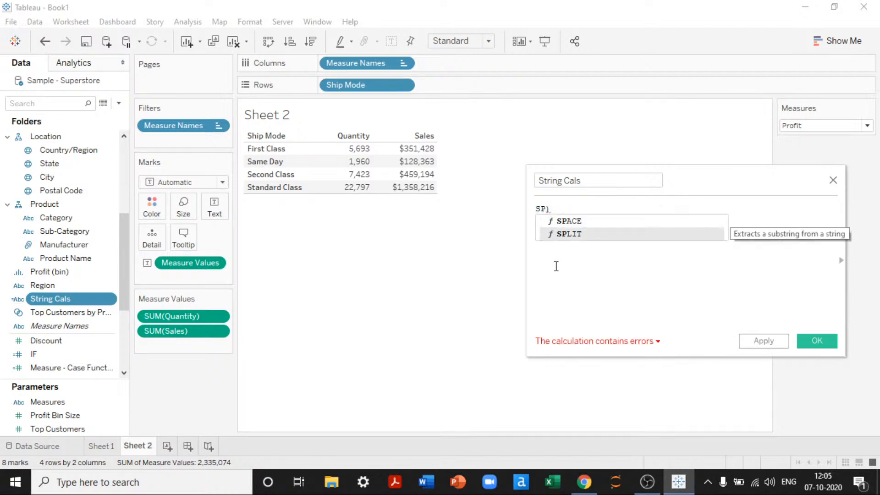
{"action": "key", "text": "Return"}
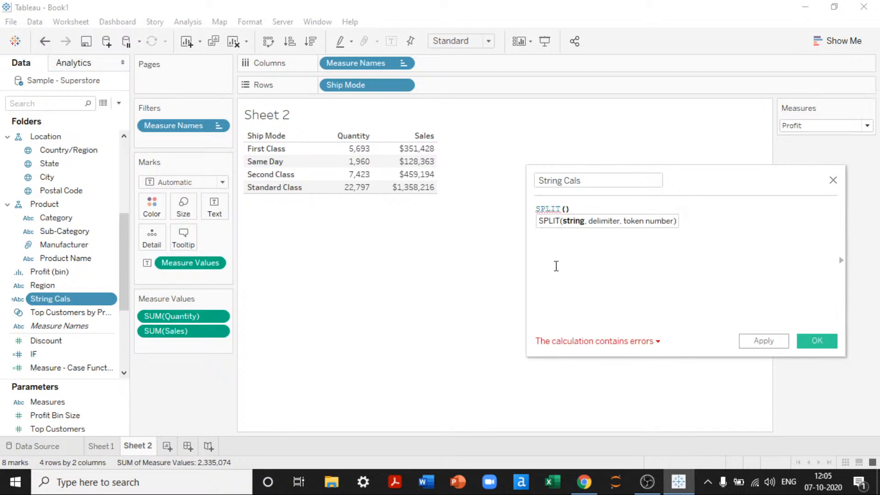
Enter the [Ship Mode] field as the string argument of the SPLIT function
{"action": "type", "text": "shi"}
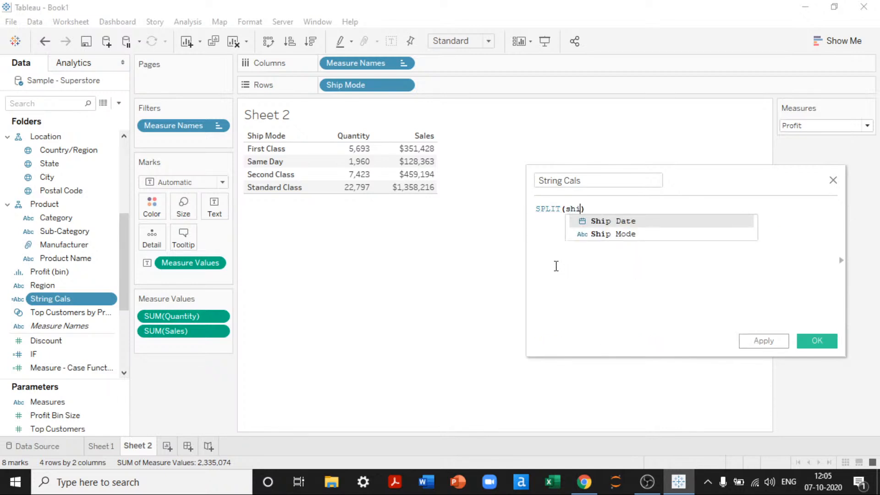
{"action": "key", "text": "Return"}
{"action": "key", "text": "BackSpace"}
{"action": "key", "text": "BackSpace"}
{"action": "key", "text": "BackSpace"}
{"action": "key", "text": "BackSpace"}
{"action": "key", "text": "BackSpace"}
{"action": "key", "text": "Down"}
{"action": "key", "text": "Return"}
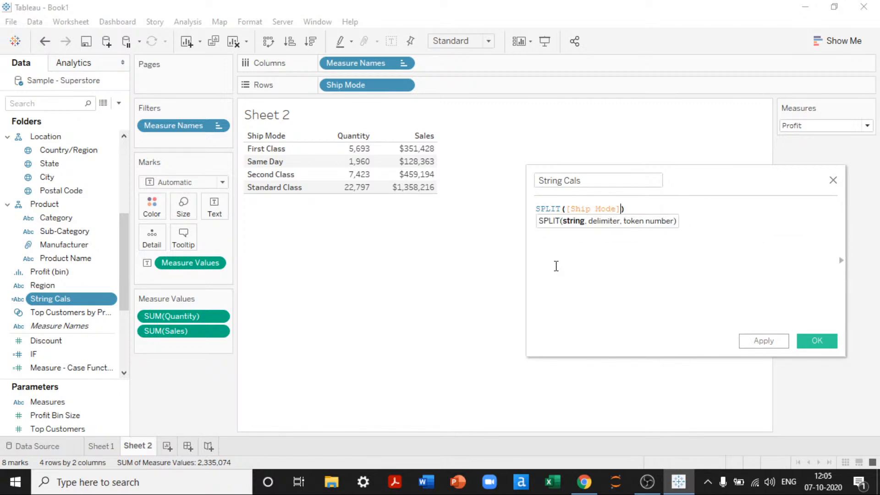
Complete the SPLIT formula with a single space ' ' as the delimiter and 1 as the token number
{"action": "type", "text": ","}
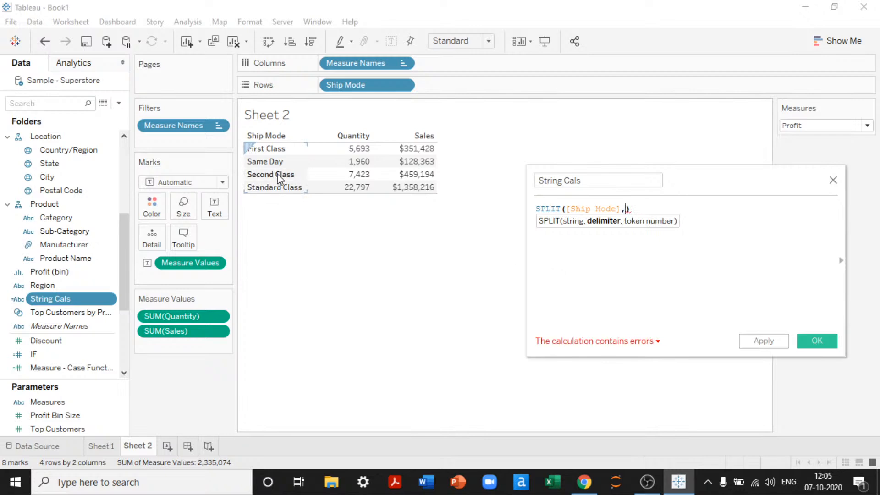
{"action": "type", "text": "' ',"}
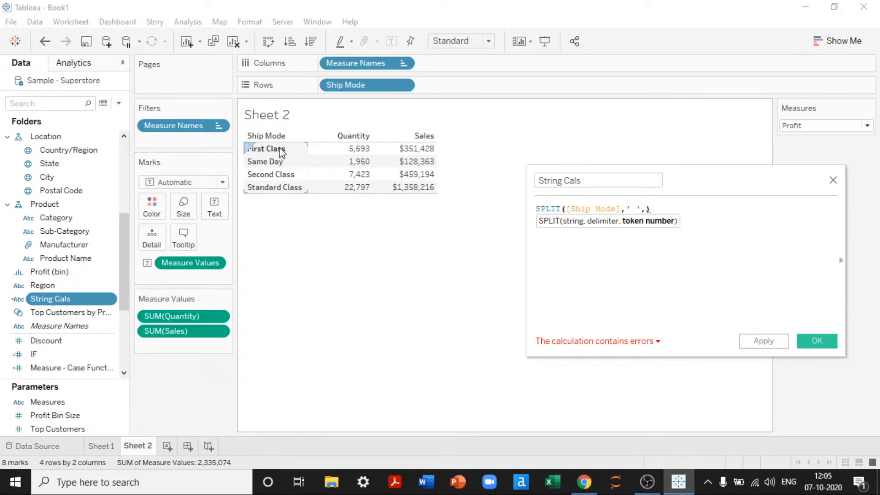
{"action": "type", "text": "1"}
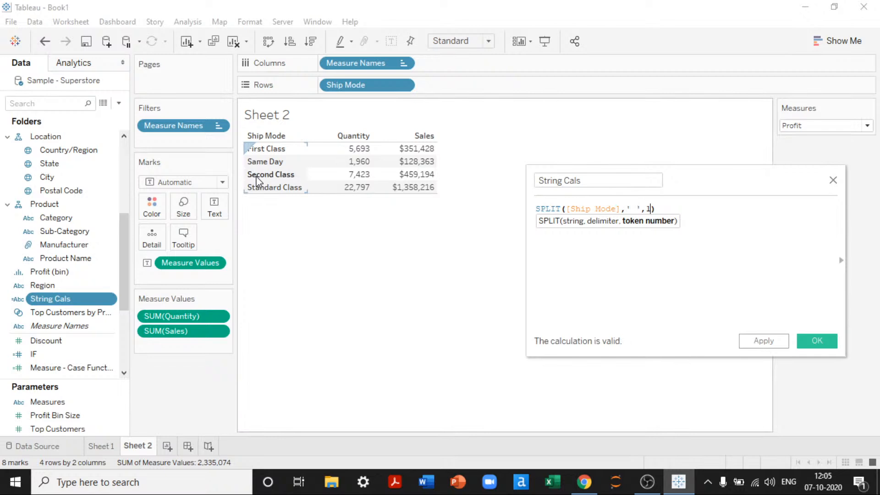
{"action": "key", "text": "BackSpace"}
{"action": "type", "text": "2"}
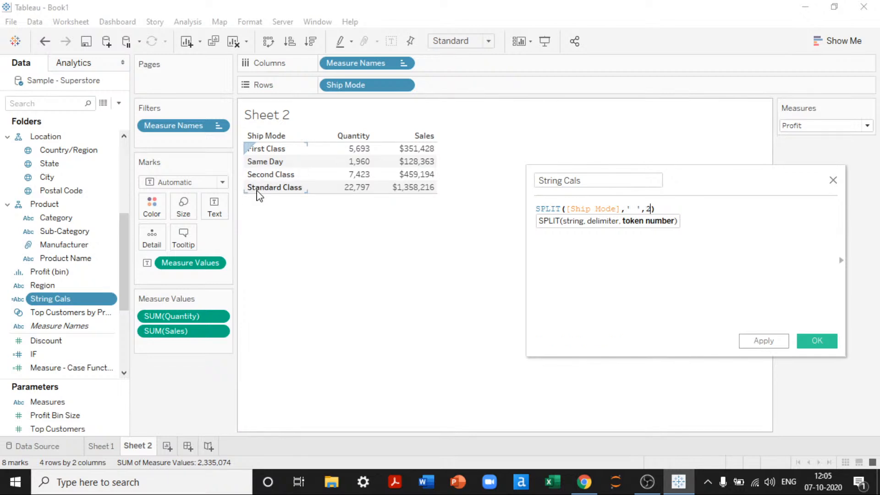
{"action": "key", "text": "BackSpace"}
{"action": "type", "text": "1"}
Apply the SPLIT calculation and add String Cals to the rows after Ship Mode
{"action": "left_click", "coordinate": [759, 341]}
{"action": "left_click_drag", "start_coordinate": [59, 299], "coordinate": [502, 85]}
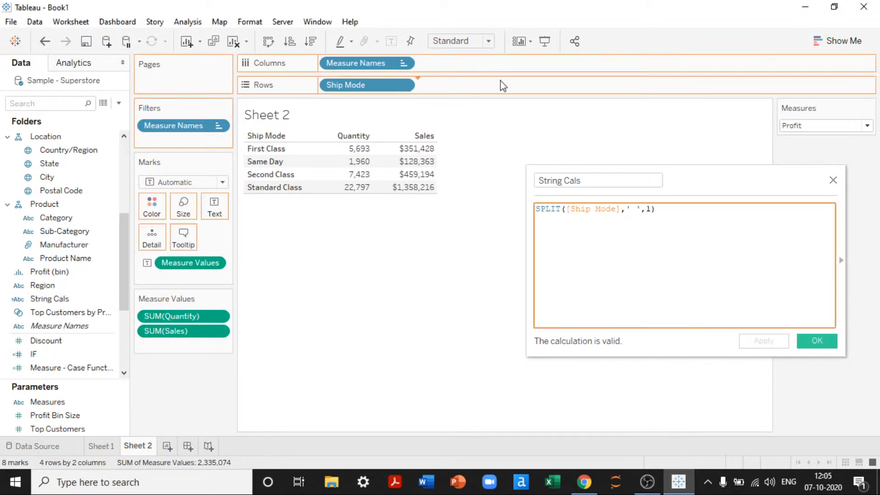
{"action": "left_click_drag", "start_coordinate": [503, 85], "coordinate": [502, 86]}
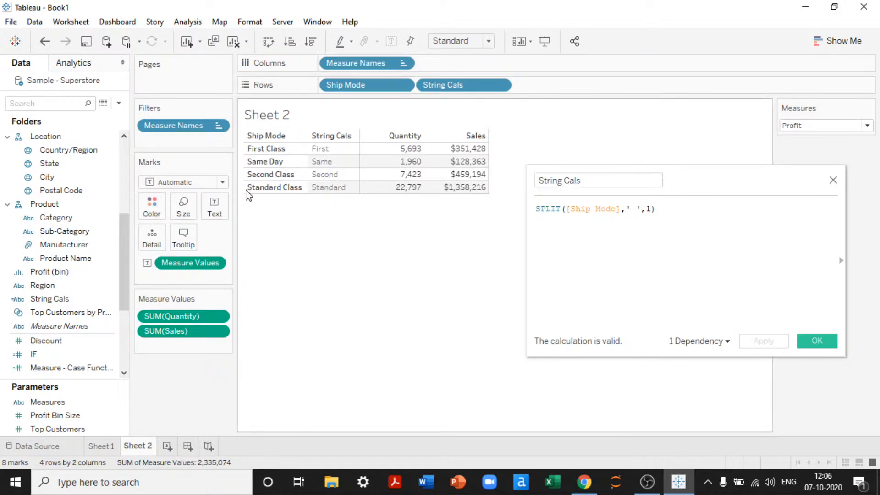
Change the SPLIT formula's token number to 2 and apply the calculation
{"action": "left_click", "coordinate": [653, 208]}
{"action": "key", "text": "BackSpace"}
{"action": "type", "text": "2"}
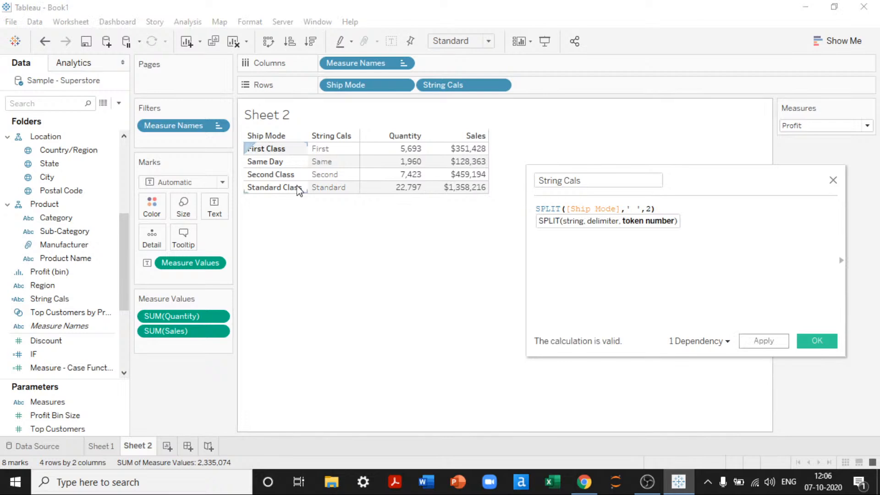
{"action": "left_click", "coordinate": [259, 113]}
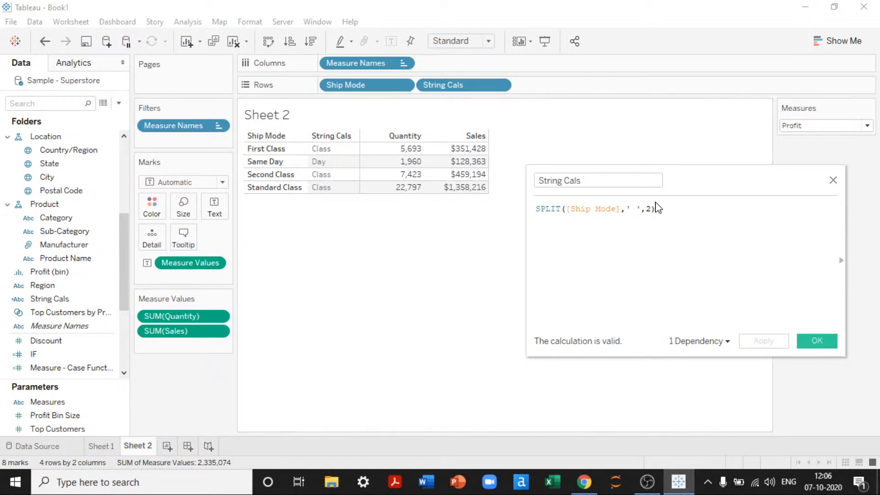
Replace the whole String Cals formula with SPACE(2)
{"action": "left_click_drag", "start_coordinate": [656, 203], "coordinate": [534, 201]}
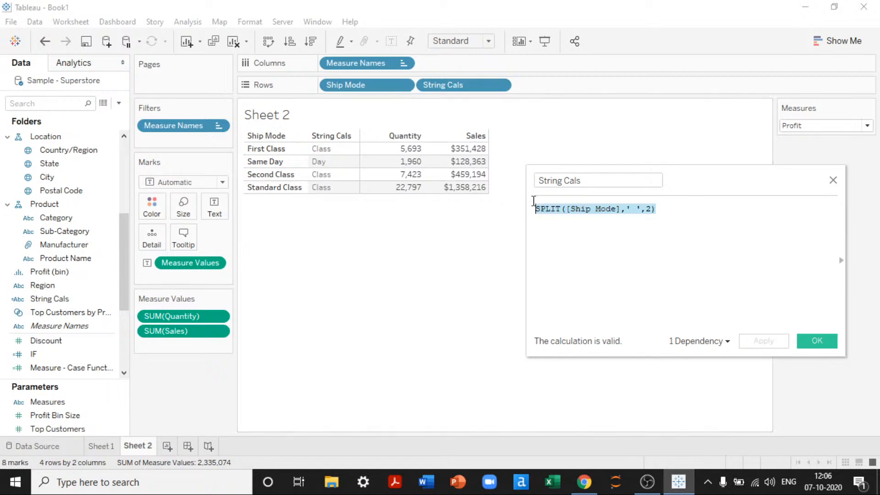
{"action": "type", "text": "spa"}
{"action": "key", "text": "Return"}
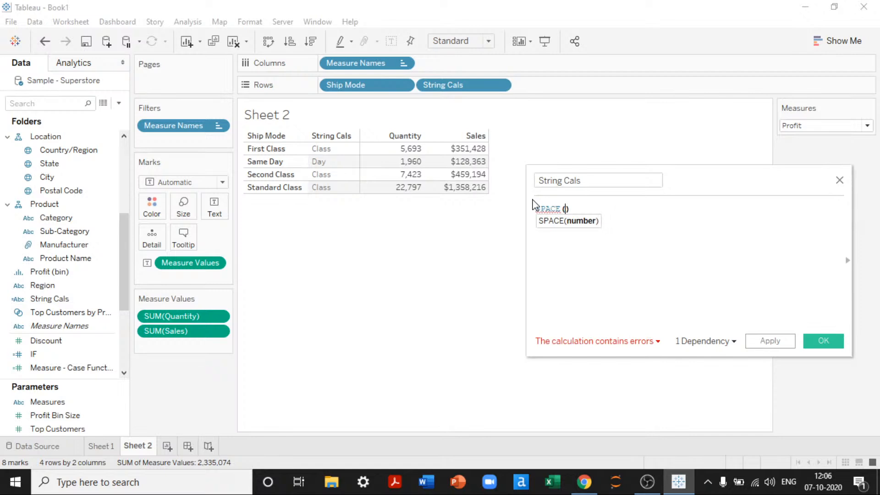
{"action": "type", "text": "\""}
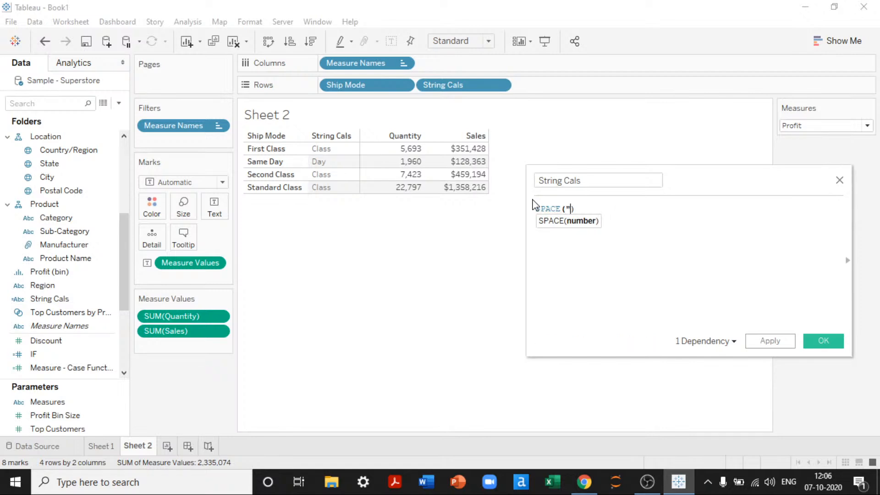
{"action": "key", "text": "BackSpace"}
{"action": "type", "text": "2"}
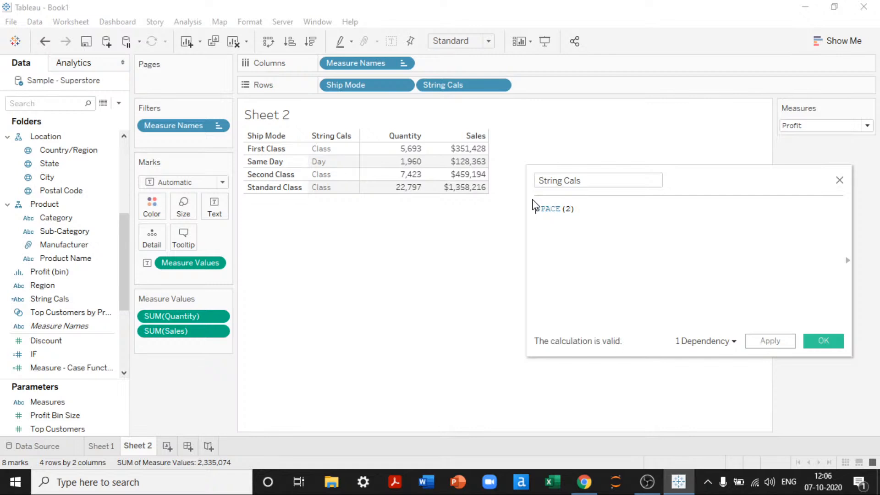
Replace SPACE(2) in the String Cals formula with the [Ship Mode] field followed by a + operator
{"action": "type", "text": "Ship"}
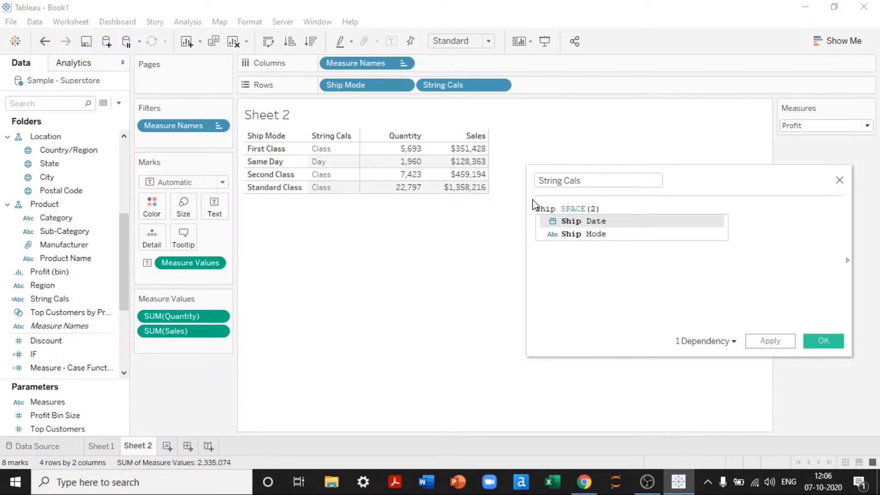
{"action": "key", "text": "Delete"}
{"action": "key", "text": "Delete"}
{"action": "key", "text": "Delete"}
{"action": "key", "text": "Delete"}
{"action": "key", "text": "Delete"}
{"action": "key", "text": "Delete"}
{"action": "key", "text": "Delete"}
{"action": "key", "text": "BackSpace"}
{"action": "key", "text": "BackSpace"}
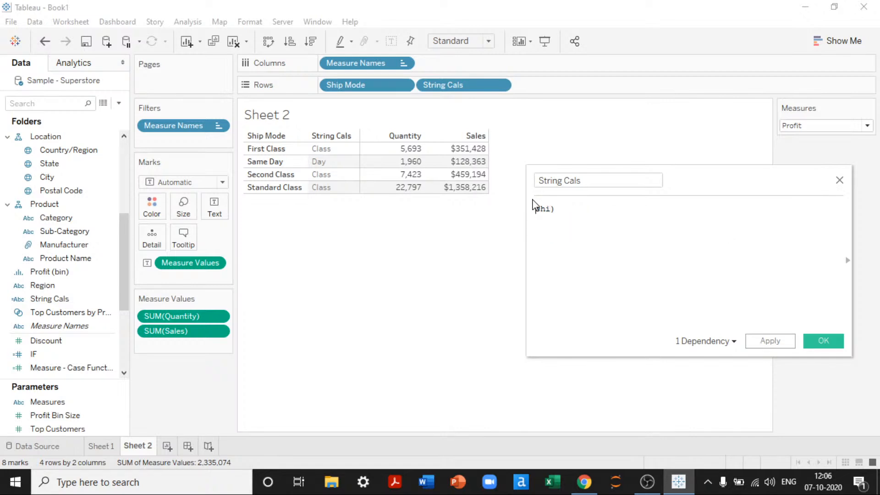
{"action": "key", "text": "Left"}
{"action": "key", "text": "Left"}
{"action": "key", "text": "Right"}
Complete the String Cals formula as [Ship Mode] + [Category] and apply it
{"action": "type", "text": "sp"}
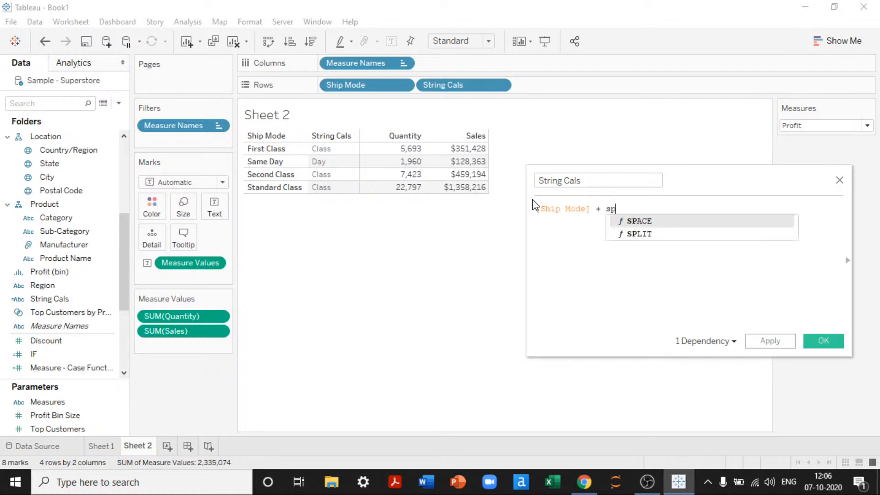
{"action": "key", "text": "BackSpace"}
{"action": "key", "text": "BackSpace"}
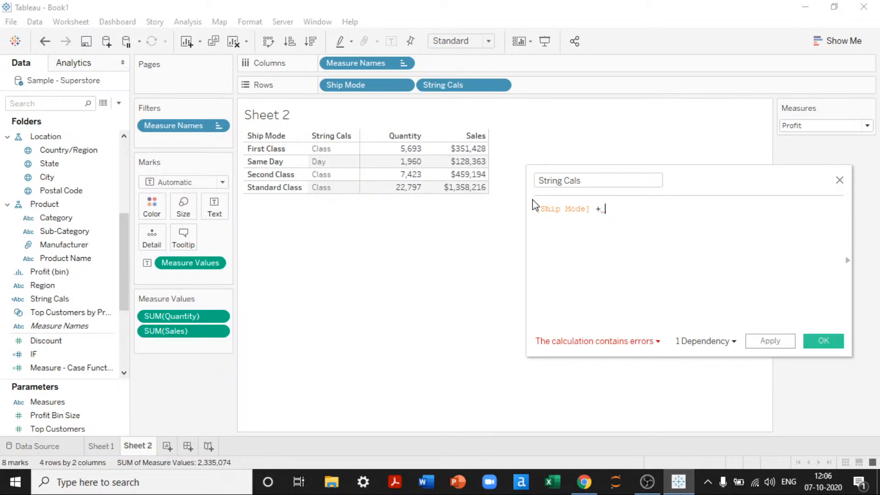
{"action": "type", "text": "ca"}
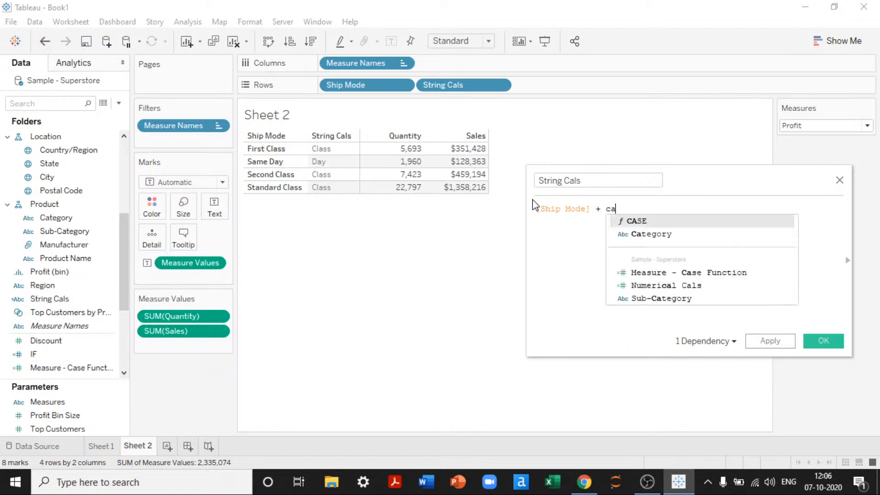
{"action": "left_click", "coordinate": [784, 348]}
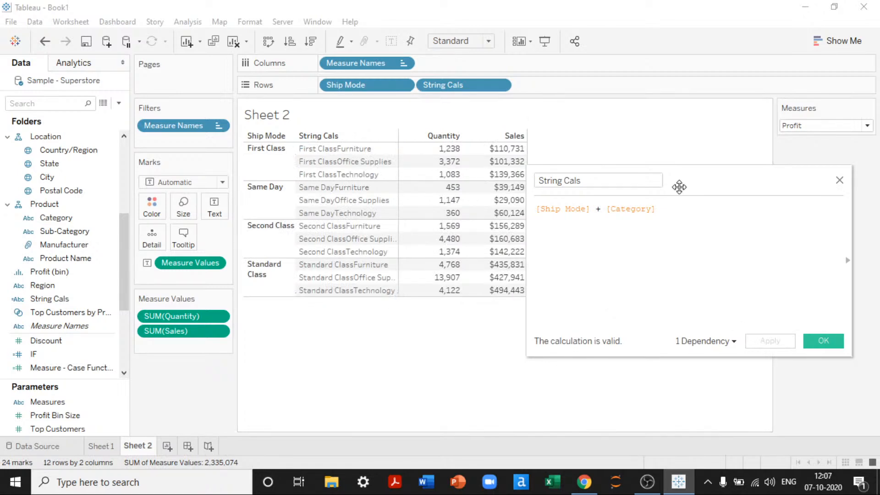
Insert SPACE(2) + between the two fields, making [Ship Mode] + SPACE(2) + [Category], and apply the calculation
{"action": "left_click_drag", "start_coordinate": [679, 186], "coordinate": [714, 190]}
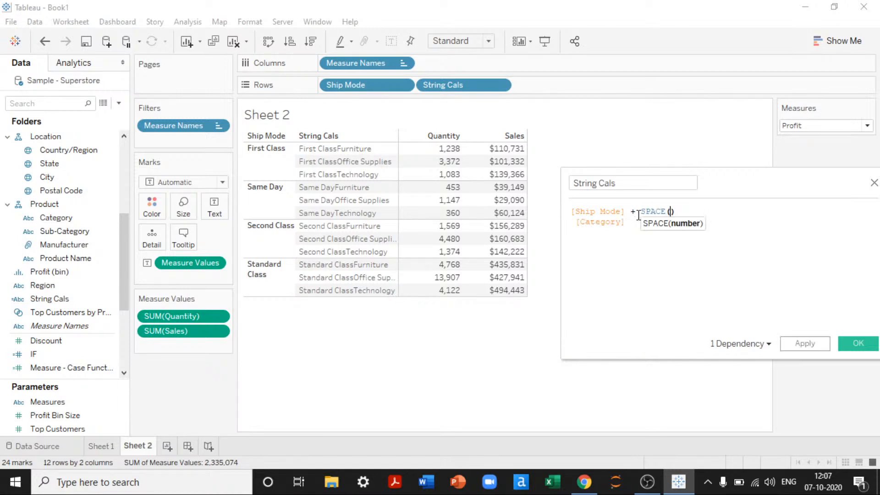
{"action": "type", "text": "2)"}
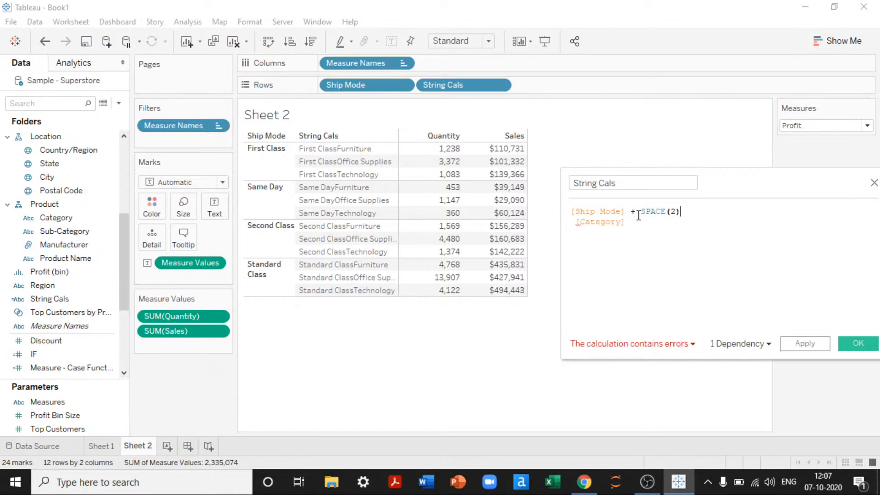
{"action": "type", "text": " +"}
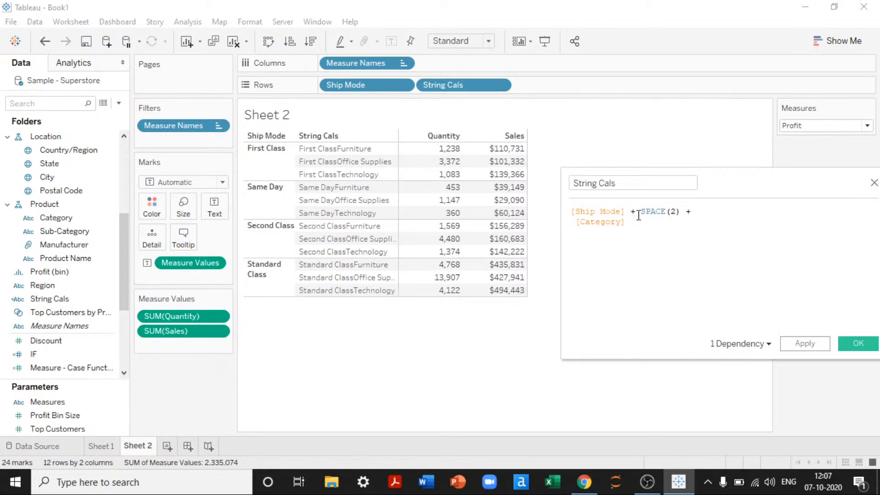
{"action": "left_click", "coordinate": [806, 346]}
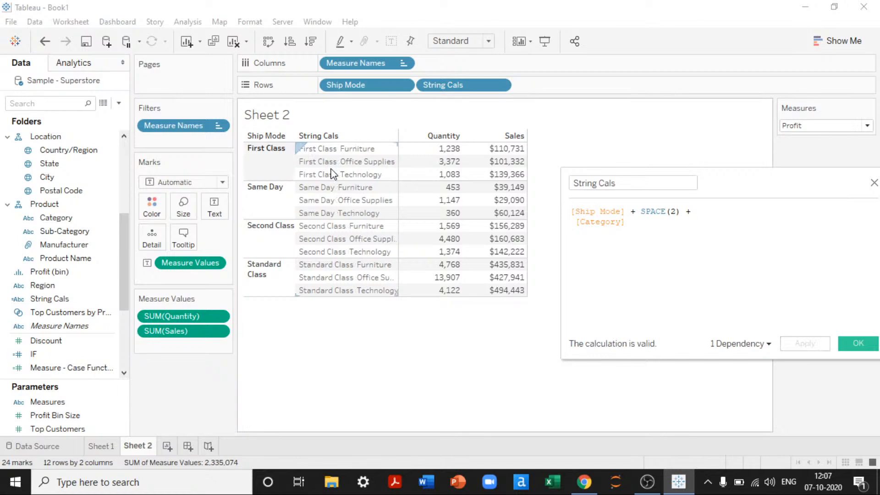
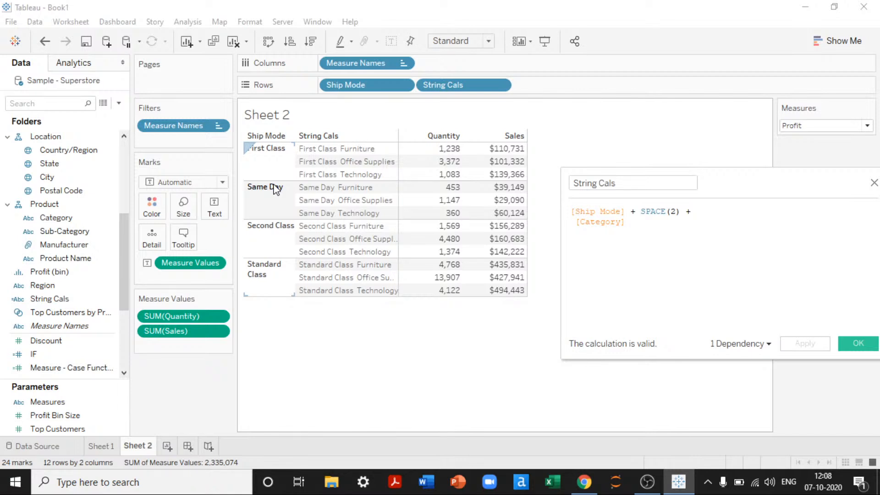
{"action": "left_click_drag", "start_coordinate": [804, 183], "coordinate": [615, 172]}
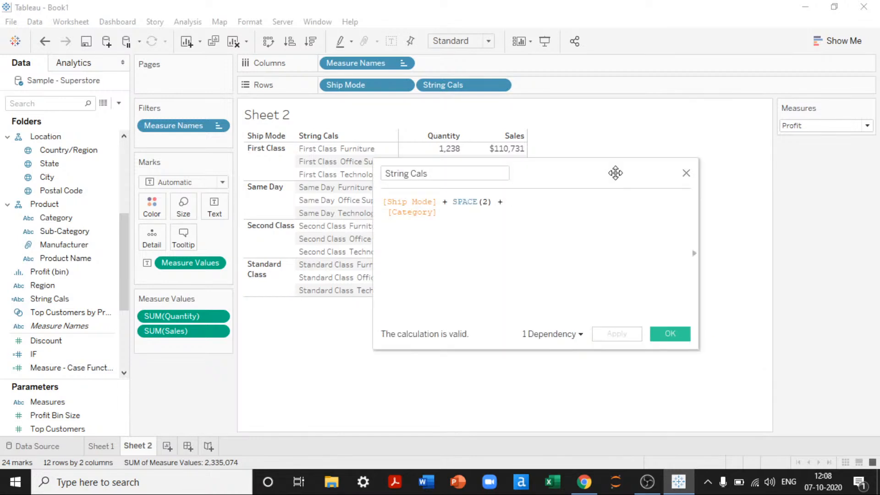
{"action": "left_click", "coordinate": [177, 182]}
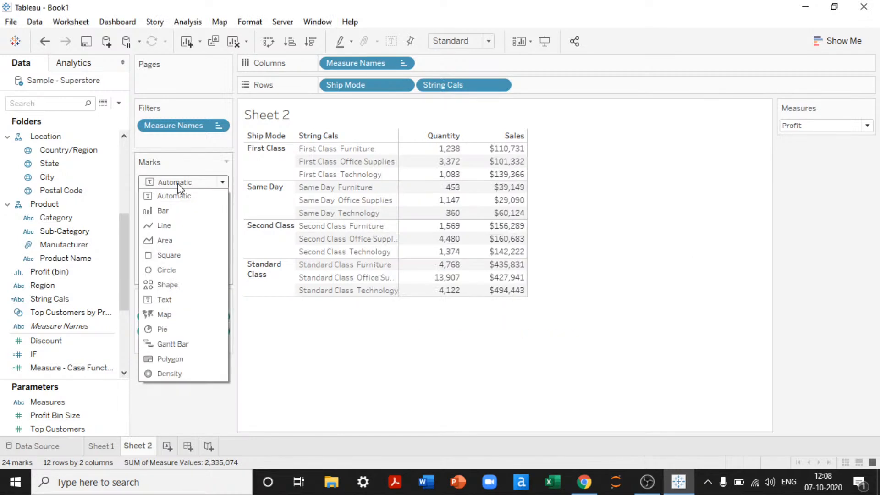
{"action": "left_click", "coordinate": [178, 183]}
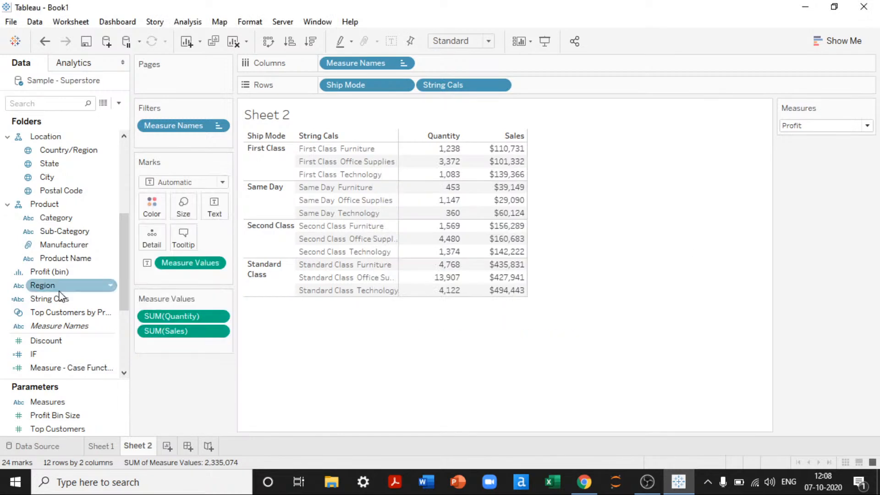
{"action": "right_click", "coordinate": [74, 298]}
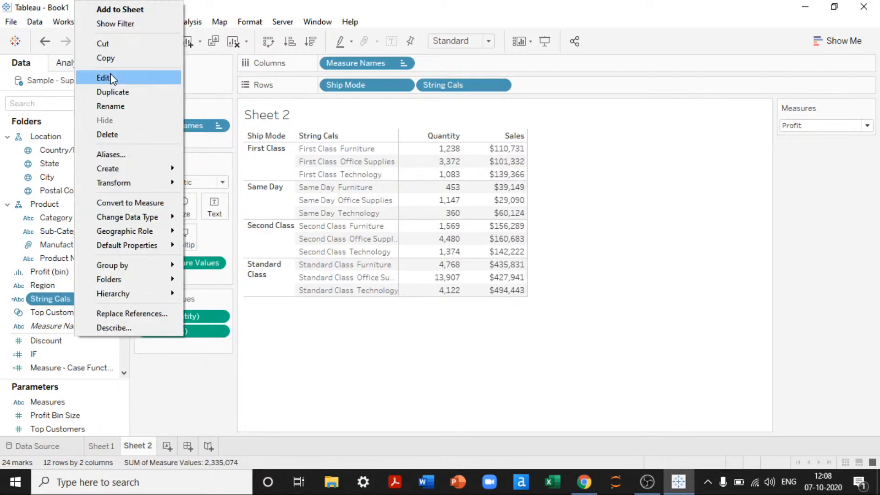
{"action": "left_click", "coordinate": [111, 77]}
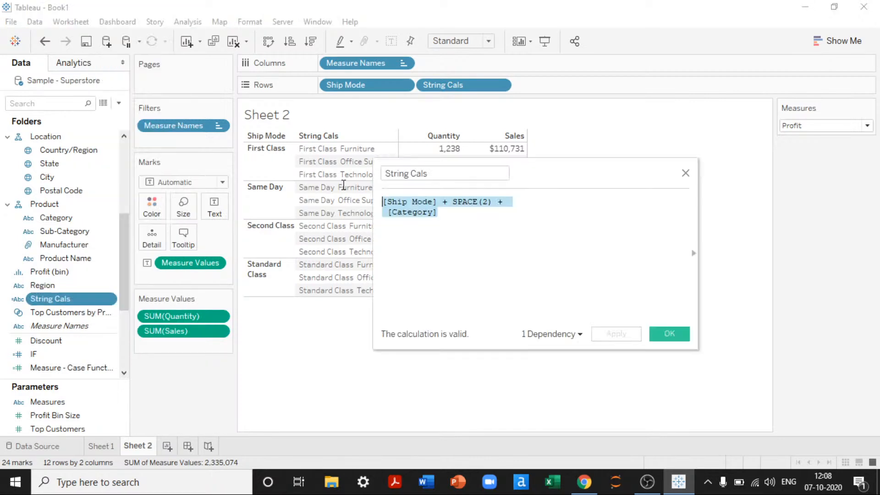
{"action": "key", "text": "Escape"}
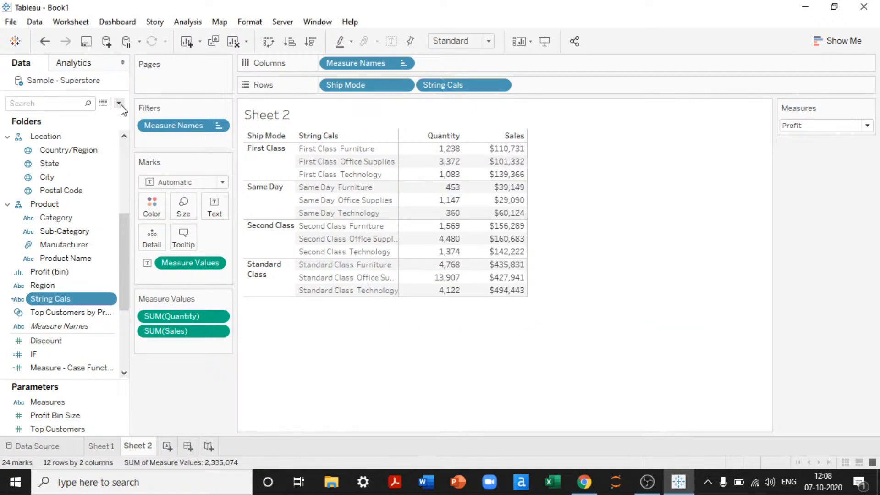
Browse the Type Conversion functions from a new calculated field, and close the editor without creating the field
{"action": "left_click", "coordinate": [120, 104]}
{"action": "left_click", "coordinate": [153, 117]}
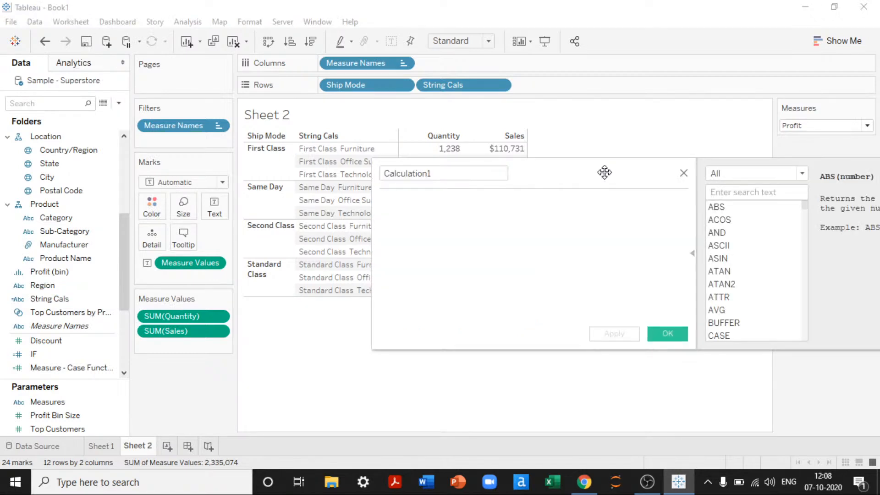
{"action": "left_click_drag", "start_coordinate": [604, 172], "coordinate": [405, 178]}
{"action": "left_click", "coordinate": [554, 179]}
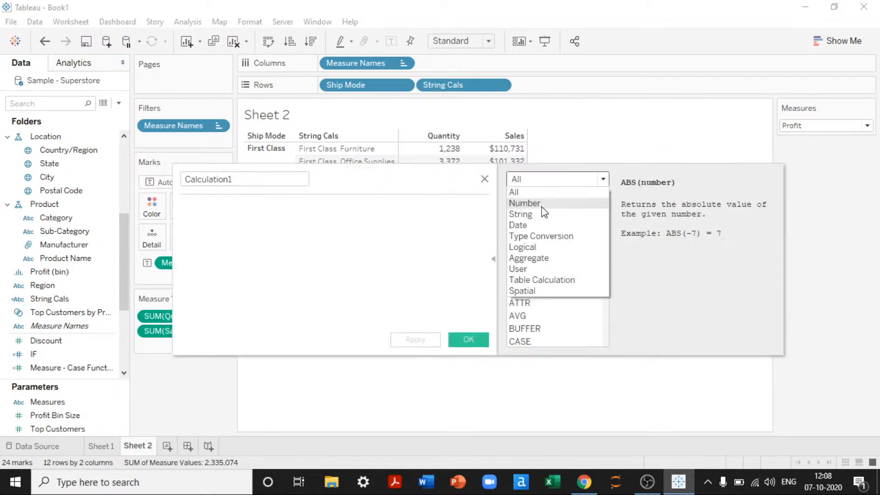
{"action": "left_click", "coordinate": [539, 236]}
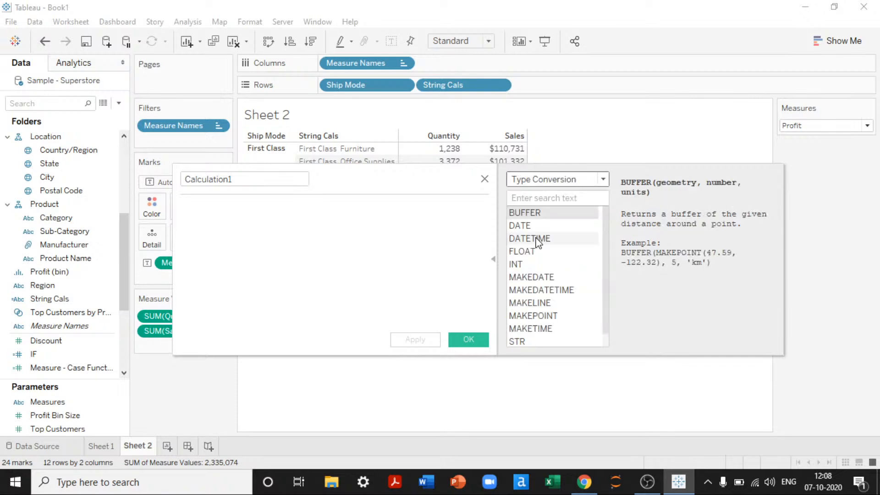
{"action": "scroll", "coordinate": [537, 242], "scroll_direction": "down", "scroll_amount": 1}
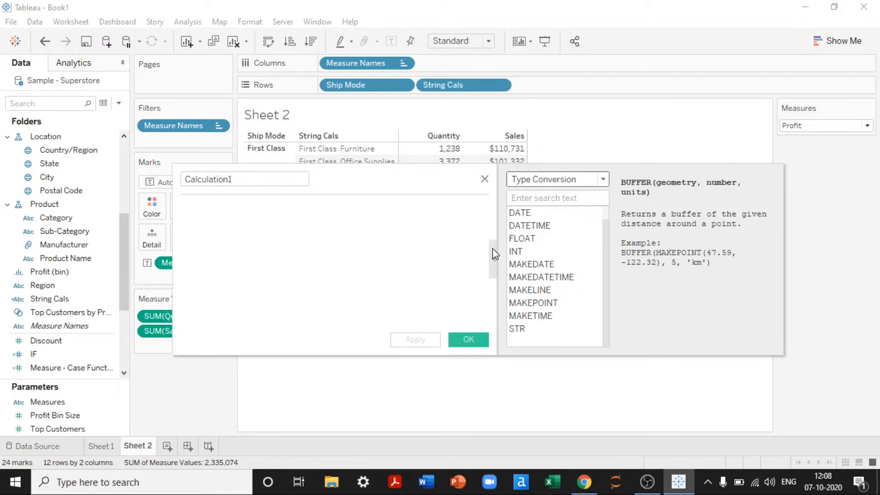
{"action": "left_click", "coordinate": [493, 255]}
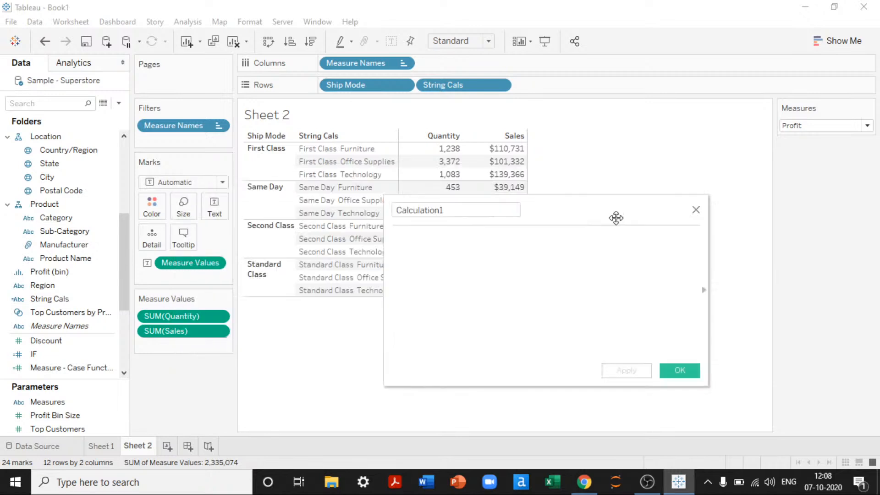
{"action": "left_click_drag", "start_coordinate": [616, 217], "coordinate": [544, 225]}
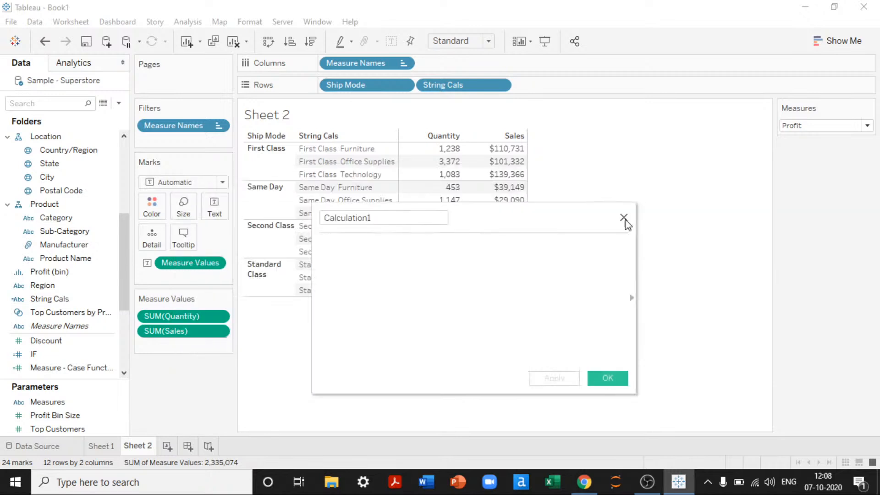
{"action": "left_click", "coordinate": [624, 218]}
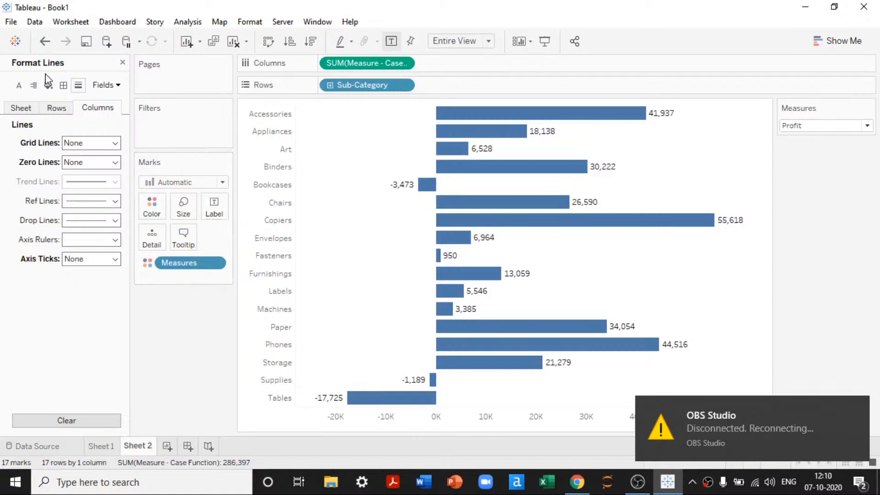
Set the sheet's Grand Total pane border to None in the border formatting
{"action": "left_click", "coordinate": [21, 110]}
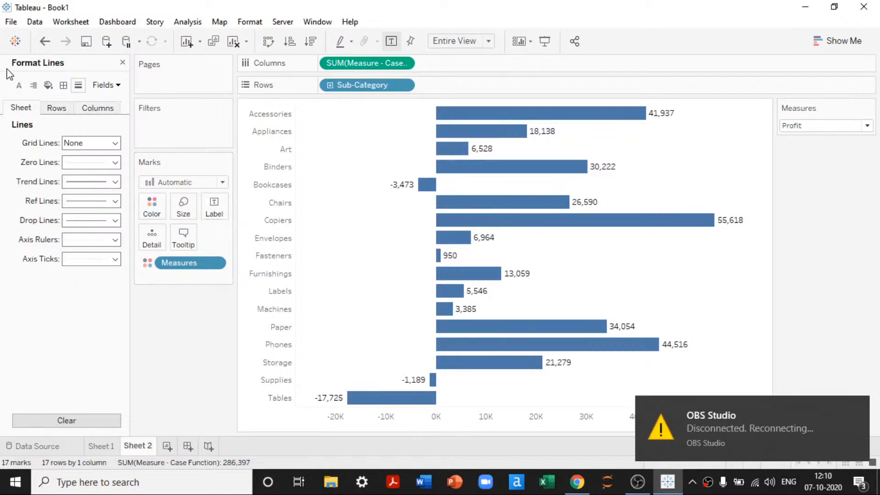
{"action": "left_click", "coordinate": [63, 85]}
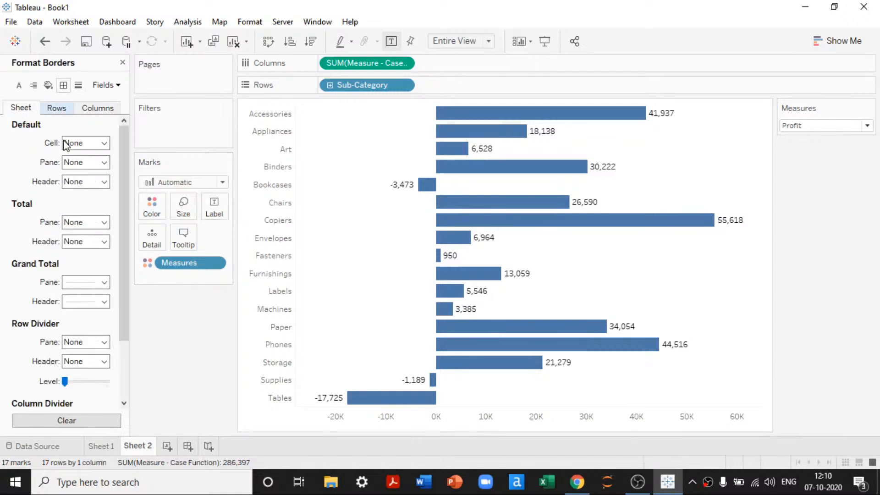
{"action": "scroll", "coordinate": [82, 269], "scroll_direction": "down", "scroll_amount": 2}
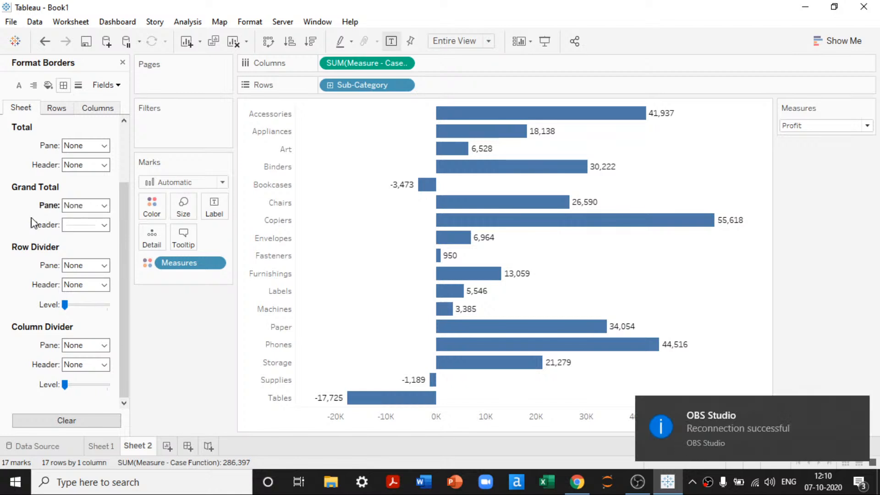
{"action": "scroll", "coordinate": [34, 223], "scroll_direction": "up", "scroll_amount": 2}
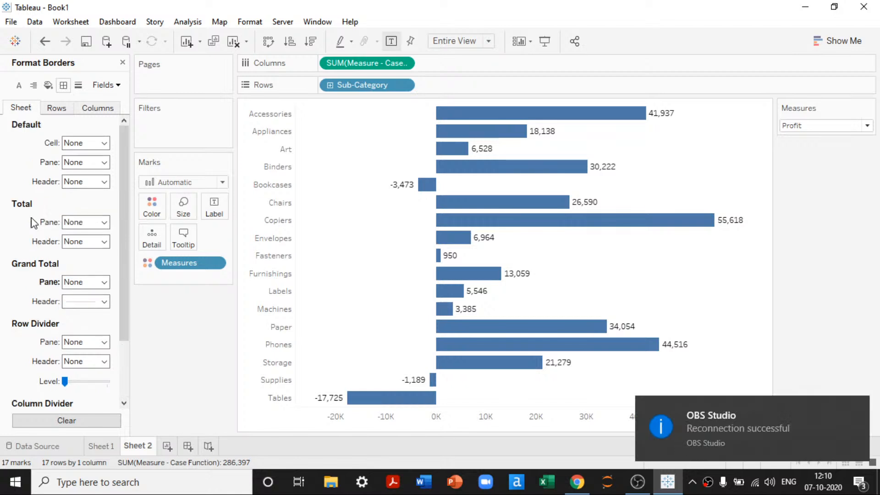
Set the axis rulers for rows to None in the line formatting, and check the line settings for columns
{"action": "left_click", "coordinate": [78, 85]}
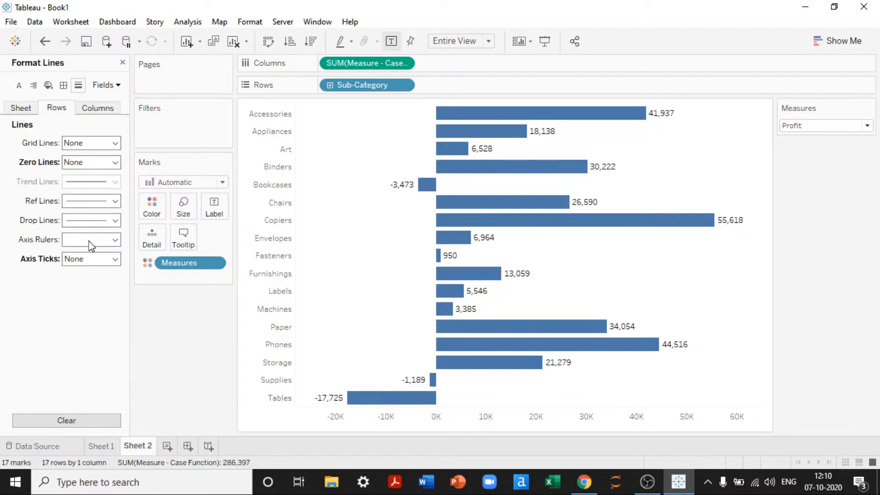
{"action": "left_click", "coordinate": [91, 259]}
{"action": "left_click", "coordinate": [81, 240]}
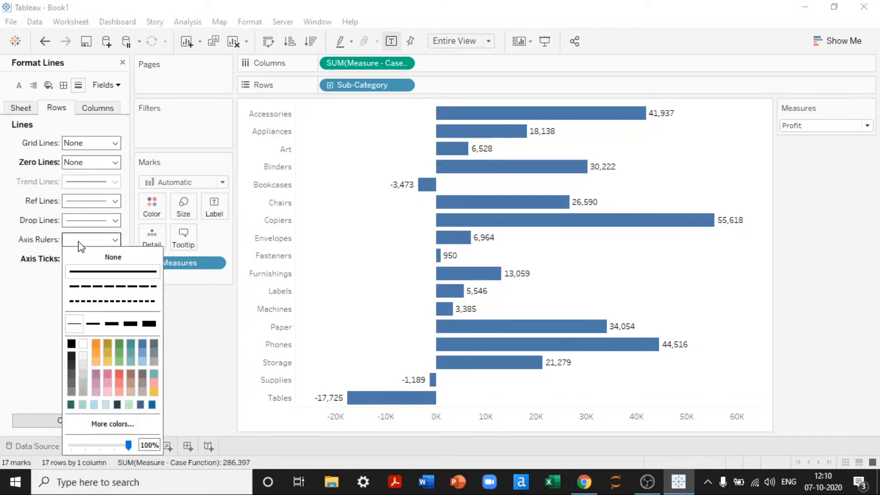
{"action": "left_click", "coordinate": [110, 257]}
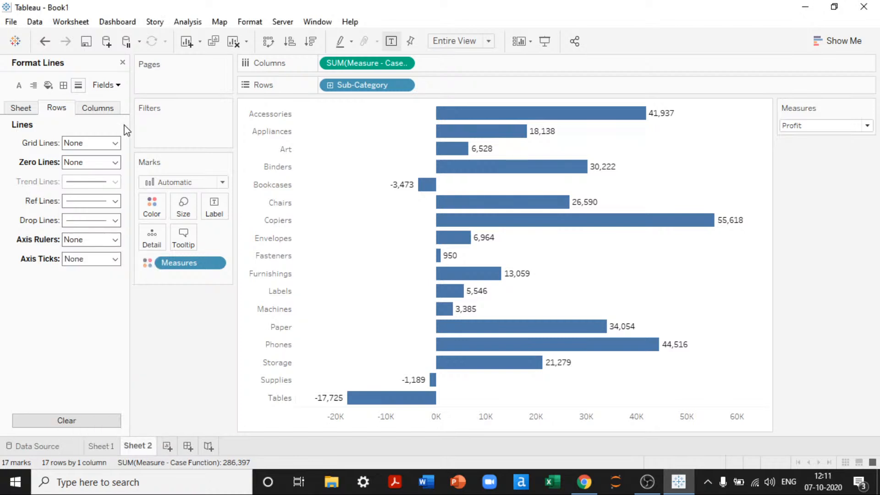
{"action": "left_click", "coordinate": [109, 115]}
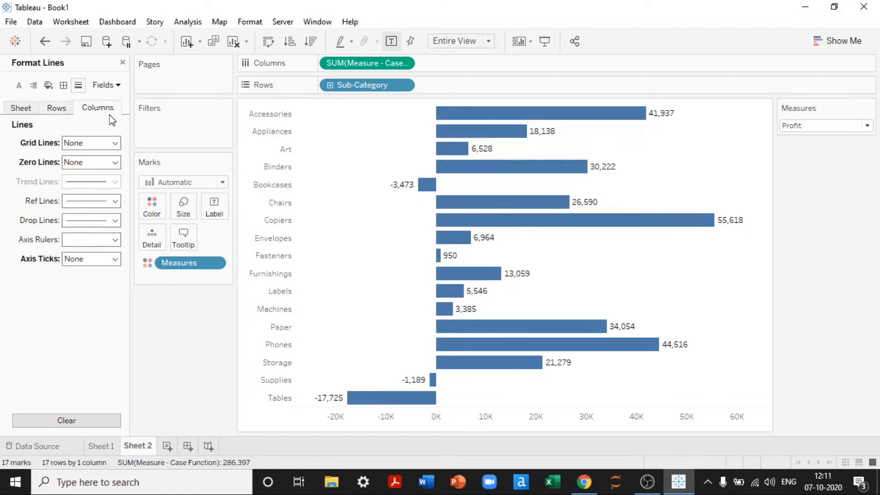
Set the default worksheet font of the sheet to bold, black, size 8
{"action": "left_click", "coordinate": [20, 84]}
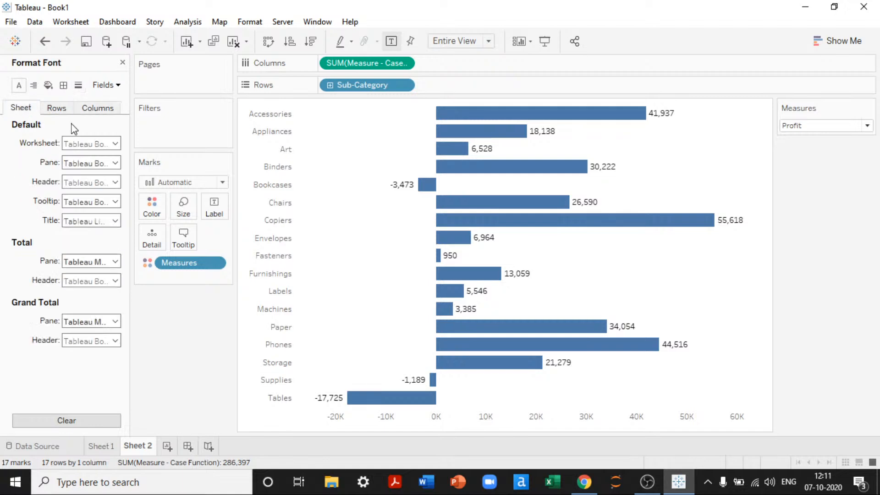
{"action": "left_click", "coordinate": [91, 143]}
{"action": "left_click", "coordinate": [111, 179]}
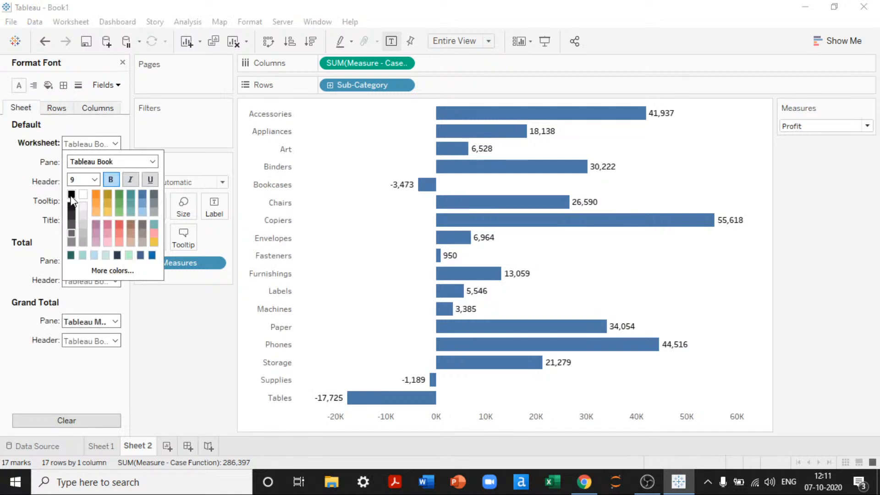
{"action": "left_click", "coordinate": [82, 182]}
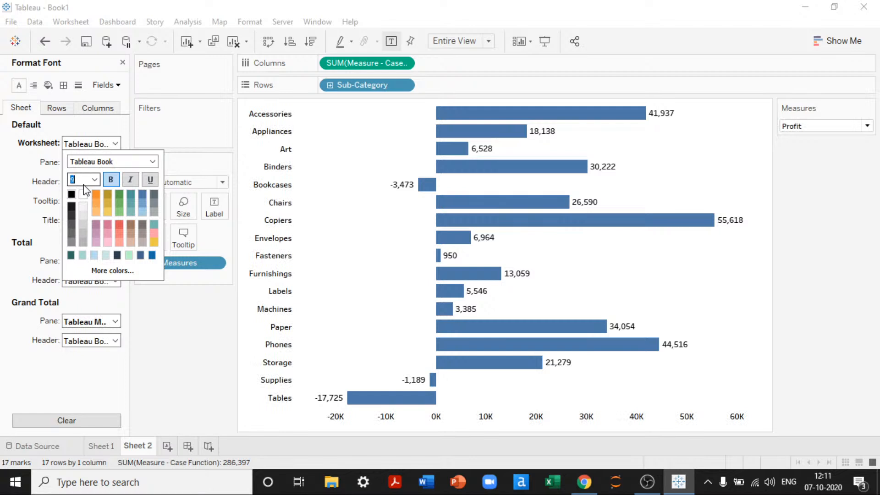
{"action": "type", "text": "8"}
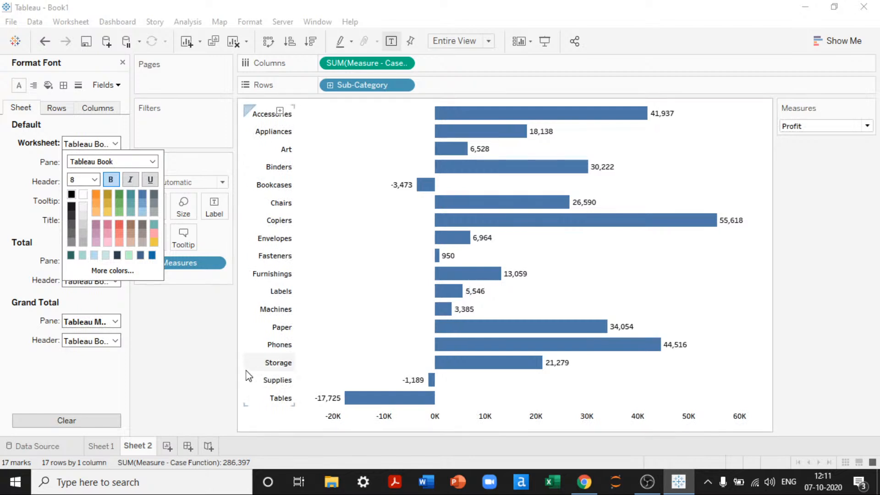
{"action": "left_click", "coordinate": [230, 377]}
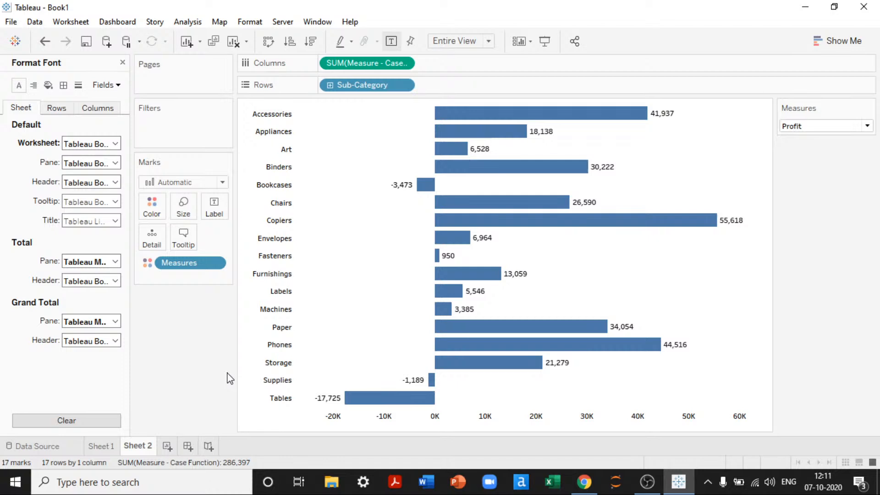
Hide the header of the chart's horizontal value axis and close the font formatting
{"action": "right_click", "coordinate": [451, 414]}
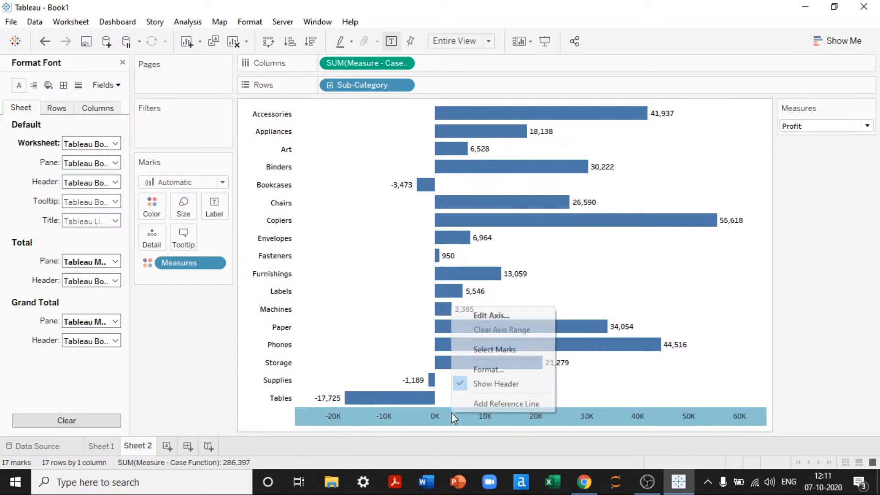
{"action": "left_click", "coordinate": [486, 385]}
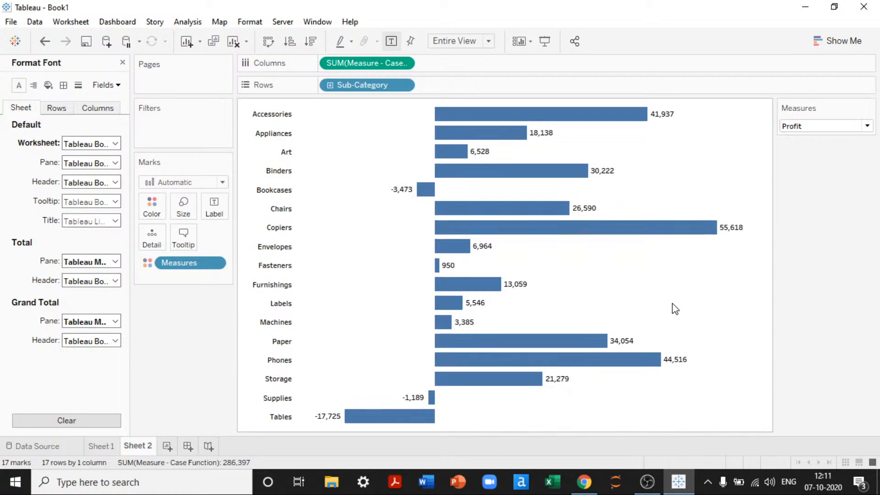
{"action": "left_click", "coordinate": [122, 62]}
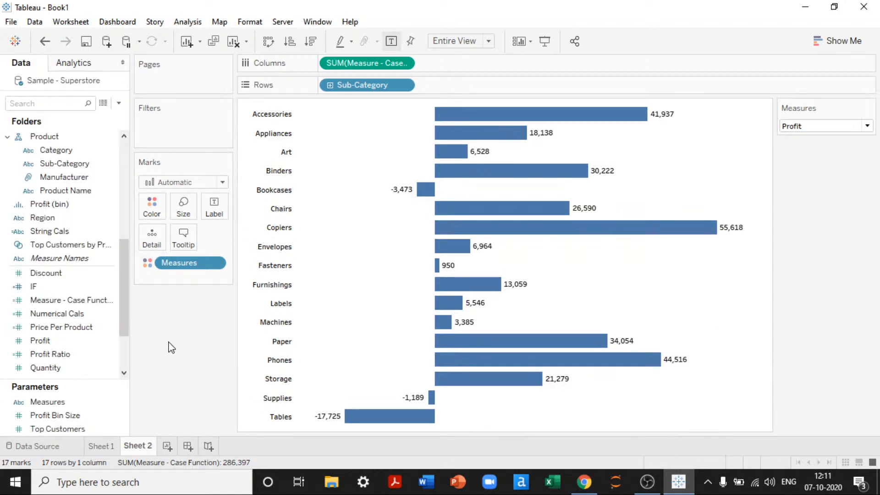
Color the Profit bars with the lightest green of the Green palette
{"action": "left_click", "coordinate": [110, 300]}
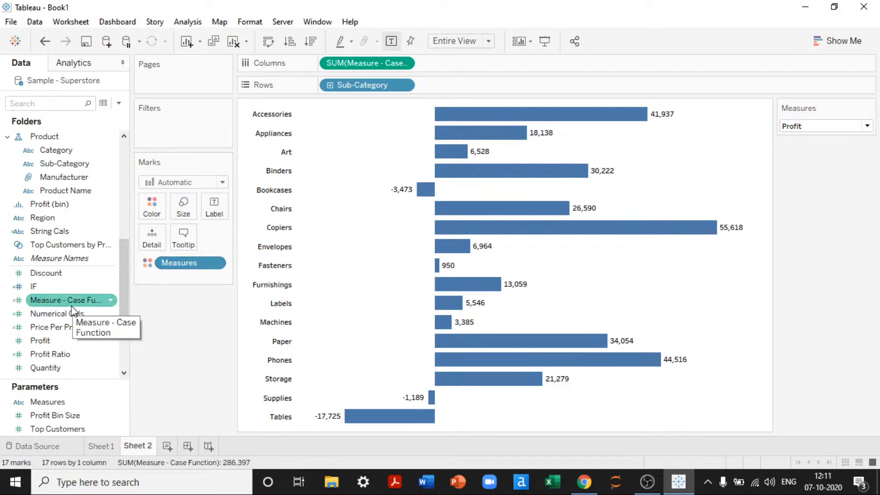
{"action": "left_click", "coordinate": [152, 212]}
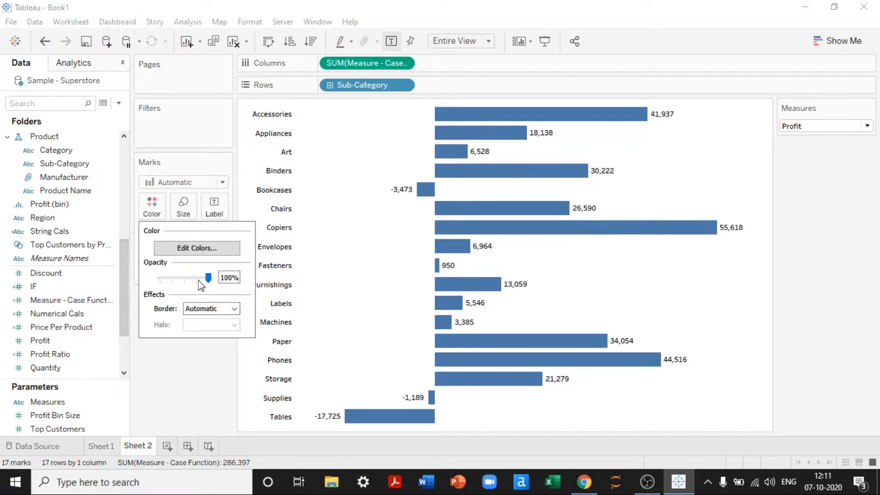
{"action": "left_click", "coordinate": [209, 251]}
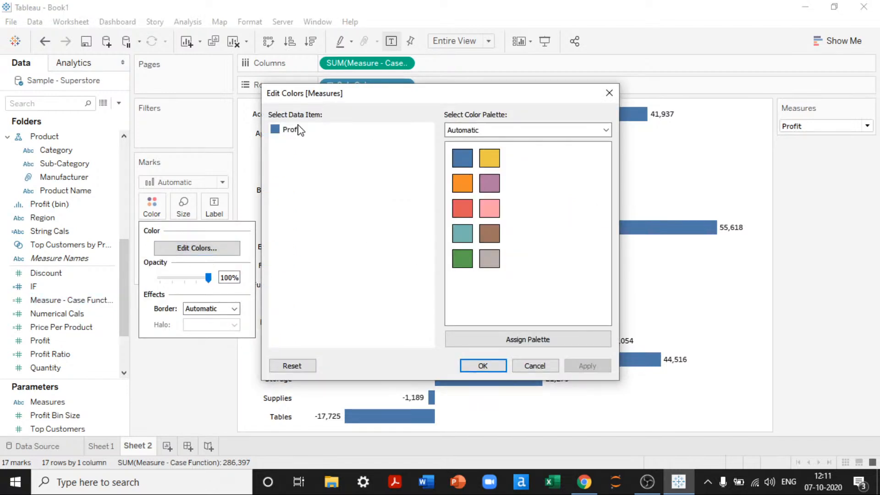
{"action": "left_click", "coordinate": [287, 132]}
{"action": "double_click", "coordinate": [275, 129]}
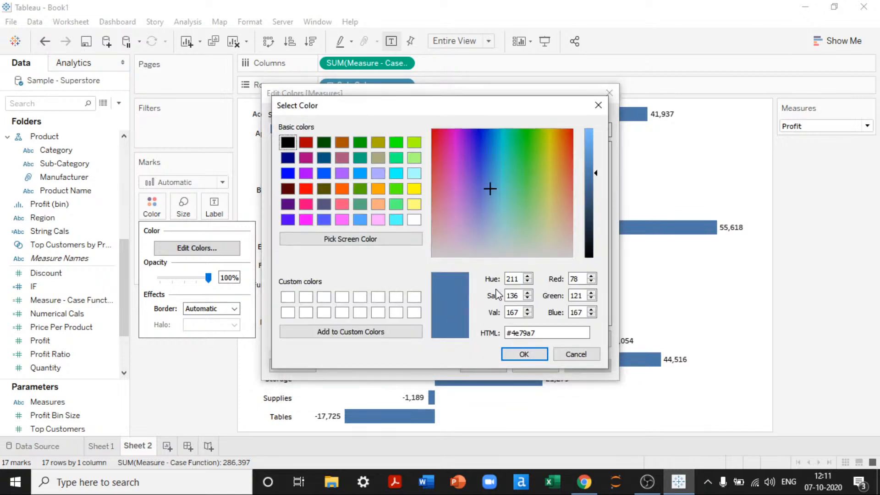
{"action": "key", "text": "Escape"}
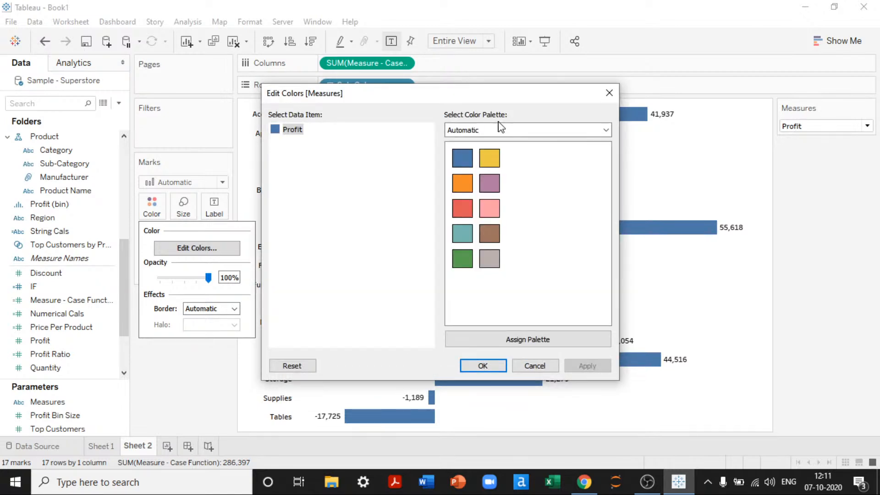
{"action": "left_click", "coordinate": [500, 130]}
{"action": "left_click", "coordinate": [472, 334]}
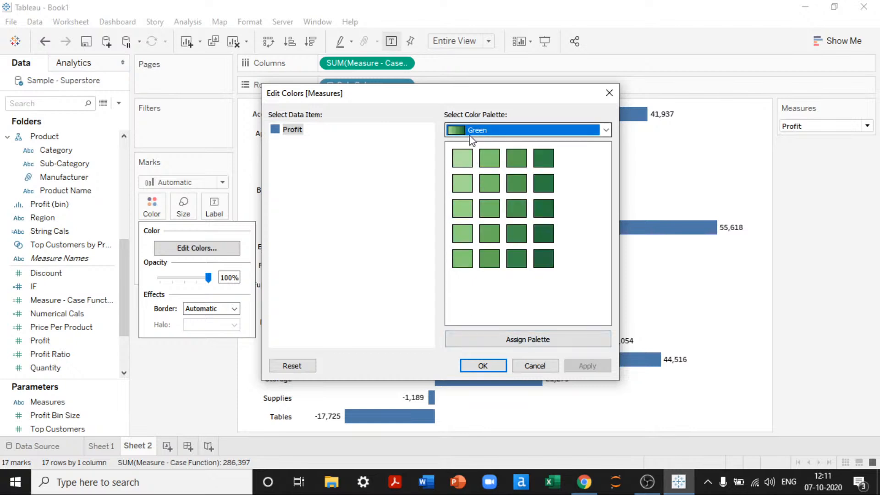
{"action": "left_click", "coordinate": [462, 158]}
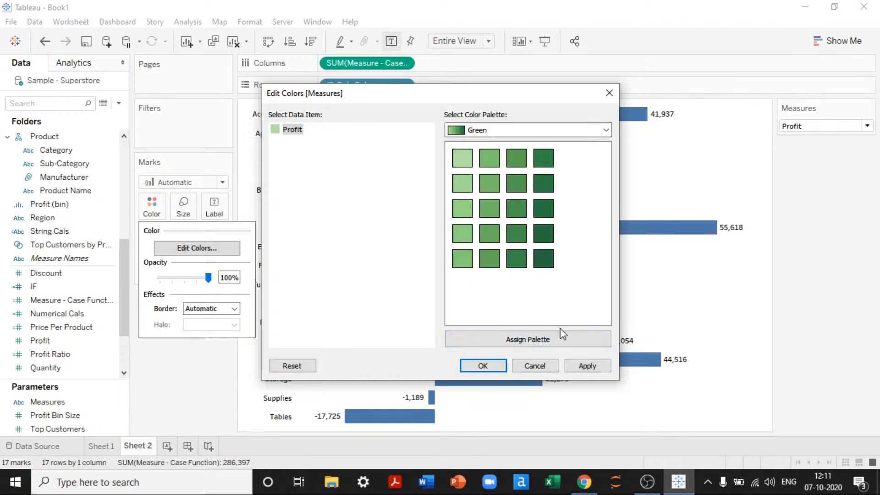
{"action": "left_click", "coordinate": [589, 367]}
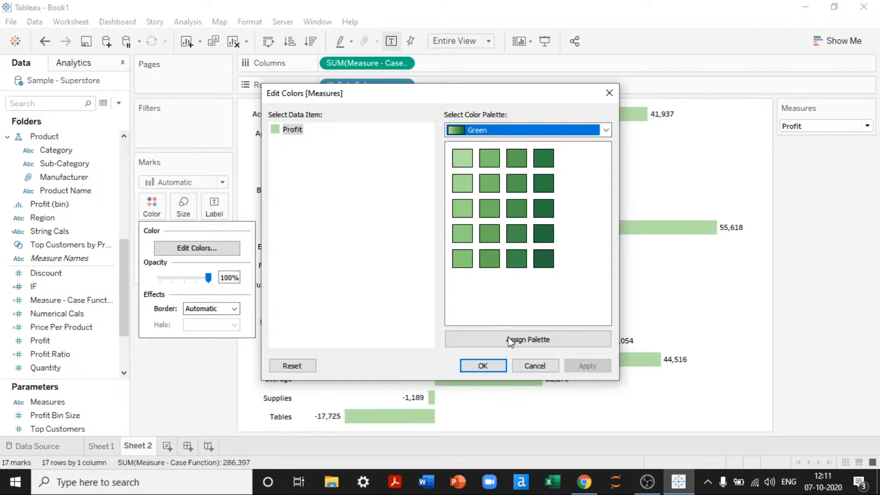
{"action": "left_click", "coordinate": [490, 368]}
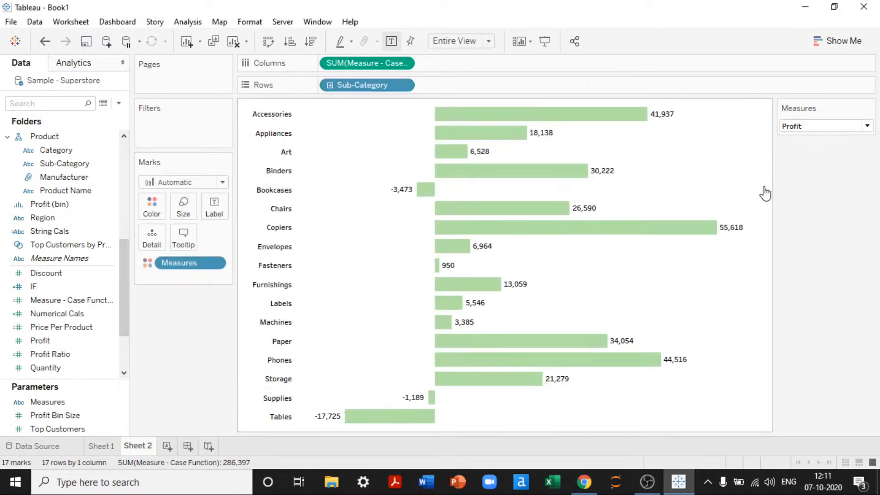
Switch the Measures parameter to Sales and color its bars with the lightest shade of the Orange palette
{"action": "left_click", "coordinate": [808, 126]}
{"action": "left_click", "coordinate": [791, 150]}
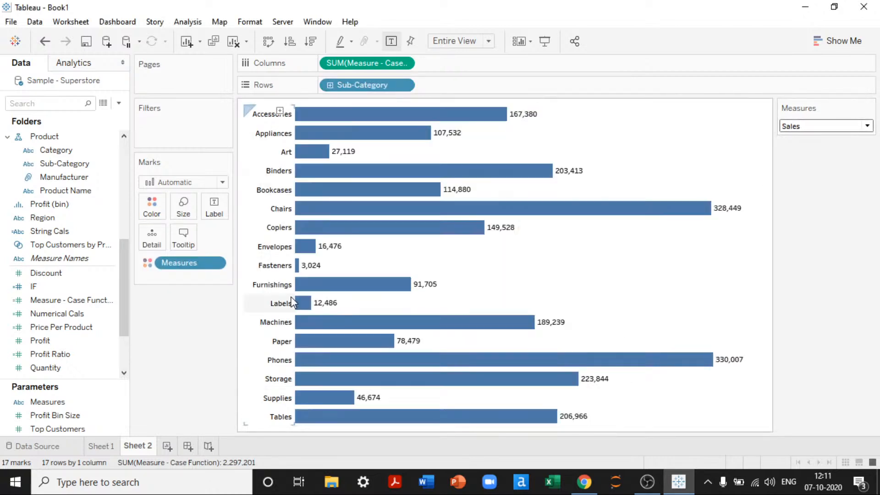
{"action": "left_click", "coordinate": [156, 222]}
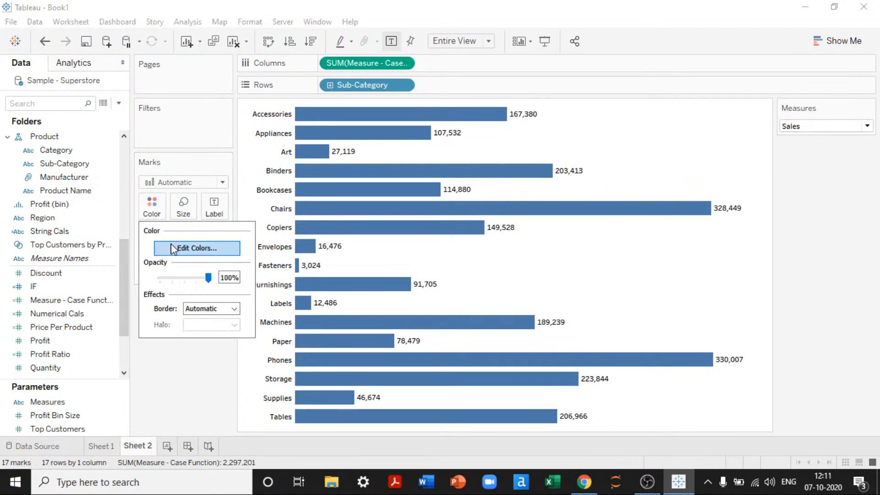
{"action": "left_click", "coordinate": [174, 248]}
{"action": "double_click", "coordinate": [288, 130]}
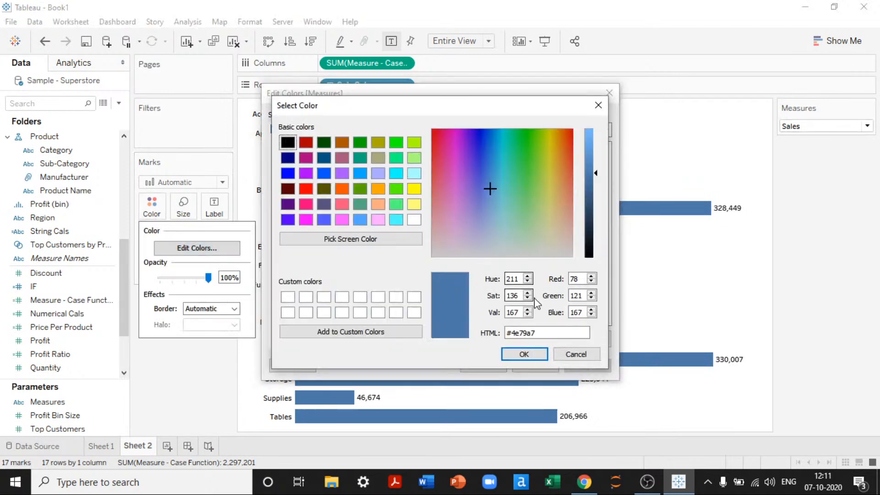
{"action": "left_click", "coordinate": [575, 354]}
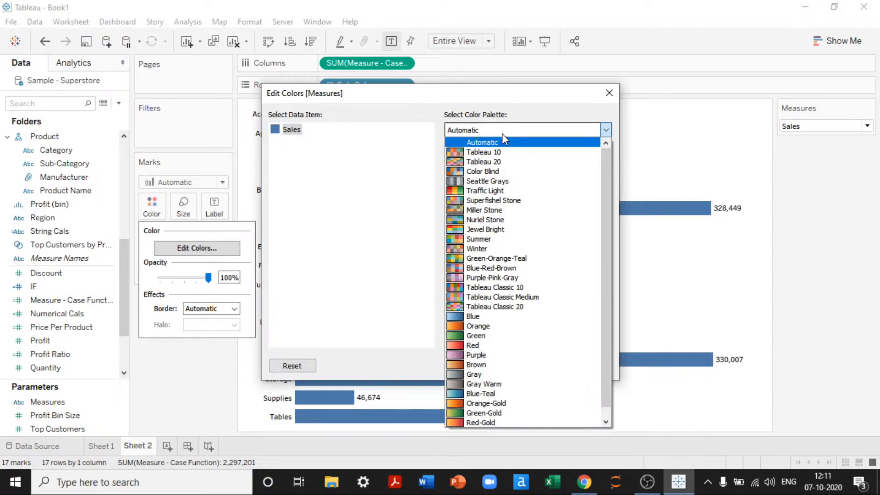
{"action": "left_click", "coordinate": [478, 326]}
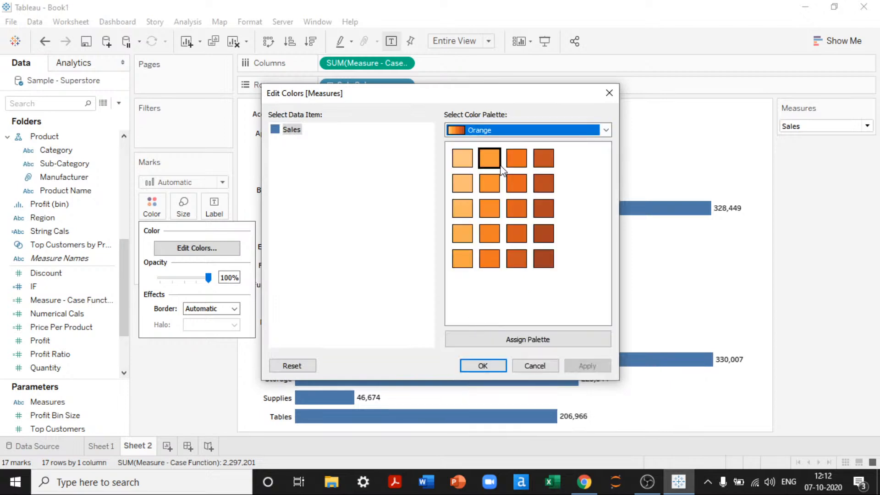
{"action": "left_click", "coordinate": [468, 167]}
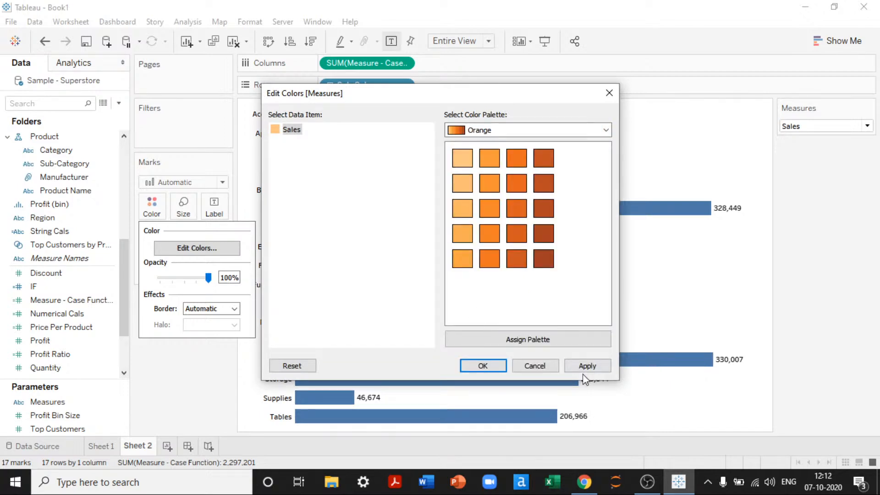
{"action": "left_click", "coordinate": [483, 366]}
Switch the Measures parameter to Quantity and color its bars with the lightest shade of the Blue-Teal palette
{"action": "left_click", "coordinate": [830, 126]}
{"action": "left_click", "coordinate": [800, 157]}
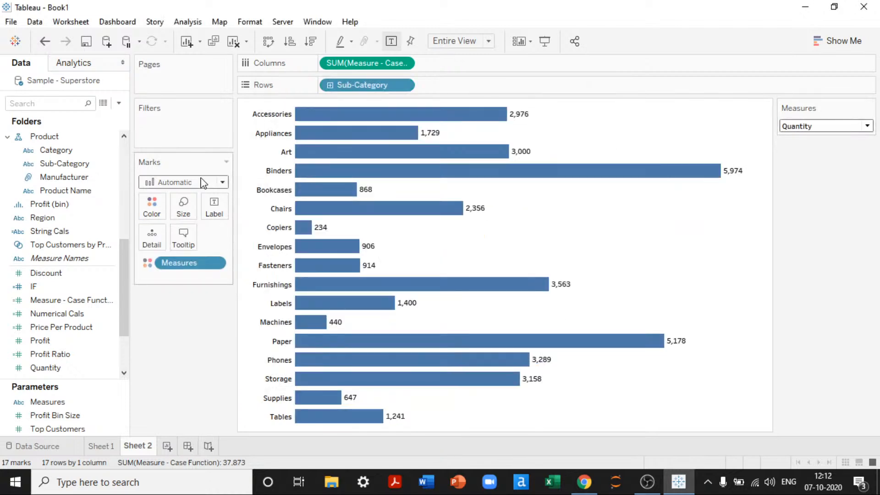
{"action": "left_click", "coordinate": [153, 212]}
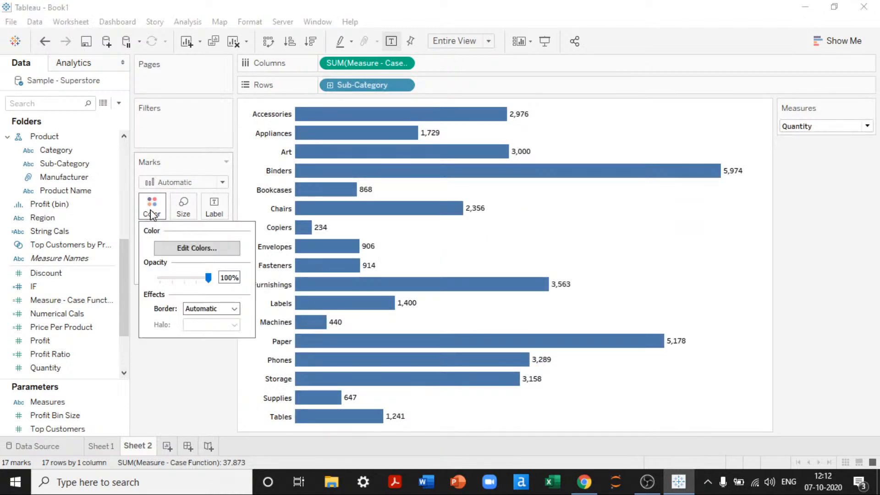
{"action": "left_click", "coordinate": [166, 252]}
{"action": "left_click", "coordinate": [606, 130]}
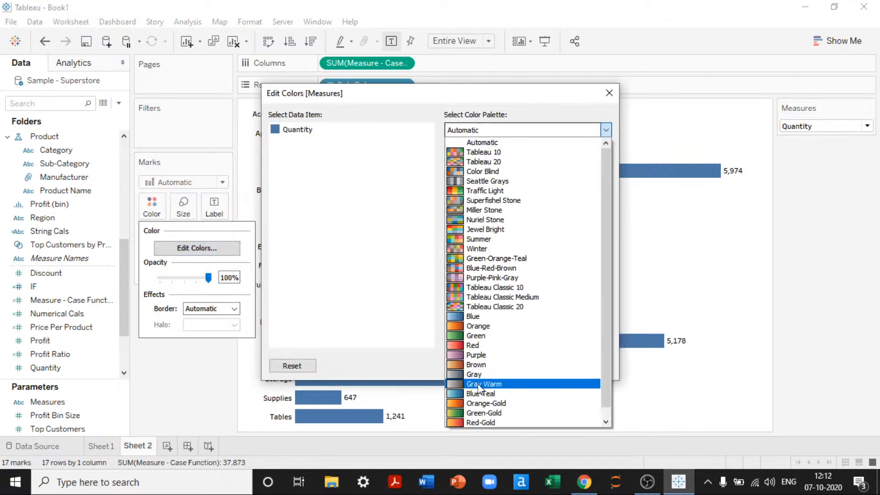
{"action": "left_click", "coordinate": [463, 392]}
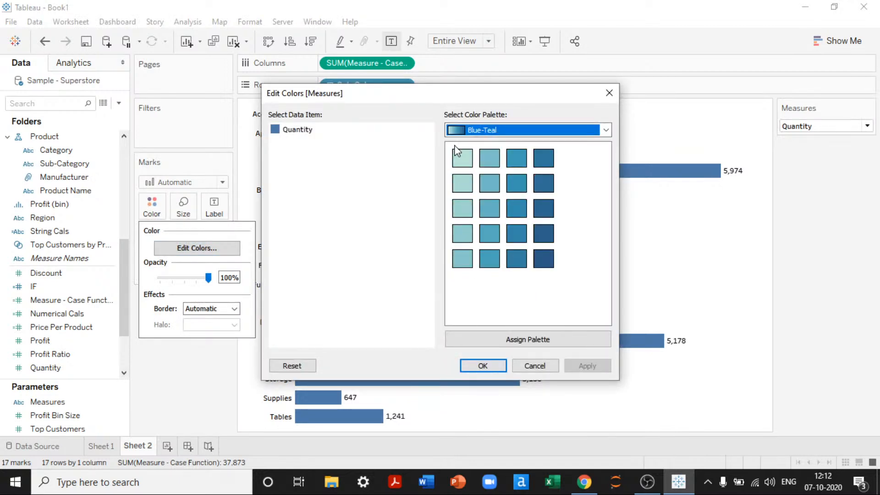
{"action": "left_click", "coordinate": [287, 129]}
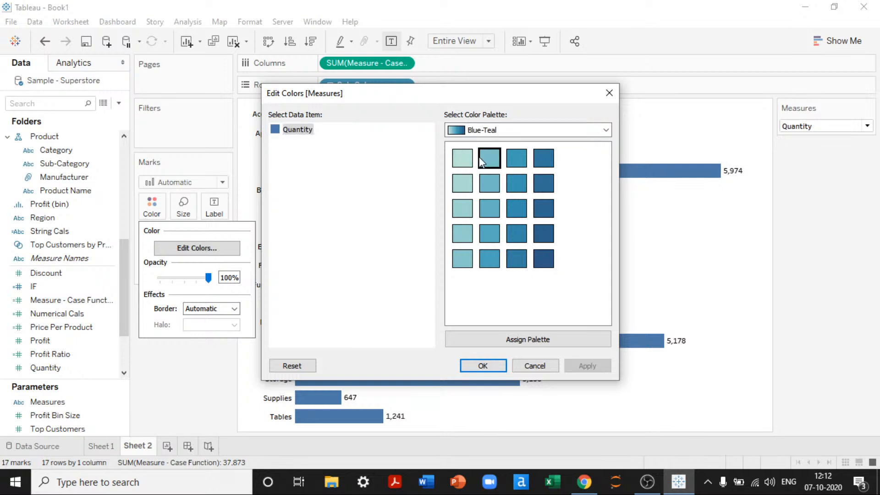
{"action": "left_click", "coordinate": [462, 163]}
{"action": "left_click", "coordinate": [586, 366]}
{"action": "left_click", "coordinate": [504, 366]}
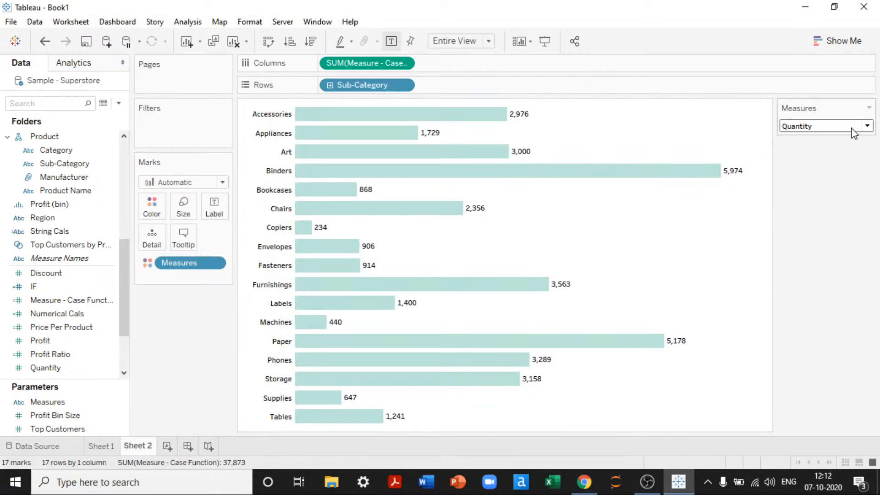
Switch the Measures parameter to Discount and color its bars with the lightest shade of the Red palette
{"action": "left_click", "coordinate": [853, 130]}
{"action": "left_click", "coordinate": [824, 166]}
{"action": "left_click", "coordinate": [163, 213]}
{"action": "left_click", "coordinate": [219, 252]}
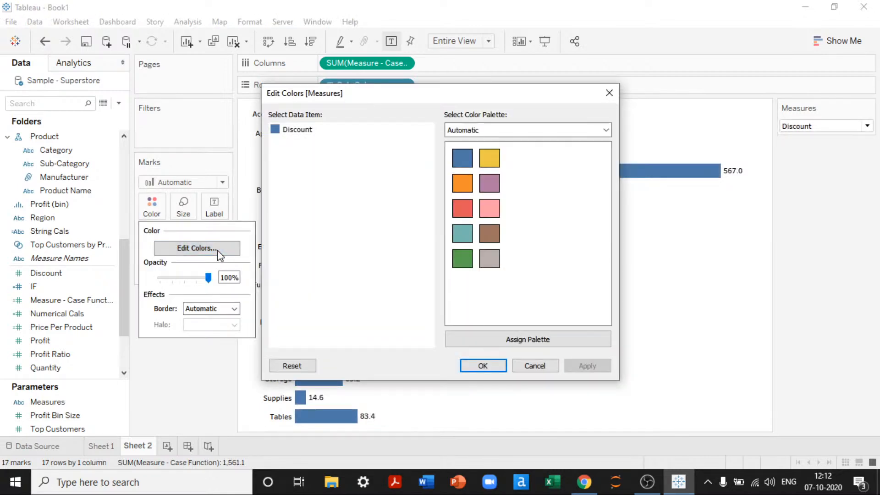
{"action": "left_click", "coordinate": [605, 130]}
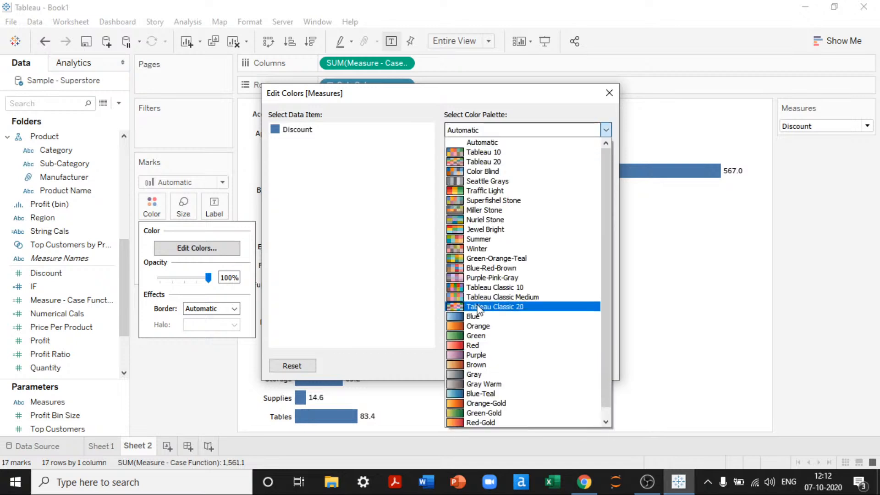
{"action": "left_click", "coordinate": [481, 346]}
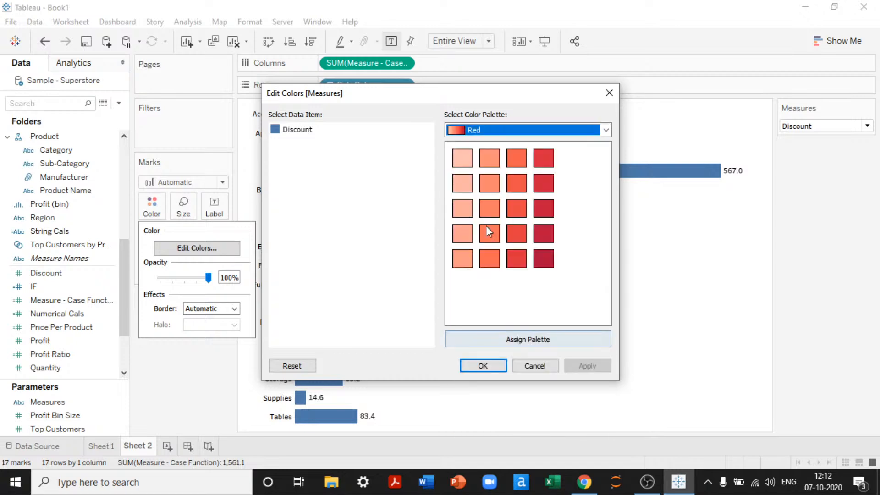
{"action": "left_click", "coordinate": [461, 156]}
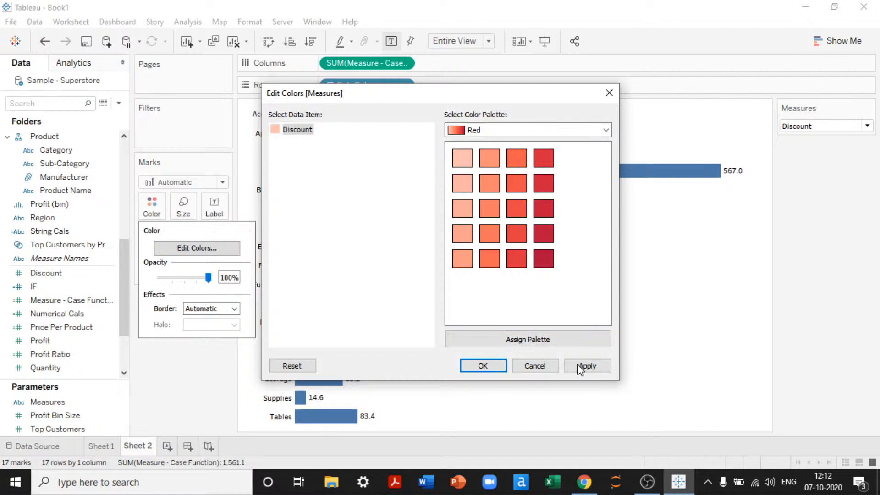
{"action": "left_click", "coordinate": [586, 365]}
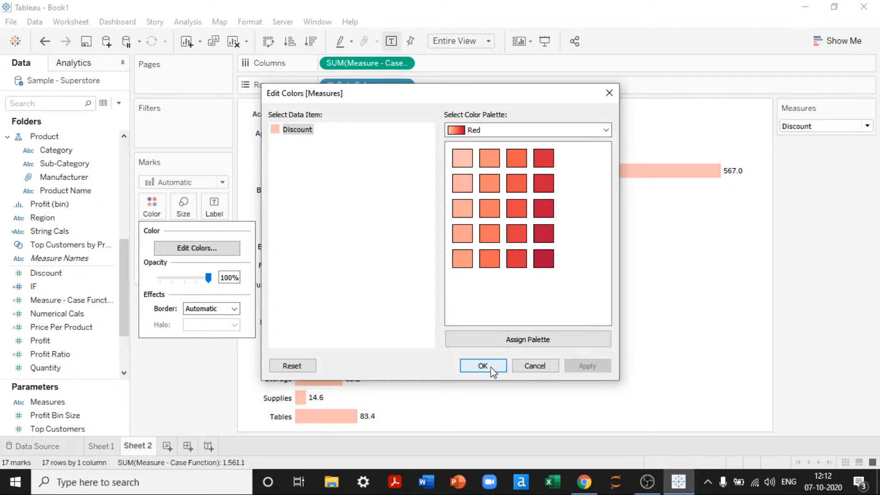
{"action": "left_click", "coordinate": [482, 366]}
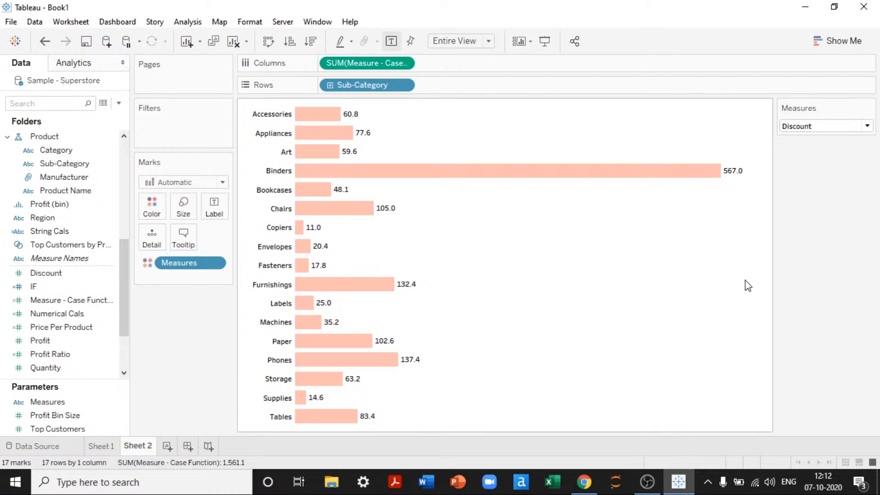
Remove all content from the bar chart's tooltip
{"action": "mouse_move", "coordinate": [733, 182]}
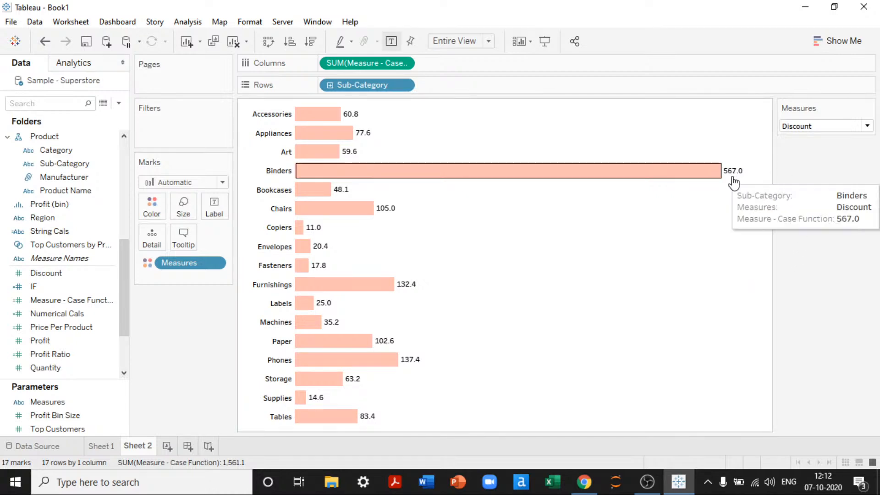
{"action": "left_click", "coordinate": [193, 241]}
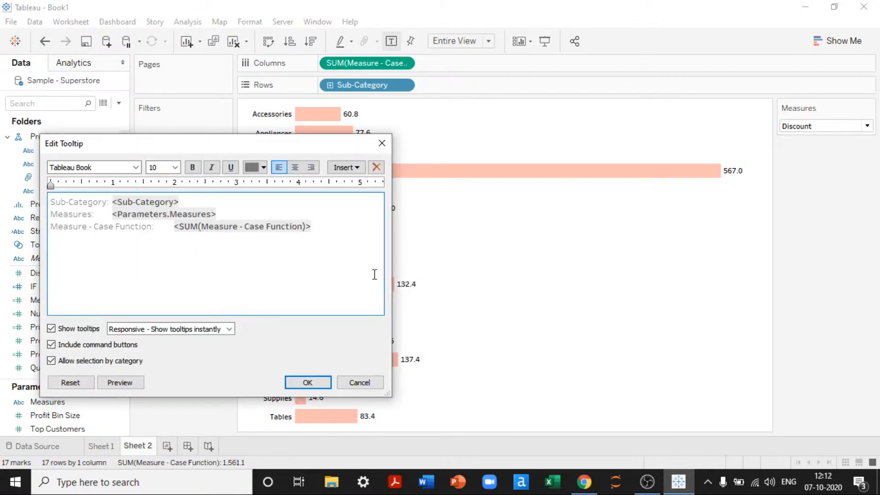
{"action": "key", "text": "ctrl+a"}
{"action": "key", "text": "Delete"}
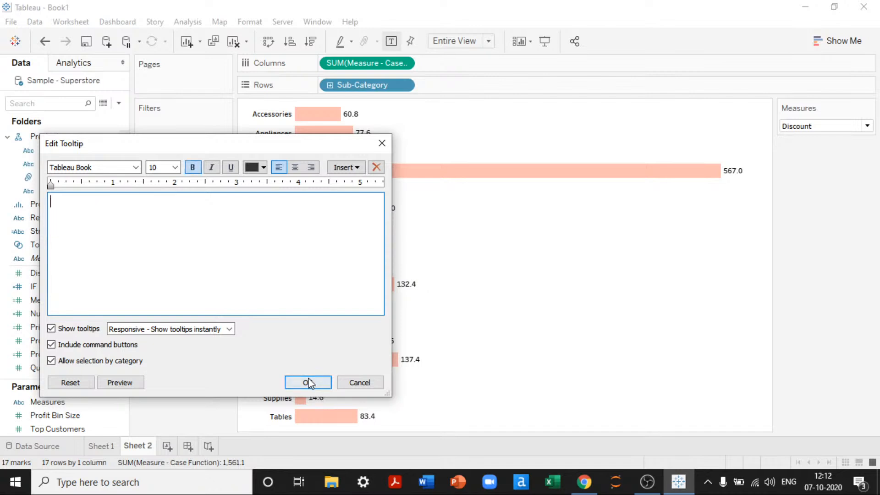
{"action": "left_click", "coordinate": [307, 382]}
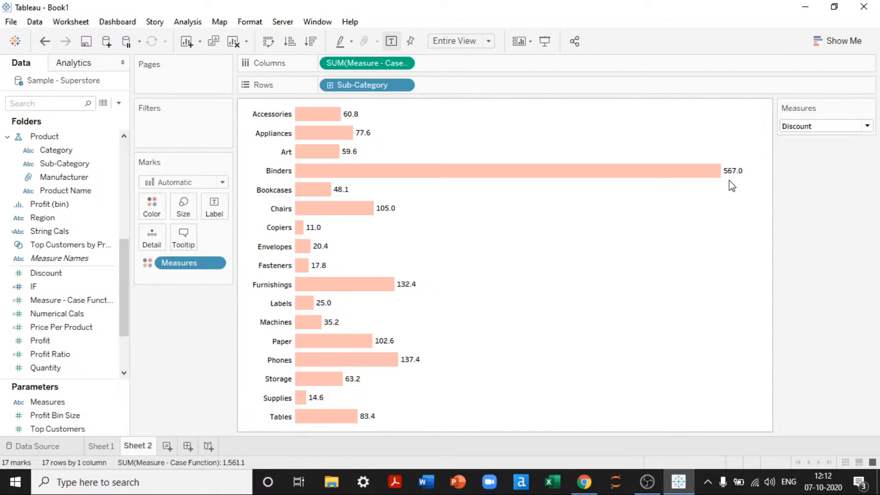
Switch the Measures parameter between Profit and Sales and back to Discount to check the bar colors and labels
{"action": "left_click", "coordinate": [827, 126]}
{"action": "left_click", "coordinate": [806, 137]}
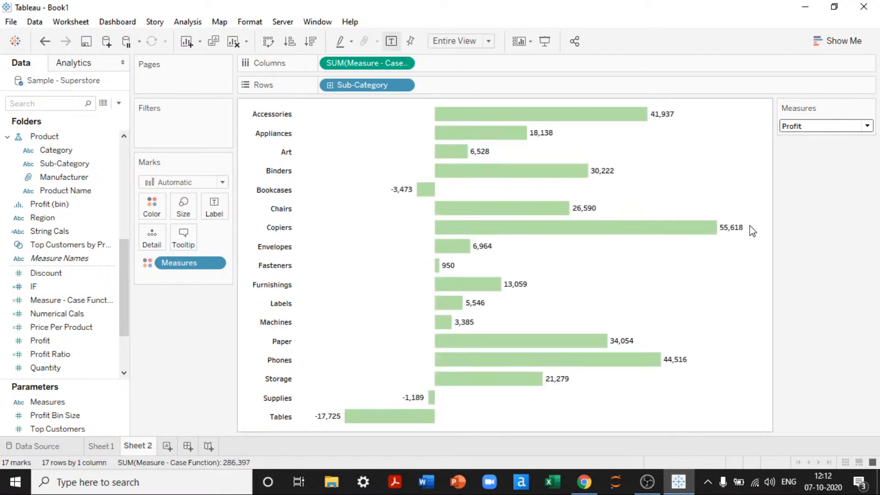
{"action": "left_click", "coordinate": [801, 124]}
{"action": "left_click", "coordinate": [796, 144]}
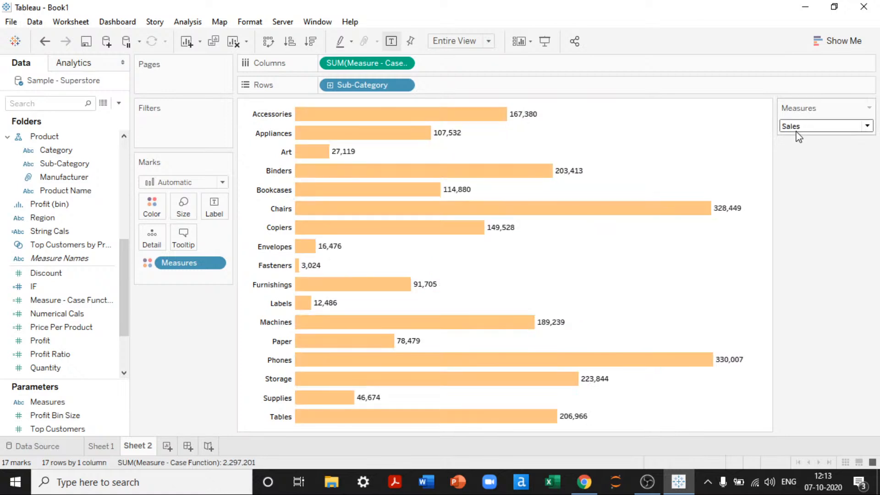
{"action": "left_click", "coordinate": [796, 130]}
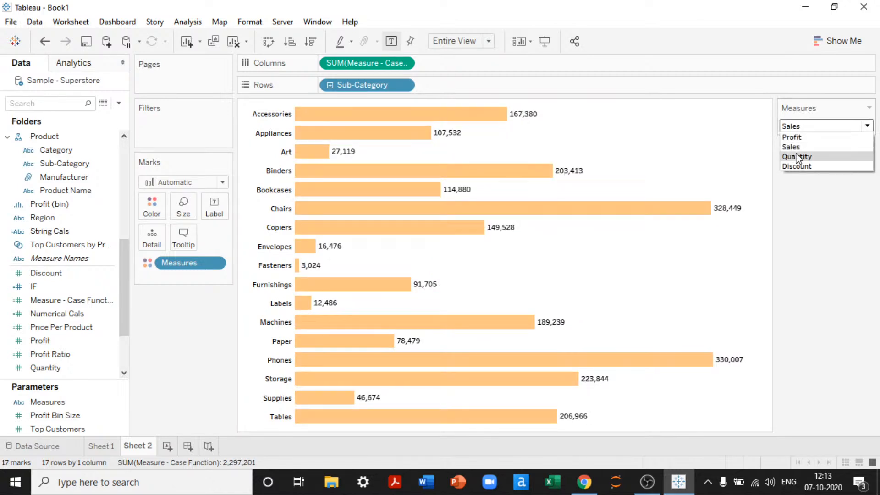
{"action": "left_click", "coordinate": [736, 357]}
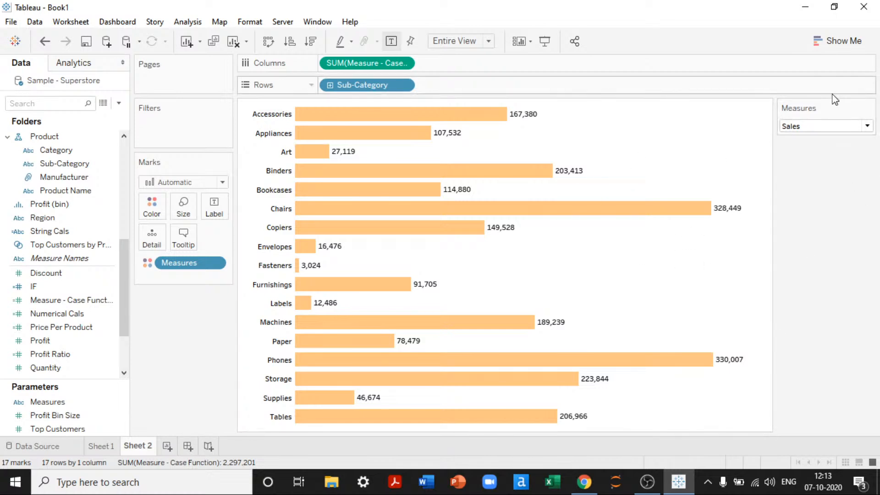
{"action": "left_click", "coordinate": [811, 126]}
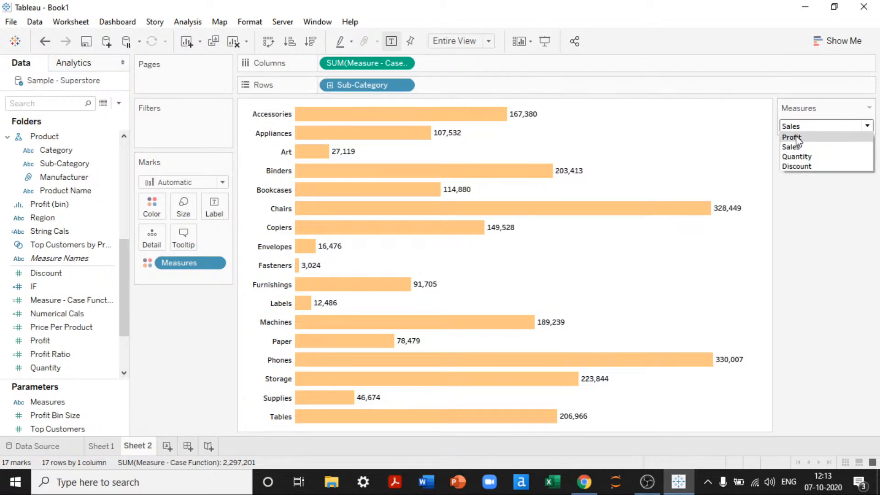
{"action": "left_click", "coordinate": [797, 137]}
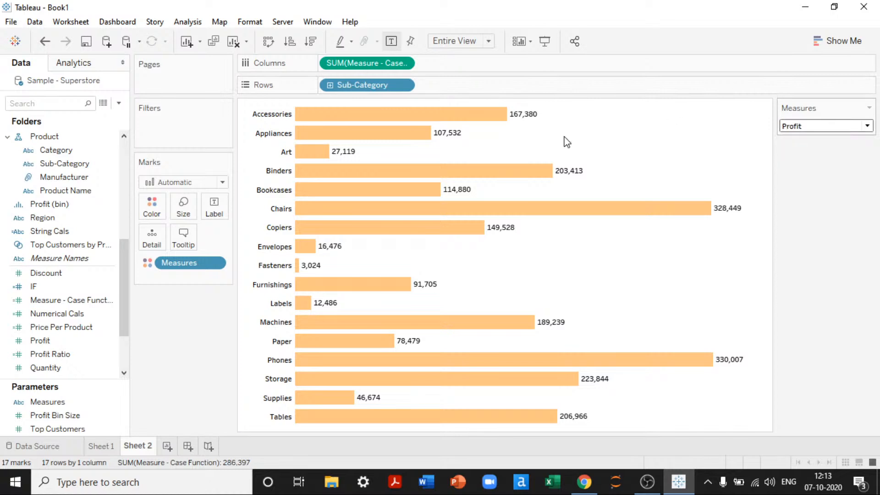
{"action": "left_click", "coordinate": [799, 125]}
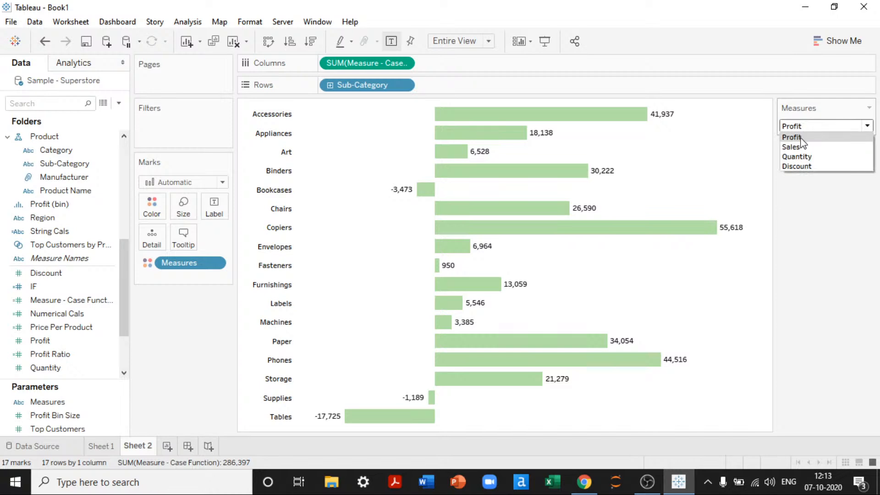
{"action": "left_click", "coordinate": [796, 166]}
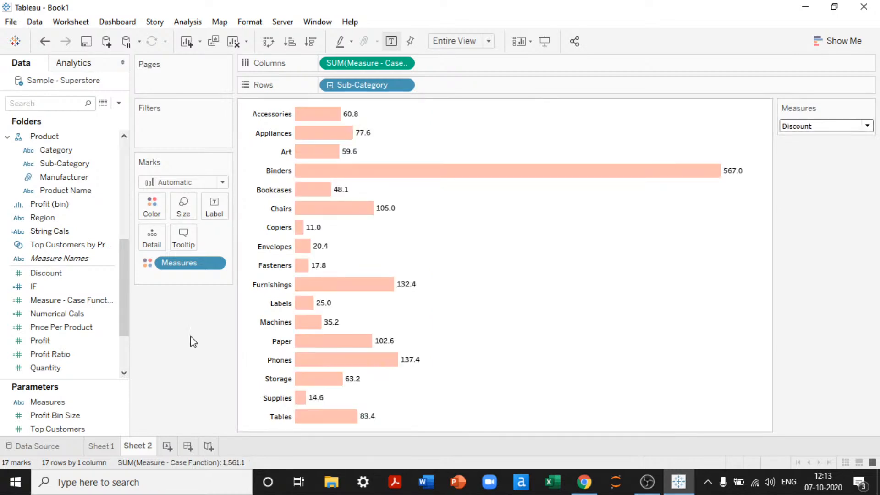
Create a new worksheet and add Sub-Category to its rows
{"action": "left_click", "coordinate": [167, 446]}
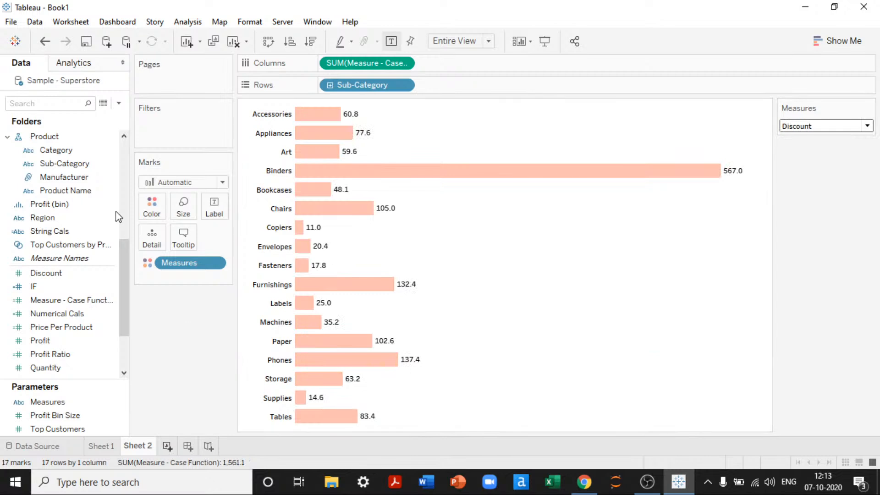
{"action": "left_click", "coordinate": [65, 180]}
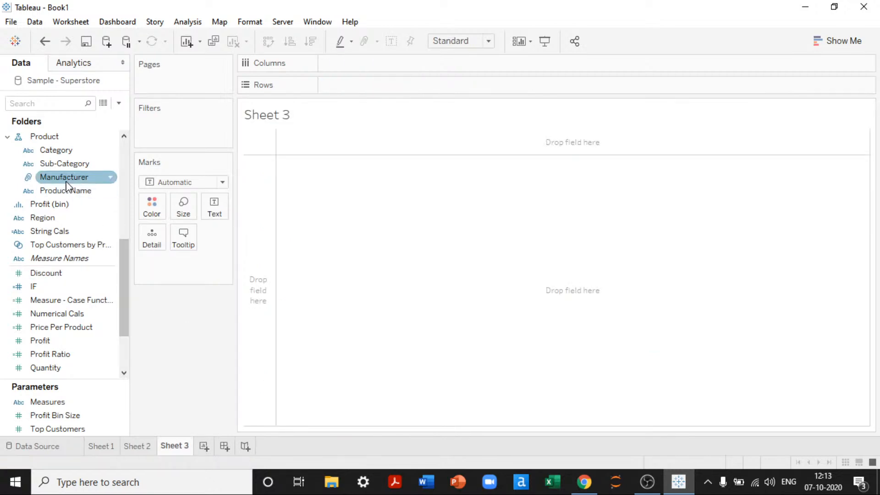
{"action": "double_click", "coordinate": [64, 164]}
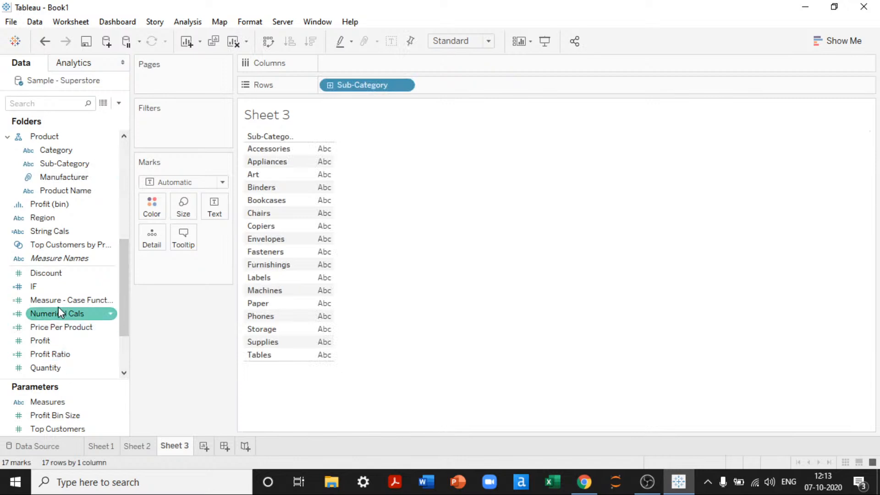
{"action": "left_click", "coordinate": [213, 322]}
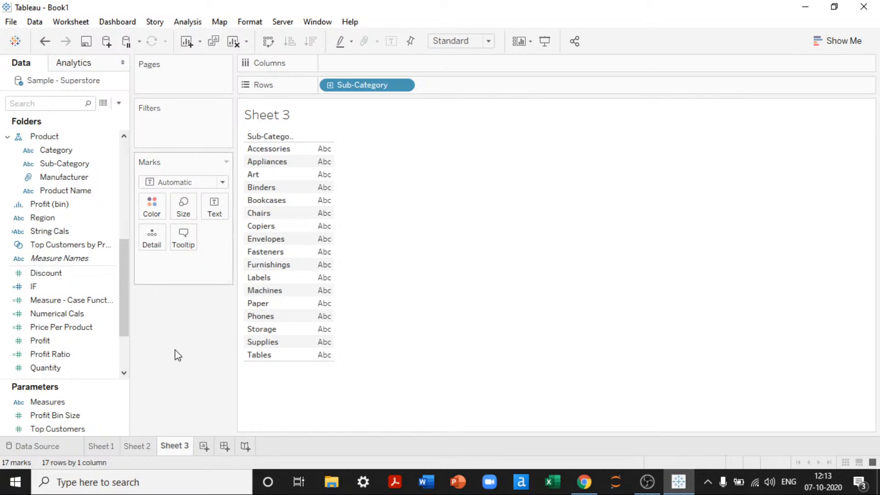
{"action": "left_click", "coordinate": [76, 190]}
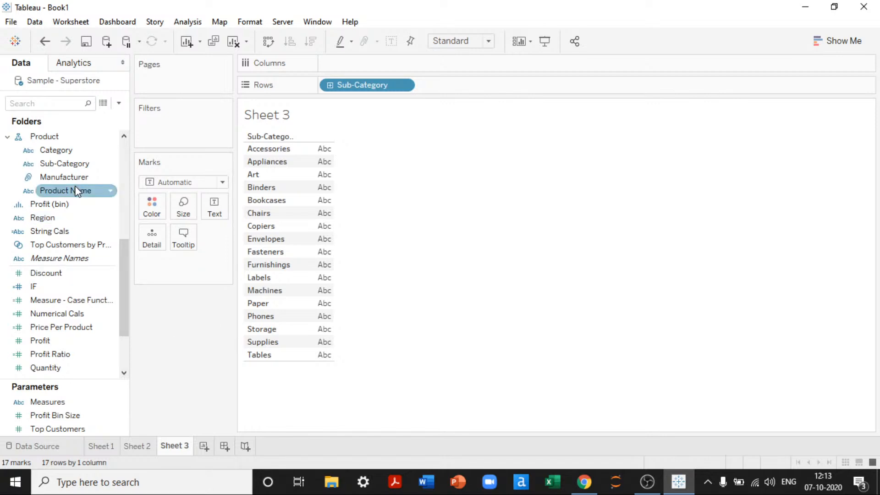
Return to Sheet 2, open the Measure - Case Function calculated field for editing and enlarge its editor window
{"action": "left_click", "coordinate": [137, 446]}
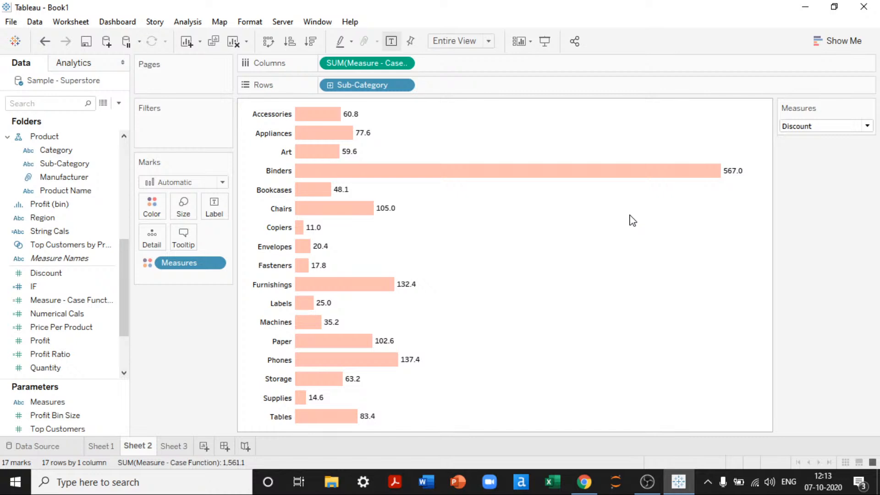
{"action": "left_click", "coordinate": [119, 103]}
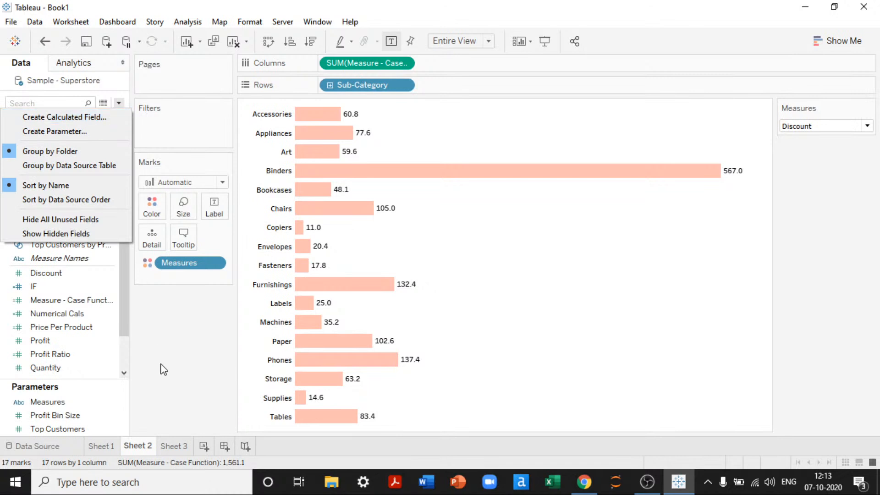
{"action": "left_click", "coordinate": [86, 316]}
{"action": "left_click", "coordinate": [84, 306]}
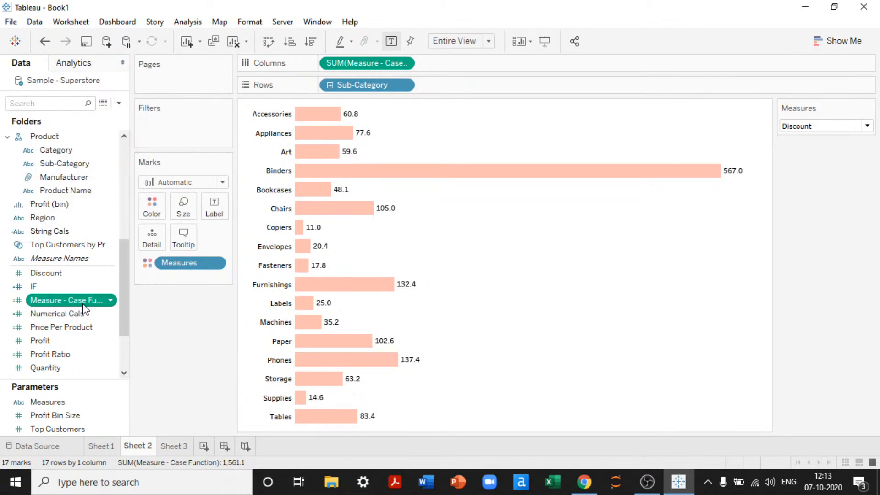
{"action": "double_click", "coordinate": [84, 306]}
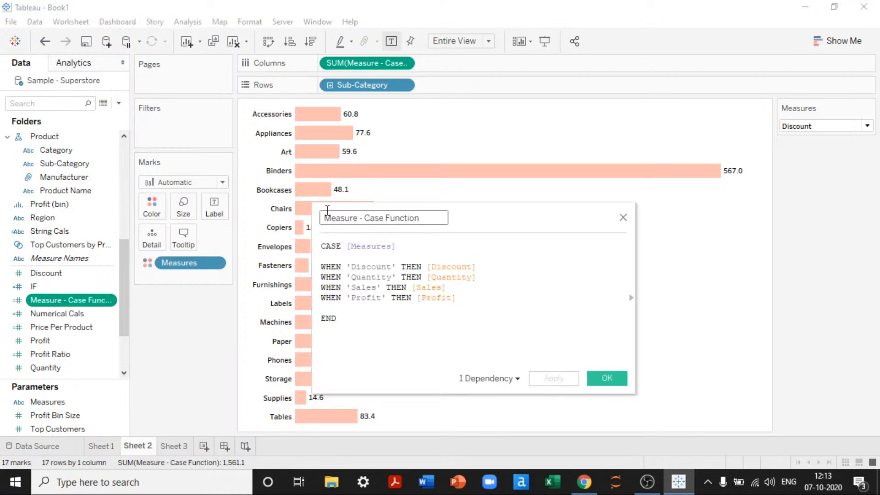
{"action": "left_click_drag", "start_coordinate": [314, 208], "coordinate": [64, 150]}
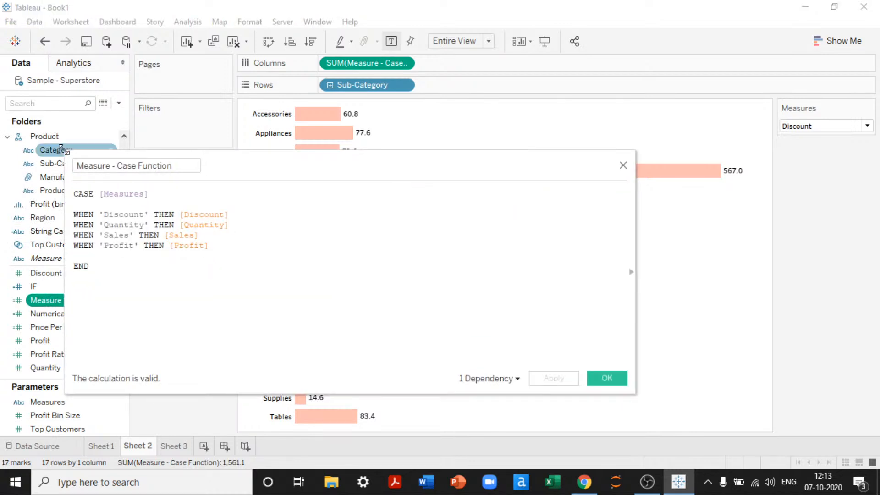
{"action": "left_click_drag", "start_coordinate": [233, 166], "coordinate": [428, 202]}
Wrap the [Discount] result of the CASE formula in str() to convert it to text
{"action": "left_click", "coordinate": [364, 217]}
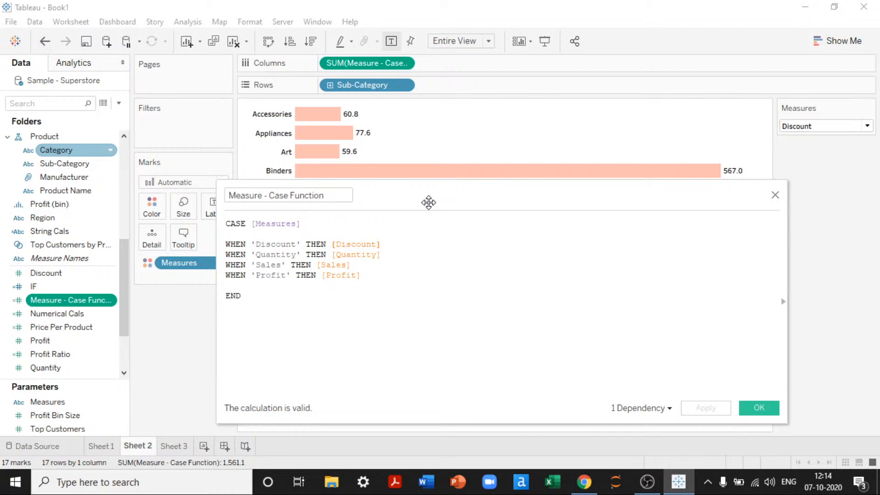
{"action": "type", "text": "str("}
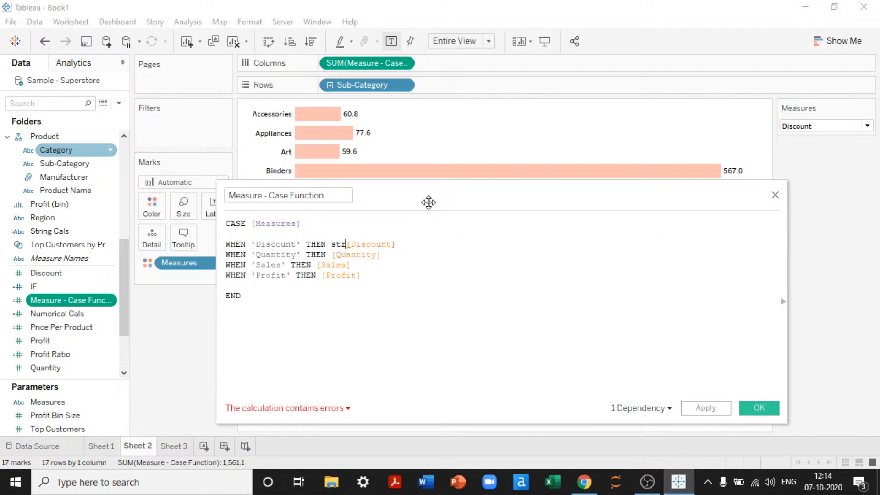
{"action": "key", "text": "End"}
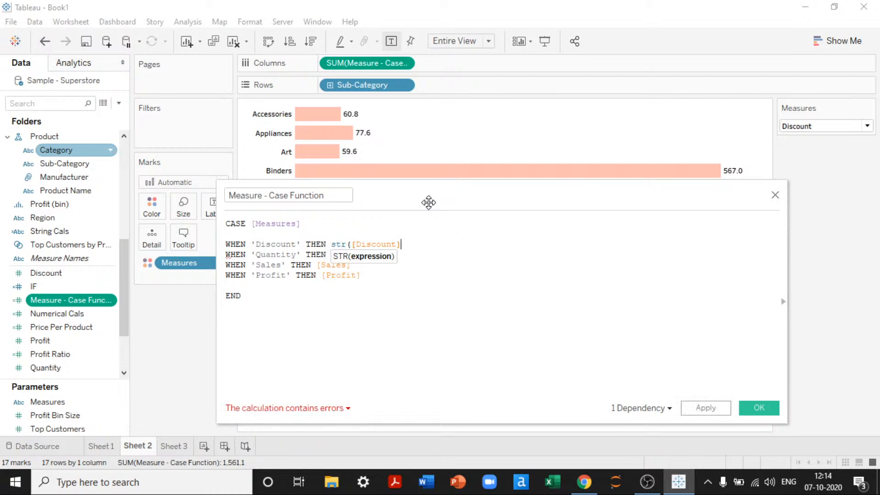
{"action": "type", "text": ")"}
{"action": "key", "text": "ctrl+Left"}
{"action": "key", "text": "ctrl+Left"}
{"action": "type", "text": "s"}
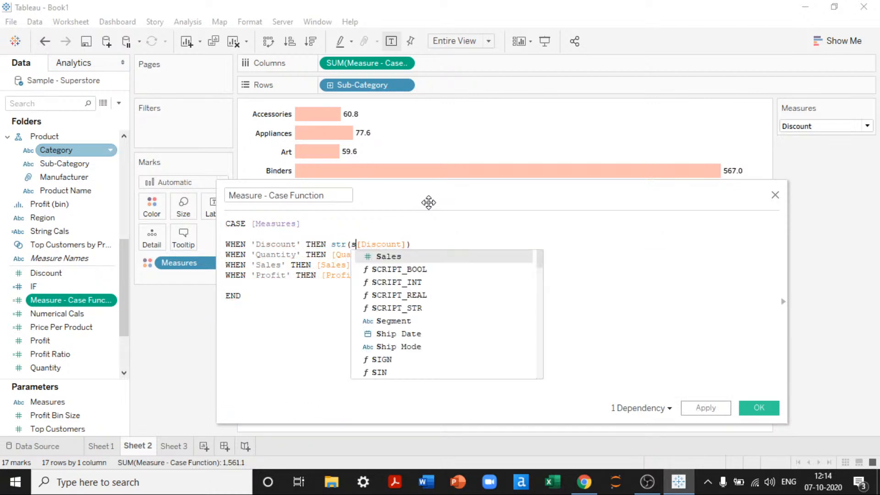
{"action": "key", "text": "BackSpace"}
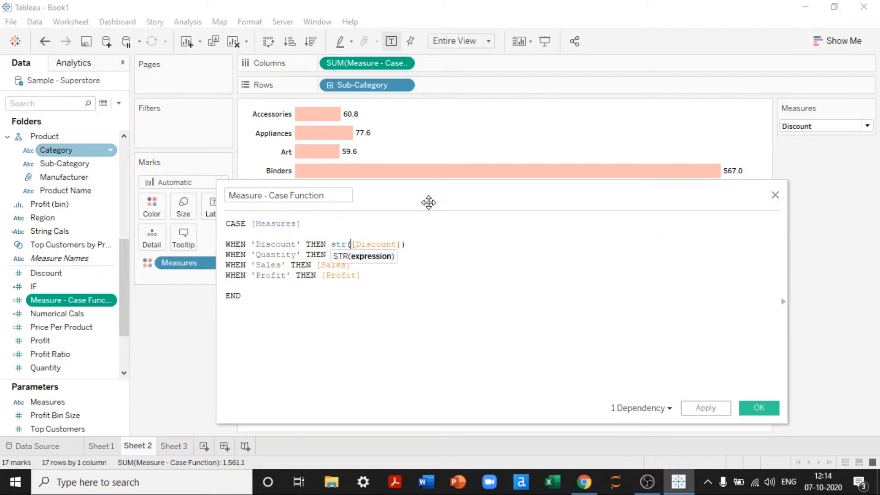
Round [Discount] to 1 decimal inside str() and append a percent sign, giving str(ROUND([Discount],1)) + '%'
{"action": "type", "text": "ROUND("}
{"action": "key", "text": "Right"}
{"action": "key", "text": "ctrl+Right"}
{"action": "key", "text": "Right"}
{"action": "type", "text": ",1"}
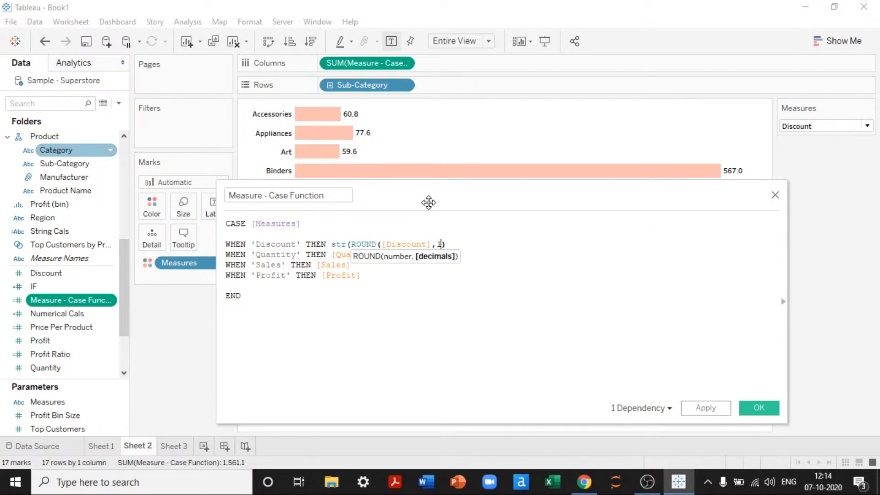
{"action": "key", "text": "Right"}
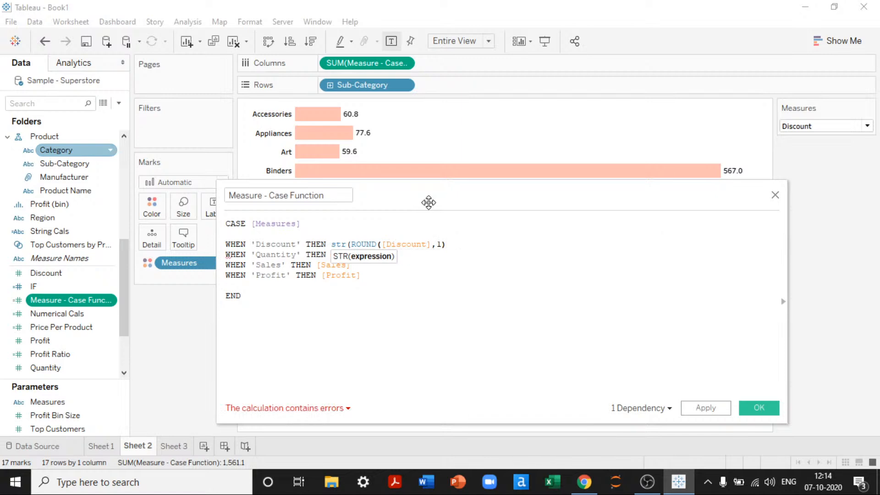
{"action": "type", "text": ")"}
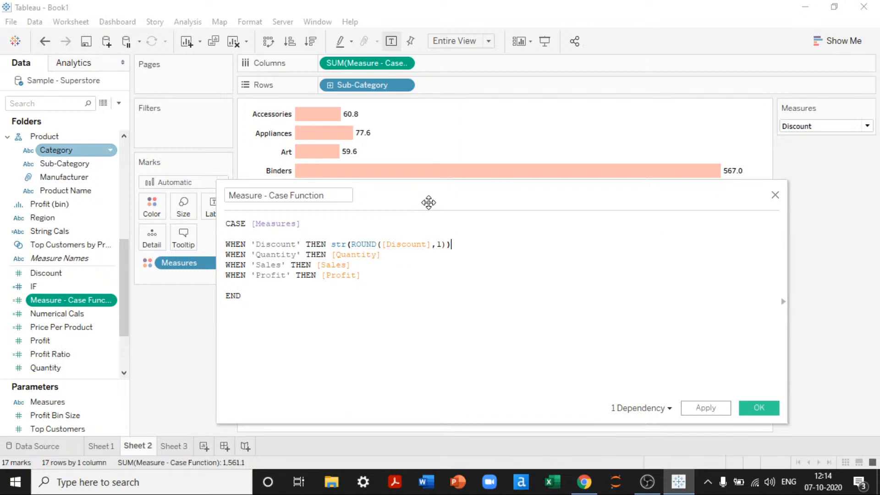
{"action": "type", "text": " + '%'"}
Divide the [Quantity] result in the Quantity branch of the CASE formula by 1000
{"action": "key", "text": "Down"}
{"action": "key", "text": "Left"}
{"action": "key", "text": "Left"}
{"action": "key", "text": "Left"}
{"action": "key", "text": "Left"}
{"action": "key", "text": "Left"}
{"action": "key", "text": "Left"}
{"action": "key", "text": "Left"}
{"action": "key", "text": "Left"}
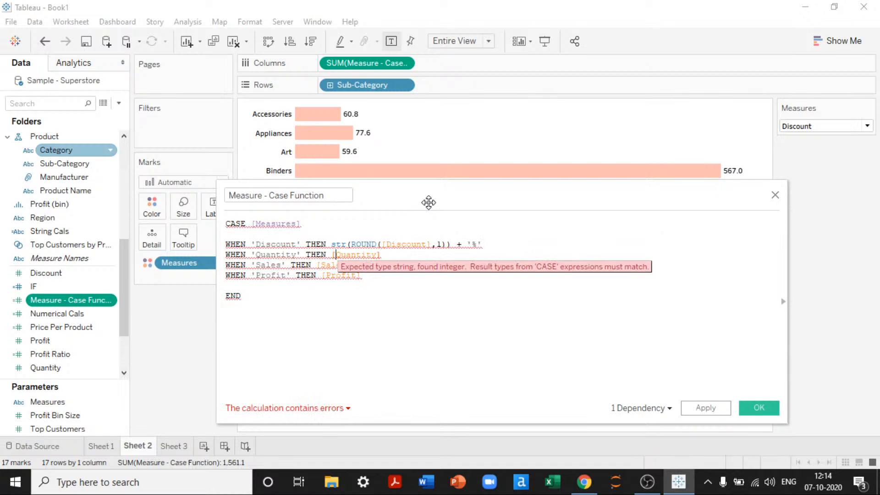
{"action": "type", "text": "r"}
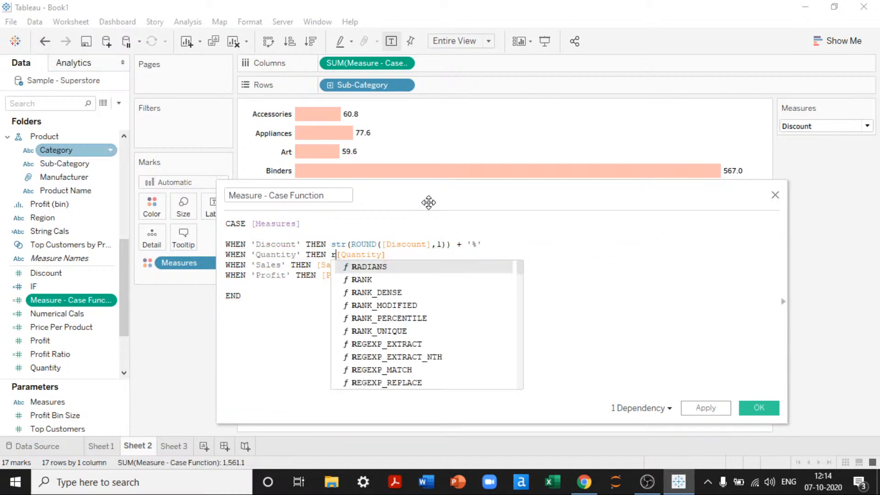
{"action": "key", "text": "BackSpace"}
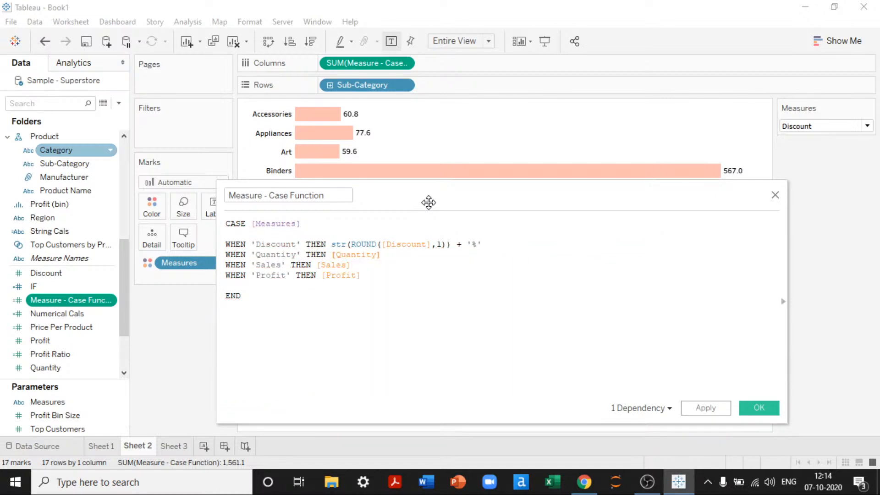
{"action": "key", "text": "End"}
{"action": "type", "text": "/1000"}
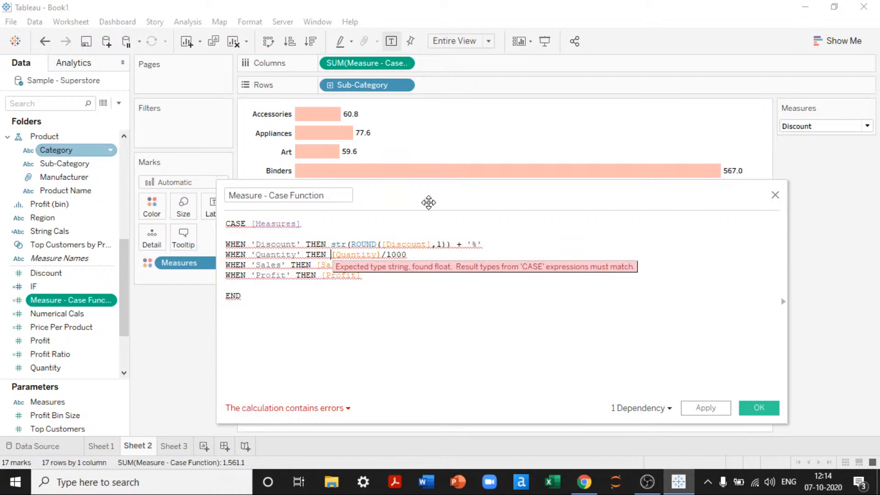
Wrap the Quantity result in STR() to convert it to text, giving STR([Quantity]/1000)
{"action": "type", "text": "STR("}
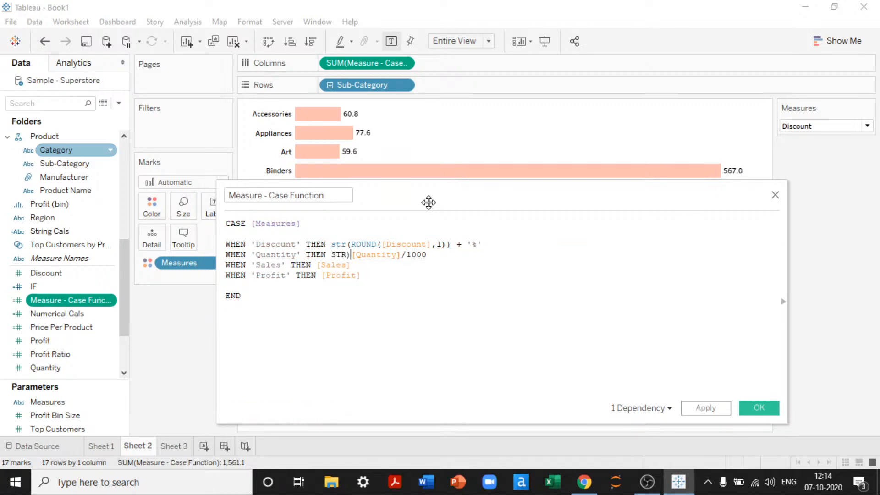
{"action": "key", "text": "ctrl+Right"}
{"action": "key", "text": "ctrl+Right"}
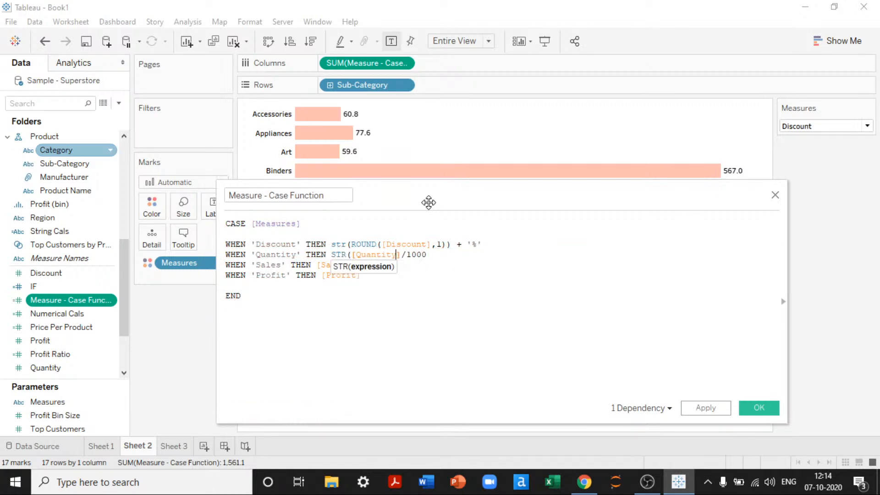
{"action": "key", "text": "ctrl+Right"}
{"action": "key", "text": "ctrl+Right"}
{"action": "type", "text": ")"}
{"action": "key", "text": "Down"}
{"action": "key", "text": "ctrl+Left"}
{"action": "key", "text": "ctrl+Left"}
{"action": "key", "text": "ctrl+Left"}
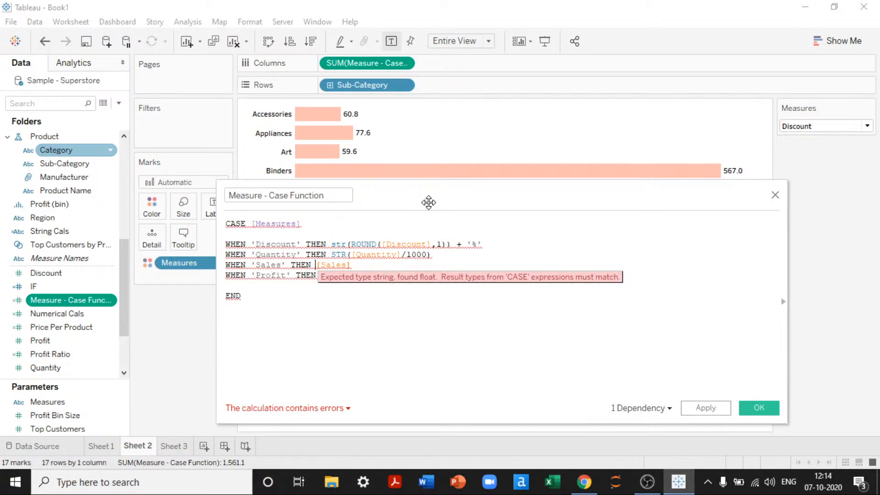
Wrap the rounded discount in SUM() so the Discount branch returns str(SUM(ROUND([Discount],1))) + '%'
{"action": "left_click", "coordinate": [352, 244]}
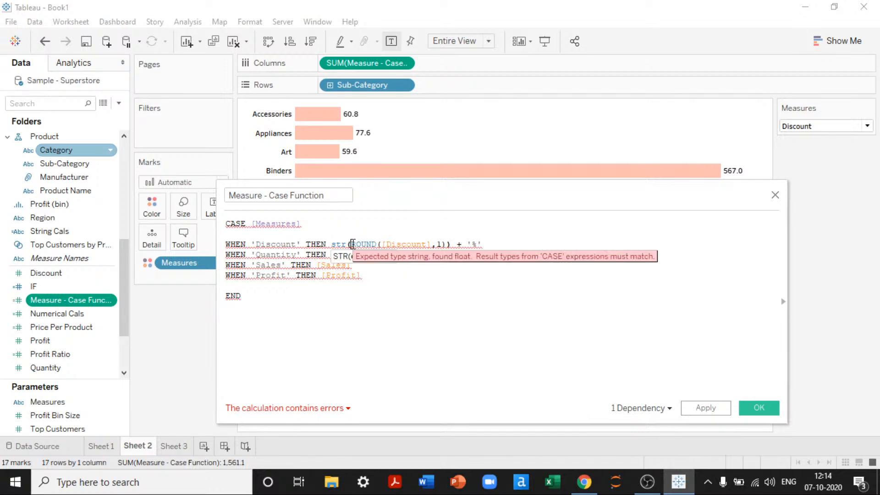
{"action": "key", "text": "Delete"}
{"action": "key", "text": "Delete"}
{"action": "key", "text": "Delete"}
{"action": "key", "text": "Delete"}
{"action": "key", "text": "Delete"}
{"action": "type", "text": "SUM("}
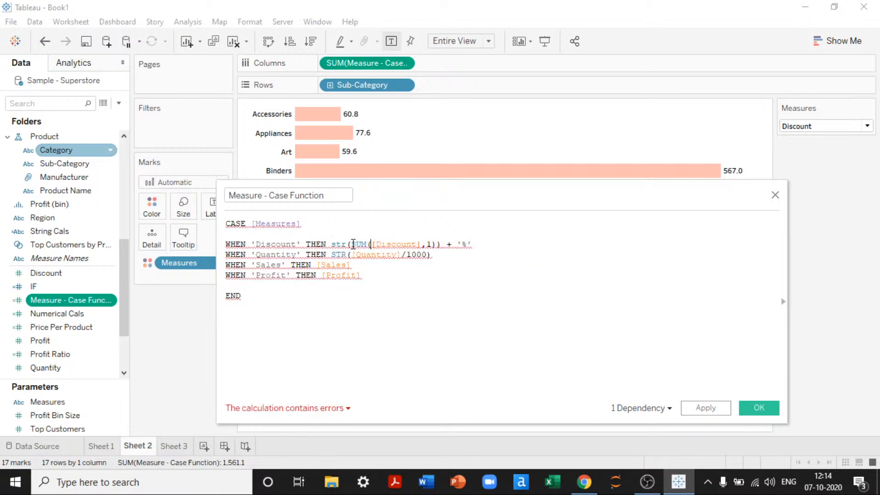
{"action": "type", "text": "ROUND("}
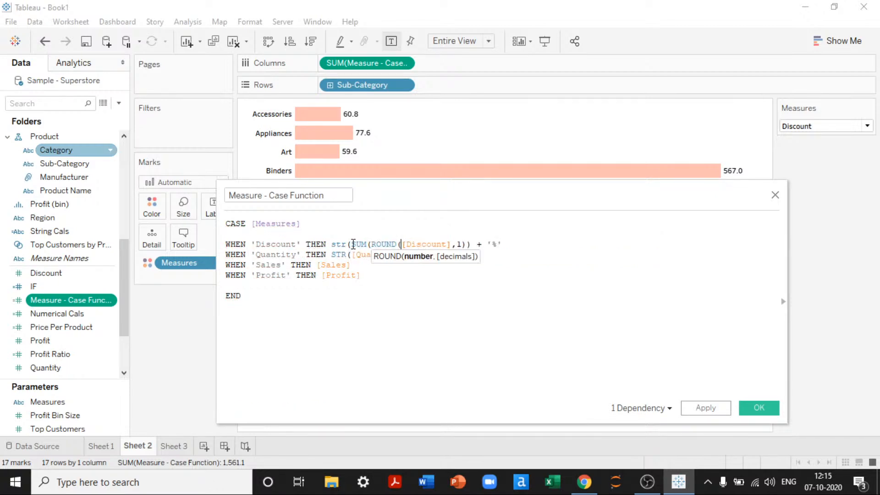
{"action": "key", "text": "Right"}
{"action": "key", "text": "Right"}
{"action": "key", "text": "Right"}
{"action": "key", "text": "Right"}
{"action": "key", "text": "Right"}
{"action": "key", "text": "Right"}
{"action": "key", "text": "Right"}
{"action": "key", "text": "Right"}
{"action": "key", "text": "Right"}
{"action": "key", "text": "Right"}
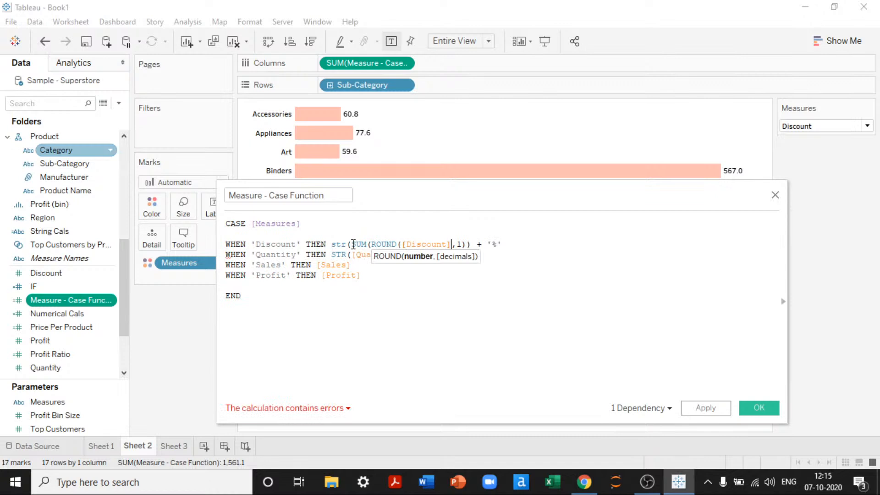
{"action": "type", "text": ")"}
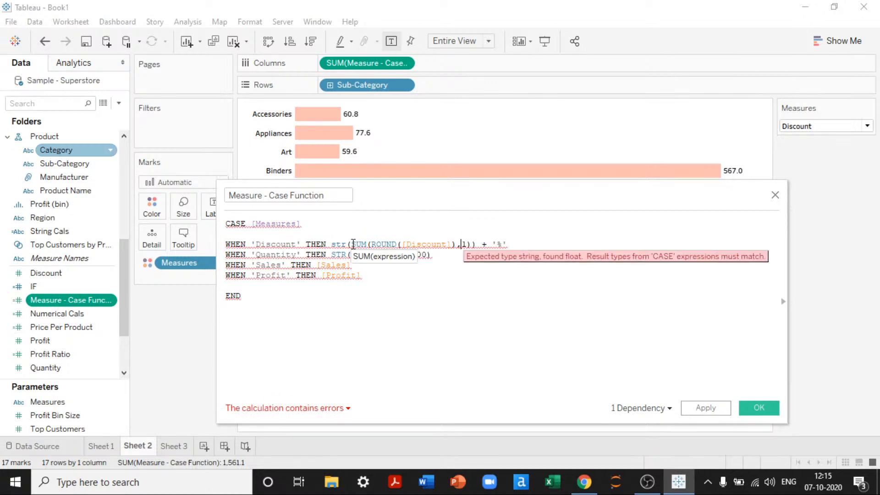
{"action": "key", "text": "Right"}
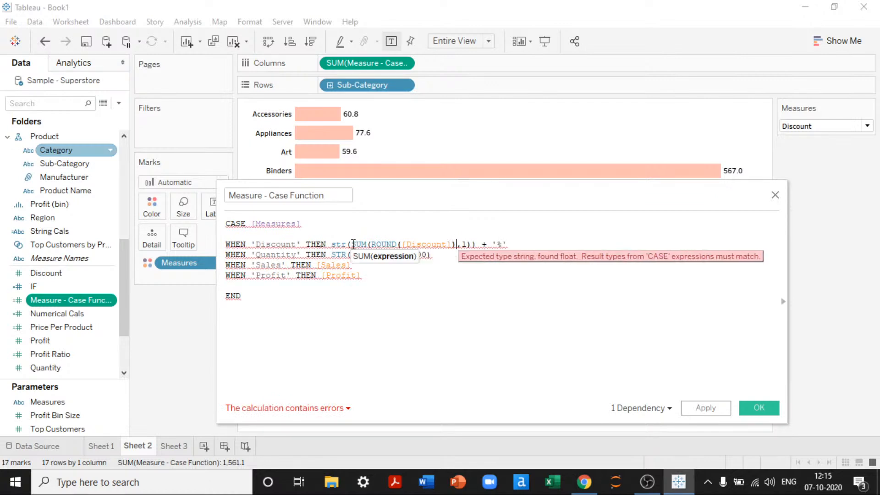
{"action": "key", "text": "BackSpace"}
{"action": "key", "text": "Right"}
{"action": "key", "text": "Right"}
{"action": "key", "text": "Right"}
{"action": "type", "text": ")"}
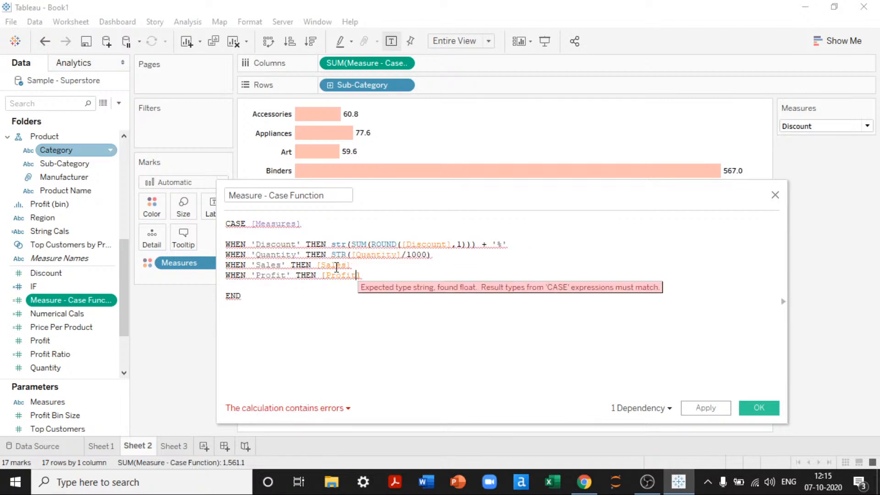
Aggregate the Sales branch of the CASE formula as SUM([Sales])
{"action": "left_click", "coordinate": [318, 266]}
{"action": "type", "text": "s"}
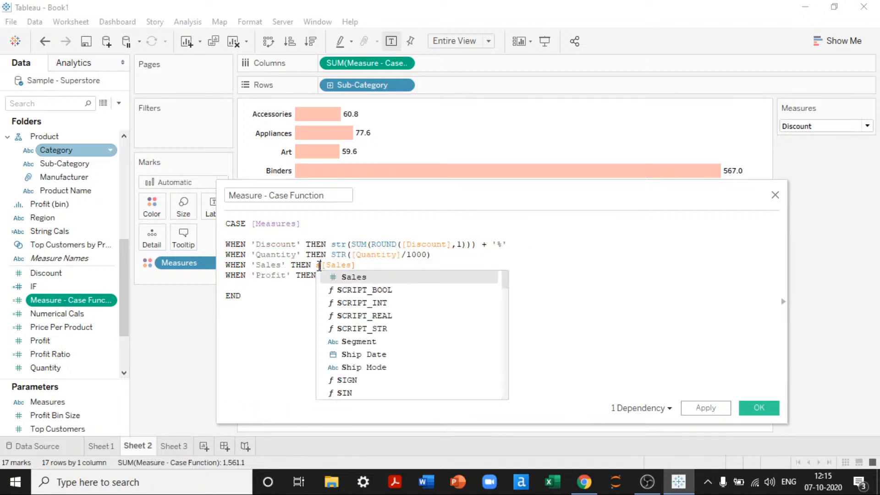
{"action": "type", "text": "UM("}
{"action": "key", "text": "Return"}
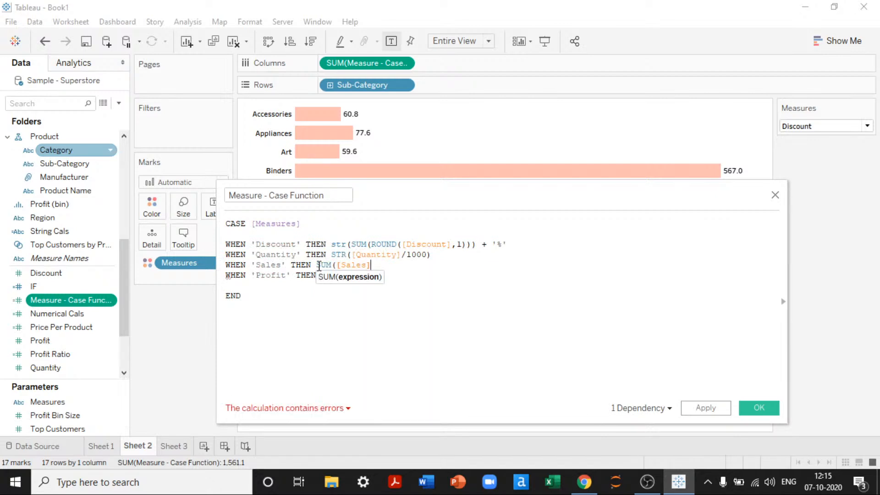
{"action": "key", "text": "End"}
{"action": "type", "text": ")"}
Round [Sales] to 1 decimal inside the sum, giving SUM(ROUND([Sales],1))
{"action": "key", "text": "ctrl+Left"}
{"action": "key", "text": "ctrl+Left"}
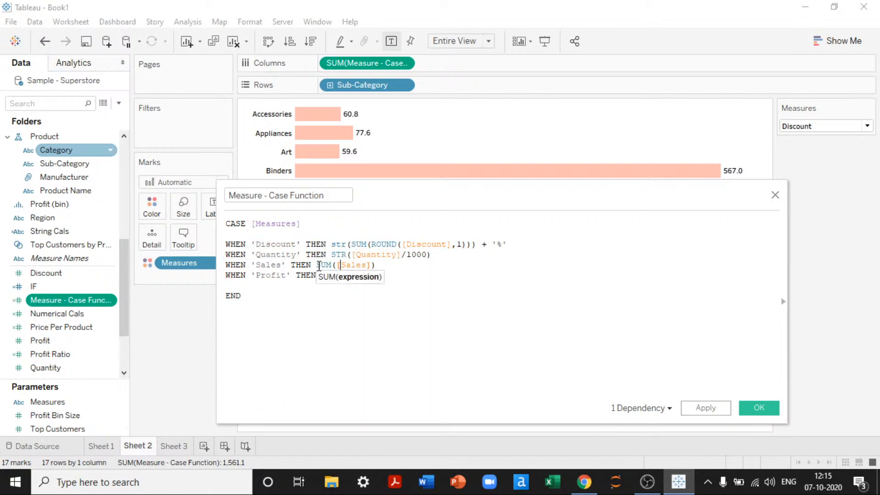
{"action": "type", "text": "ROUND("}
{"action": "key", "text": "ctrl+Right"}
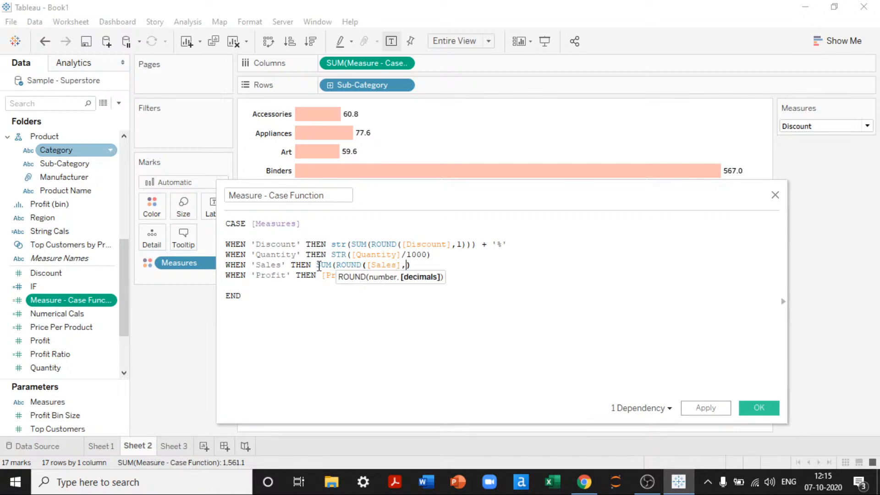
{"action": "type", "text": "1)"}
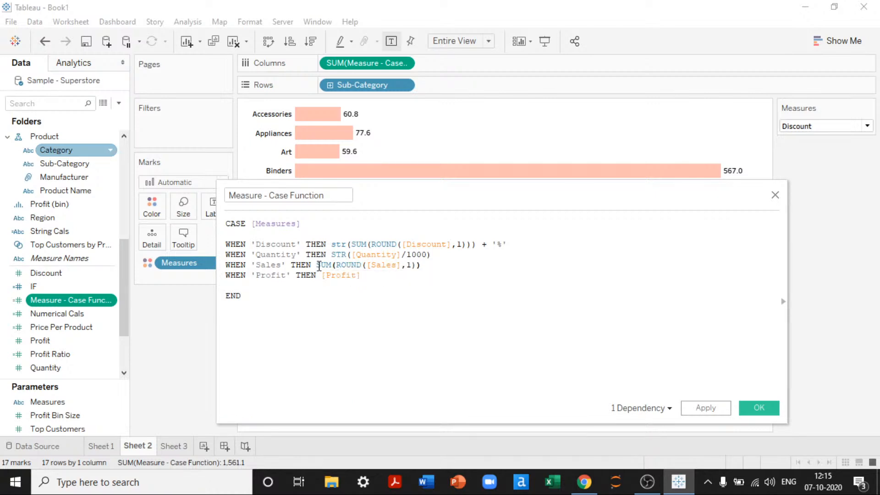
Convert the Sales result to text by wrapping it as str(SUM(ROUND([Sales],1)))
{"action": "left_click", "coordinate": [319, 266]}
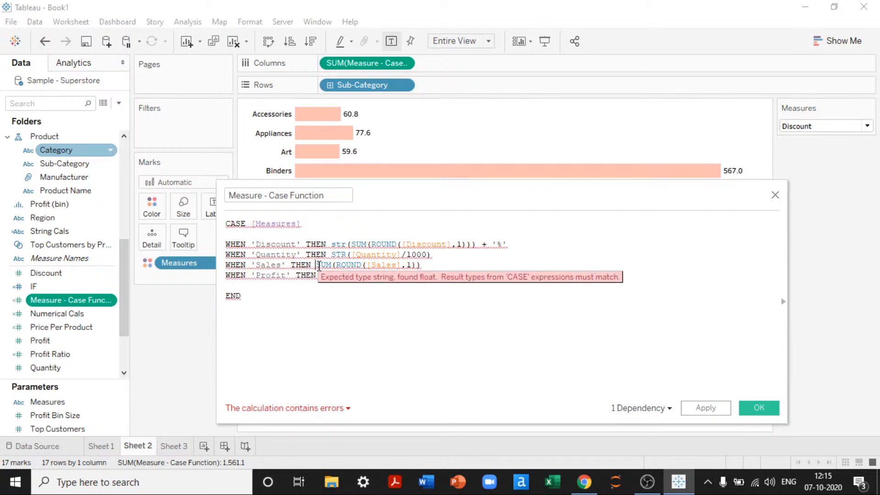
{"action": "type", "text": "str"}
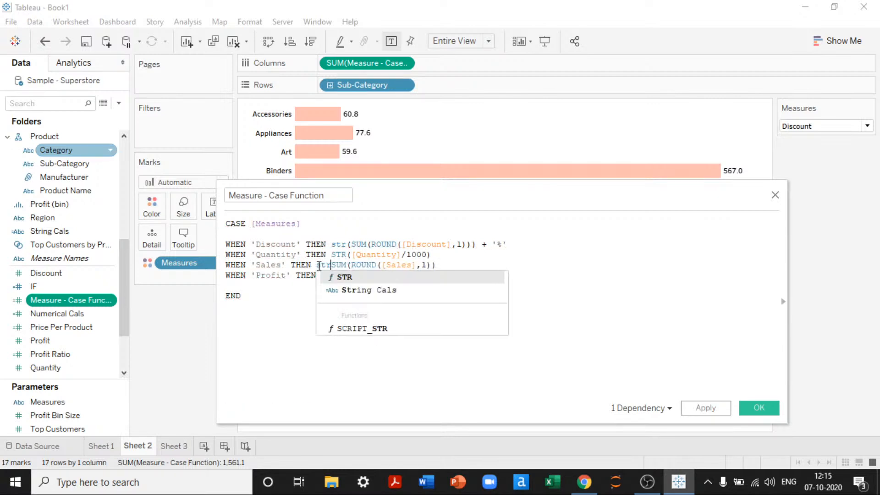
{"action": "type", "text": "("}
{"action": "key", "text": "Right"}
{"action": "key", "text": "Right"}
{"action": "key", "text": "Right"}
{"action": "key", "text": "Right"}
{"action": "key", "text": "Right"}
{"action": "key", "text": "Right"}
{"action": "key", "text": "Right"}
{"action": "key", "text": "Right"}
{"action": "key", "text": "Right"}
{"action": "key", "text": "Right"}
{"action": "key", "text": "Right"}
{"action": "key", "text": "Right"}
{"action": "key", "text": "Right"}
{"action": "key", "text": "Right"}
{"action": "key", "text": "Right"}
{"action": "key", "text": "Right"}
{"action": "key", "text": "Right"}
{"action": "key", "text": "Right"}
{"action": "key", "text": "Right"}
{"action": "key", "text": "Right"}
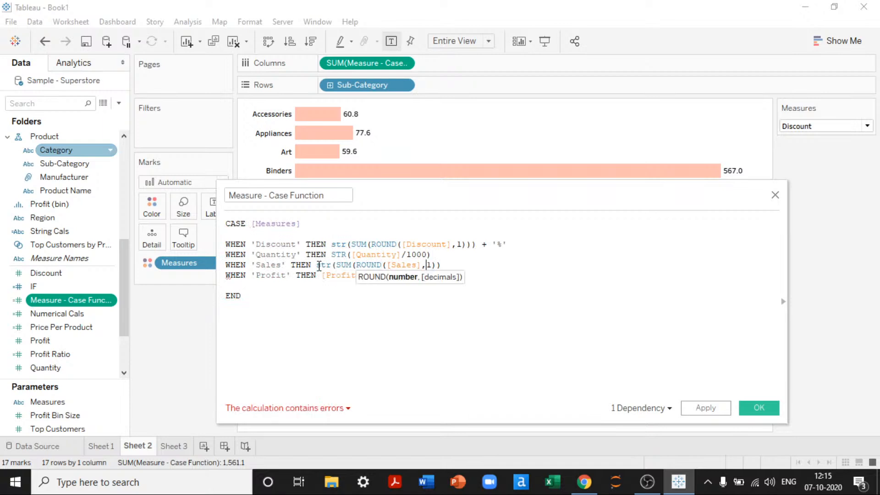
{"action": "type", "text": ")"}
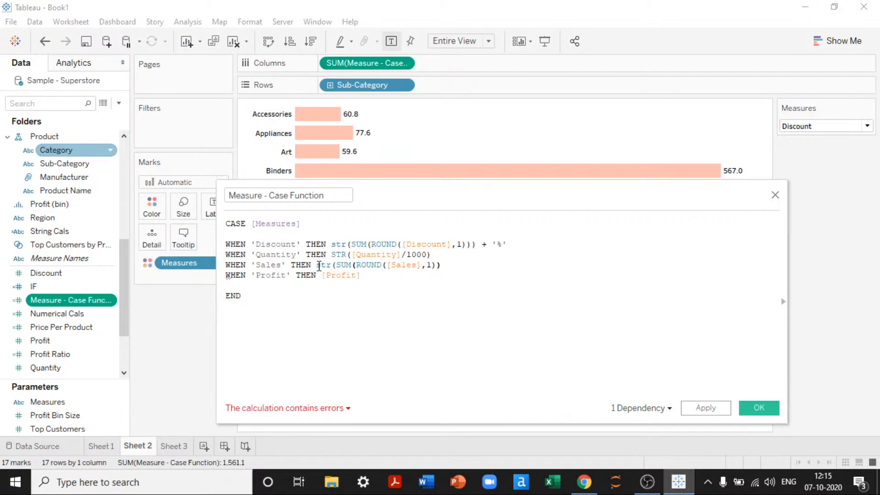
{"action": "type", "text": ")"}
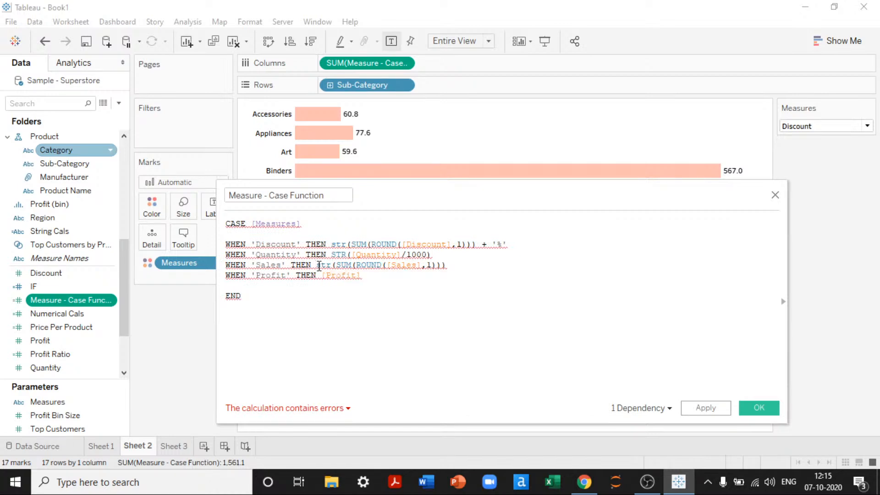
Prefix the Sales text result with a dollar sign and a space using '$ ' +
{"action": "type", "text": " +"}
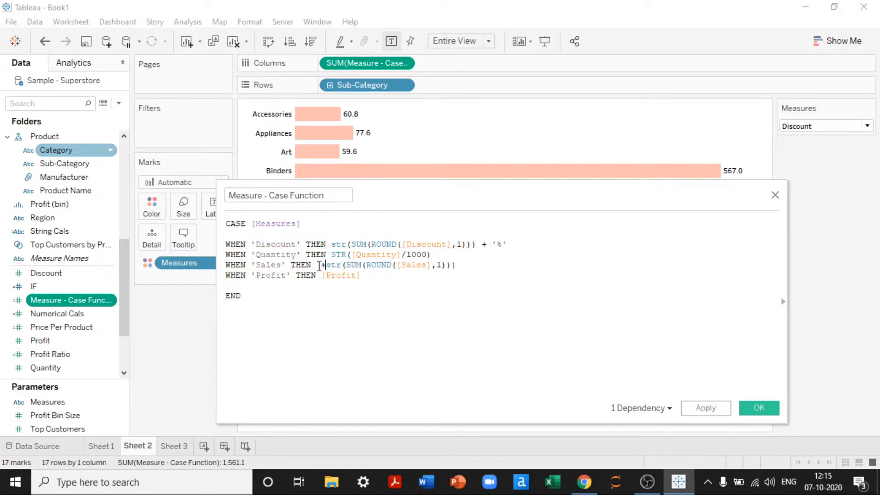
{"action": "key", "text": "Left"}
{"action": "key", "text": "Left"}
{"action": "key", "text": "Left"}
{"action": "type", "text": "'$"}
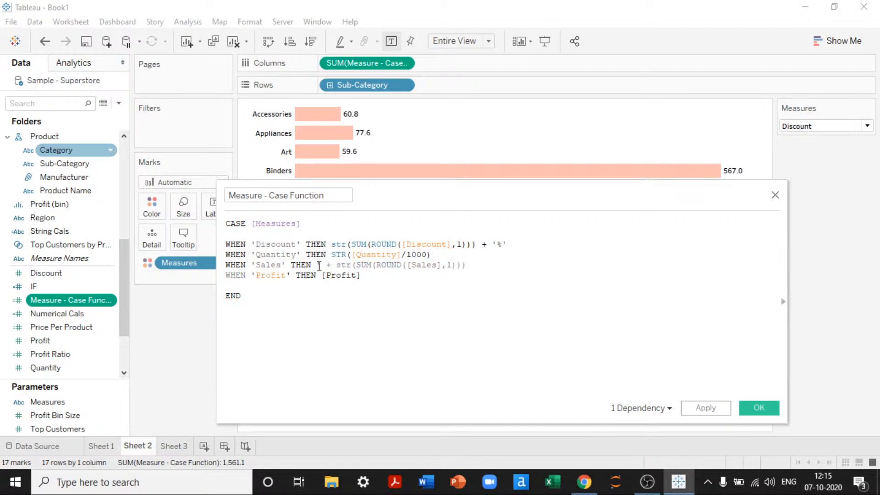
{"action": "type", "text": "'"}
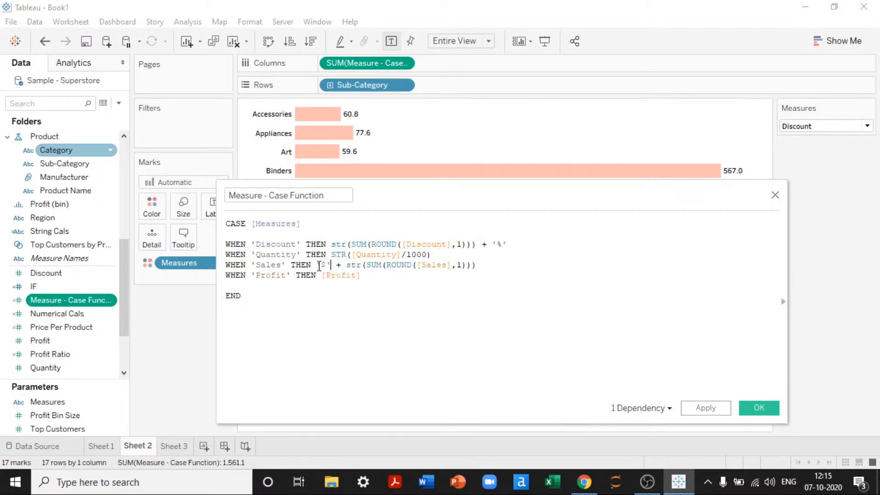
{"action": "key", "text": "Left"}
{"action": "key", "text": "Right"}
{"action": "key", "text": "Right"}
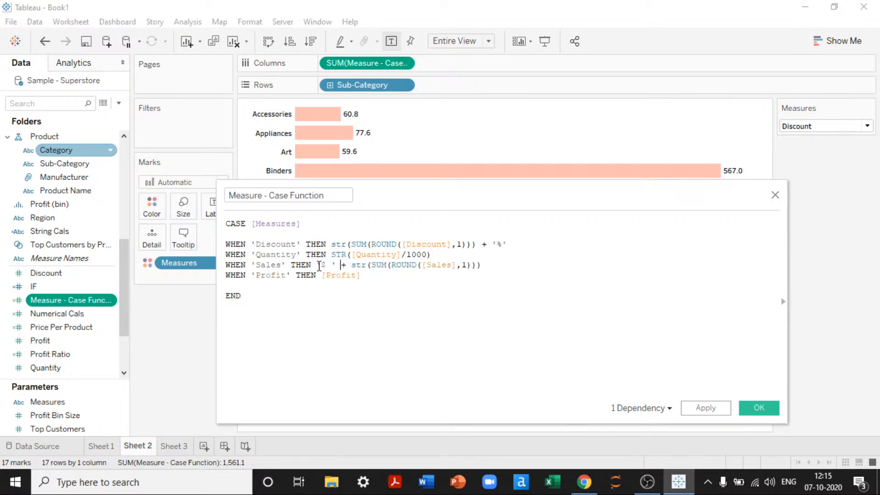
Prefix [Profit] in the Profit branch with '$ ' +
{"action": "key", "text": "Down"}
{"action": "key", "text": "Left"}
{"action": "key", "text": "Left"}
{"action": "key", "text": "Left"}
{"action": "key", "text": "Left"}
{"action": "type", "text": "'$'"}
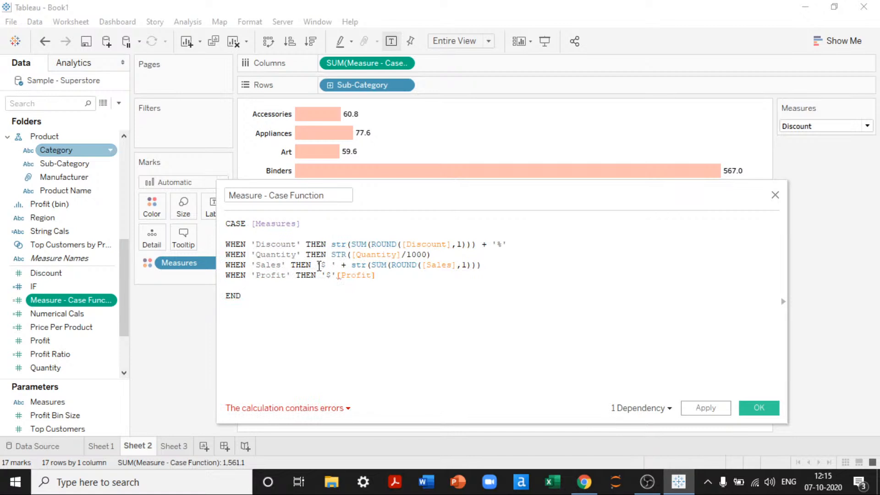
{"action": "key", "text": "BackSpace"}
{"action": "type", "text": "' + "}
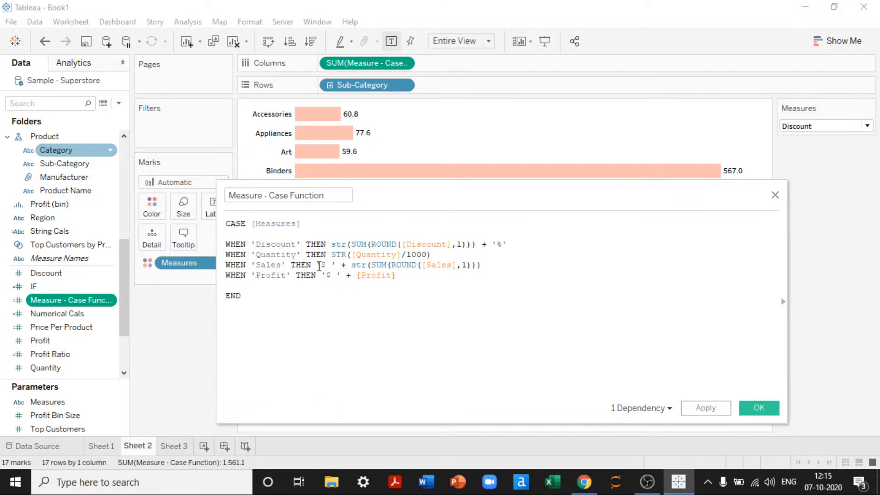
Insert STR(SUM( before [Profit] in the Profit branch and remove the stray [Sales] argument
{"action": "type", "text": "STR(su"}
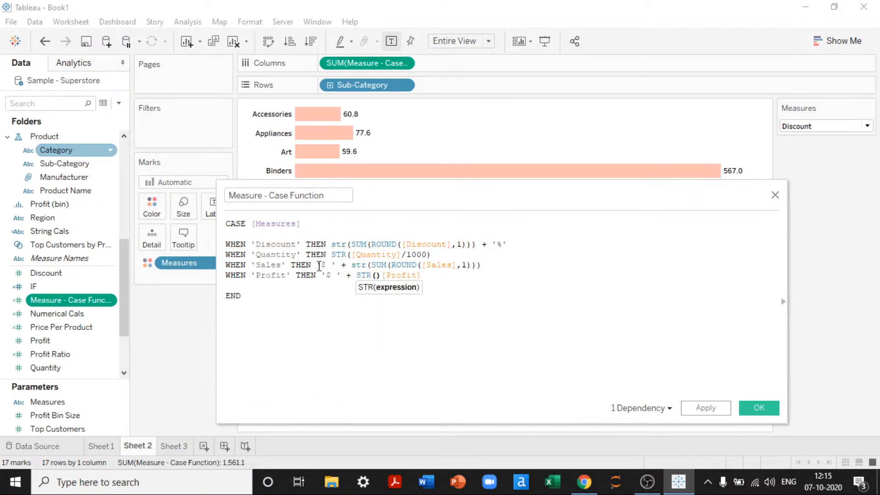
{"action": "type", "text": "M([Sales]"}
{"action": "key", "text": "Right"}
{"action": "key", "text": "Right"}
{"action": "key", "text": "Right"}
{"action": "key", "text": "Left"}
{"action": "key", "text": "Left"}
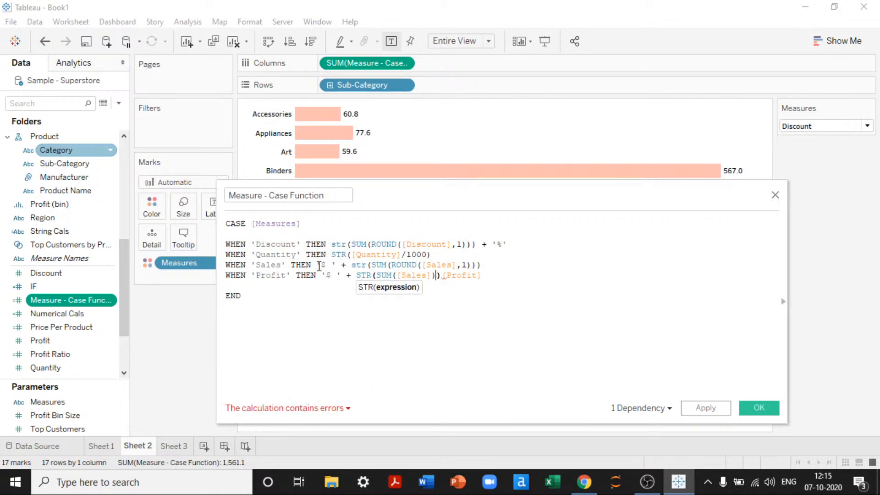
{"action": "key", "text": "BackSpace"}
{"action": "key", "text": "BackSpace"}
{"action": "key", "text": "BackSpace"}
{"action": "key", "text": "BackSpace"}
{"action": "key", "text": "BackSpace"}
{"action": "key", "text": "BackSpace"}
{"action": "key", "text": "BackSpace"}
{"action": "key", "text": "BackSpace"}
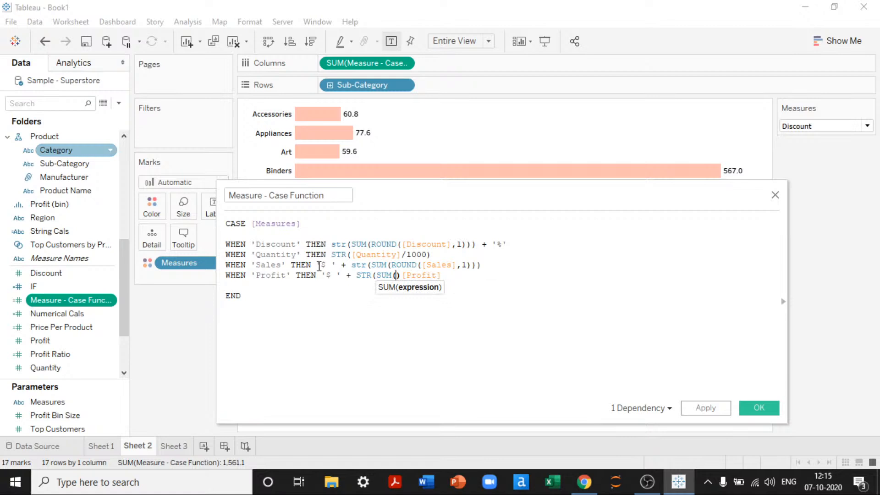
Complete the Profit branch by wrapping the field in ROUND with one decimal, giving STR(SUM(ROUND([Profit],1)))
{"action": "type", "text": "ROUND("}
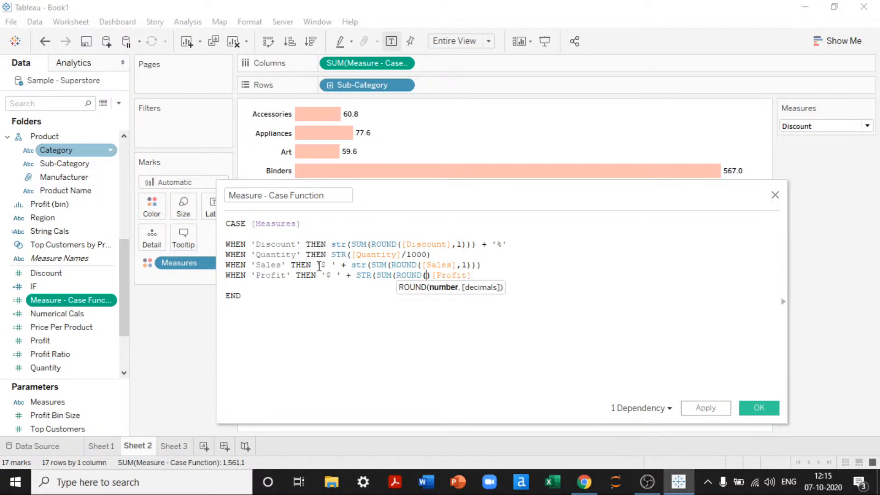
{"action": "type", "text": ")"}
{"action": "key", "text": "Delete"}
{"action": "key", "text": "Delete"}
{"action": "key", "text": "Right"}
{"action": "key", "text": "Right"}
{"action": "key", "text": "Right"}
{"action": "key", "text": "Right"}
{"action": "key", "text": "Right"}
{"action": "key", "text": "Right"}
{"action": "key", "text": "Right"}
{"action": "key", "text": "Right"}
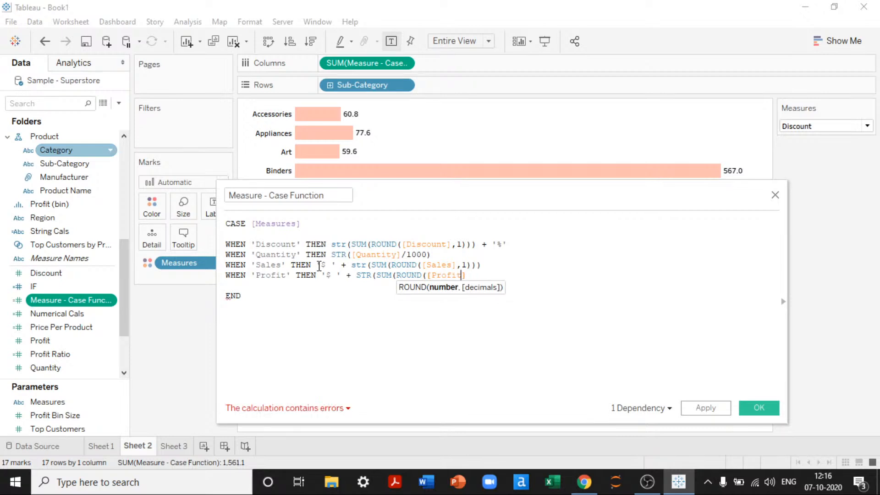
{"action": "type", "text": ",1)"}
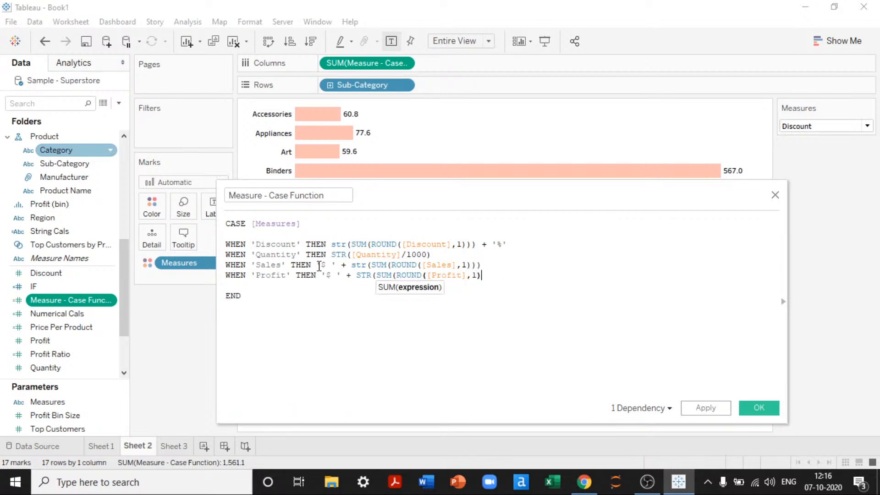
{"action": "type", "text": "))"}
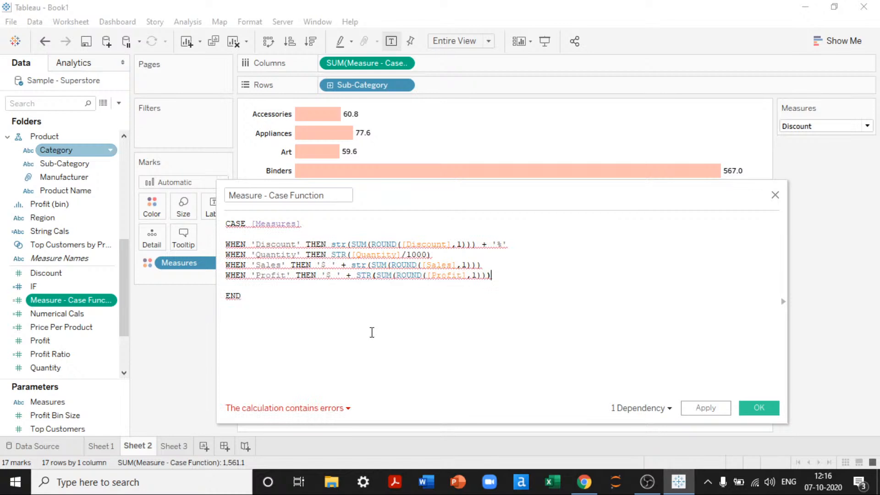
Check the calculation's error details, then remove SUM from the Discount, Sales and Profit branches and save the calculation
{"action": "left_click", "coordinate": [328, 407]}
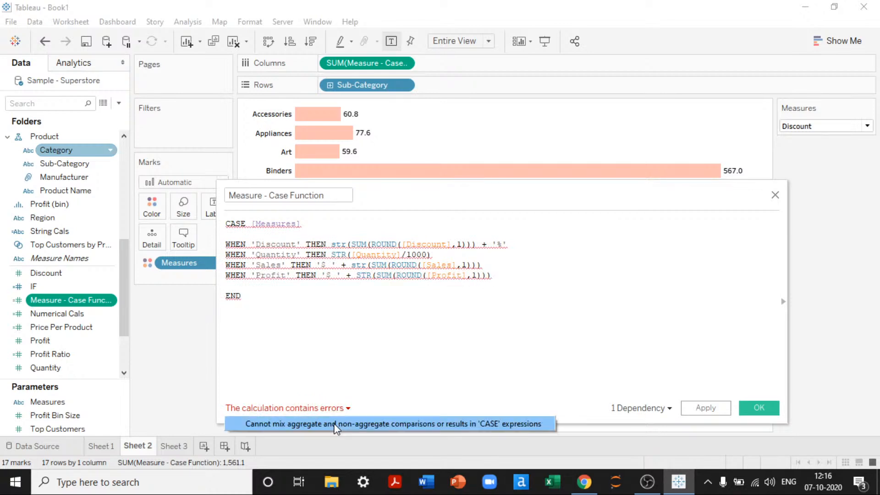
{"action": "left_click", "coordinate": [385, 320]}
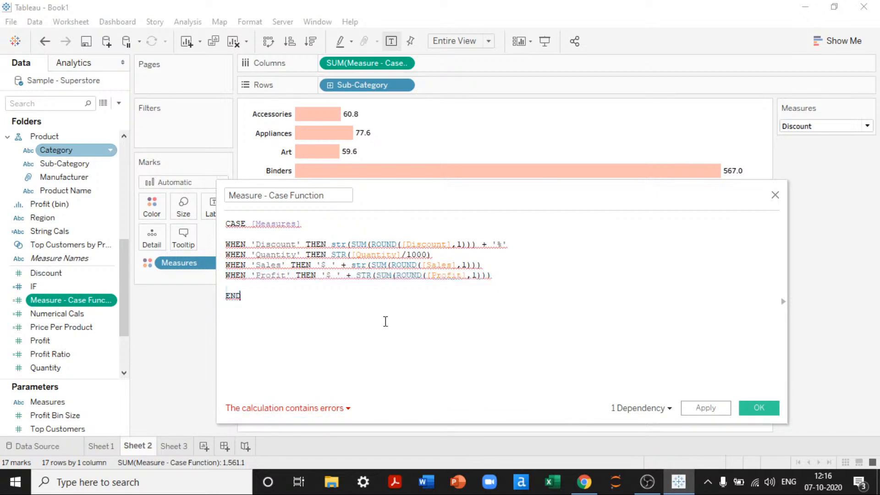
{"action": "double_click", "coordinate": [359, 244]}
{"action": "key", "text": "BackSpace"}
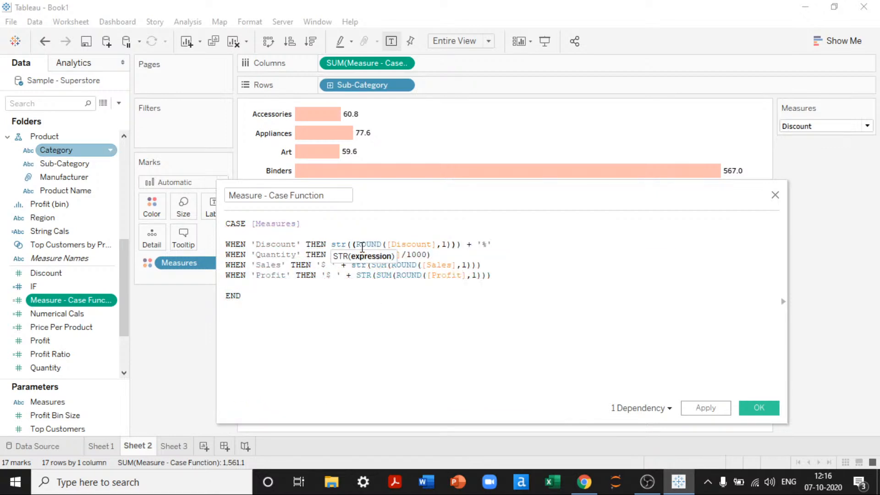
{"action": "double_click", "coordinate": [380, 265]}
{"action": "key", "text": "BackSpace"}
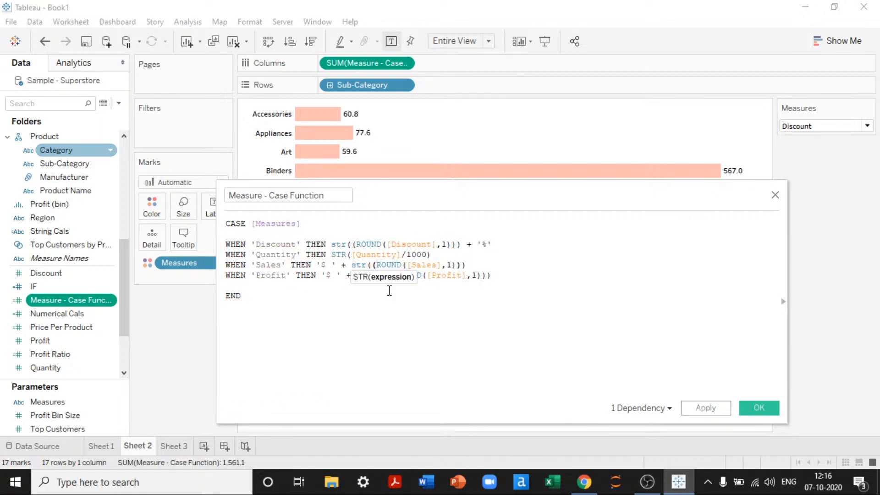
{"action": "double_click", "coordinate": [383, 275]}
{"action": "key", "text": "BackSpace"}
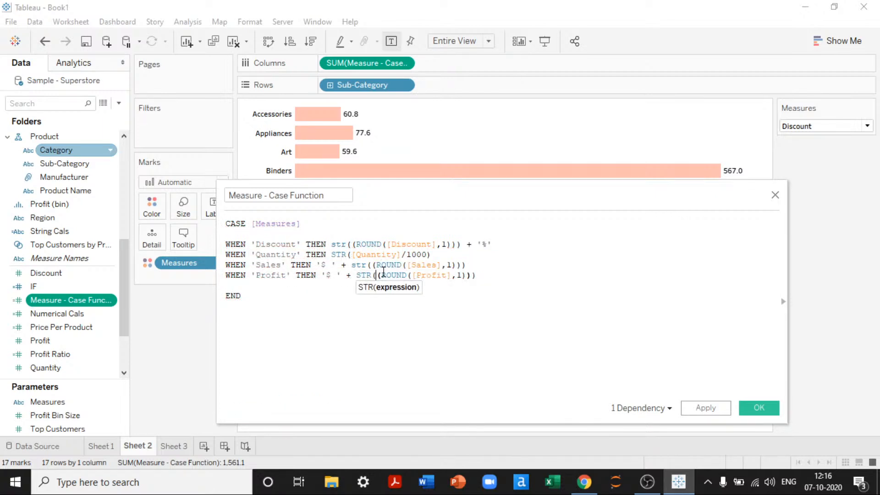
{"action": "left_click", "coordinate": [402, 348]}
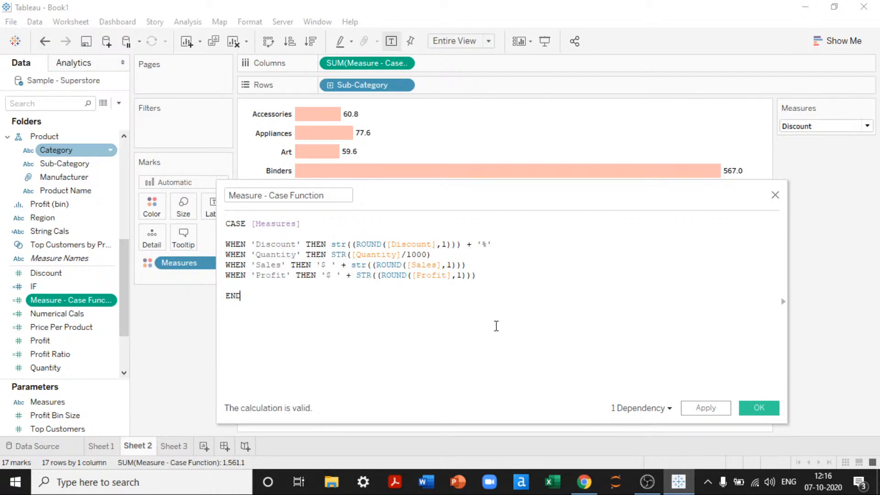
{"action": "left_click", "coordinate": [698, 409]}
{"action": "left_click", "coordinate": [745, 405]}
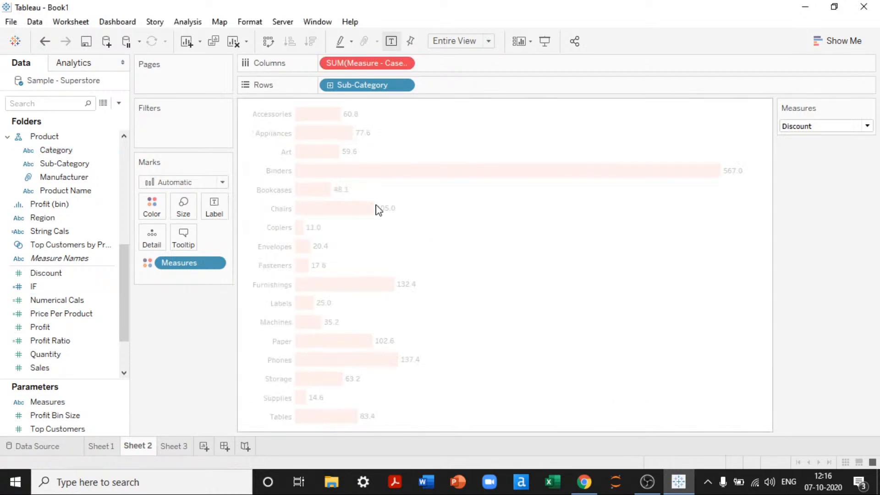
Move the Measure - Case Function calculation from Columns to the view as text, and remove Measures from the marks' color
{"action": "left_click_drag", "start_coordinate": [354, 63], "coordinate": [138, 316]}
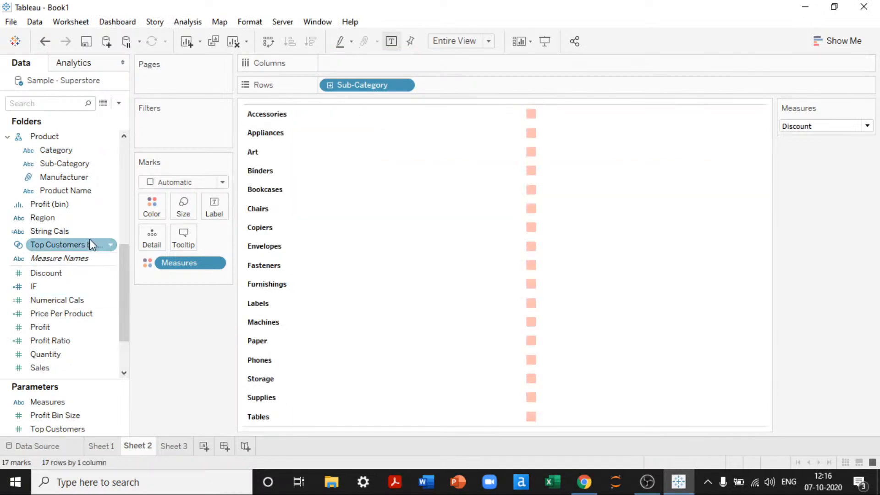
{"action": "scroll", "coordinate": [92, 245], "scroll_direction": "down", "scroll_amount": 2}
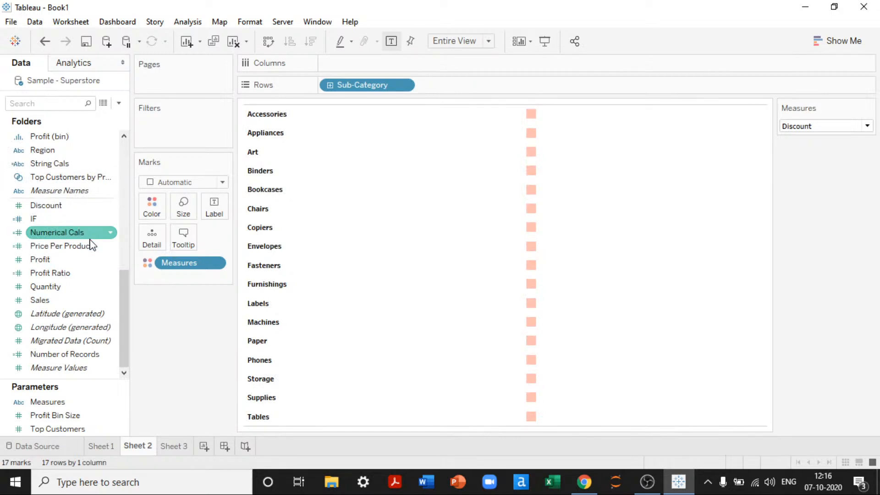
{"action": "scroll", "coordinate": [93, 245], "scroll_direction": "up", "scroll_amount": 4}
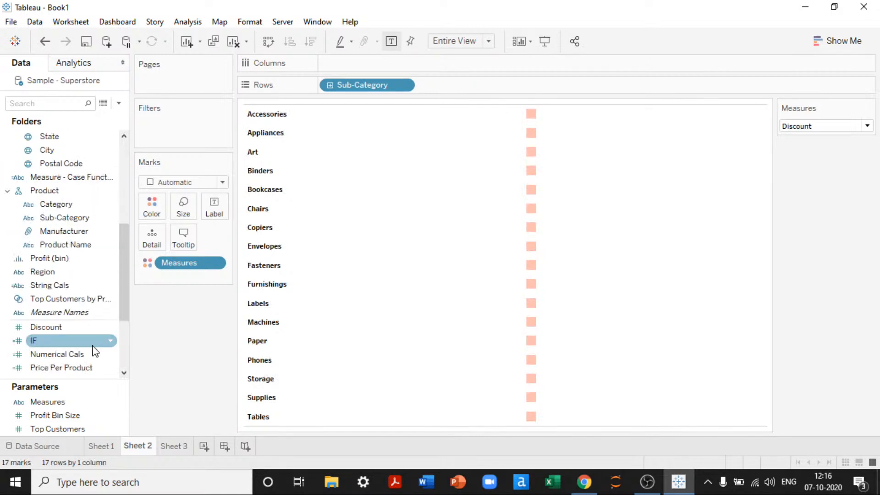
{"action": "left_click_drag", "start_coordinate": [69, 177], "coordinate": [317, 100]}
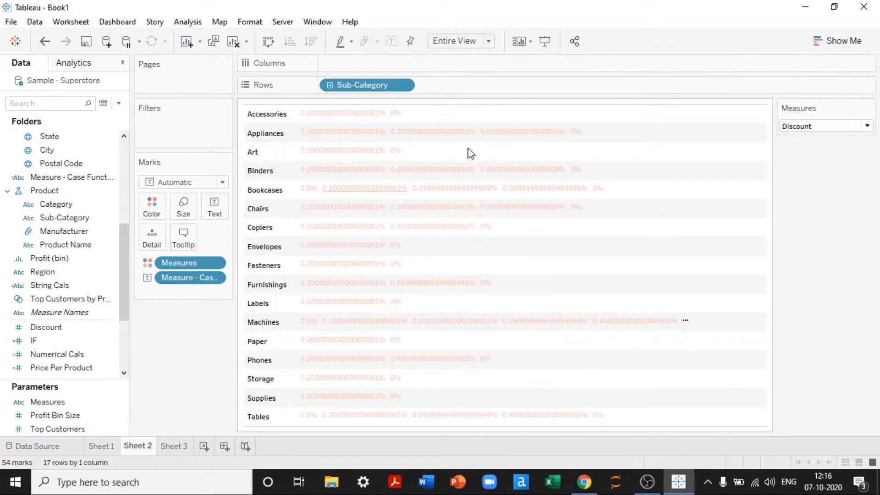
{"action": "right_click", "coordinate": [79, 179]}
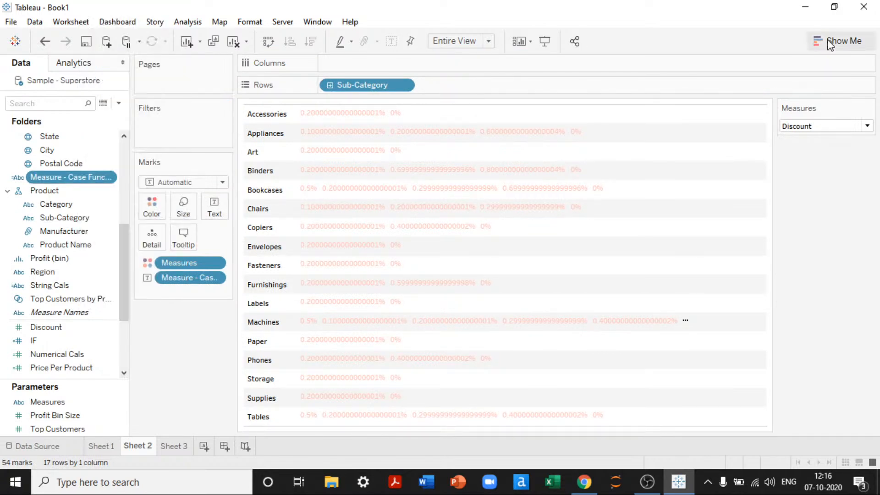
{"action": "left_click_drag", "start_coordinate": [185, 265], "coordinate": [180, 383]}
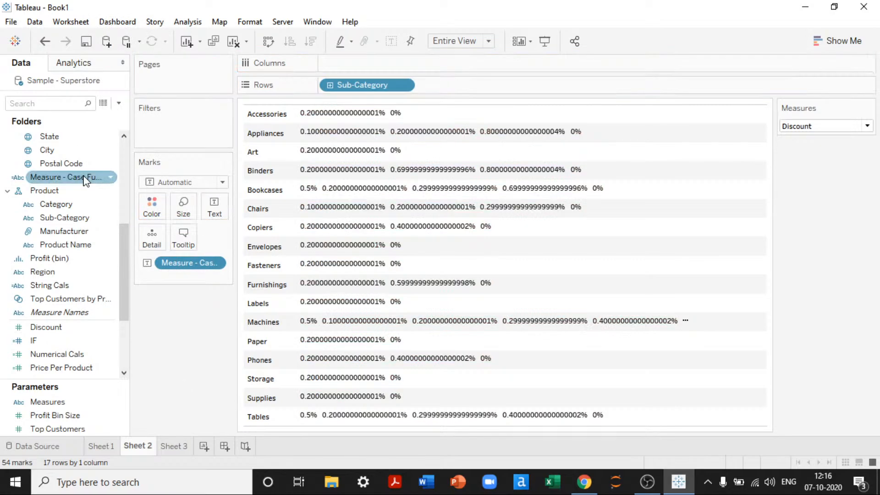
Duplicate the Measure - Case Function calculated field
{"action": "scroll", "coordinate": [69, 177], "scroll_direction": "up", "scroll_amount": 2}
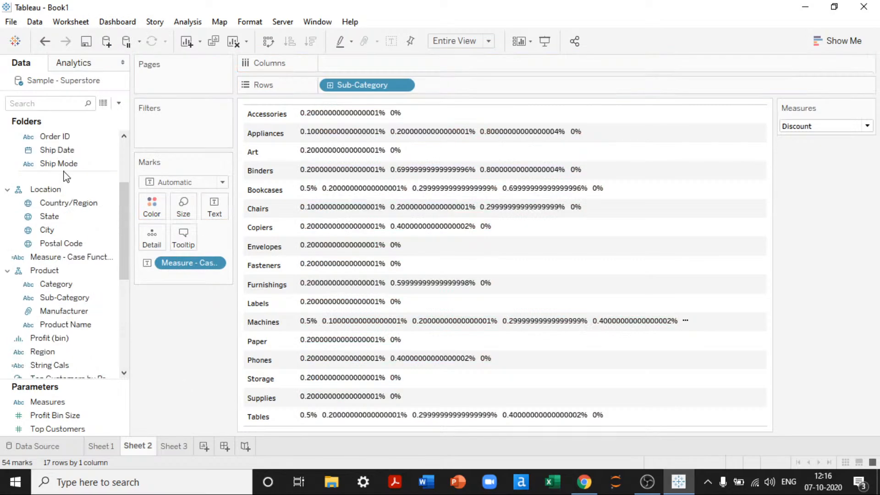
{"action": "right_click", "coordinate": [62, 256]}
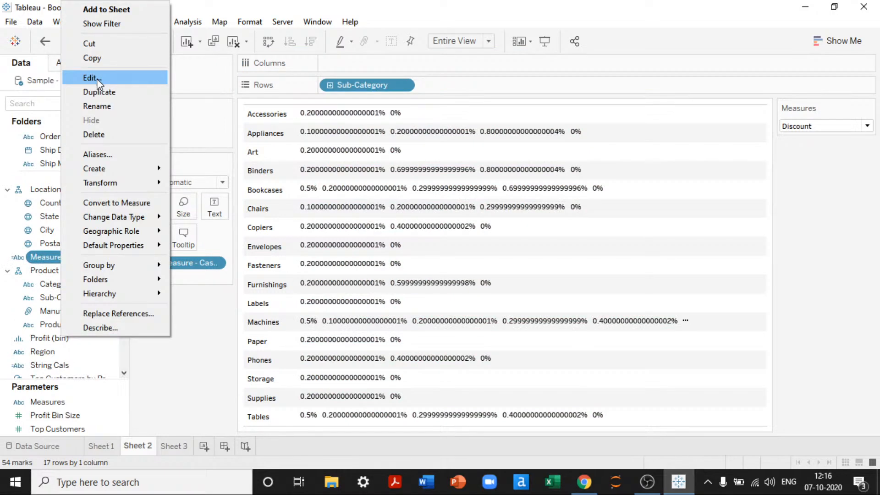
{"action": "left_click", "coordinate": [99, 91]}
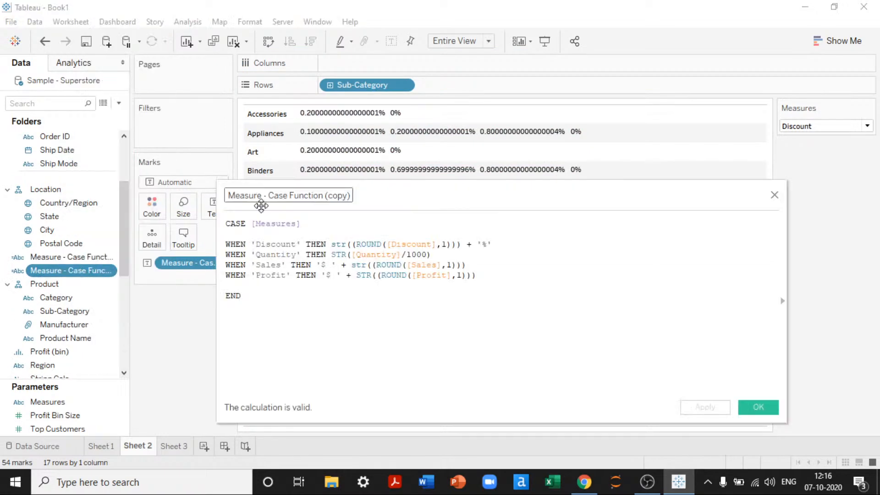
In the copied calculation, strip the str and ROUND functions from the Discount branch, leaving [Discount] before the percent suffix
{"action": "double_click", "coordinate": [345, 241]}
{"action": "key", "text": "BackSpace"}
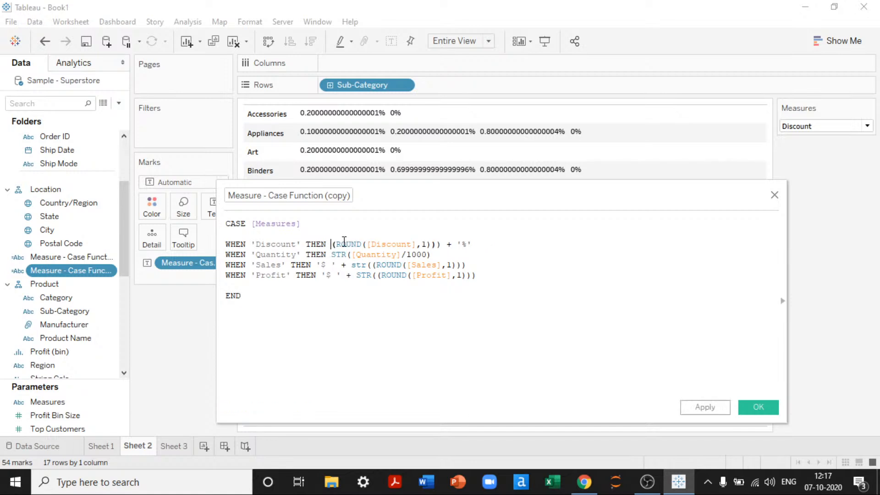
{"action": "key", "text": "Delete"}
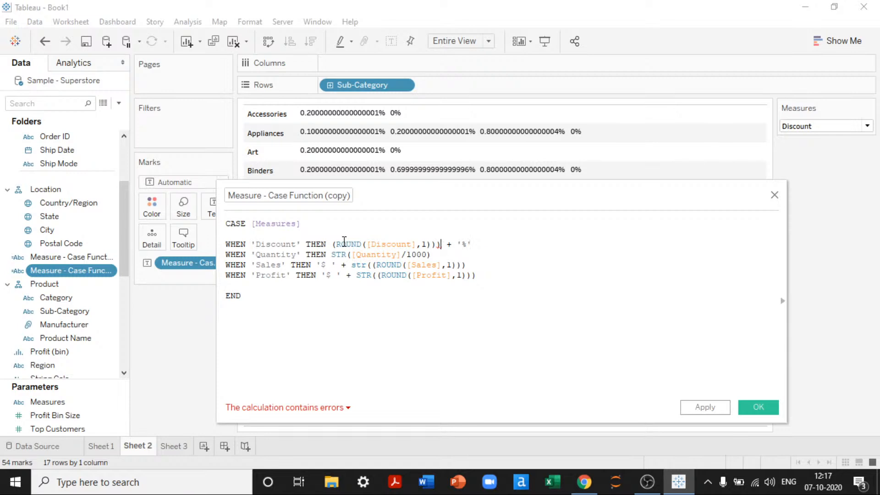
{"action": "key", "text": "ctrl+shift+Left"}
{"action": "key", "text": "ctrl+shift+Left"}
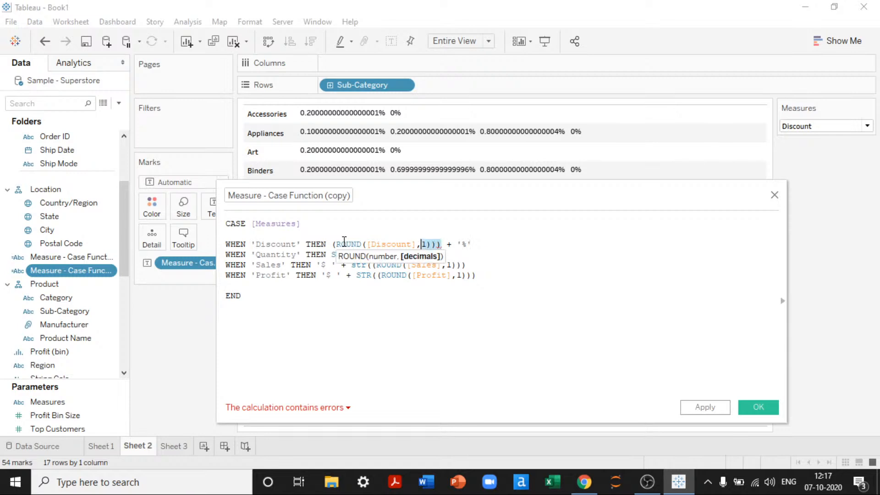
{"action": "key", "text": "BackSpace"}
{"action": "key", "text": "BackSpace"}
{"action": "key", "text": "ctrl+Left"}
{"action": "key", "text": "ctrl+Left"}
{"action": "key", "text": "ctrl+shift+Left"}
{"action": "key", "text": "ctrl+shift+Left"}
{"action": "key", "text": "BackSpace"}
{"action": "key", "text": "BackSpace"}
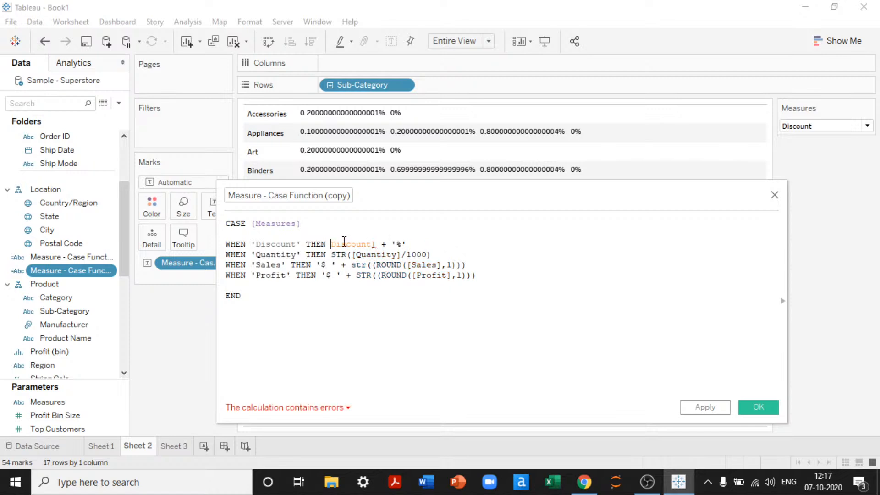
{"action": "type", "text": "["}
Delete the + '%' suffix from the Discount branch of the copied calculation
{"action": "key", "text": "ctrl+Right"}
{"action": "key", "text": "ctrl+Right"}
{"action": "key", "text": "ctrl+shift+Right"}
{"action": "key", "text": "ctrl+shift+Right"}
{"action": "key", "text": "ctrl+shift+Right"}
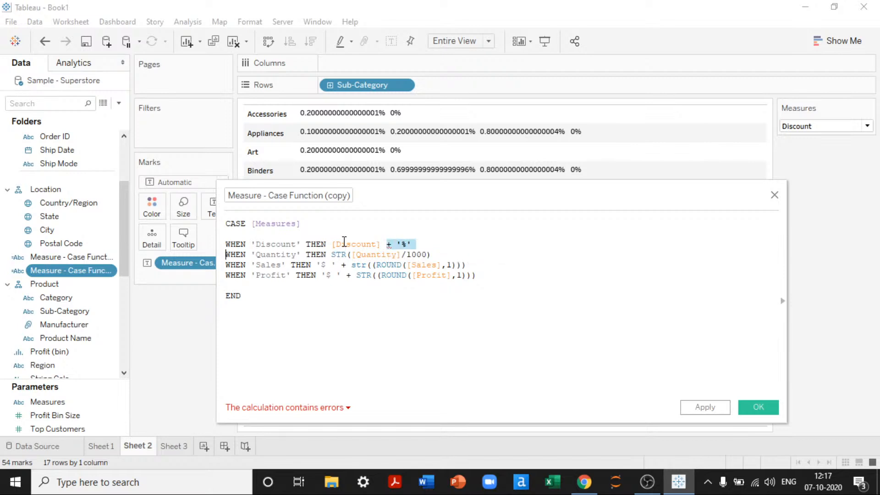
{"action": "key", "text": "Delete"}
Reduce the Quantity branch to plain [Quantity] by removing STR and the division by 1000
{"action": "key", "text": "Down"}
{"action": "key", "text": "ctrl+Left"}
{"action": "key", "text": "Left"}
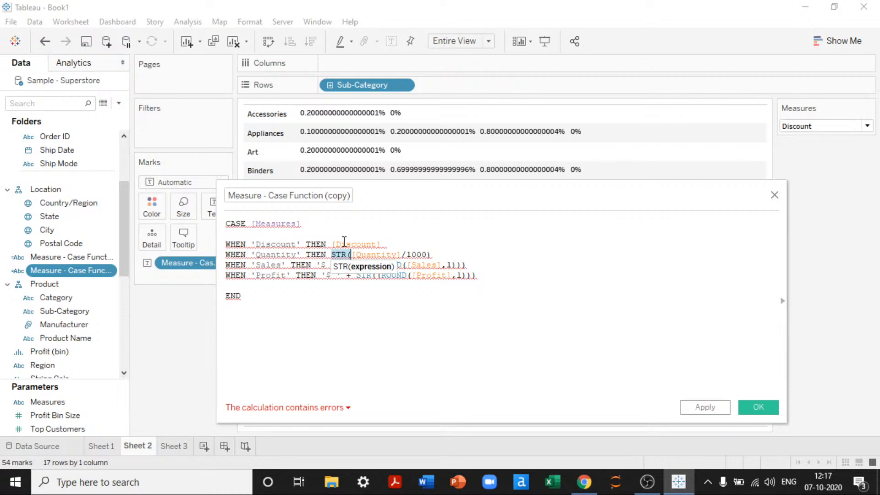
{"action": "key", "text": "Delete"}
{"action": "key", "text": "ctrl+Right"}
{"action": "key", "text": "ctrl+Right"}
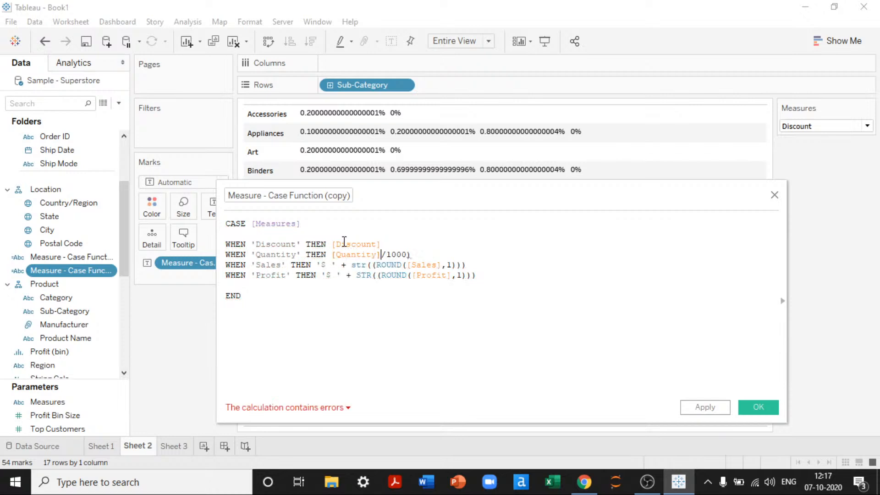
{"action": "key", "text": "shift+End"}
{"action": "key", "text": "Delete"}
Remove the '$ ' + prefix and the opening str and ROUND calls before [Sales] in the Sales branch
{"action": "key", "text": "Down"}
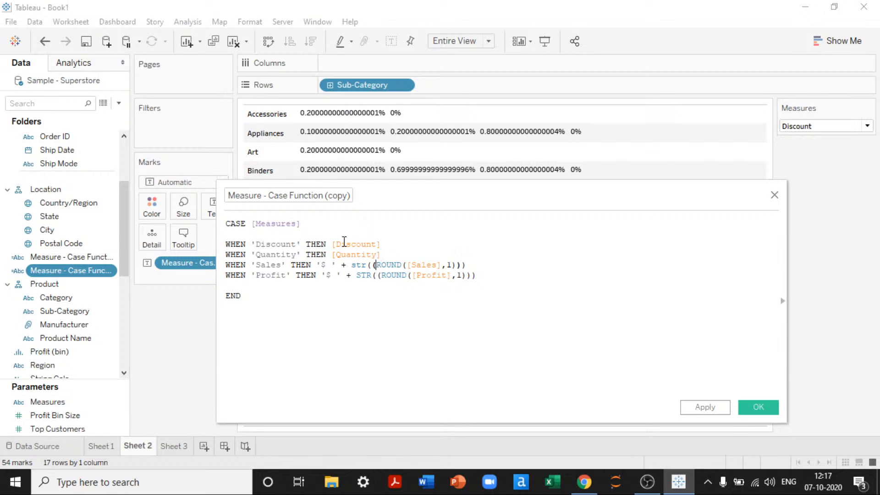
{"action": "key", "text": "ctrl+shift+Left"}
{"action": "key", "text": "ctrl+shift+Left"}
{"action": "key", "text": "ctrl+shift+Left"}
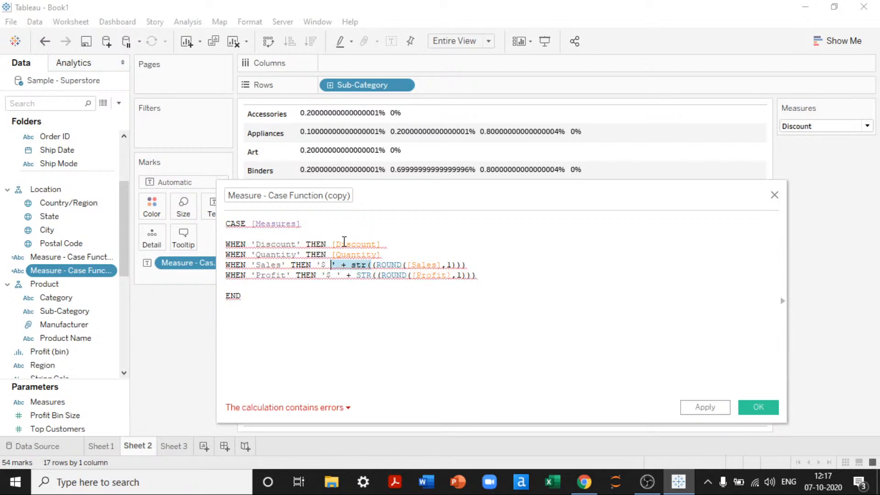
{"action": "key", "text": "ctrl+shift+Left"}
{"action": "key", "text": "ctrl+shift+Left"}
{"action": "key", "text": "Delete"}
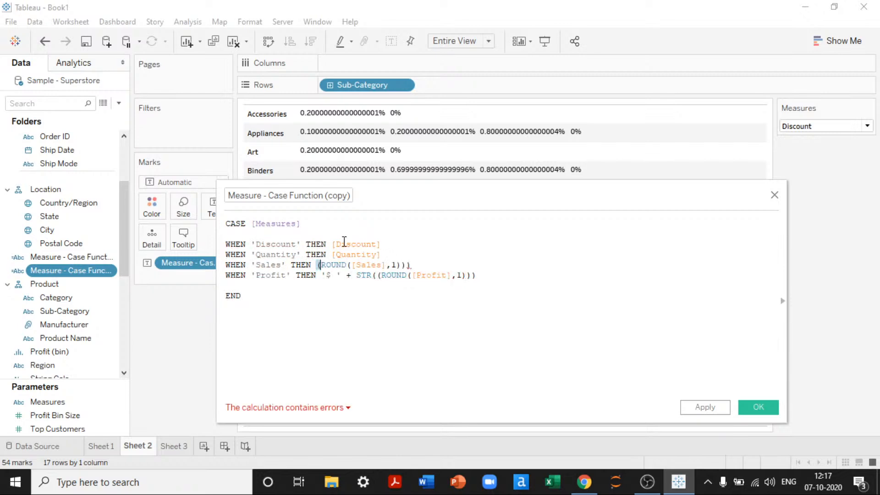
{"action": "key", "text": "ctrl+shift+Right"}
{"action": "key", "text": "ctrl+shift+Right"}
{"action": "key", "text": "Delete"}
Delete the leftover ,1))) after [Sales] in the Sales branch
{"action": "key", "text": "ctrl+Right"}
{"action": "key", "text": "ctrl+Right"}
{"action": "key", "text": "ctrl+Right"}
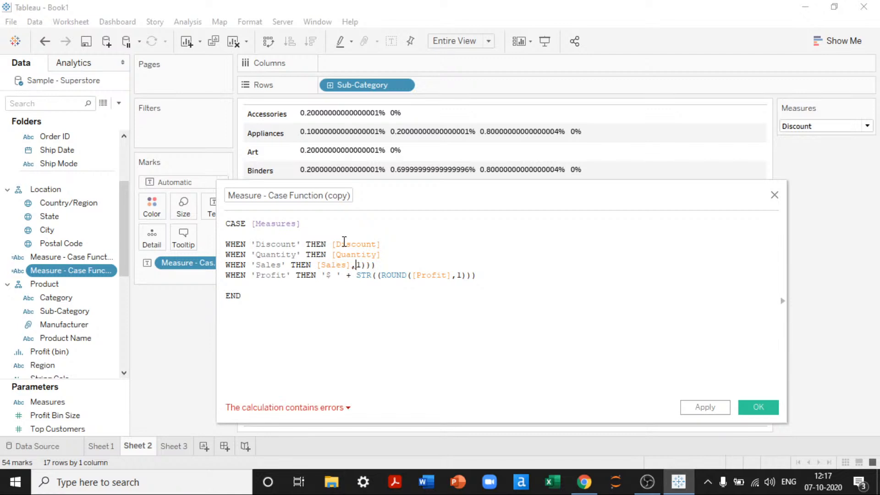
{"action": "key", "text": "BackSpace"}
{"action": "key", "text": "Delete"}
{"action": "key", "text": "Delete"}
{"action": "key", "text": "Delete"}
{"action": "key", "text": "Delete"}
Remove the '$ ' + prefix and the opening STR and ROUND calls before [Profit] in the Profit branch
{"action": "key", "text": "Down"}
{"action": "key", "text": "ctrl+Right"}
{"action": "key", "text": "ctrl+Right"}
{"action": "key", "text": "ctrl+Right"}
{"action": "key", "text": "ctrl+Right"}
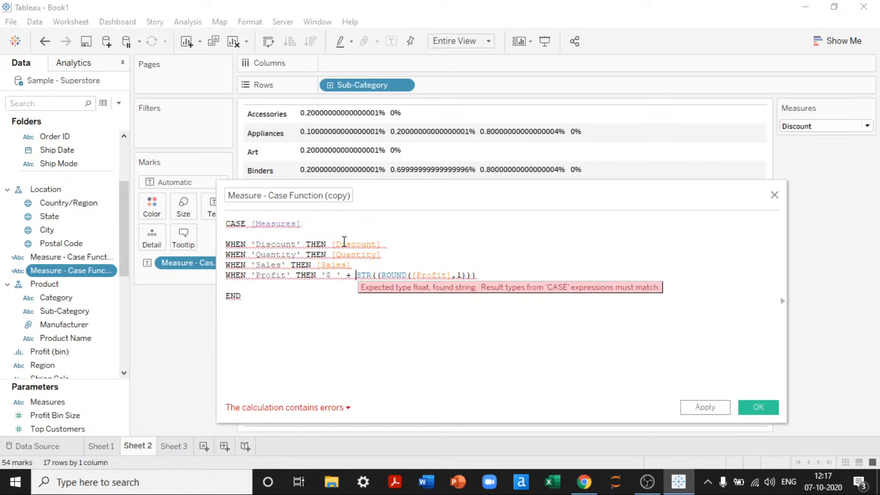
{"action": "key", "text": "Left"}
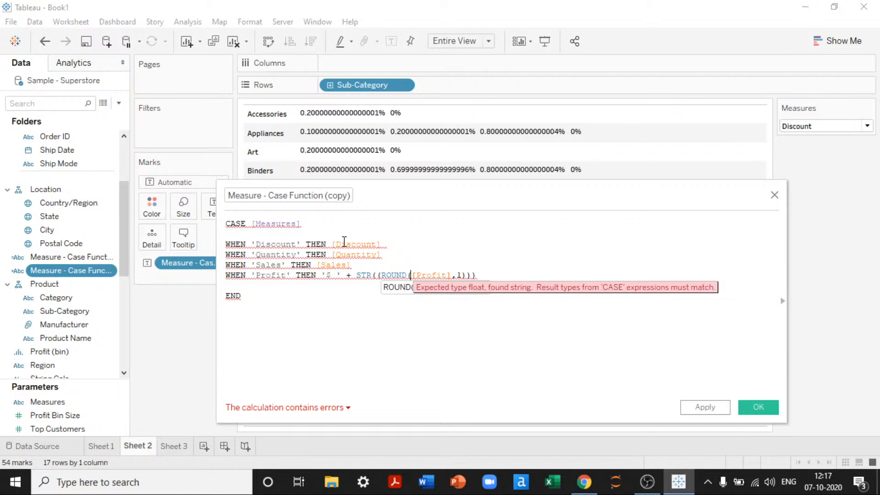
{"action": "key", "text": "ctrl+shift+Left"}
{"action": "key", "text": "ctrl+shift+Left"}
{"action": "key", "text": "ctrl+shift+Left"}
{"action": "key", "text": "ctrl+shift+Left"}
{"action": "key", "text": "ctrl+shift+Left"}
{"action": "key", "text": "ctrl+shift+Left"}
{"action": "key", "text": "ctrl+shift+Left"}
{"action": "key", "text": "BackSpace"}
Delete the leftover ,1))) after [Profit] and the blank line so that END directly follows the Profit branch
{"action": "key", "text": "ctrl+Right"}
{"action": "key", "text": "ctrl+Right"}
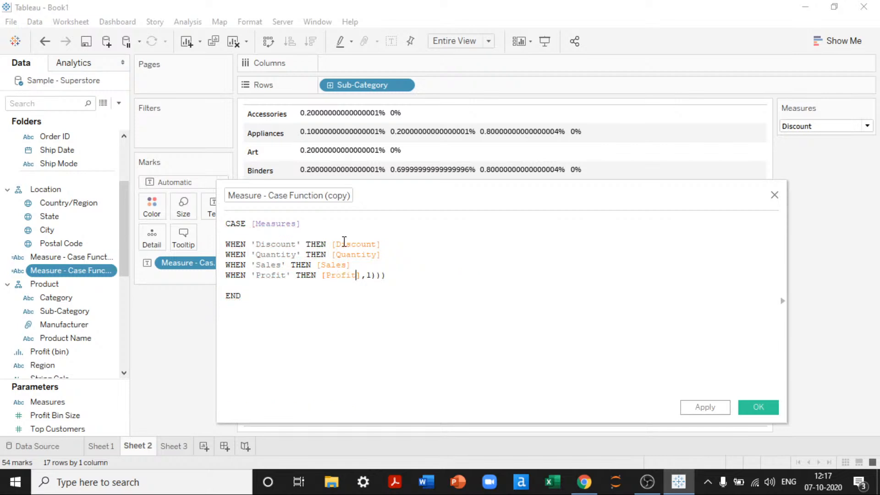
{"action": "key", "text": "ctrl+Right"}
{"action": "key", "text": "Left"}
{"action": "key", "text": "ctrl+shift+Right"}
{"action": "key", "text": "Delete"}
{"action": "key", "text": "Delete"}
{"action": "key", "text": "Delete"}
{"action": "key", "text": "Delete"}
{"action": "key", "text": "Delete"}
{"action": "key", "text": "Delete"}
{"action": "key", "text": "Delete"}
{"action": "key", "text": "Return"}
{"action": "left_click", "coordinate": [701, 408]}
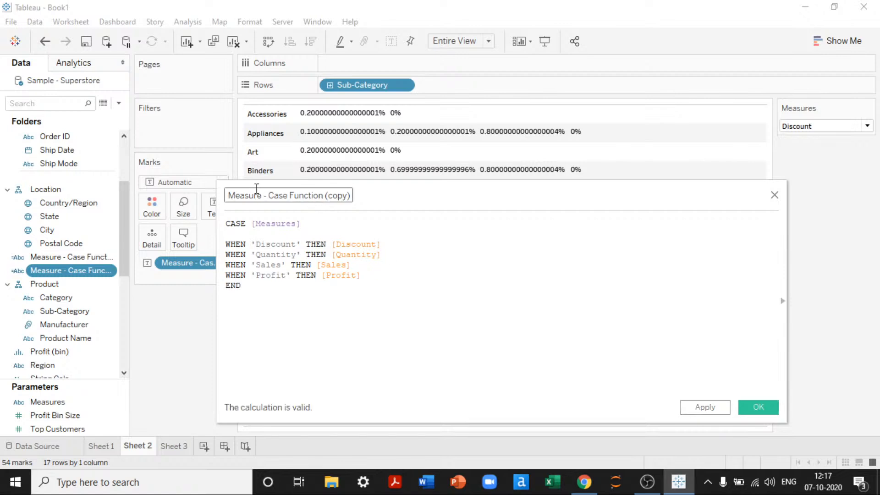
Rename the duplicated calculated field to "Measure - Case - Chart" and save it
{"action": "left_click_drag", "start_coordinate": [324, 196], "coordinate": [425, 198]}
{"action": "key", "text": "BackSpace"}
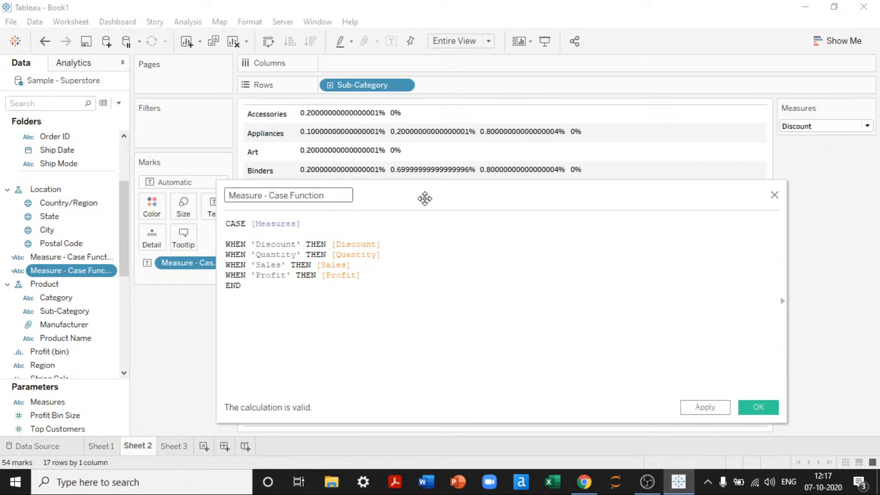
{"action": "key", "text": "ctrl+shift+Left"}
{"action": "key", "text": "BackSpace"}
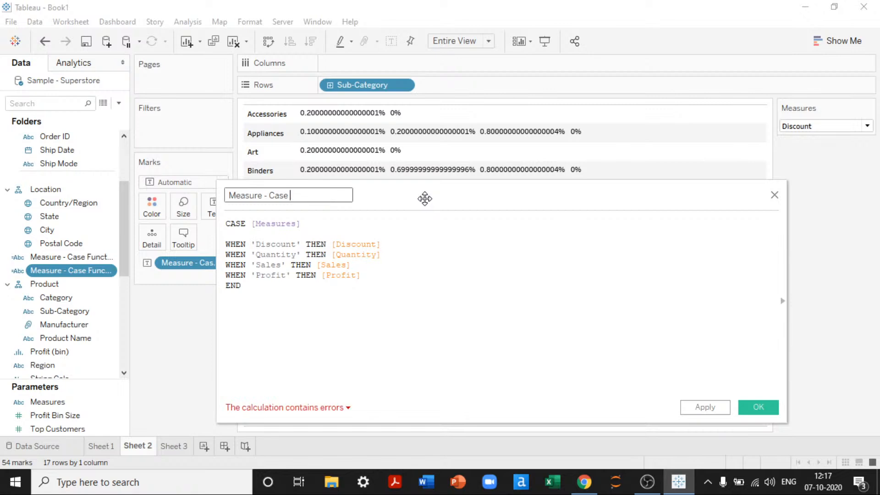
{"action": "type", "text": "- Chart"}
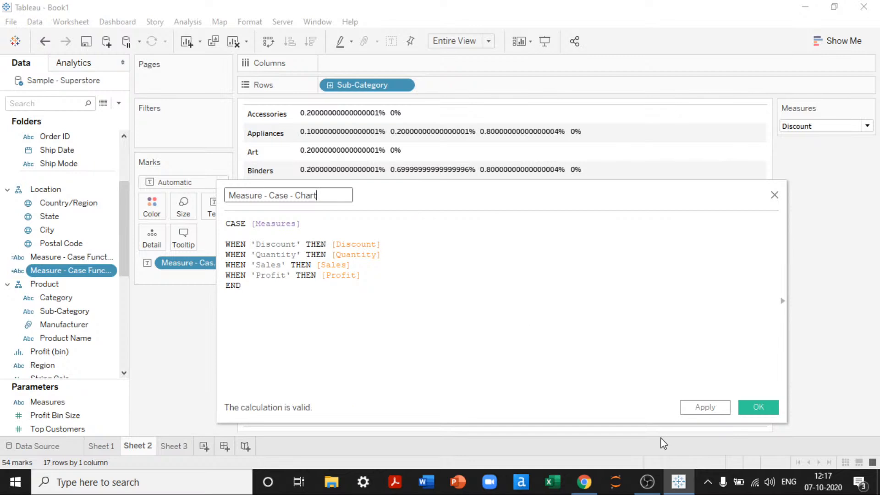
{"action": "key", "text": "Return"}
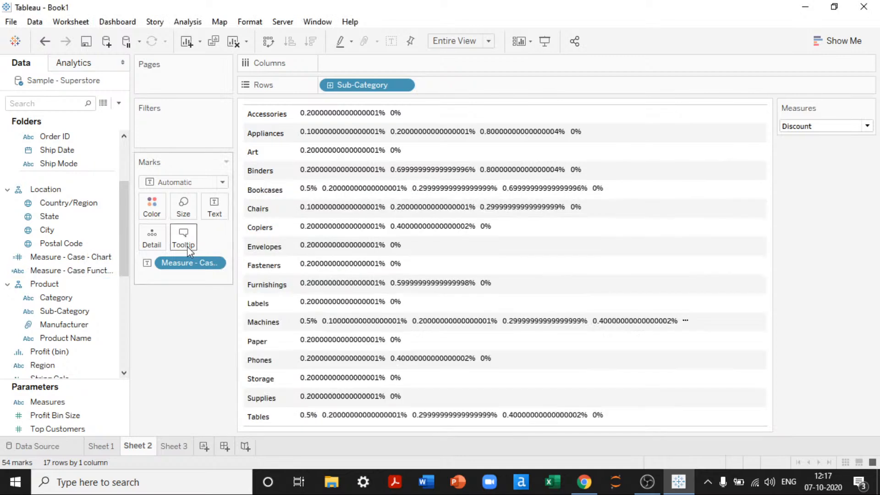
Remove the Measure - Case Function field from the view and convert Measure - Case - Chart to a measure
{"action": "left_click_drag", "start_coordinate": [183, 262], "coordinate": [458, 159]}
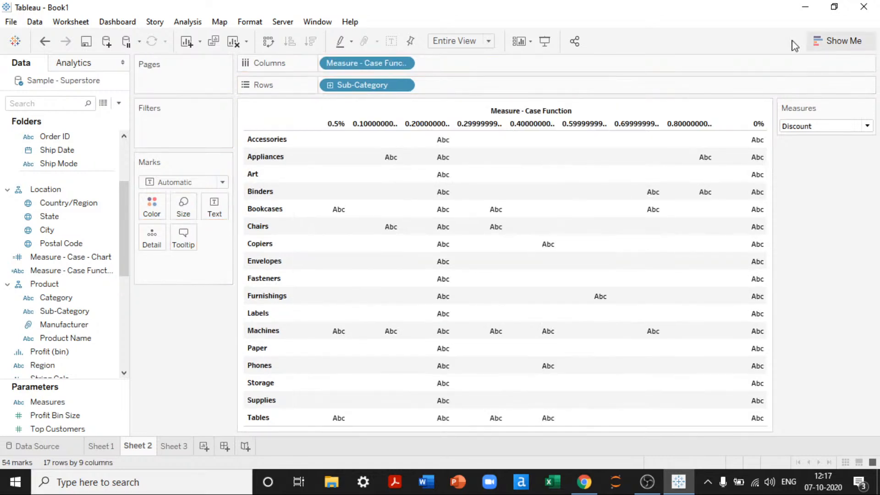
{"action": "left_click_drag", "start_coordinate": [366, 63], "coordinate": [92, 256]}
{"action": "right_click", "coordinate": [92, 256]}
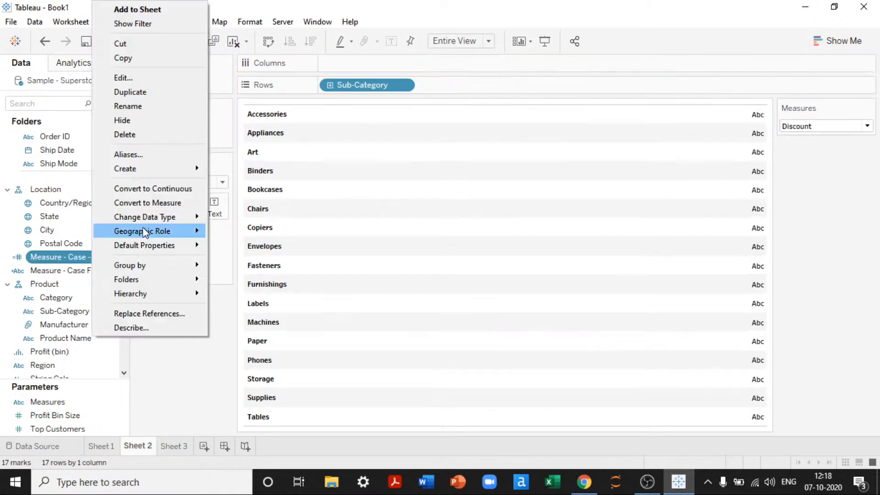
{"action": "left_click", "coordinate": [140, 203]}
Add Measure - Case - Chart to the Sub-Category view and display it as horizontal bars
{"action": "left_click_drag", "start_coordinate": [124, 233], "coordinate": [126, 289]}
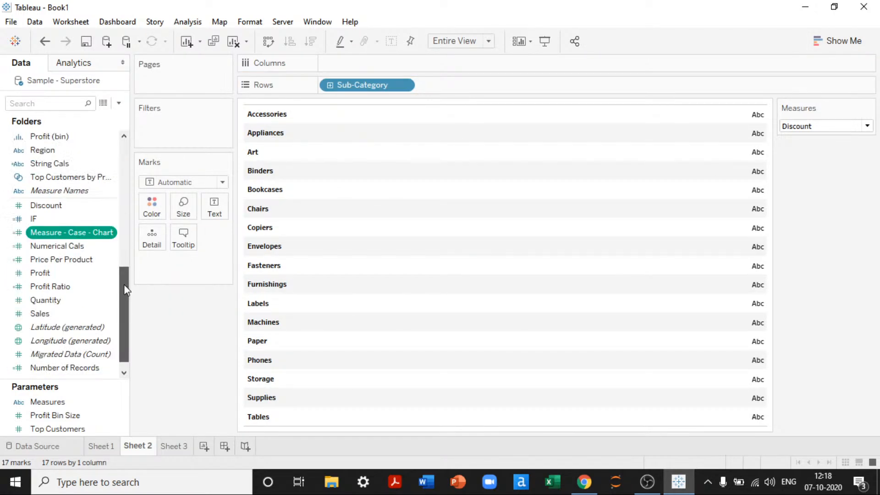
{"action": "left_click_drag", "start_coordinate": [71, 232], "coordinate": [368, 219]}
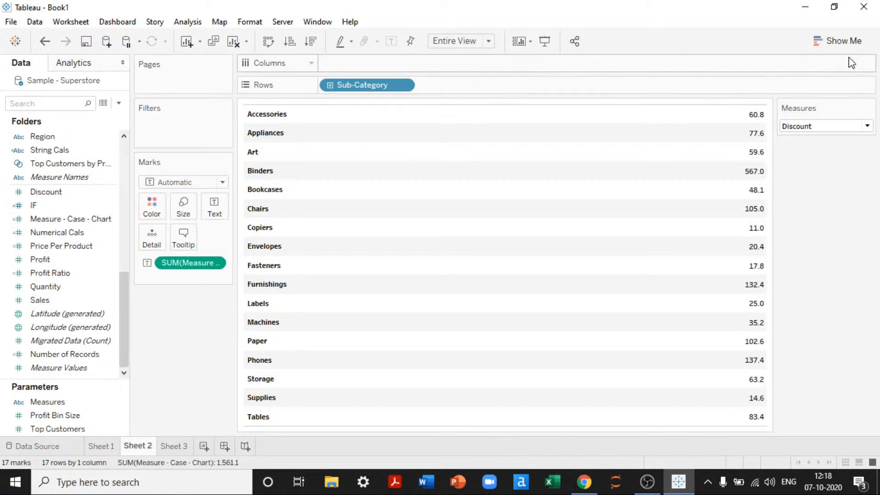
{"action": "left_click", "coordinate": [842, 40]}
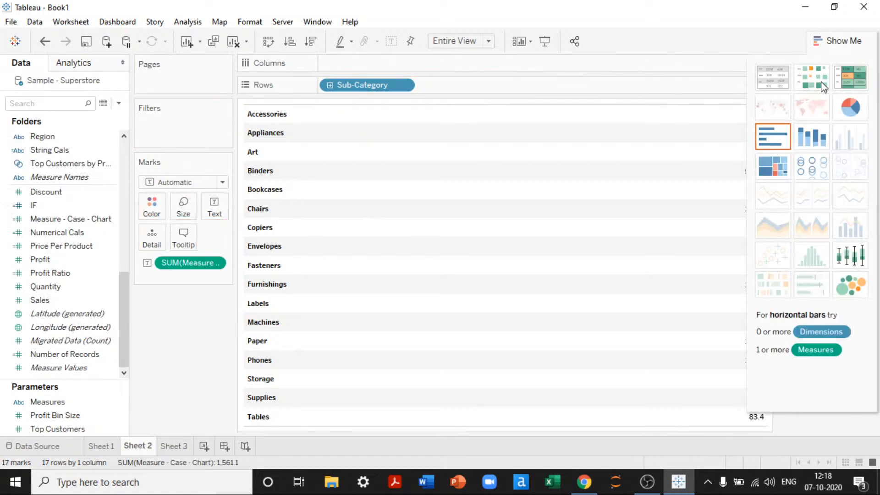
{"action": "left_click", "coordinate": [773, 136]}
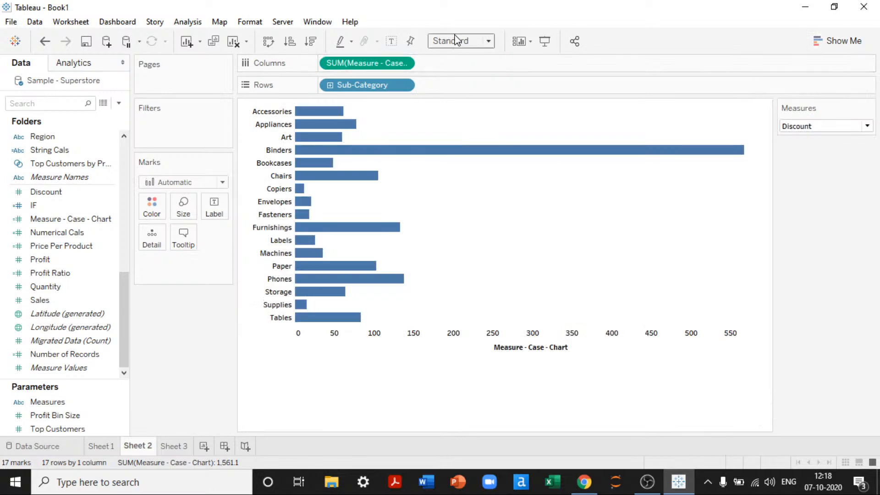
Fit the bar chart to Entire View and hide the Measure - Case - Chart axis header
{"action": "left_click", "coordinate": [457, 41]}
{"action": "left_click", "coordinate": [460, 95]}
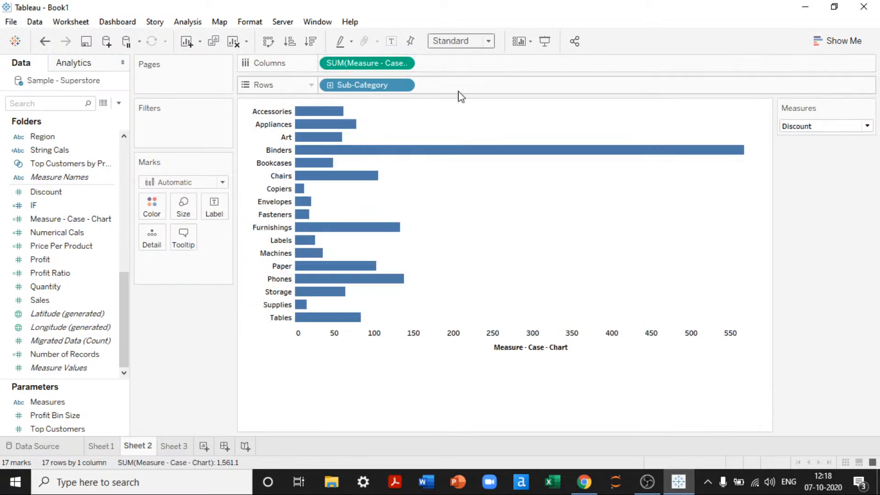
{"action": "left_click", "coordinate": [449, 40]}
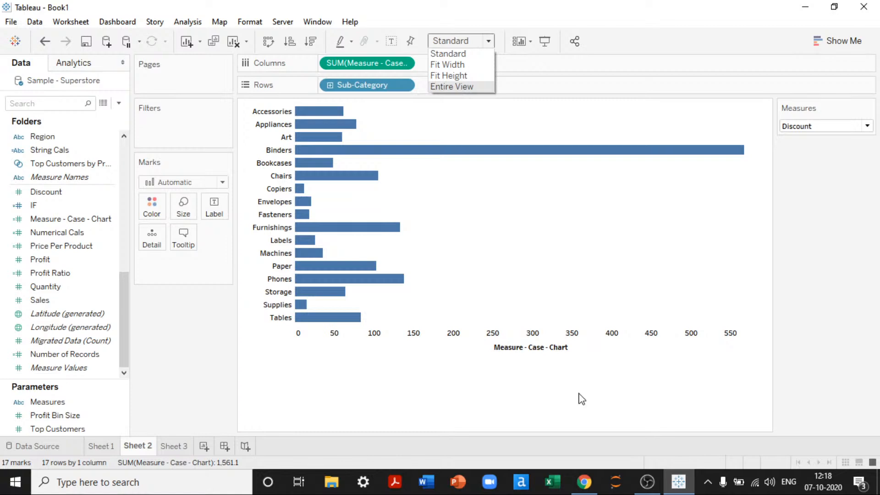
{"action": "left_click", "coordinate": [450, 88]}
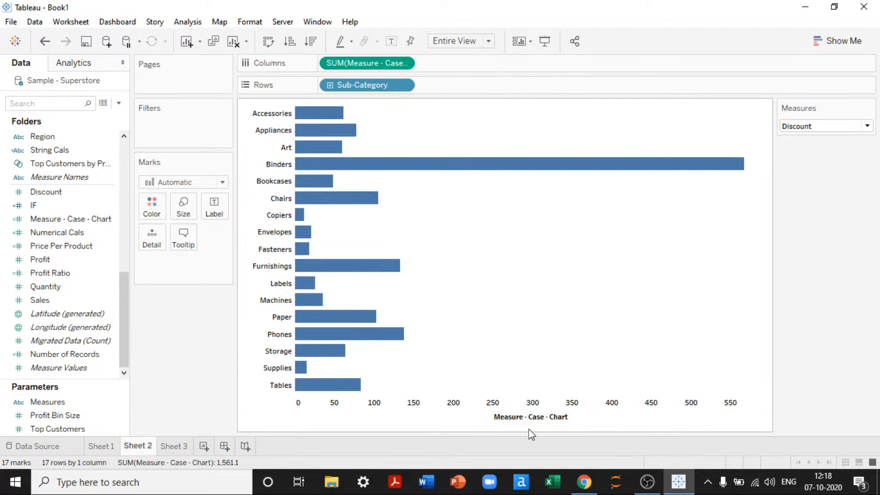
{"action": "right_click", "coordinate": [521, 413]}
{"action": "left_click", "coordinate": [550, 381]}
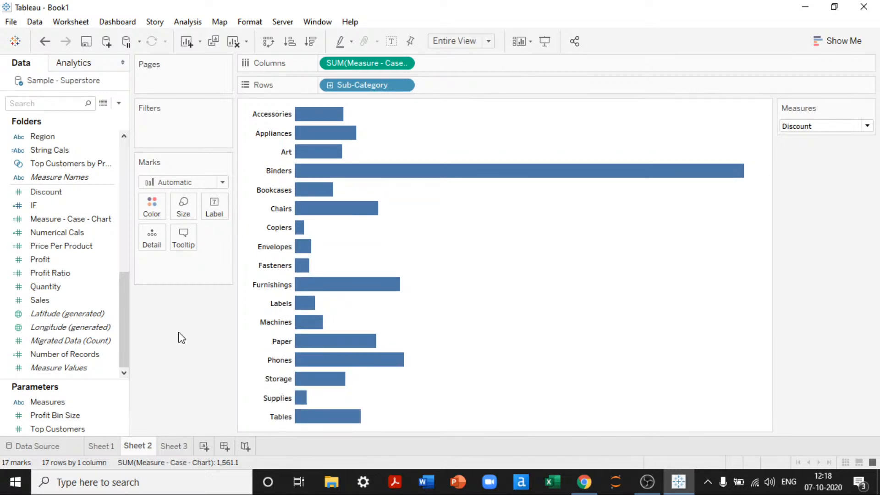
Try to label the bars with the Measure - Case Function field
{"action": "left_click", "coordinate": [102, 271]}
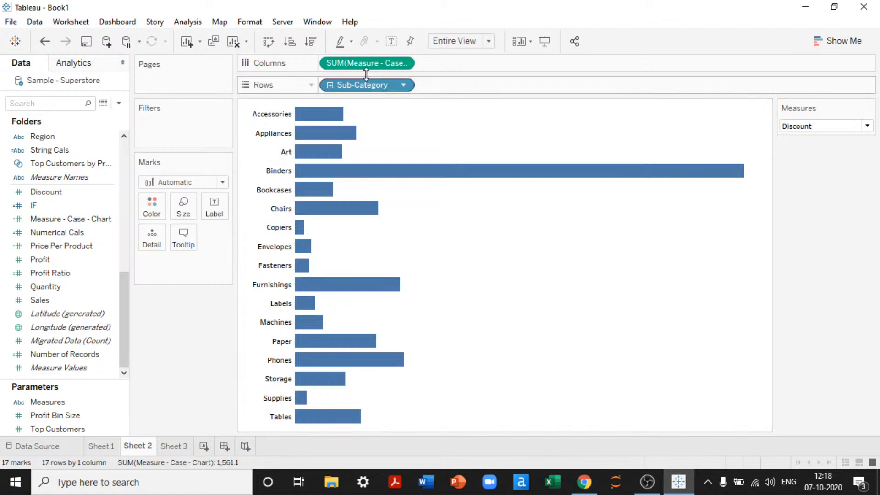
{"action": "left_click_drag", "start_coordinate": [125, 295], "coordinate": [126, 265]}
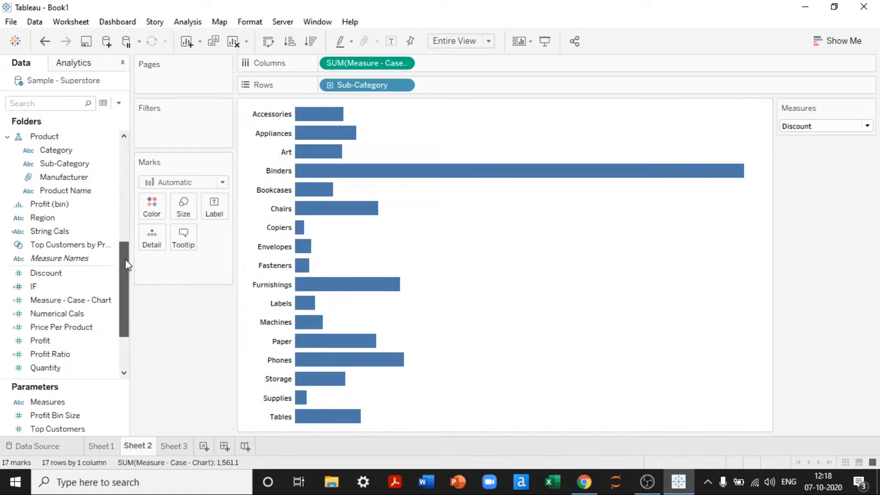
{"action": "scroll", "coordinate": [79, 183], "scroll_direction": "up", "scroll_amount": 3}
{"action": "left_click_drag", "start_coordinate": [112, 190], "coordinate": [214, 207]}
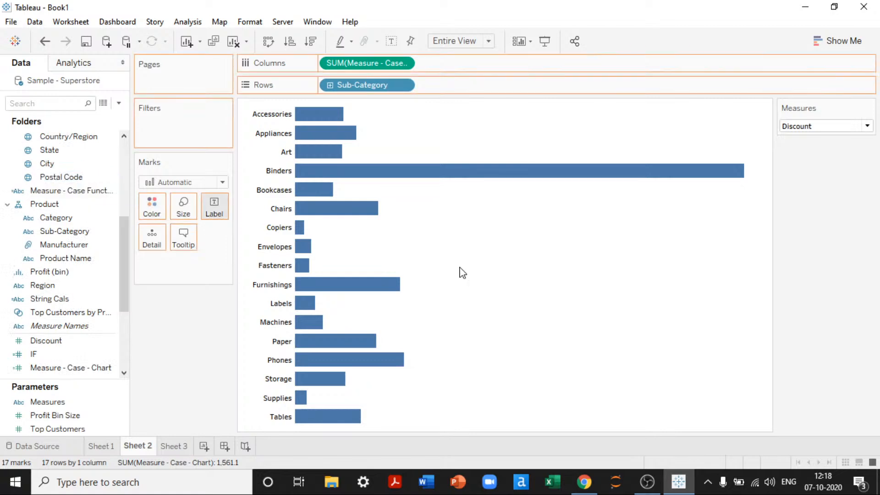
{"action": "left_click_drag", "start_coordinate": [462, 273], "coordinate": [463, 273]}
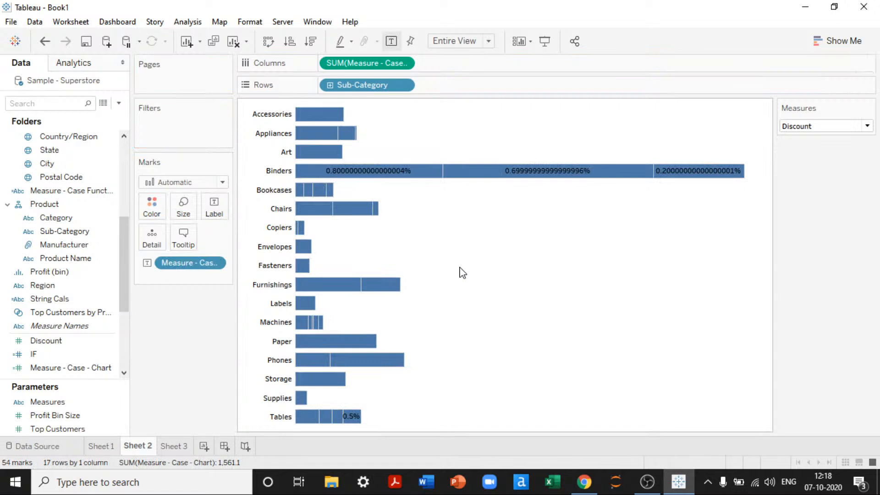
{"action": "key", "text": "ctrl+z"}
Open Measure - Case Function for editing and replace the extra parenthesis and ROUND before [Discount] with SUM
{"action": "right_click", "coordinate": [83, 192]}
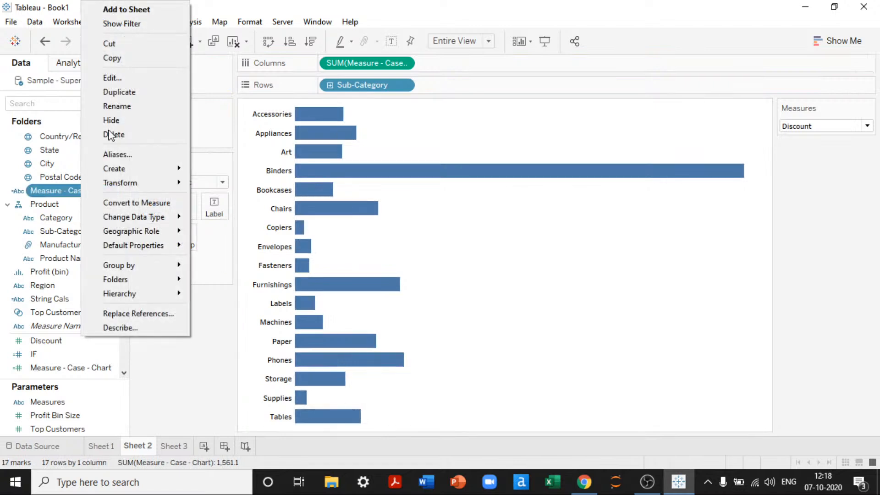
{"action": "left_click", "coordinate": [124, 77]}
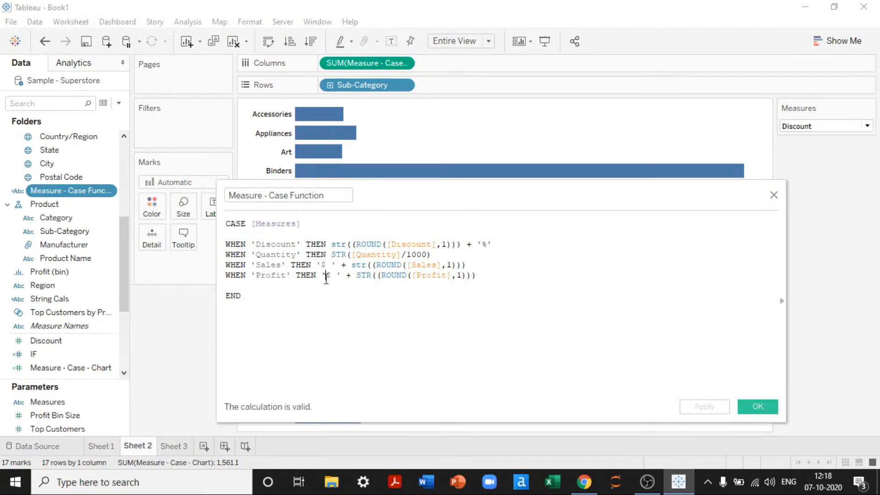
{"action": "double_click", "coordinate": [362, 244]}
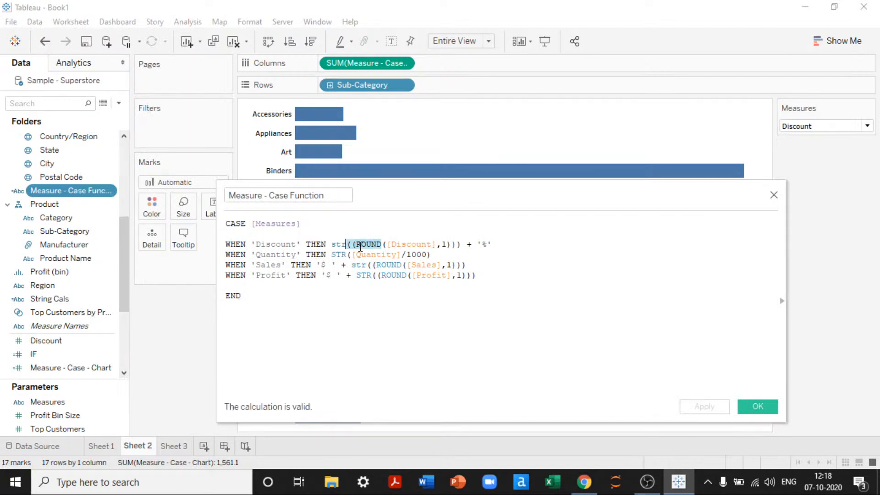
{"action": "key", "text": "BackSpace"}
{"action": "key", "text": "BackSpace"}
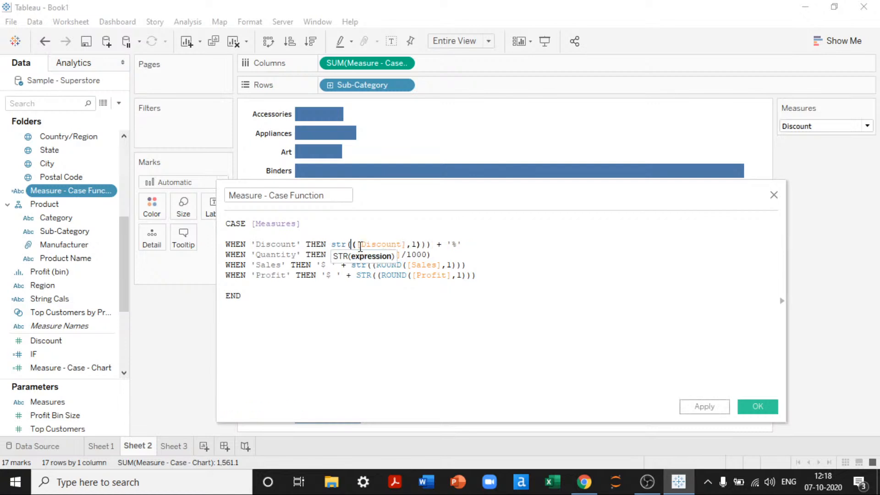
{"action": "type", "text": "SUM"}
Delete the leftover rounding argument and surplus parenthesis so the Discount branch reads str(SUM([Discount])) + '%'
{"action": "key", "text": "Right"}
{"action": "key", "text": "Right"}
{"action": "key", "text": "Right"}
{"action": "key", "text": "Right"}
{"action": "key", "text": "Right"}
{"action": "key", "text": "Right"}
{"action": "key", "text": "Right"}
{"action": "key", "text": "Right"}
{"action": "key", "text": "Right"}
{"action": "key", "text": "Right"}
{"action": "key", "text": "Right"}
{"action": "key", "text": "Right"}
{"action": "key", "text": "Right"}
{"action": "key", "text": "Right"}
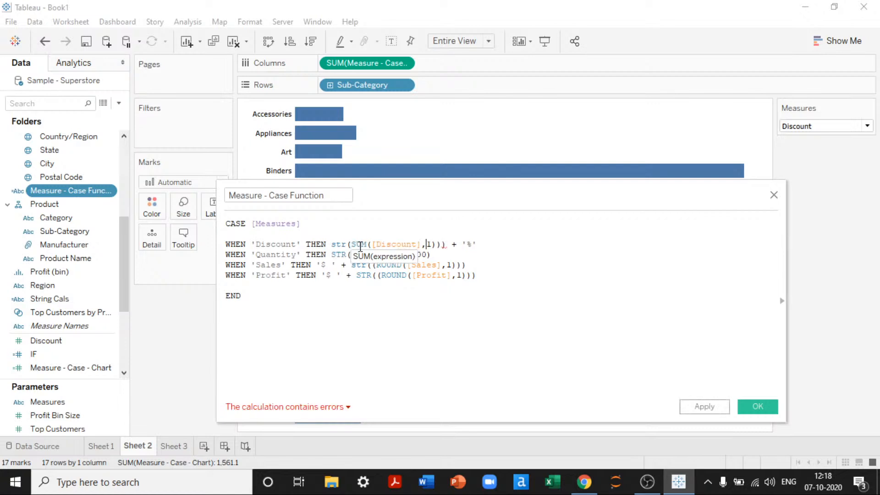
{"action": "key", "text": "BackSpace"}
{"action": "key", "text": "BackSpace"}
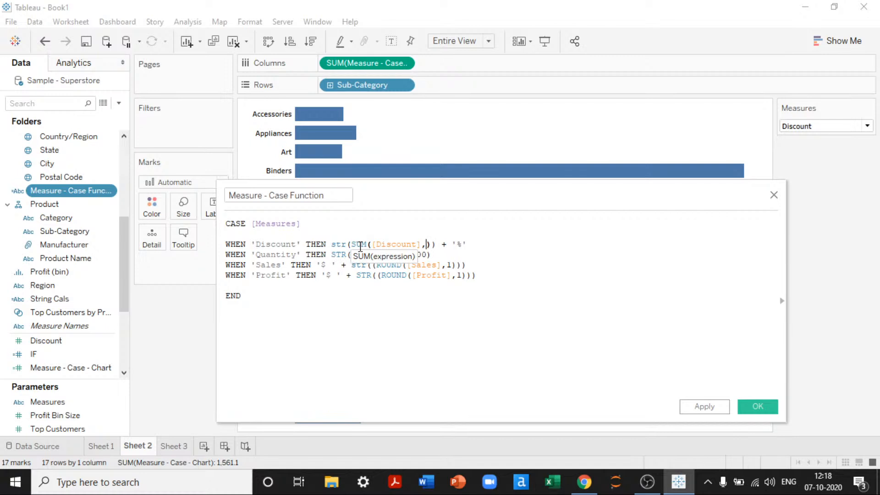
{"action": "key", "text": "BackSpace"}
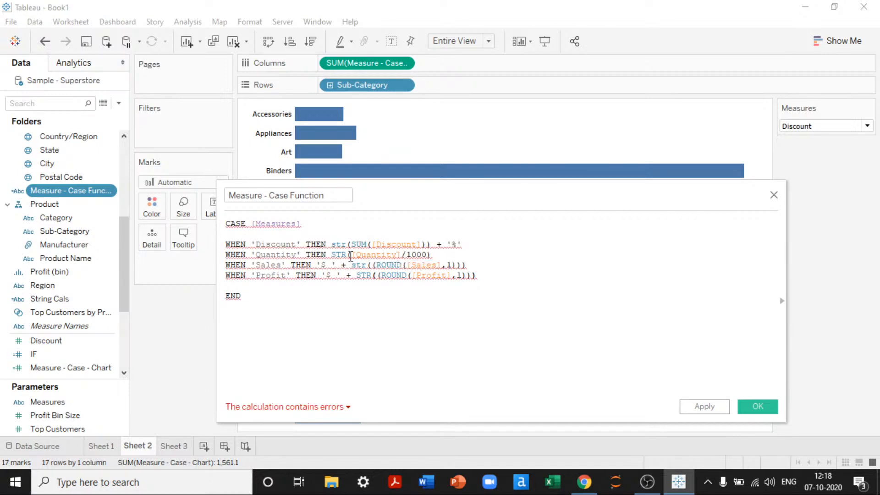
Wrap [Quantity] in SUM so the Quantity branch reads STR(SUM([Quantity])/1000)
{"action": "left_click", "coordinate": [351, 255]}
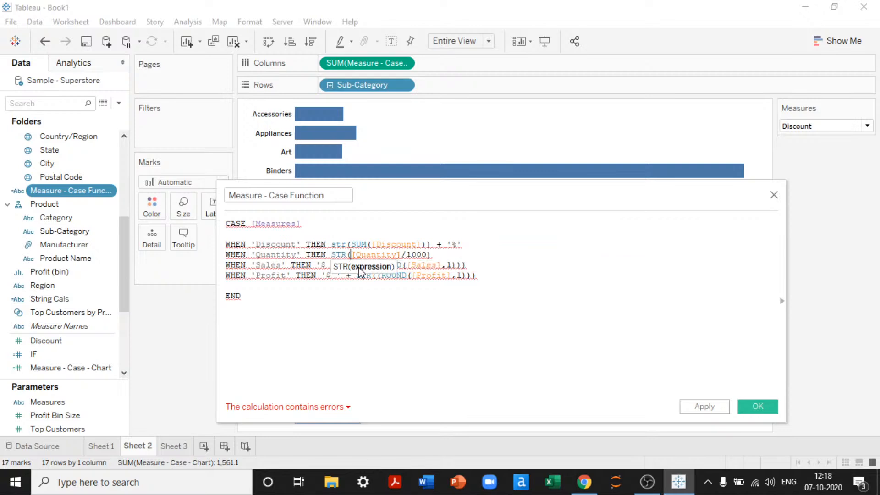
{"action": "type", "text": "SUM("}
{"action": "key", "text": "Right"}
{"action": "type", "text": ")"}
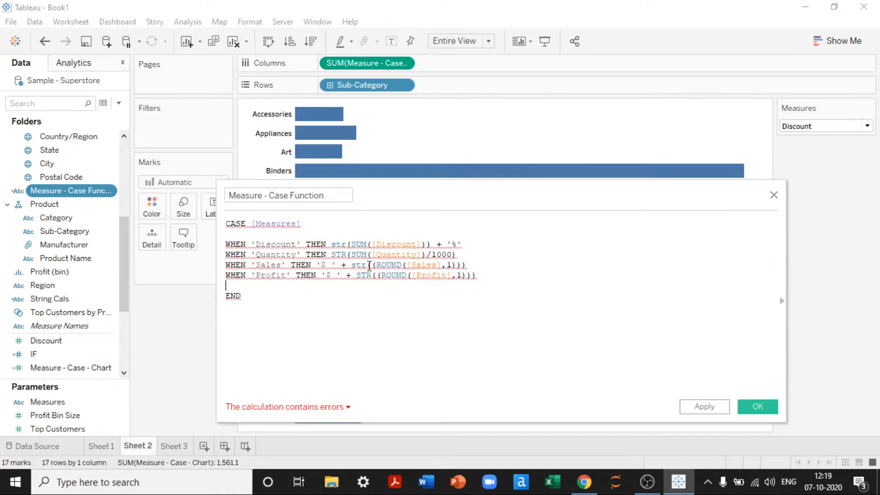
Replace the ROUND call in the Sales branch with SUM so it reads '$ ' + str(SUM([Sales]))
{"action": "left_click", "coordinate": [370, 265]}
{"action": "key", "text": "ctrl+shift+Right"}
{"action": "key", "text": "ctrl+shift+Right"}
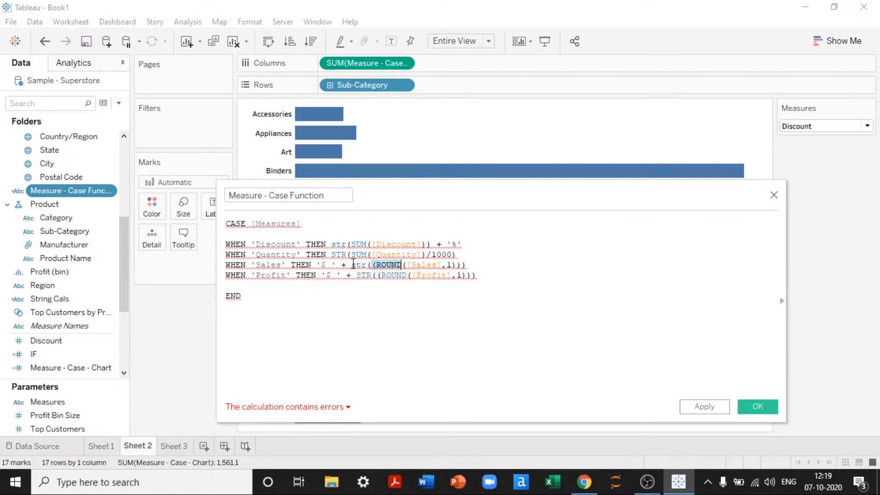
{"action": "type", "text": "sum"}
{"action": "key", "text": "Return"}
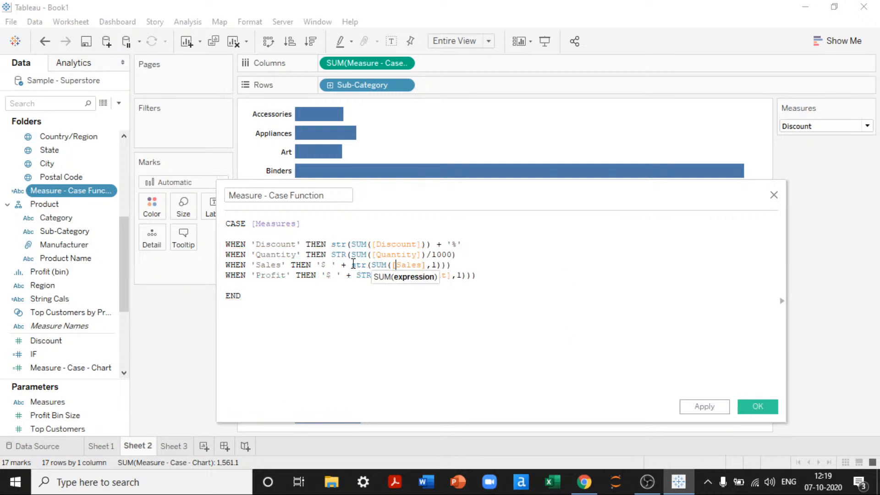
{"action": "left_click", "coordinate": [422, 265]}
{"action": "key", "text": "Right"}
{"action": "key", "text": "Right"}
{"action": "key", "text": "Left"}
{"action": "key", "text": "Delete"}
{"action": "key", "text": "Delete"}
{"action": "key", "text": "Delete"}
Replace the ROUND call in the Profit branch with SUM, giving '$ ' + STR(SUM([Profit])), and save the calculation
{"action": "left_click", "coordinate": [376, 275]}
{"action": "key", "text": "shift+Right"}
{"action": "key", "text": "shift+Right"}
{"action": "key", "text": "shift+Right"}
{"action": "key", "text": "shift+Right"}
{"action": "key", "text": "shift+Right"}
{"action": "key", "text": "shift+Right"}
{"action": "key", "text": "shift+Right"}
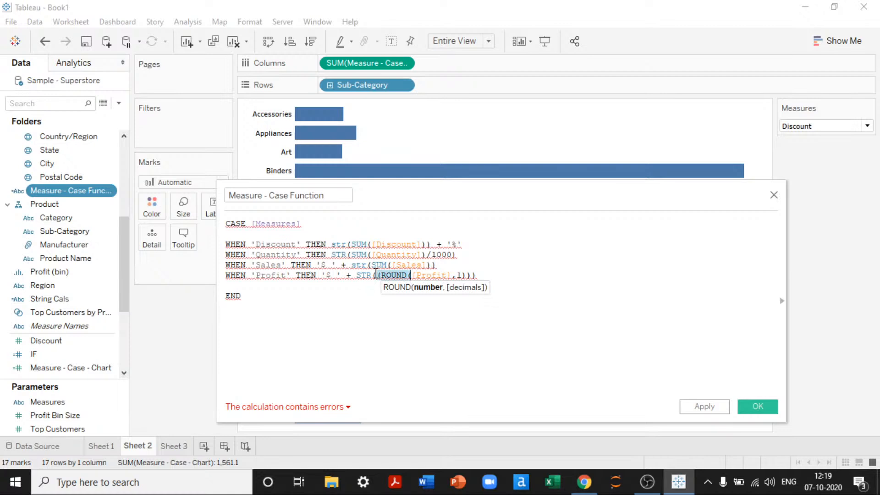
{"action": "type", "text": "(SUM("}
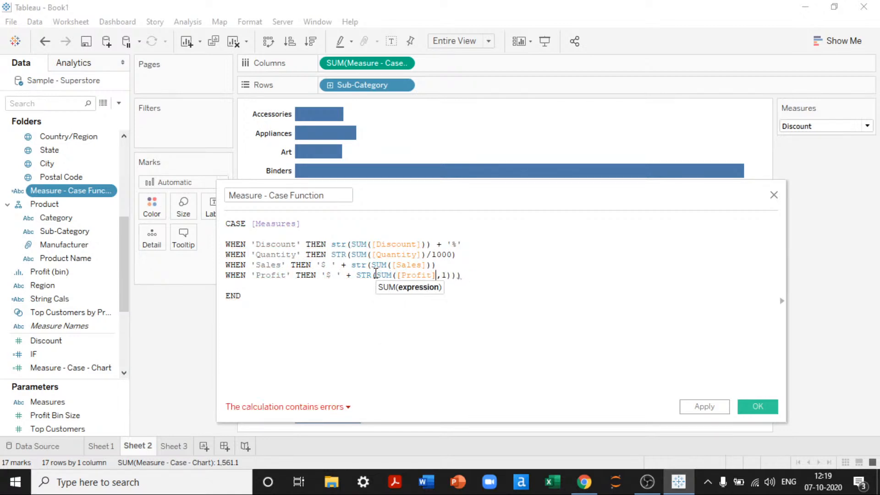
{"action": "key", "text": "Delete"}
{"action": "key", "text": "Delete"}
{"action": "key", "text": "Delete"}
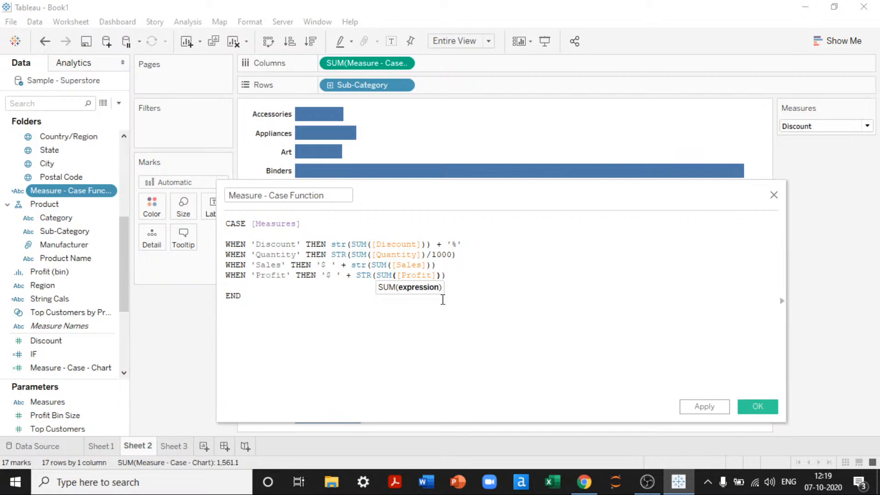
{"action": "left_click", "coordinate": [756, 405]}
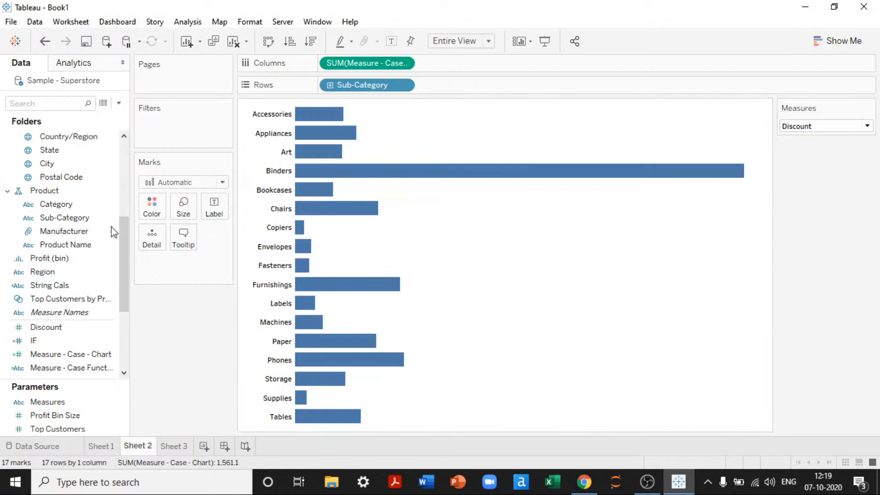
Label the bars with the aggregated Measure - Case Function field
{"action": "scroll", "coordinate": [114, 232], "scroll_direction": "down", "scroll_amount": 4}
{"action": "left_click_drag", "start_coordinate": [69, 219], "coordinate": [212, 215]}
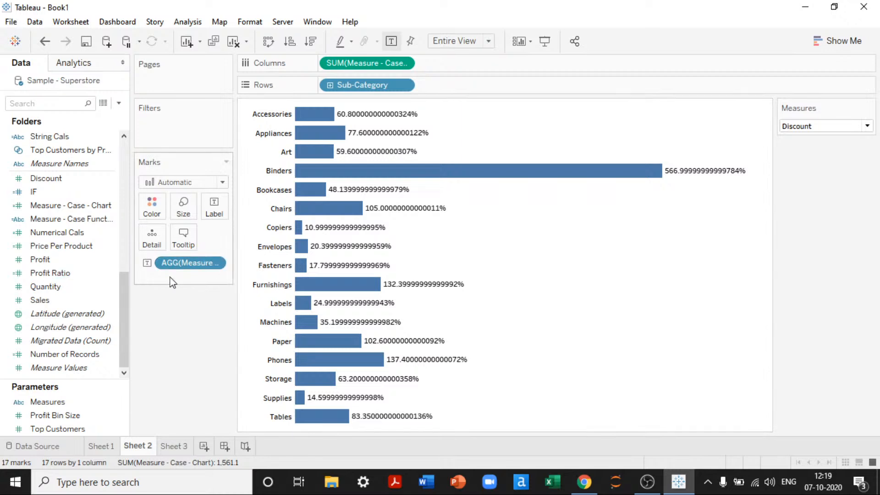
Examine the header and pane format options of the Measure - Case Function label for a way to format its numbers
{"action": "left_click", "coordinate": [215, 263]}
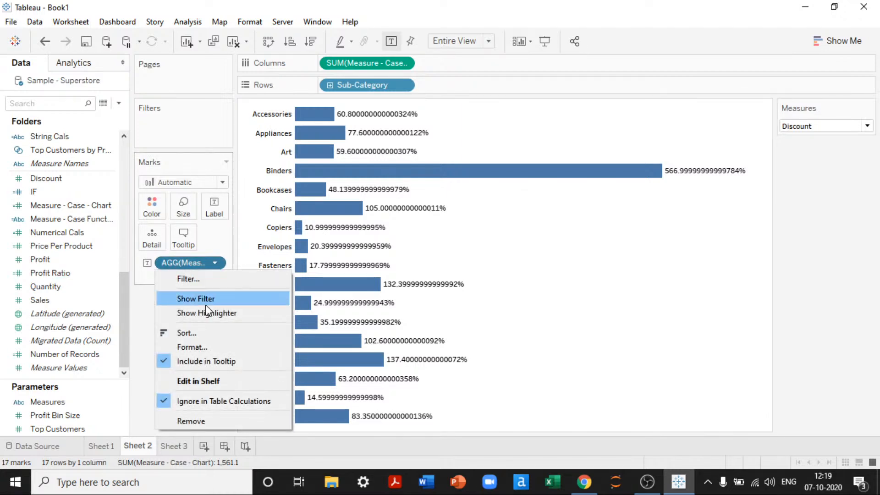
{"action": "left_click", "coordinate": [192, 347]}
{"action": "left_click", "coordinate": [82, 163]}
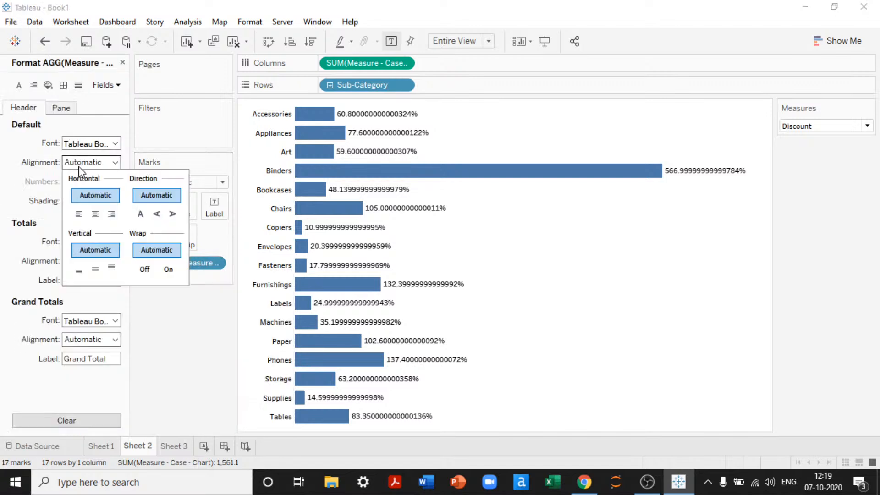
{"action": "left_click", "coordinate": [17, 164]}
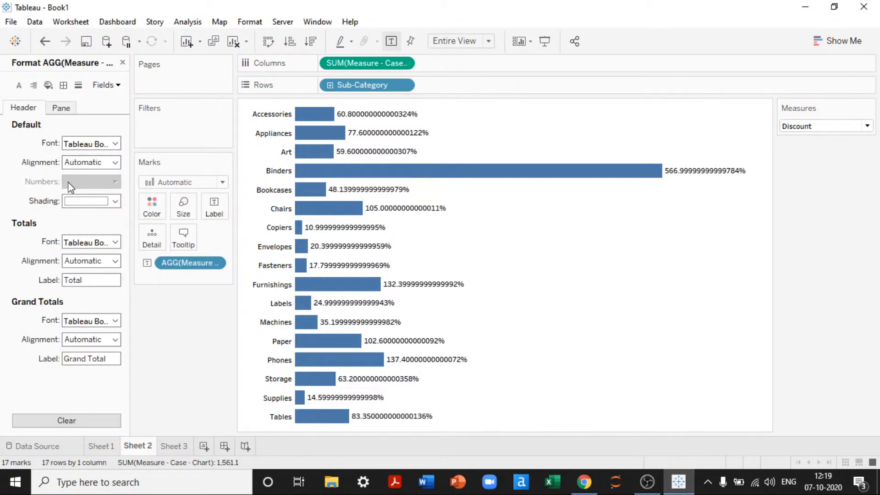
{"action": "left_click", "coordinate": [62, 108]}
{"action": "left_click", "coordinate": [99, 143]}
{"action": "left_click", "coordinate": [99, 144]}
{"action": "left_click", "coordinate": [122, 62]}
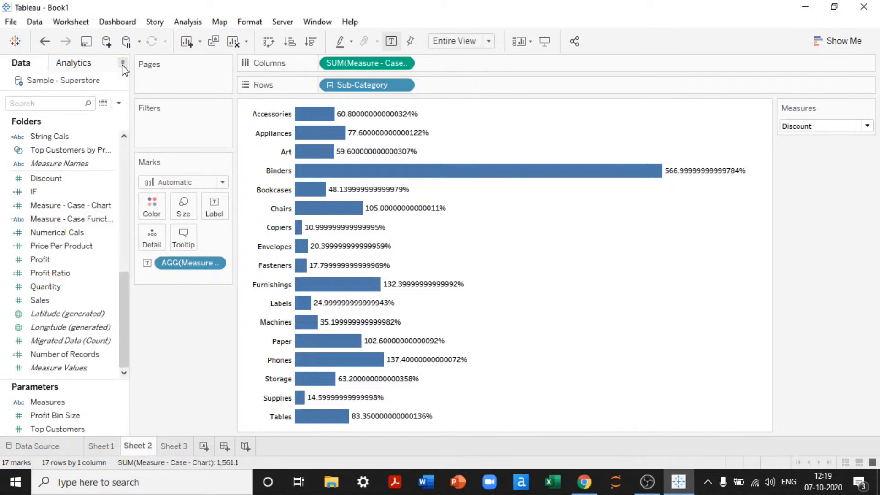
Widen the data pane so the full calculated field names fit
{"action": "left_click_drag", "start_coordinate": [131, 299], "coordinate": [224, 296]}
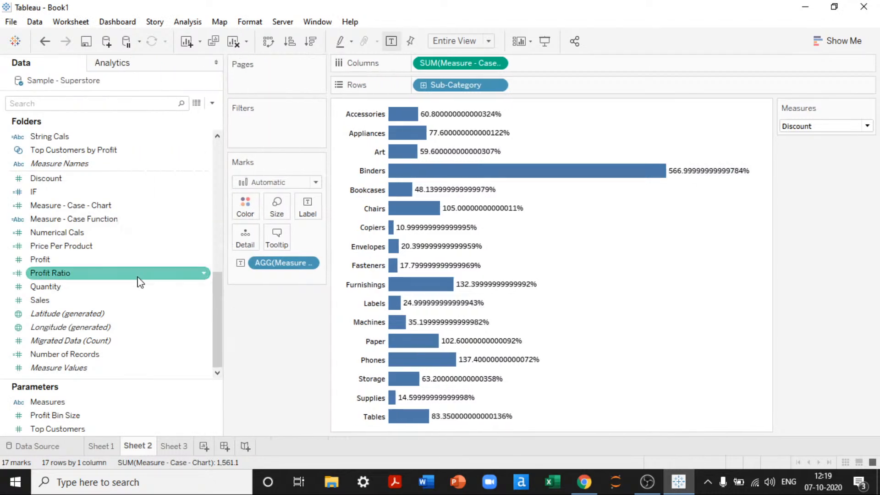
{"action": "left_click_drag", "start_coordinate": [224, 238], "coordinate": [170, 237]}
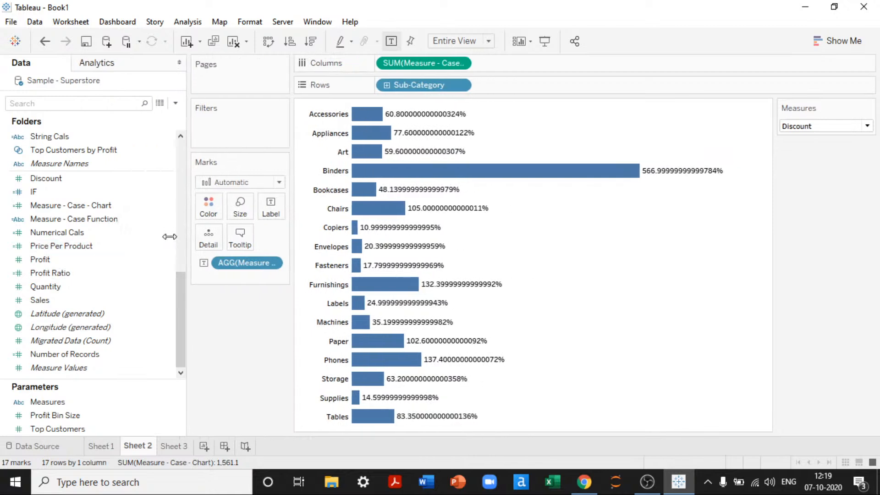
{"action": "right_click", "coordinate": [114, 205]}
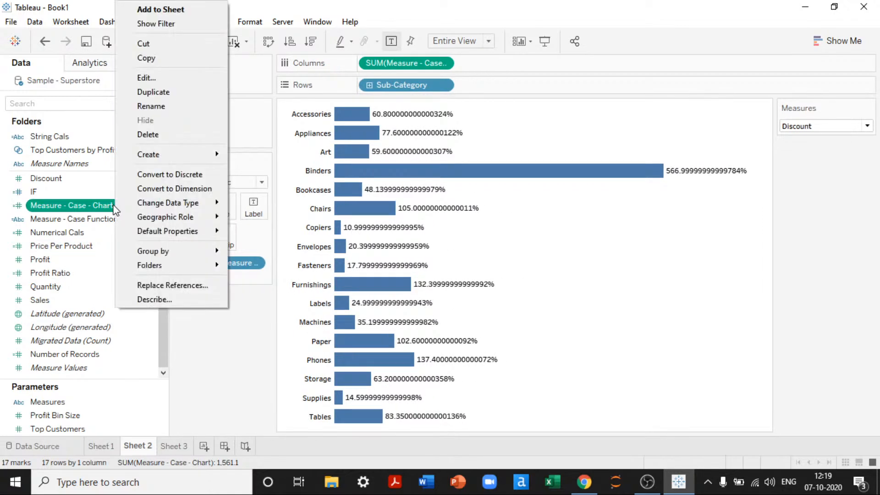
{"action": "right_click", "coordinate": [103, 220]}
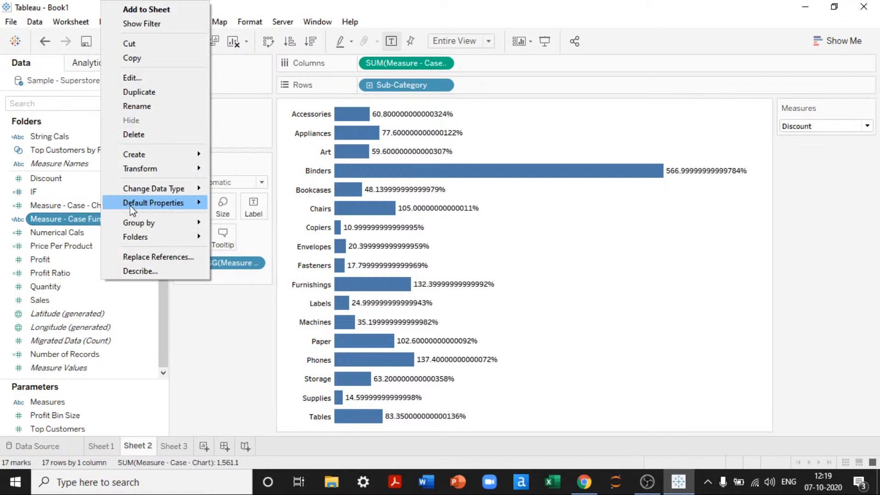
{"action": "left_click", "coordinate": [473, 288]}
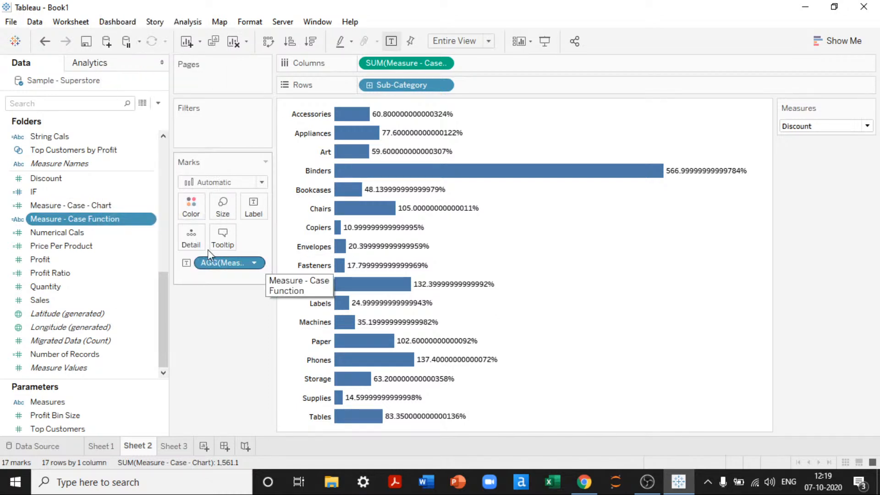
Edit the Measure - Case Function calculation, wrapping the Discount branch in ROUND so it reads str(round(SUM([Discount]))) + '%'
{"action": "right_click", "coordinate": [211, 261]}
{"action": "left_click", "coordinate": [165, 78]}
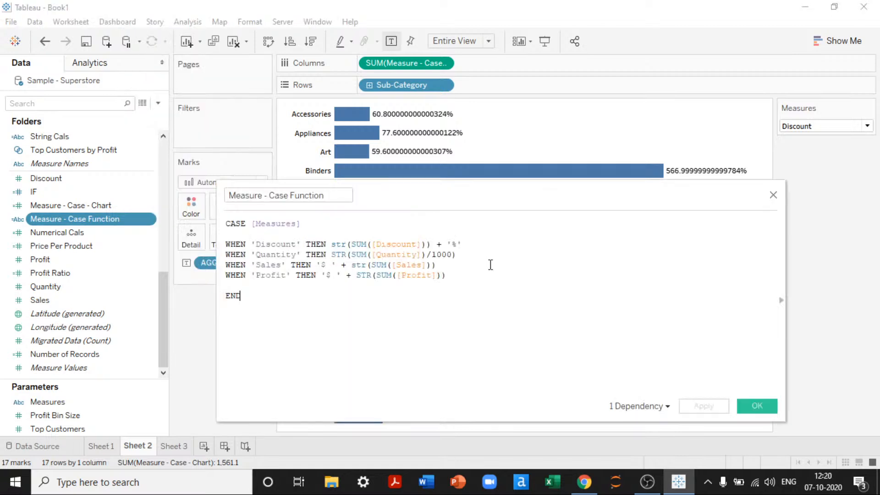
{"action": "left_click", "coordinate": [374, 244]}
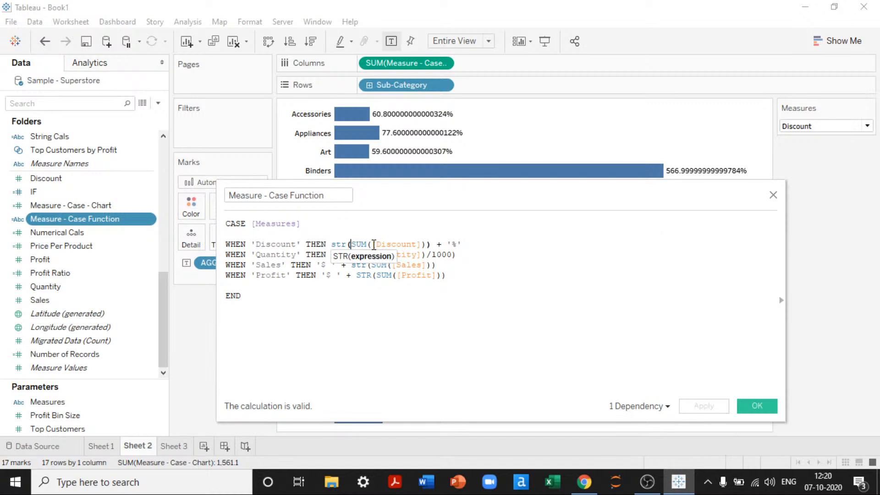
{"action": "type", "text": "round"}
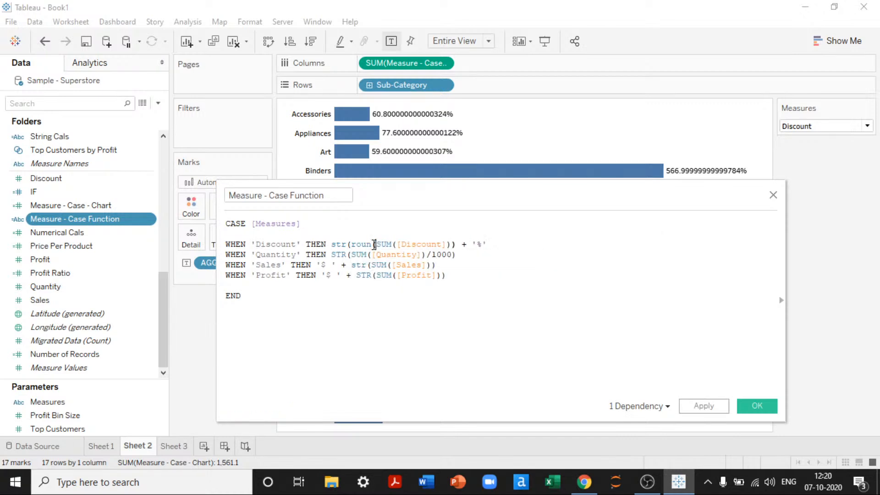
{"action": "type", "text": "("}
{"action": "key", "text": "Left"}
{"action": "type", "text": "d"}
{"action": "key", "text": "ctrl+Right"}
{"action": "key", "text": "ctrl+Right"}
{"action": "key", "text": "ctrl+Right"}
{"action": "key", "text": "ctrl+Right"}
{"action": "key", "text": "ctrl+Right"}
{"action": "key", "text": "Left"}
{"action": "type", "text": ")"}
{"action": "left_click", "coordinate": [348, 285]}
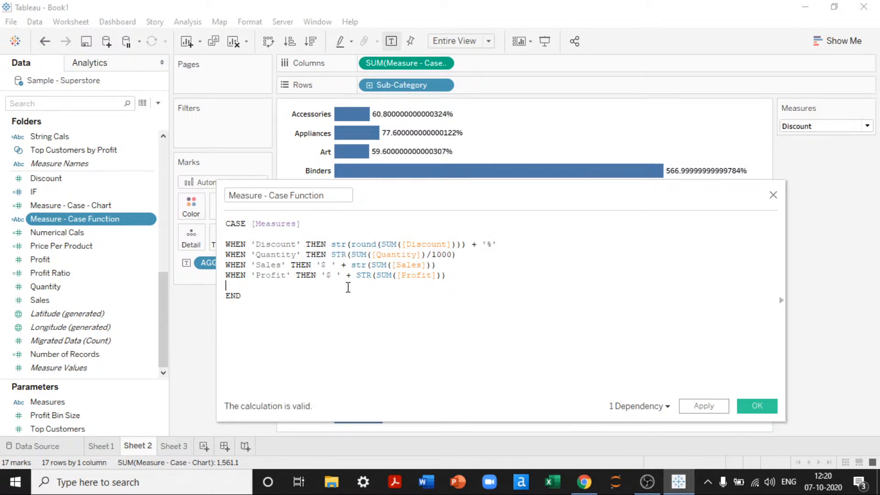
{"action": "left_click", "coordinate": [456, 245]}
Reuse the round function in the Quantity branch so it reads STR(round(SUM([Quantity])/1000))
{"action": "double_click", "coordinate": [362, 244]}
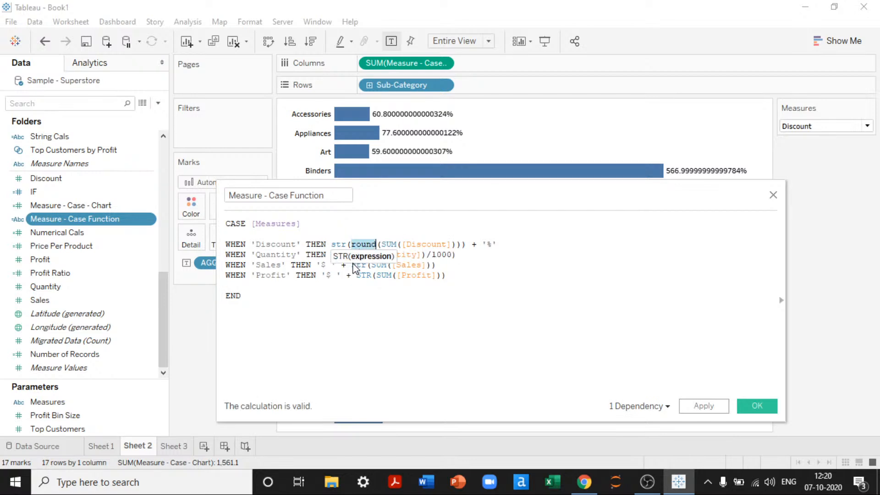
{"action": "key", "text": "ctrl+c"}
{"action": "left_click", "coordinate": [352, 255]}
{"action": "key", "text": "ctrl+v"}
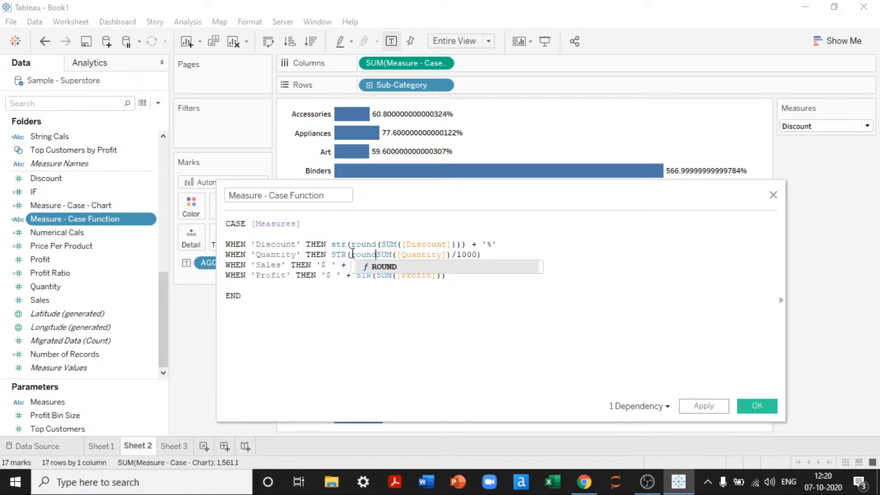
{"action": "type", "text": "("}
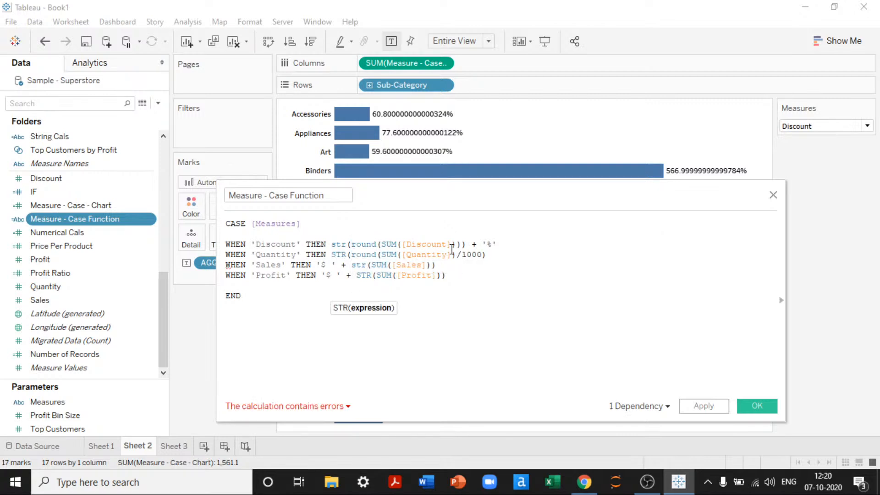
{"action": "left_click", "coordinate": [484, 256]}
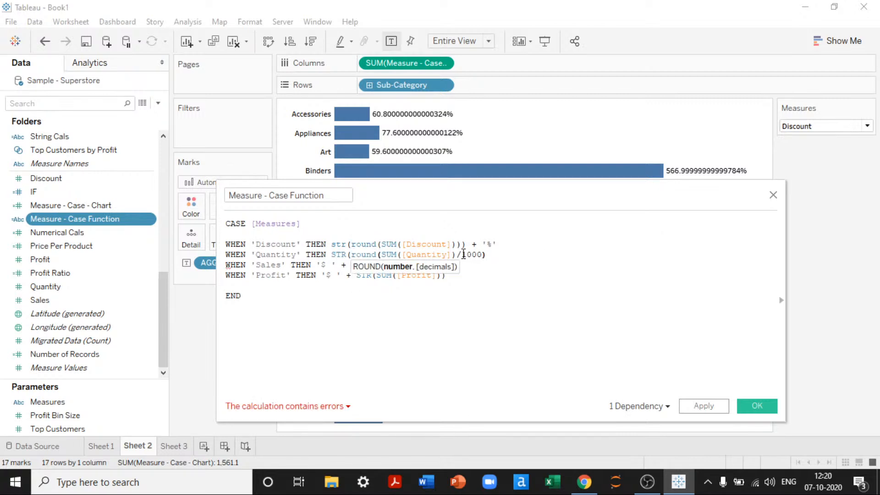
{"action": "type", "text": ")"}
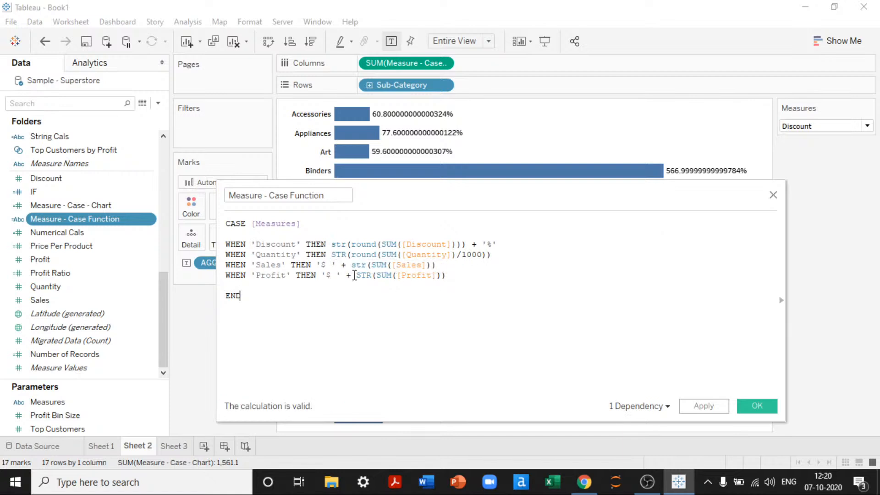
Wrap the Sales sum in ROUND so the branch reads '$ ' + str(round(SUM([Sales])))
{"action": "left_click", "coordinate": [370, 265]}
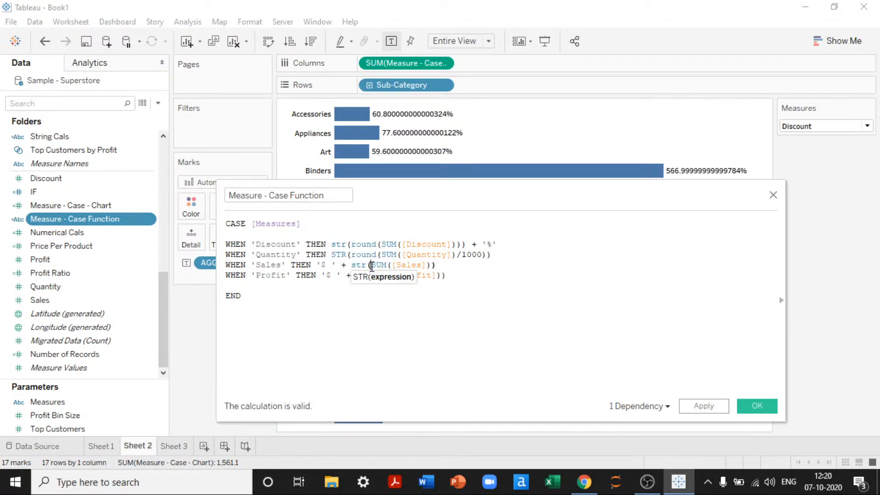
{"action": "type", "text": "round("}
{"action": "key", "text": "End"}
{"action": "type", "text": ")"}
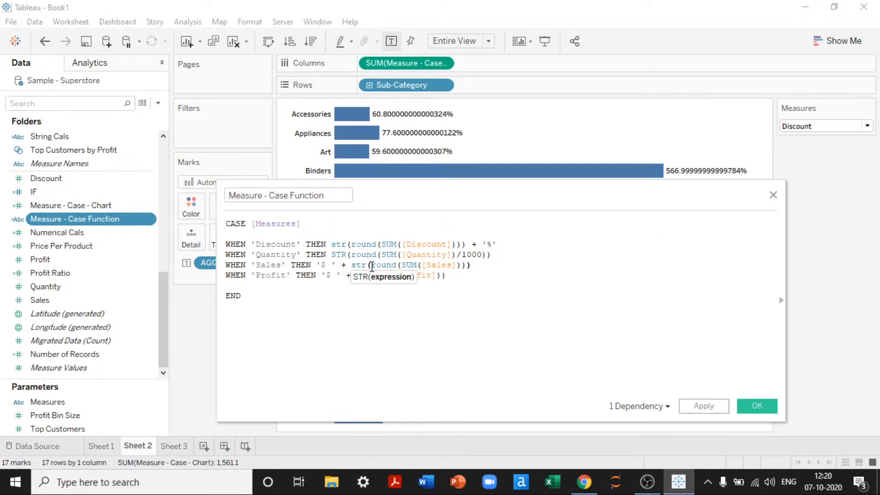
Wrap the Profit sum in ROUND, giving '$ ' + STR(round(SUM([Profit]))), and save the calculation
{"action": "left_click", "coordinate": [376, 277]}
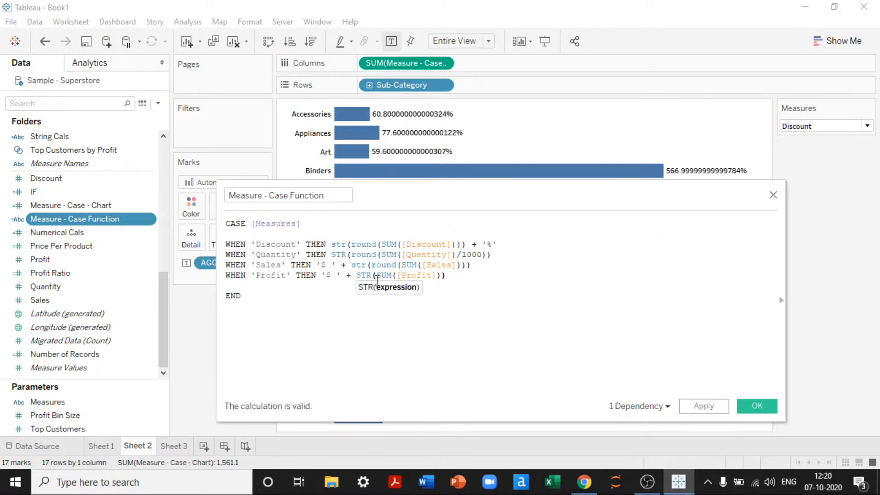
{"action": "type", "text": "round"}
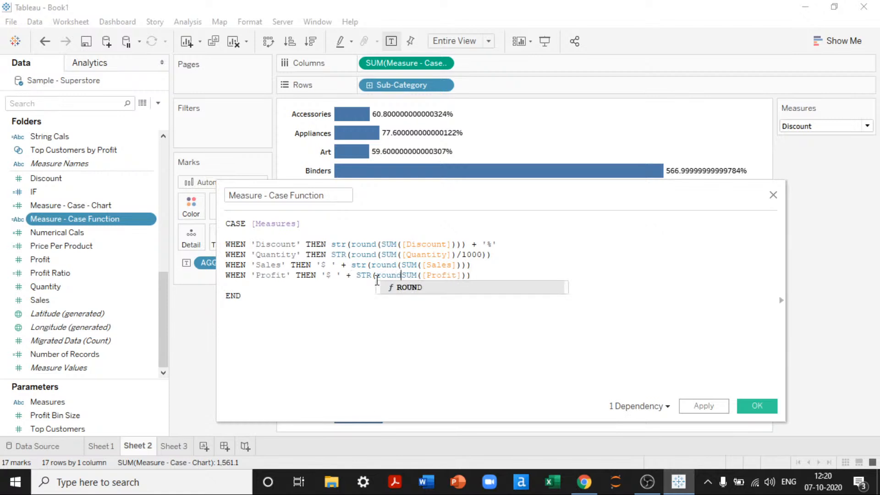
{"action": "type", "text": "("}
{"action": "key", "text": "End"}
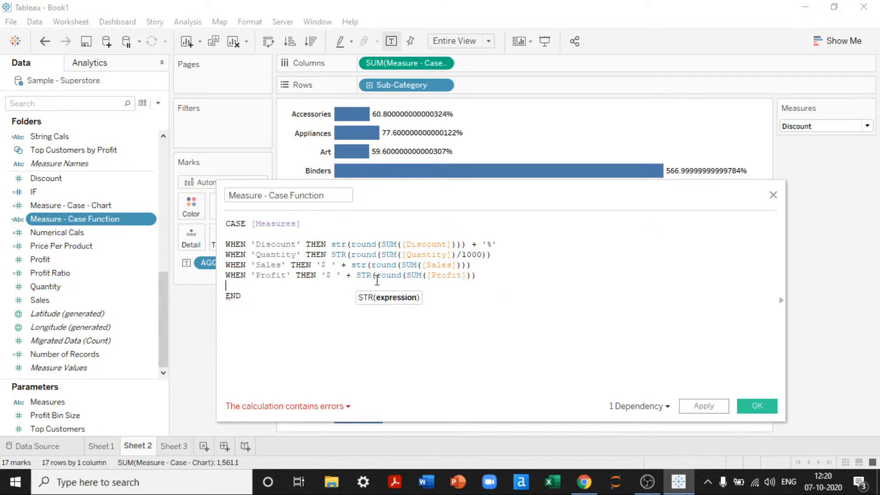
{"action": "type", "text": ")"}
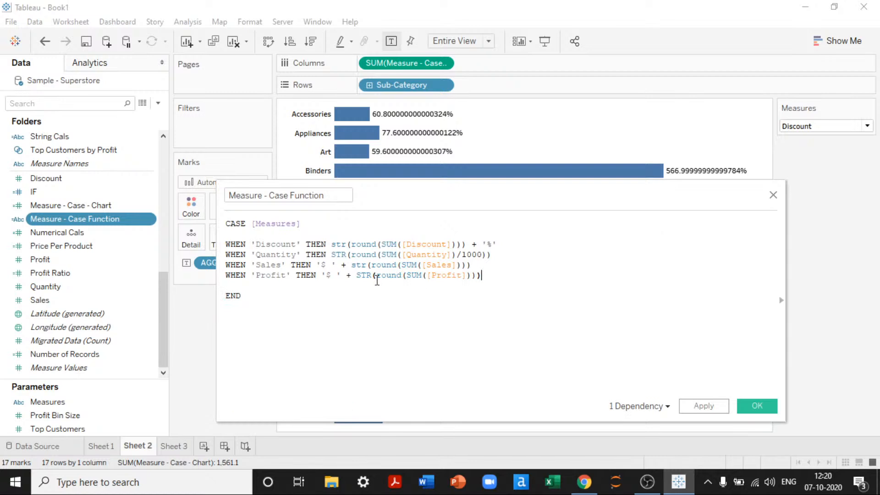
{"action": "left_click", "coordinate": [757, 406]}
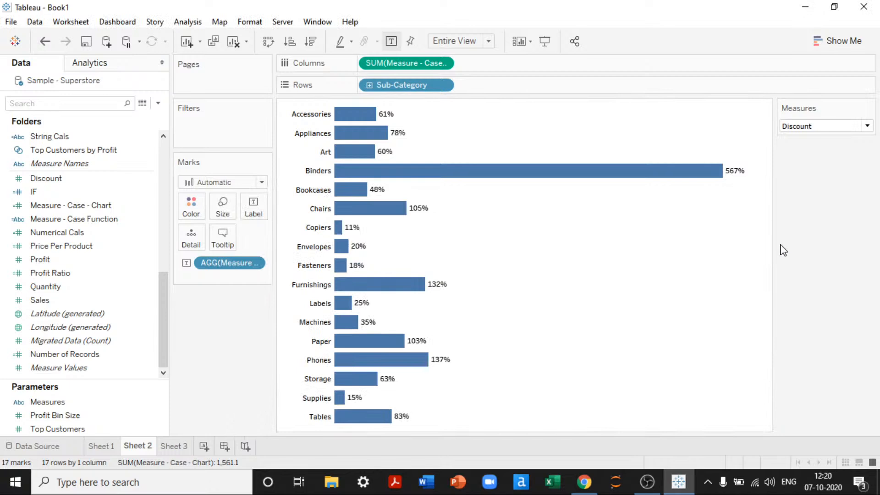
Switch the Measures parameter through Profit, Sales and Quantity to check the rounded bar labels
{"action": "left_click", "coordinate": [800, 129]}
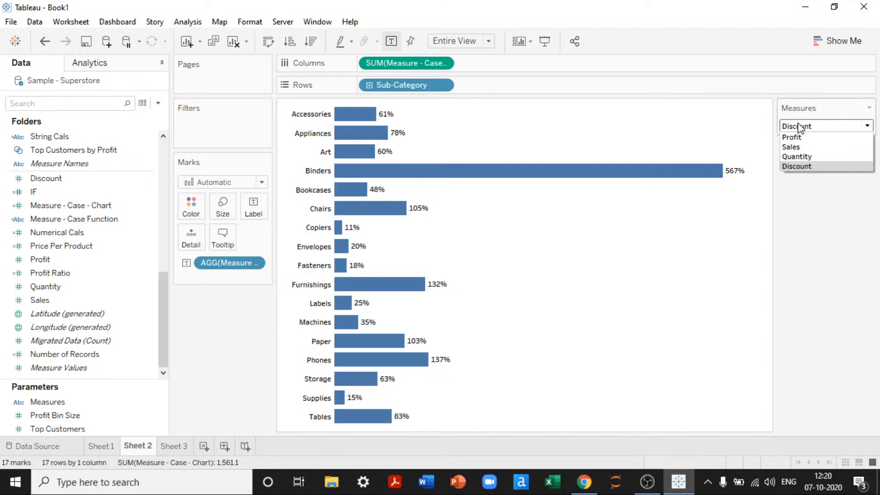
{"action": "left_click", "coordinate": [791, 137]}
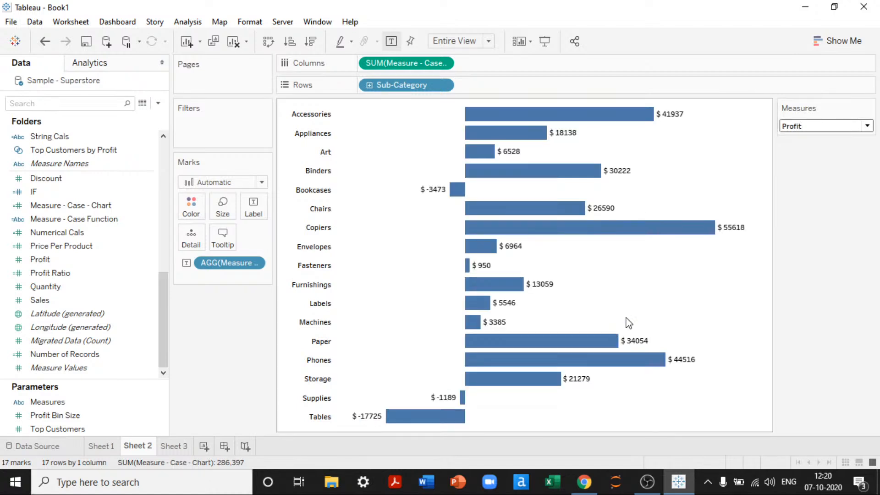
{"action": "mouse_move", "coordinate": [672, 123]}
{"action": "mouse_move", "coordinate": [642, 127]}
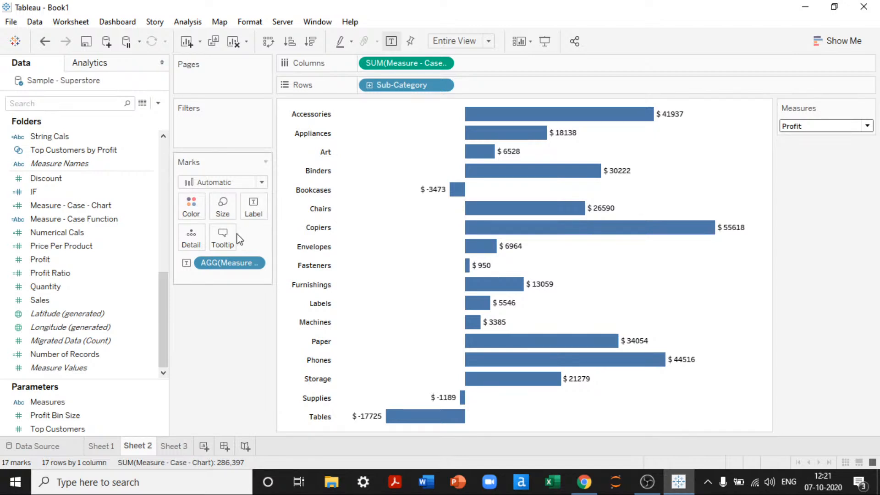
{"action": "left_click", "coordinate": [812, 127]}
{"action": "left_click", "coordinate": [799, 147]}
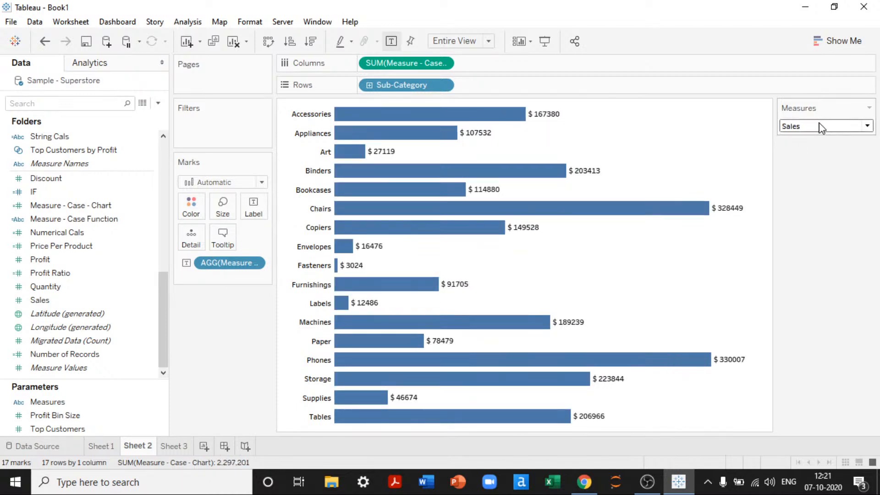
{"action": "left_click", "coordinate": [820, 130]}
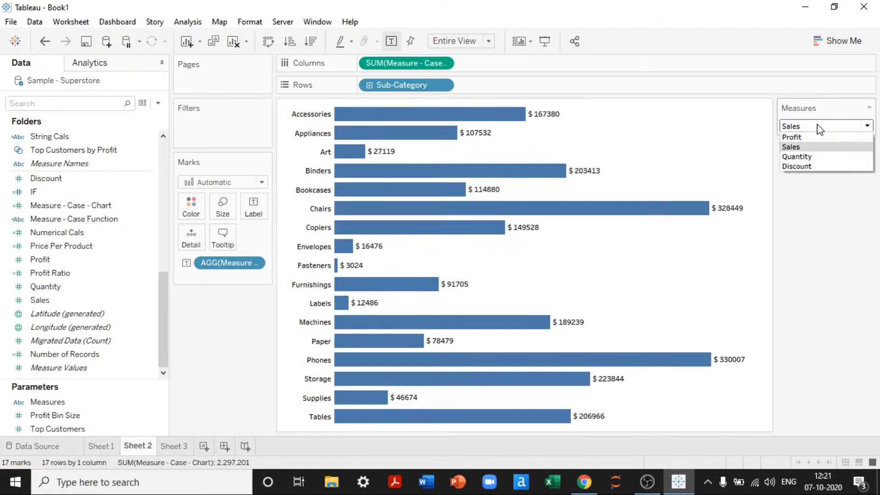
{"action": "left_click", "coordinate": [805, 156]}
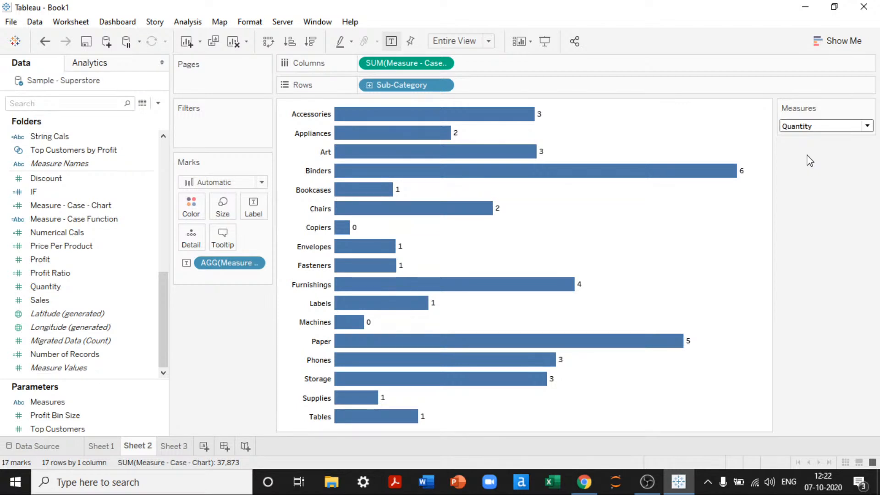
Recolor the bars light teal
{"action": "left_click", "coordinate": [191, 207]}
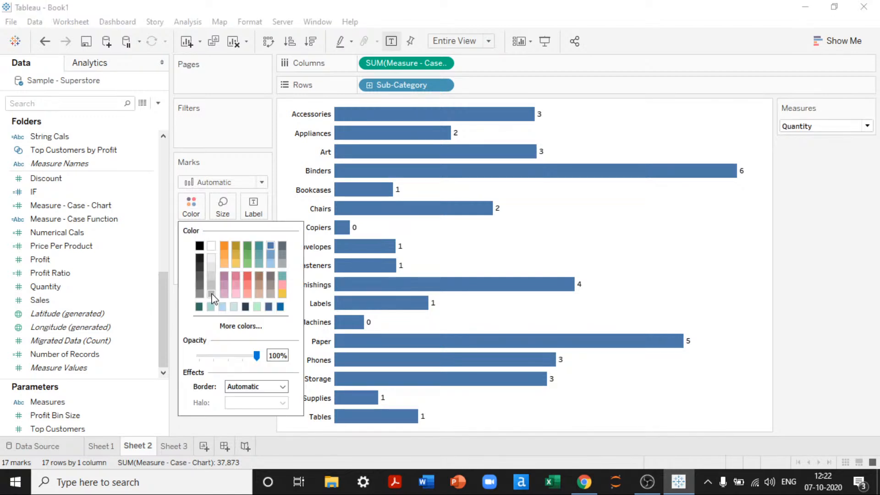
{"action": "left_click", "coordinate": [211, 306]}
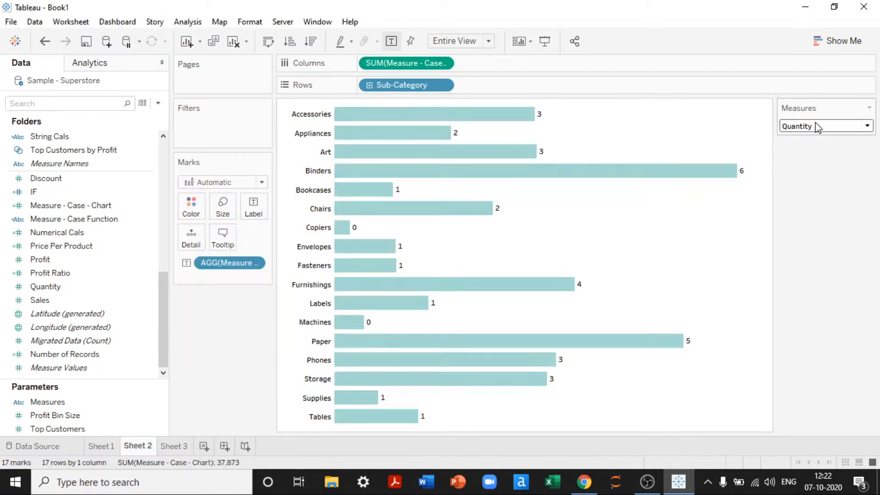
{"action": "left_click", "coordinate": [817, 127]}
{"action": "left_click", "coordinate": [253, 341]}
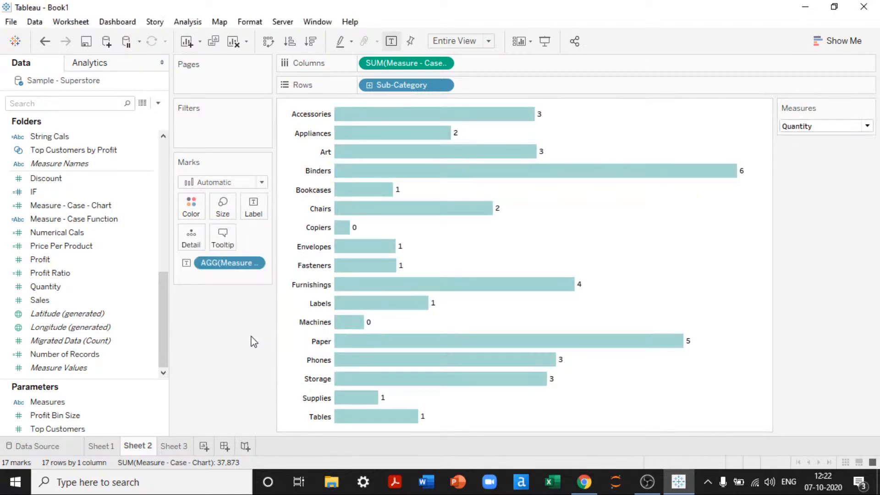
Switch the Measures parameter through Sales, Quantity and Profit to compare the bar labels
{"action": "left_click", "coordinate": [801, 133]}
{"action": "left_click", "coordinate": [801, 144]}
{"action": "left_click", "coordinate": [804, 128]}
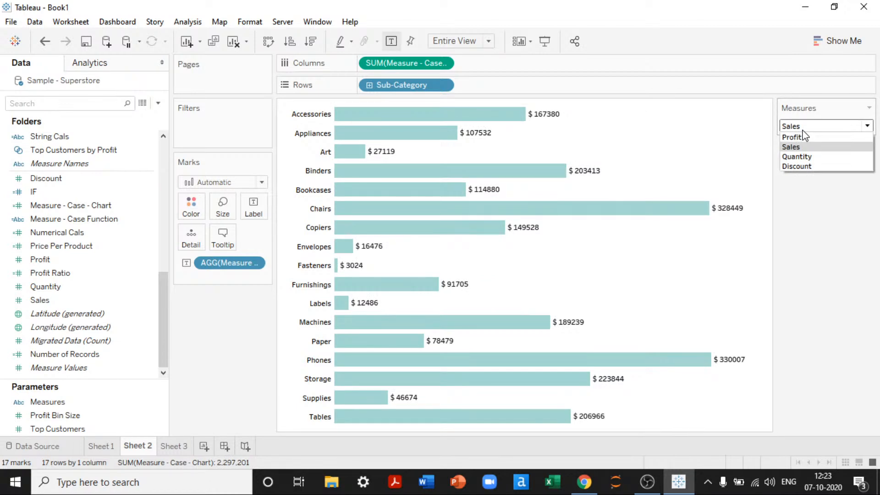
{"action": "left_click", "coordinate": [796, 156]}
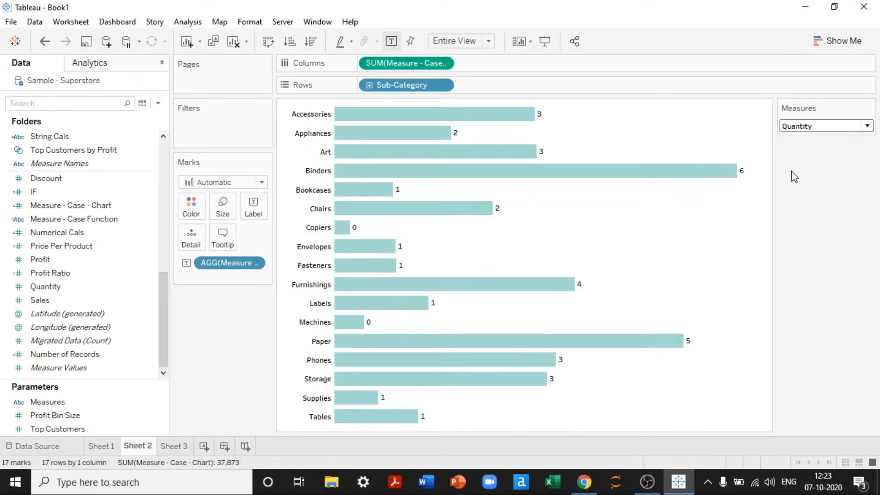
{"action": "left_click", "coordinate": [803, 125]}
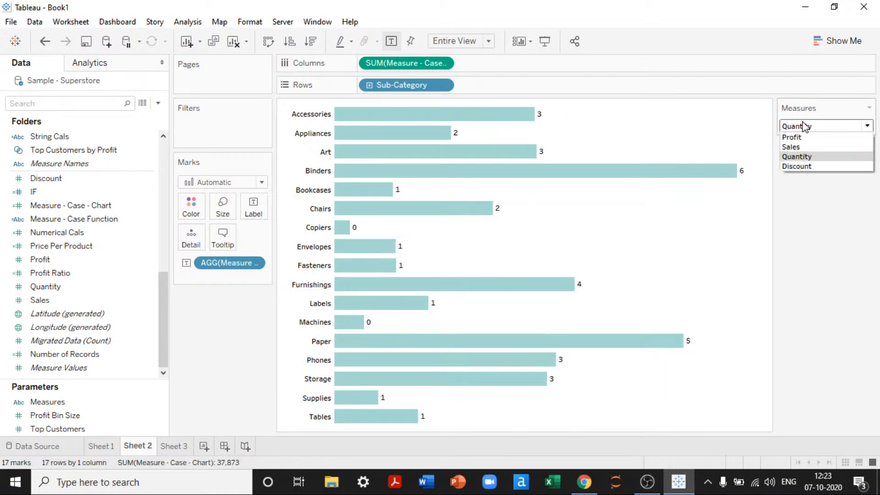
{"action": "left_click", "coordinate": [800, 138]}
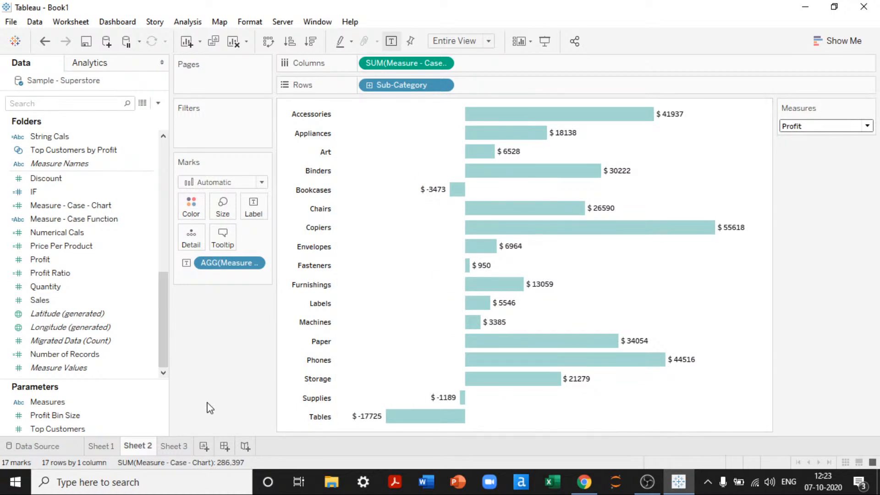
{"action": "left_click", "coordinate": [102, 446]}
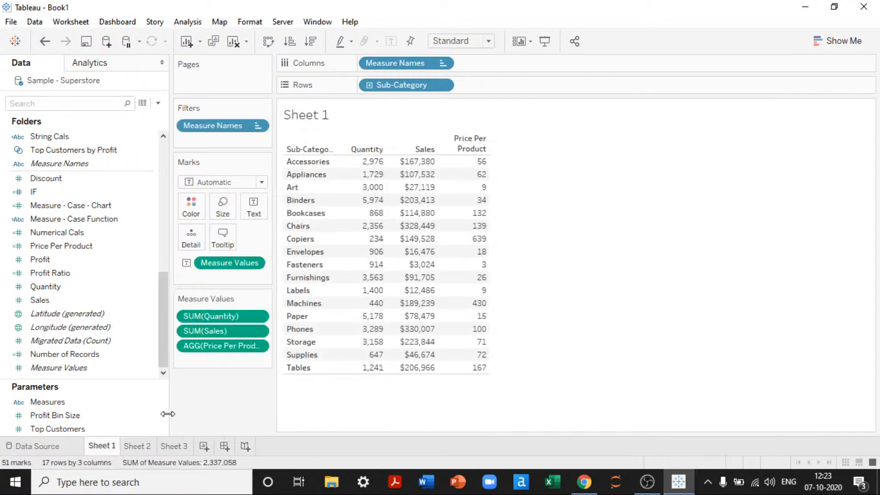
{"action": "left_click", "coordinate": [144, 446]}
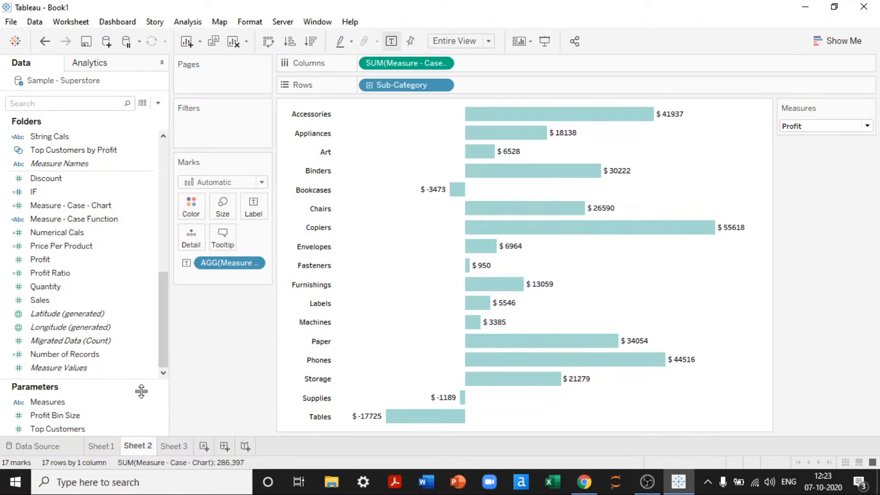
{"action": "left_click_drag", "start_coordinate": [168, 334], "coordinate": [160, 329]}
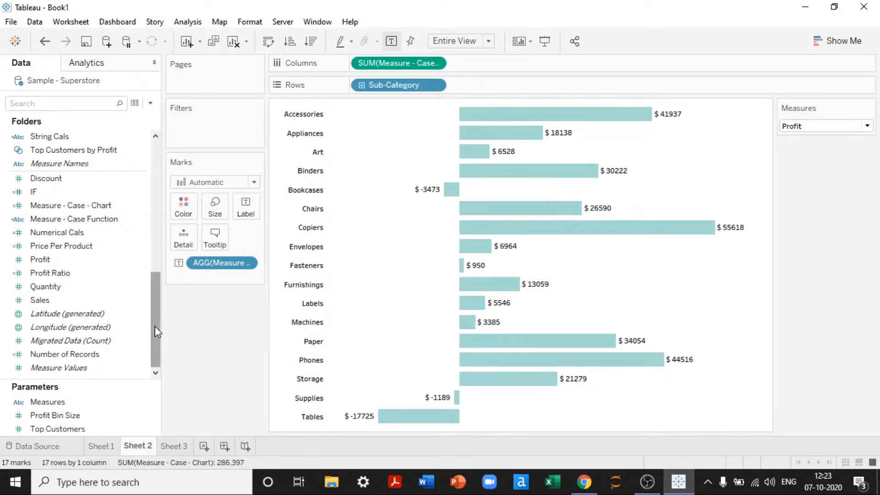
In the Measure - Case Function calculation, divide the Discount and Sales sums by 1000 inside their ROUND functions
{"action": "scroll", "coordinate": [158, 331], "scroll_direction": "up", "scroll_amount": 8}
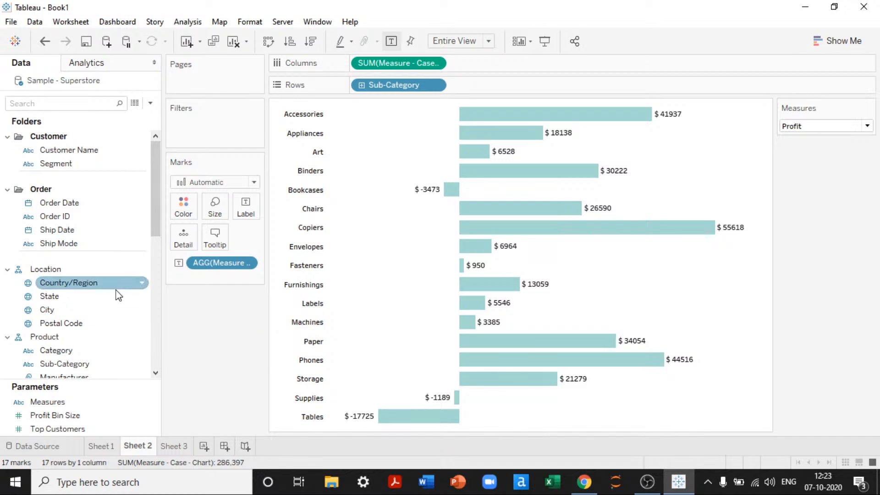
{"action": "scroll", "coordinate": [105, 338], "scroll_direction": "down", "scroll_amount": 1}
{"action": "scroll", "coordinate": [106, 339], "scroll_direction": "down", "scroll_amount": 1}
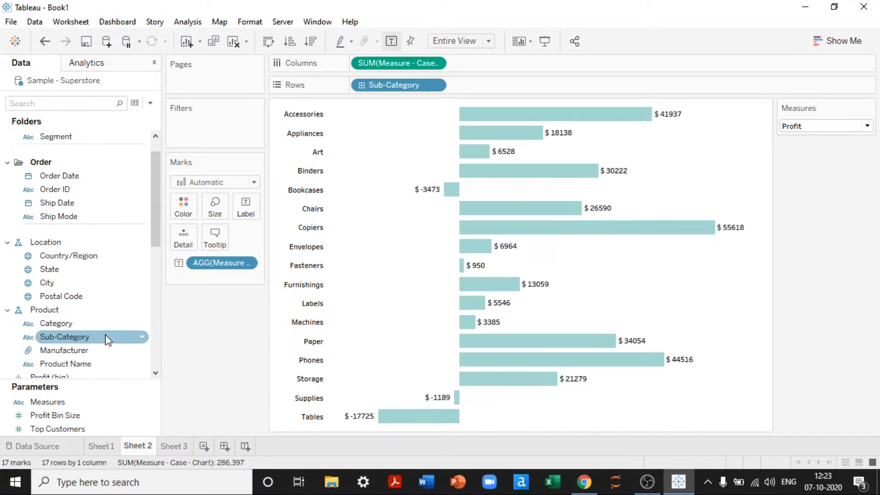
{"action": "scroll", "coordinate": [107, 339], "scroll_direction": "down", "scroll_amount": 1}
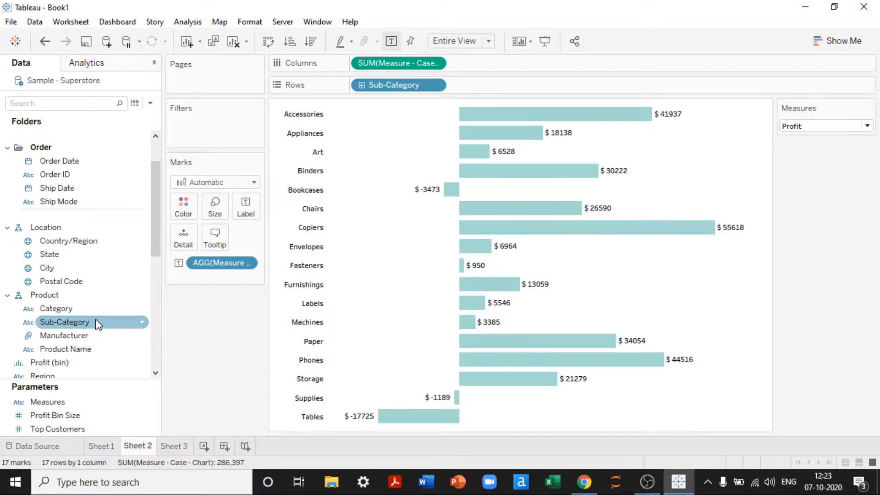
{"action": "scroll", "coordinate": [97, 312], "scroll_direction": "down", "scroll_amount": 13}
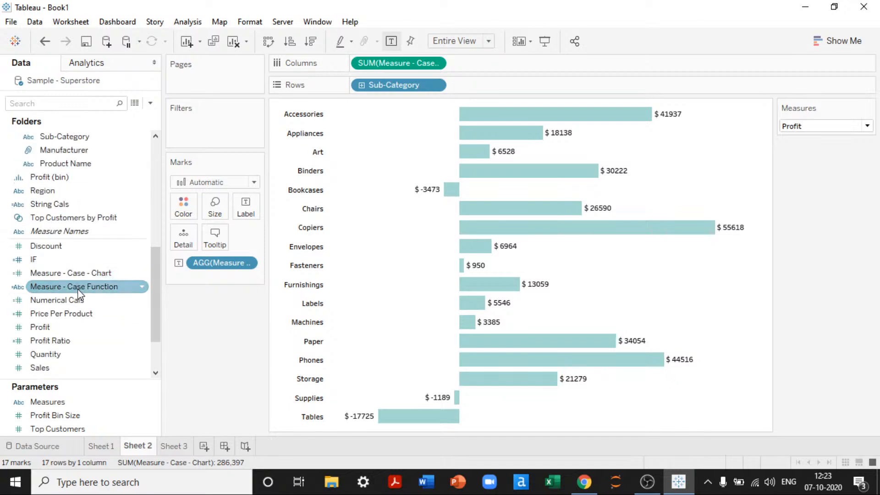
{"action": "right_click", "coordinate": [64, 287]}
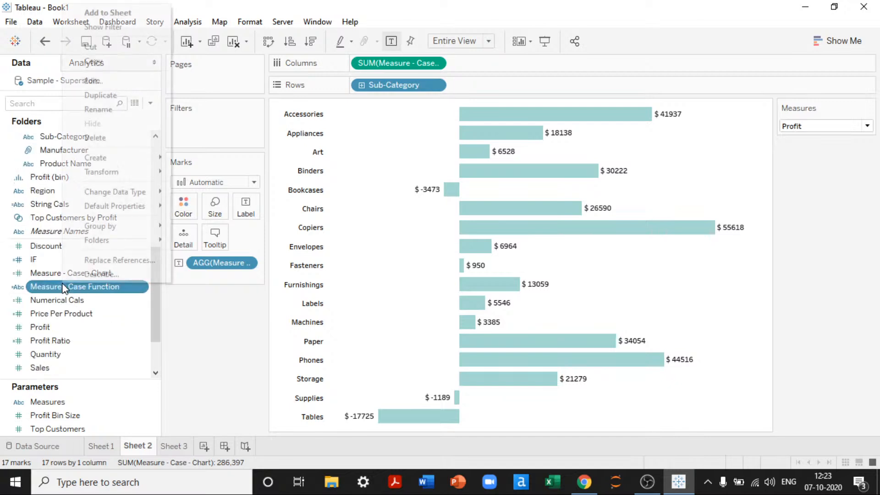
{"action": "left_click", "coordinate": [96, 82]}
{"action": "left_click", "coordinate": [456, 244]}
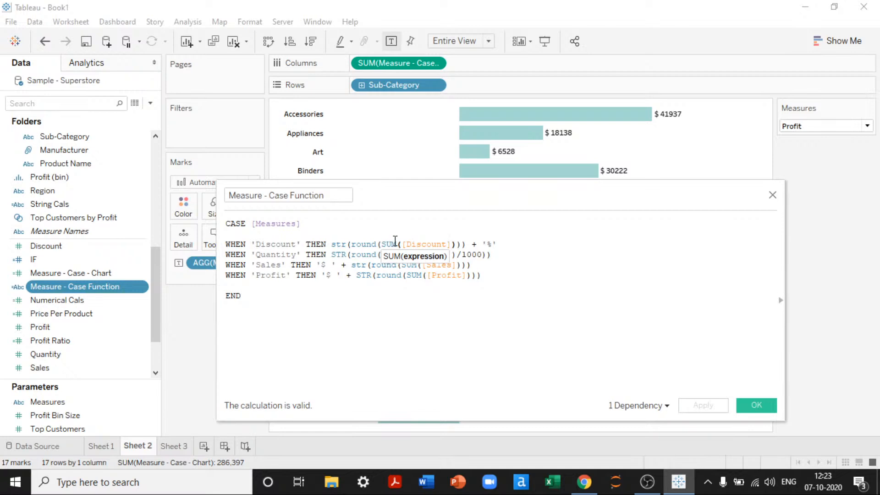
{"action": "type", "text": "/1000"}
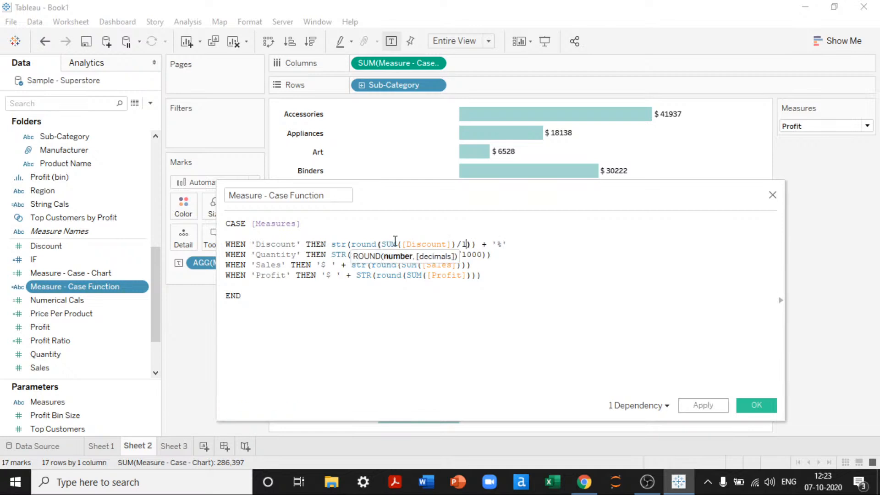
{"action": "key", "text": "Down"}
{"action": "key", "text": "Down"}
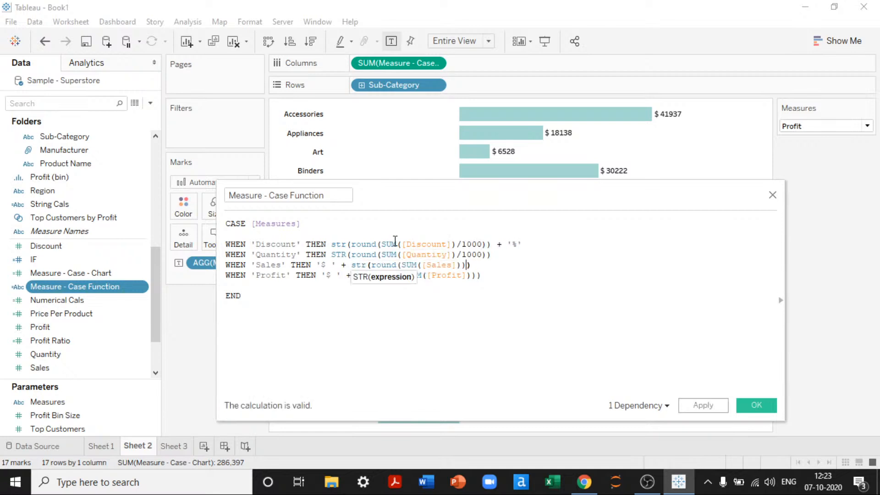
{"action": "type", "text": "/1000"}
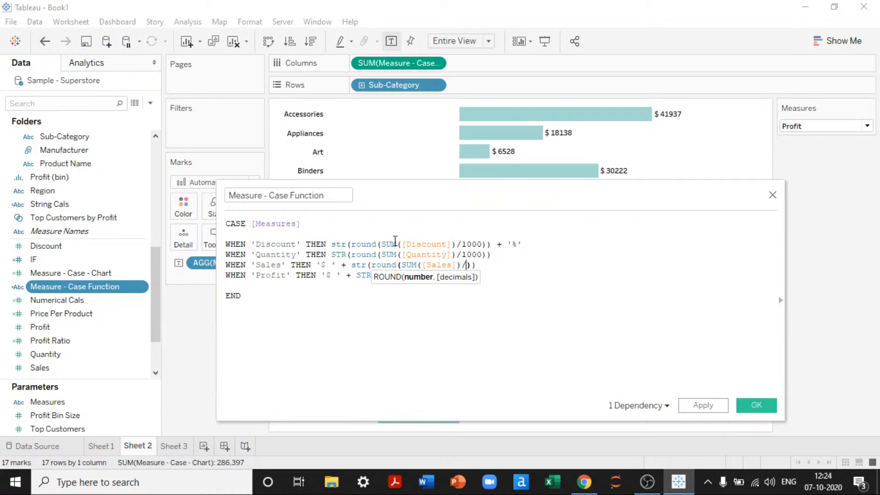
Set the Quantity divisor to 100, divide the Profit sum by 1000 inside ROUND, and save the calculation
{"action": "key", "text": "Up"}
{"action": "key", "text": "BackSpace"}
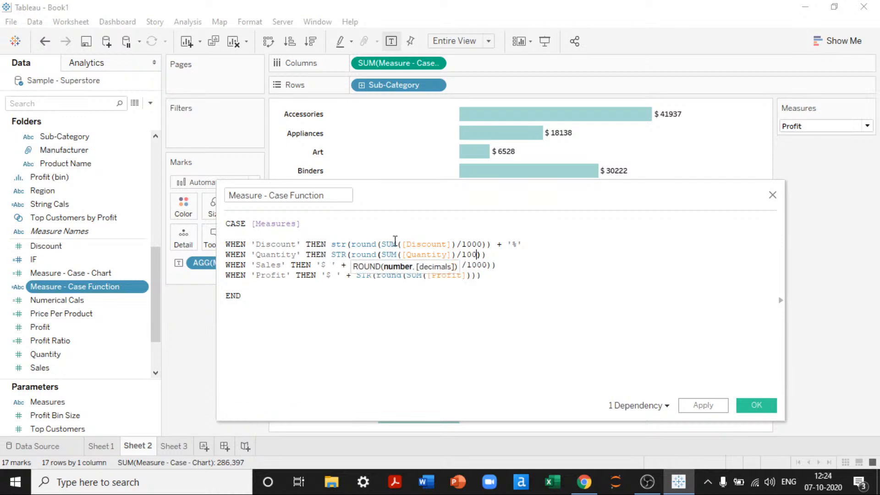
{"action": "key", "text": "Down"}
{"action": "key", "text": "Down"}
{"action": "key", "text": "Left"}
{"action": "type", "text": "/1000"}
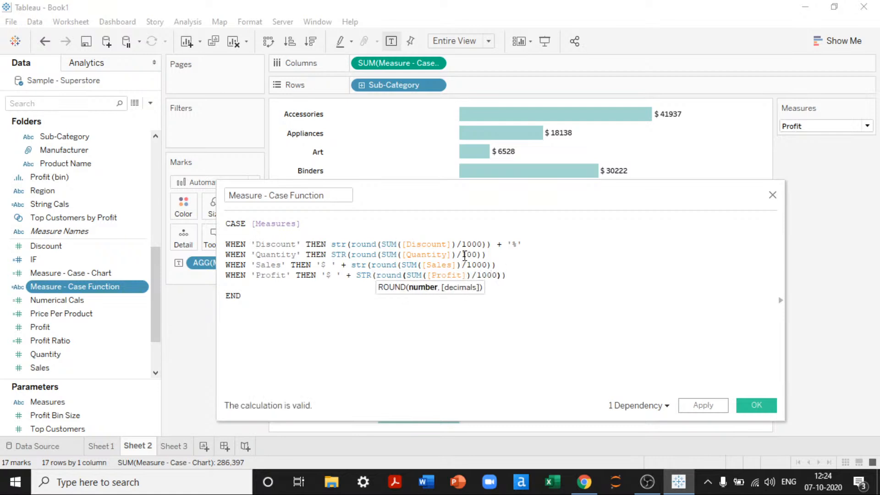
{"action": "left_click", "coordinate": [722, 406]}
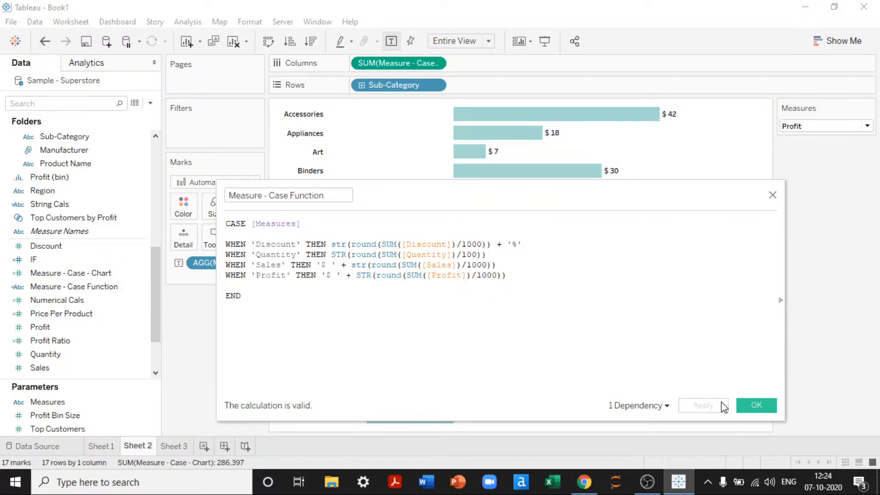
{"action": "left_click", "coordinate": [756, 405]}
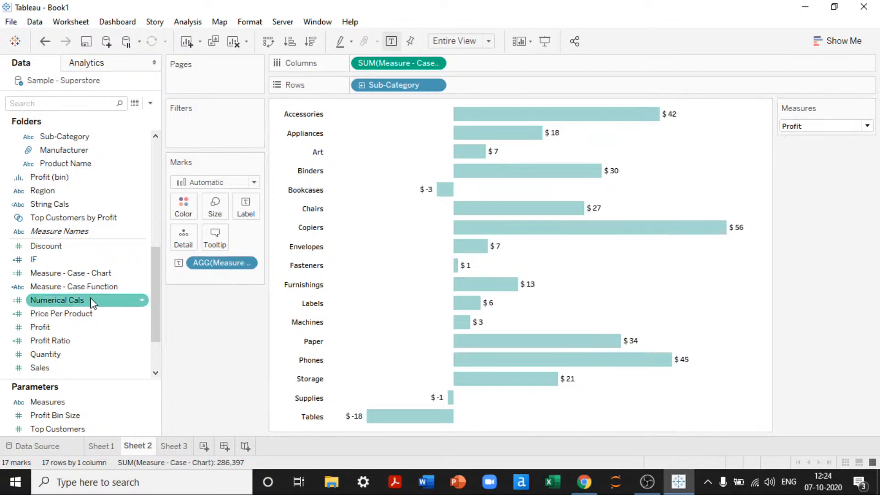
Append + 'K' to the Sales and Profit branches of Measure - Case Function and save the calculation
{"action": "left_click", "coordinate": [78, 287]}
{"action": "right_click", "coordinate": [78, 292]}
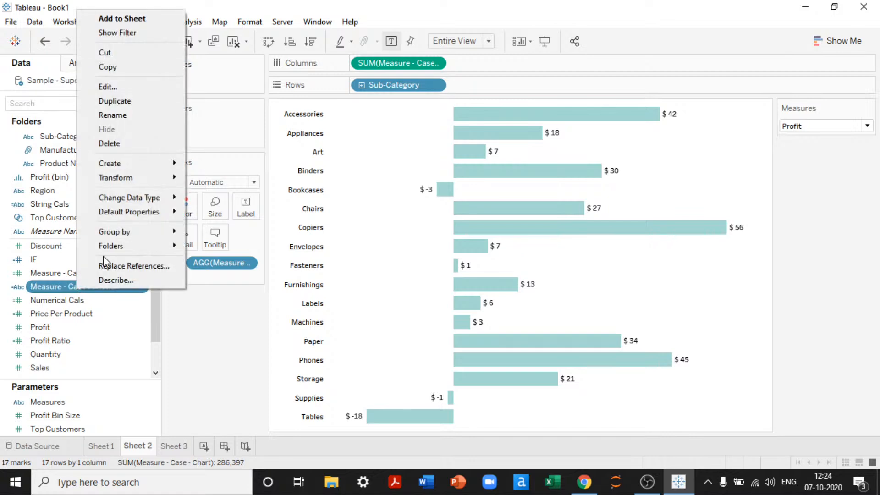
{"action": "left_click", "coordinate": [138, 84]}
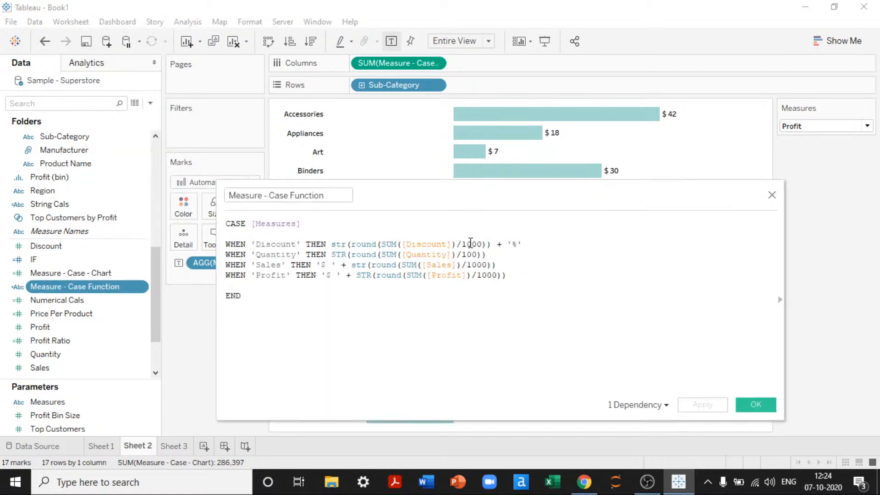
{"action": "left_click", "coordinate": [509, 254]}
{"action": "key", "text": "Down"}
{"action": "key", "text": "Right"}
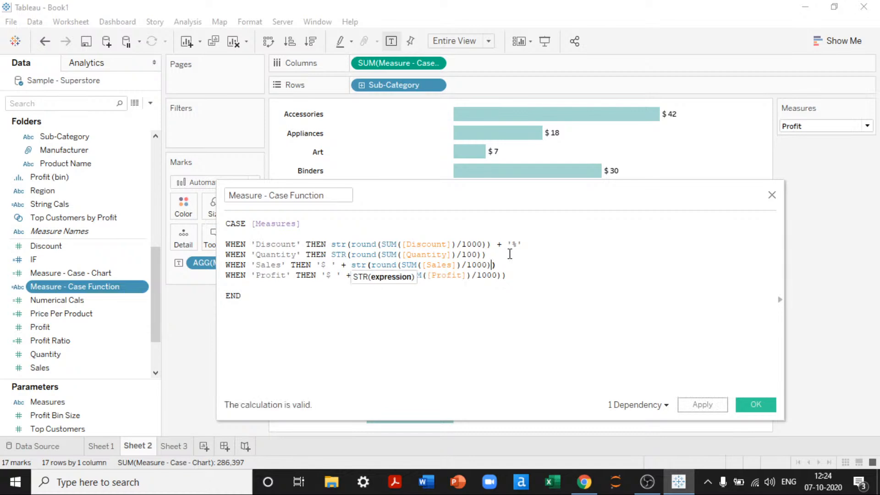
{"action": "key", "text": "Right"}
{"action": "type", "text": "+ 'K'"}
{"action": "key", "text": "Down"}
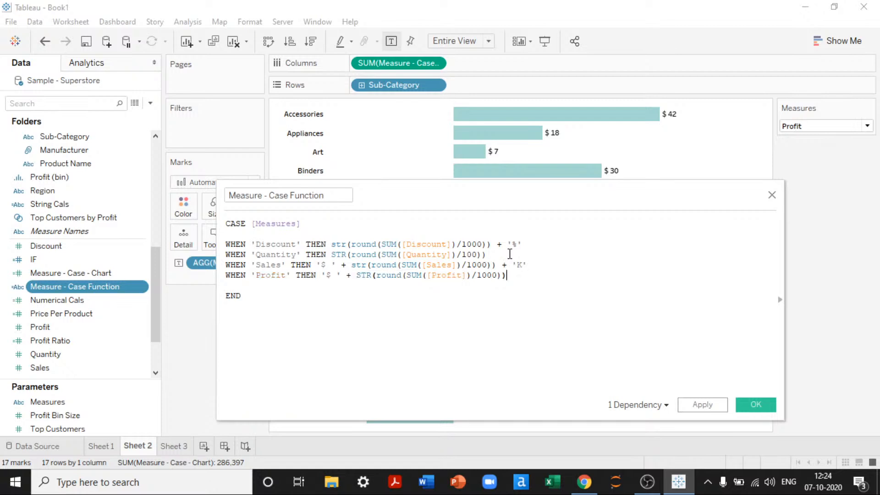
{"action": "type", "text": "+ 'K'"}
{"action": "left_click", "coordinate": [703, 404]}
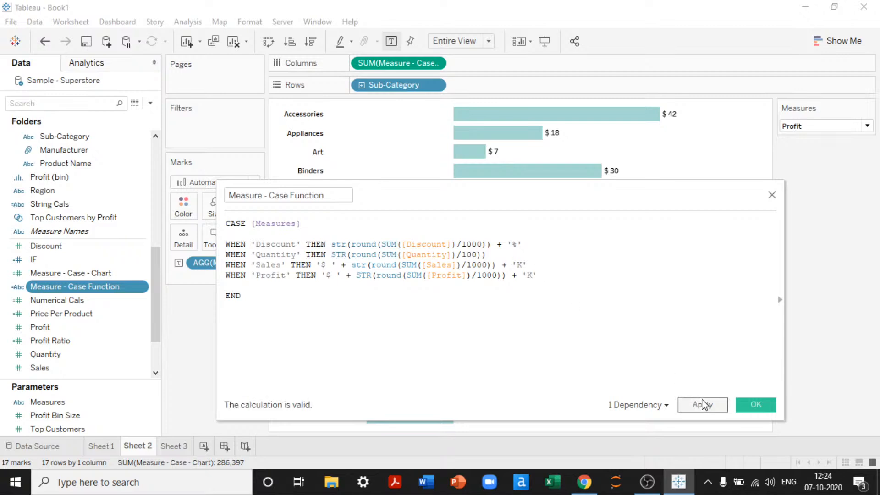
{"action": "left_click", "coordinate": [764, 406]}
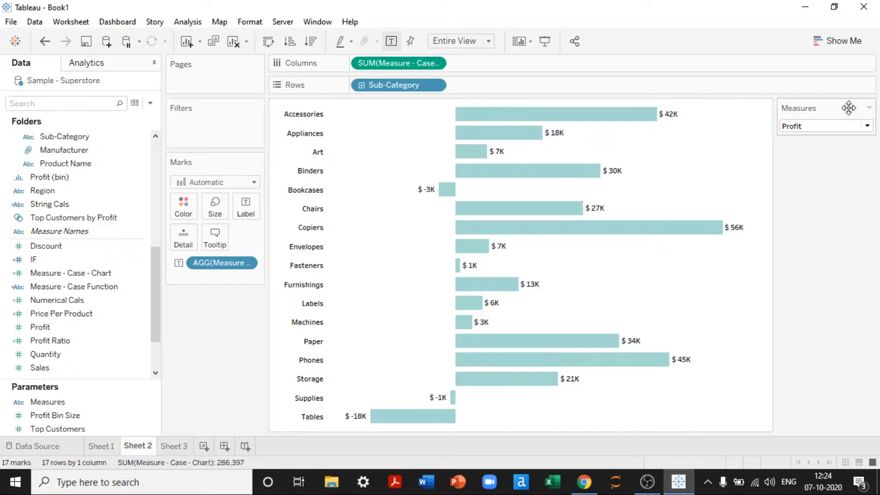
Switch the Measures parameter to Sales and Quantity to check the scaled bar labels
{"action": "left_click", "coordinate": [825, 126]}
{"action": "left_click", "coordinate": [795, 152]}
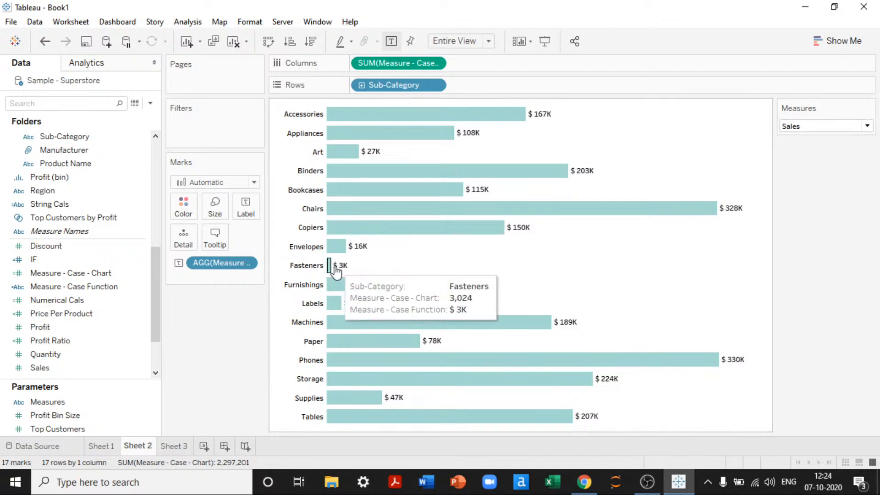
{"action": "mouse_move", "coordinate": [343, 270]}
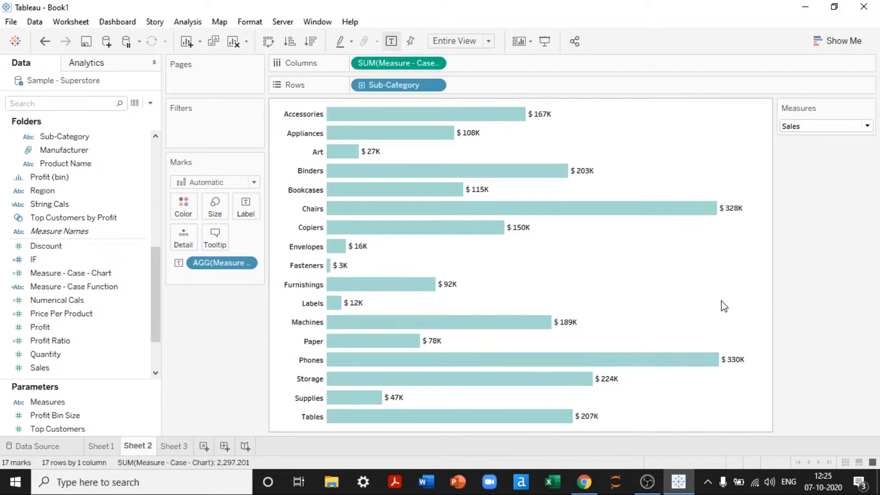
{"action": "left_click", "coordinate": [809, 127]}
{"action": "left_click", "coordinate": [808, 159]}
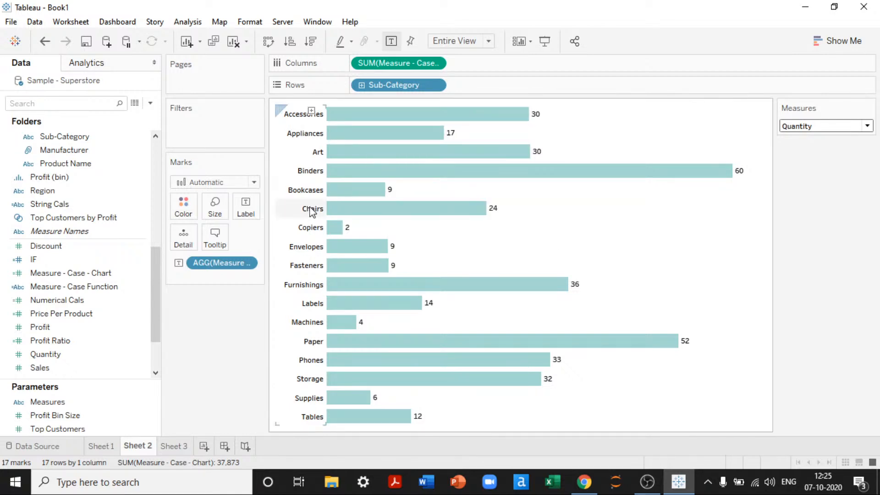
Append + 'Hundred' to the Quantity branch of Measure - Case Function and save the calculation
{"action": "left_click", "coordinate": [112, 274]}
{"action": "left_click", "coordinate": [98, 287]}
{"action": "right_click", "coordinate": [98, 287]}
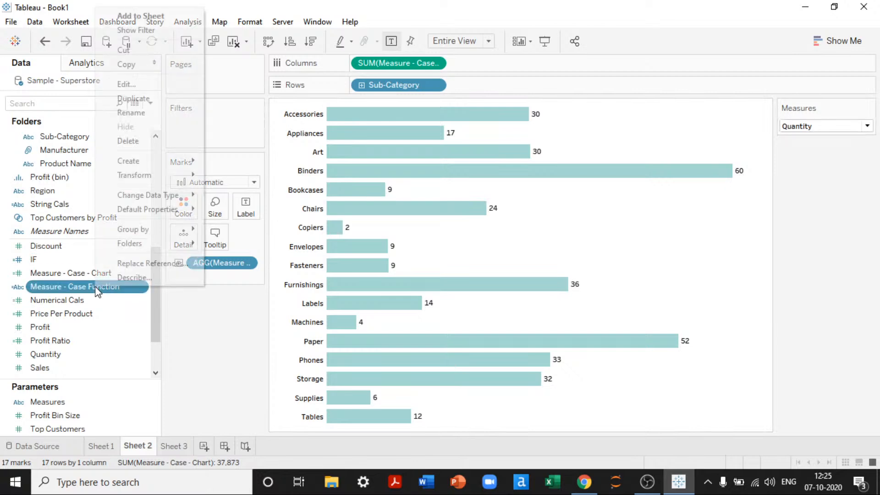
{"action": "left_click", "coordinate": [137, 63]}
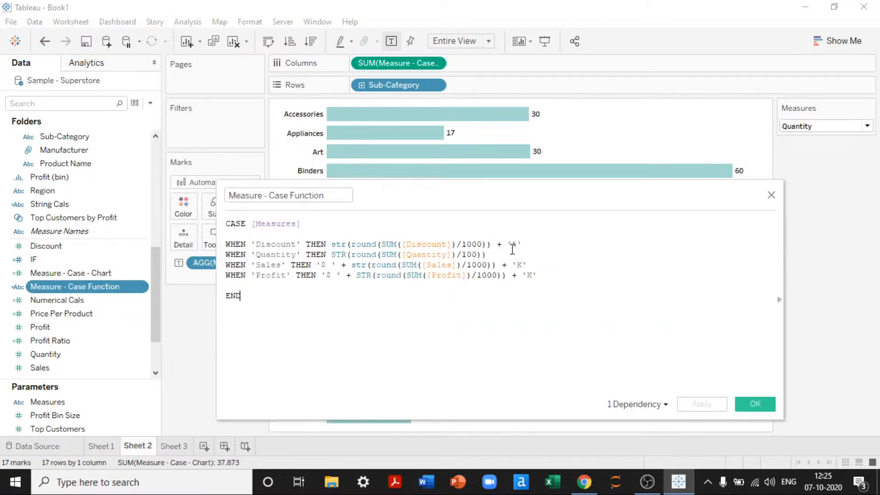
{"action": "type", "text": "+ 'Hundr"}
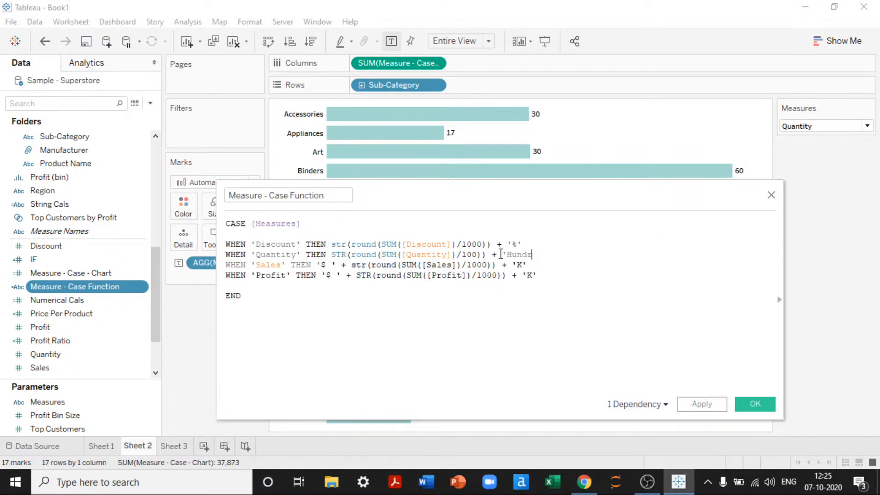
{"action": "type", "text": "ed'"}
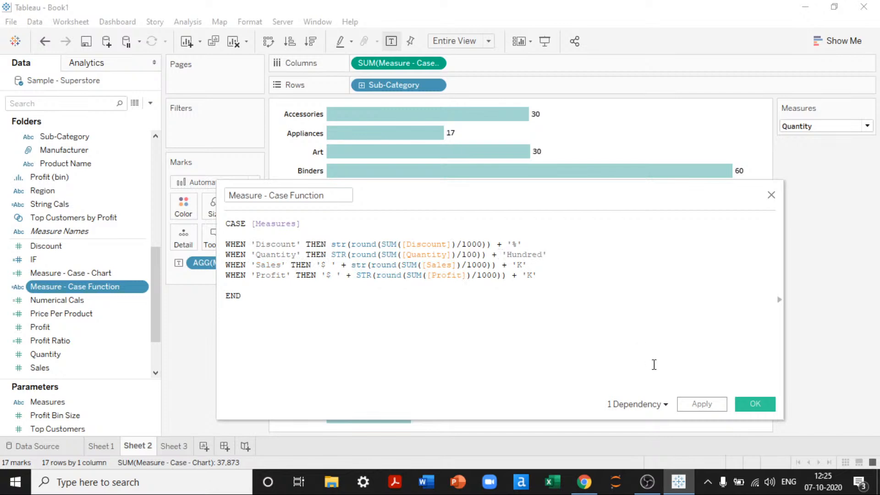
{"action": "left_click", "coordinate": [755, 404]}
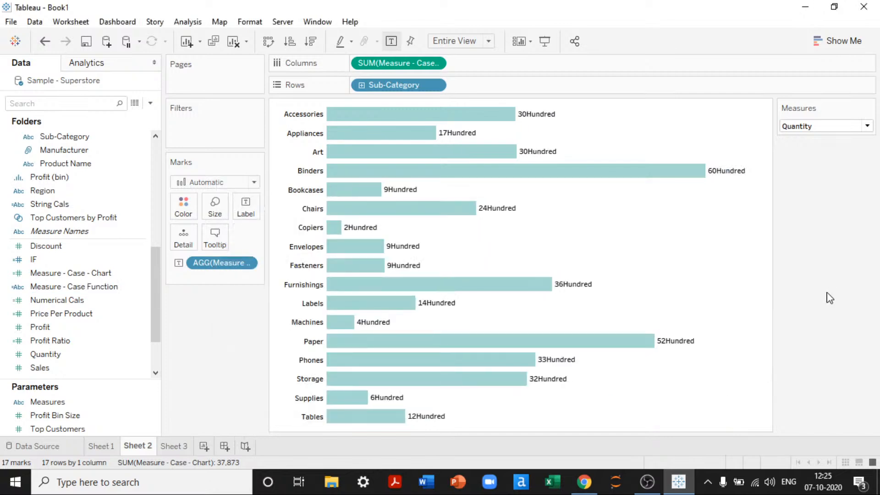
Insert a leading space in the Quantity branch's 'Hundred' suffix in Measure - Case Function and save the calculation
{"action": "right_click", "coordinate": [102, 287]}
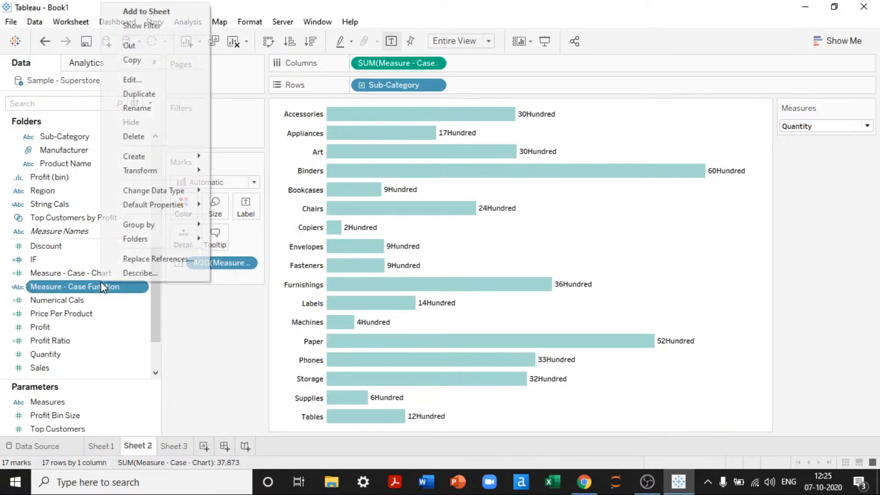
{"action": "left_click", "coordinate": [138, 82]}
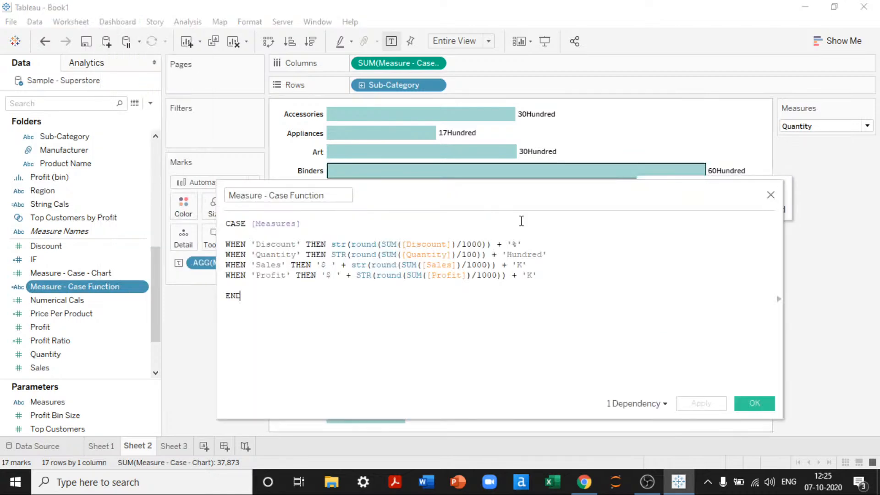
{"action": "left_click", "coordinate": [506, 255]}
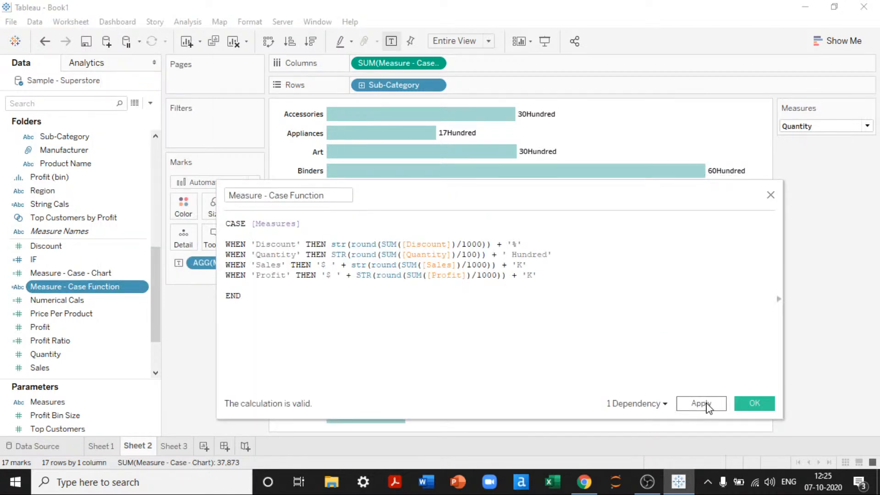
{"action": "left_click", "coordinate": [763, 406]}
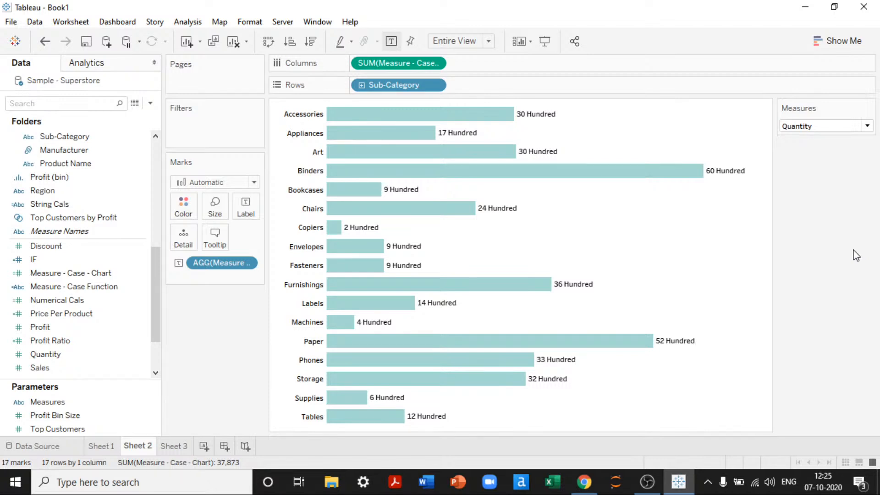
Switch the Measures parameter through Sales, Profit and Discount to check the bar labels for each measure
{"action": "left_click", "coordinate": [839, 126]}
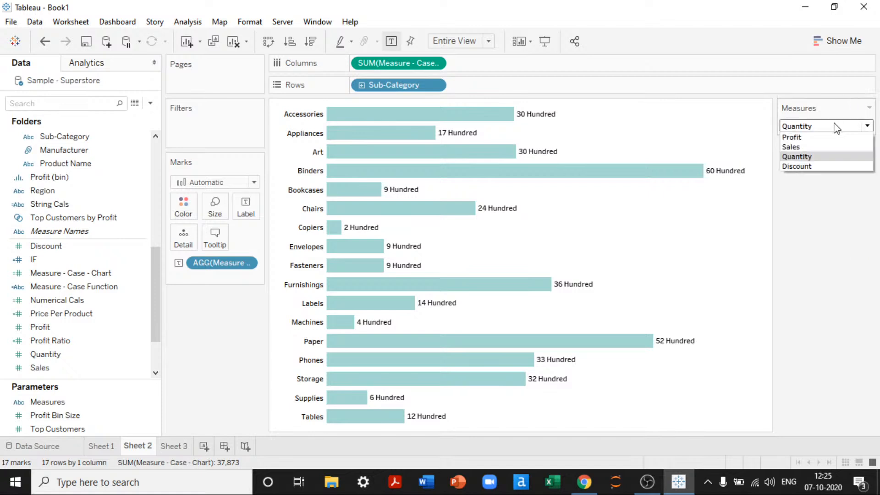
{"action": "left_click", "coordinate": [797, 146]}
{"action": "left_click", "coordinate": [796, 128]}
{"action": "left_click", "coordinate": [794, 138]}
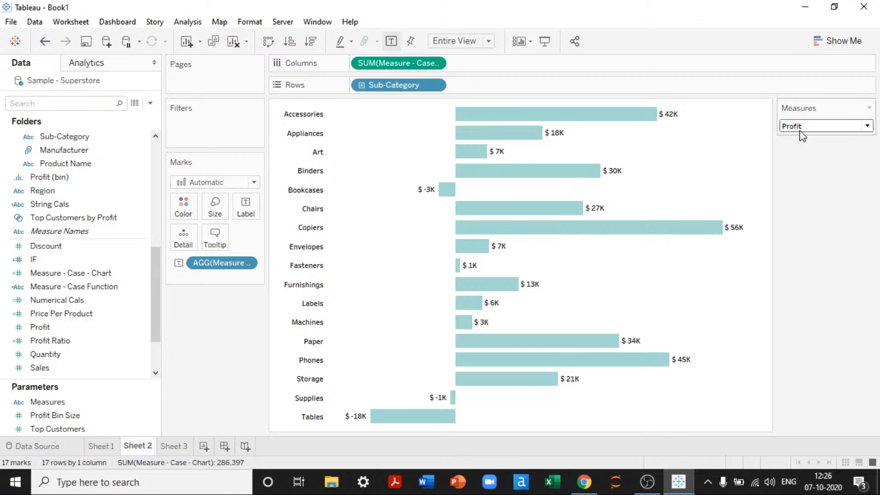
{"action": "left_click", "coordinate": [802, 135]}
{"action": "left_click", "coordinate": [831, 245]}
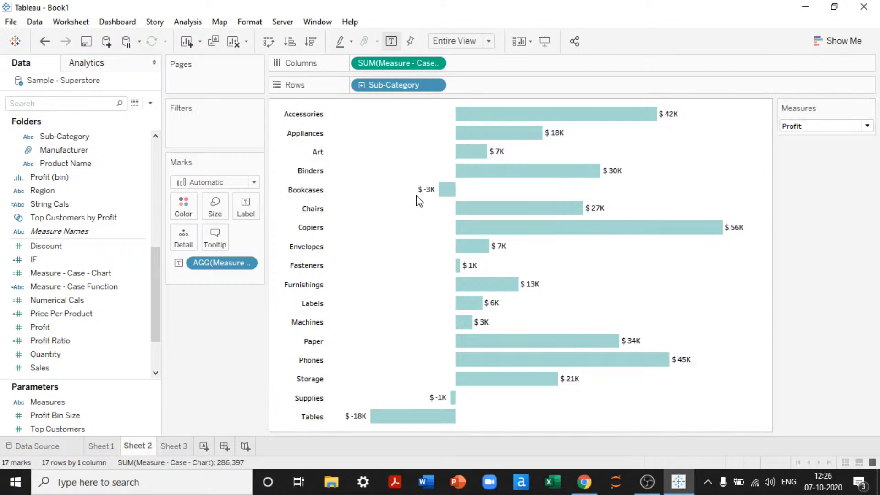
{"action": "left_click", "coordinate": [806, 126]}
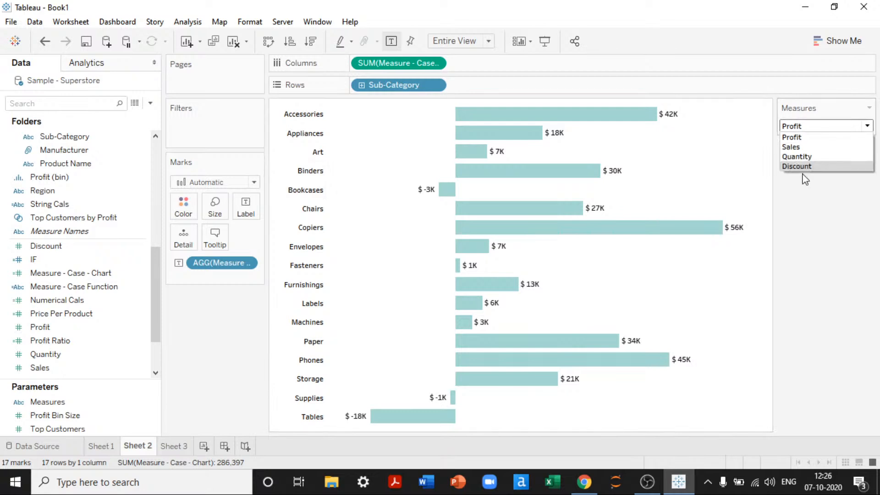
{"action": "left_click", "coordinate": [802, 166]}
{"action": "mouse_move", "coordinate": [363, 197]}
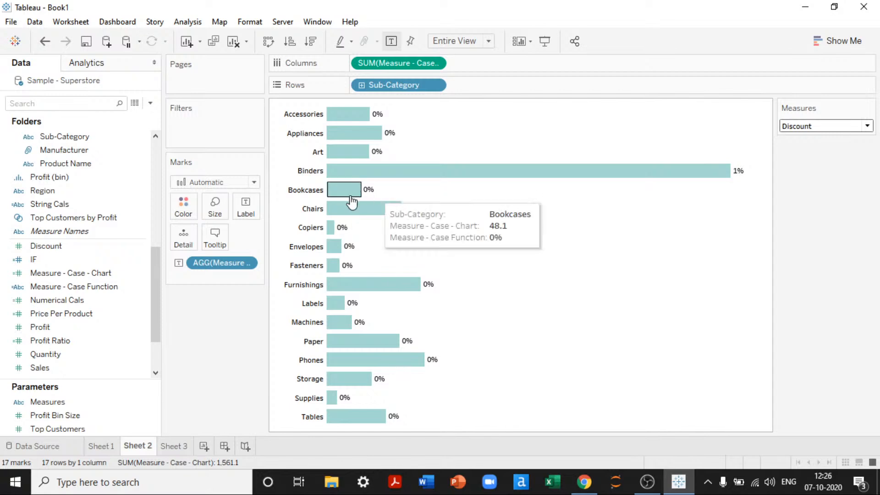
Round the Discount branch of Measure - Case Function to 2 decimal places and save the calculation
{"action": "left_click", "coordinate": [80, 300]}
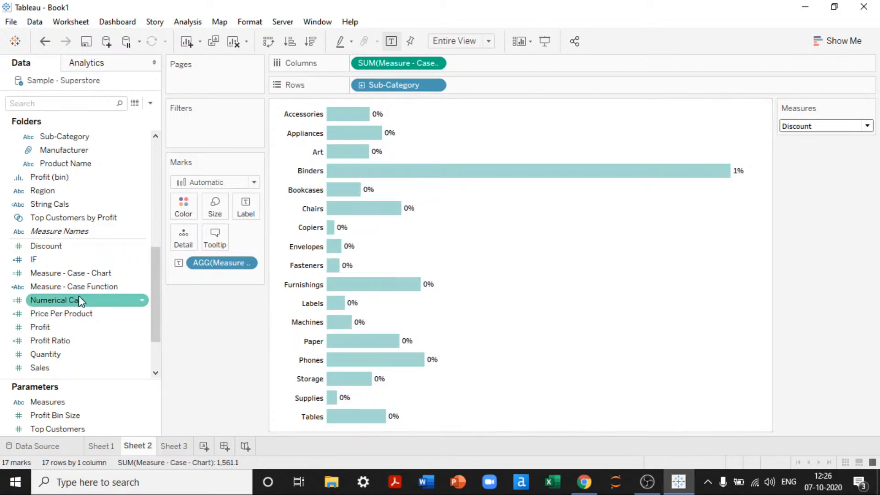
{"action": "right_click", "coordinate": [81, 289]}
{"action": "left_click", "coordinate": [102, 89]}
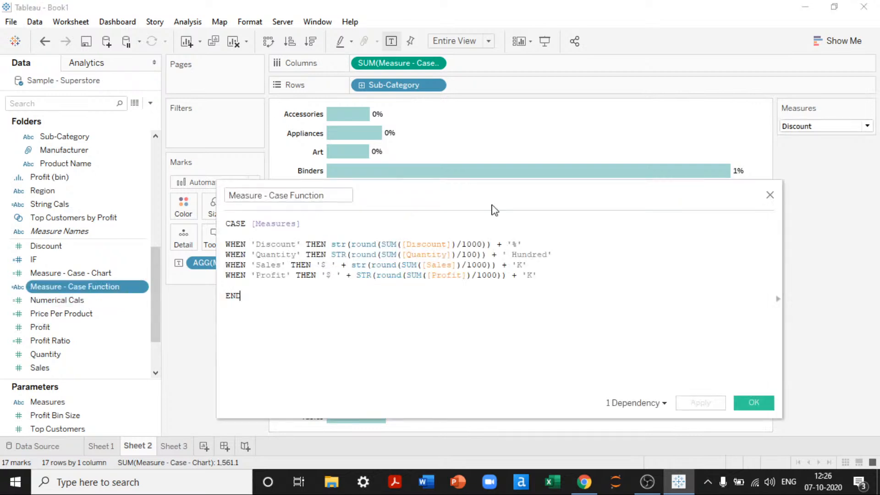
{"action": "left_click", "coordinate": [452, 244]}
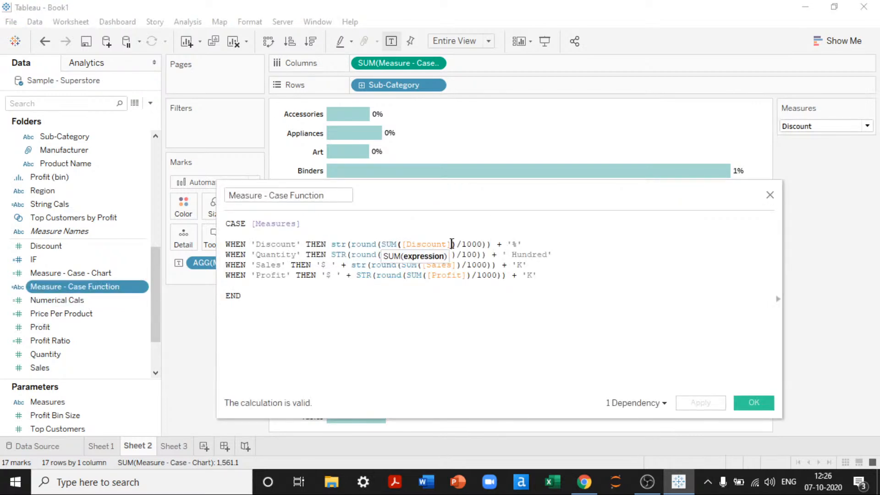
{"action": "left_click", "coordinate": [482, 244]}
{"action": "left_click", "coordinate": [488, 245]}
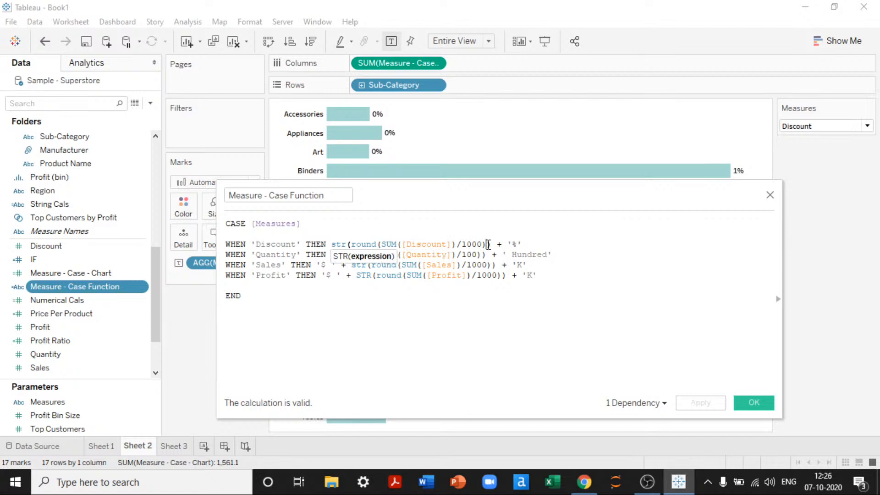
{"action": "key", "text": "Left"}
{"action": "type", "text": ",2"}
{"action": "left_click", "coordinate": [691, 404]}
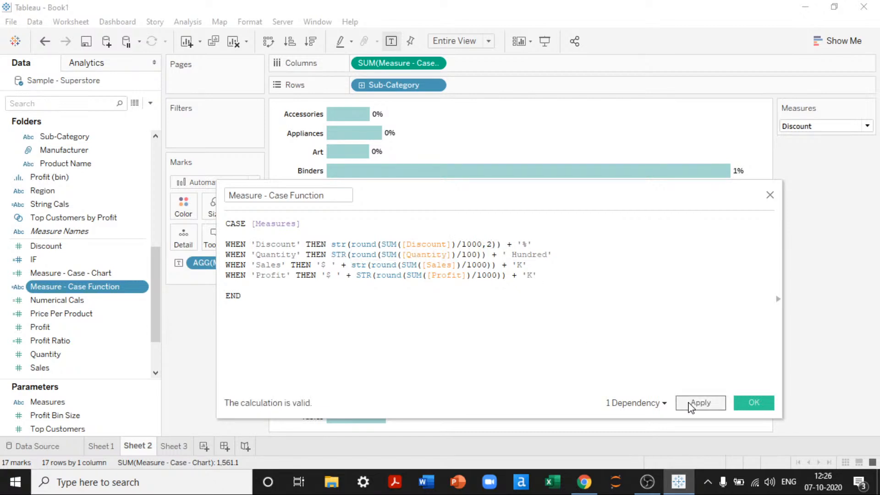
{"action": "left_click", "coordinate": [754, 403]}
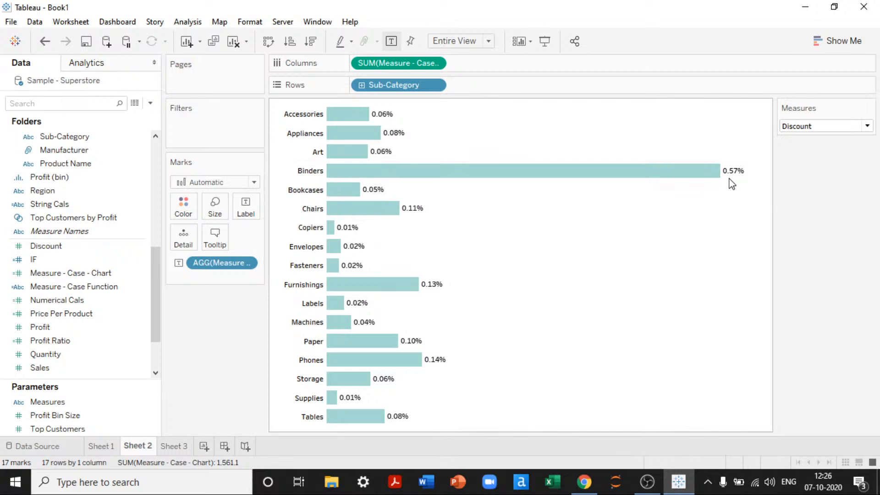
Switch the Measures parameter to Profit and back to Quantity to review the finished labels
{"action": "left_click", "coordinate": [814, 130]}
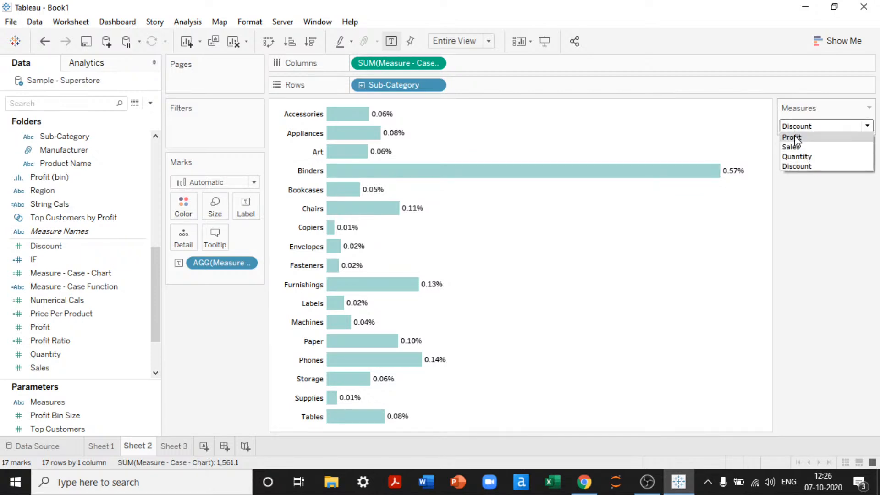
{"action": "left_click", "coordinate": [795, 137]}
{"action": "mouse_move", "coordinate": [450, 194]}
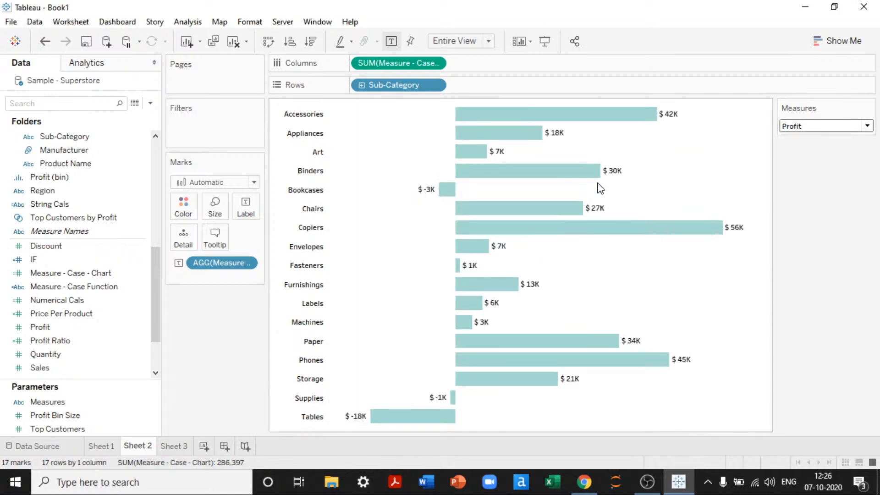
{"action": "left_click", "coordinate": [814, 127]}
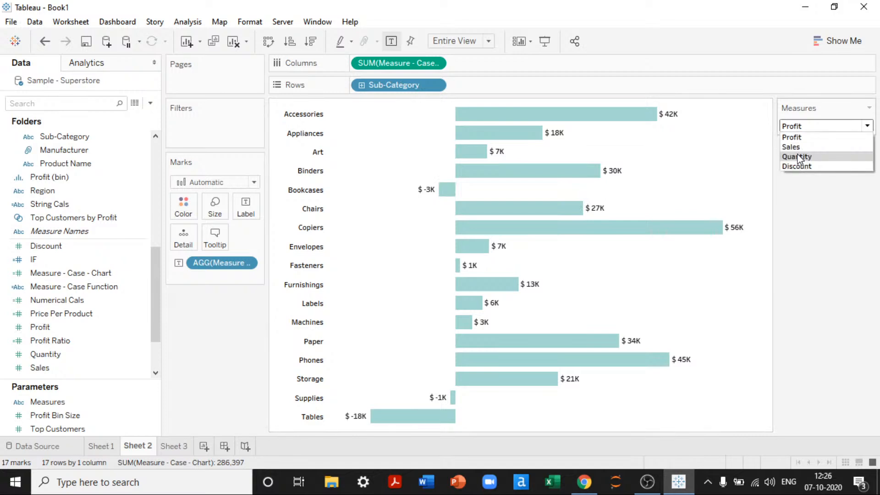
{"action": "left_click", "coordinate": [797, 156]}
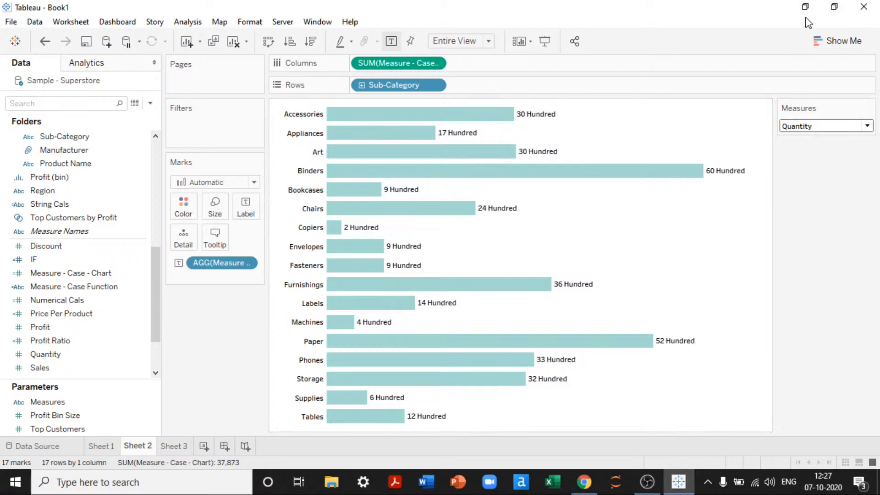
{"action": "left_click", "coordinate": [805, 7]}
{"action": "left_click", "coordinate": [574, 434]}
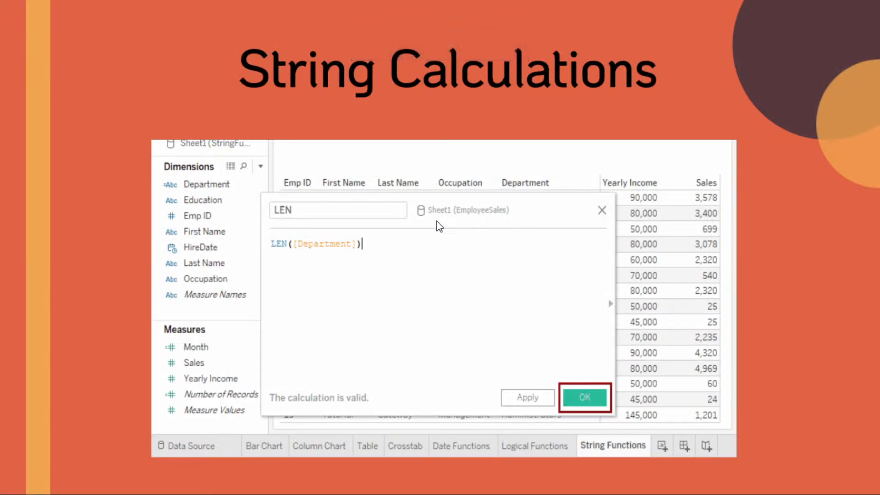
{"action": "left_click", "coordinate": [436, 221]}
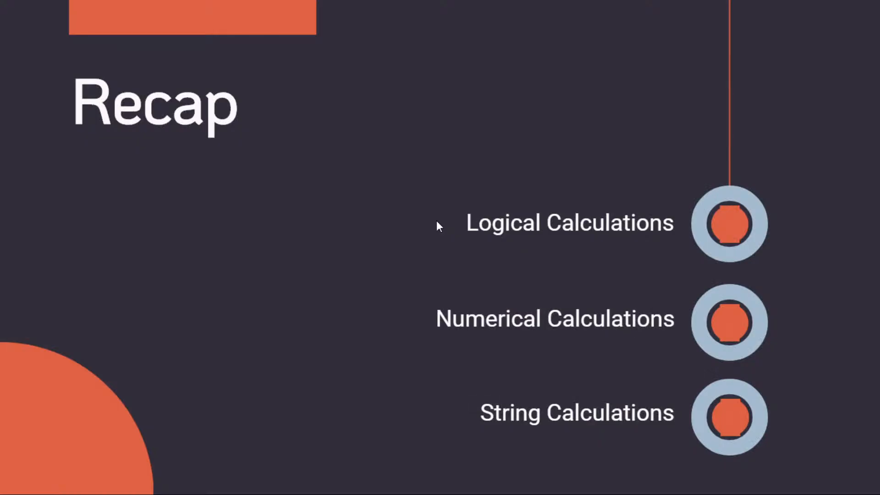